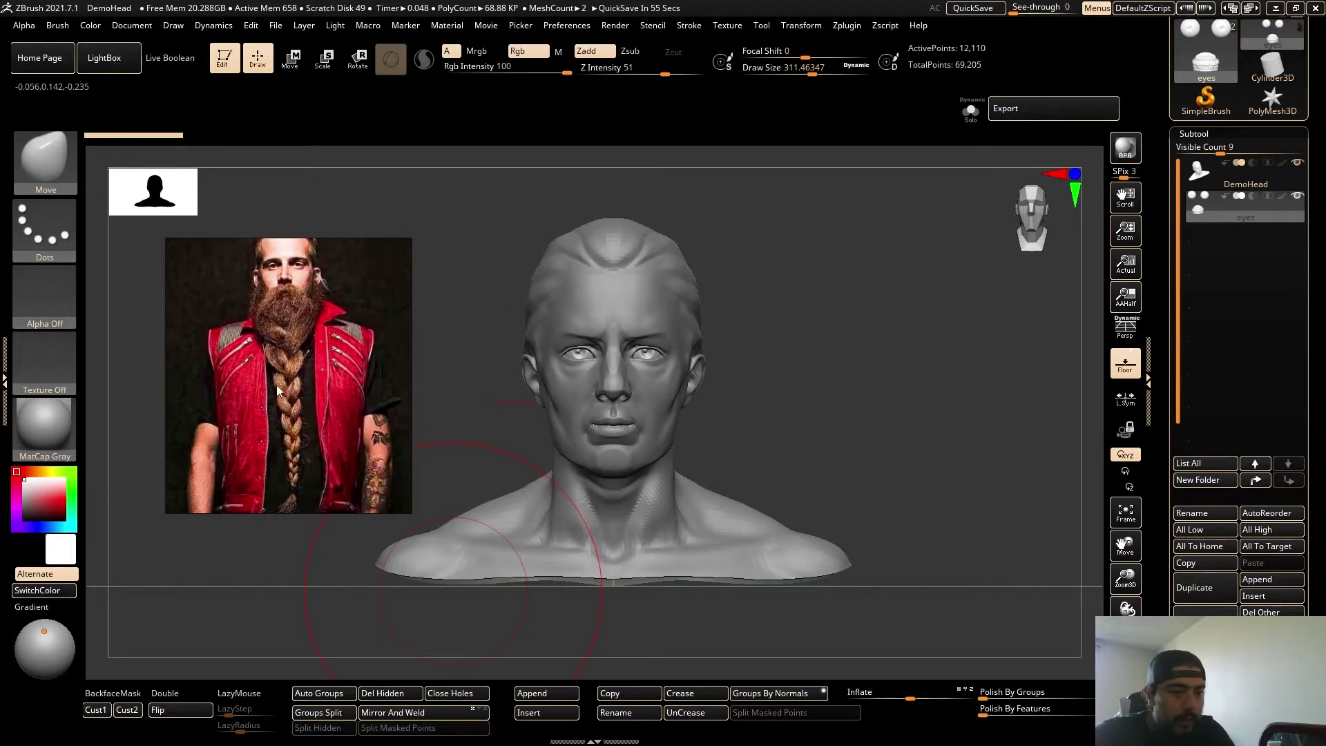
# Place the braided-beard reference photo beside the bust and examine the braid up close.
pyautogui.moveTo(351, 364); pyautogui.dragTo(306, 373)
pyautogui.moveTo(833, 424)
pyautogui.mouseDown()
pyautogui.moveTo(826, 376)
pyautogui.moveTo(826, 405)
pyautogui.moveTo(847, 414)
pyautogui.mouseUp()
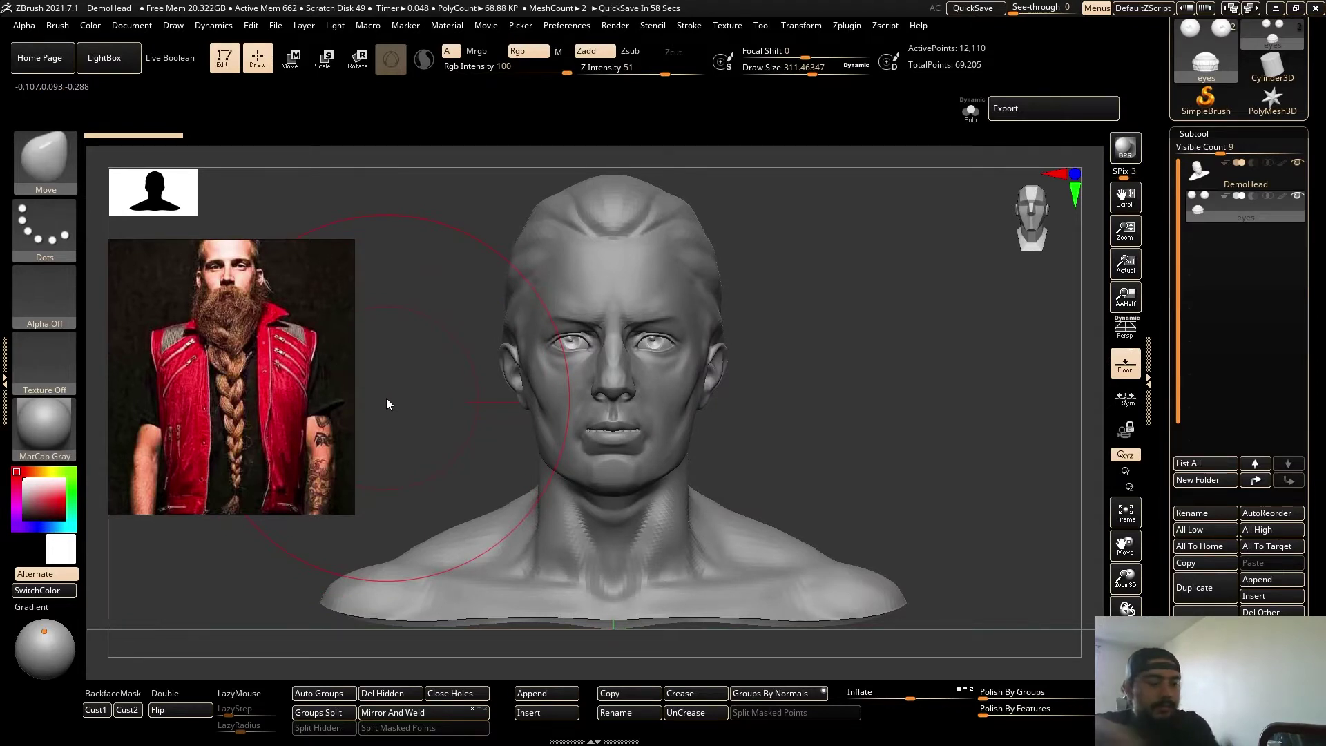
pyautogui.moveTo(826, 446); pyautogui.dragTo(441, 462)
pyautogui.scroll(2, 259, 431)
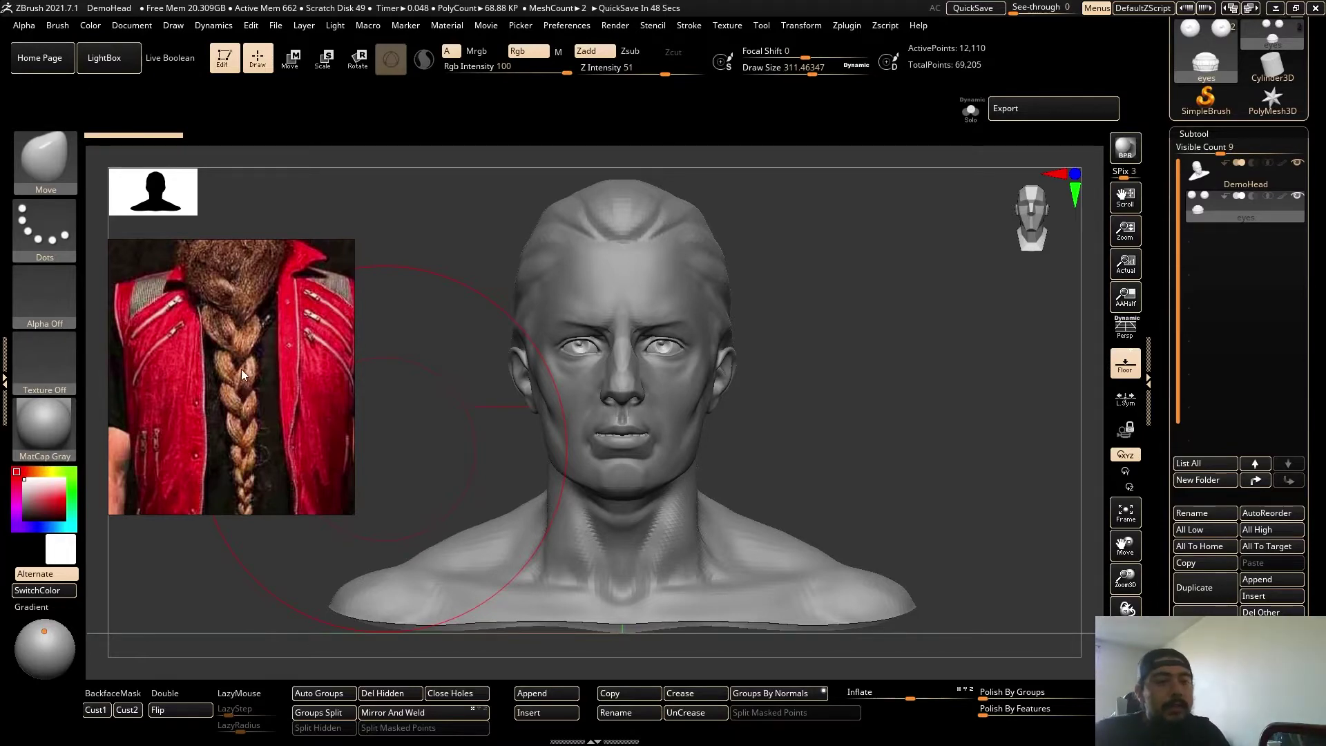
pyautogui.scroll(-3, 251, 418)
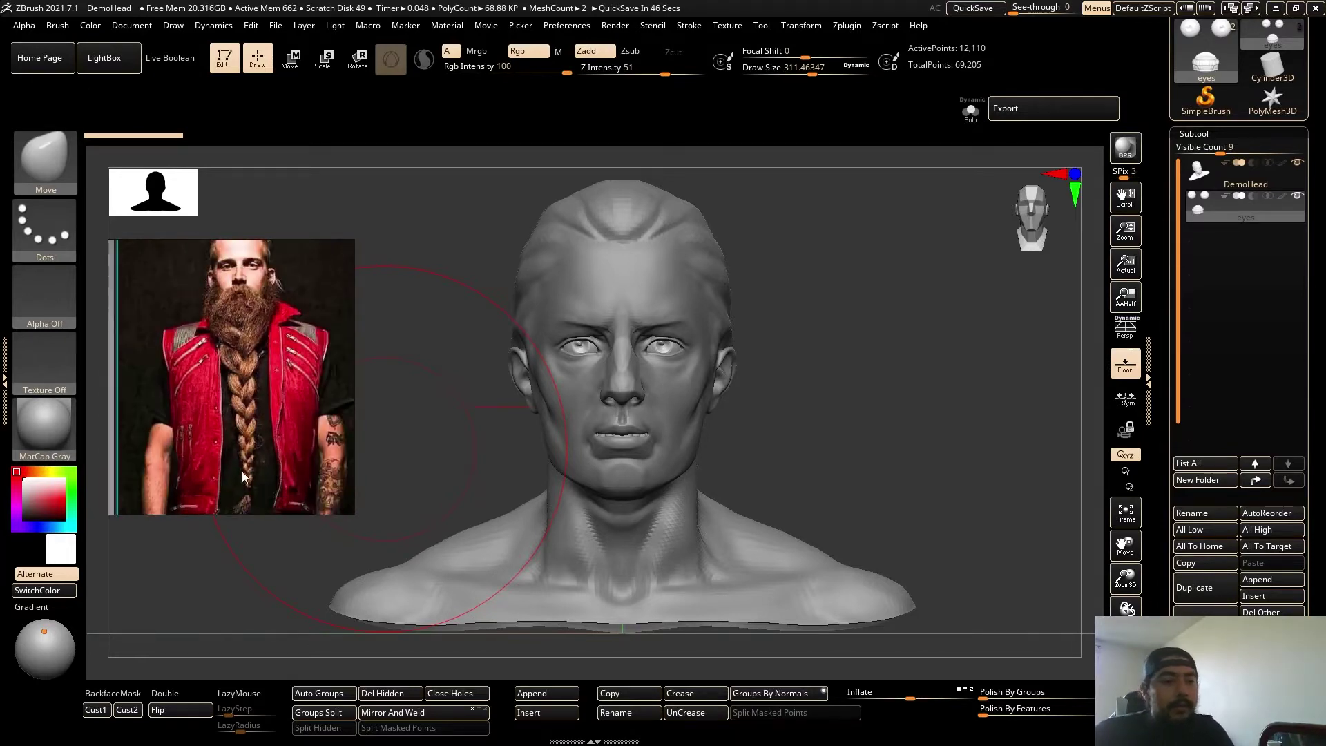
pyautogui.moveTo(850, 420)
pyautogui.keyDown('shift'); pyautogui.mouseDown()
pyautogui.moveTo(840, 429)
pyautogui.moveTo(862, 420)
pyautogui.mouseUp(); pyautogui.keyUp('shift')
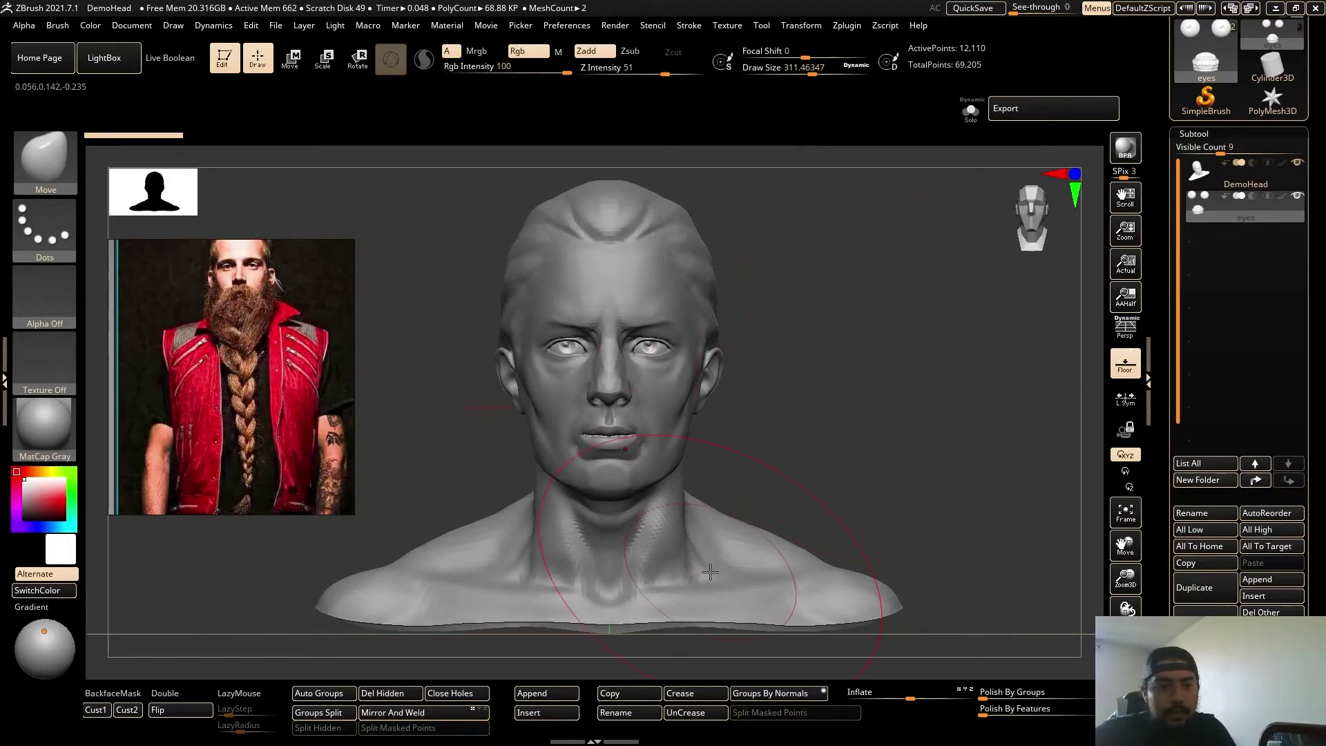
# Append a Cylinder3D as a new subtool and make it the active object.
pyautogui.click(545, 717)
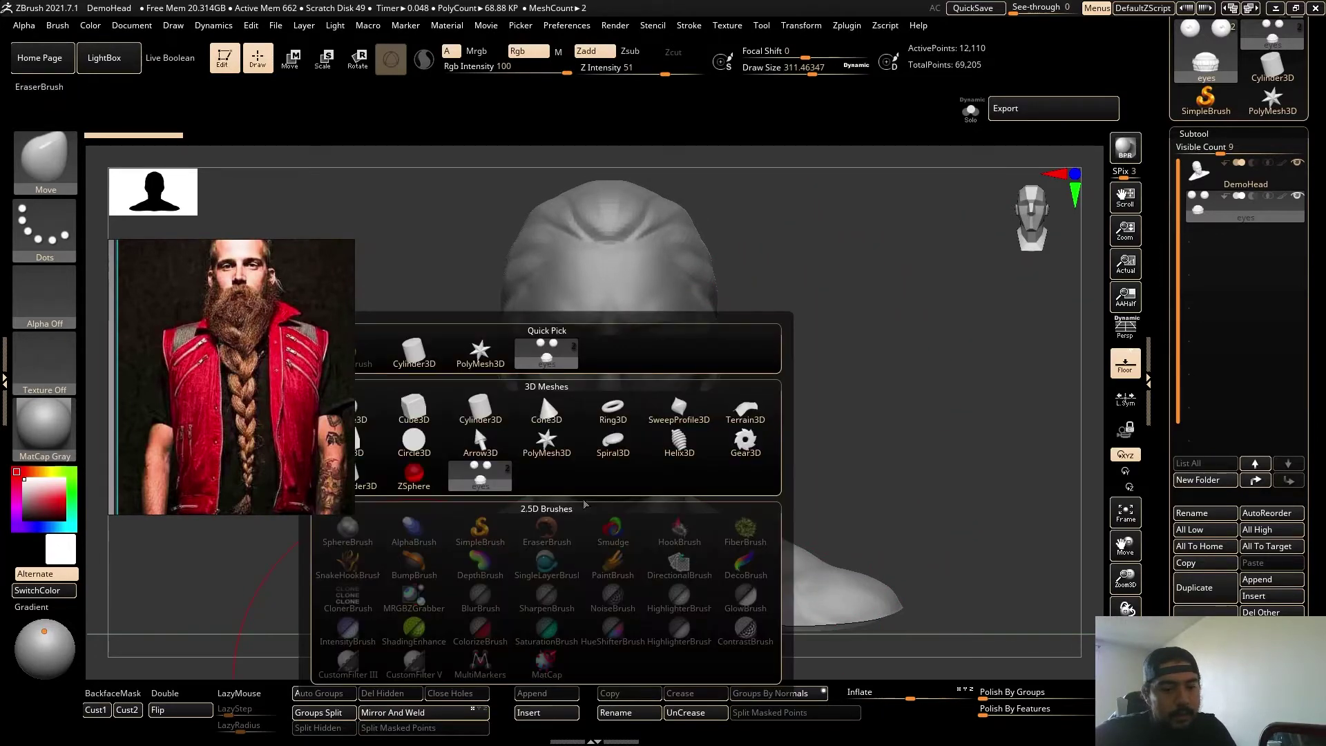
pyautogui.click(481, 410)
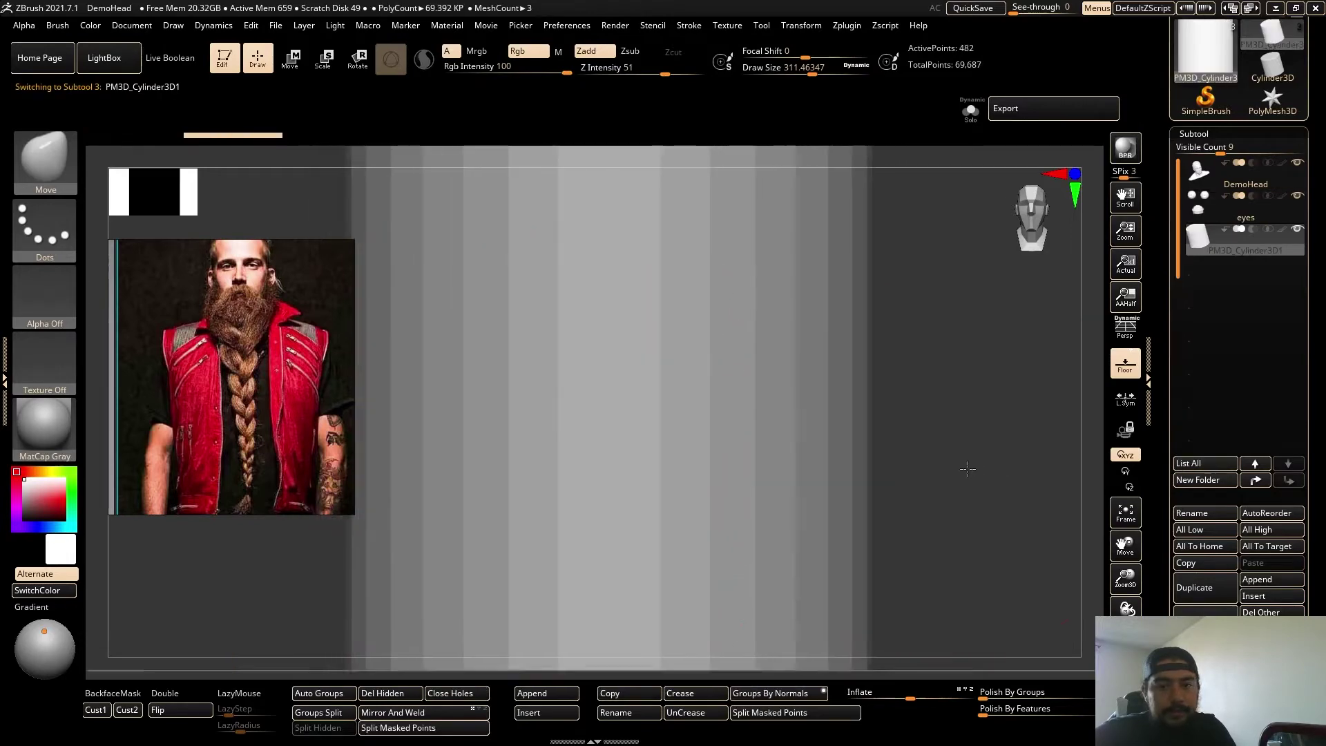
pyautogui.moveTo(927, 478); pyautogui.dragTo(924, 441)
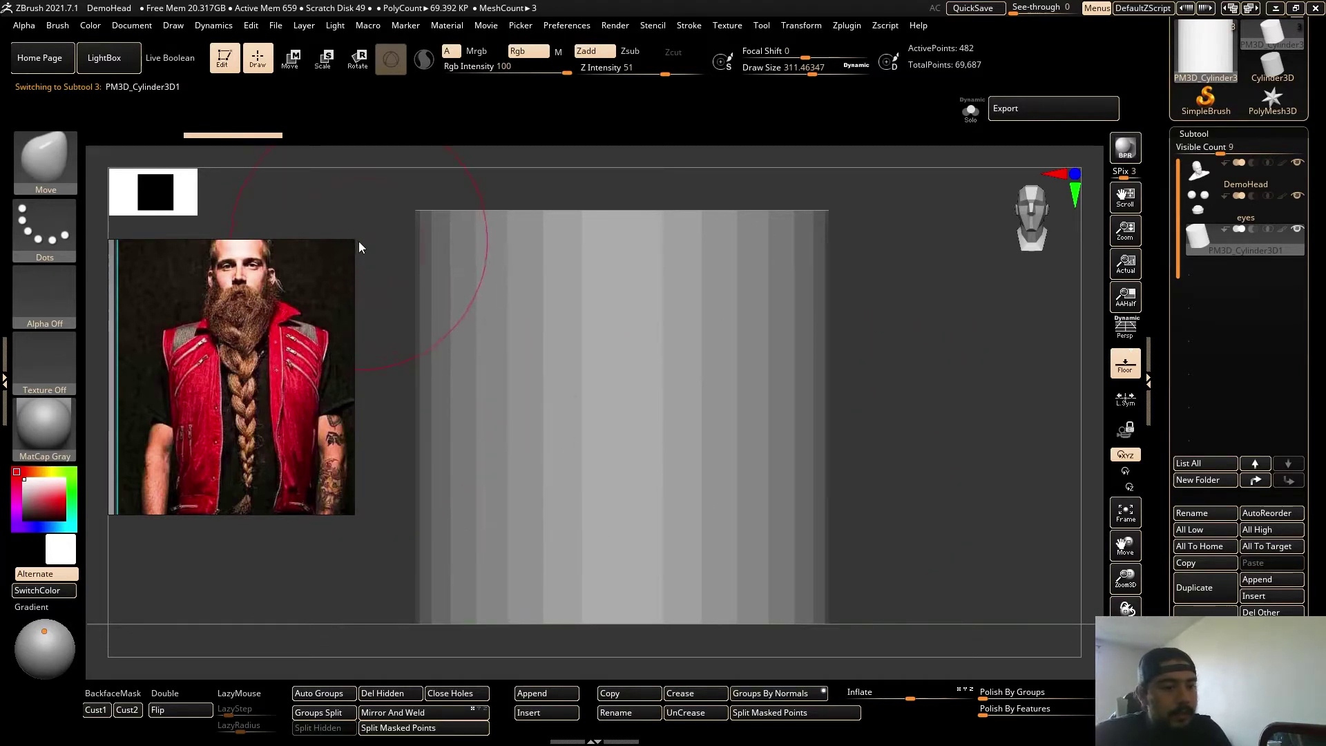
# Enlarge the reference photo and reposition it clear of the cylinder, framed on the beard and braid.
pyautogui.moveTo(358, 242); pyautogui.dragTo(449, 175)
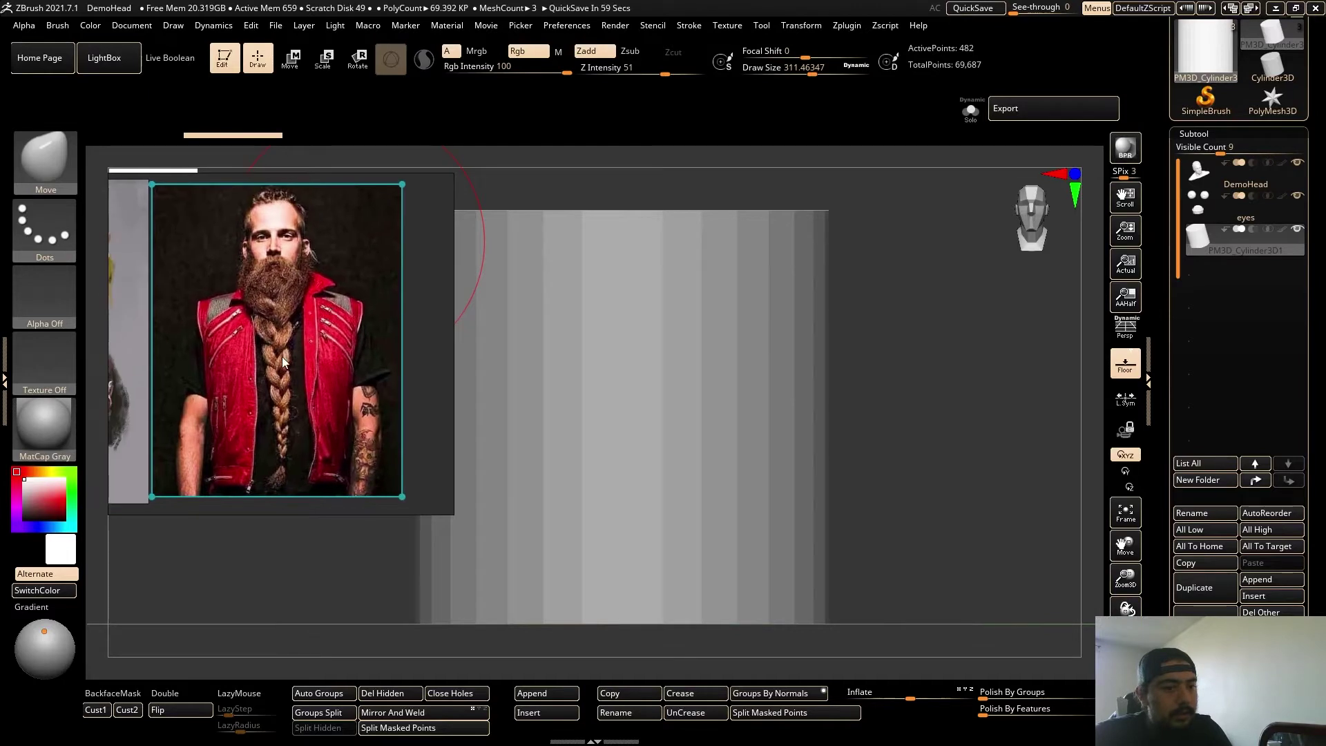
pyautogui.scroll(2, 284, 356)
pyautogui.moveTo(316, 355); pyautogui.dragTo(239, 425)
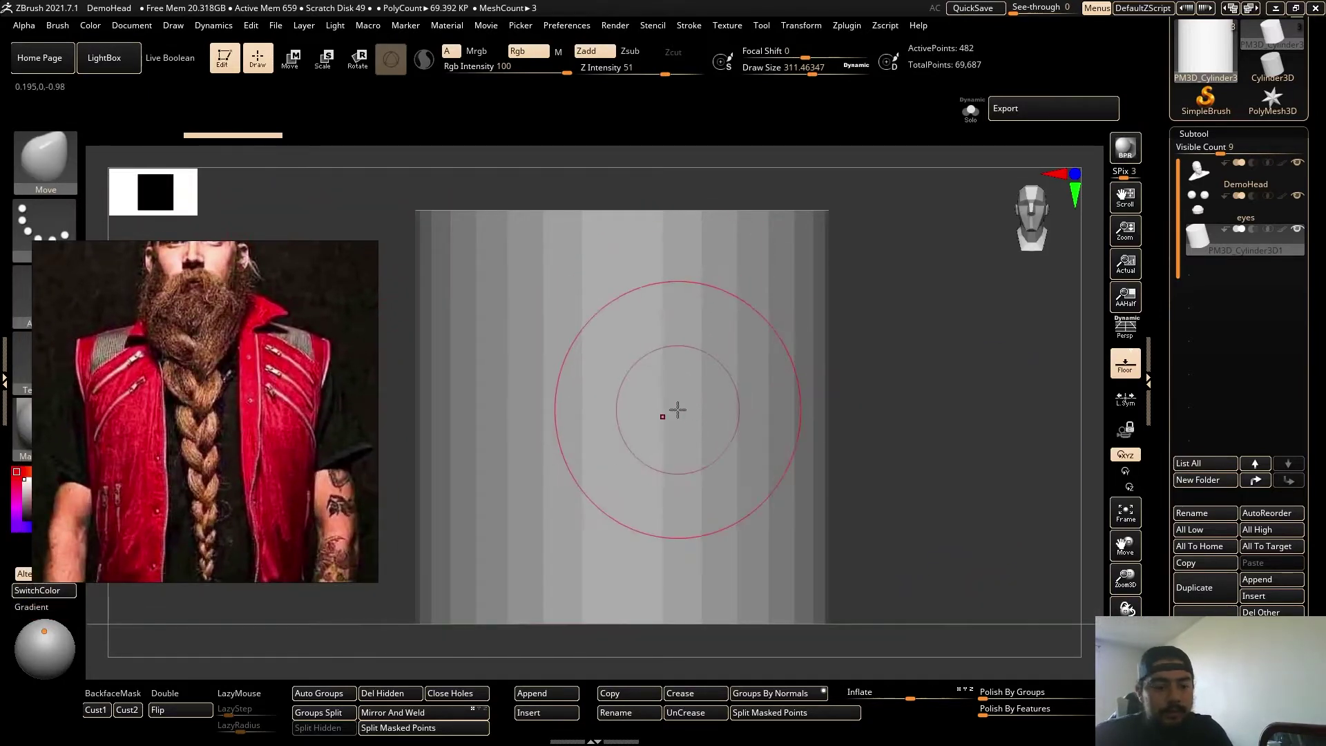
# Reduce the brush draw size to about 202 and subdivide the cylinder up to subdivision level 5.
pyautogui.press('s')
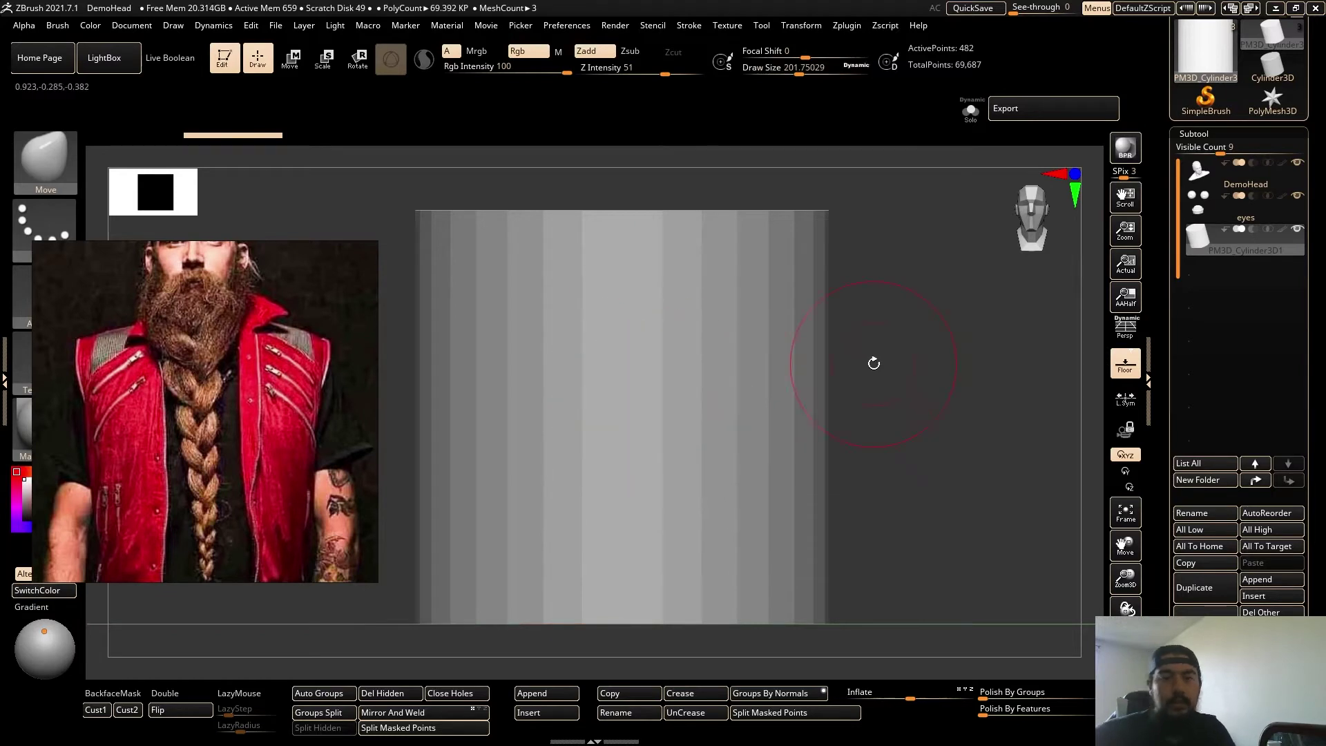
pyautogui.moveTo(872, 348); pyautogui.dragTo(863, 379)
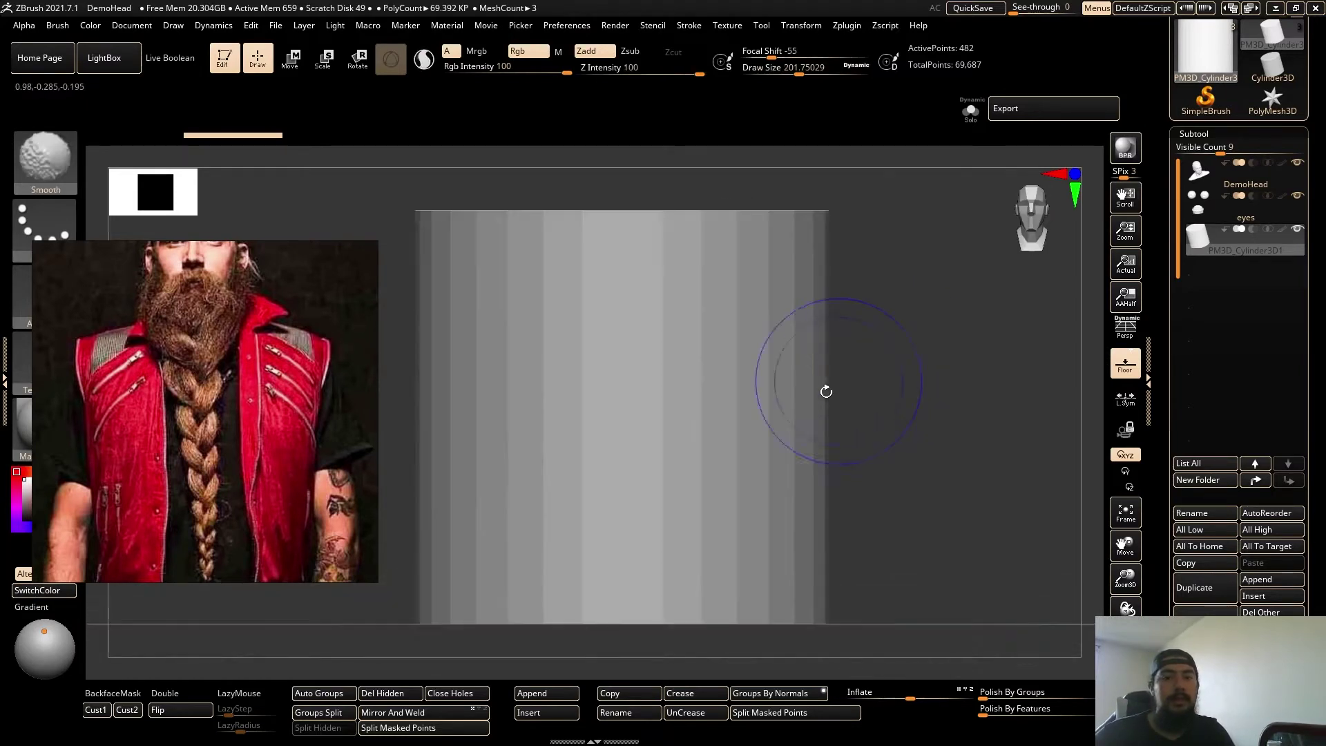
pyautogui.hotkey('ctrl', 'd')
pyautogui.hotkey('ctrl', 'd')
pyautogui.hotkey('ctrl', 'd')
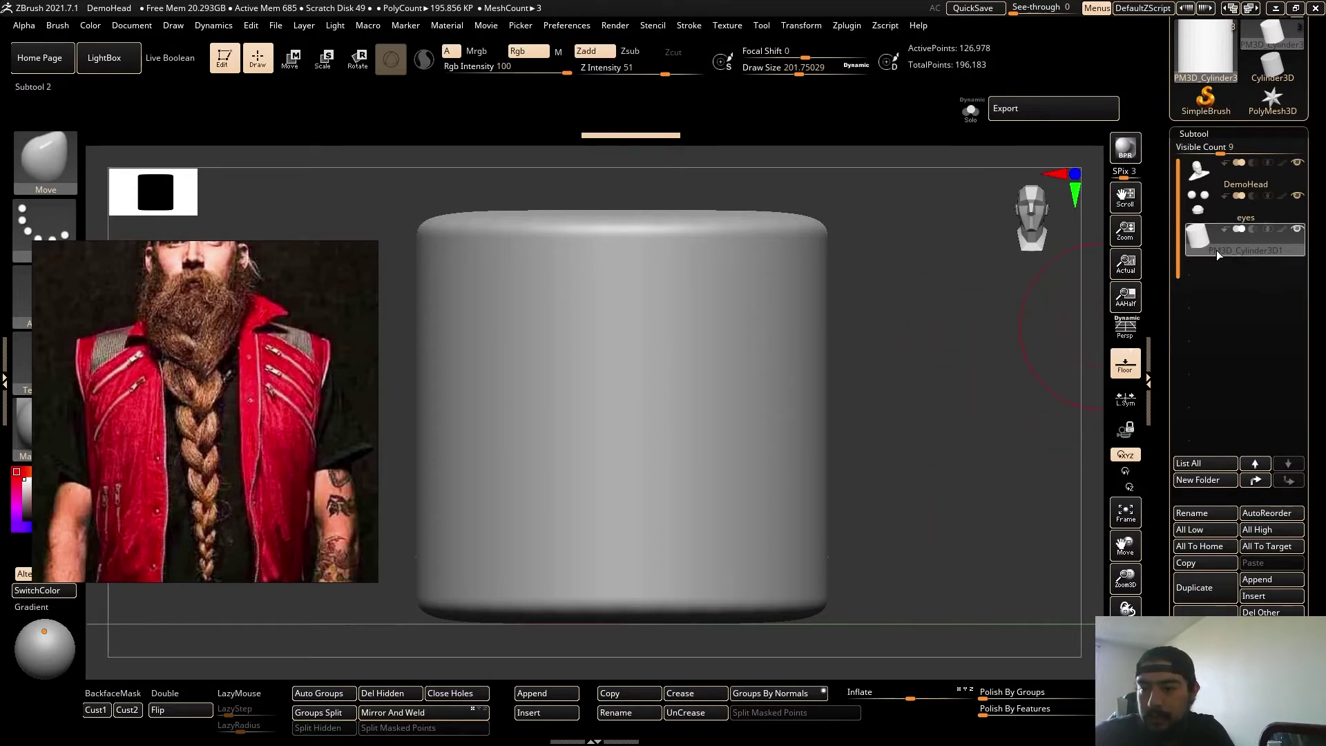
# Delete the cylinder's lower subdivision levels, keeping only the highest one.
pyautogui.moveTo(1313, 627); pyautogui.dragTo(1313, 252)
pyautogui.click(1203, 377)
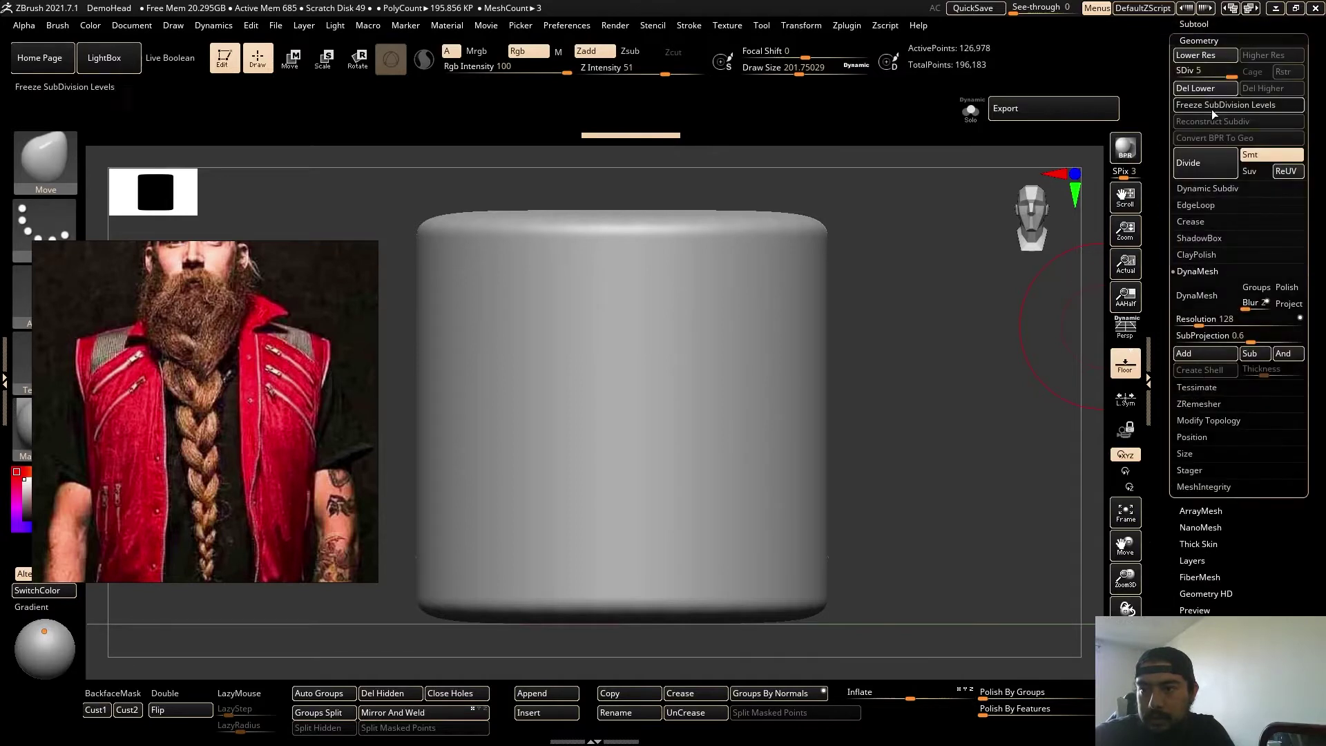
pyautogui.click(1181, 91)
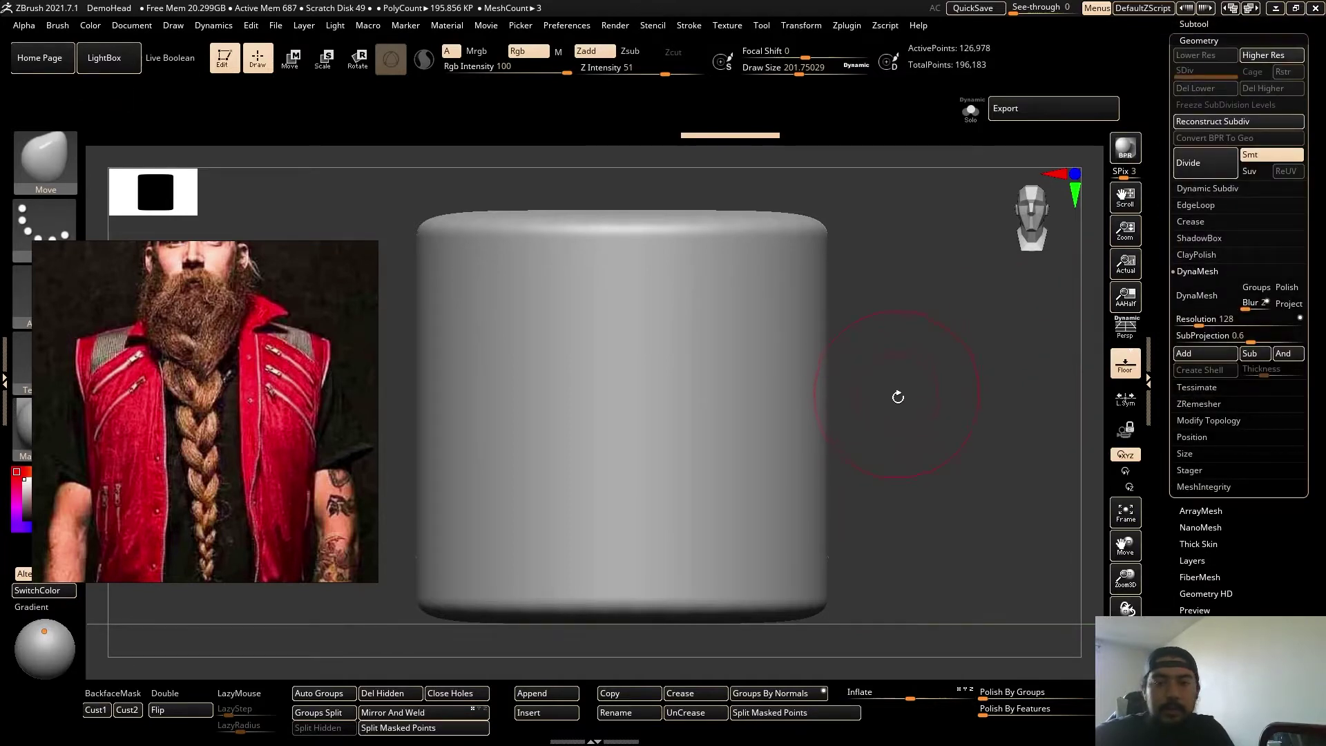
pyautogui.press('shift')
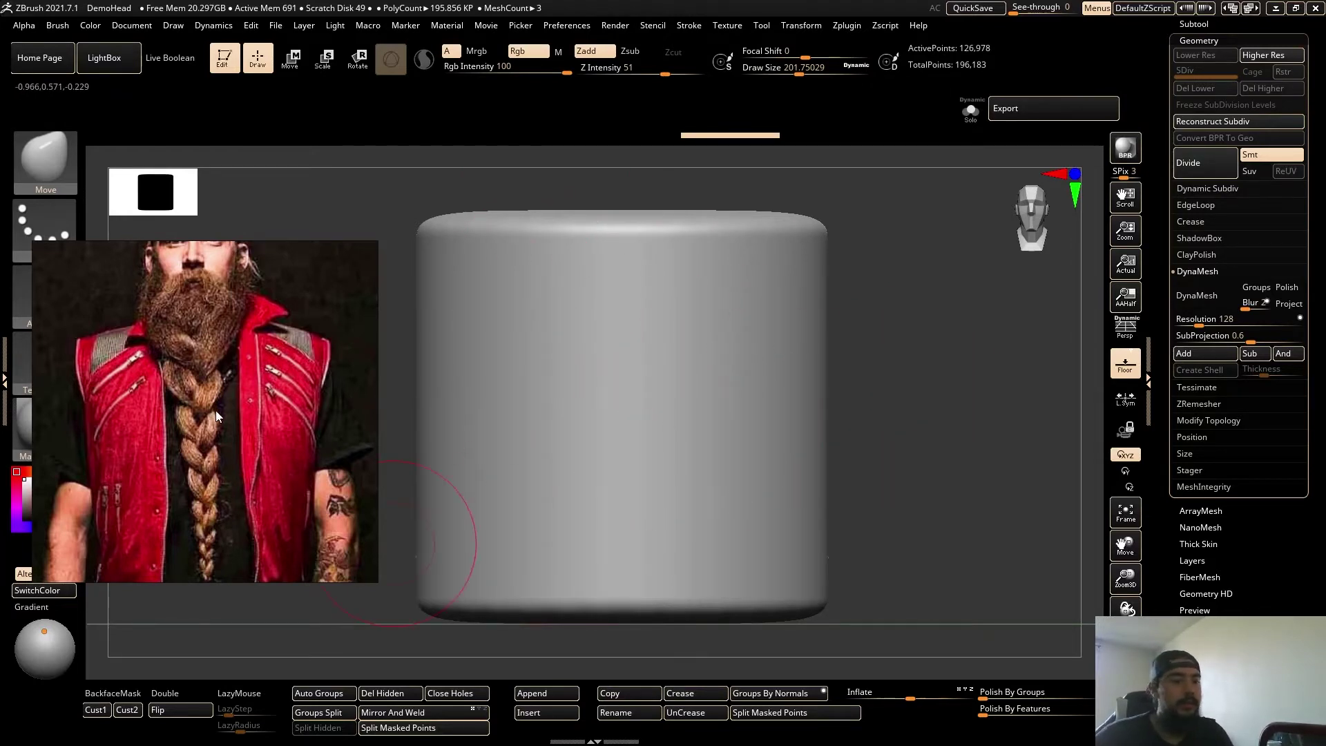
# Switch to the ClayTubes brush for sculpting the cylinder.
pyautogui.press('b')
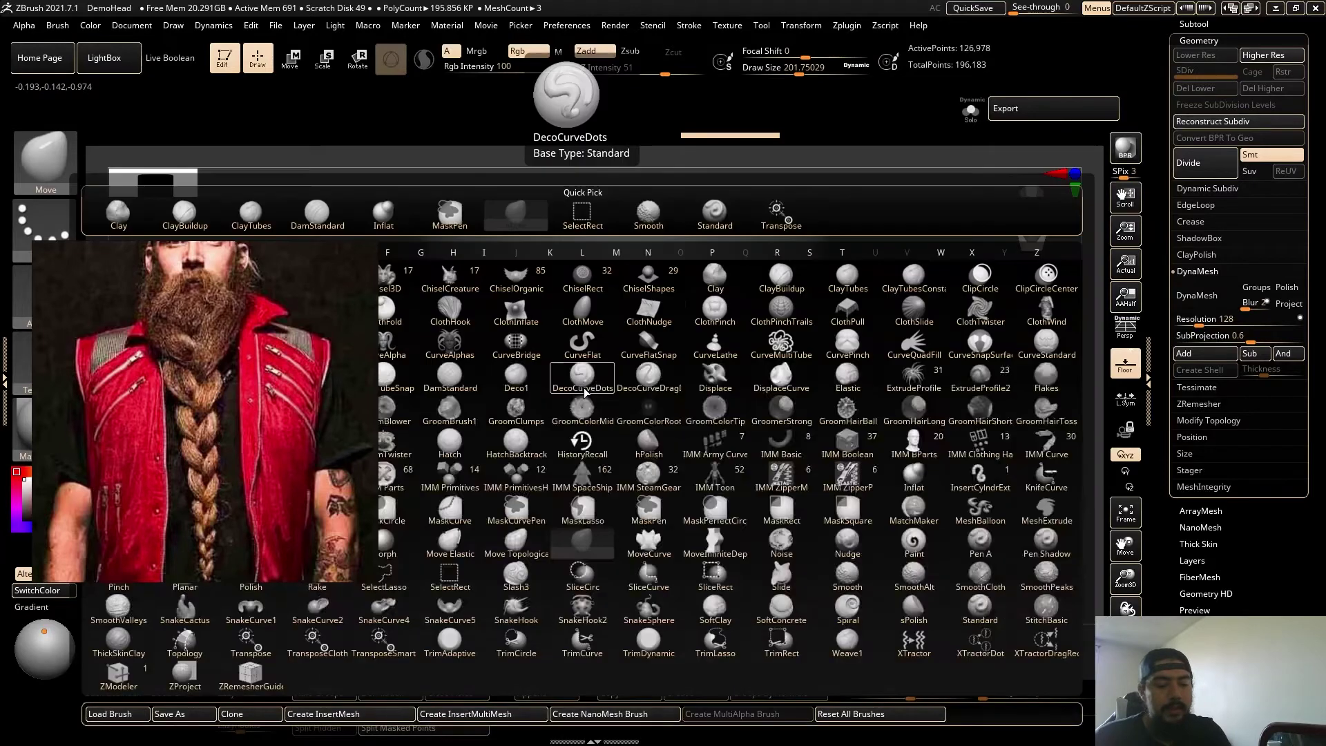
pyautogui.press('c')
pyautogui.press('t')
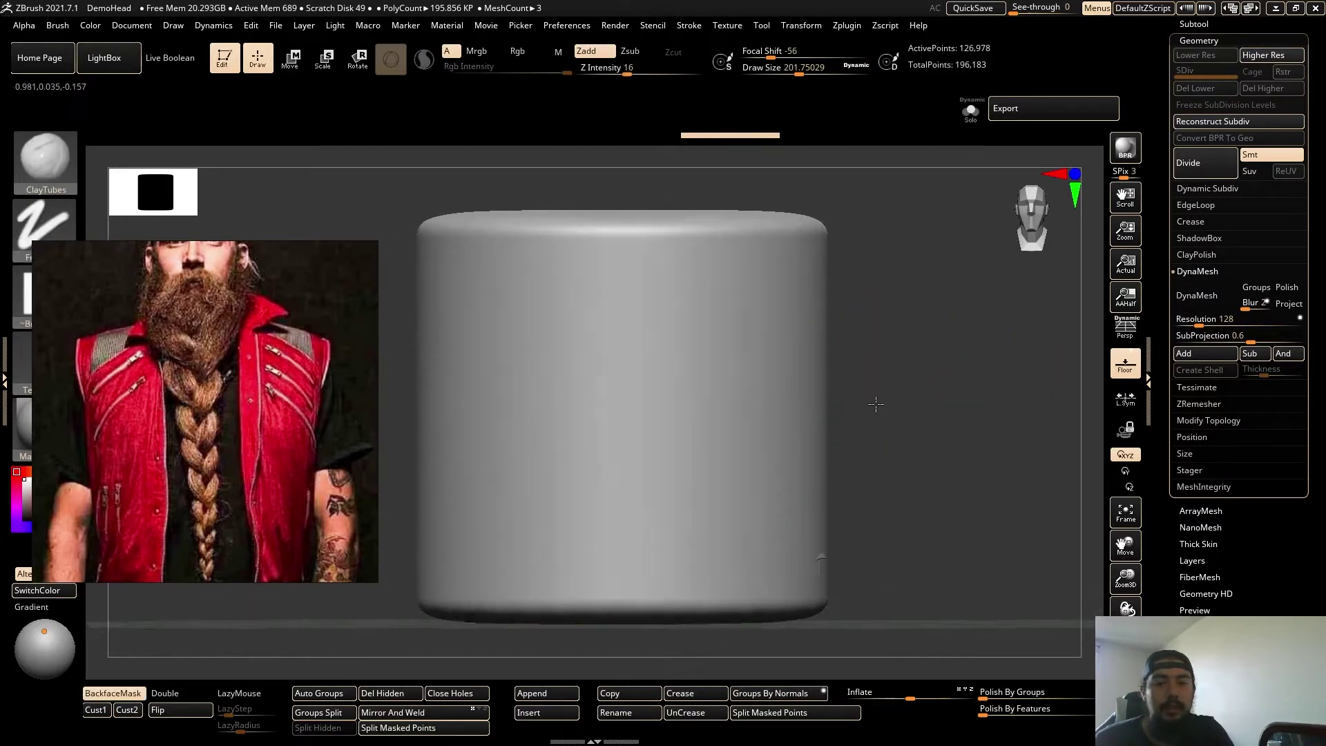
pyautogui.moveTo(604, 503)
pyautogui.mouseDown()
pyautogui.moveTo(607, 553)
pyautogui.moveTo(756, 298)
pyautogui.mouseUp()
pyautogui.moveTo(915, 352)
pyautogui.mouseDown()
pyautogui.moveTo(779, 398)
pyautogui.moveTo(888, 359)
pyautogui.mouseUp()
pyautogui.hotkey('ctrl', 'z')
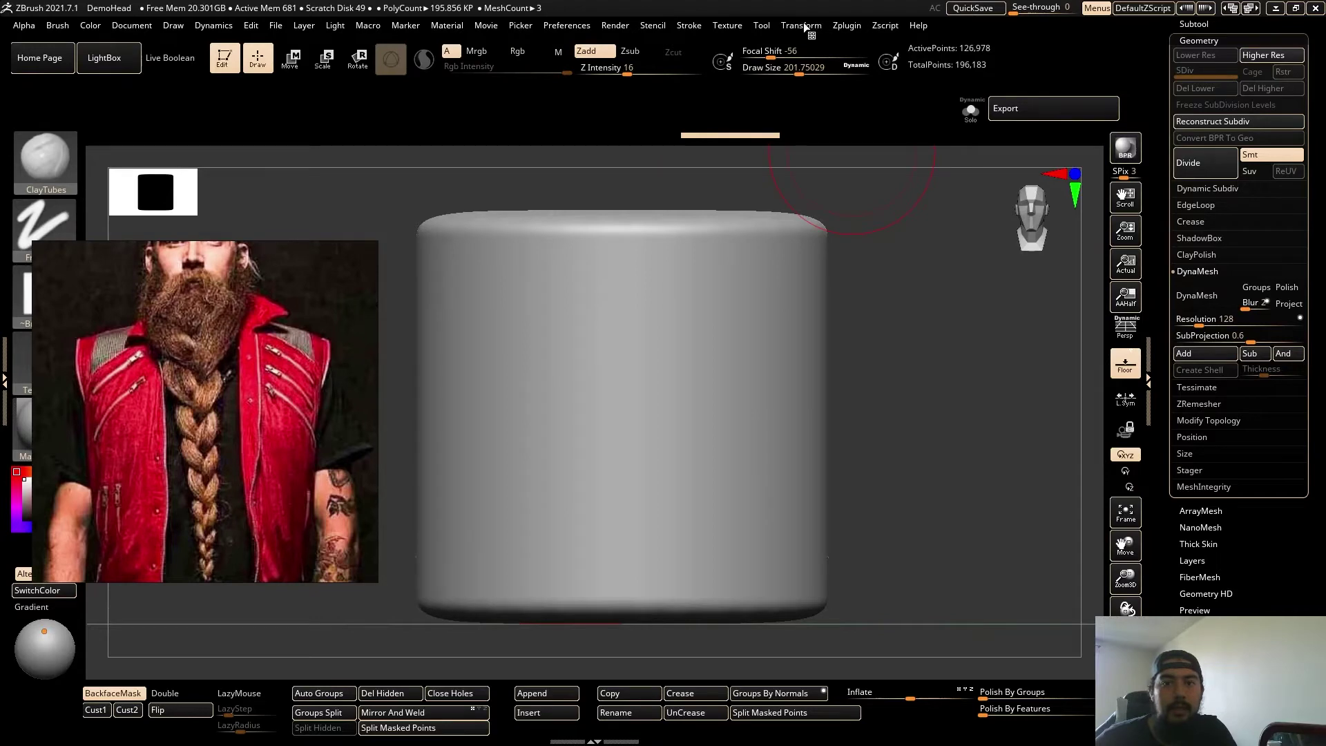
# Activate symmetry on the X axis with the radial option (R) enabled.
pyautogui.click(846, 25)
pyautogui.click(798, 24)
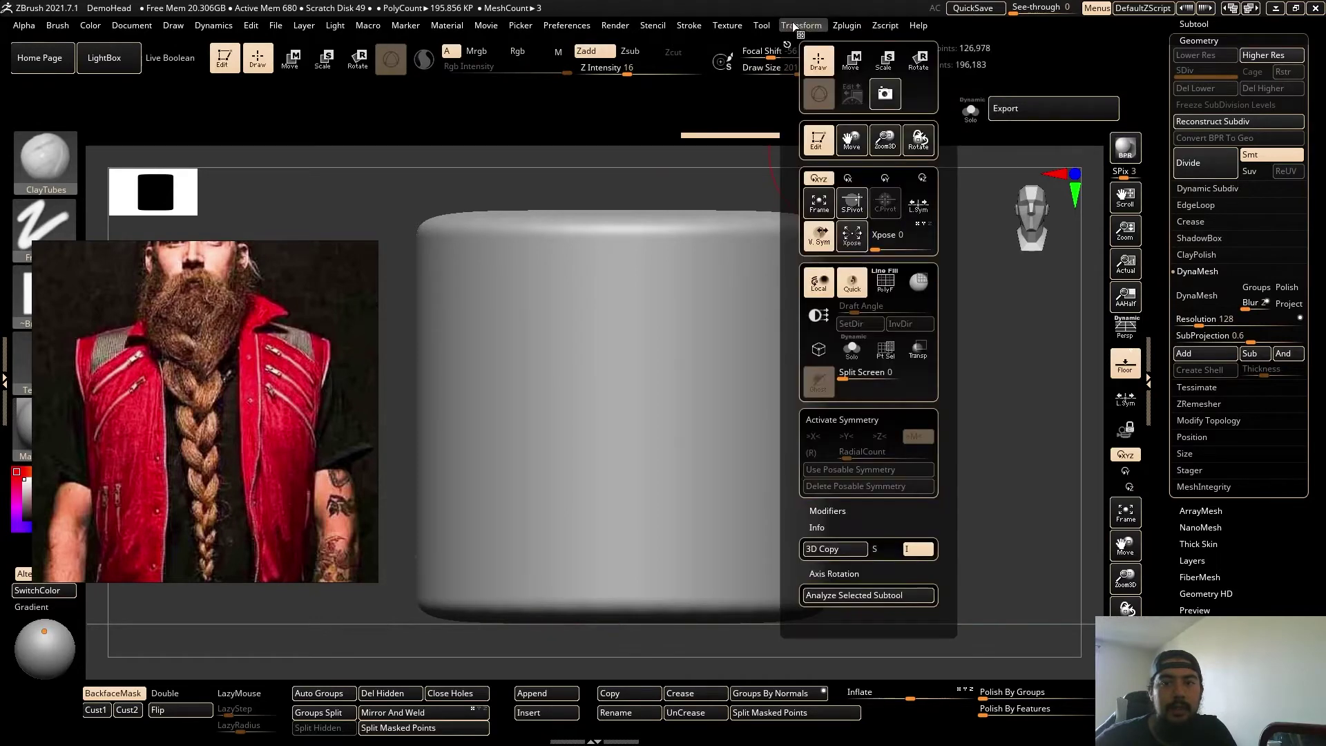
pyautogui.click(842, 419)
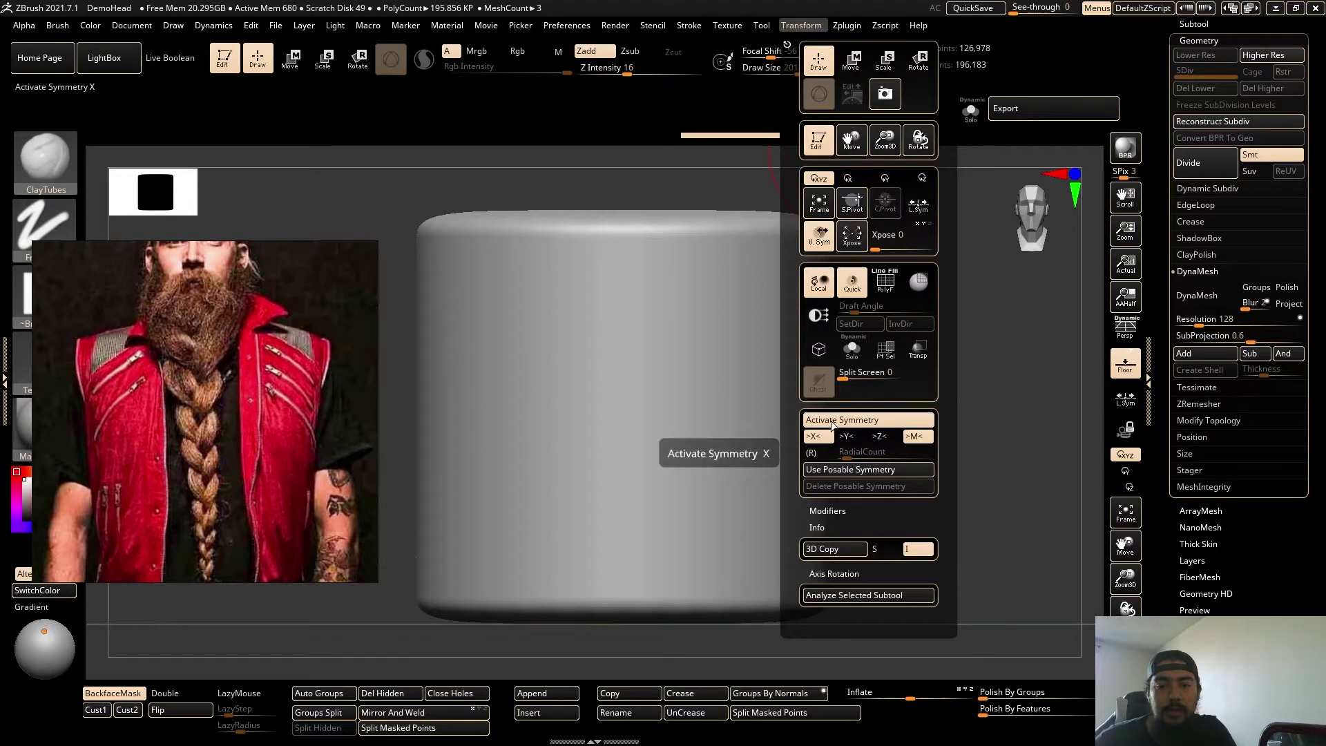
pyautogui.click(814, 453)
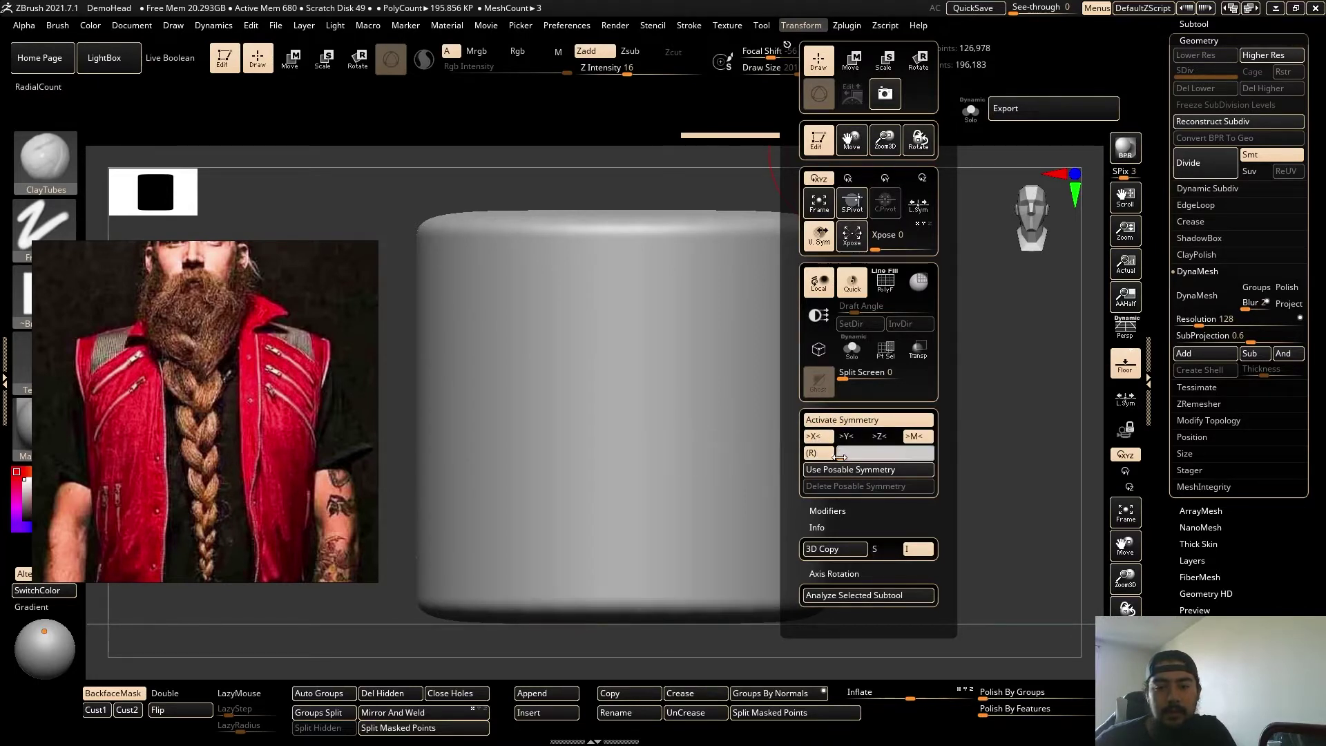
# Sculpt a raised diagonal band across the cylinder's front, running between its lower left and upper right edges.
pyautogui.moveTo(612, 462)
pyautogui.mouseDown()
pyautogui.moveTo(737, 338)
pyautogui.moveTo(562, 548)
pyautogui.moveTo(802, 254)
pyautogui.mouseUp()
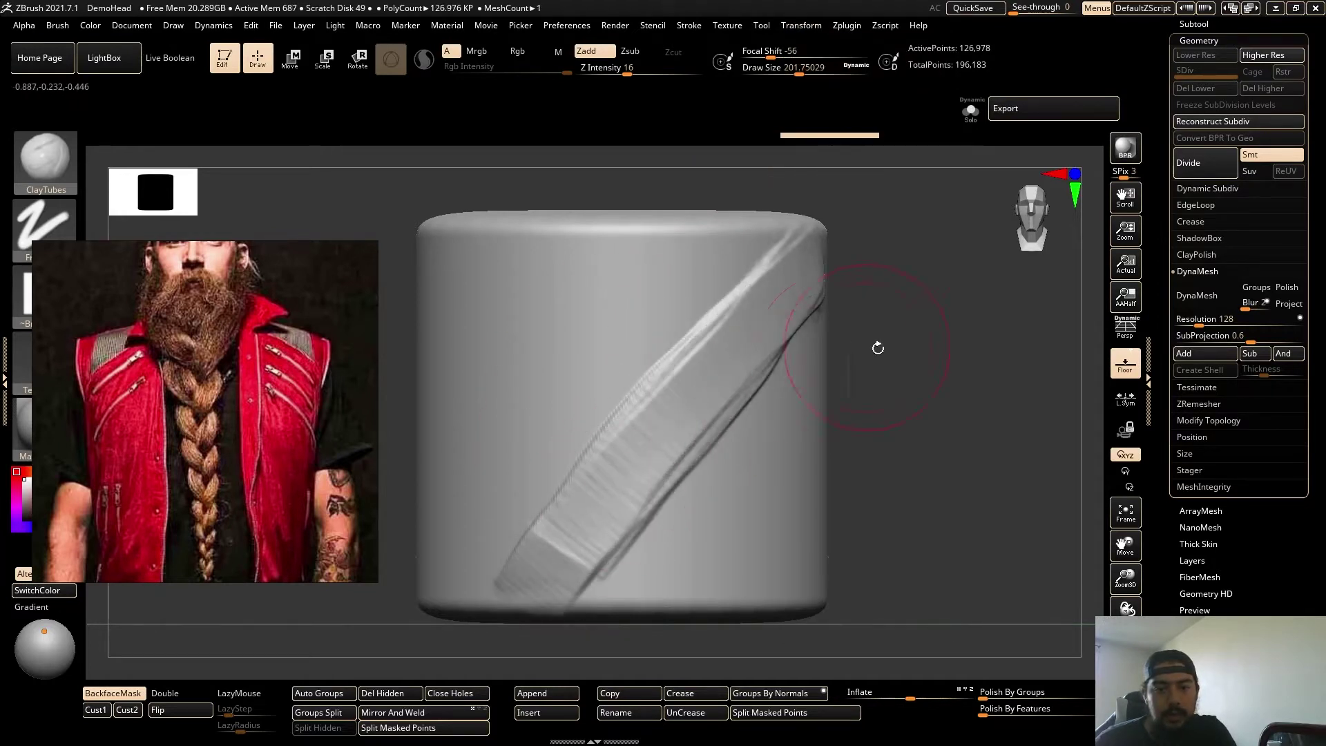
pyautogui.moveTo(876, 346)
pyautogui.mouseDown()
pyautogui.moveTo(802, 367)
pyautogui.moveTo(882, 350)
pyautogui.mouseUp()
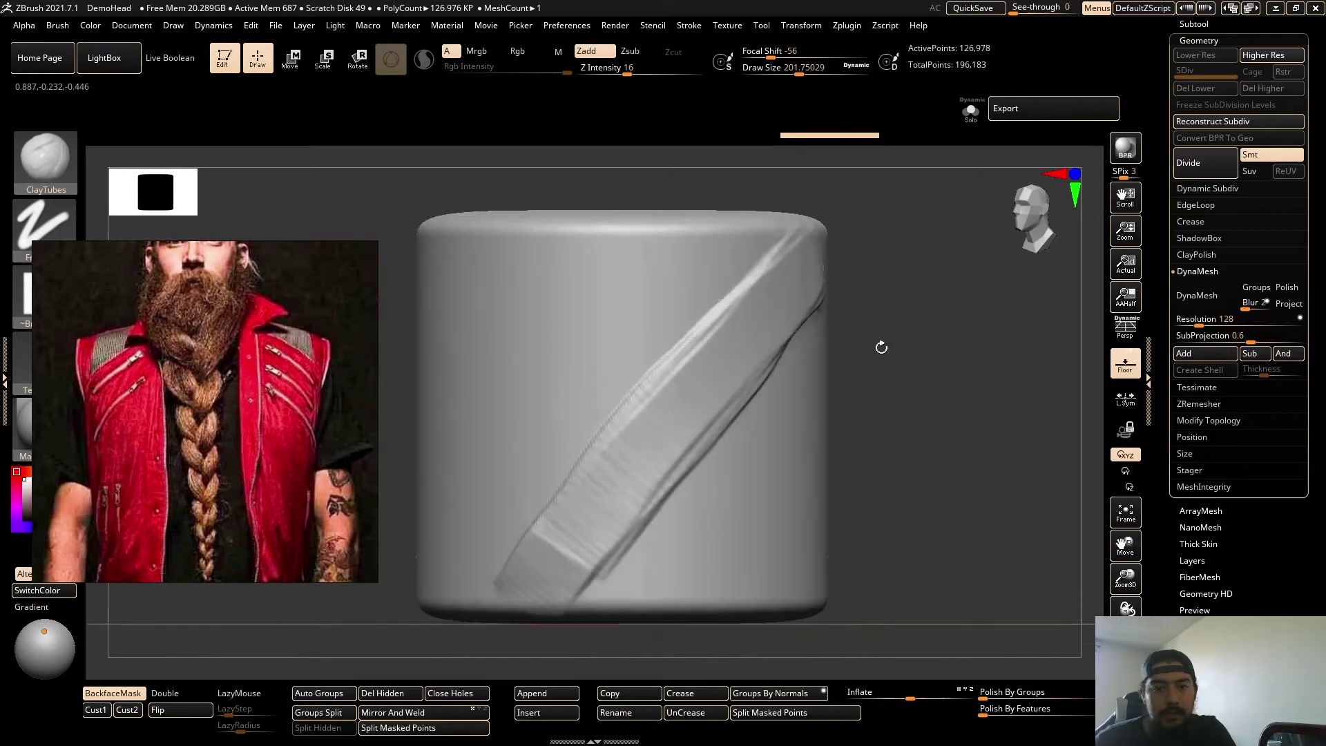
pyautogui.moveTo(845, 364)
pyautogui.mouseDown(button='right')
pyautogui.moveTo(928, 378)
pyautogui.moveTo(887, 417)
pyautogui.moveTo(920, 412)
pyautogui.moveTo(879, 435)
pyautogui.moveTo(754, 406)
pyautogui.mouseUp(button='right')
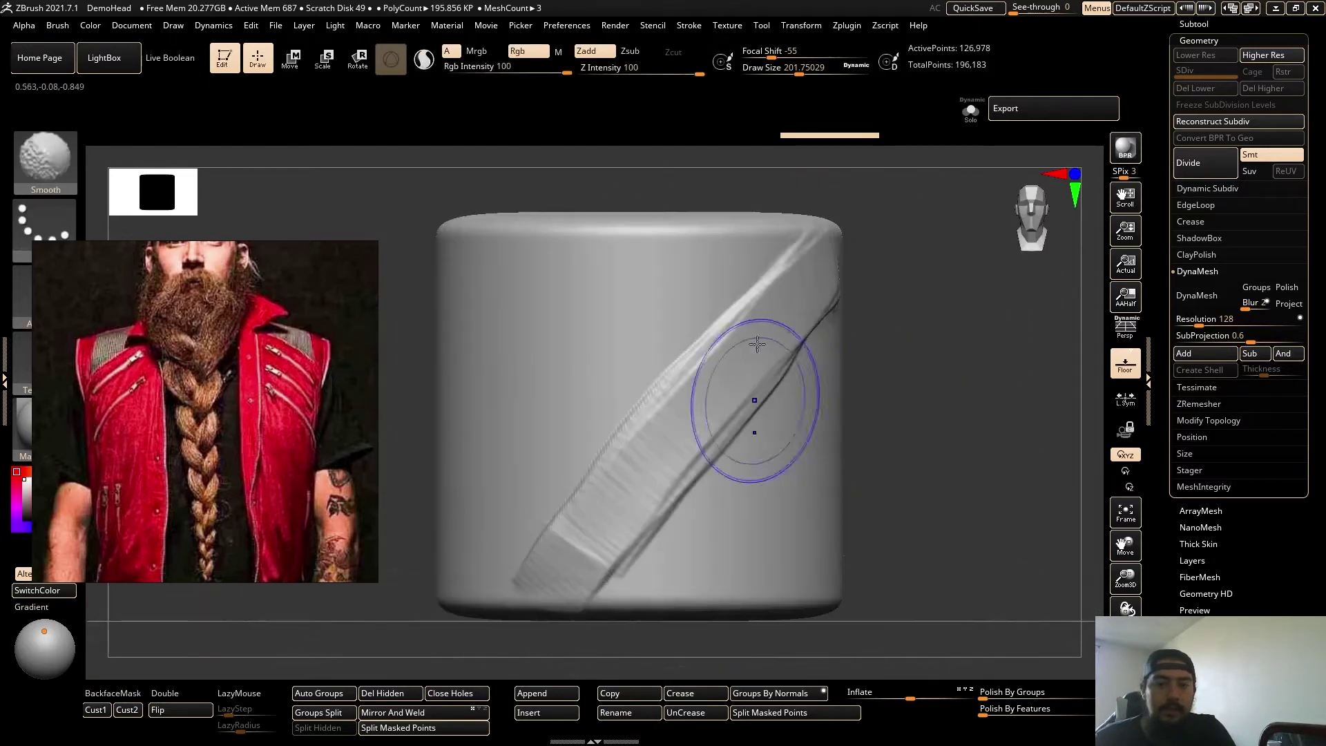
# Increase the draw size to about 324 and thicken the diagonal band into a wide strand with overlapping ClayTubes strokes.
pyautogui.keyDown('ctrl'); pyautogui.moveTo(978, 382); pyautogui.dragTo(921, 418, button='right'); pyautogui.keyUp('ctrl')
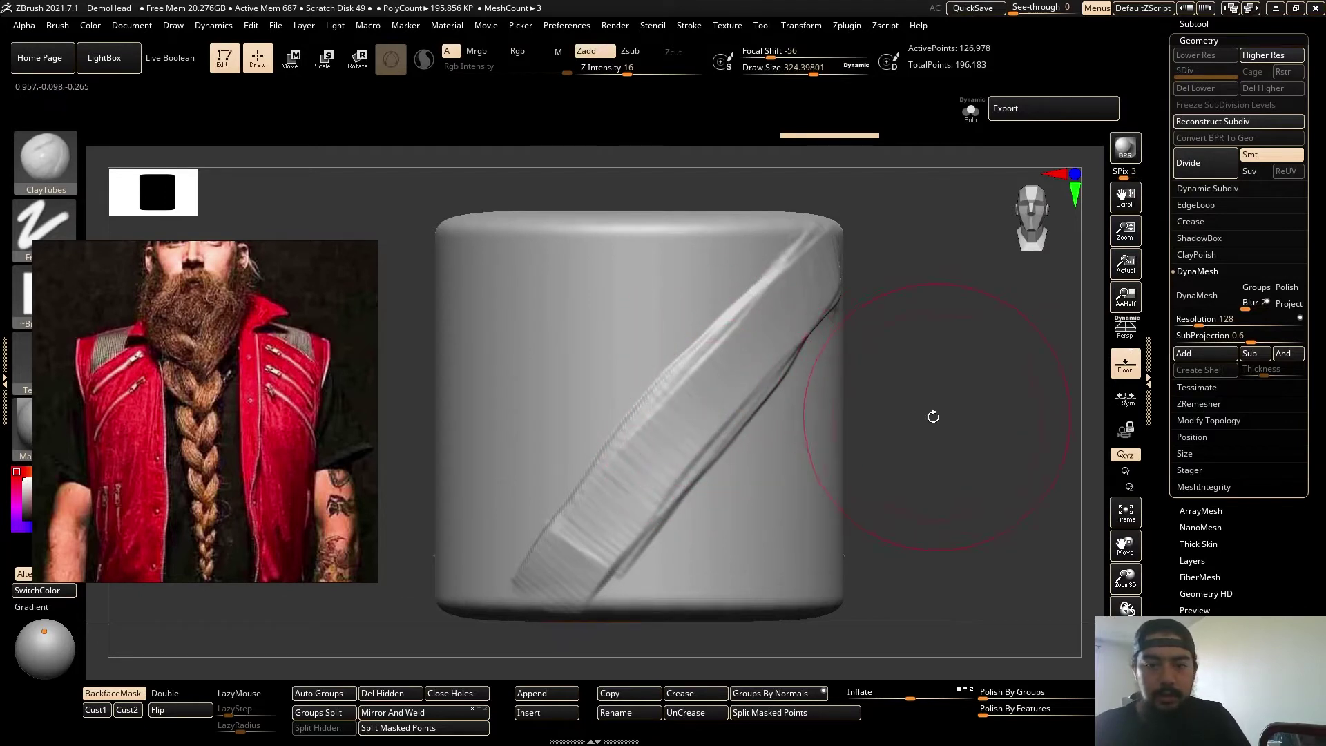
pyautogui.moveTo(933, 414); pyautogui.dragTo(872, 412, button='right')
pyautogui.moveTo(851, 297); pyautogui.dragTo(608, 545)
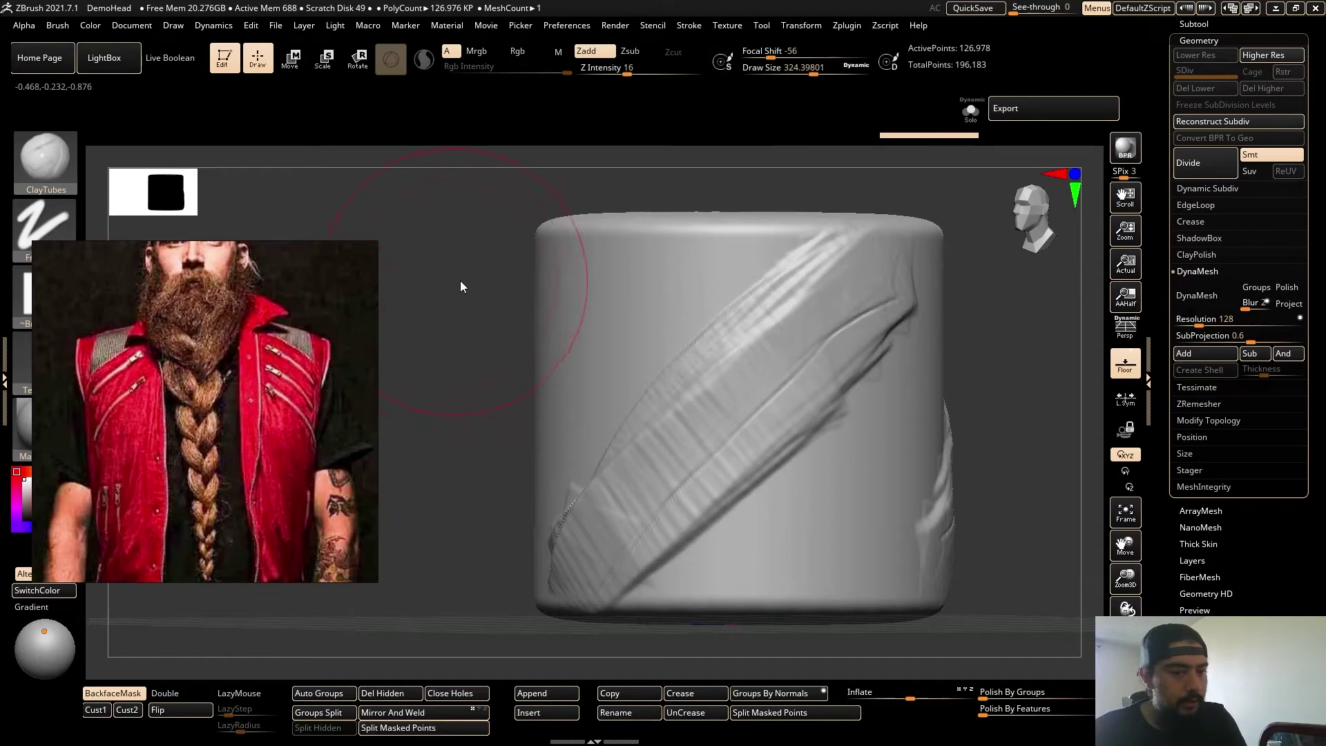
pyautogui.moveTo(460, 281)
pyautogui.keyDown('shift'); pyautogui.mouseDown(button='right')
pyautogui.moveTo(512, 302)
pyautogui.moveTo(460, 314)
pyautogui.mouseUp(button='right'); pyautogui.keyUp('shift')
pyautogui.moveTo(808, 297)
pyautogui.mouseDown()
pyautogui.moveTo(815, 337)
pyautogui.moveTo(879, 319)
pyautogui.moveTo(656, 532)
pyautogui.mouseUp()
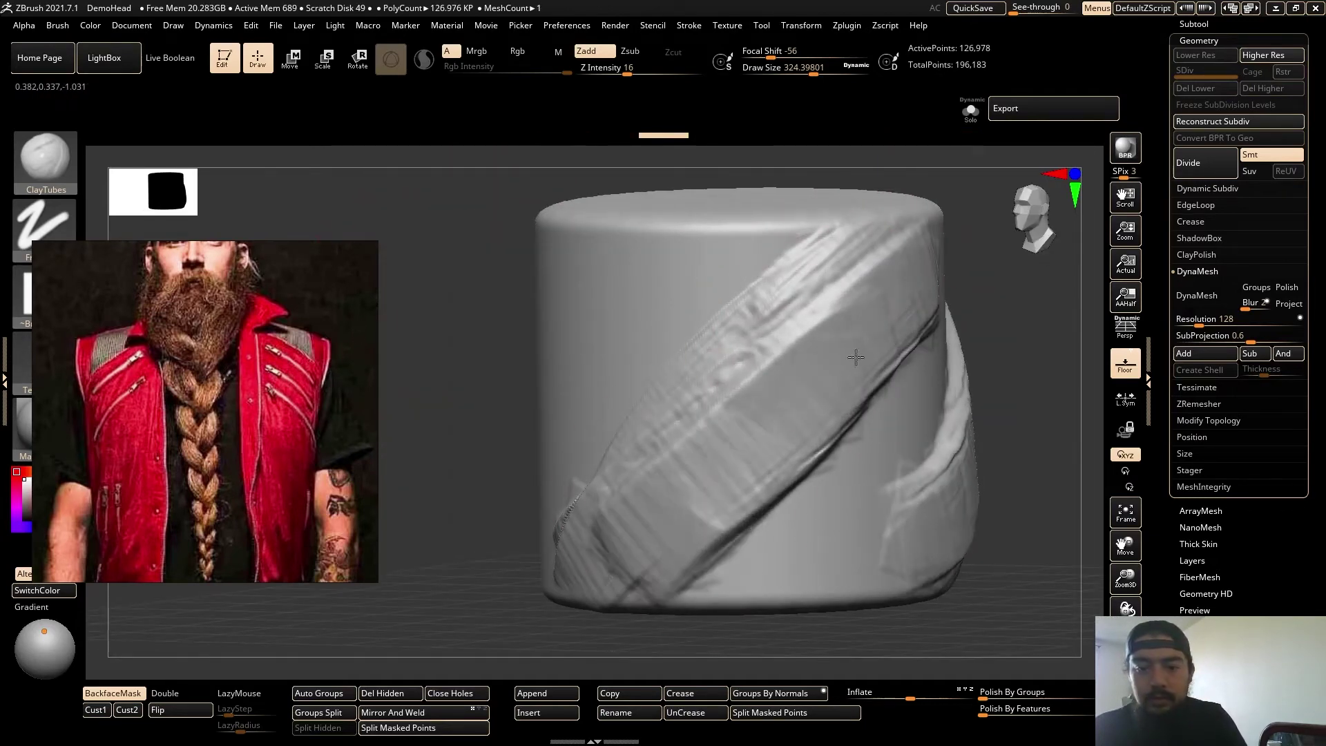
pyautogui.moveTo(855, 358)
pyautogui.mouseDown()
pyautogui.moveTo(880, 369)
pyautogui.moveTo(713, 456)
pyautogui.moveTo(701, 405)
pyautogui.moveTo(643, 460)
pyautogui.moveTo(764, 329)
pyautogui.moveTo(737, 391)
pyautogui.moveTo(829, 297)
pyautogui.moveTo(866, 321)
pyautogui.mouseUp()
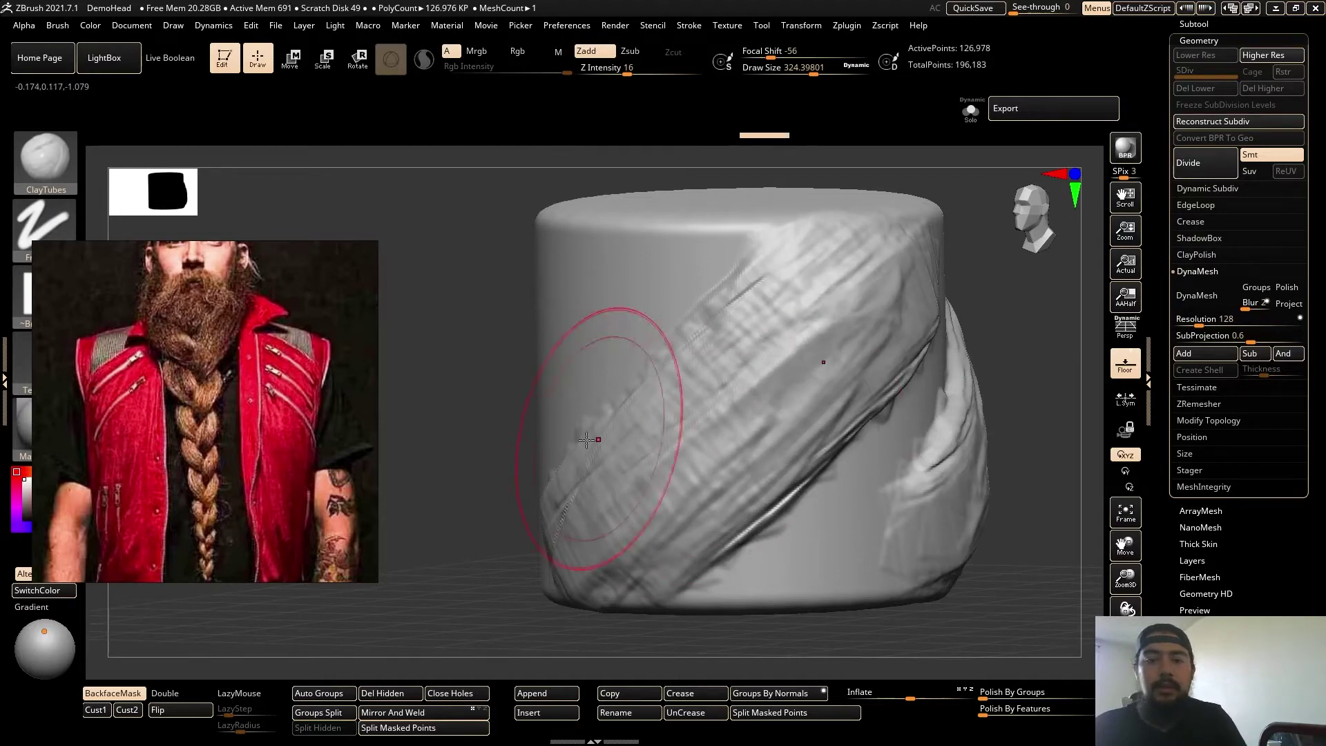
# Build up more clay on the diagonal strands around the cylinder's side, filling out their upper ends and adjoining edges.
pyautogui.moveTo(586, 439); pyautogui.dragTo(698, 366, button='right')
pyautogui.moveTo(953, 343)
pyautogui.mouseDown()
pyautogui.moveTo(840, 366)
pyautogui.moveTo(976, 251)
pyautogui.moveTo(888, 325)
pyautogui.moveTo(863, 387)
pyautogui.moveTo(725, 518)
pyautogui.moveTo(845, 436)
pyautogui.mouseUp()
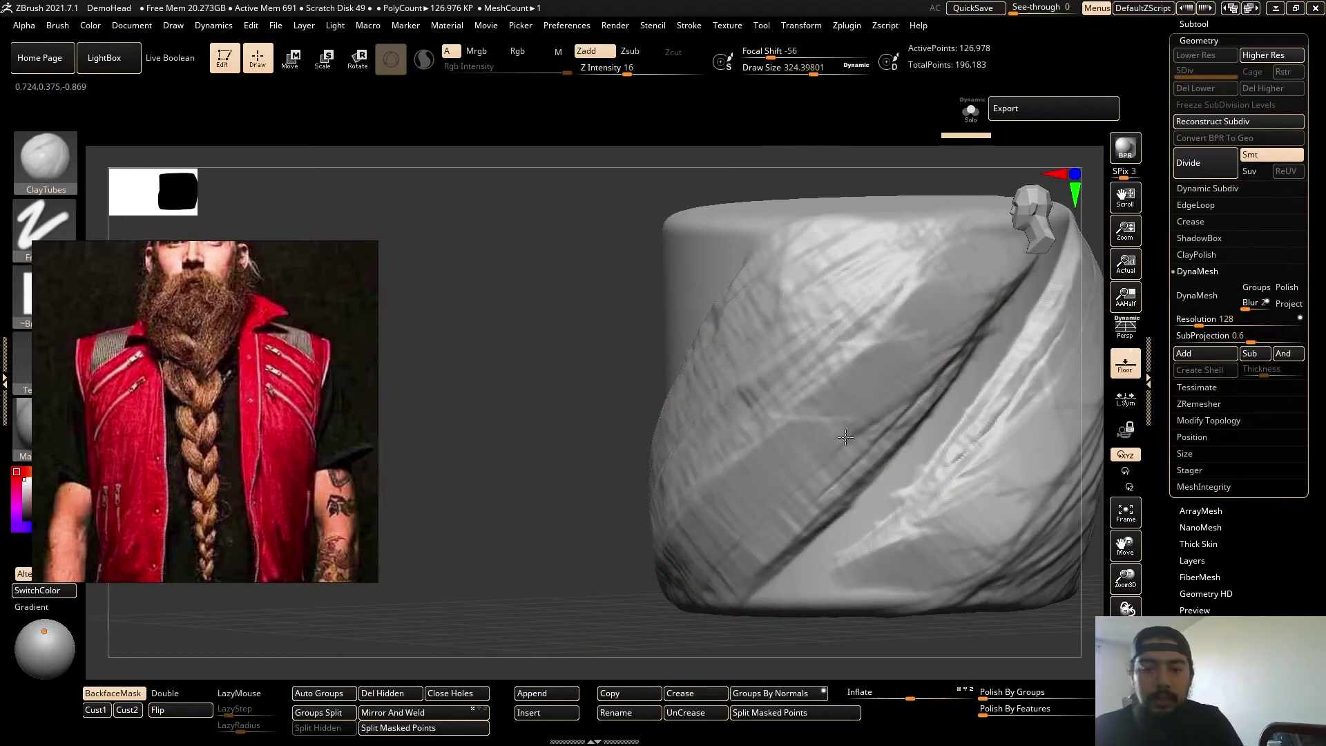
pyautogui.hotkey('ctrl', 'z')
pyautogui.hotkey('ctrl', 'z')
pyautogui.hotkey('ctrl', 'z')
pyautogui.hotkey('ctrl', 'z')
pyautogui.hotkey('ctrl', 'z')
pyautogui.hotkey('ctrl', 'z')
pyautogui.hotkey('ctrl', 'z')
pyautogui.hotkey('ctrl', 'z')
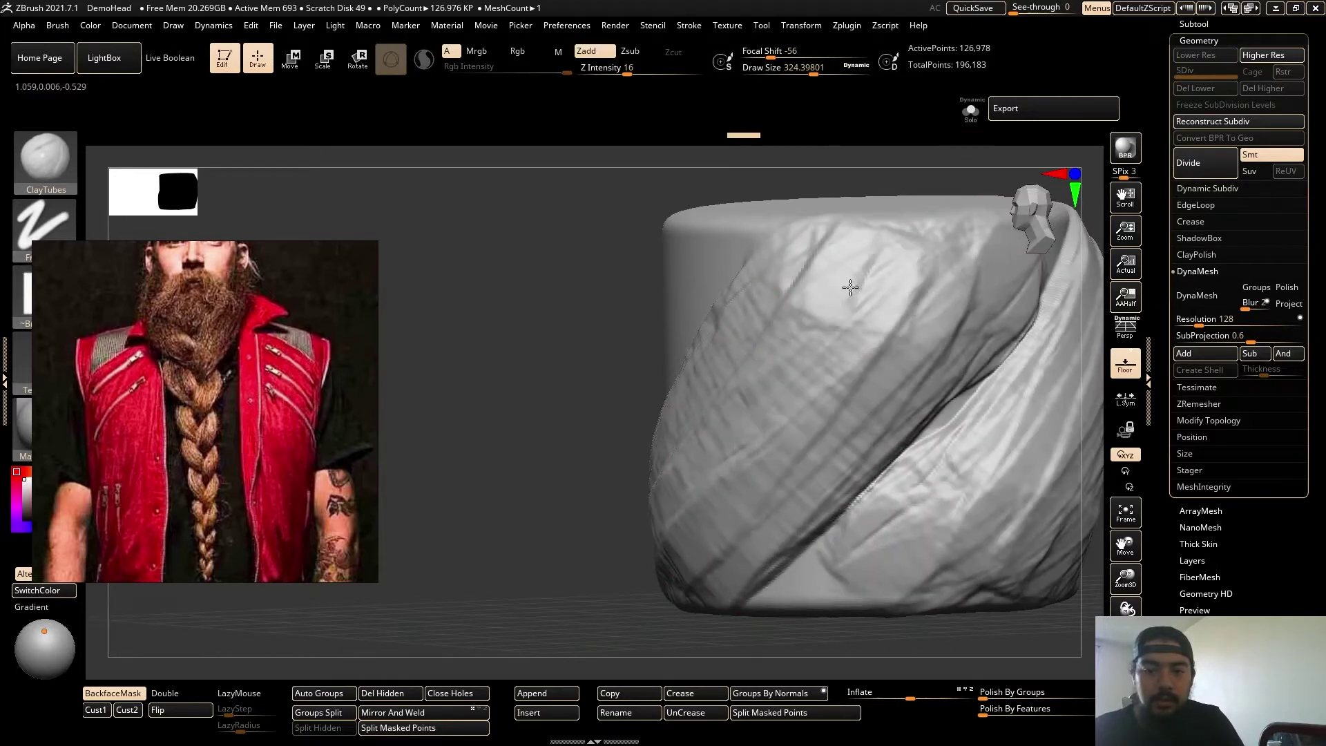
pyautogui.moveTo(850, 287); pyautogui.dragTo(832, 302)
# Extend and fill the front diagonal strand down to the cylinder's lower left edge.
pyautogui.moveTo(538, 462); pyautogui.dragTo(753, 414, button='right')
pyautogui.moveTo(832, 276)
pyautogui.mouseDown()
pyautogui.moveTo(693, 457)
pyautogui.moveTo(535, 587)
pyautogui.mouseUp()
pyautogui.moveTo(742, 476)
pyautogui.mouseDown()
pyautogui.moveTo(697, 525)
pyautogui.moveTo(598, 573)
pyautogui.moveTo(500, 588)
pyautogui.moveTo(863, 290)
pyautogui.moveTo(725, 484)
pyautogui.moveTo(855, 342)
pyautogui.moveTo(720, 523)
pyautogui.mouseUp()
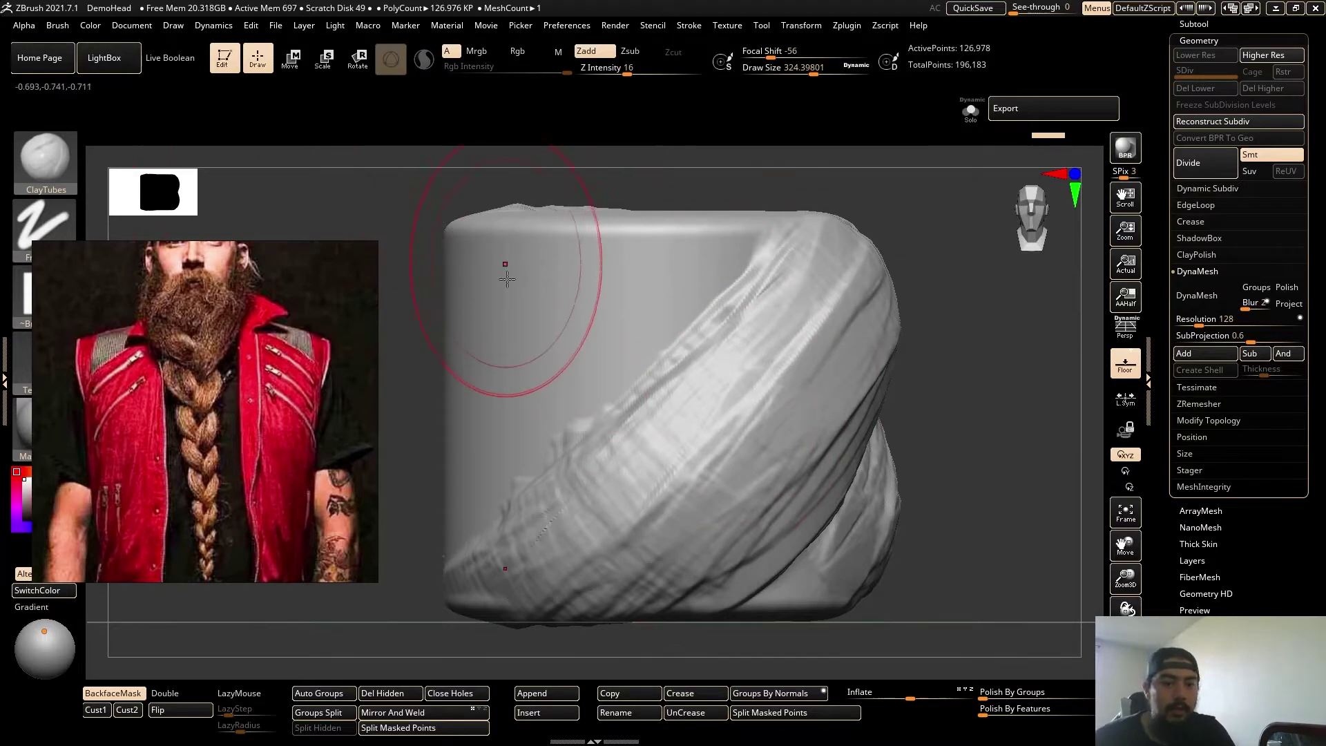
# Sculpt a second strand from the cylinder's upper left edge, slanting down toward the middle of the diagonal strand.
pyautogui.moveTo(497, 223)
pyautogui.mouseDown()
pyautogui.moveTo(562, 305)
pyautogui.moveTo(536, 325)
pyautogui.moveTo(461, 256)
pyautogui.mouseUp()
pyautogui.moveTo(520, 303)
pyautogui.mouseDown()
pyautogui.moveTo(581, 332)
pyautogui.moveTo(494, 290)
pyautogui.moveTo(535, 377)
pyautogui.moveTo(474, 310)
pyautogui.moveTo(503, 396)
pyautogui.mouseUp()
pyautogui.moveTo(469, 273)
pyautogui.mouseDown()
pyautogui.moveTo(497, 257)
pyautogui.moveTo(599, 368)
pyautogui.mouseUp()
pyautogui.moveTo(424, 272)
pyautogui.keyDown('alt'); pyautogui.mouseDown()
pyautogui.moveTo(504, 288)
pyautogui.moveTo(557, 275)
pyautogui.mouseUp(); pyautogui.keyUp('alt')
pyautogui.keyDown('alt'); pyautogui.moveTo(892, 381); pyautogui.dragTo(994, 416); pyautogui.keyUp('alt')
pyautogui.moveTo(994, 416); pyautogui.dragTo(819, 404)
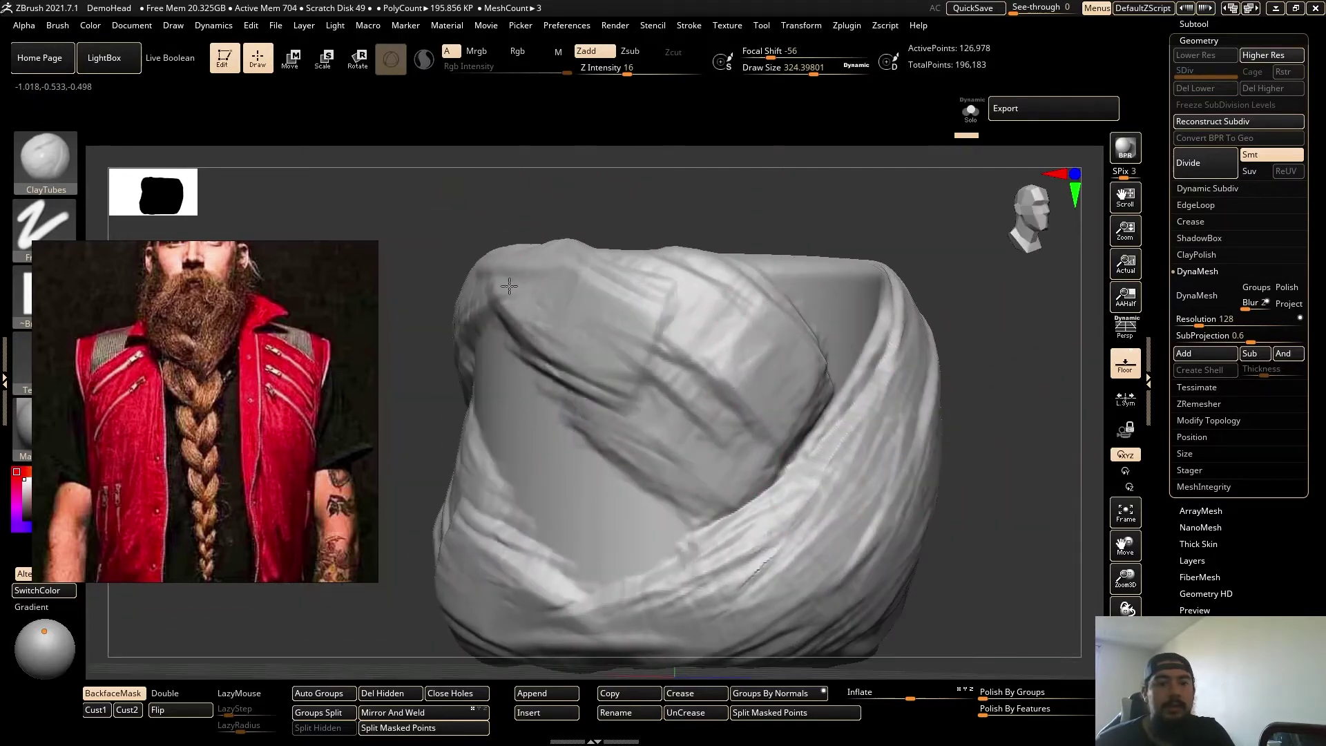
# Widen and round out the crossing strand on the left side where it tucks behind the main diagonal strand.
pyautogui.moveTo(509, 287)
pyautogui.mouseDown()
pyautogui.moveTo(595, 372)
pyautogui.moveTo(552, 442)
pyautogui.moveTo(524, 387)
pyautogui.moveTo(601, 439)
pyautogui.moveTo(578, 389)
pyautogui.mouseUp()
pyautogui.moveTo(665, 210); pyautogui.dragTo(630, 216)
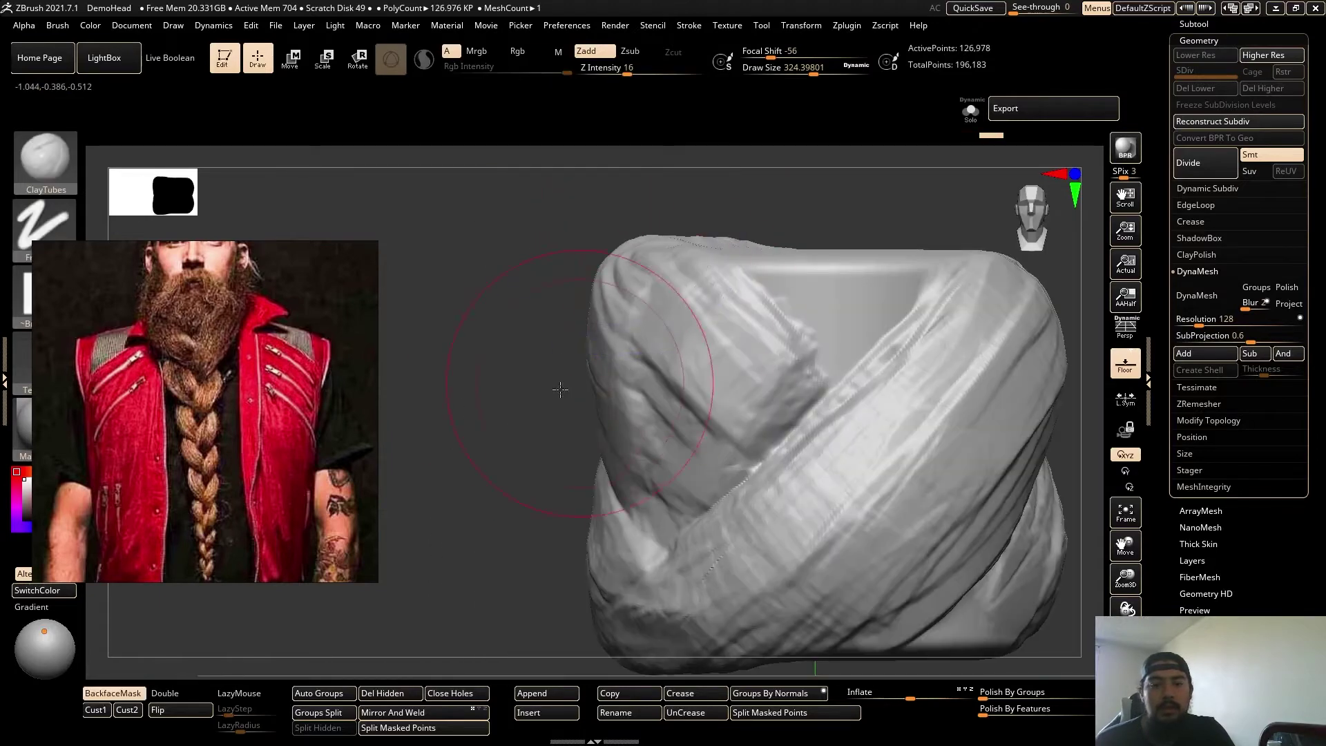
pyautogui.moveTo(528, 385); pyautogui.dragTo(567, 355)
pyautogui.moveTo(662, 346)
pyautogui.mouseDown()
pyautogui.moveTo(708, 360)
pyautogui.moveTo(632, 422)
pyautogui.moveTo(620, 383)
pyautogui.moveTo(639, 414)
pyautogui.mouseUp()
# Fill out clay on the front diagonal strand and the lower end of the neighbouring strand around the side.
pyautogui.keyDown('shift'); pyautogui.moveTo(542, 348); pyautogui.dragTo(500, 361); pyautogui.keyUp('shift')
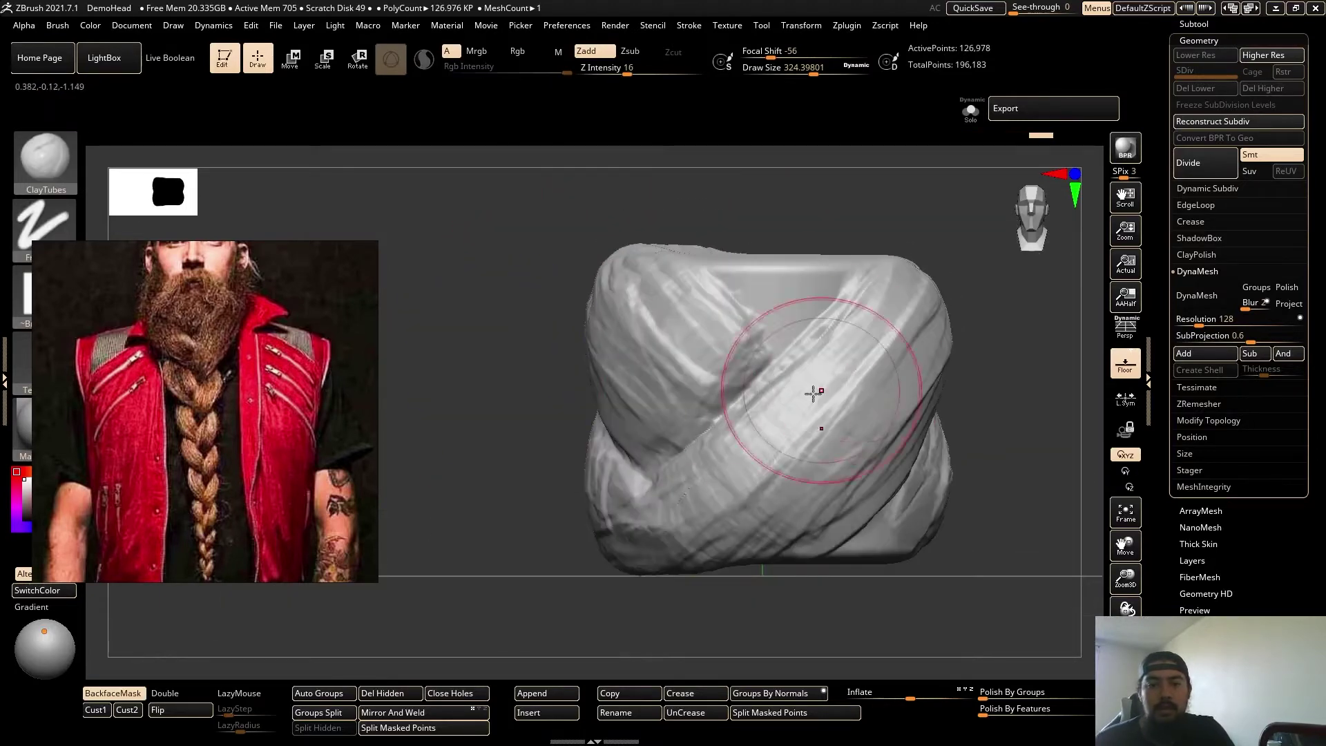
pyautogui.moveTo(874, 343)
pyautogui.mouseDown()
pyautogui.moveTo(853, 393)
pyautogui.moveTo(850, 466)
pyautogui.moveTo(770, 462)
pyautogui.moveTo(794, 511)
pyautogui.moveTo(893, 414)
pyautogui.mouseUp()
pyautogui.moveTo(1010, 376); pyautogui.dragTo(767, 415)
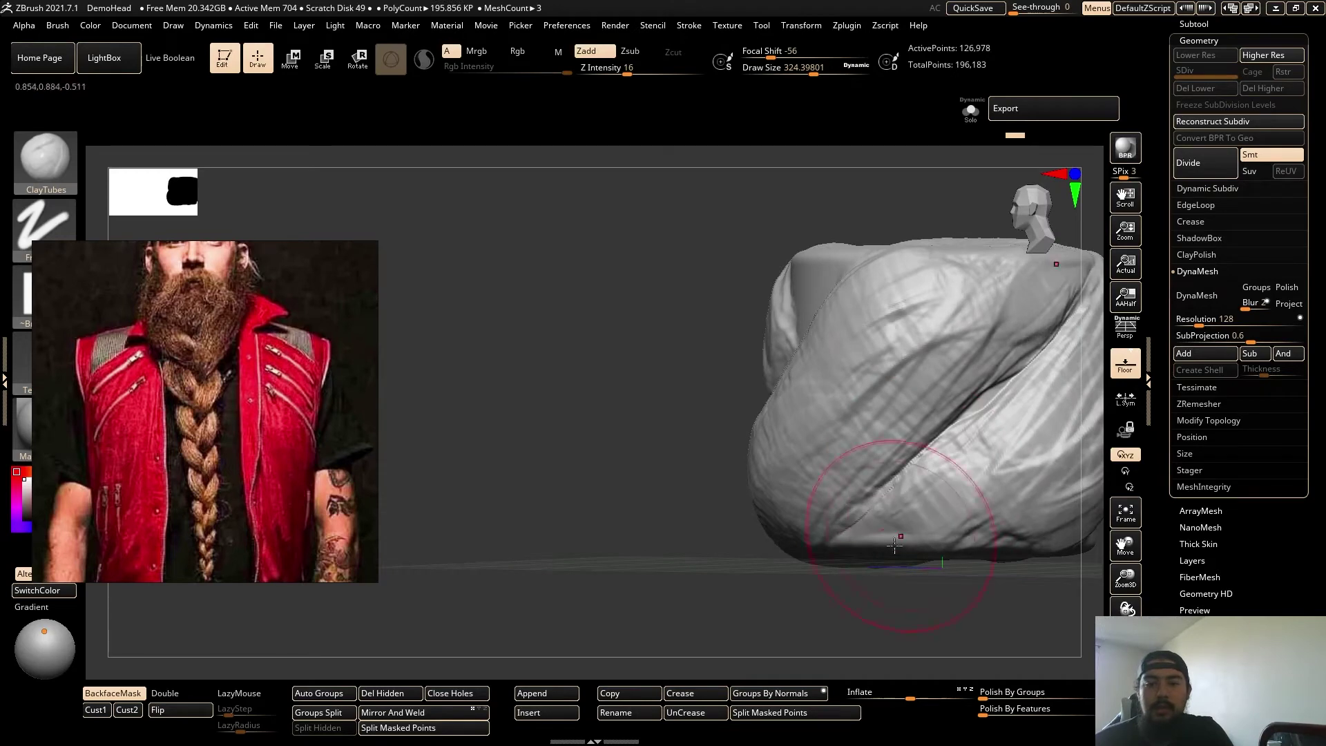
pyautogui.moveTo(891, 562)
pyautogui.mouseDown()
pyautogui.moveTo(763, 569)
pyautogui.moveTo(746, 504)
pyautogui.moveTo(777, 473)
pyautogui.moveTo(856, 453)
pyautogui.moveTo(906, 364)
pyautogui.moveTo(891, 379)
pyautogui.mouseUp()
pyautogui.keyDown('shift'); pyautogui.moveTo(846, 621); pyautogui.dragTo(909, 634); pyautogui.keyUp('shift')
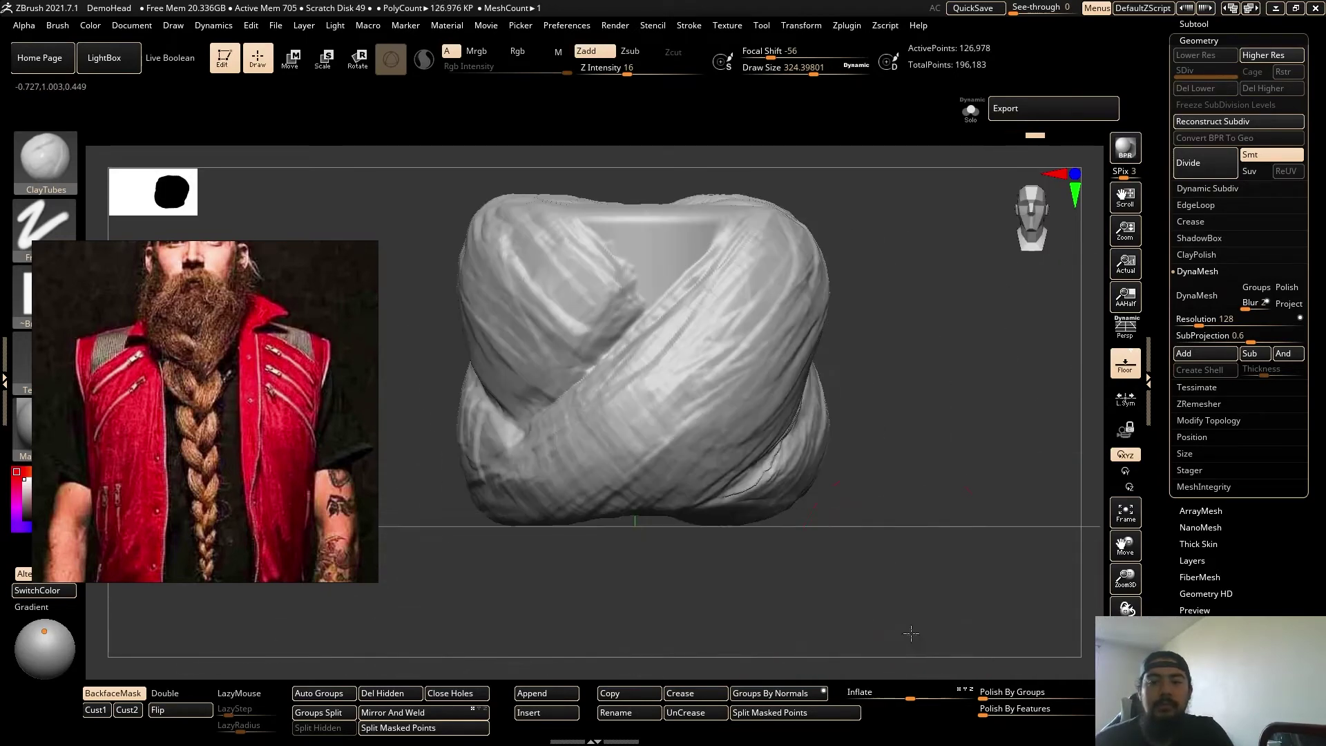
# Thicken and even out the upper-left crossing strand and the front diagonal strand where the two meet.
pyautogui.keyDown('alt'); pyautogui.moveTo(868, 525); pyautogui.dragTo(920, 515); pyautogui.keyUp('alt')
pyautogui.keyDown('alt'); pyautogui.moveTo(981, 342); pyautogui.dragTo(992, 414); pyautogui.keyUp('alt')
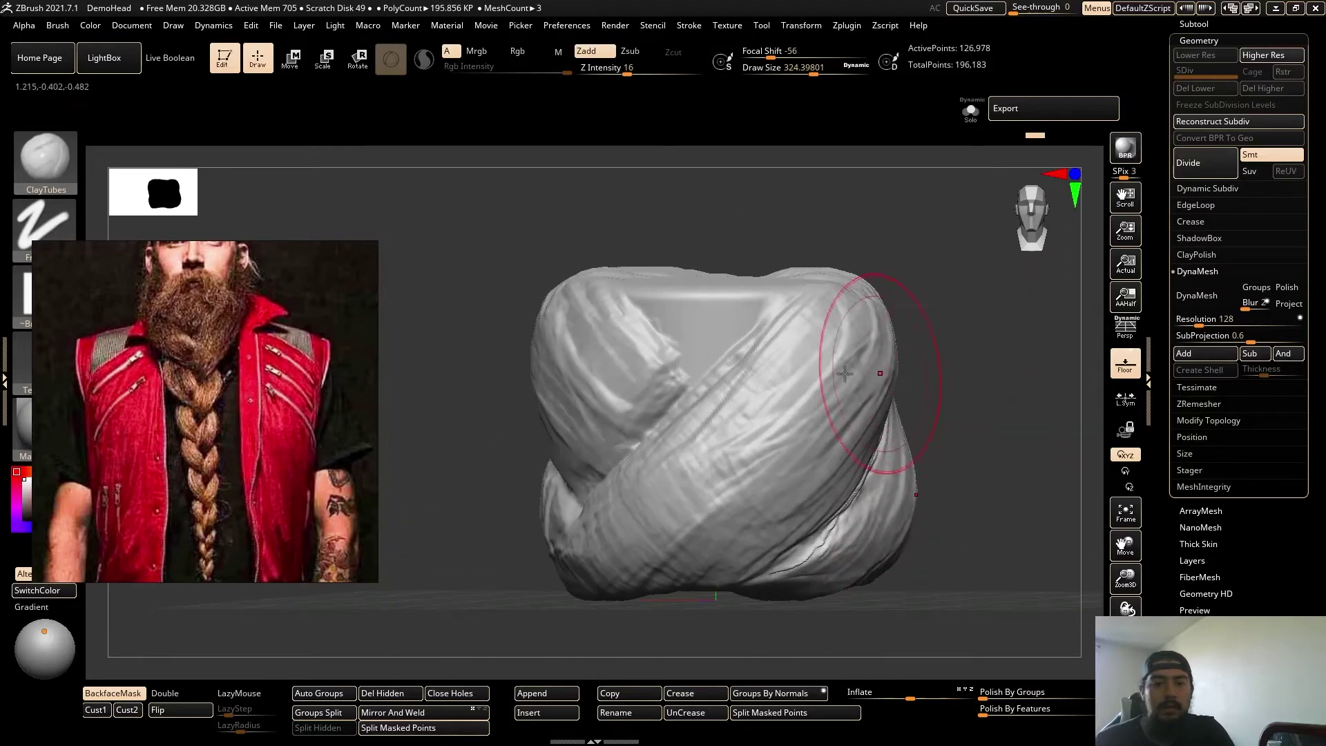
pyautogui.keyDown('shift'); pyautogui.moveTo(730, 228); pyautogui.dragTo(749, 201); pyautogui.keyUp('shift')
pyautogui.moveTo(599, 293)
pyautogui.mouseDown()
pyautogui.moveTo(663, 346)
pyautogui.moveTo(622, 387)
pyautogui.moveTo(608, 359)
pyautogui.moveTo(572, 390)
pyautogui.moveTo(666, 405)
pyautogui.moveTo(748, 367)
pyautogui.moveTo(799, 308)
pyautogui.moveTo(657, 468)
pyautogui.mouseUp()
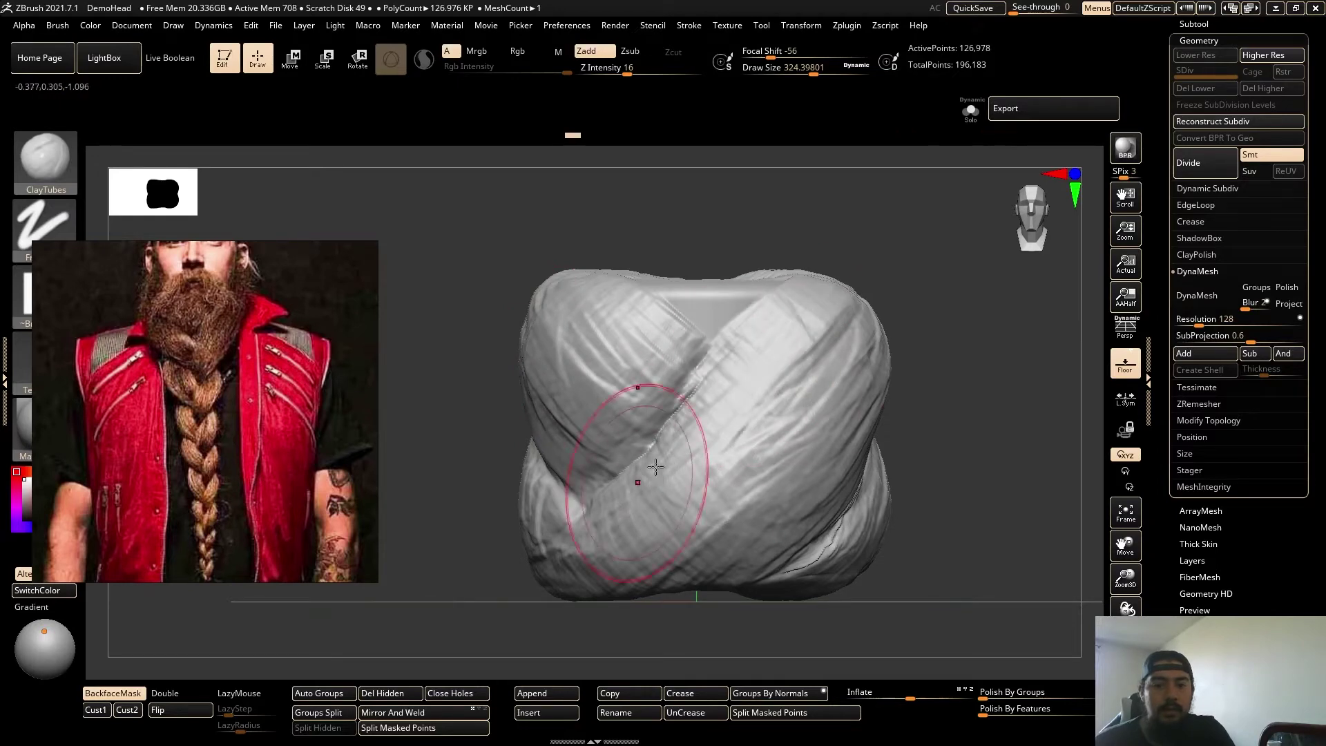
pyautogui.moveTo(1043, 407)
pyautogui.mouseDown()
pyautogui.moveTo(920, 392)
pyautogui.moveTo(953, 421)
pyautogui.mouseUp()
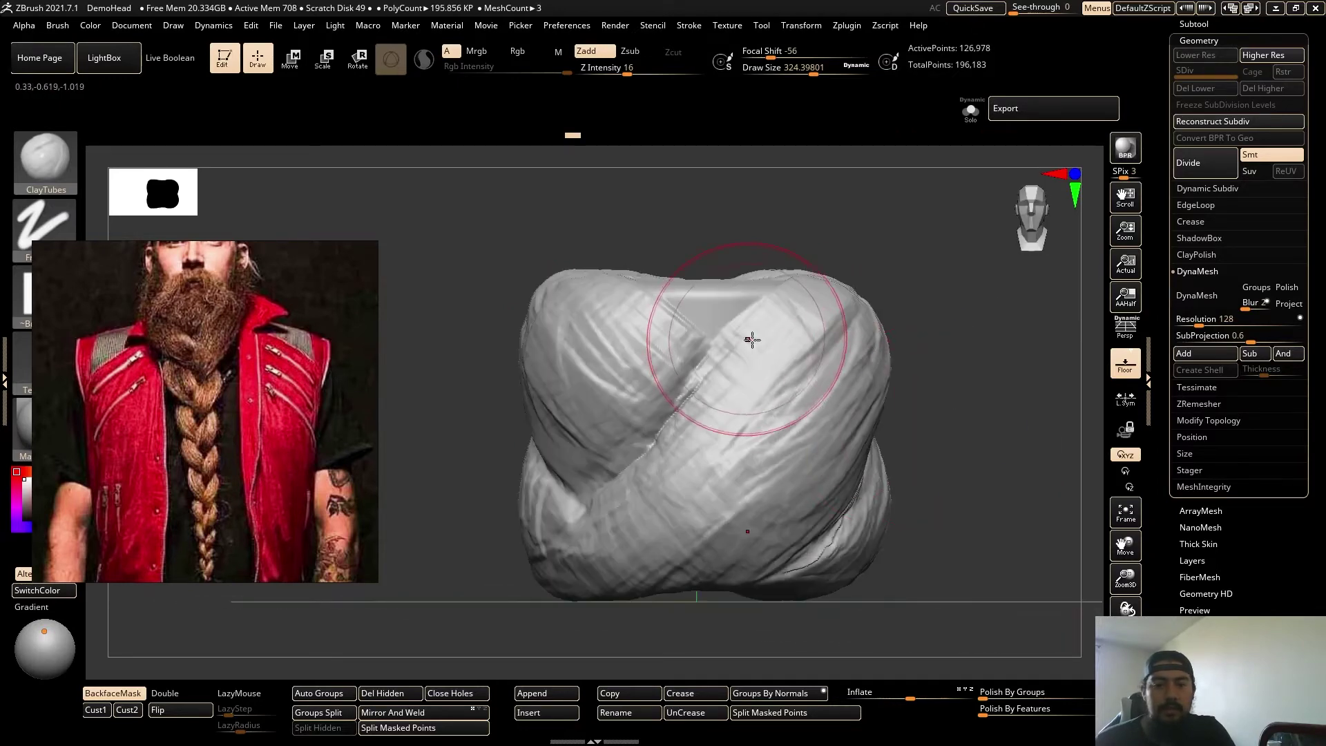
pyautogui.moveTo(933, 363)
pyautogui.mouseDown()
pyautogui.moveTo(962, 368)
pyautogui.moveTo(933, 364)
pyautogui.mouseUp()
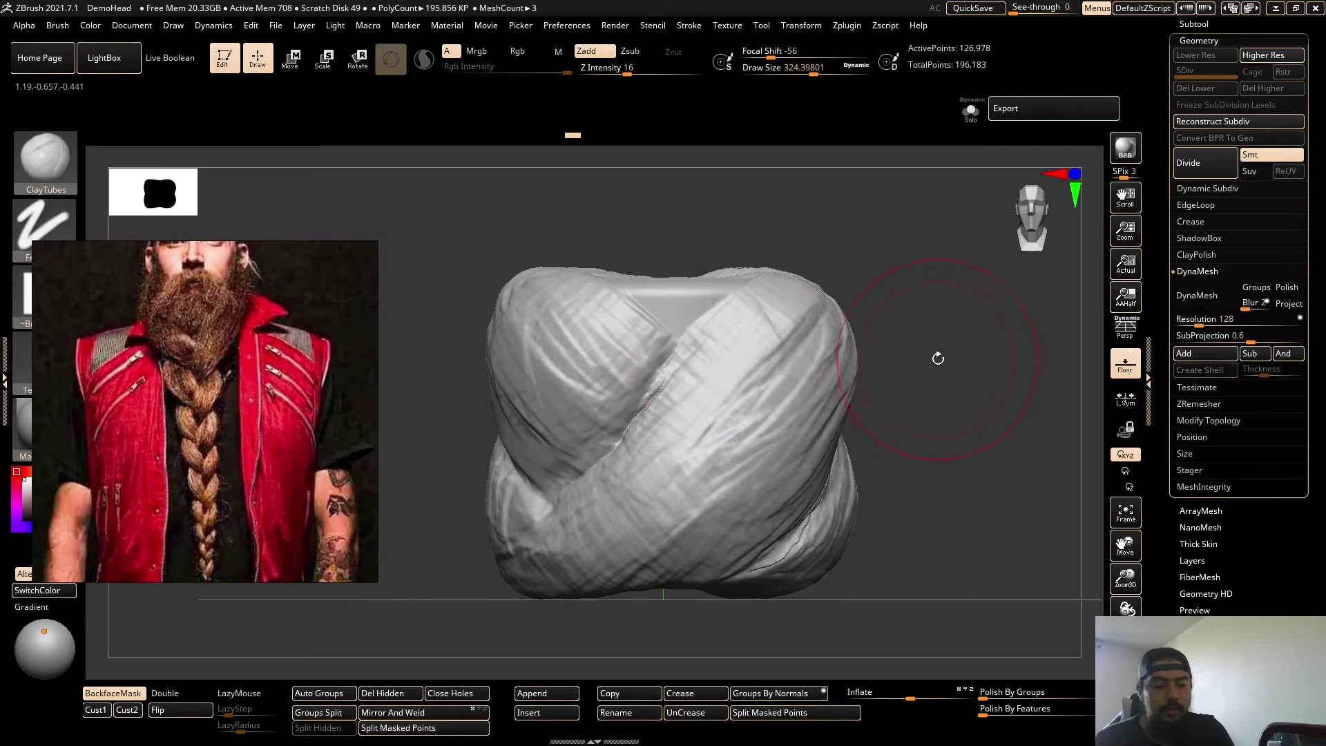
# Carve a deep crease between the crossing strand and the front diagonal strand with the DamStandard brush at a draw size of about 128.
pyautogui.press('b')
pyautogui.press('d')
pyautogui.press('s')
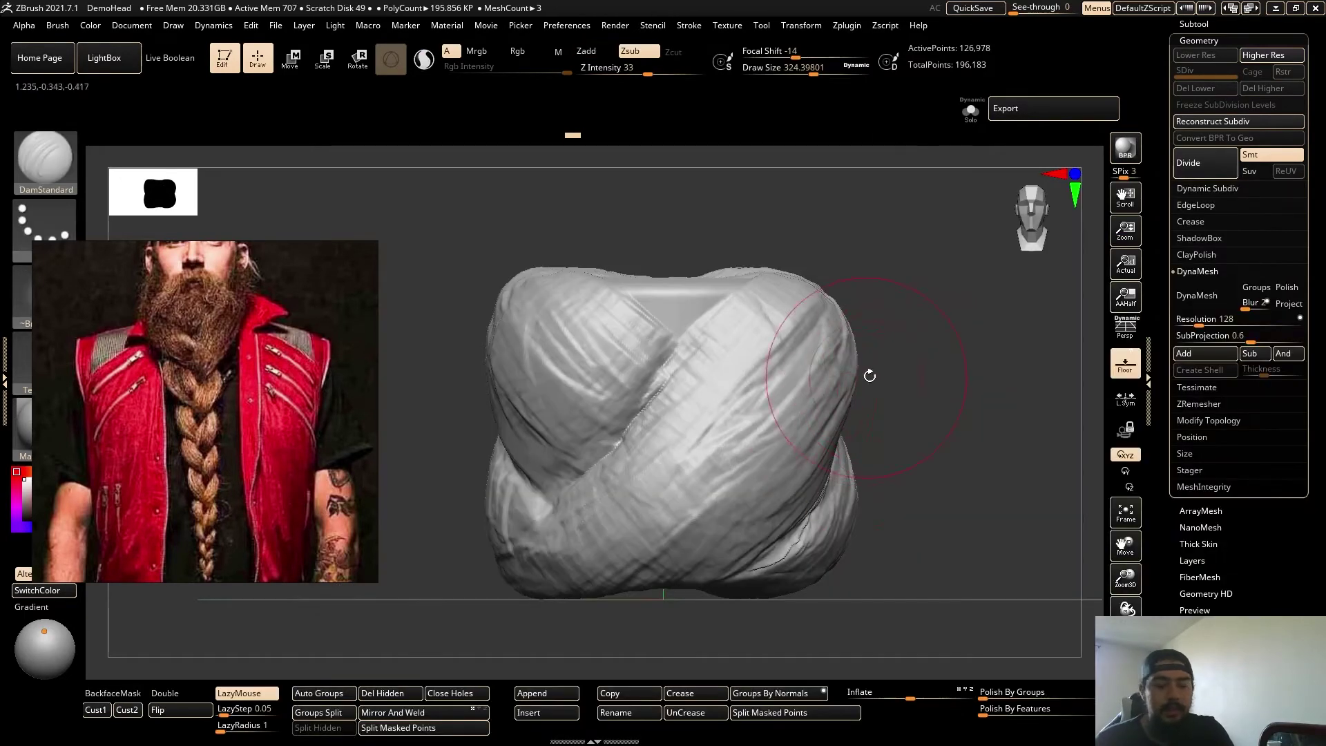
pyautogui.press('s')
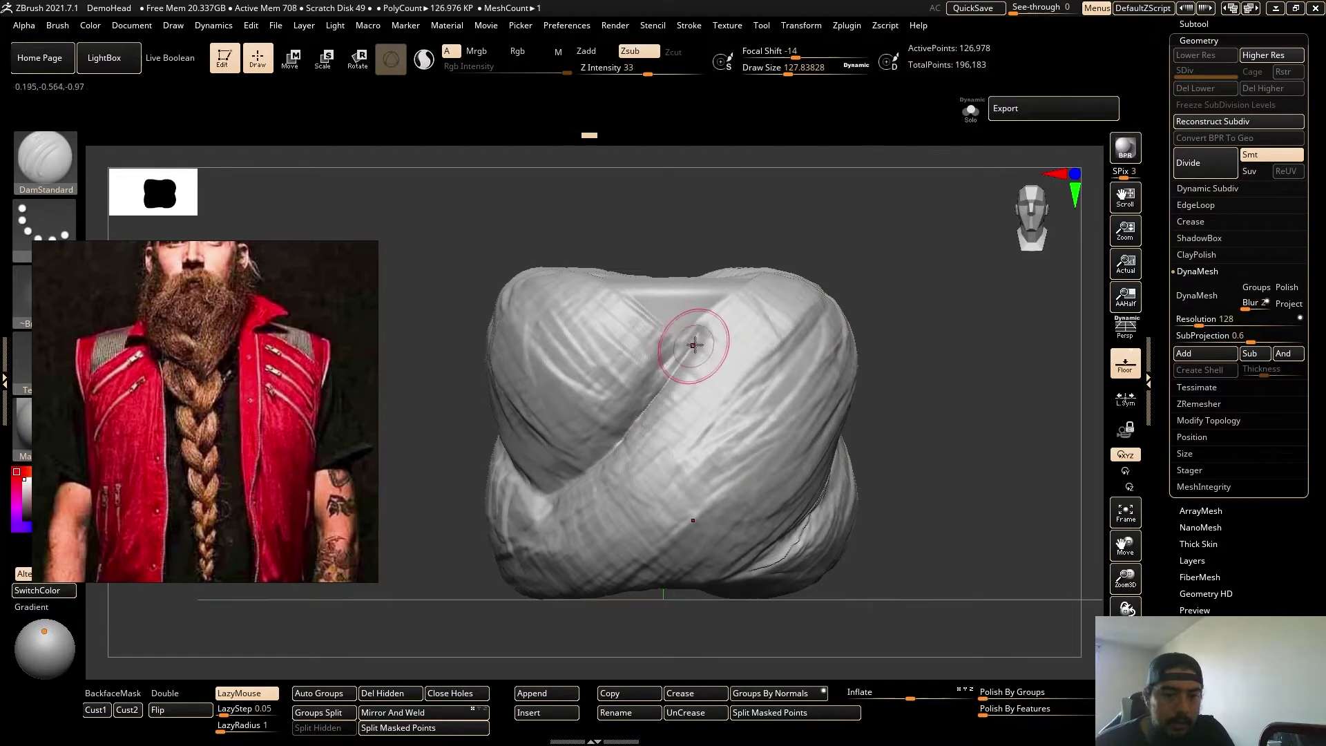
pyautogui.hotkey('ctrl', 'z')
pyautogui.moveTo(677, 356); pyautogui.dragTo(608, 440)
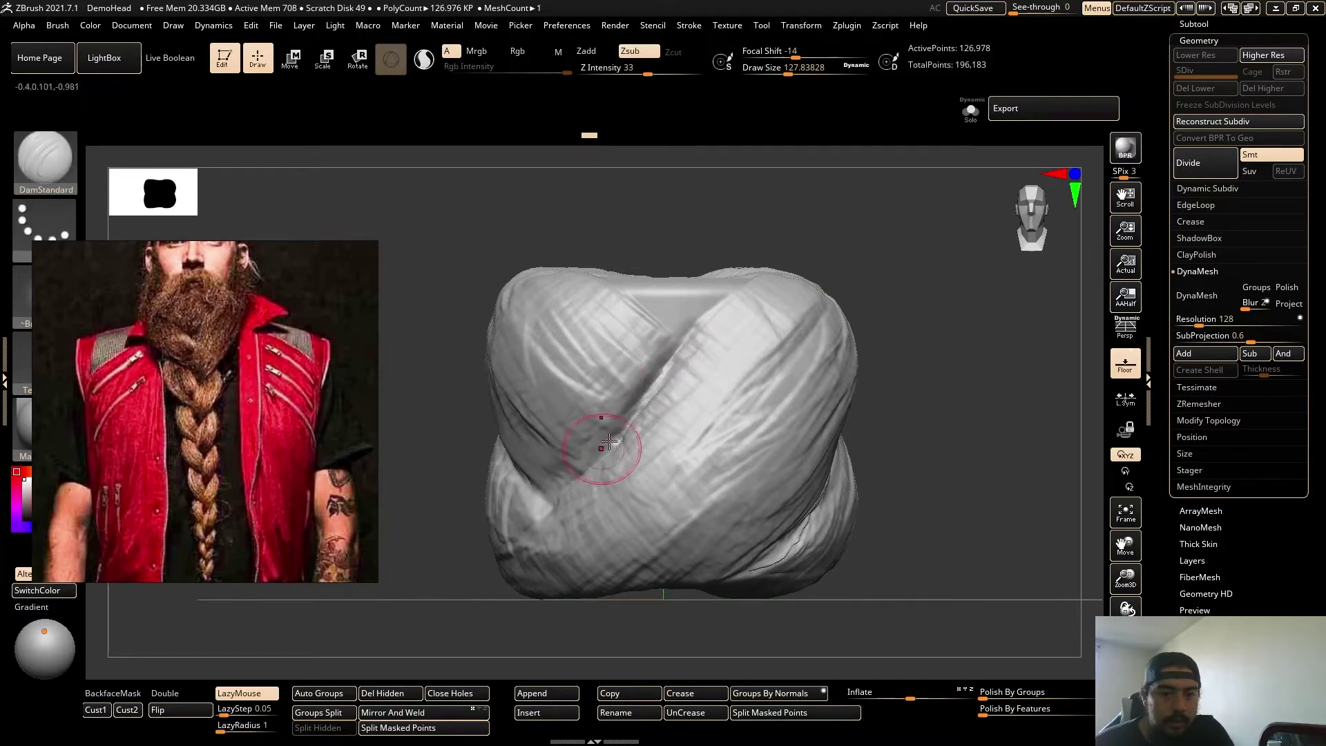
pyautogui.moveTo(558, 495); pyautogui.dragTo(572, 486)
pyautogui.moveTo(624, 424); pyautogui.dragTo(681, 340)
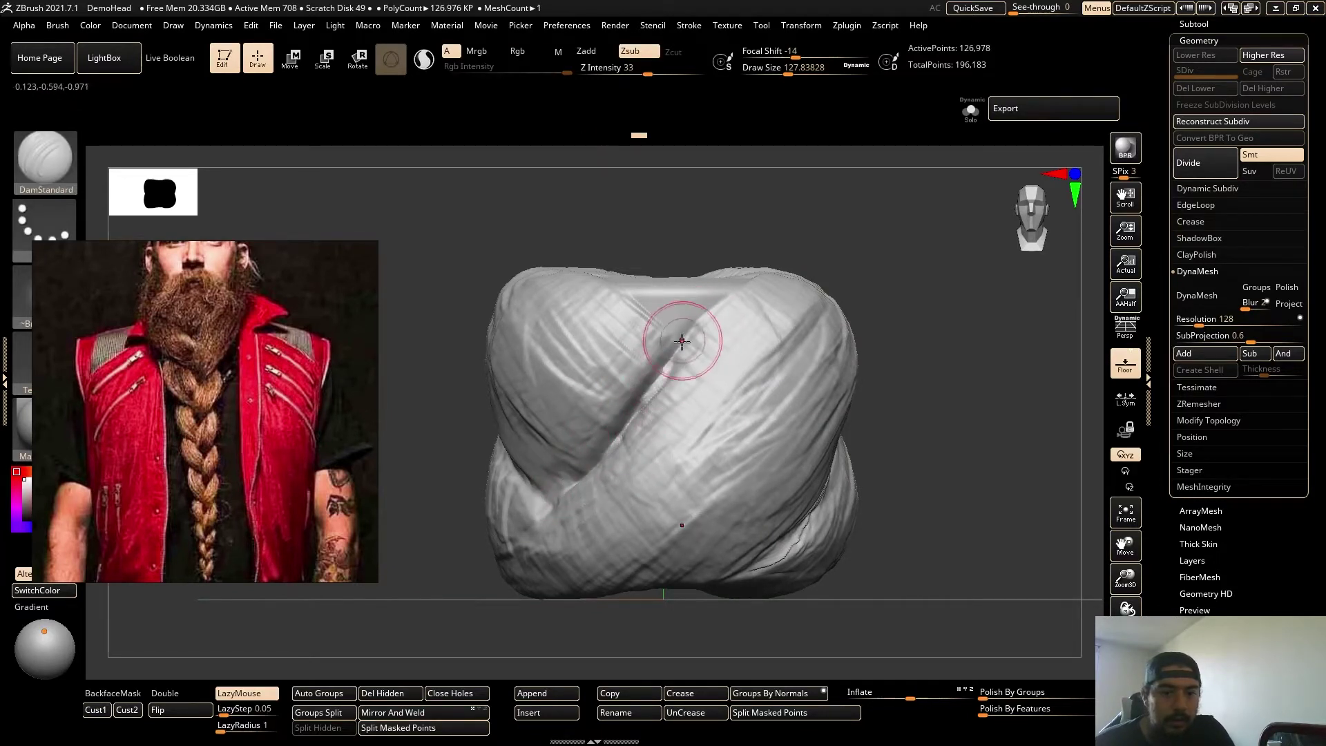
pyautogui.moveTo(874, 388)
pyautogui.mouseDown()
pyautogui.moveTo(976, 385)
pyautogui.moveTo(829, 486)
pyautogui.moveTo(883, 406)
pyautogui.mouseUp()
pyautogui.moveTo(991, 366)
pyautogui.mouseDown()
pyautogui.moveTo(917, 415)
pyautogui.moveTo(966, 394)
pyautogui.moveTo(889, 406)
pyautogui.mouseUp()
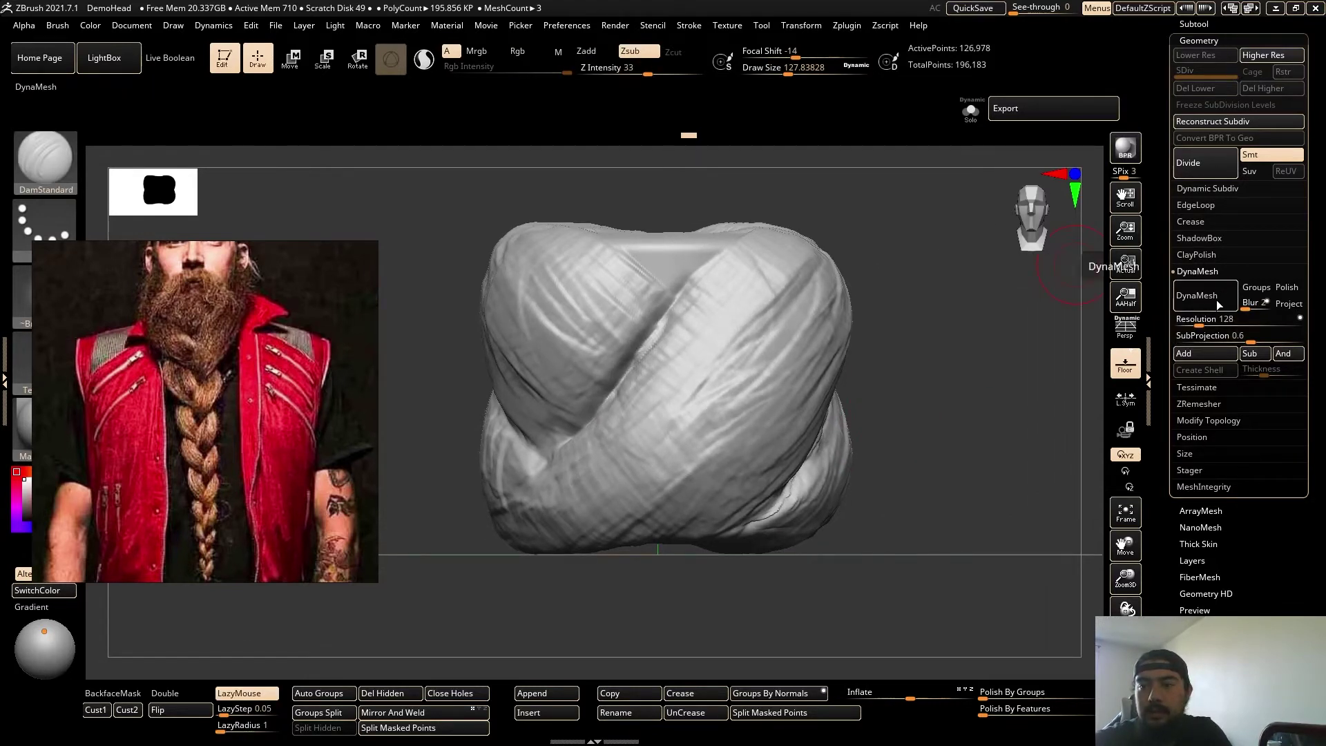
# Remesh the braid segment with DynaMesh at resolution 128 and inspect it from the side.
pyautogui.click(1197, 295)
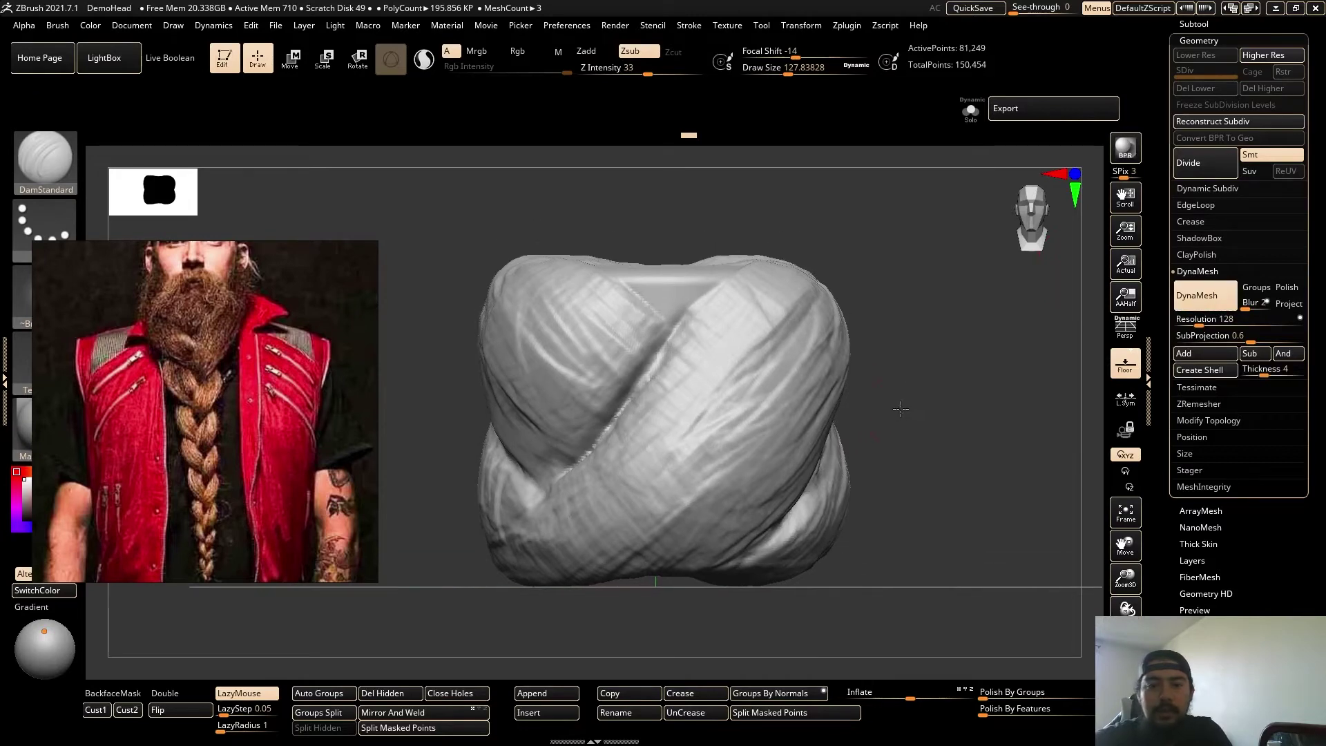
pyautogui.moveTo(902, 407)
pyautogui.mouseDown()
pyautogui.moveTo(891, 432)
pyautogui.moveTo(1001, 421)
pyautogui.moveTo(897, 467)
pyautogui.moveTo(846, 469)
pyautogui.moveTo(815, 442)
pyautogui.moveTo(749, 438)
pyautogui.mouseUp()
pyautogui.hotkey('shift', 'f')
pyautogui.hotkey('shift', 'f')
# Adjust the braid segment's overall shape with the Move brush at a draw size of about 476.
pyautogui.press('b')
pyautogui.press('m')
pyautogui.press('v')
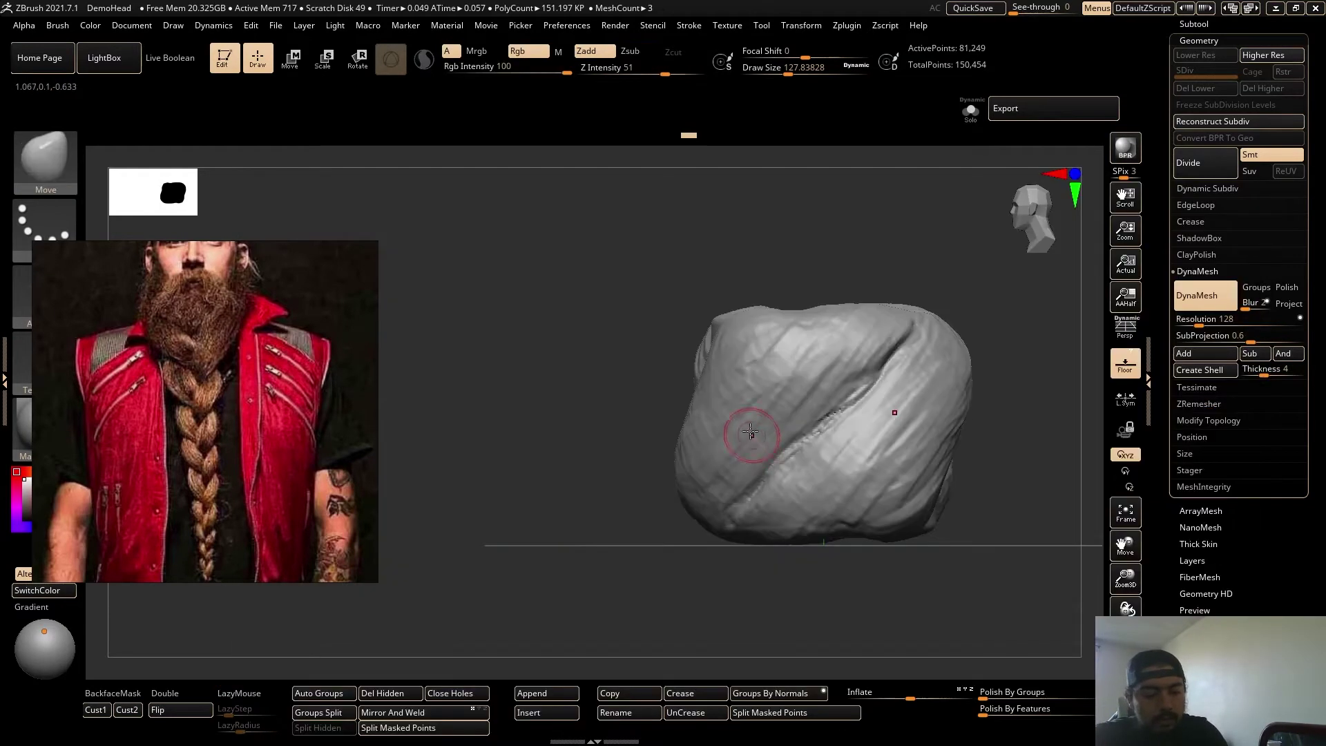
pyautogui.press('s')
pyautogui.moveTo(657, 387)
pyautogui.mouseDown()
pyautogui.moveTo(859, 424)
pyautogui.moveTo(518, 350)
pyautogui.moveTo(930, 422)
pyautogui.moveTo(794, 373)
pyautogui.mouseUp()
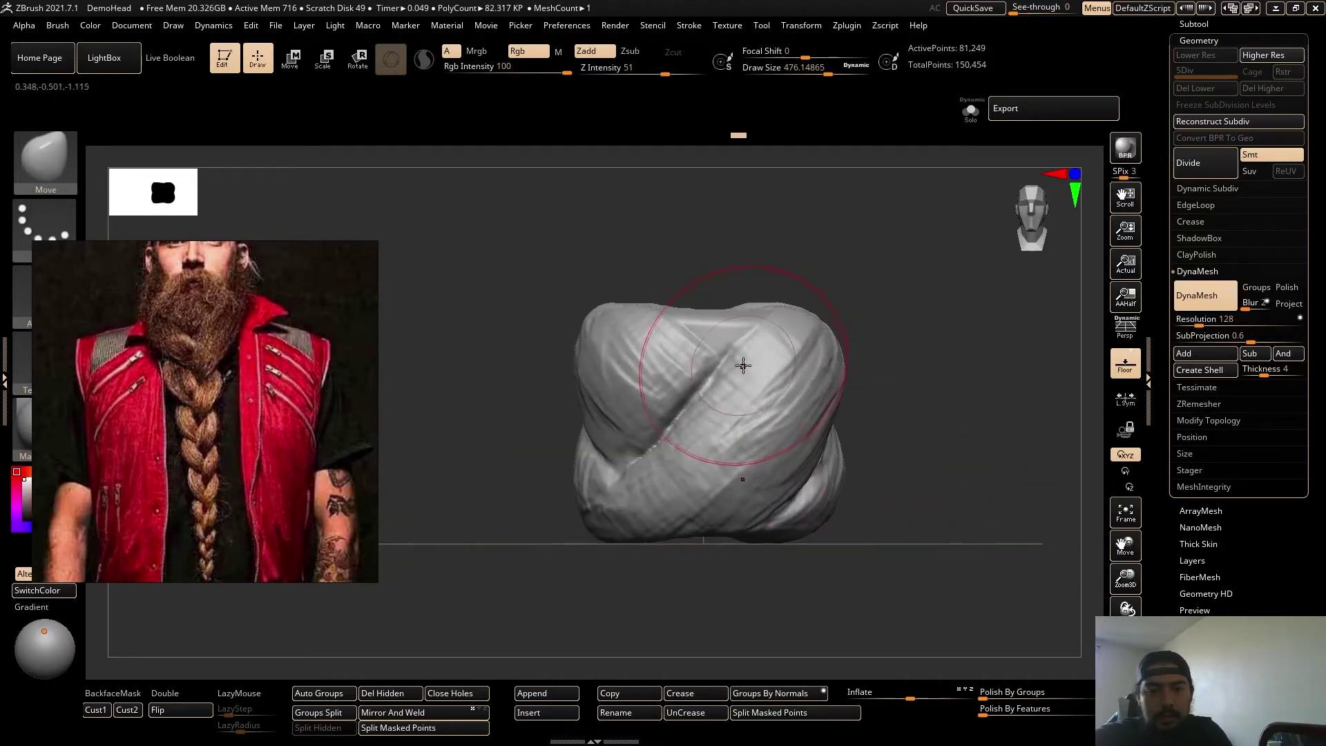
pyautogui.moveTo(947, 458)
pyautogui.mouseDown()
pyautogui.moveTo(909, 423)
pyautogui.moveTo(893, 455)
pyautogui.moveTo(920, 459)
pyautogui.moveTo(868, 467)
pyautogui.mouseUp()
# Duplicate the braid segment straight upward within the same subtool, stacking the copy on the original.
pyautogui.press('w')
pyautogui.press('ctrl')
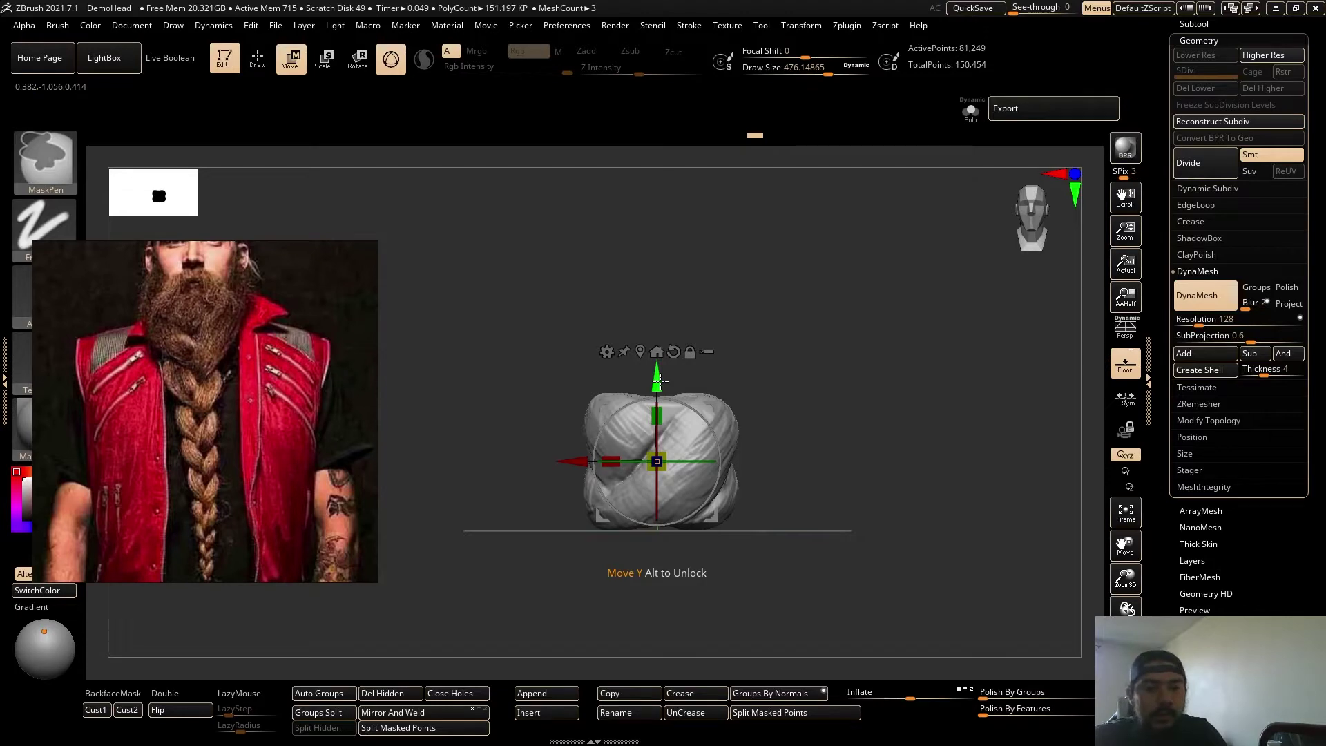
pyautogui.click(1207, 41)
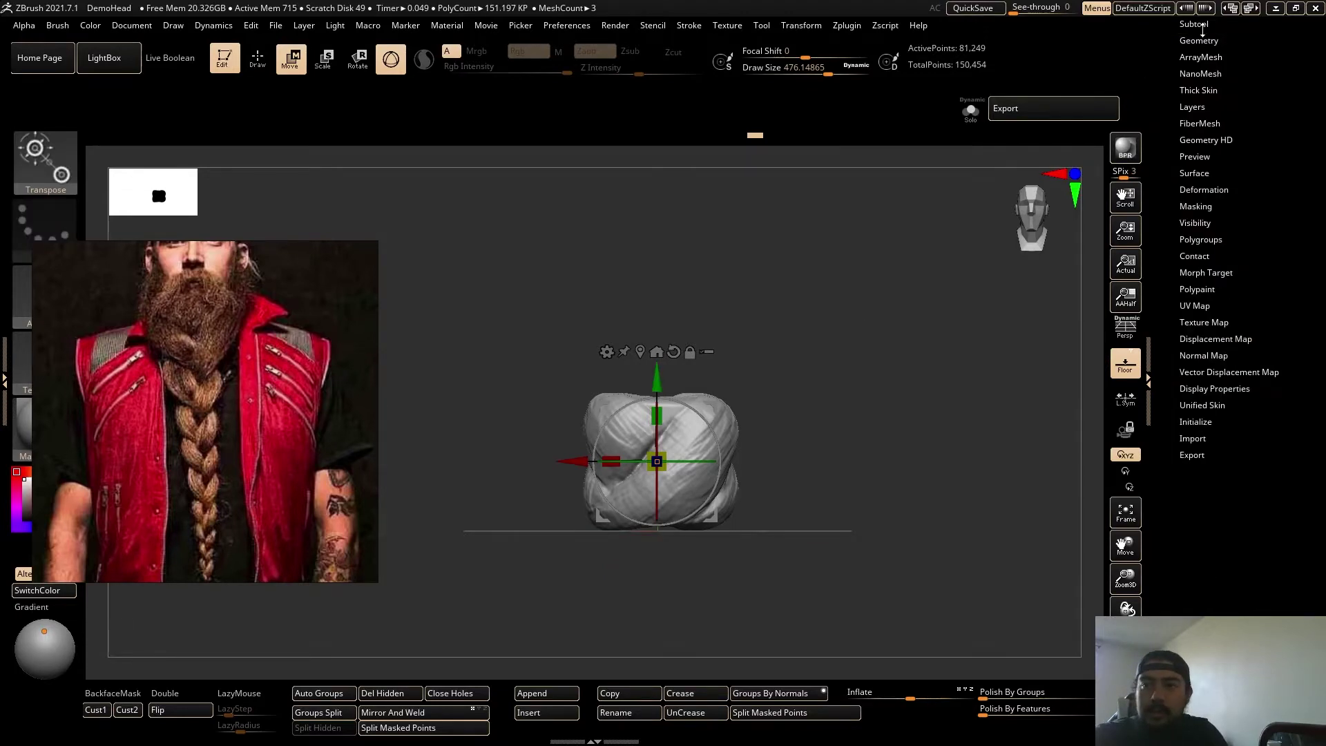
pyautogui.click(1194, 24)
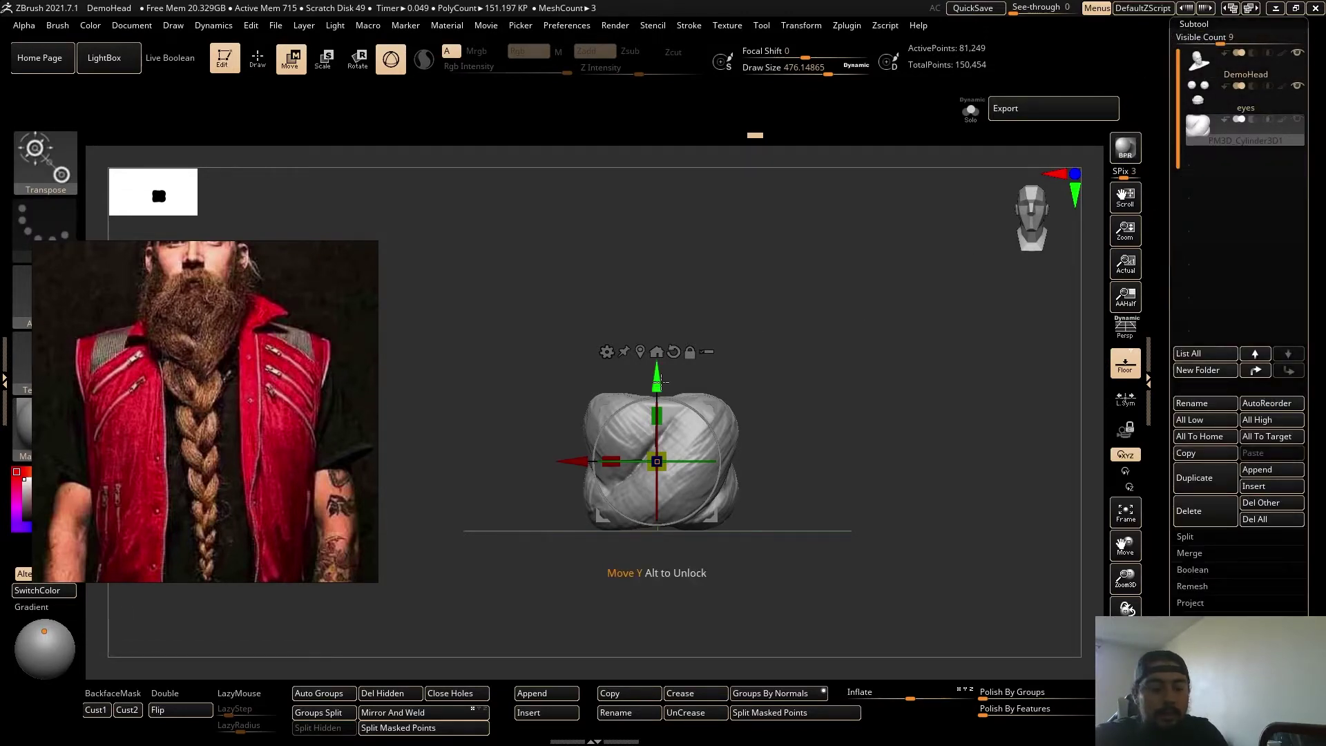
pyautogui.press('ctrl')
pyautogui.keyDown('ctrl'); pyautogui.moveTo(657, 380); pyautogui.dragTo(685, 302); pyautogui.keyUp('ctrl')
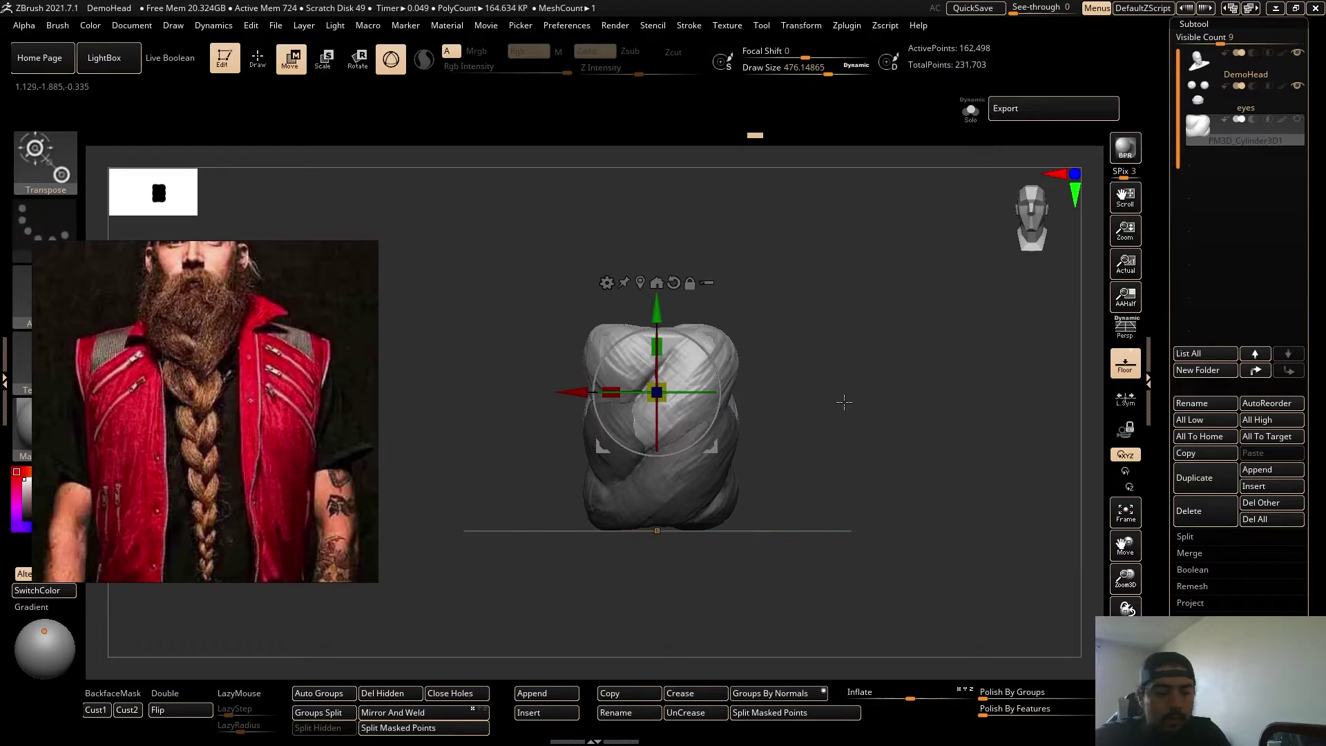
# Raise the copied segment slightly and turn it a few degrees about its vertical axis to line up the strands.
pyautogui.moveTo(844, 402); pyautogui.dragTo(817, 427)
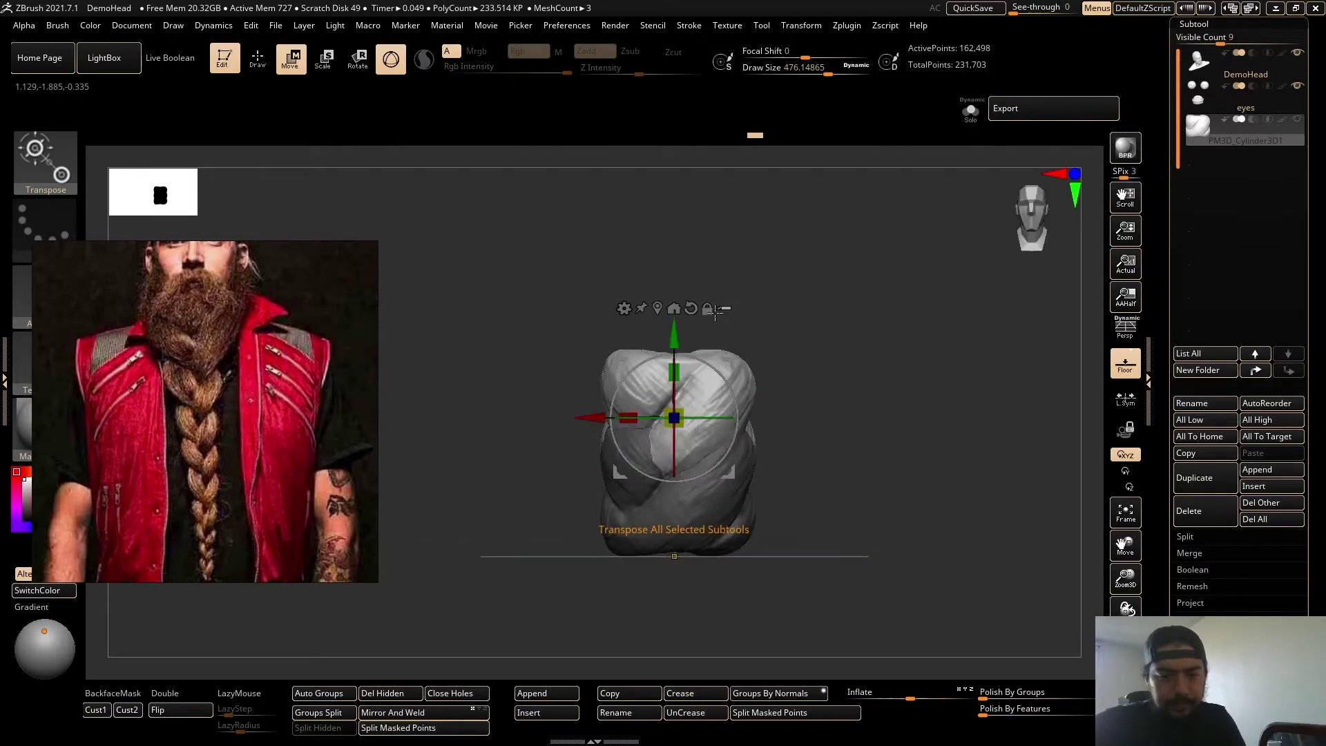
pyautogui.moveTo(674, 337); pyautogui.dragTo(675, 329)
pyautogui.moveTo(702, 410); pyautogui.dragTo(704, 410)
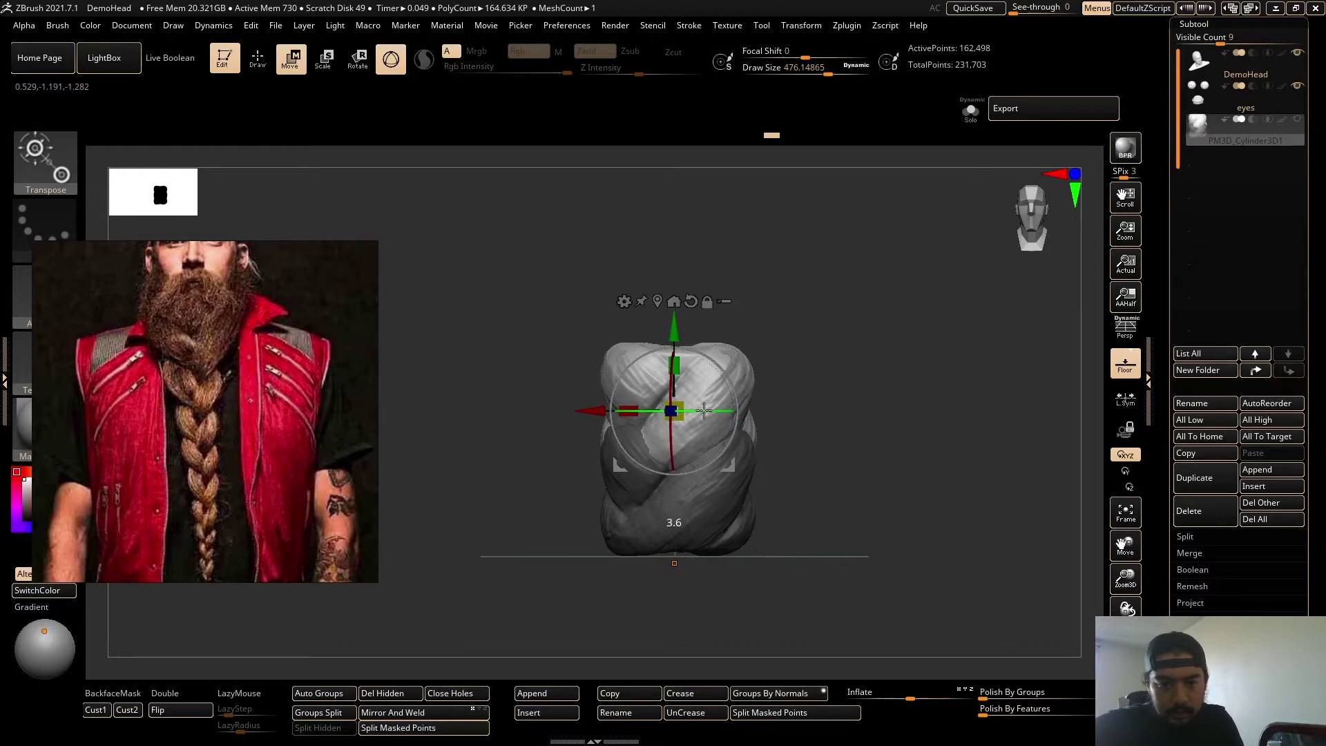
pyautogui.moveTo(703, 411); pyautogui.dragTo(705, 411)
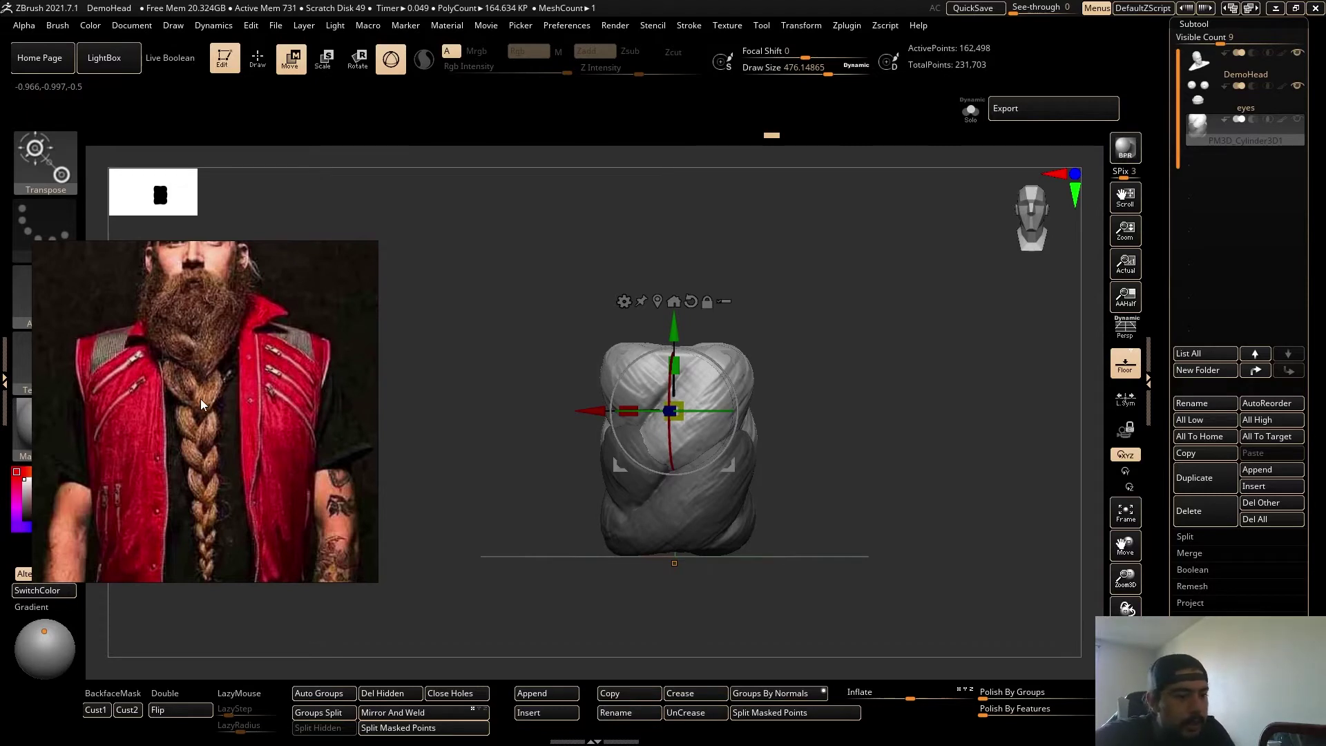
# Check the braid's taper in the reference photo and scale the upper segment up slightly.
pyautogui.scroll(-1, 201, 399)
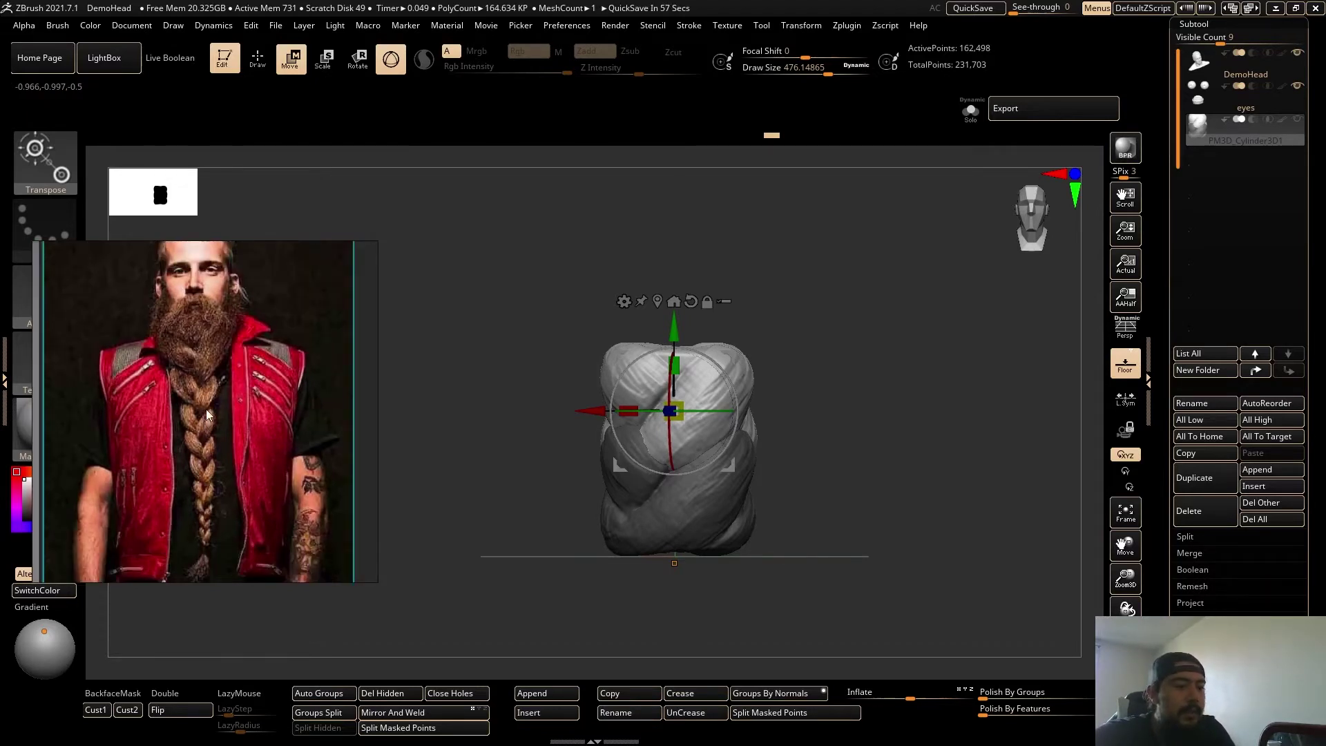
pyautogui.scroll(-4, 188, 445)
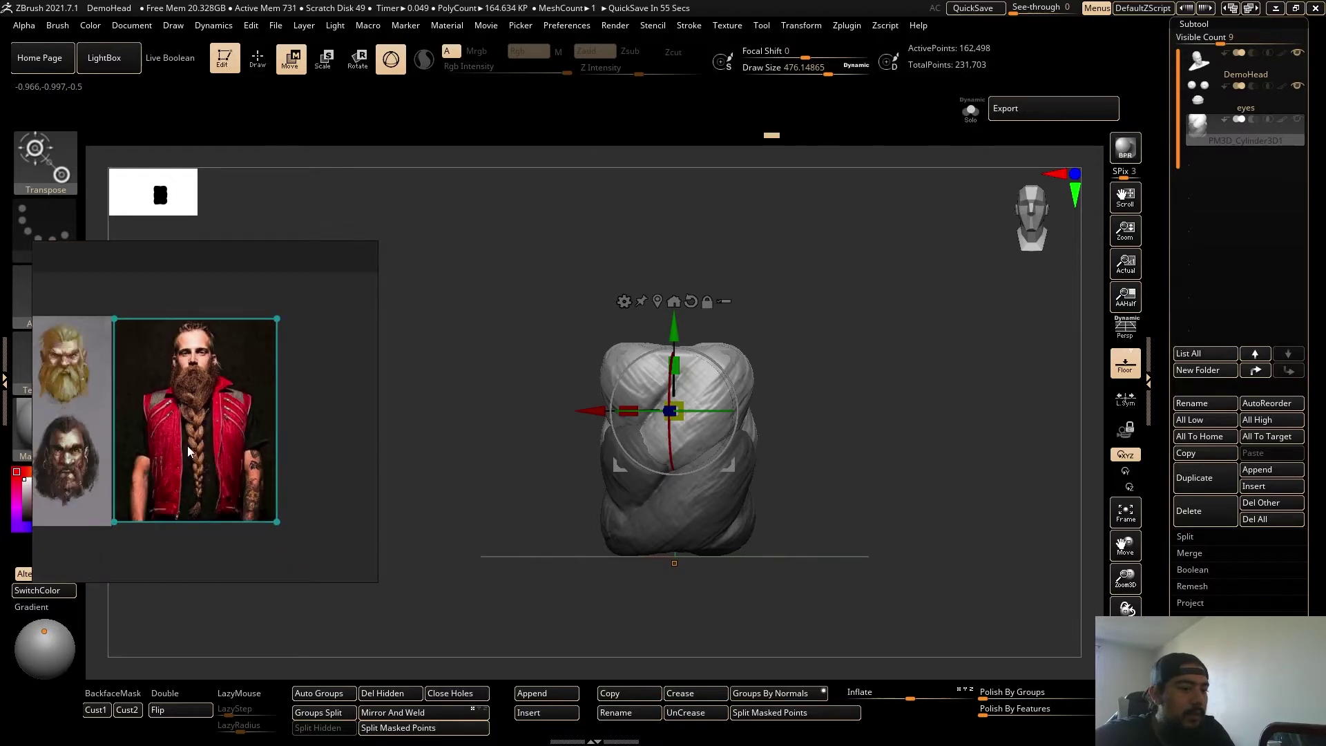
pyautogui.scroll(4, 233, 442)
pyautogui.scroll(-2, 104, 484)
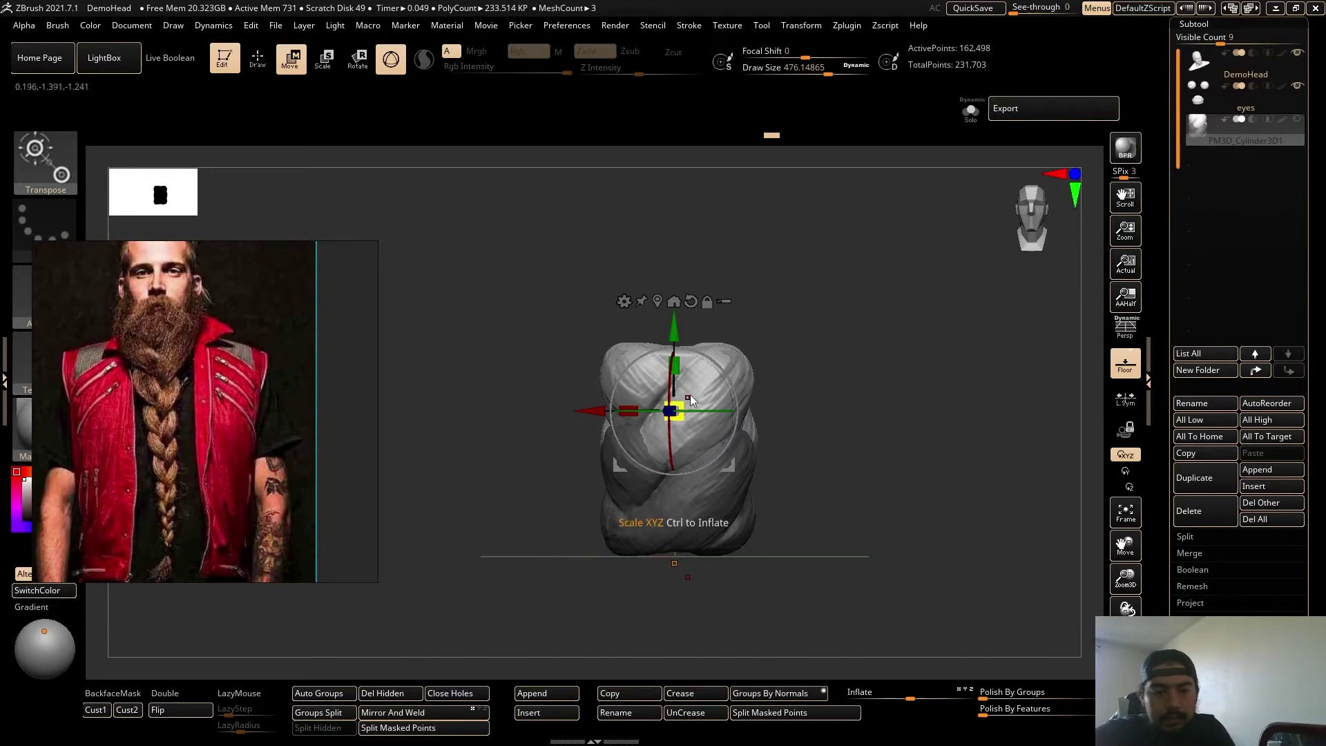
pyautogui.moveTo(682, 401); pyautogui.dragTo(694, 405)
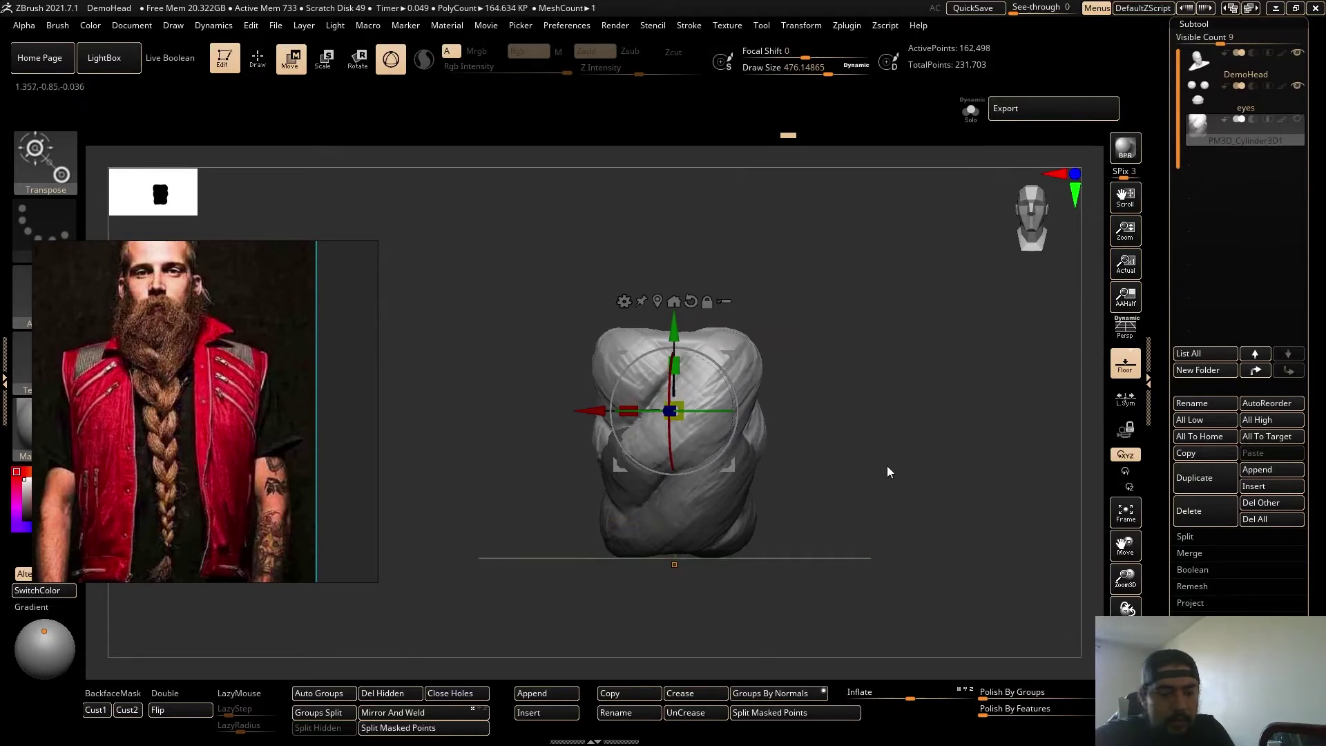
pyautogui.keyDown('ctrl'); pyautogui.click(877, 484); pyautogui.keyUp('ctrl')
pyautogui.click(658, 301)
pyautogui.moveTo(679, 488); pyautogui.dragTo(719, 485)
pyautogui.keyDown('alt'); pyautogui.moveTo(718, 485); pyautogui.dragTo(745, 388, button='right'); pyautogui.keyUp('alt')
pyautogui.moveTo(704, 311); pyautogui.dragTo(704, 383)
pyautogui.hotkey('ctrl', 'z')
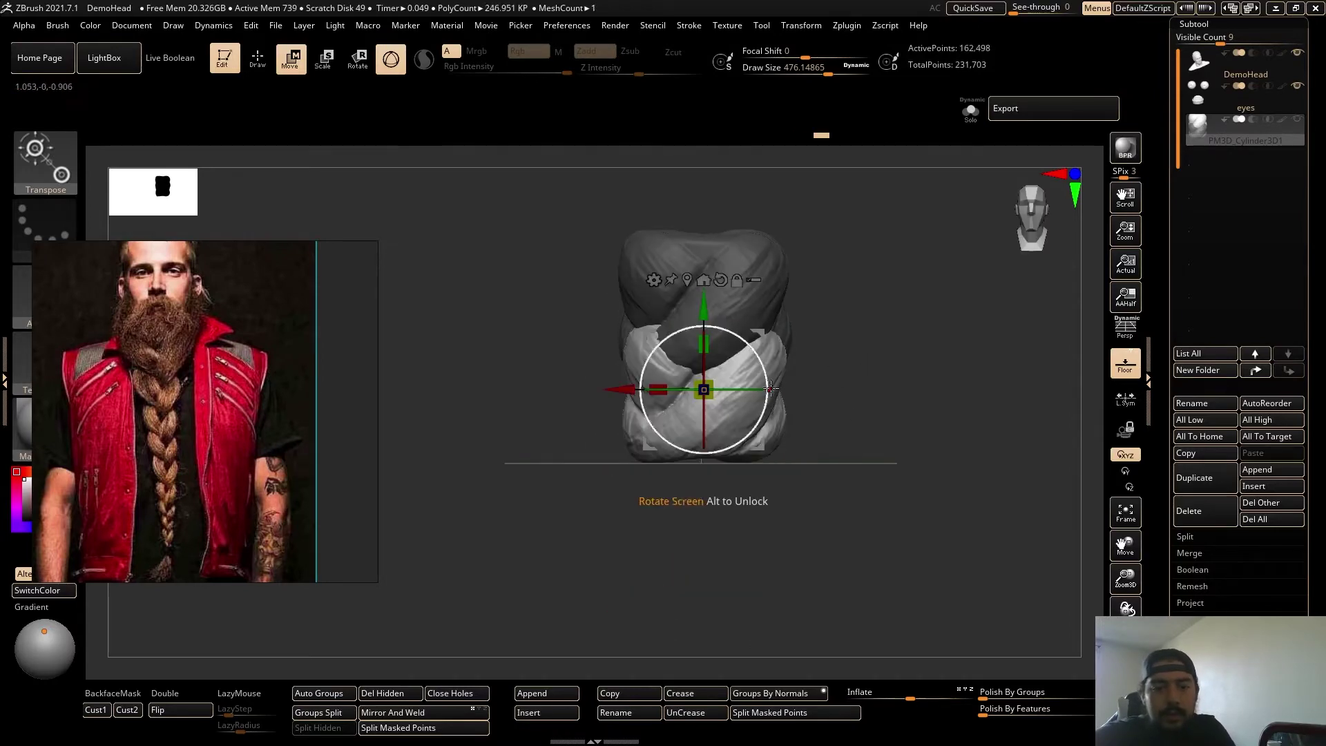
# Isolate the upper segment with an inverted mask, then duplicate it upward as a third segment fitted closely on the stack.
pyautogui.keyDown('ctrl'); pyautogui.click(898, 382); pyautogui.keyUp('ctrl')
pyautogui.click(687, 280)
pyautogui.keyDown('ctrl'); pyautogui.moveTo(877, 390); pyautogui.dragTo(852, 447, button='right'); pyautogui.keyUp('ctrl')
pyautogui.moveTo(702, 349)
pyautogui.keyDown('ctrl'); pyautogui.mouseDown()
pyautogui.moveTo(703, 200)
pyautogui.moveTo(701, 480)
pyautogui.moveTo(704, 222)
pyautogui.moveTo(718, 240)
pyautogui.moveTo(708, 248)
pyautogui.mouseUp(); pyautogui.keyUp('ctrl')
pyautogui.keyDown('shift'); pyautogui.moveTo(850, 376); pyautogui.dragTo(863, 377, button='right'); pyautogui.keyUp('shift')
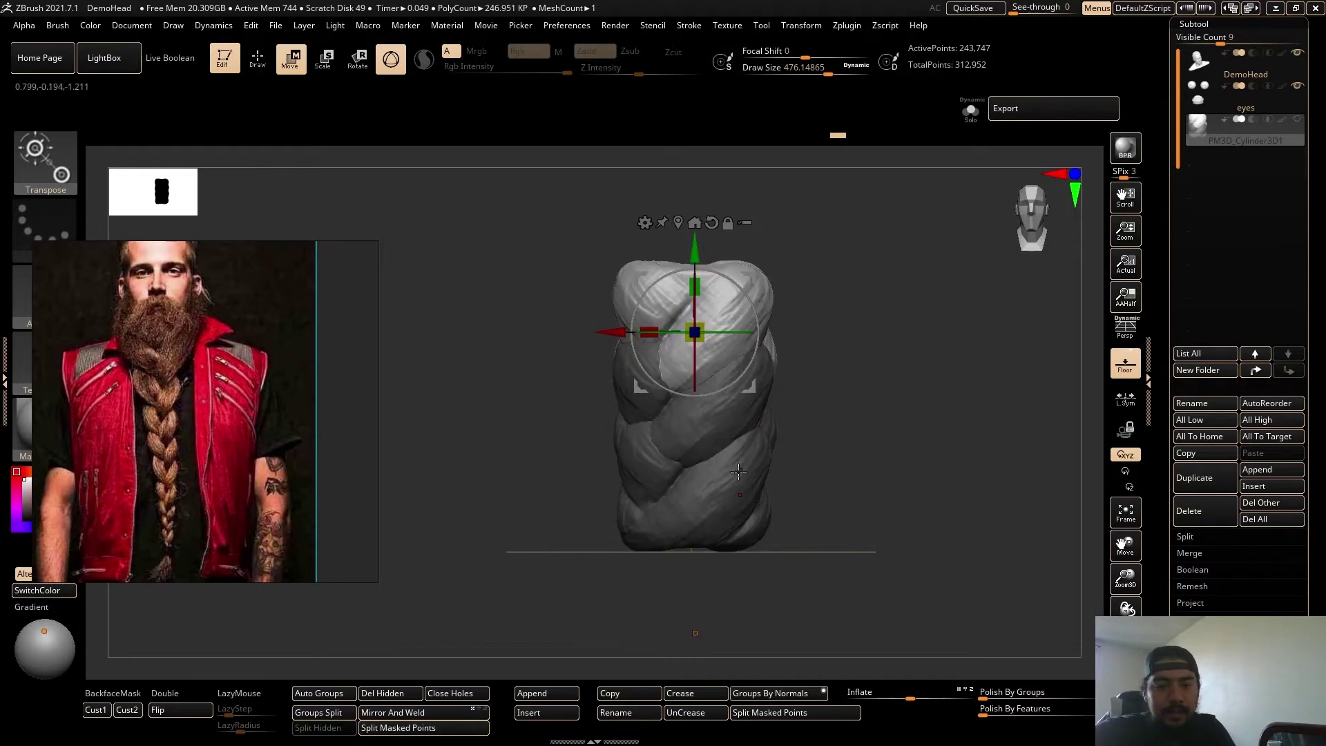
pyautogui.moveTo(694, 249); pyautogui.dragTo(695, 242)
# Return to sculpting mode and clear the mask from the three-segment braid.
pyautogui.press('q')
pyautogui.keyDown('ctrl'); pyautogui.click(926, 438); pyautogui.keyUp('ctrl')
pyautogui.keyDown('ctrl'); pyautogui.moveTo(930, 438); pyautogui.dragTo(947, 426); pyautogui.keyUp('ctrl')
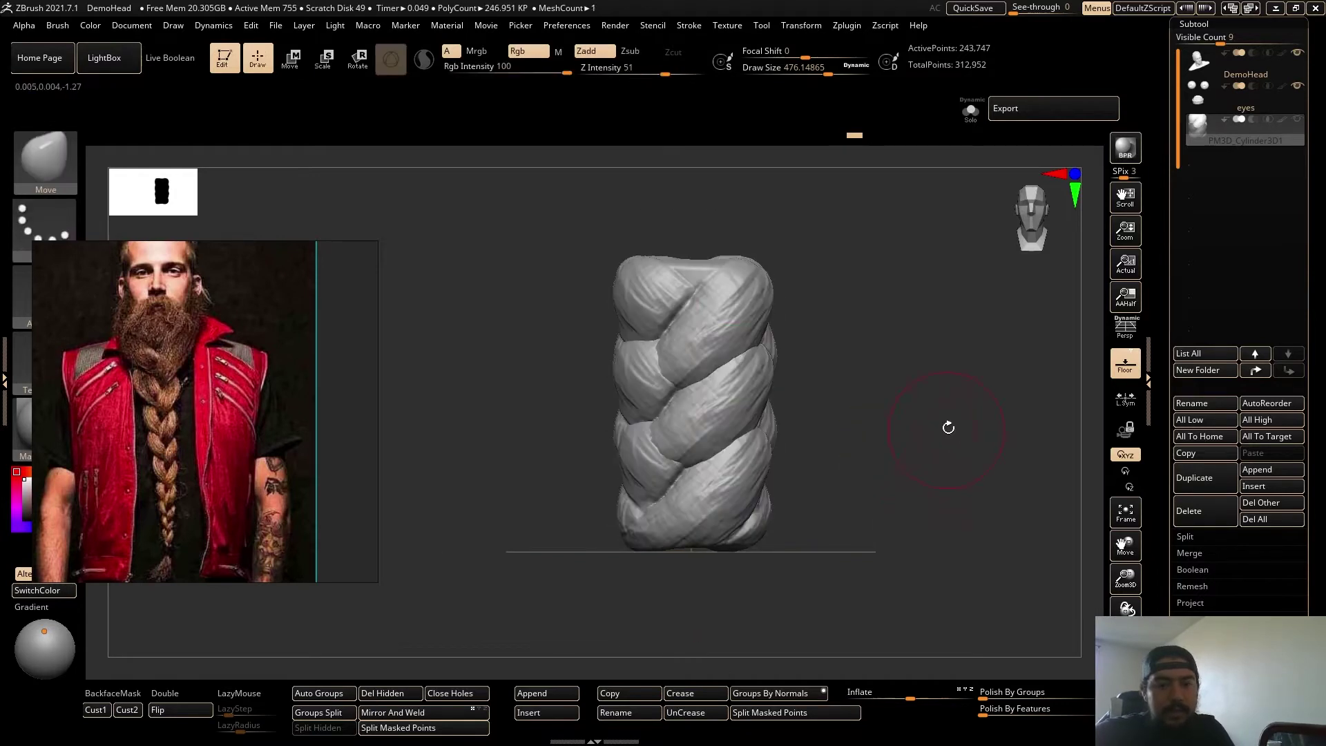
pyautogui.keyDown('ctrl'); pyautogui.moveTo(947, 426); pyautogui.dragTo(786, 433, button='right'); pyautogui.keyUp('ctrl')
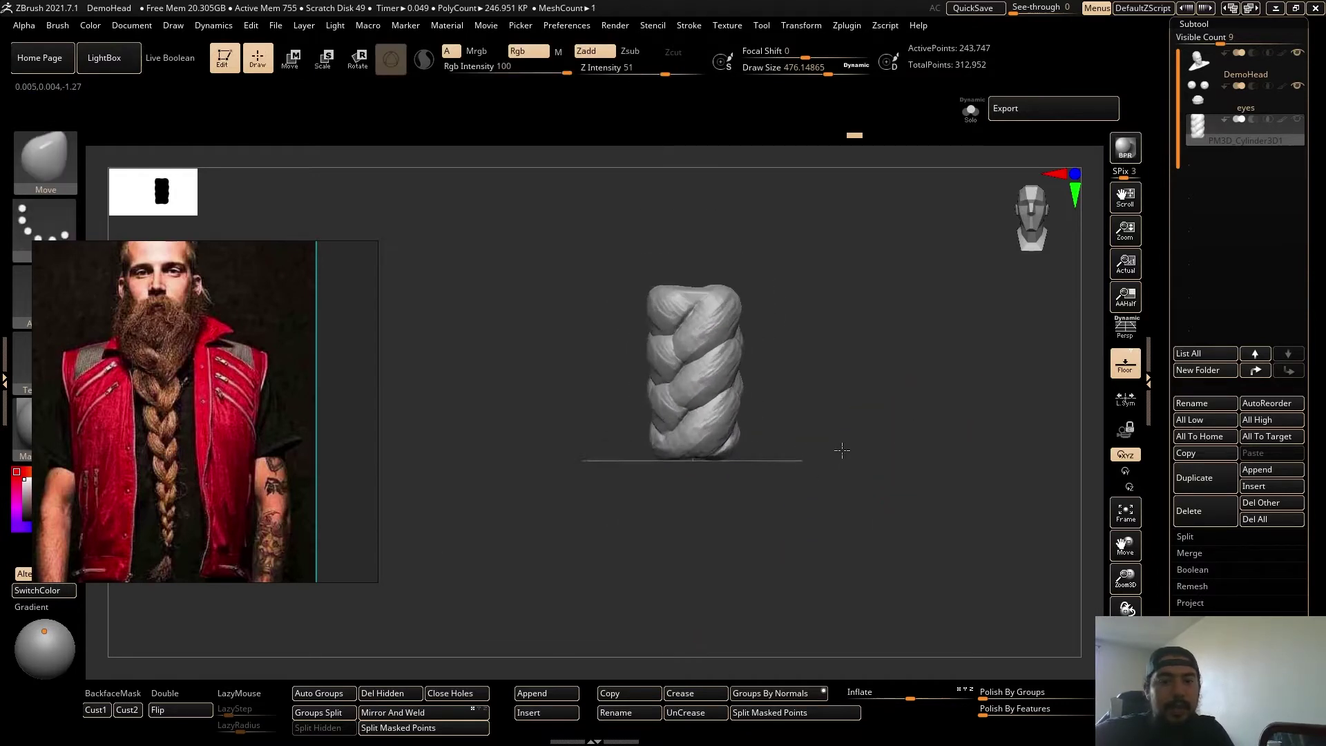
pyautogui.hotkey('ctrl', 'z')
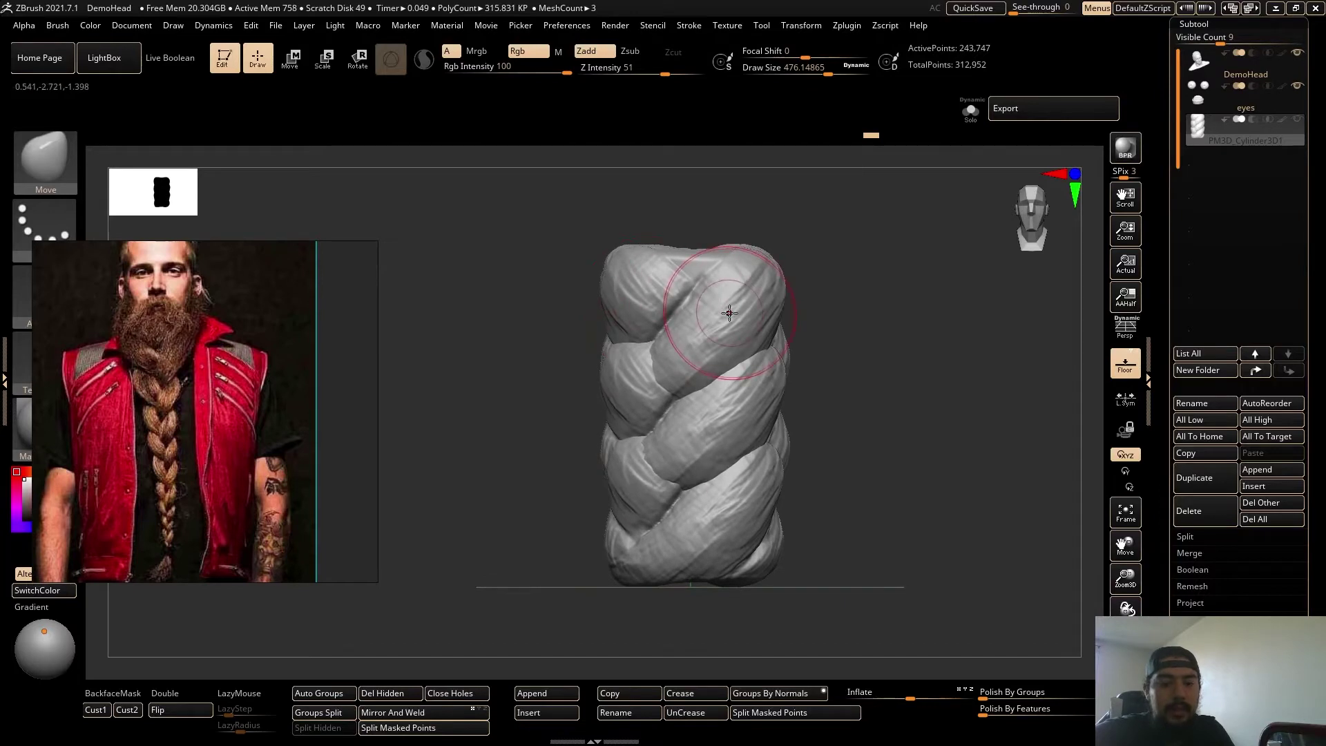
# Display the braid's polygroups with the wireframe and use Auto Groups to give each stacked segment its own polygroup.
pyautogui.keyDown('ctrl'); pyautogui.click(794, 332); pyautogui.keyUp('ctrl')
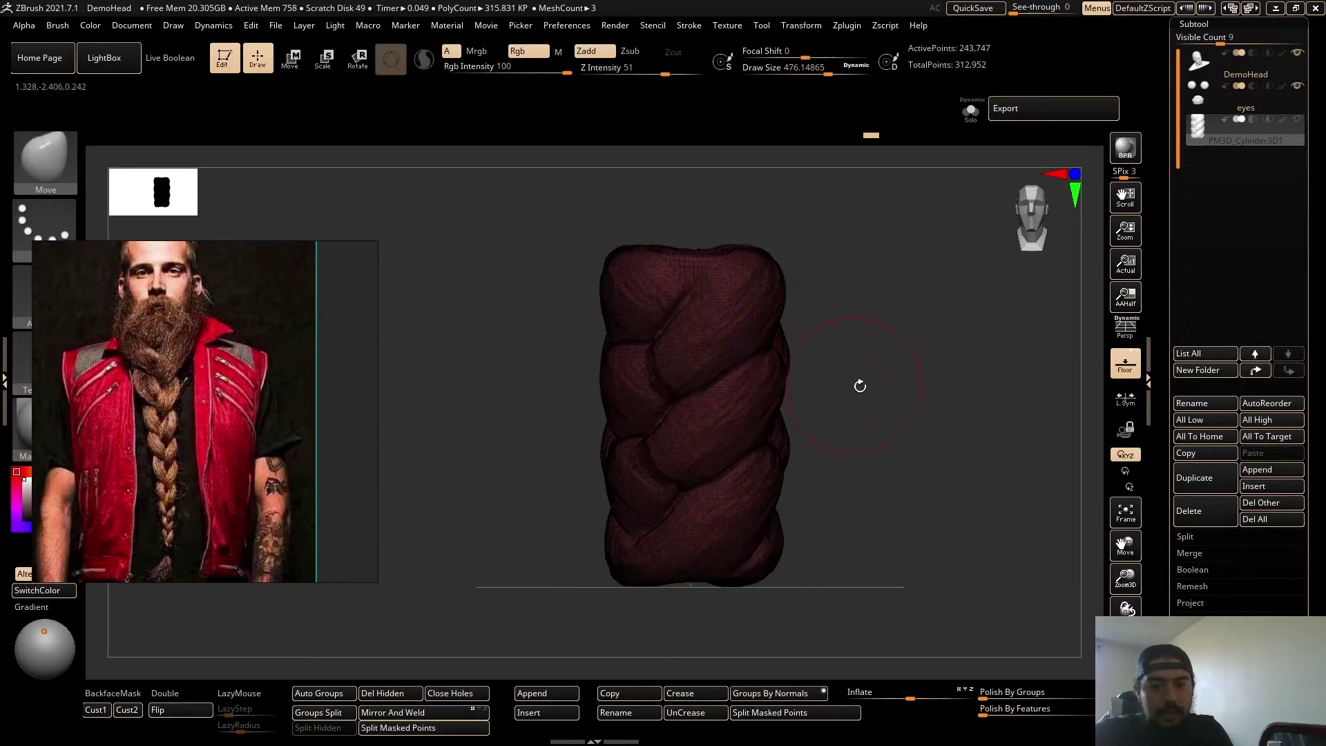
pyautogui.moveTo(893, 395); pyautogui.dragTo(852, 412, button='right')
pyautogui.hotkey('ctrl', 'z')
pyautogui.hotkey('ctrl', 'z')
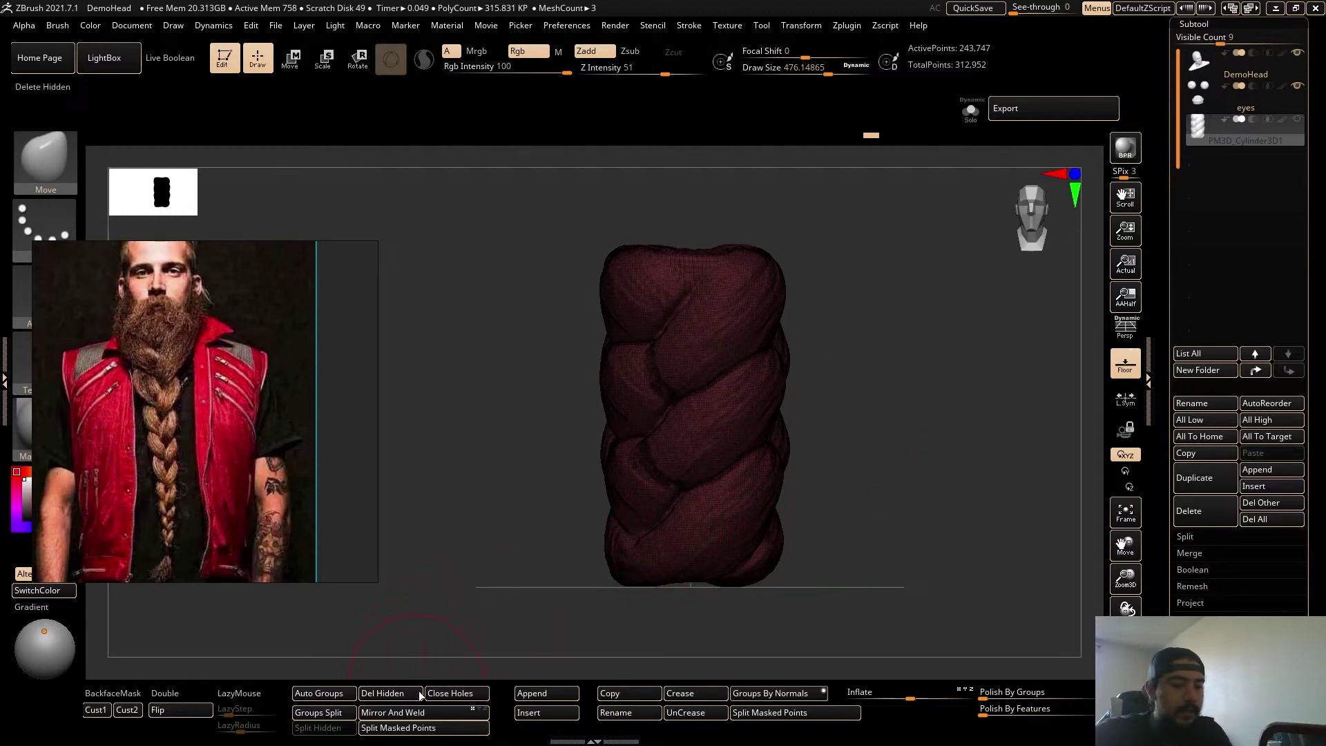
pyautogui.click(326, 693)
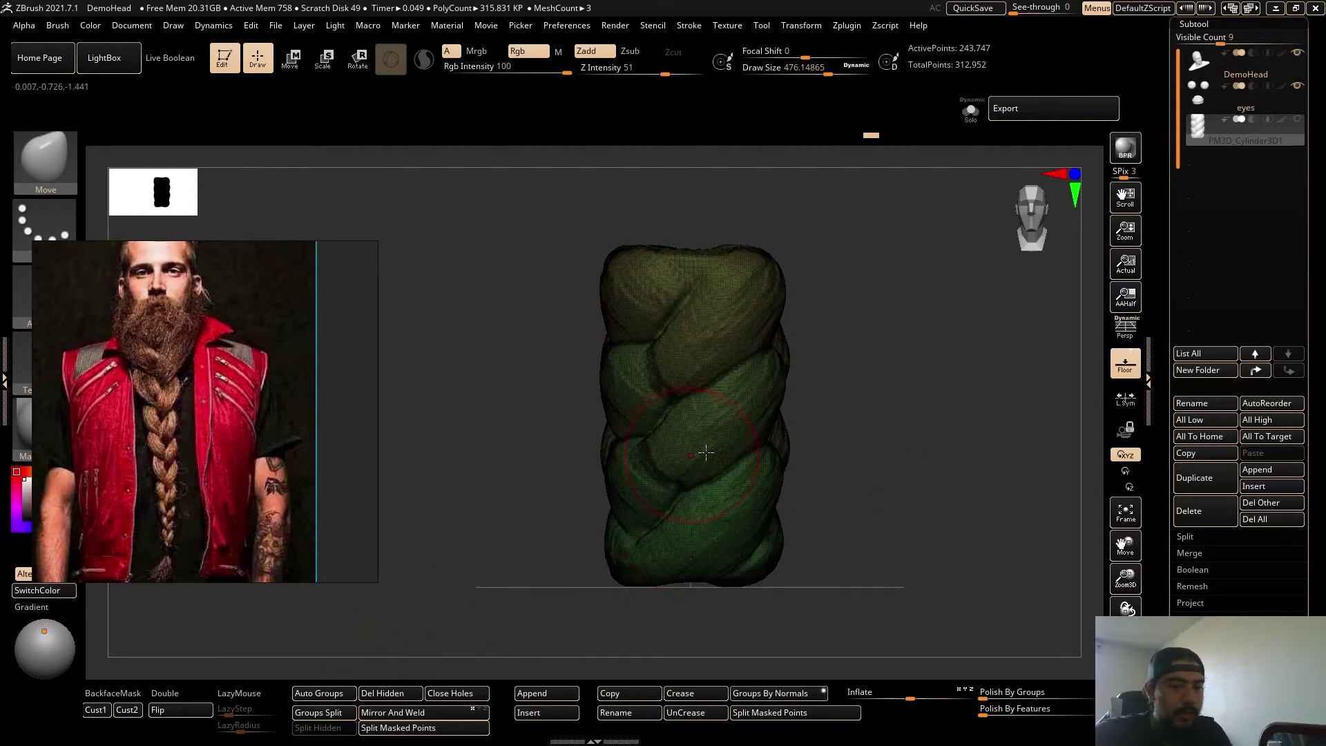
pyautogui.moveTo(876, 471)
pyautogui.mouseDown()
pyautogui.moveTo(829, 482)
pyautogui.moveTo(893, 475)
pyautogui.moveTo(832, 435)
pyautogui.mouseUp()
pyautogui.hotkey('ctrl', 'shift')
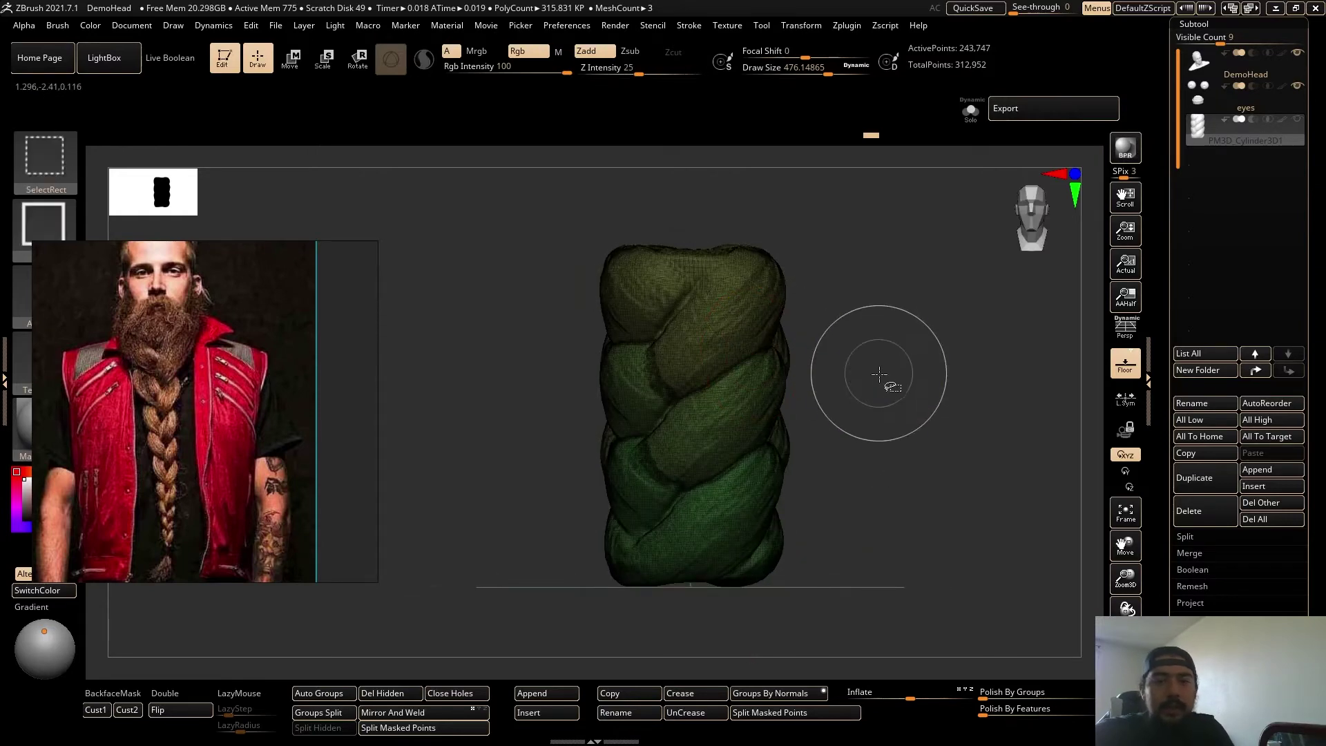
# Check the stacked segments by isolating them by polygroup, show the whole braid again, and turn off the polygroup wireframe.
pyautogui.keyDown('ctrl'); pyautogui.keyDown('shift'); pyautogui.click(732, 308); pyautogui.keyUp('shift'); pyautogui.keyUp('ctrl')
pyautogui.keyDown('ctrl'); pyautogui.keyDown('shift'); pyautogui.click(729, 302); pyautogui.keyUp('shift'); pyautogui.keyUp('ctrl')
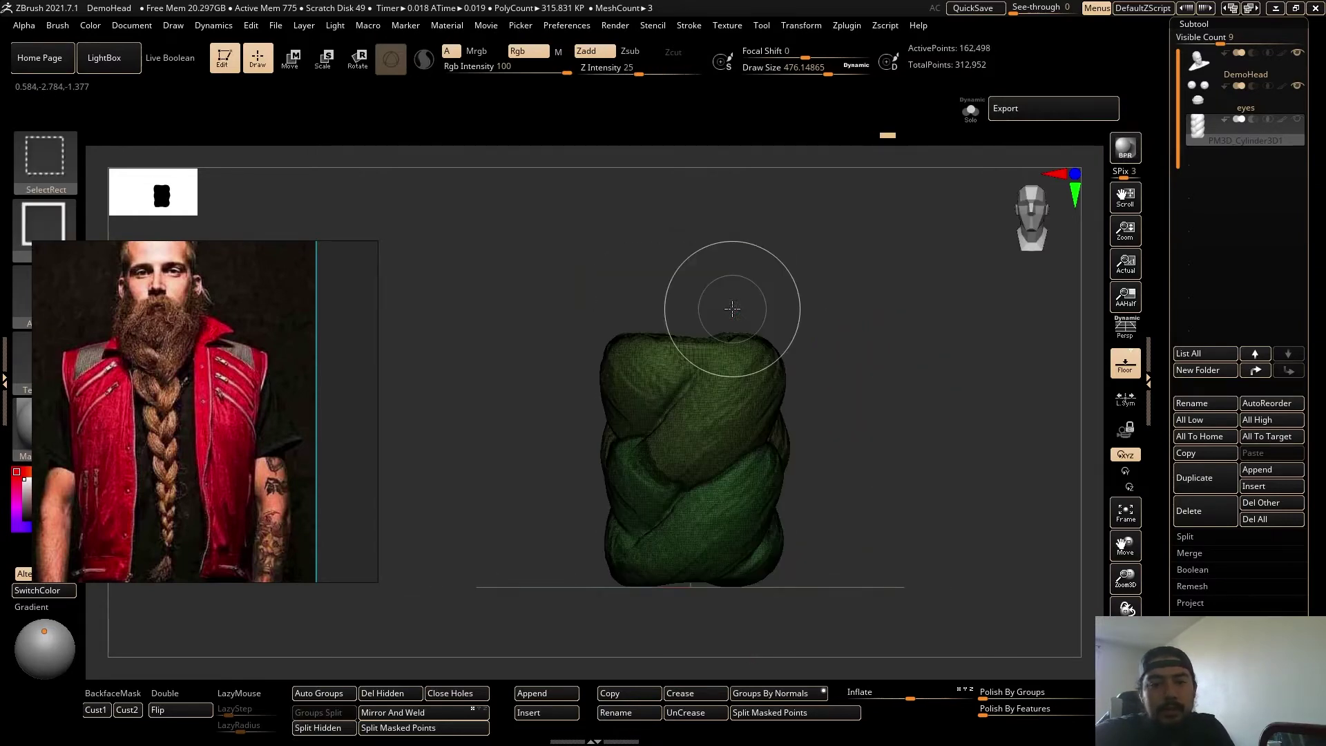
pyautogui.keyDown('ctrl'); pyautogui.keyDown('shift'); pyautogui.click(725, 421); pyautogui.keyUp('shift'); pyautogui.keyUp('ctrl')
pyautogui.keyDown('ctrl'); pyautogui.keyDown('shift'); pyautogui.click(822, 487); pyautogui.keyUp('shift'); pyautogui.keyUp('ctrl')
pyautogui.keyDown('ctrl'); pyautogui.keyDown('shift'); pyautogui.click(698, 445); pyautogui.keyUp('shift'); pyautogui.keyUp('ctrl')
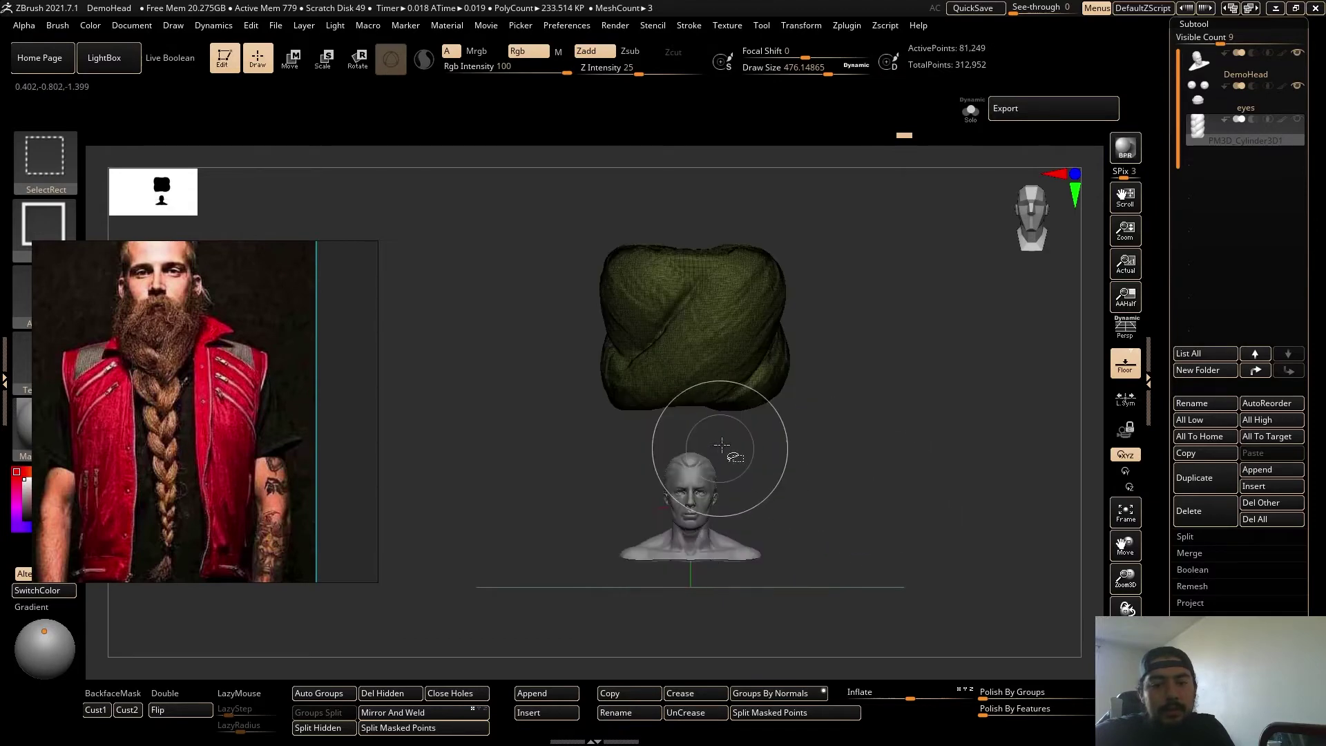
pyautogui.keyDown('ctrl'); pyautogui.keyDown('shift'); pyautogui.click(858, 444); pyautogui.keyUp('shift'); pyautogui.keyUp('ctrl')
pyautogui.keyDown('ctrl'); pyautogui.keyDown('shift'); pyautogui.click(933, 497); pyautogui.keyUp('shift'); pyautogui.keyUp('ctrl')
pyautogui.keyDown('ctrl'); pyautogui.keyDown('shift'); pyautogui.click(926, 484); pyautogui.keyUp('shift'); pyautogui.keyUp('ctrl')
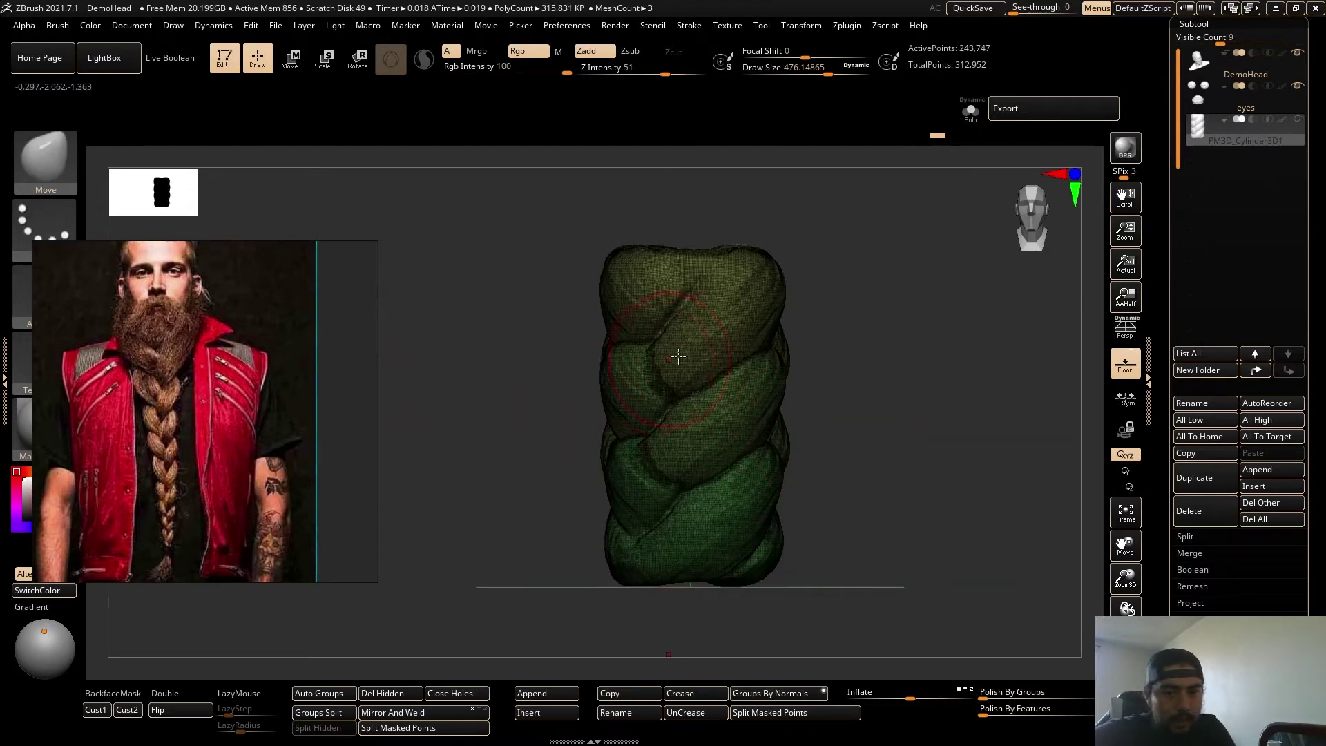
pyautogui.hotkey('shift', 'f')
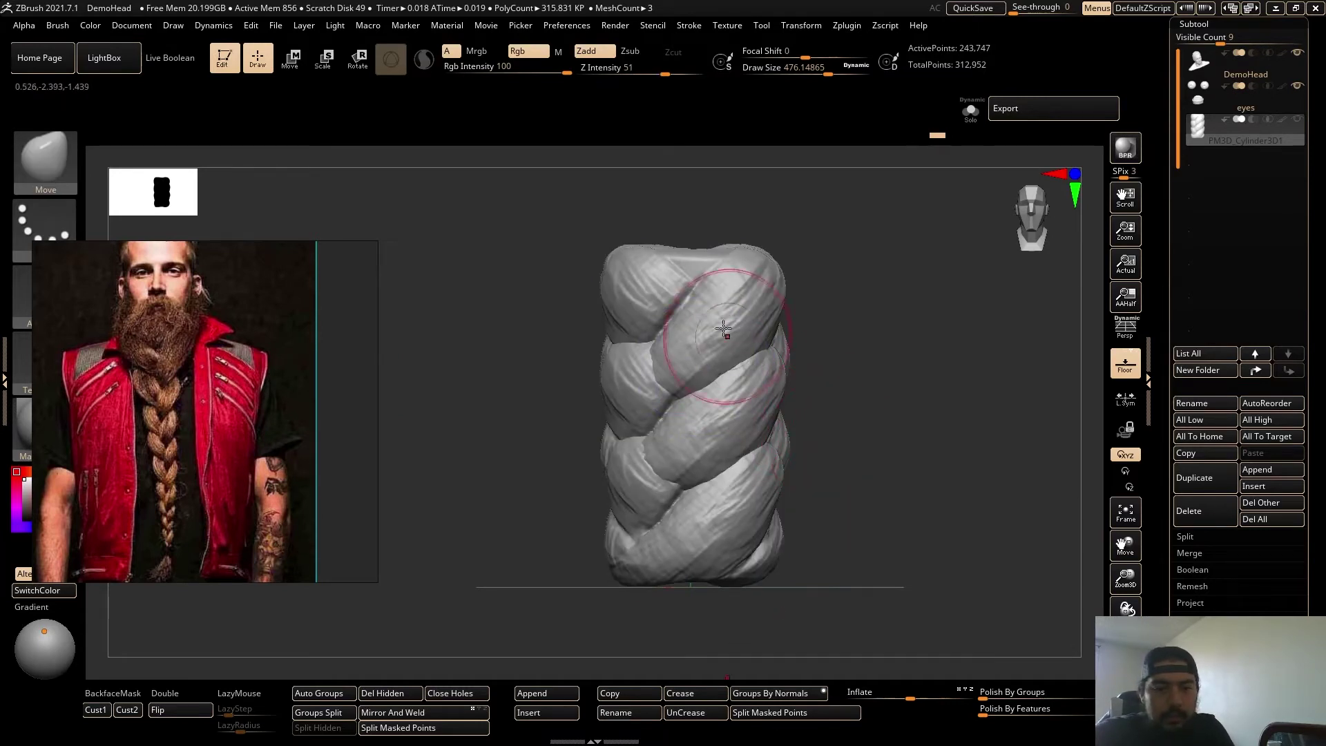
# Try to duplicate the bottom segment downward, using an inverted mask to isolate it, and undo the attempt.
pyautogui.keyDown('ctrl'); pyautogui.keyDown('shift'); pyautogui.click(720, 541); pyautogui.keyUp('shift'); pyautogui.keyUp('ctrl')
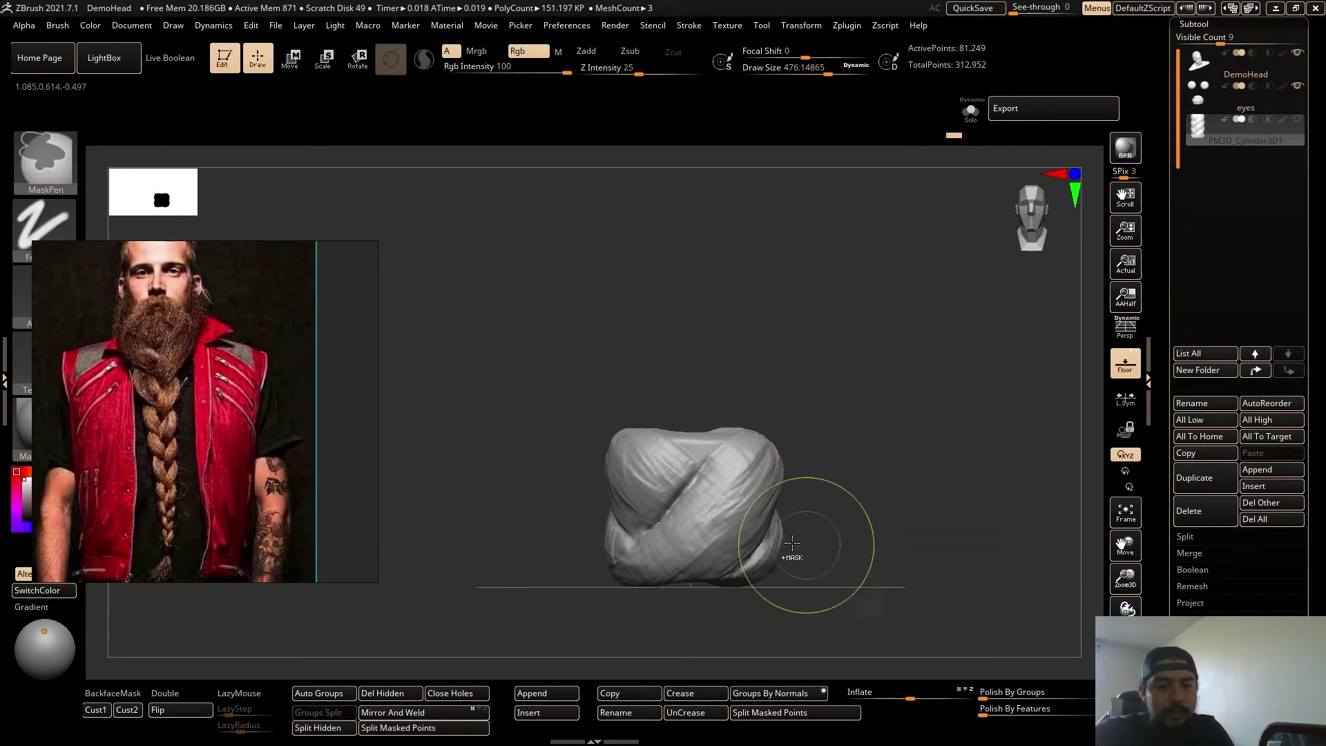
pyautogui.keyDown('ctrl'); pyautogui.keyDown('shift'); pyautogui.click(953, 534); pyautogui.keyUp('shift'); pyautogui.keyUp('ctrl')
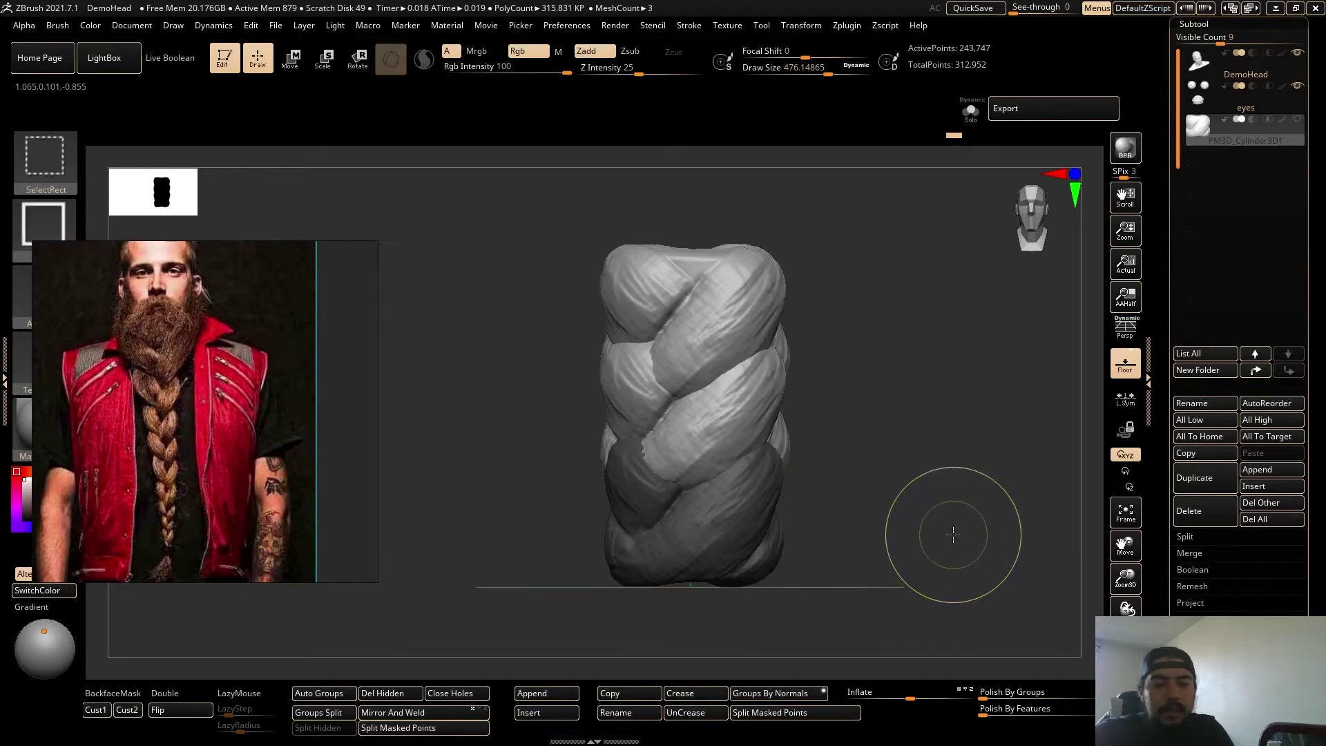
pyautogui.keyDown('ctrl'); pyautogui.click(926, 532); pyautogui.keyUp('ctrl')
pyautogui.press('w')
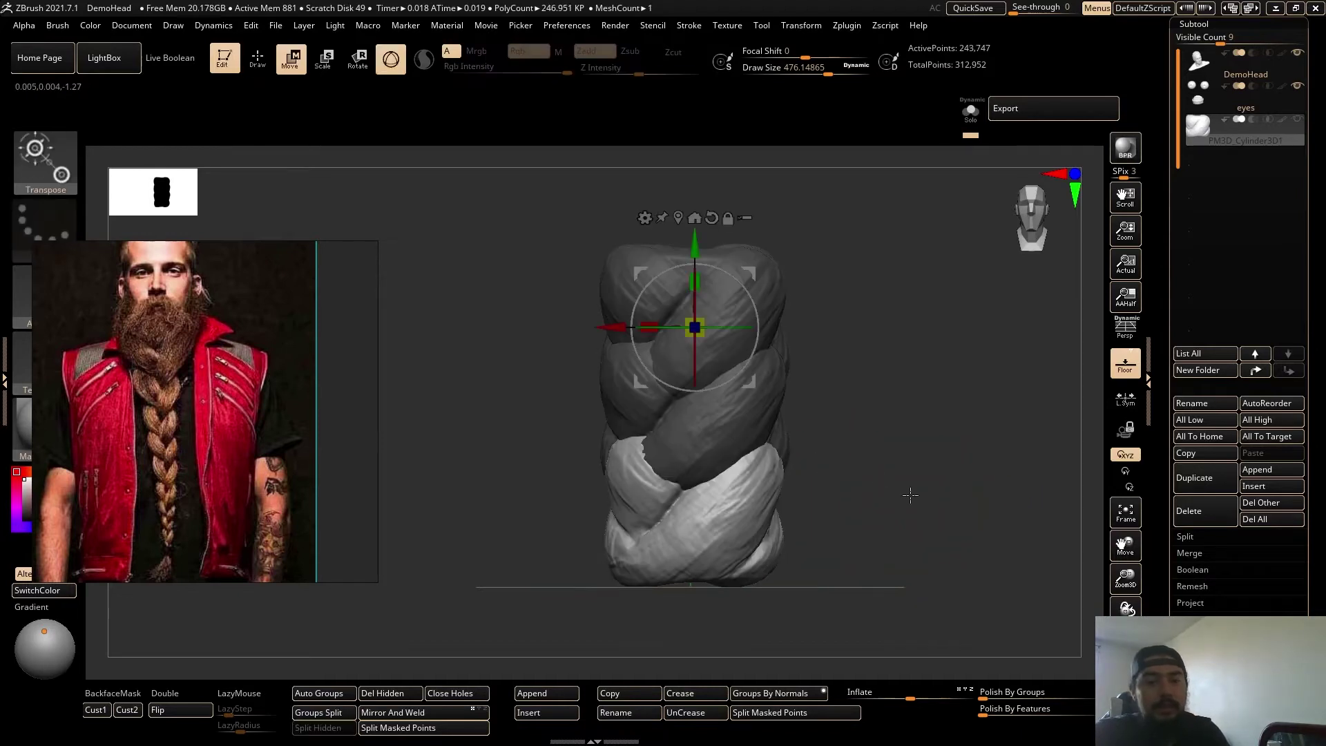
pyautogui.click(678, 218)
pyautogui.keyDown('alt'); pyautogui.moveTo(880, 429); pyautogui.dragTo(901, 352); pyautogui.keyUp('alt')
pyautogui.keyDown('ctrl'); pyautogui.moveTo(714, 343); pyautogui.dragTo(715, 407); pyautogui.keyUp('ctrl')
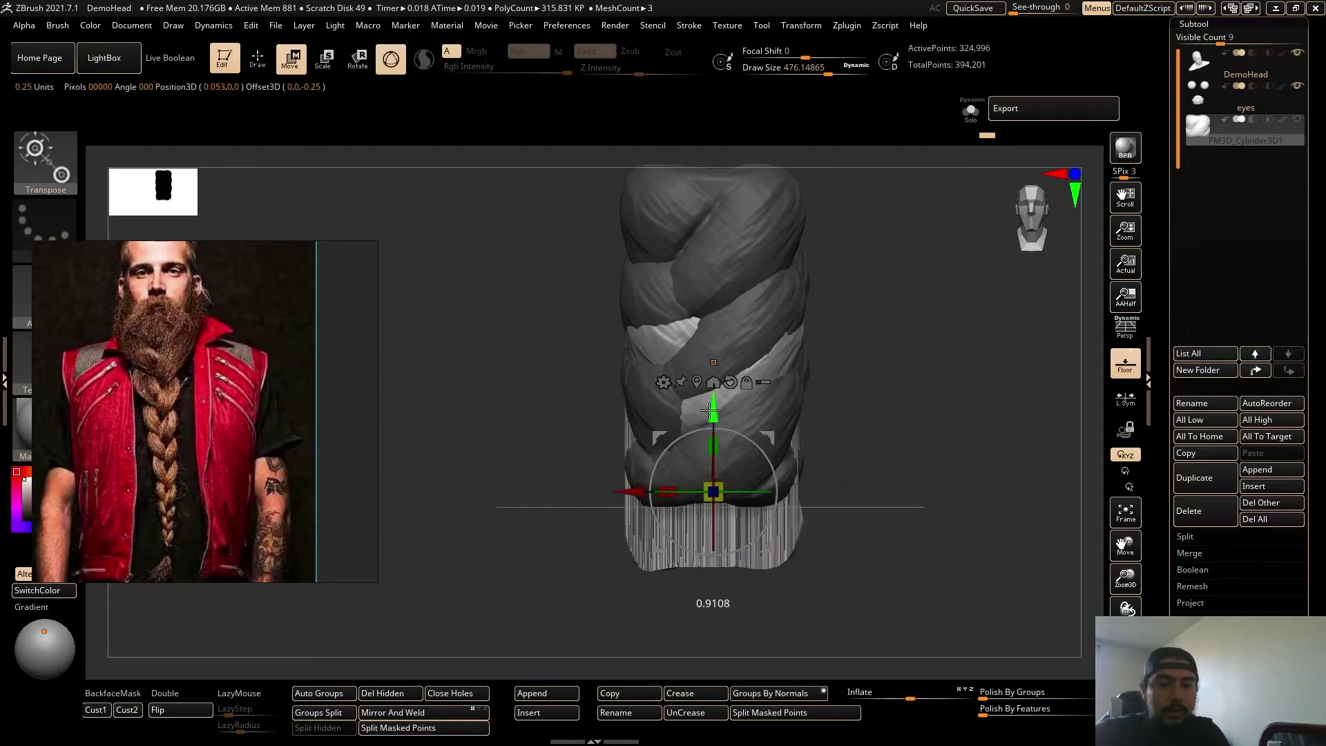
pyautogui.hotkey('ctrl', 'z')
pyautogui.hotkey('ctrl', 'z')
pyautogui.hotkey('ctrl', 'z')
# Clear the mask, isolate and mask the top segment, then show the whole braid and invert the mask so only that segment is free.
pyautogui.keyDown('ctrl'); pyautogui.moveTo(902, 429); pyautogui.dragTo(922, 449); pyautogui.keyUp('ctrl')
pyautogui.press('q')
pyautogui.keyDown('ctrl'); pyautogui.keyDown('shift'); pyautogui.click(779, 273); pyautogui.keyUp('shift'); pyautogui.keyUp('ctrl')
pyautogui.keyDown('ctrl'); pyautogui.click(925, 428); pyautogui.keyUp('ctrl')
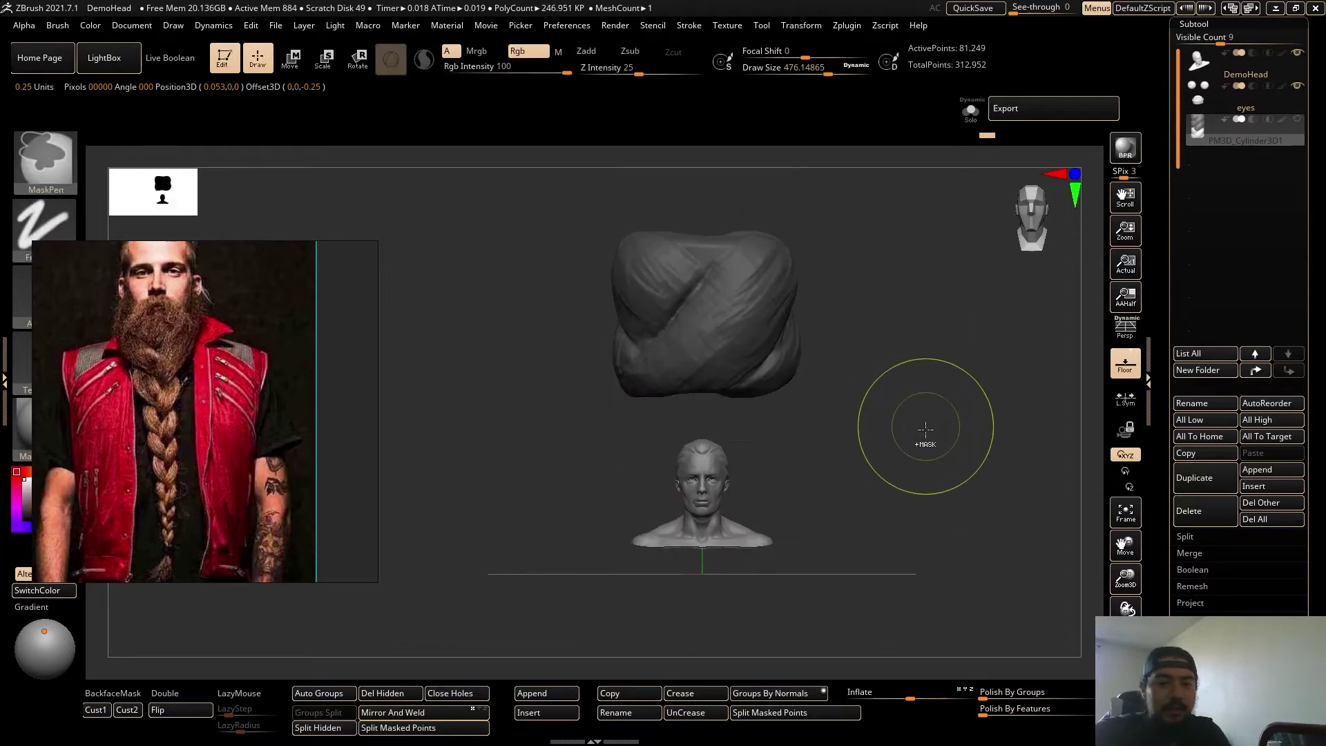
pyautogui.keyDown('ctrl'); pyautogui.keyDown('shift'); pyautogui.click(932, 430); pyautogui.keyUp('shift'); pyautogui.keyUp('ctrl')
pyautogui.keyDown('ctrl'); pyautogui.click(954, 435); pyautogui.keyUp('ctrl')
# Duplicate the unmasked top segment straight upward twice, adding a fourth and a fifth segment to the stack.
pyautogui.press('w')
pyautogui.keyDown('alt'); pyautogui.moveTo(915, 376); pyautogui.dragTo(919, 458); pyautogui.keyUp('alt')
pyautogui.keyDown('ctrl'); pyautogui.moveTo(715, 313); pyautogui.dragTo(713, 232); pyautogui.keyUp('ctrl')
pyautogui.keyDown('alt'); pyautogui.moveTo(908, 411); pyautogui.dragTo(904, 366); pyautogui.keyUp('alt')
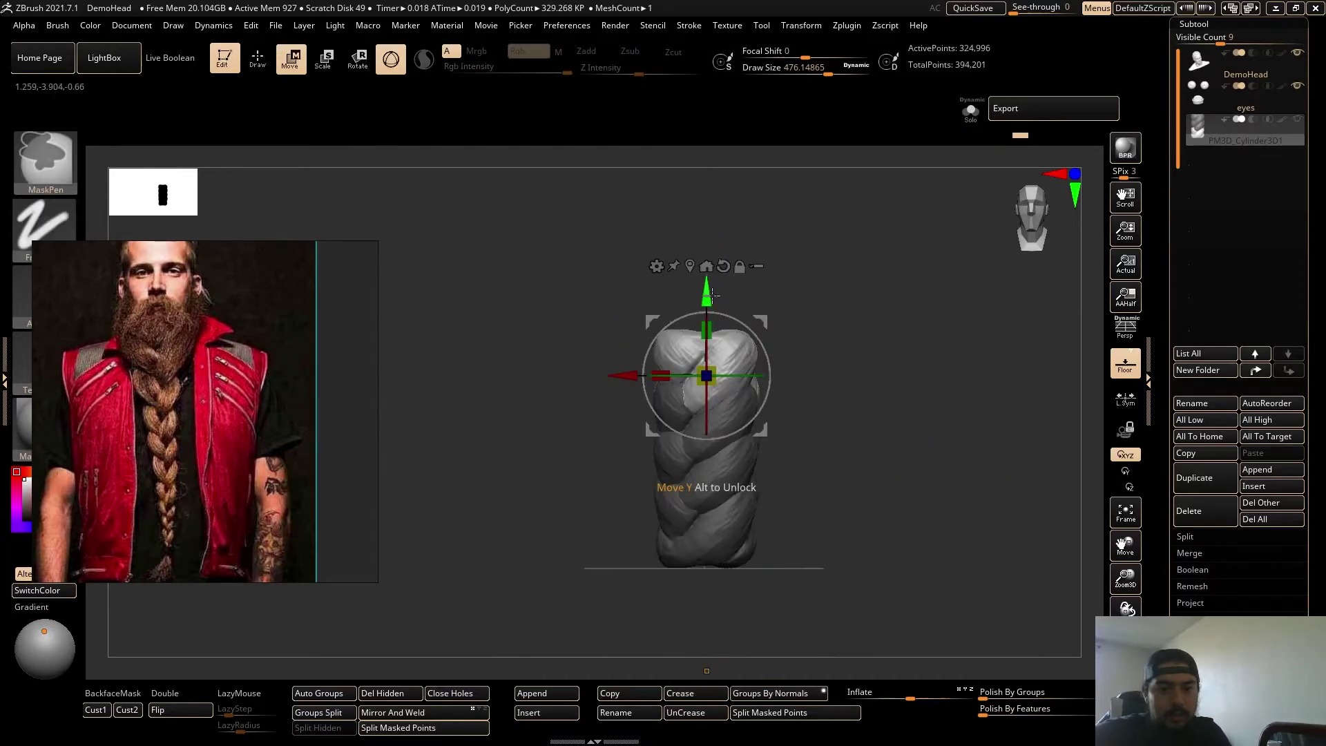
pyautogui.keyDown('ctrl'); pyautogui.moveTo(708, 294); pyautogui.dragTo(707, 244); pyautogui.keyUp('ctrl')
# Fine-tune the fit of the fifth segment and duplicate it upward as a sixth, comparing the braid with the reference photo.
pyautogui.keyDown('alt'); pyautogui.moveTo(799, 393); pyautogui.dragTo(847, 384); pyautogui.keyUp('alt')
pyautogui.moveTo(752, 354); pyautogui.dragTo(755, 353)
pyautogui.moveTo(759, 302); pyautogui.dragTo(761, 290)
pyautogui.hotkey('ctrl', 'z')
pyautogui.moveTo(759, 355); pyautogui.dragTo(744, 356)
pyautogui.keyDown('shift'); pyautogui.moveTo(897, 472); pyautogui.dragTo(884, 479); pyautogui.keyUp('shift')
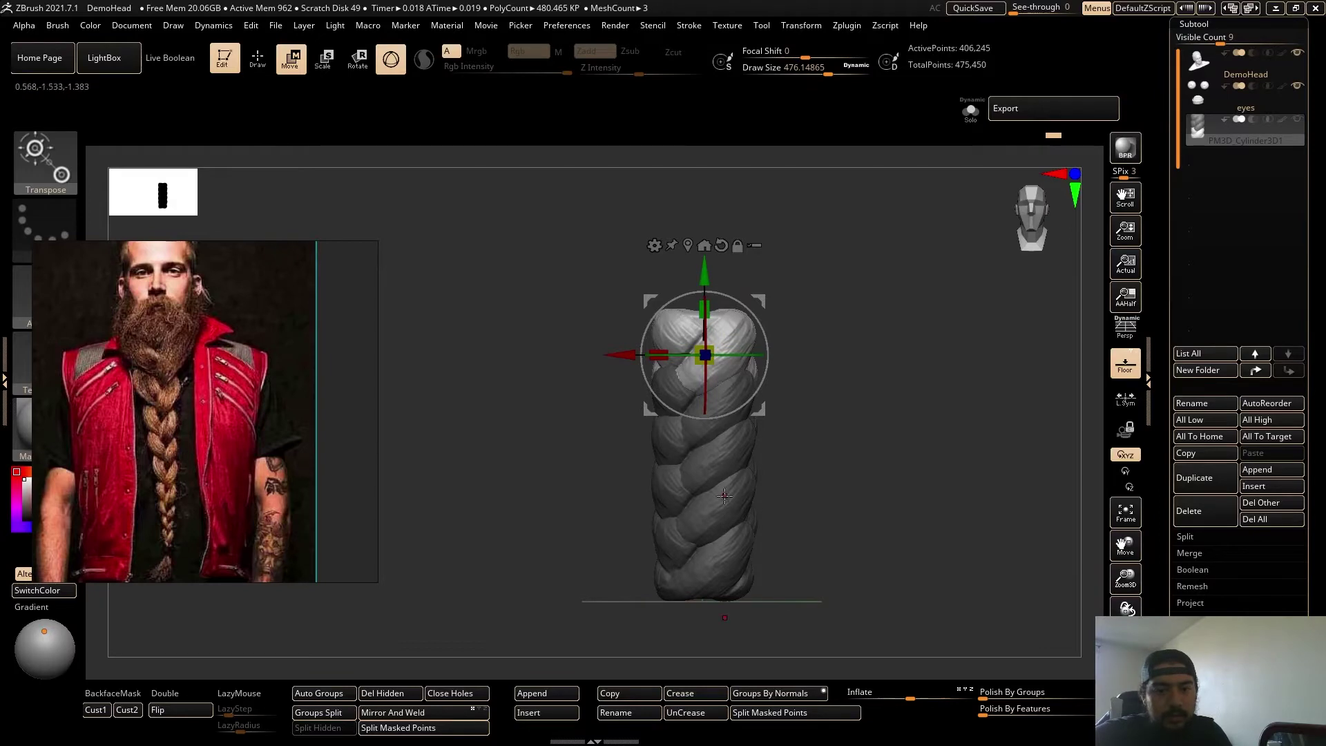
pyautogui.keyDown('ctrl'); pyautogui.moveTo(705, 273); pyautogui.dragTo(705, 228); pyautogui.keyUp('ctrl')
pyautogui.moveTo(881, 511); pyautogui.dragTo(346, 522)
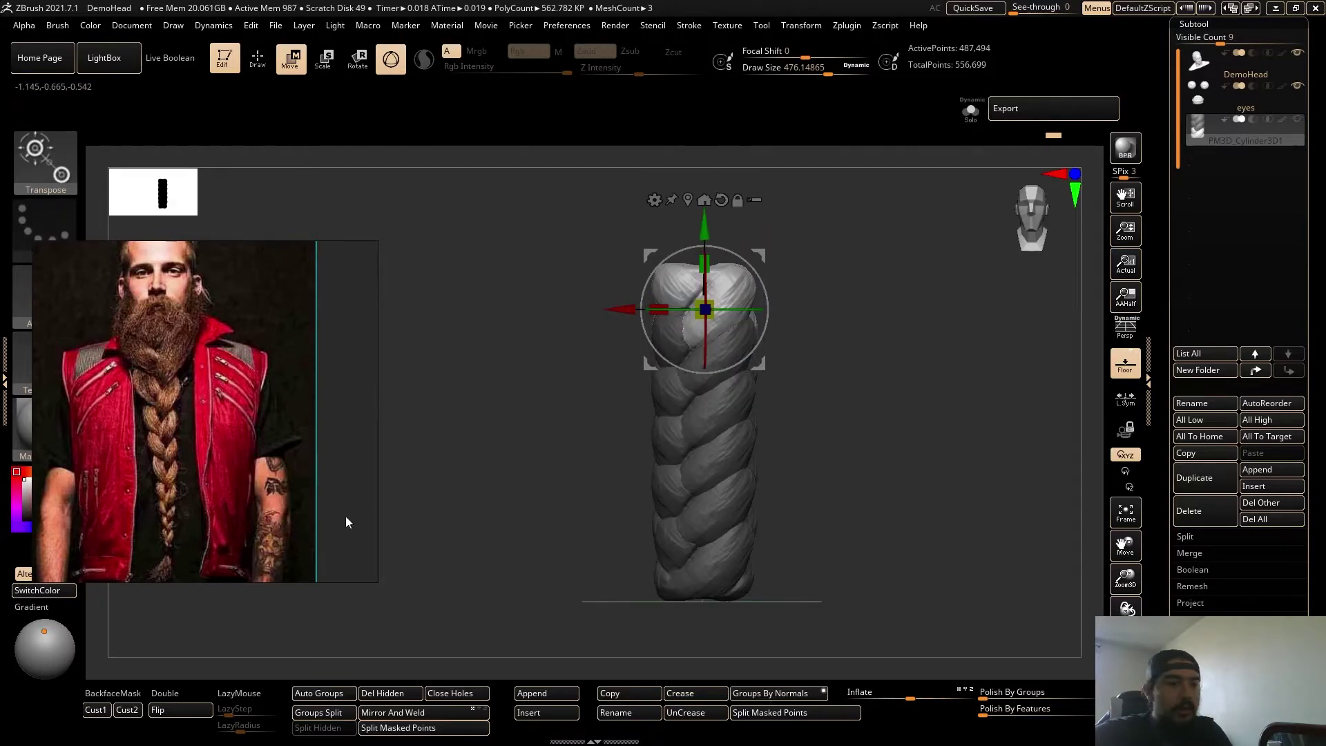
# Apply Auto Groups to the six-segment braid so each segment has its own polygroup, and hide the wireframe again.
pyautogui.keyDown('alt'); pyautogui.moveTo(865, 454); pyautogui.dragTo(844, 435); pyautogui.keyUp('alt')
pyautogui.hotkey('shift', 'f')
pyautogui.click(334, 693)
pyautogui.moveTo(833, 497)
pyautogui.keyDown('alt'); pyautogui.mouseDown()
pyautogui.moveTo(829, 477)
pyautogui.moveTo(840, 480)
pyautogui.moveTo(832, 520)
pyautogui.mouseUp(); pyautogui.keyUp('alt')
pyautogui.hotkey('shift', 'f')
# Try to move the braid forward of the head in side view and undo the move.
pyautogui.keyDown('alt'); pyautogui.moveTo(830, 383); pyautogui.dragTo(830, 378); pyautogui.keyUp('alt')
pyautogui.keyDown('shift'); pyautogui.moveTo(829, 377); pyautogui.dragTo(925, 376); pyautogui.keyUp('shift')
pyautogui.moveTo(718, 283); pyautogui.dragTo(808, 289)
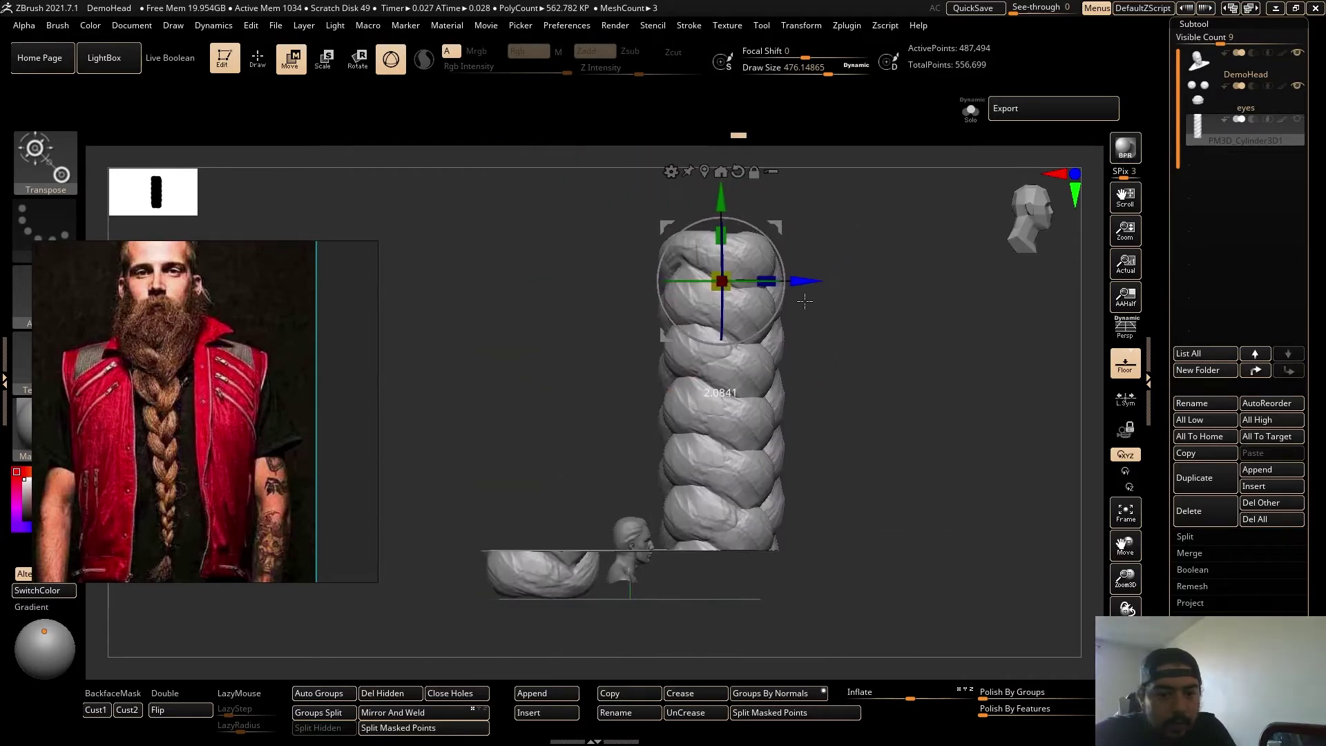
pyautogui.hotkey('ctrl', 'z')
pyautogui.moveTo(846, 333); pyautogui.dragTo(793, 333)
# Turn off radial symmetry and move the whole braid forward, in front of the head, in side view.
pyautogui.click(804, 24)
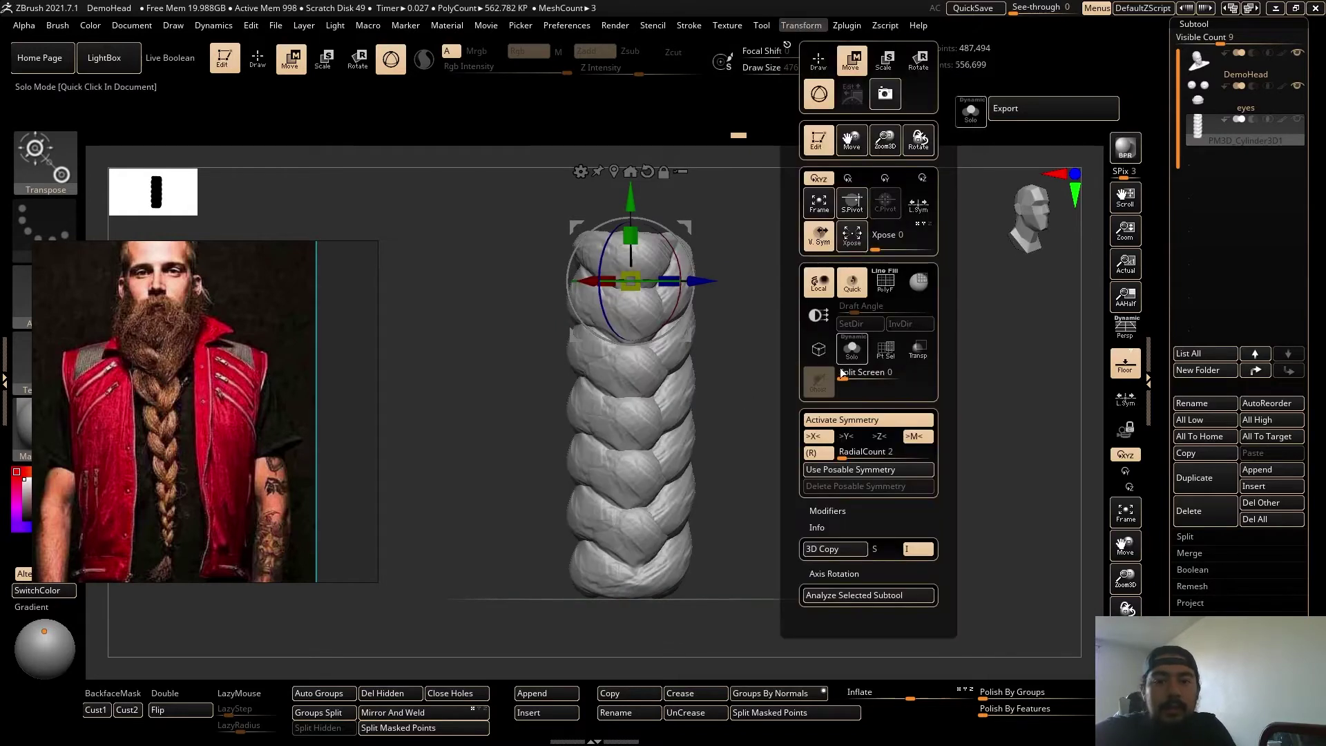
pyautogui.click(816, 452)
pyautogui.keyDown('shift'); pyautogui.moveTo(752, 358); pyautogui.dragTo(794, 359); pyautogui.keyUp('shift')
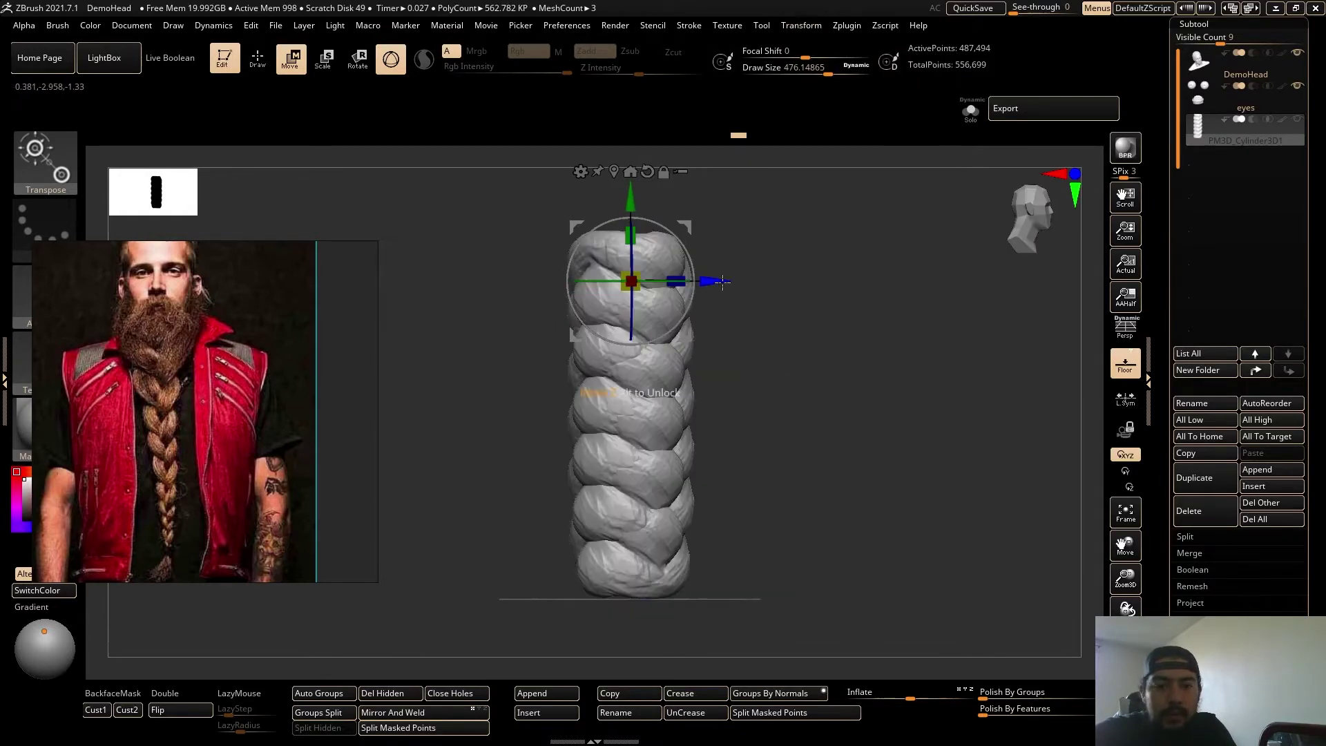
pyautogui.moveTo(706, 281); pyautogui.dragTo(801, 281)
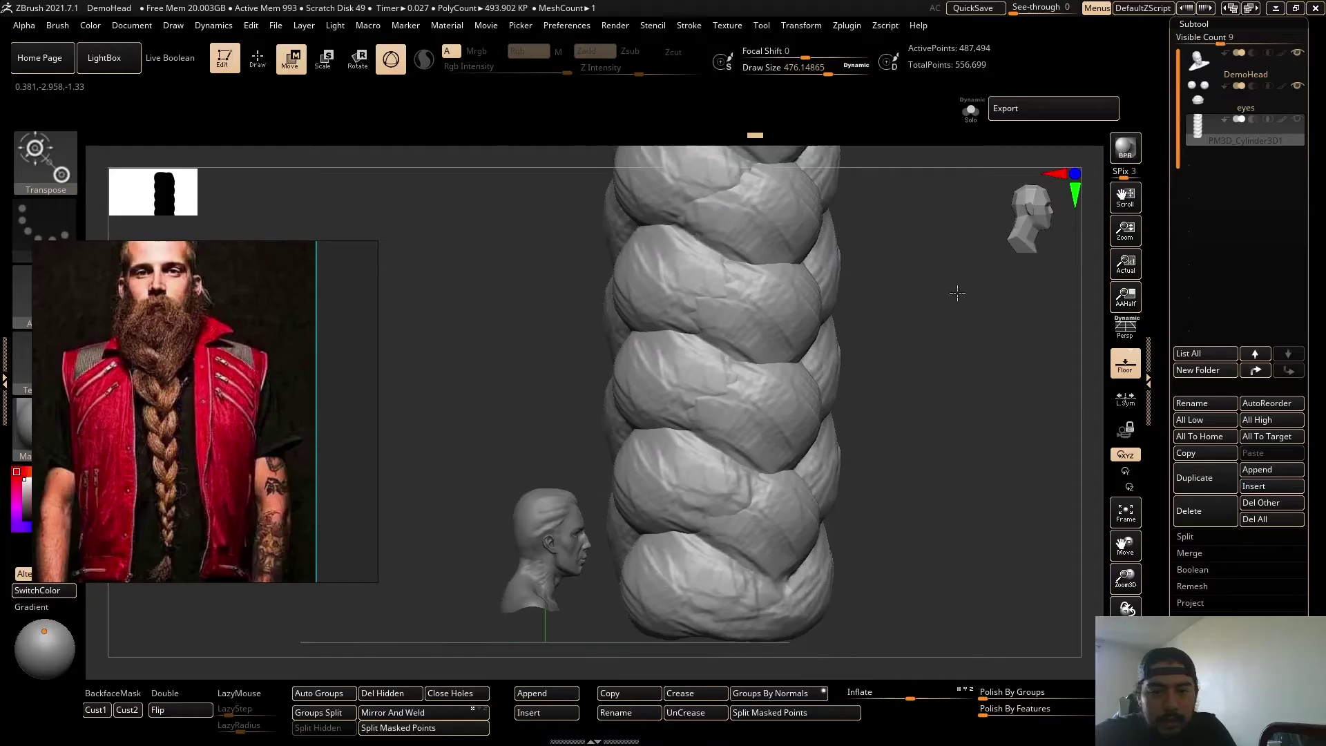
# Lower the braid relative to the head, scale it down uniformly to suit the bust, and move it in front of the chin.
pyautogui.keyDown('alt'); pyautogui.moveTo(957, 293); pyautogui.dragTo(920, 499); pyautogui.keyUp('alt')
pyautogui.keyDown('alt'); pyautogui.moveTo(877, 356); pyautogui.dragTo(863, 441); pyautogui.keyUp('alt')
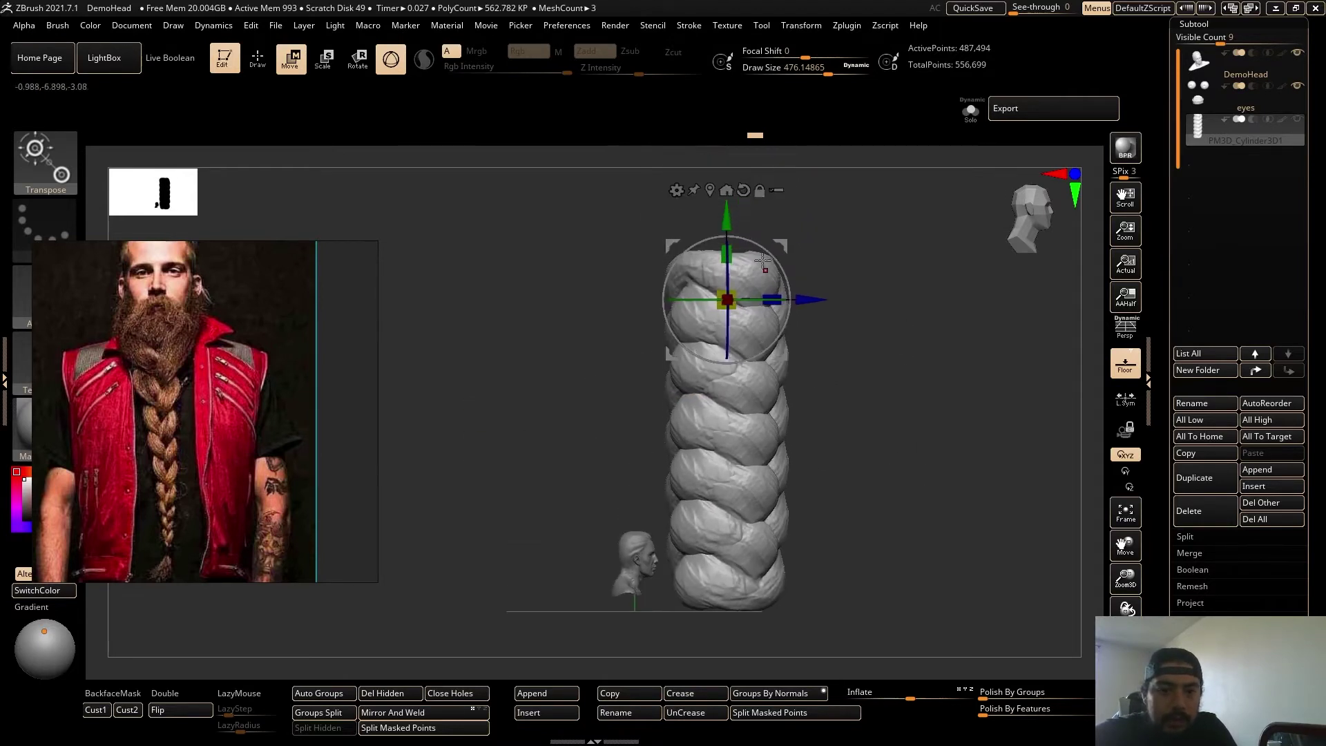
pyautogui.moveTo(730, 219); pyautogui.dragTo(728, 489)
pyautogui.keyDown('alt'); pyautogui.moveTo(843, 493); pyautogui.dragTo(860, 283); pyautogui.keyUp('alt')
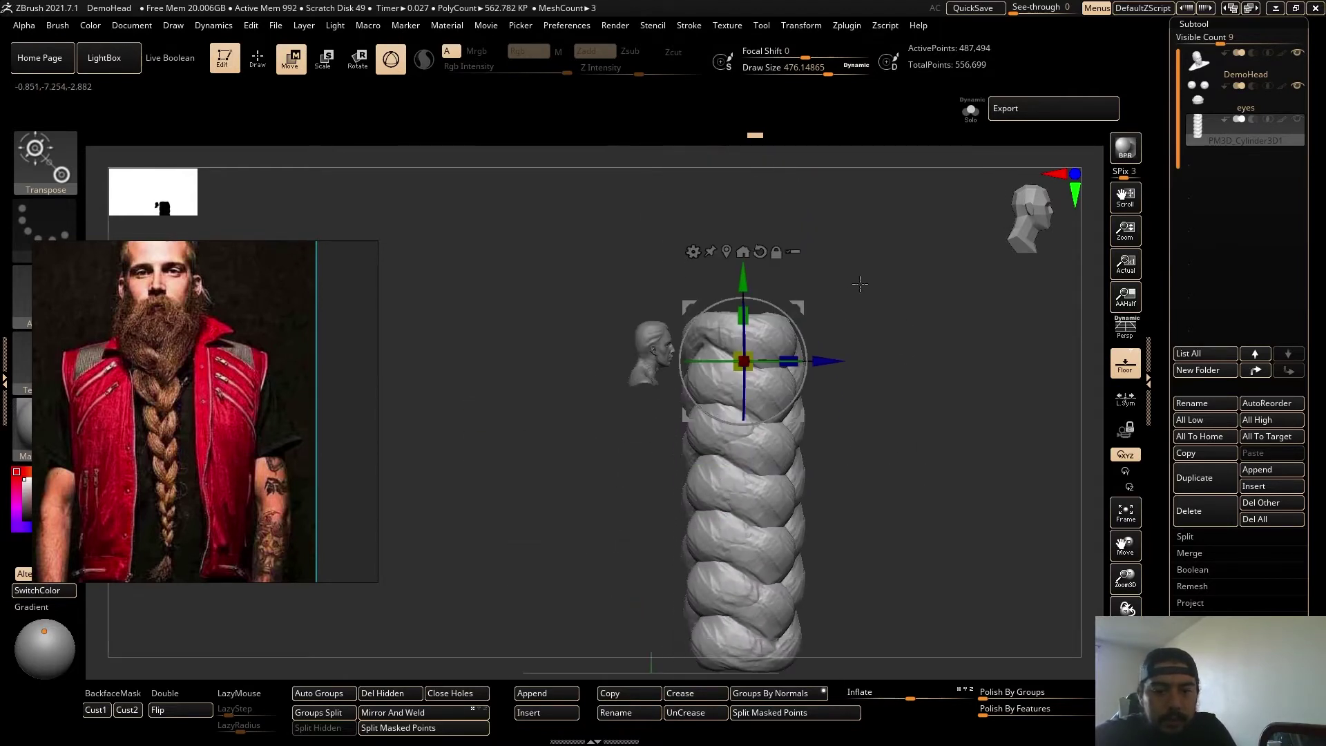
pyautogui.moveTo(750, 354); pyautogui.dragTo(643, 369)
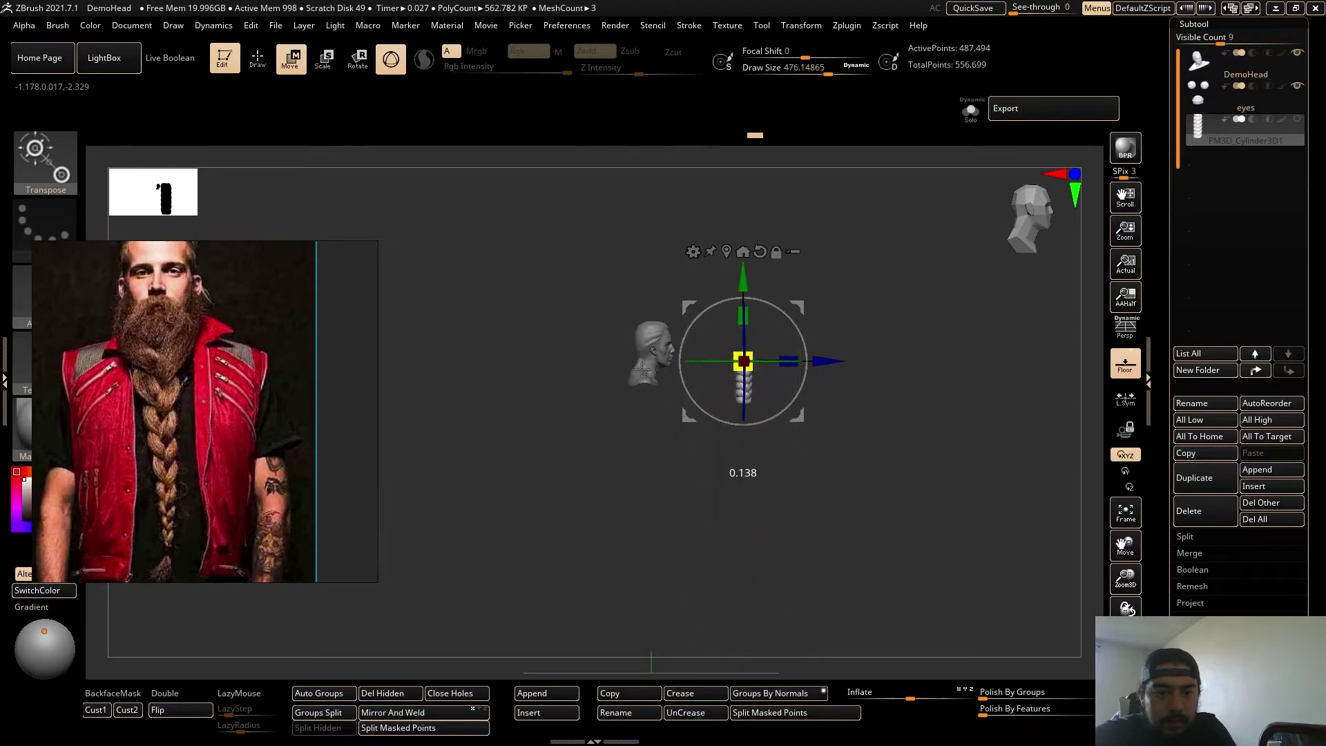
pyautogui.moveTo(799, 302); pyautogui.dragTo(717, 317)
# Rotate the braid slightly around its vertical axis in front view so the plait pattern faces forward.
pyautogui.keyDown('shift'); pyautogui.moveTo(873, 392); pyautogui.dragTo(957, 530); pyautogui.keyUp('shift')
pyautogui.keyDown('alt'); pyautogui.moveTo(918, 482); pyautogui.dragTo(936, 439); pyautogui.keyUp('alt')
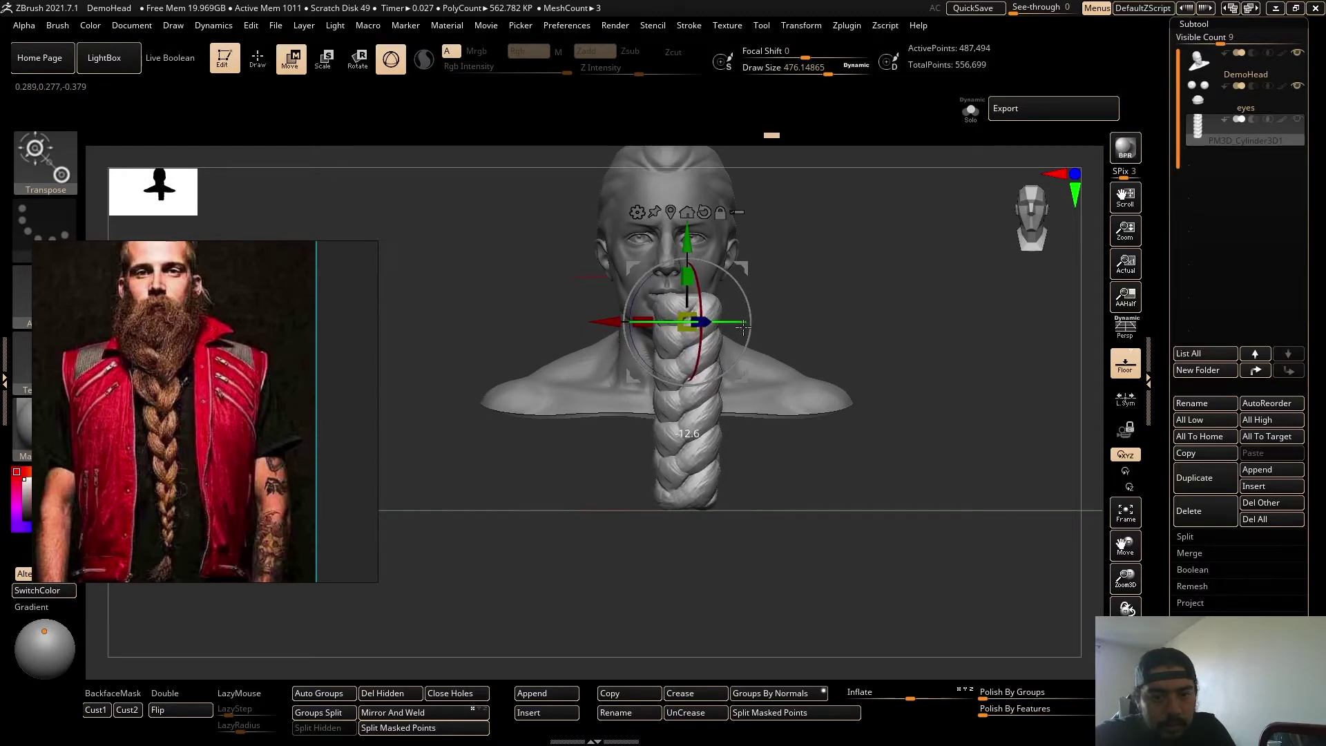
pyautogui.moveTo(819, 483); pyautogui.dragTo(787, 478)
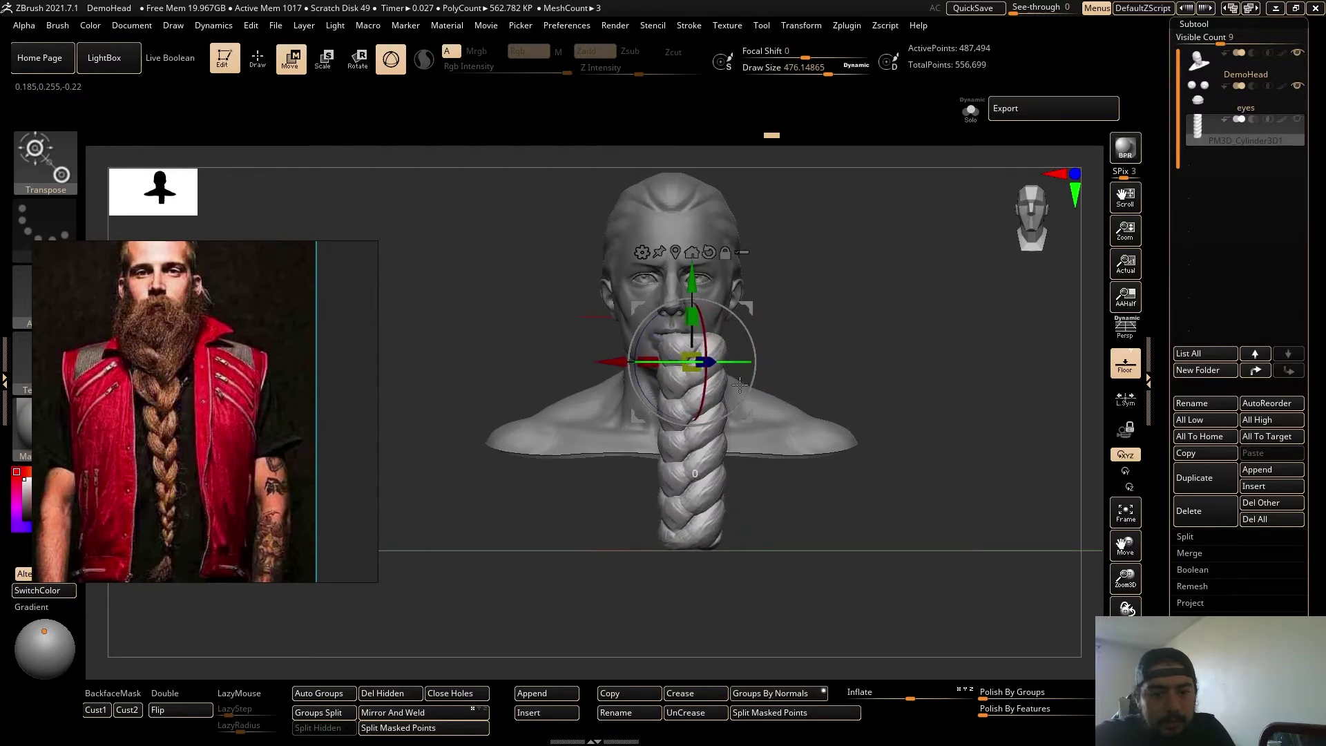
pyautogui.keyDown('alt'); pyautogui.moveTo(862, 506); pyautogui.dragTo(835, 511); pyautogui.keyUp('alt')
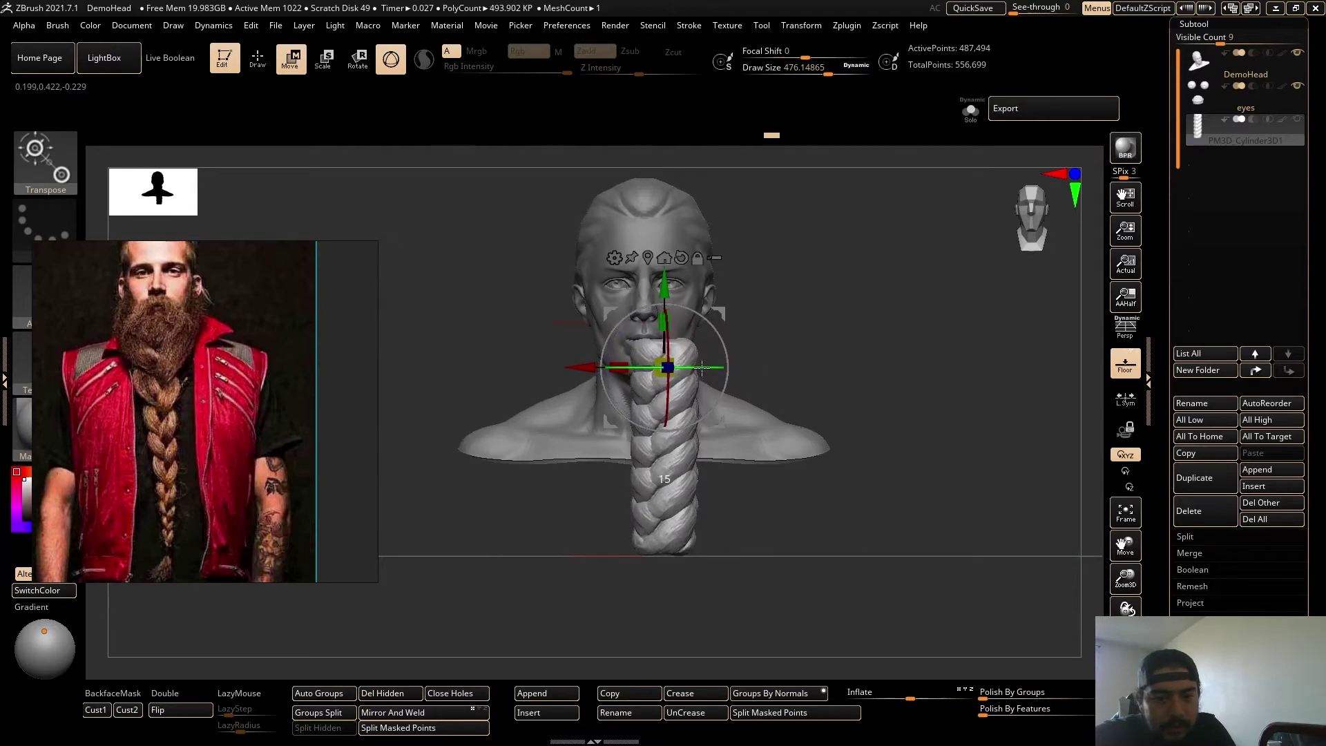
pyautogui.moveTo(706, 321); pyautogui.dragTo(699, 330)
pyautogui.press('q')
# Reposition the braid vertically in front of the face so its upper end sits just below the mouth at the chin.
pyautogui.moveTo(843, 484)
pyautogui.keyDown('alt'); pyautogui.mouseDown()
pyautogui.moveTo(847, 556)
pyautogui.moveTo(923, 556)
pyautogui.moveTo(858, 553)
pyautogui.mouseUp(); pyautogui.keyUp('alt')
pyautogui.keyDown('ctrl'); pyautogui.moveTo(861, 554); pyautogui.dragTo(809, 600, button='right'); pyautogui.keyUp('ctrl')
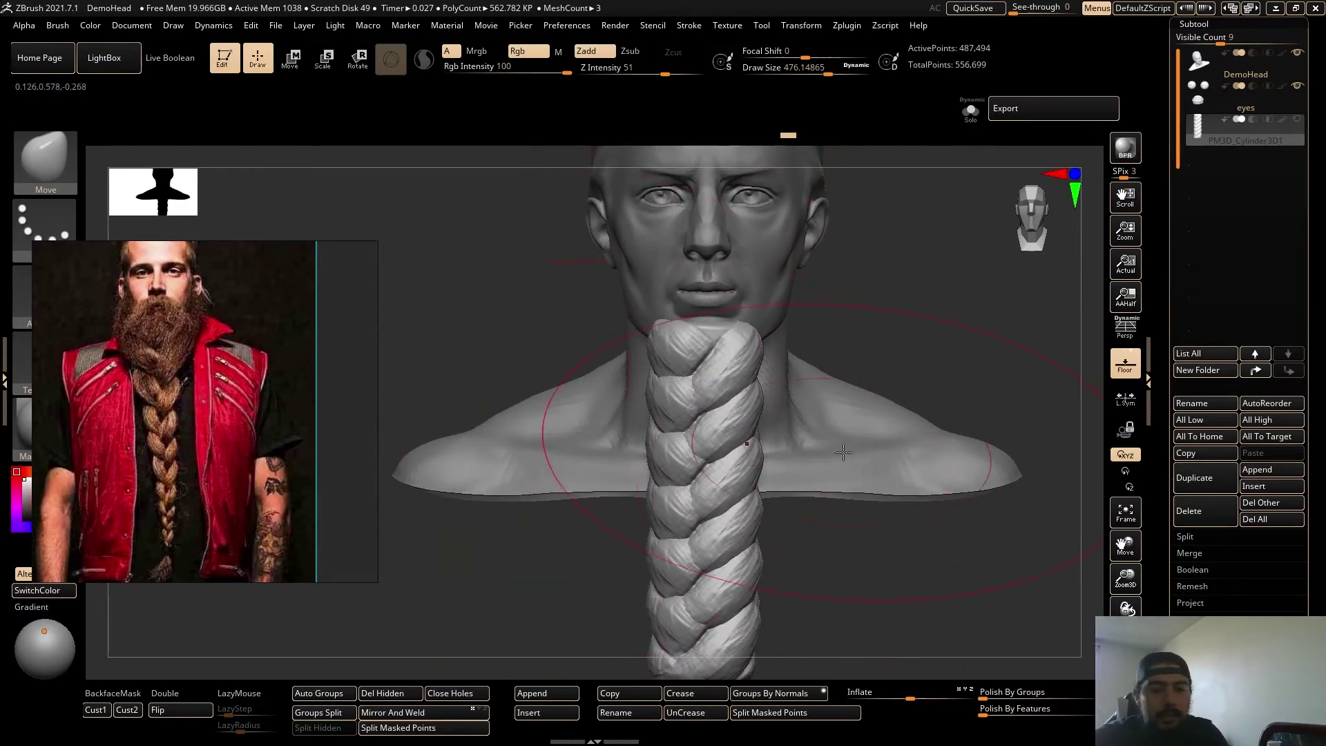
pyautogui.keyDown('ctrl'); pyautogui.moveTo(843, 453); pyautogui.dragTo(746, 387, button='right'); pyautogui.keyUp('ctrl')
pyautogui.press('w')
pyautogui.moveTo(700, 333); pyautogui.dragTo(700, 276)
pyautogui.moveTo(539, 408); pyautogui.dragTo(646, 415, button='right')
pyautogui.moveTo(699, 355); pyautogui.dragTo(816, 379)
pyautogui.keyDown('alt'); pyautogui.moveTo(900, 387); pyautogui.dragTo(918, 356, button='right'); pyautogui.keyUp('alt')
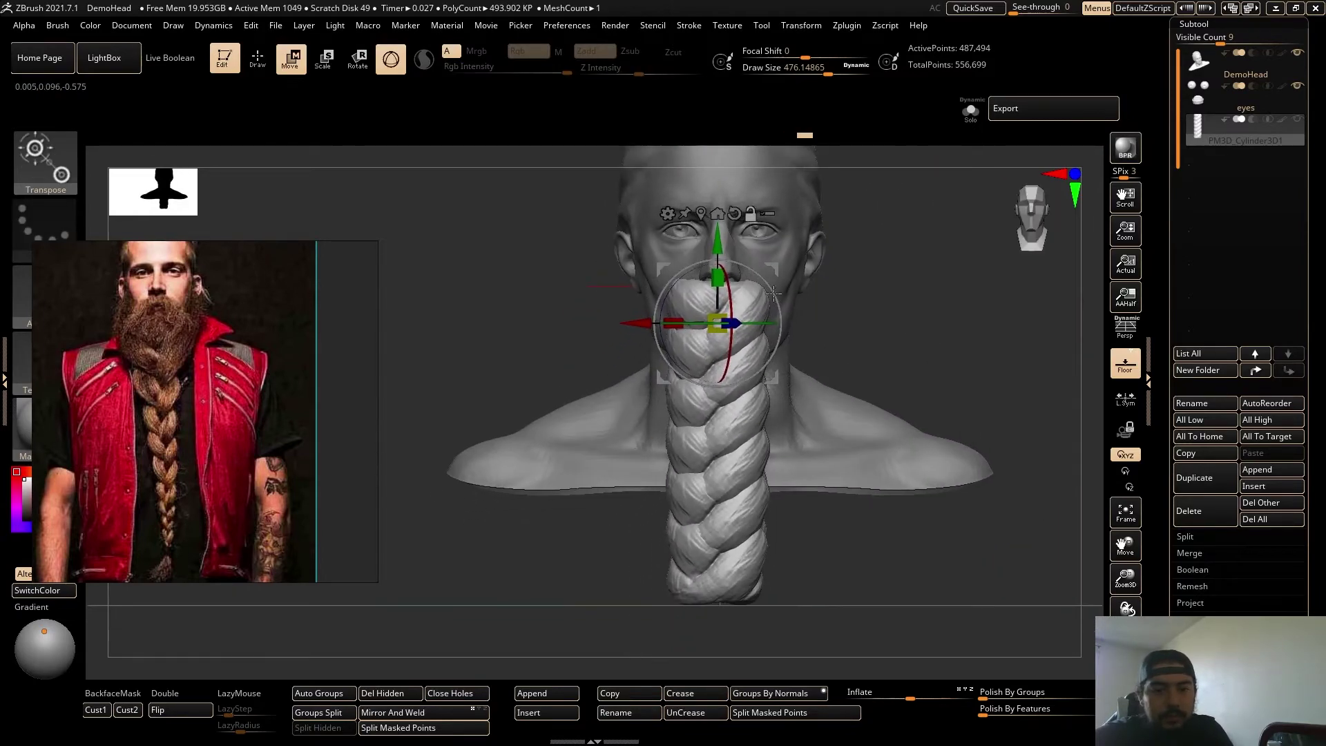
pyautogui.moveTo(716, 238); pyautogui.dragTo(718, 311)
pyautogui.press('q')
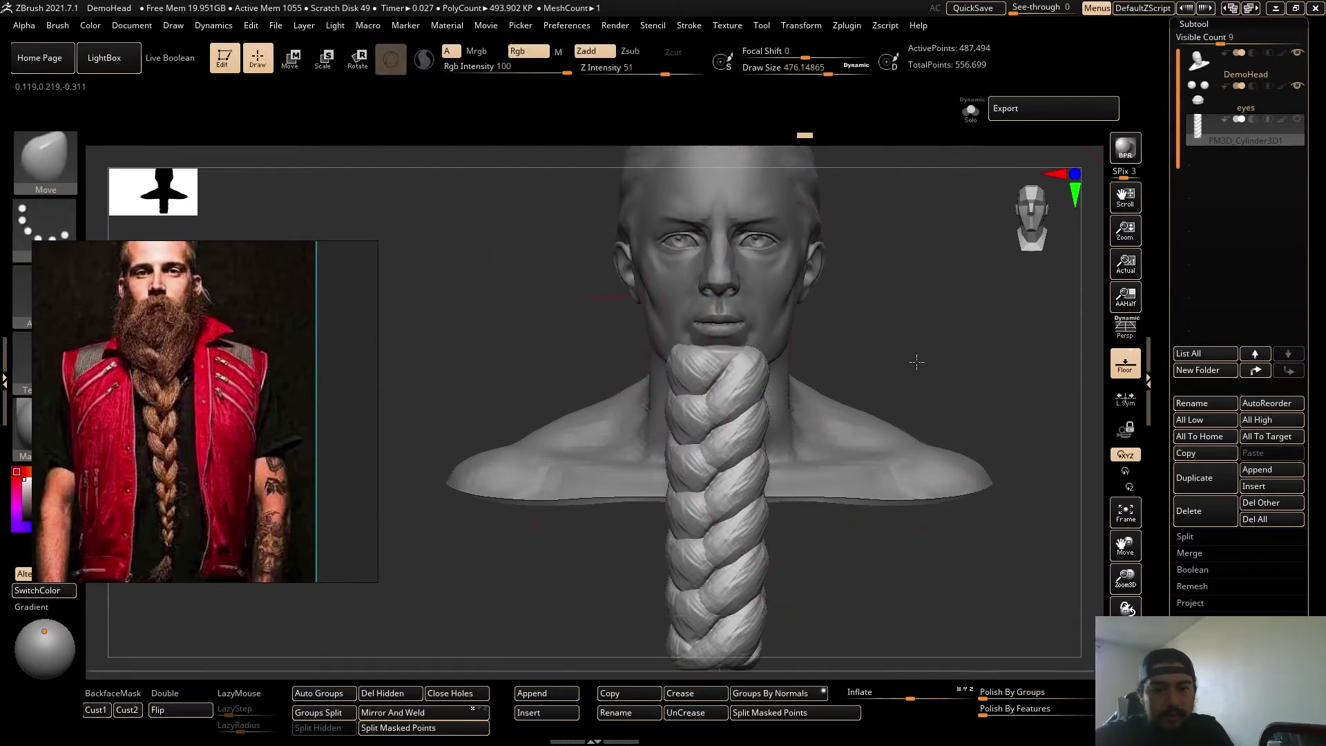
# Choose the Move Topological brush and set its draw size to about 167.
pyautogui.press('b')
pyautogui.press('m')
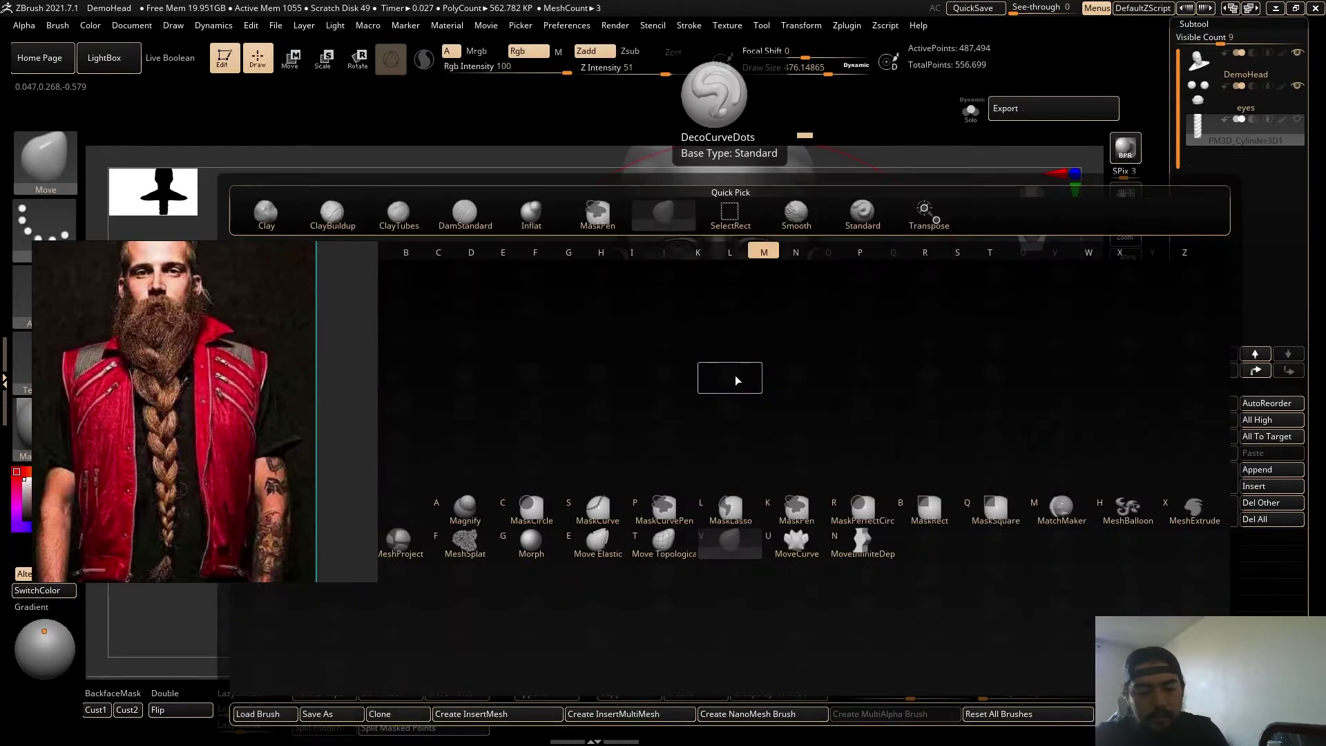
pyautogui.press('t')
pyautogui.press('s')
pyautogui.moveTo(803, 403); pyautogui.dragTo(771, 402)
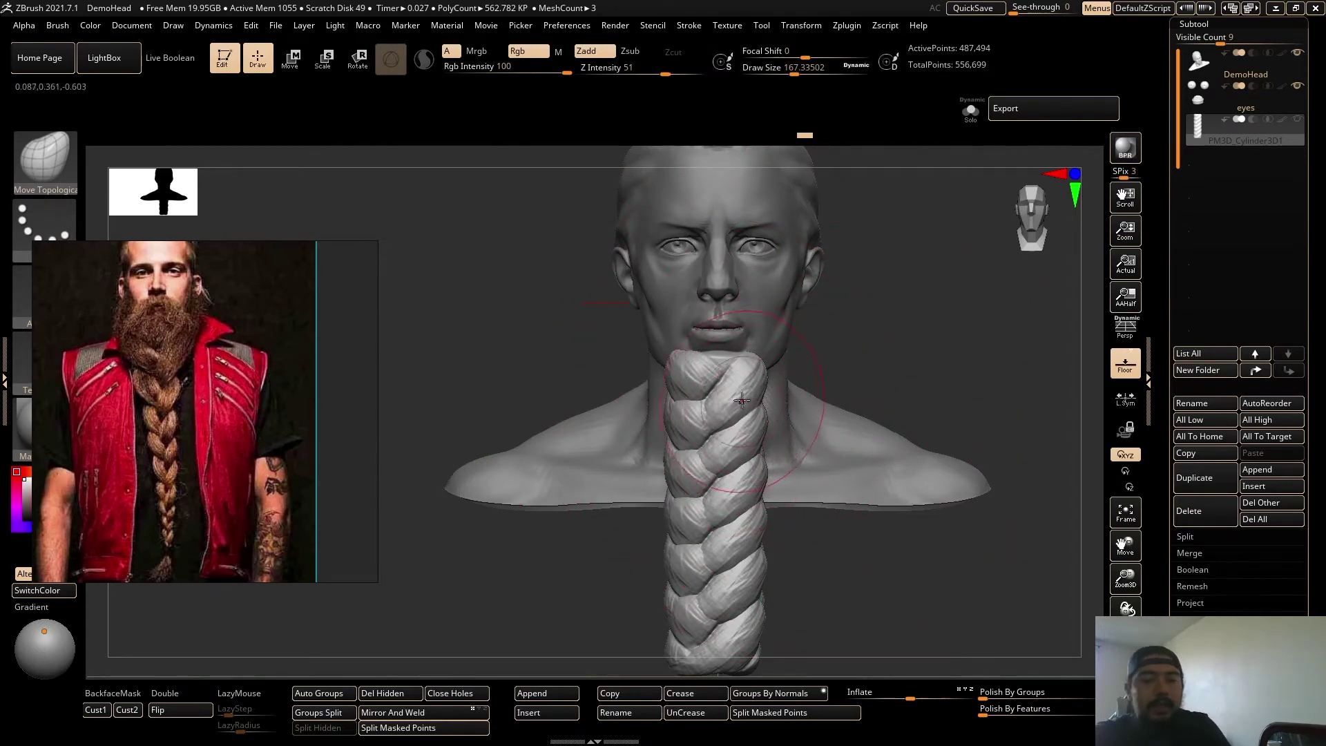
# Try pulling single strands of the braid outward with the Move Topological brush, undoing each test.
pyautogui.moveTo(742, 400); pyautogui.dragTo(773, 395)
pyautogui.hotkey('ctrl', 'z')
pyautogui.moveTo(740, 442); pyautogui.dragTo(774, 447)
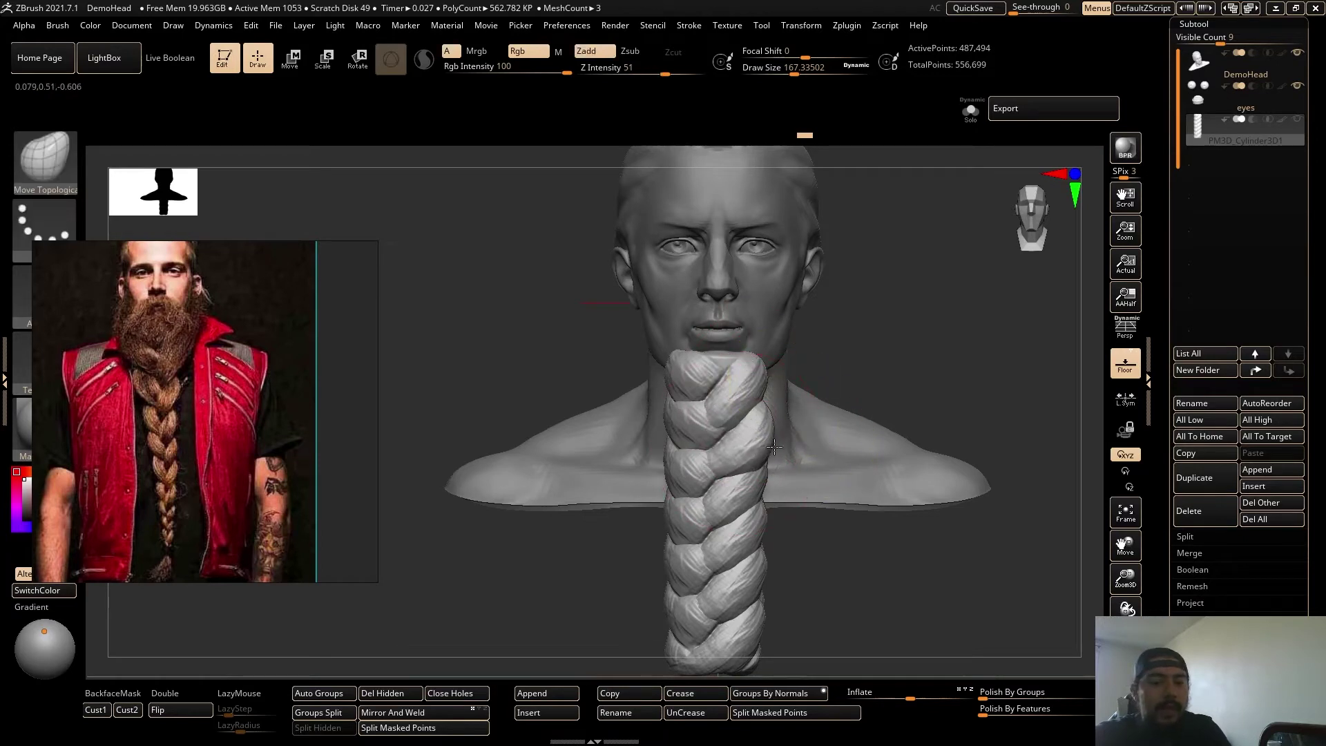
pyautogui.hotkey('ctrl', 'z')
pyautogui.hotkey('ctrl', 'z')
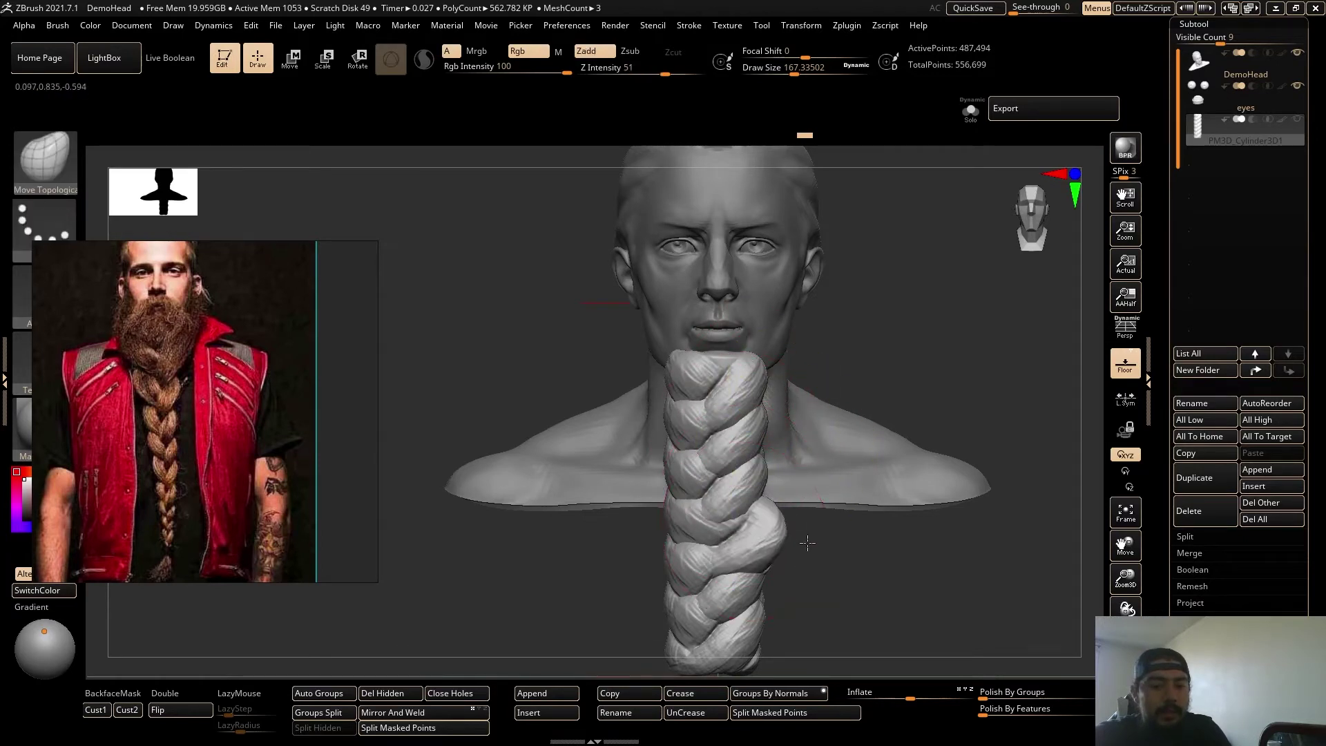
pyautogui.hotkey('ctrl', 'z')
pyautogui.moveTo(742, 487); pyautogui.dragTo(774, 476)
pyautogui.hotkey('ctrl', 'z')
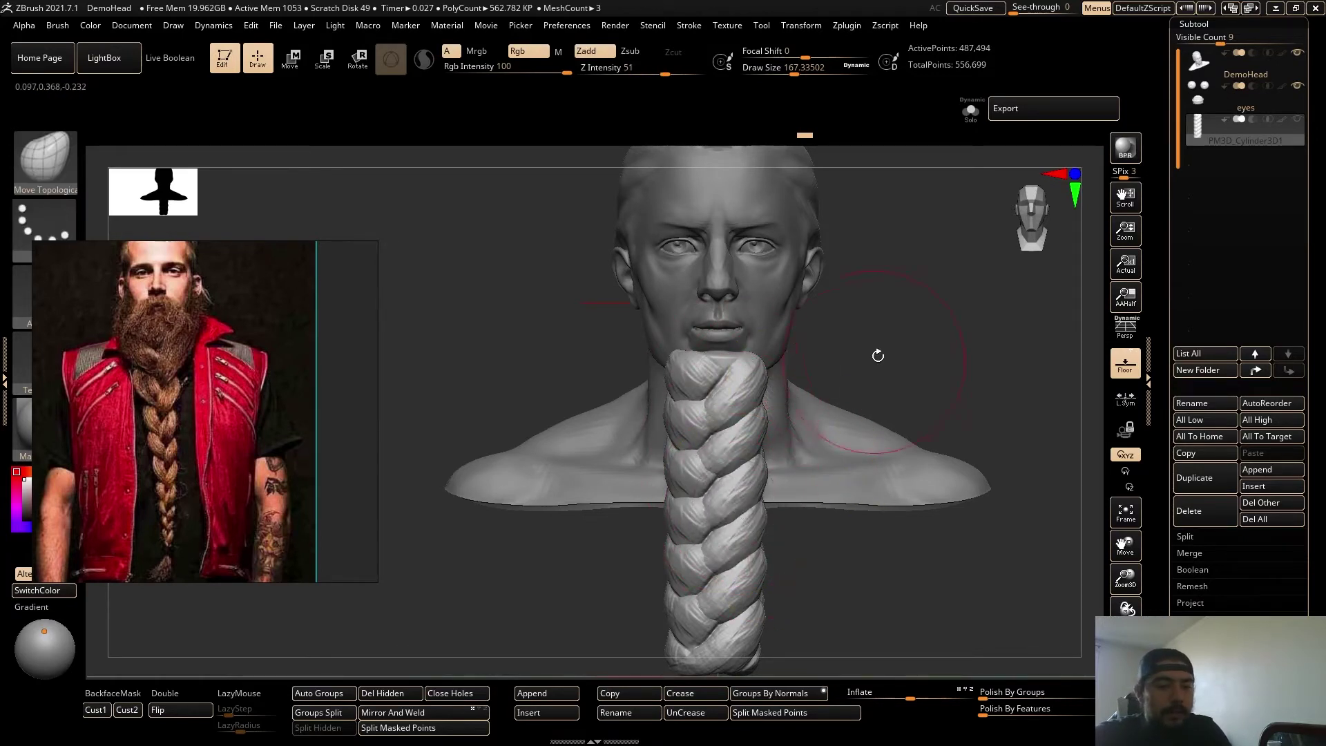
pyautogui.keyDown('alt'); pyautogui.moveTo(878, 355); pyautogui.dragTo(871, 432); pyautogui.keyUp('alt')
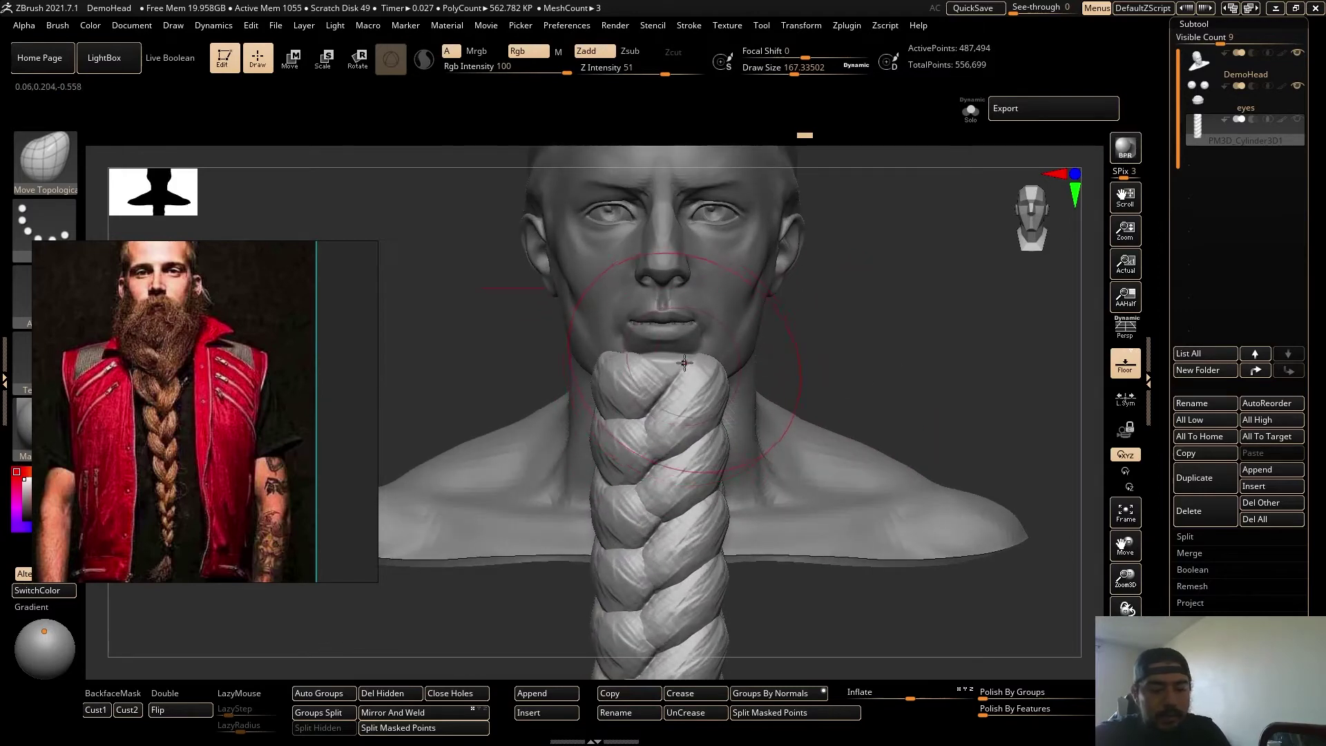
pyautogui.moveTo(860, 366)
pyautogui.mouseDown()
pyautogui.moveTo(853, 400)
pyautogui.moveTo(795, 404)
pyautogui.moveTo(725, 385)
pyautogui.moveTo(694, 429)
pyautogui.moveTo(763, 401)
pyautogui.moveTo(760, 384)
pyautogui.mouseUp()
pyautogui.hotkey('ctrl', 'z')
# Pull the braid's uppermost strands outward and up along both sides of the jaw, using draw sizes of about 140 and 101.
pyautogui.press('s')
pyautogui.moveTo(623, 396); pyautogui.dragTo(795, 391)
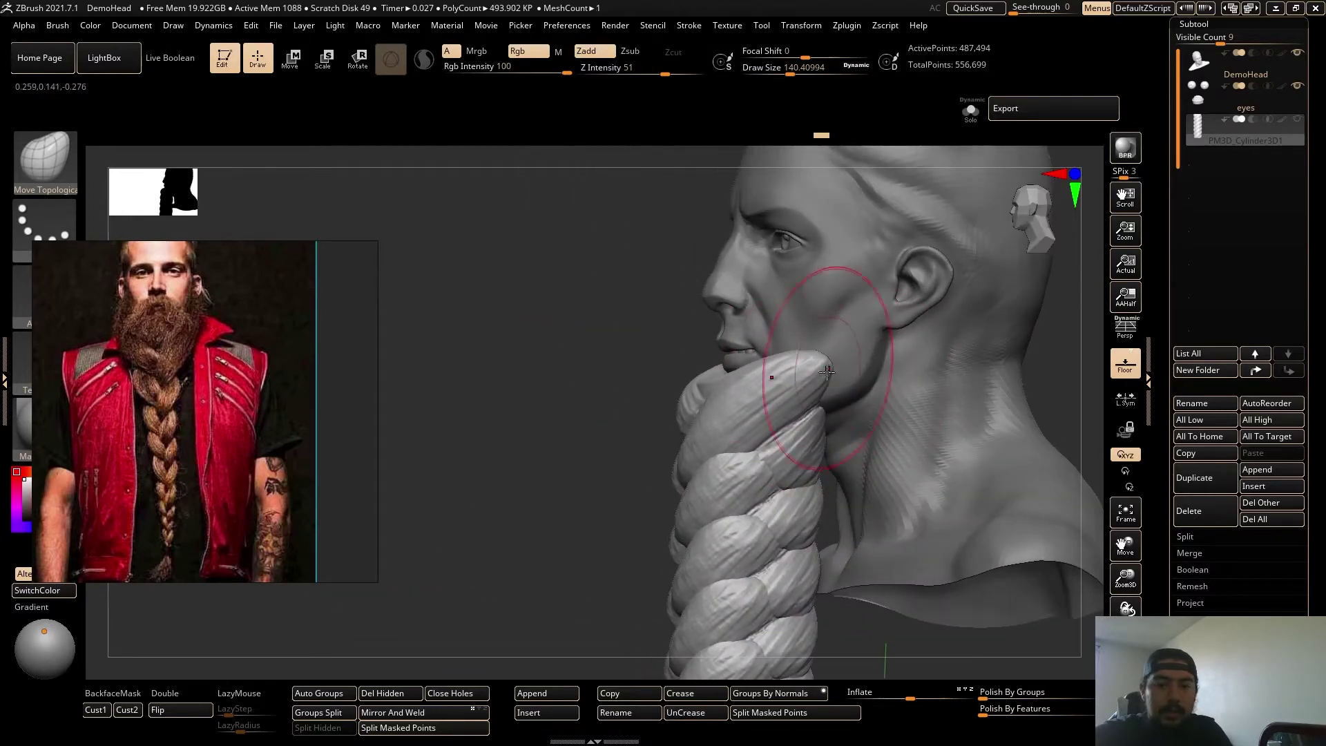
pyautogui.moveTo(626, 421); pyautogui.dragTo(660, 420)
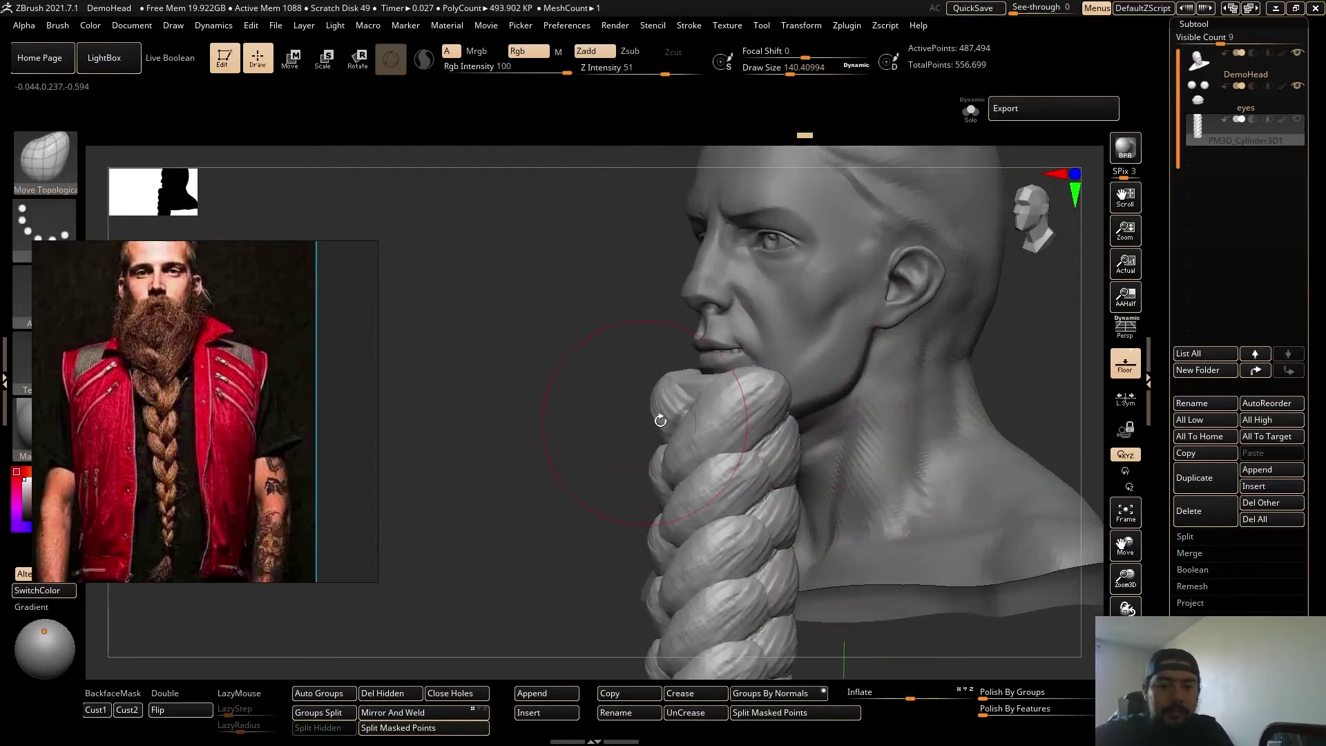
pyautogui.moveTo(803, 391); pyautogui.dragTo(798, 391)
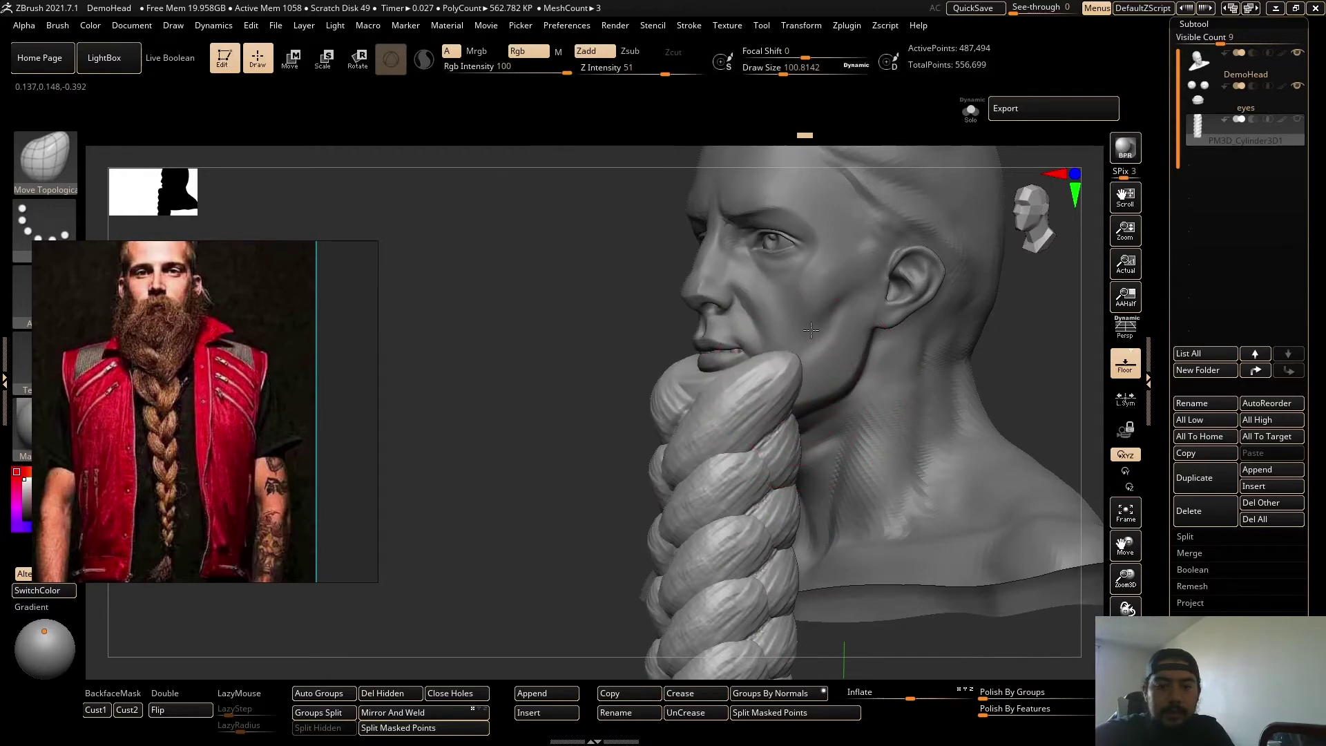
pyautogui.moveTo(587, 390); pyautogui.dragTo(698, 401)
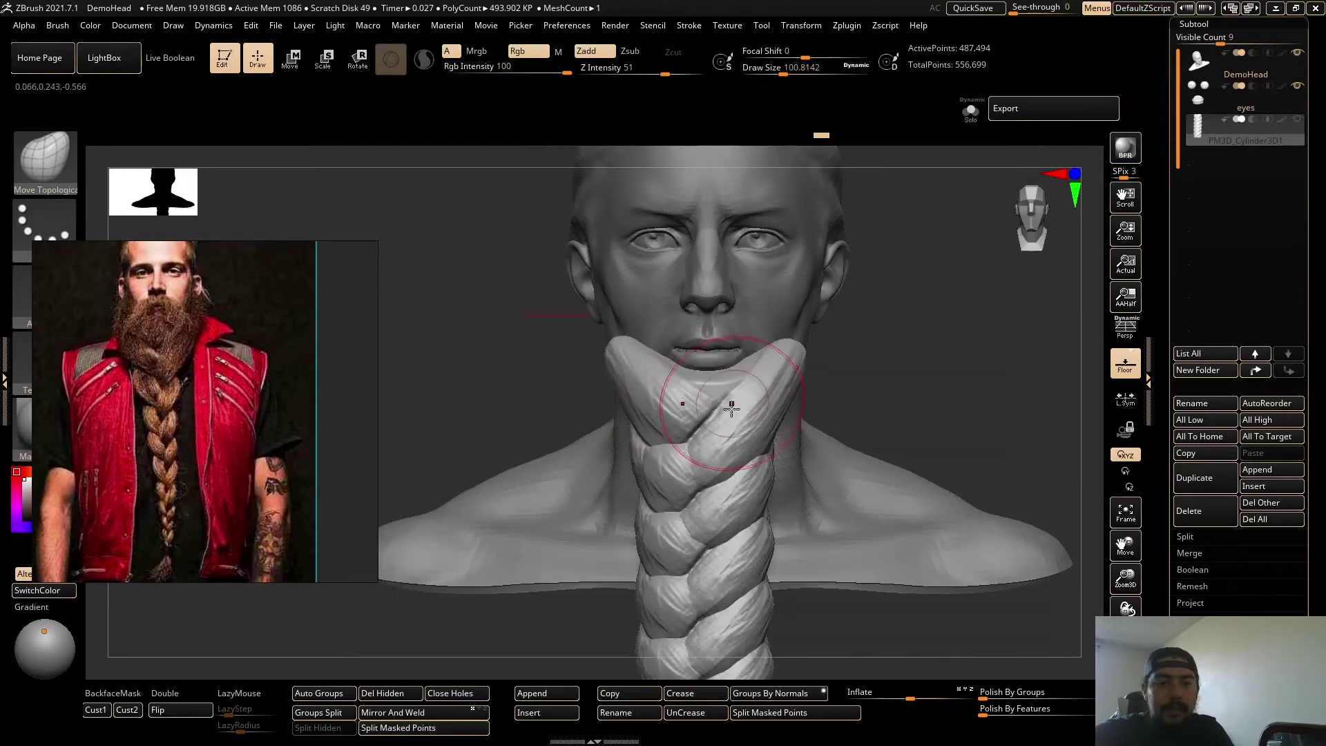
# Push the crossing strands below the lip back toward the chin with a draw size of about 154.
pyautogui.moveTo(895, 395); pyautogui.dragTo(843, 372)
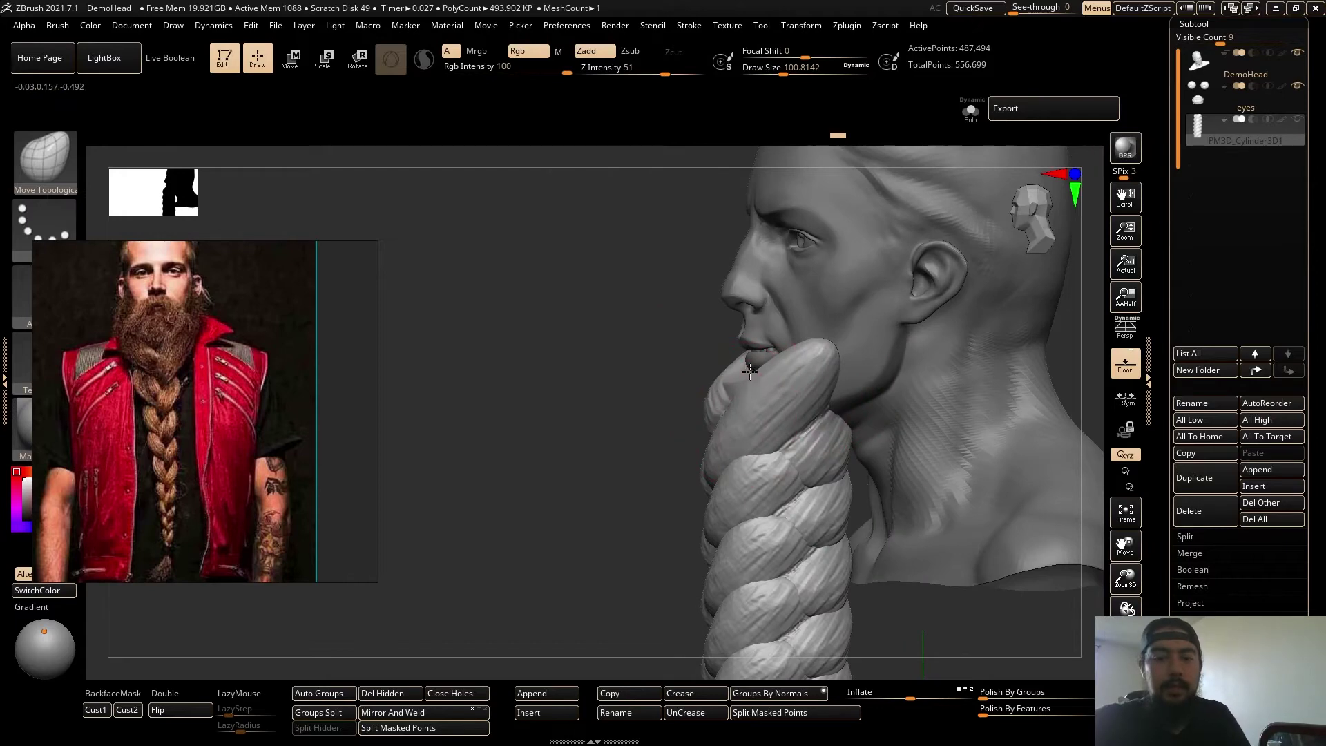
pyautogui.press('s')
pyautogui.moveTo(712, 380); pyautogui.dragTo(720, 381)
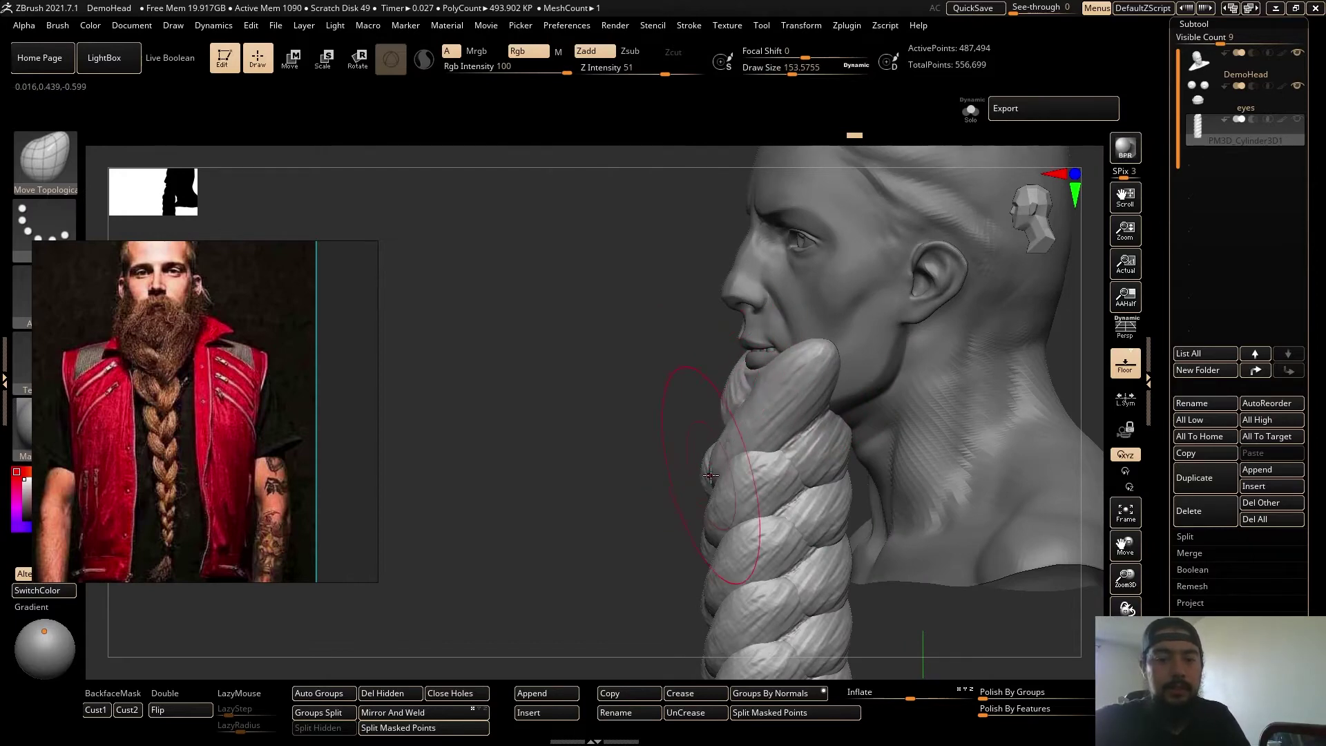
pyautogui.press('s')
pyautogui.moveTo(694, 463); pyautogui.dragTo(709, 462)
# Pull the outer end of the uppermost strand back along the jaw with a draw size of about 192.
pyautogui.moveTo(631, 430)
pyautogui.mouseDown()
pyautogui.moveTo(702, 420)
pyautogui.moveTo(626, 433)
pyautogui.mouseUp()
pyautogui.press('s')
pyautogui.moveTo(789, 364); pyautogui.dragTo(781, 364)
pyautogui.keyDown('alt'); pyautogui.moveTo(640, 387); pyautogui.dragTo(487, 367); pyautogui.keyUp('alt')
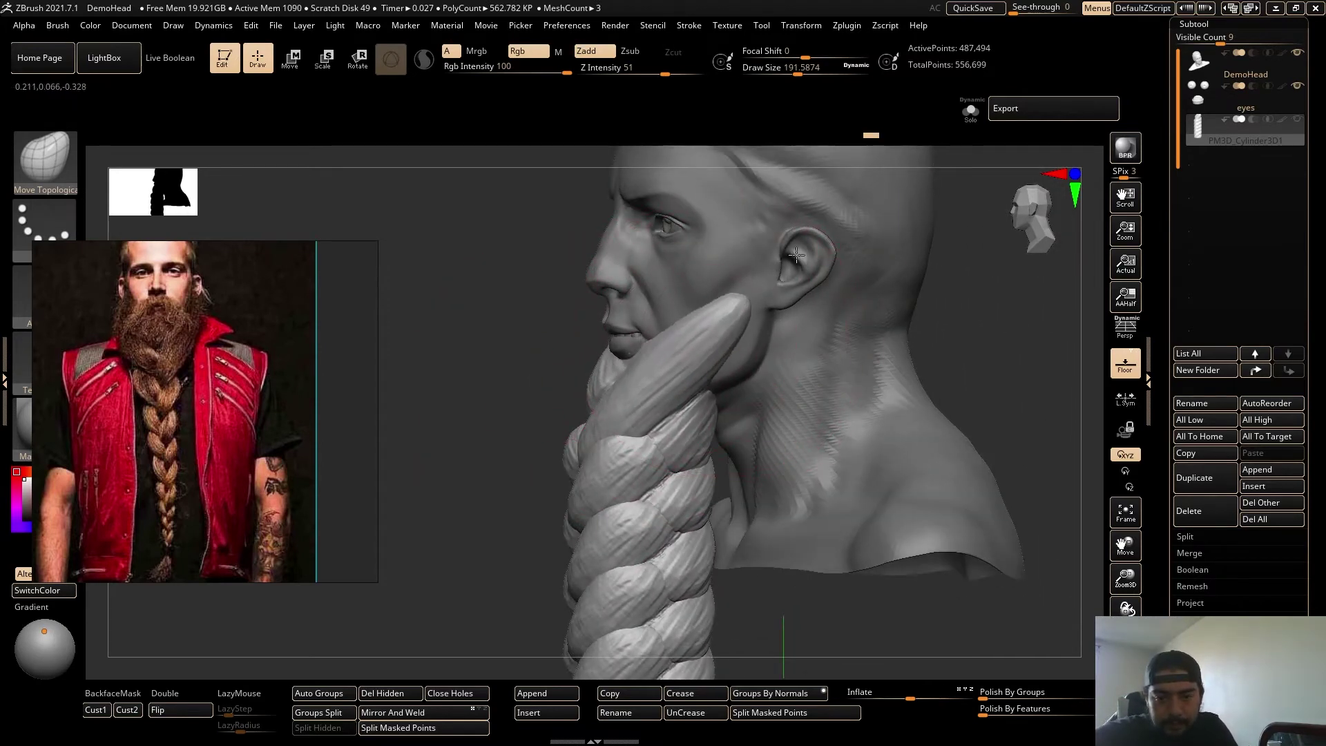
# Stretch the tip of the uppermost strand up toward the earlobe with a draw size of about 177.
pyautogui.moveTo(798, 240); pyautogui.dragTo(808, 234)
pyautogui.press('s')
pyautogui.moveTo(731, 320); pyautogui.dragTo(726, 320)
pyautogui.moveTo(686, 347)
pyautogui.mouseDown()
pyautogui.moveTo(714, 353)
pyautogui.moveTo(745, 255)
pyautogui.mouseUp()
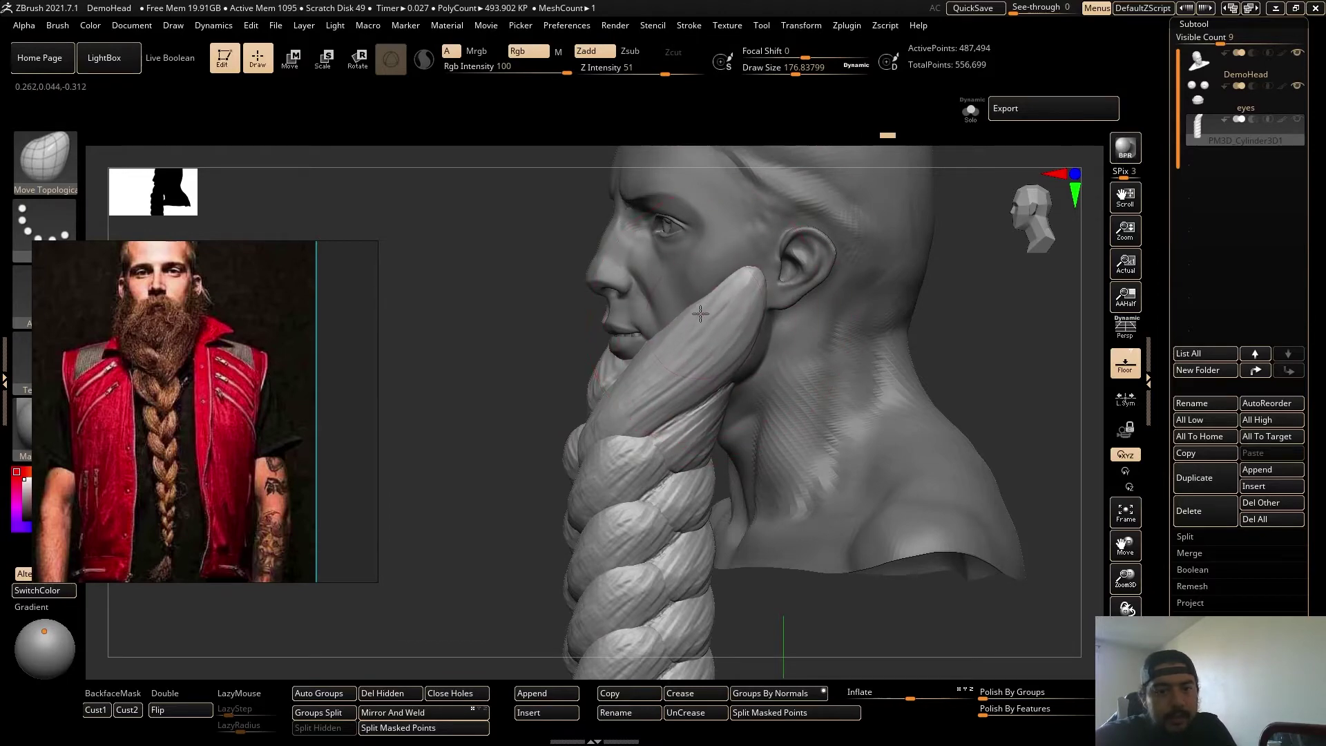
pyautogui.keyDown('shift'); pyautogui.moveTo(504, 376); pyautogui.dragTo(567, 377); pyautogui.keyUp('shift')
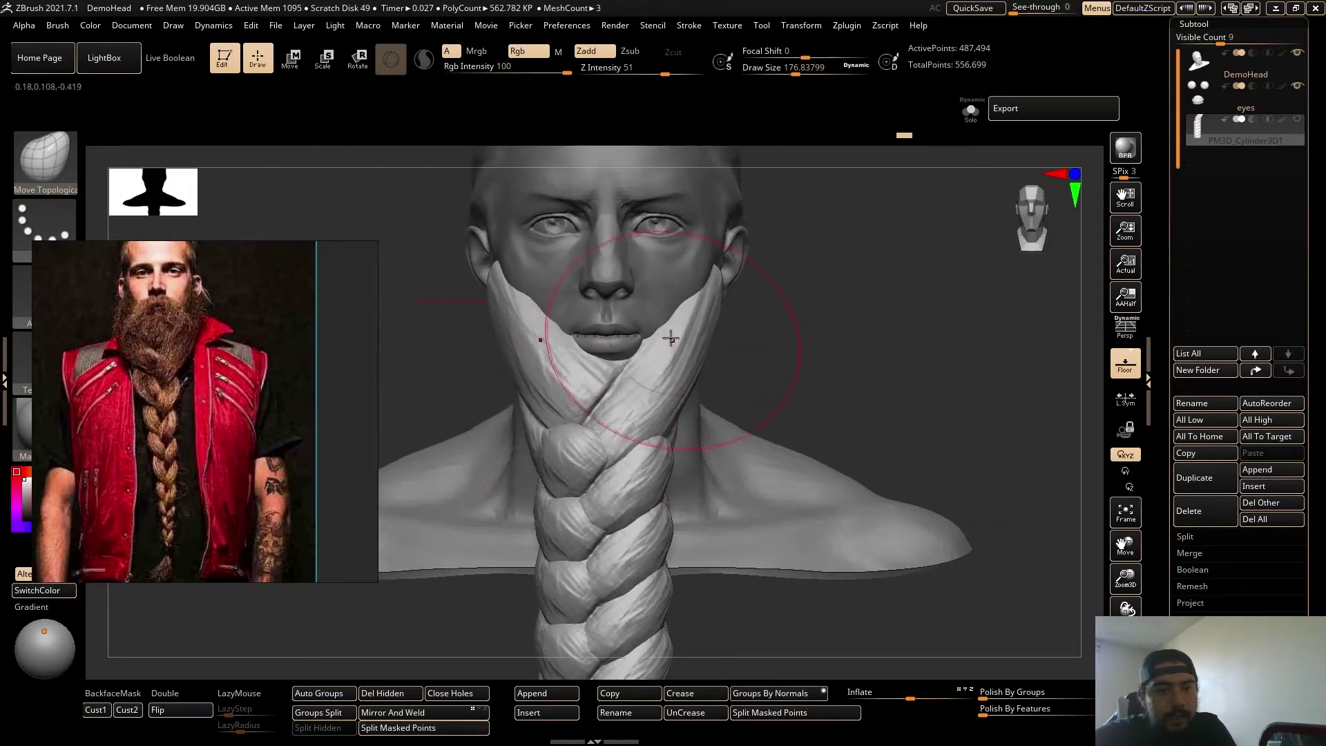
# Refine the upper strands along the underside of the jaw from the side, using a draw size of about 120.
pyautogui.moveTo(843, 346); pyautogui.dragTo(619, 336)
pyautogui.press('s')
pyautogui.moveTo(626, 343); pyautogui.dragTo(617, 331)
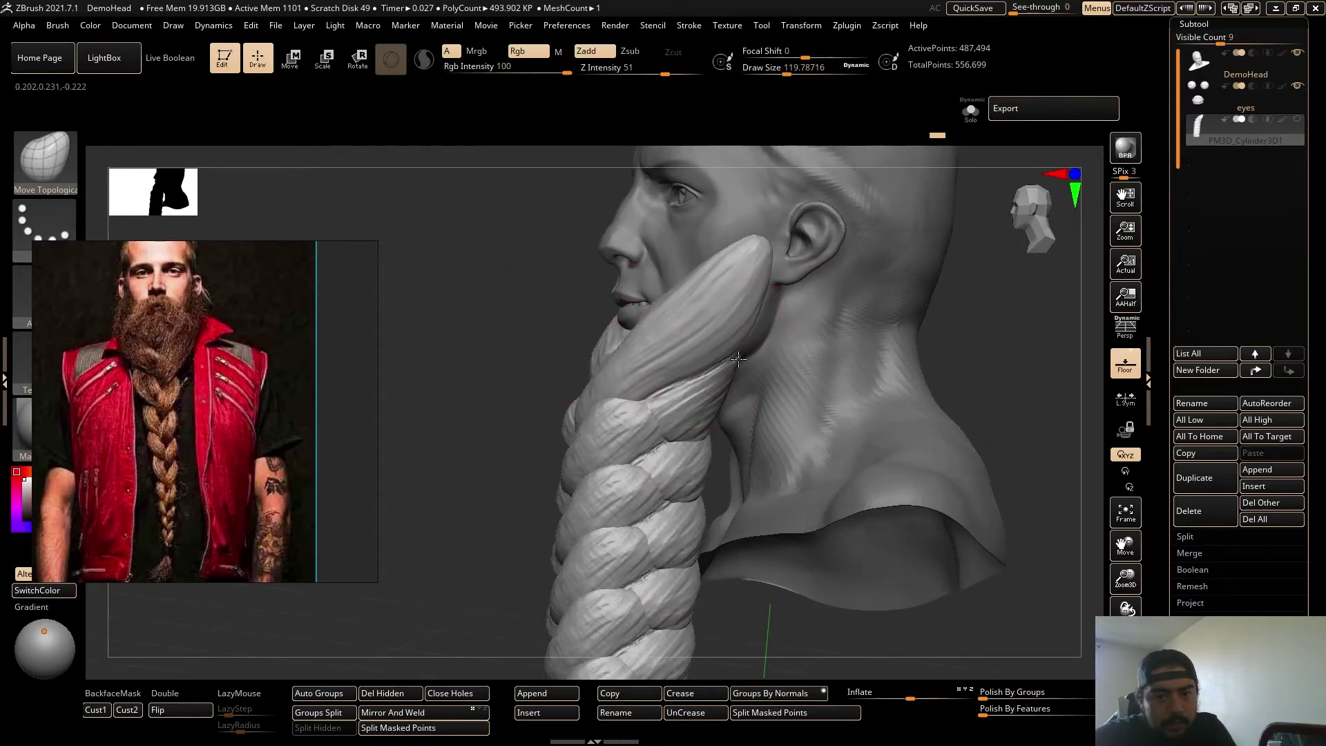
pyautogui.moveTo(508, 357); pyautogui.dragTo(611, 343)
pyautogui.moveTo(498, 323); pyautogui.dragTo(583, 335)
pyautogui.moveTo(890, 340); pyautogui.dragTo(696, 358)
pyautogui.keyDown('shift'); pyautogui.moveTo(927, 339); pyautogui.dragTo(981, 340); pyautogui.keyUp('shift')
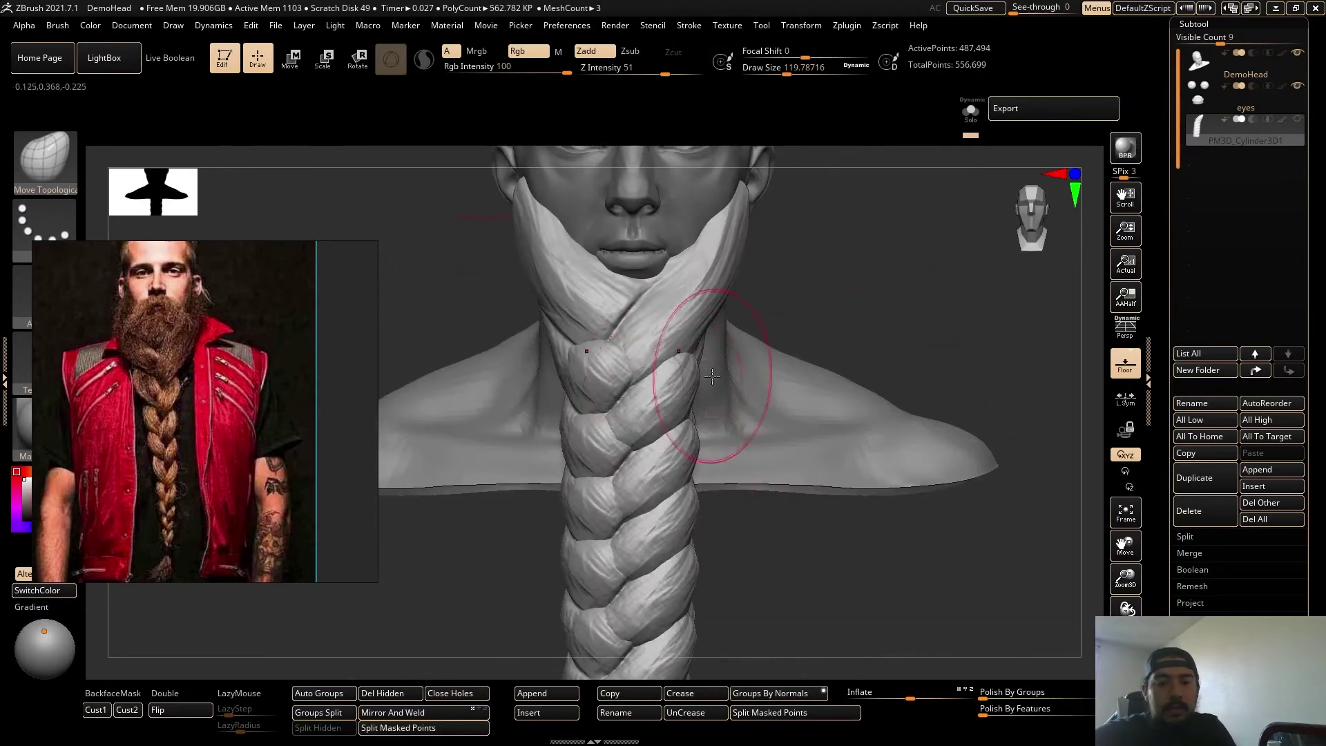
# Pull the second strand on the character's right side outward and up beneath the jaw strand, at a draw size of about 97.
pyautogui.moveTo(832, 317); pyautogui.dragTo(765, 367)
pyautogui.moveTo(594, 366)
pyautogui.mouseDown()
pyautogui.moveTo(701, 365)
pyautogui.moveTo(725, 349)
pyautogui.mouseUp()
pyautogui.moveTo(497, 359); pyautogui.dragTo(601, 362)
pyautogui.moveTo(994, 332); pyautogui.dragTo(719, 358)
pyautogui.moveTo(719, 357); pyautogui.dragTo(590, 343, button='right')
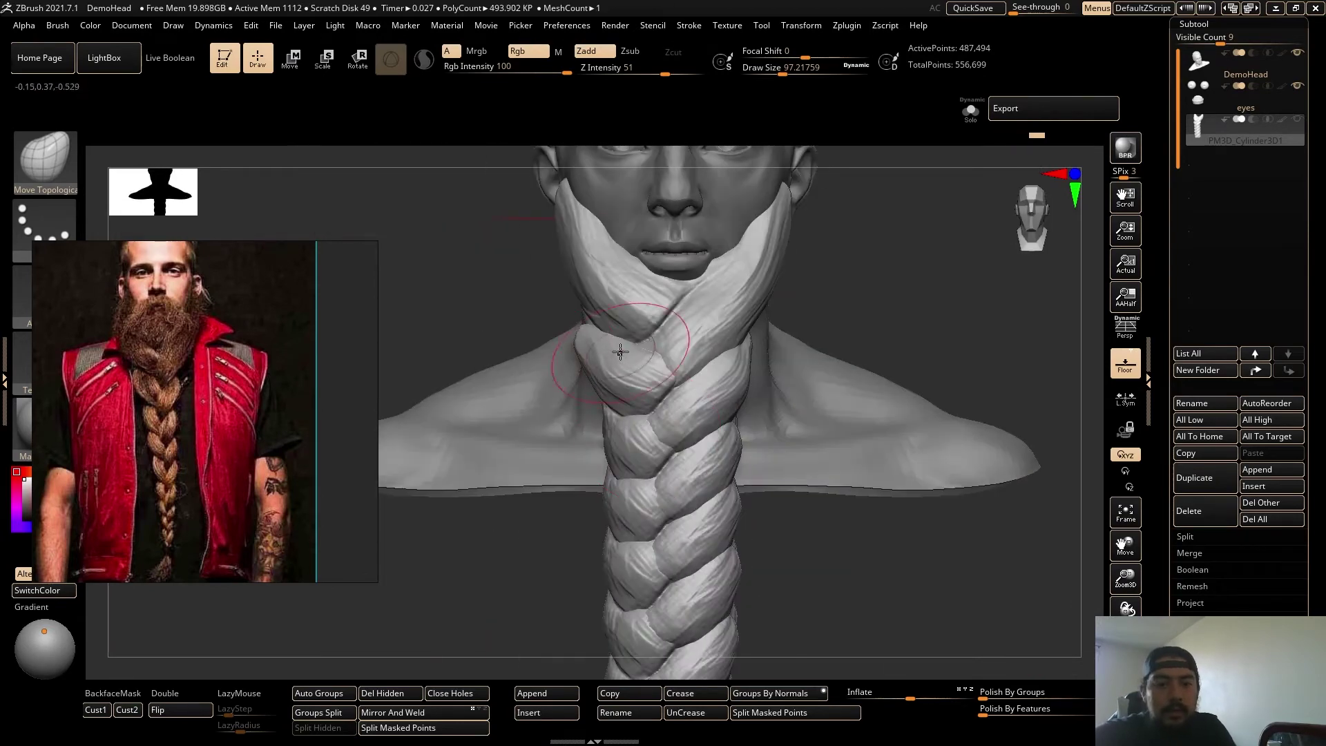
pyautogui.moveTo(548, 562); pyautogui.dragTo(574, 386, button='right')
pyautogui.moveTo(676, 366)
pyautogui.mouseDown(button='right')
pyautogui.moveTo(485, 438)
pyautogui.moveTo(852, 387)
pyautogui.moveTo(842, 355)
pyautogui.moveTo(783, 364)
pyautogui.moveTo(773, 393)
pyautogui.moveTo(636, 407)
pyautogui.moveTo(608, 442)
pyautogui.moveTo(584, 527)
pyautogui.mouseUp(button='right')
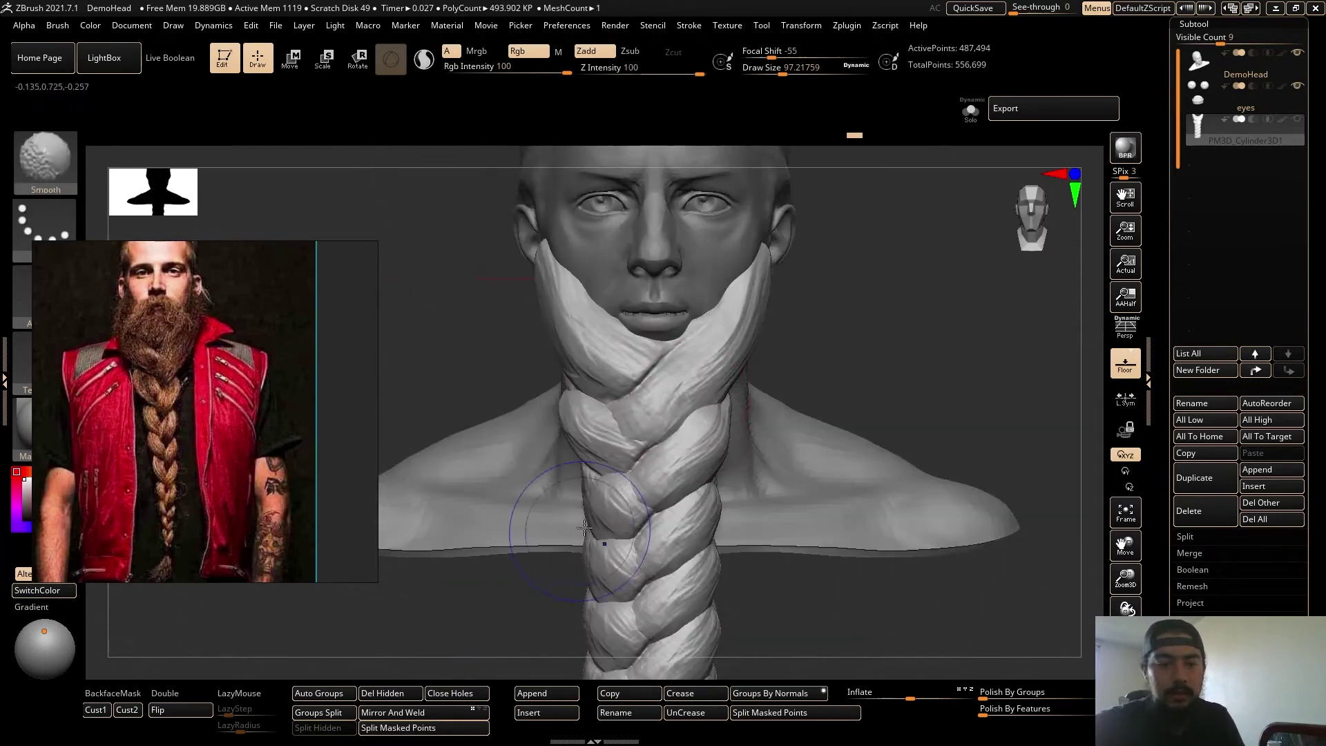
# Smooth and adjust the outer part of the second strand on the character's right side.
pyautogui.press('shift')
pyautogui.moveTo(596, 412); pyautogui.dragTo(582, 418)
pyautogui.moveTo(581, 439)
pyautogui.mouseDown(button='right')
pyautogui.moveTo(625, 435)
pyautogui.moveTo(579, 404)
pyautogui.mouseUp(button='right')
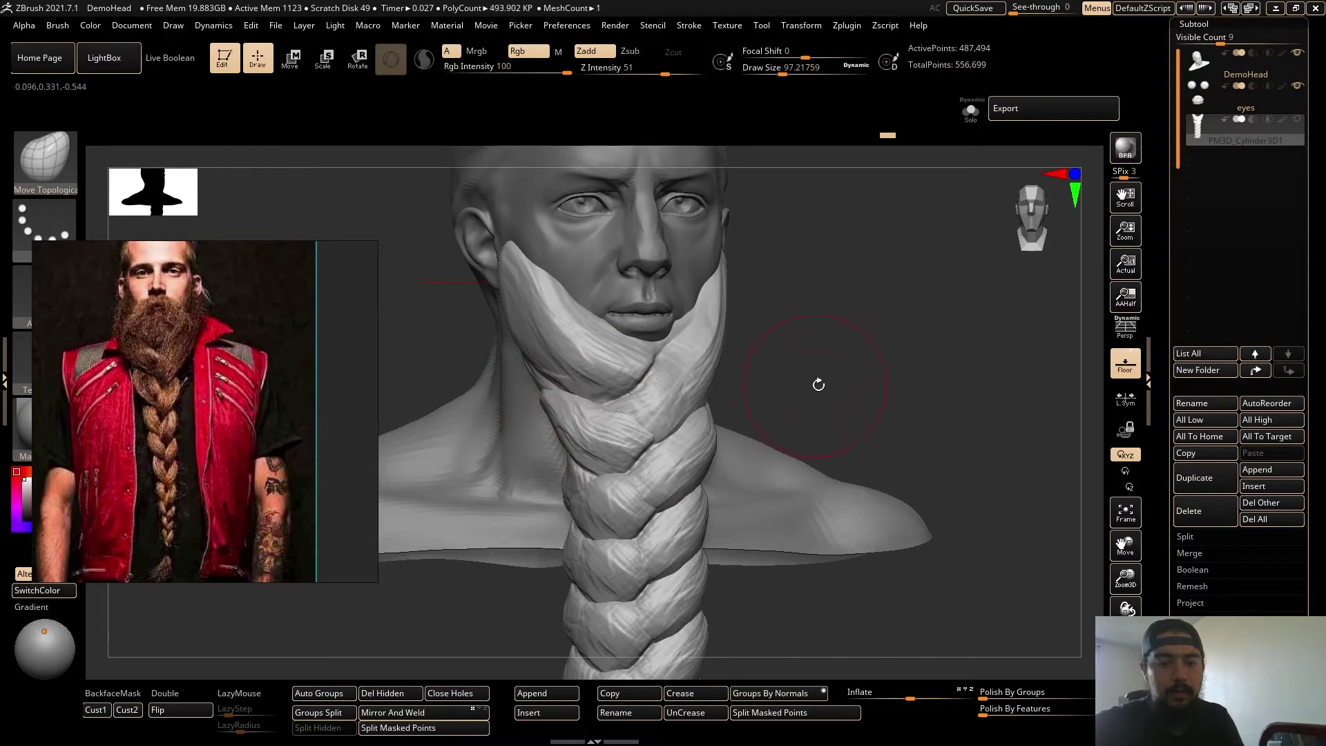
pyautogui.moveTo(818, 384)
pyautogui.mouseDown(button='right')
pyautogui.moveTo(615, 418)
pyautogui.moveTo(654, 394)
pyautogui.mouseUp(button='right')
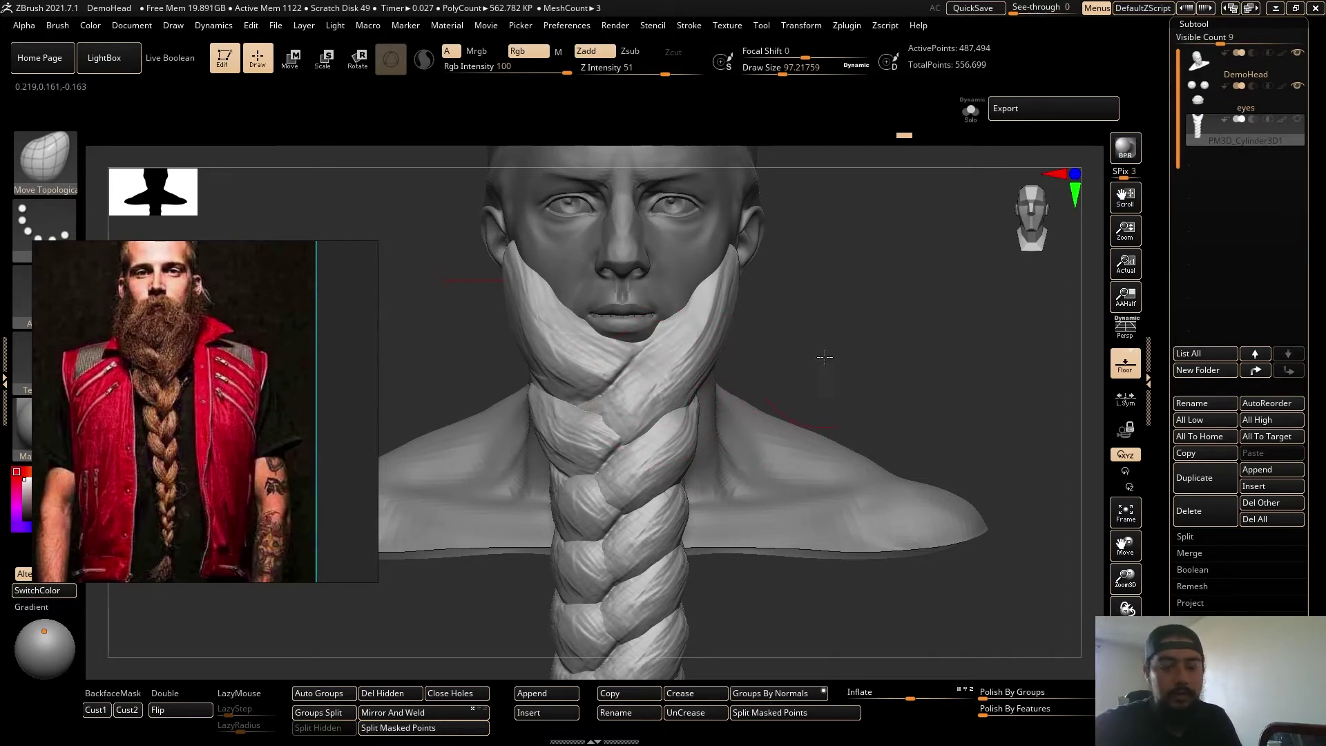
pyautogui.moveTo(824, 357); pyautogui.dragTo(834, 359, button='right')
# Choose the Move brush and try pulling the crossing strand forward below the chin.
pyautogui.press('b')
pyautogui.press('m')
pyautogui.press('v')
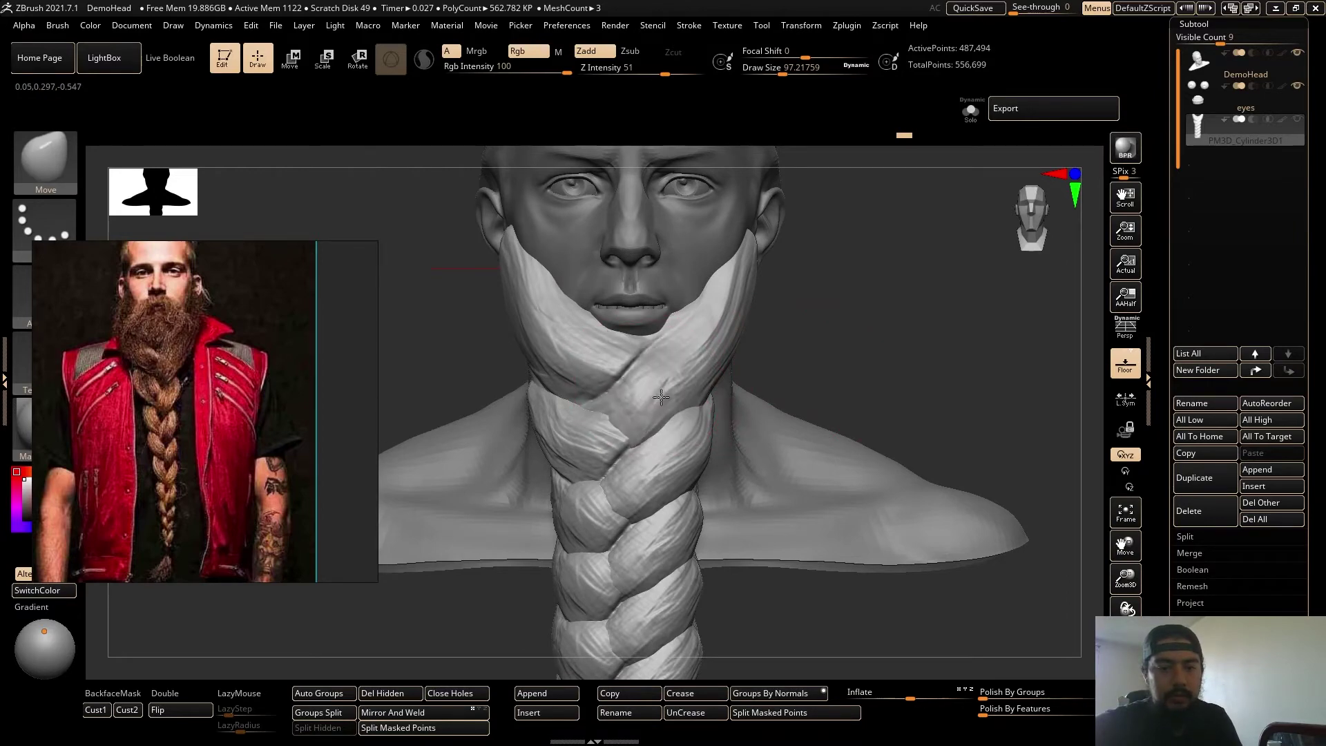
pyautogui.moveTo(661, 397); pyautogui.dragTo(663, 382, button='right')
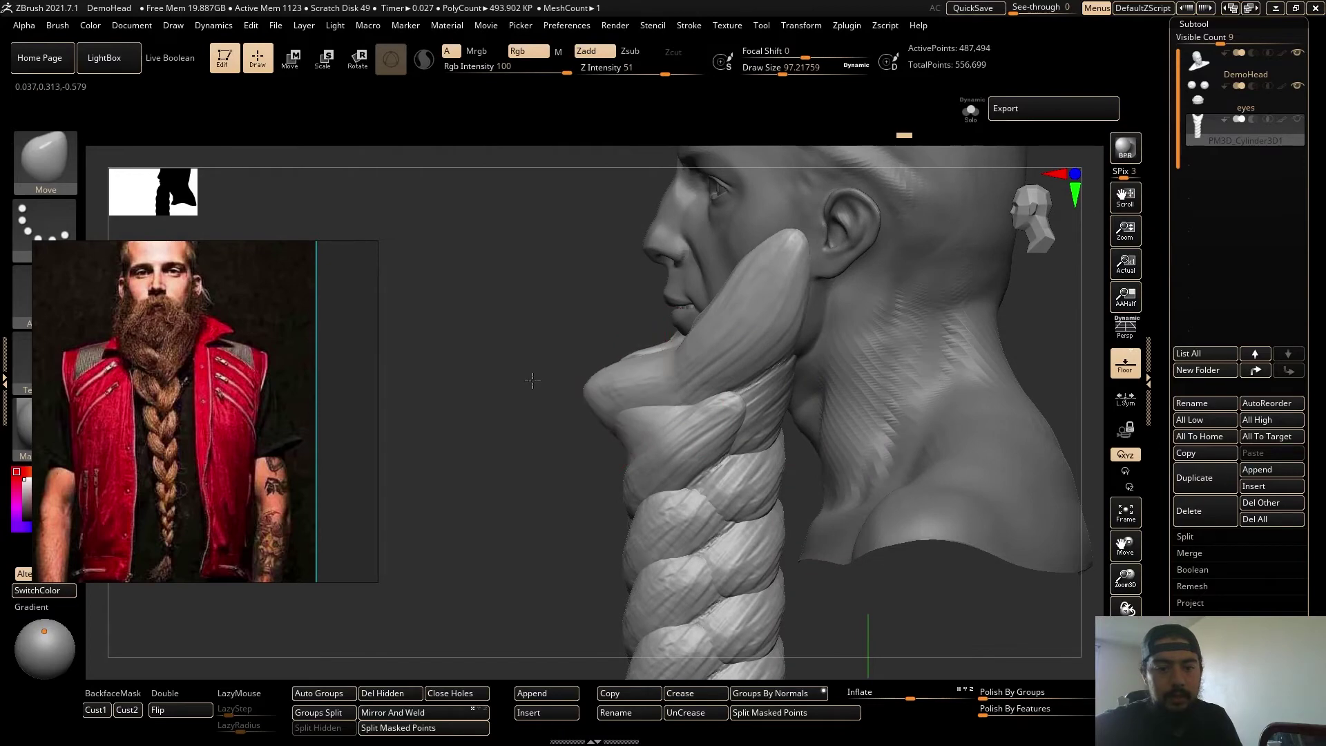
pyautogui.moveTo(533, 379); pyautogui.dragTo(663, 408, button='right')
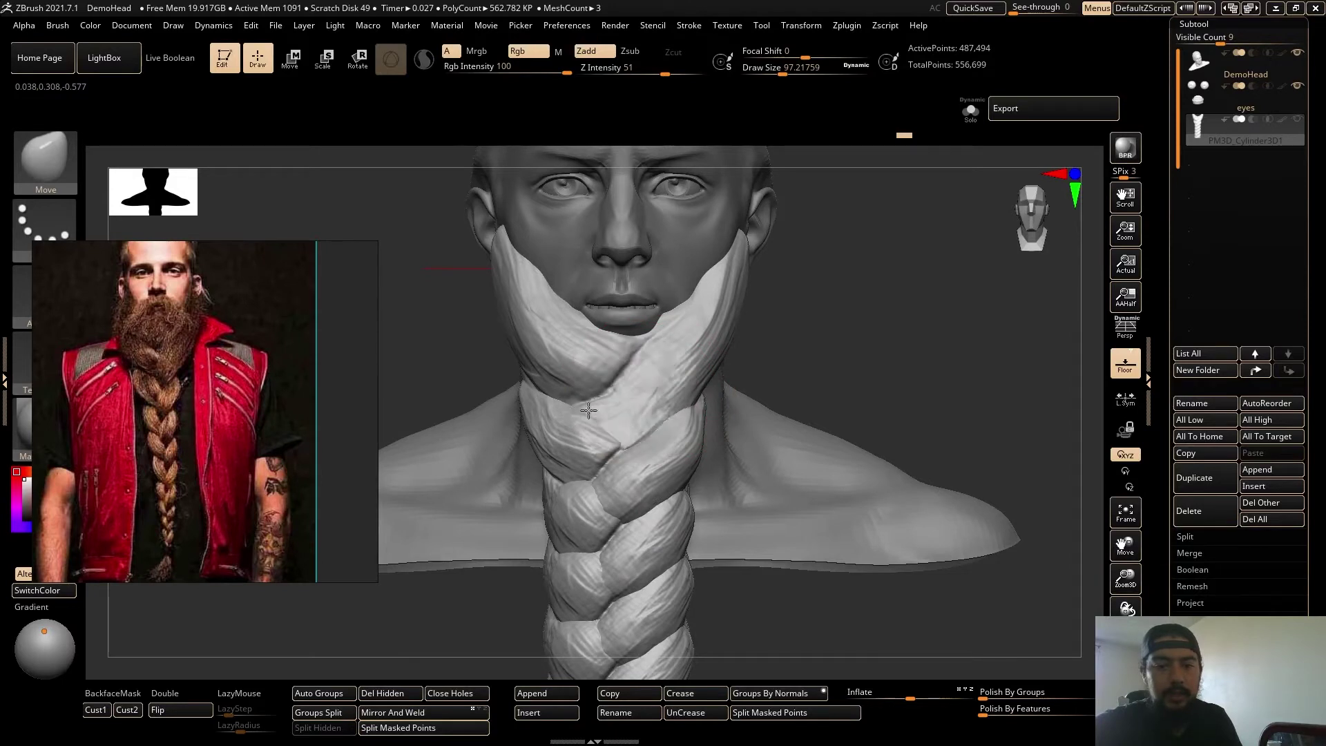
# Try shifting the strand crossing and bulging the jaw strand on the character's left side outward, undoing each test.
pyautogui.moveTo(589, 411)
pyautogui.mouseDown()
pyautogui.moveTo(567, 414)
pyautogui.moveTo(611, 401)
pyautogui.moveTo(565, 414)
pyautogui.moveTo(650, 383)
pyautogui.moveTo(673, 397)
pyautogui.moveTo(643, 387)
pyautogui.moveTo(621, 401)
pyautogui.moveTo(650, 384)
pyautogui.moveTo(663, 392)
pyautogui.moveTo(608, 414)
pyautogui.moveTo(678, 417)
pyautogui.mouseUp()
pyautogui.moveTo(733, 312)
pyautogui.mouseDown()
pyautogui.moveTo(737, 297)
pyautogui.moveTo(764, 317)
pyautogui.mouseUp()
pyautogui.hotkey('ctrl', 'z')
pyautogui.hotkey('ctrl', 'shift', 'z')
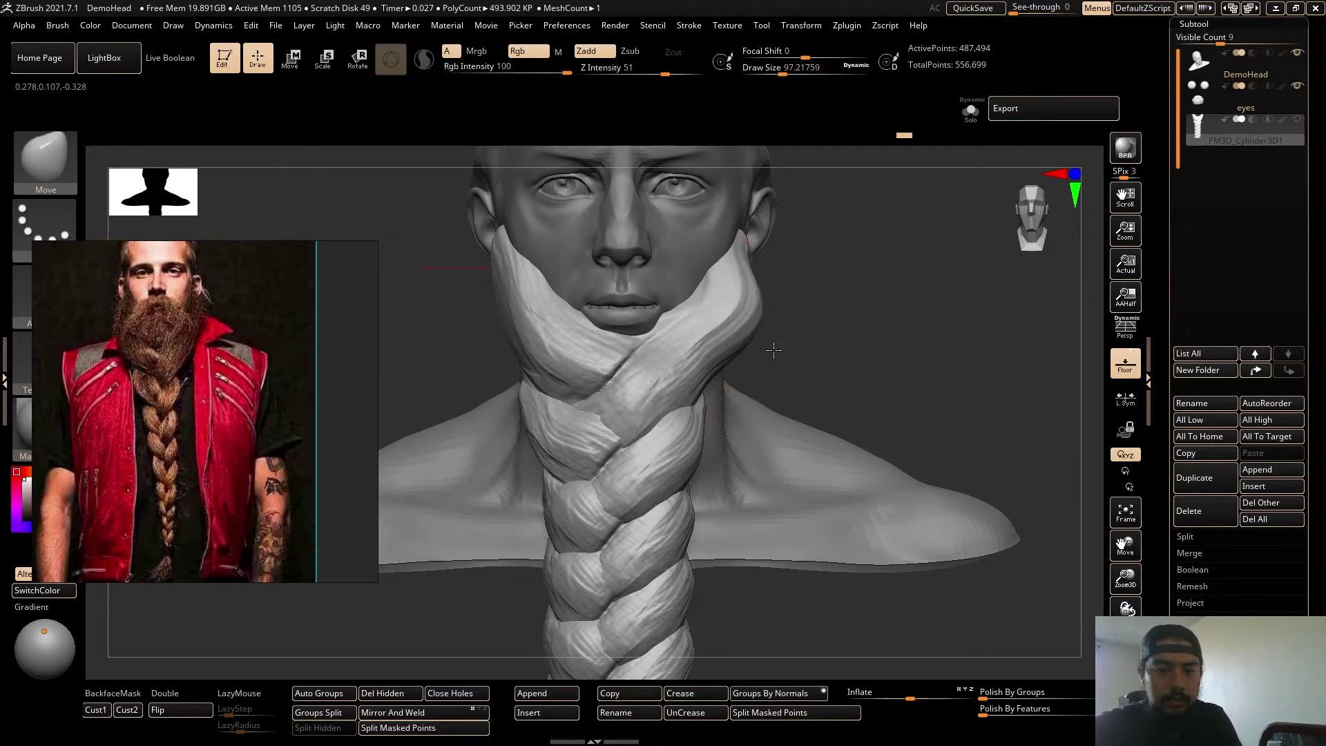
pyautogui.hotkey('ctrl', 'z')
pyautogui.moveTo(642, 385)
pyautogui.keyDown('alt'); pyautogui.mouseDown()
pyautogui.moveTo(615, 388)
pyautogui.moveTo(625, 397)
pyautogui.moveTo(600, 419)
pyautogui.moveTo(615, 413)
pyautogui.mouseUp(); pyautogui.keyUp('alt')
pyautogui.hotkey('ctrl', 'z')
# Switch to the Move Topological brush and tuck the second strand's inner end under the crossing, with draw sizes of about 71 and 74.
pyautogui.press('s')
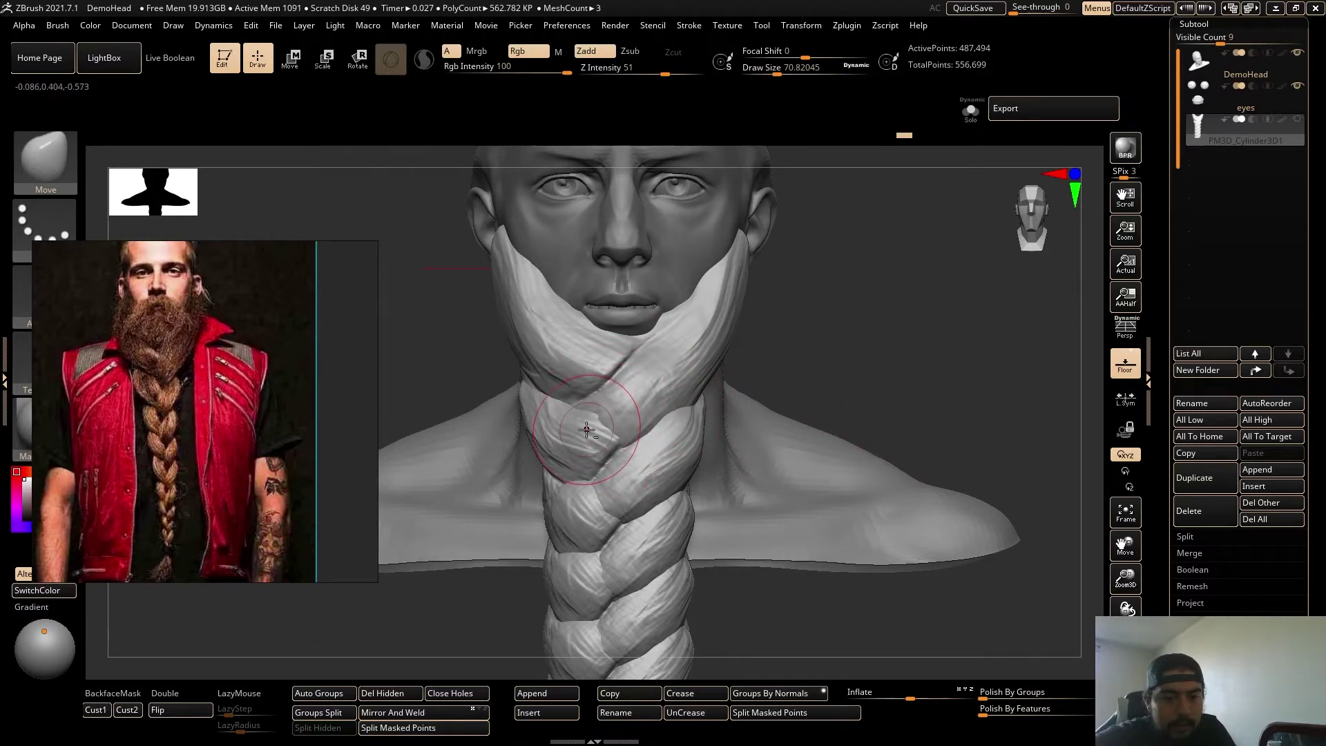
pyautogui.press('b')
pyautogui.press('m')
pyautogui.press('t')
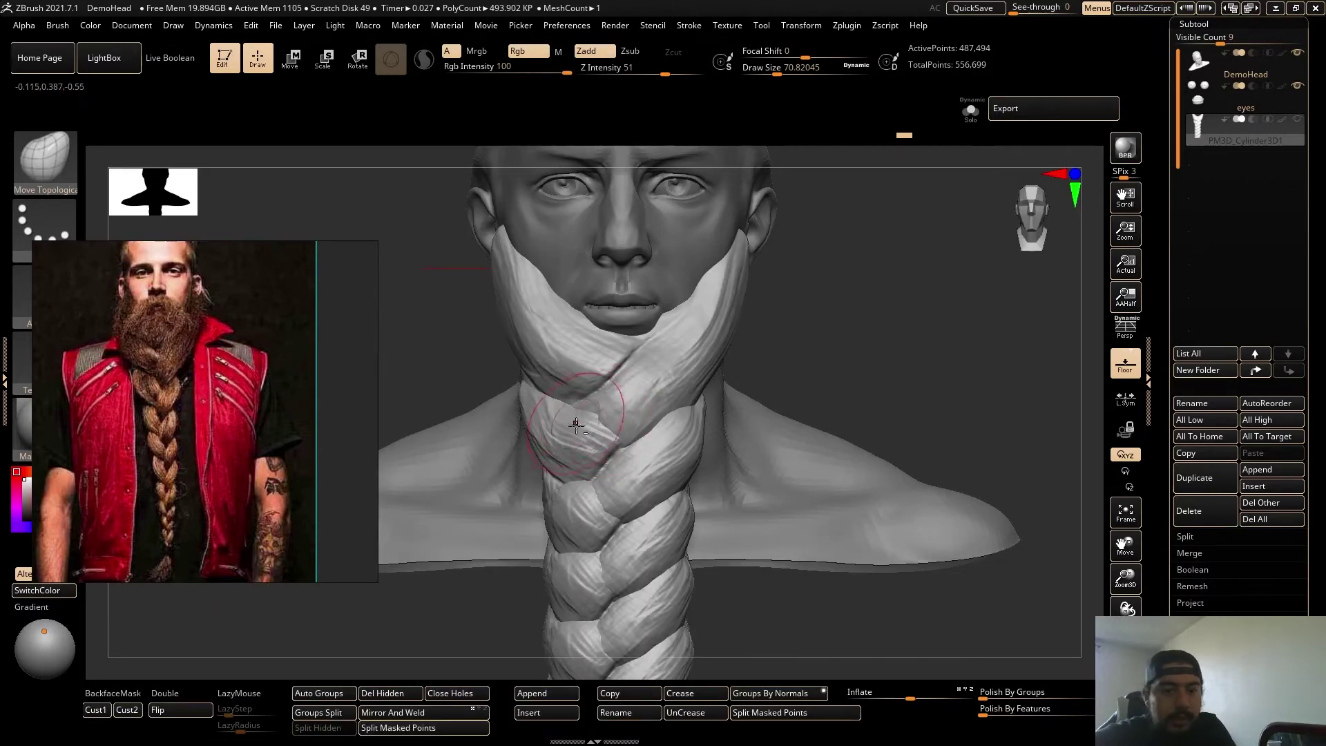
pyautogui.moveTo(576, 425)
pyautogui.mouseDown()
pyautogui.moveTo(558, 428)
pyautogui.moveTo(593, 450)
pyautogui.moveTo(584, 429)
pyautogui.mouseUp()
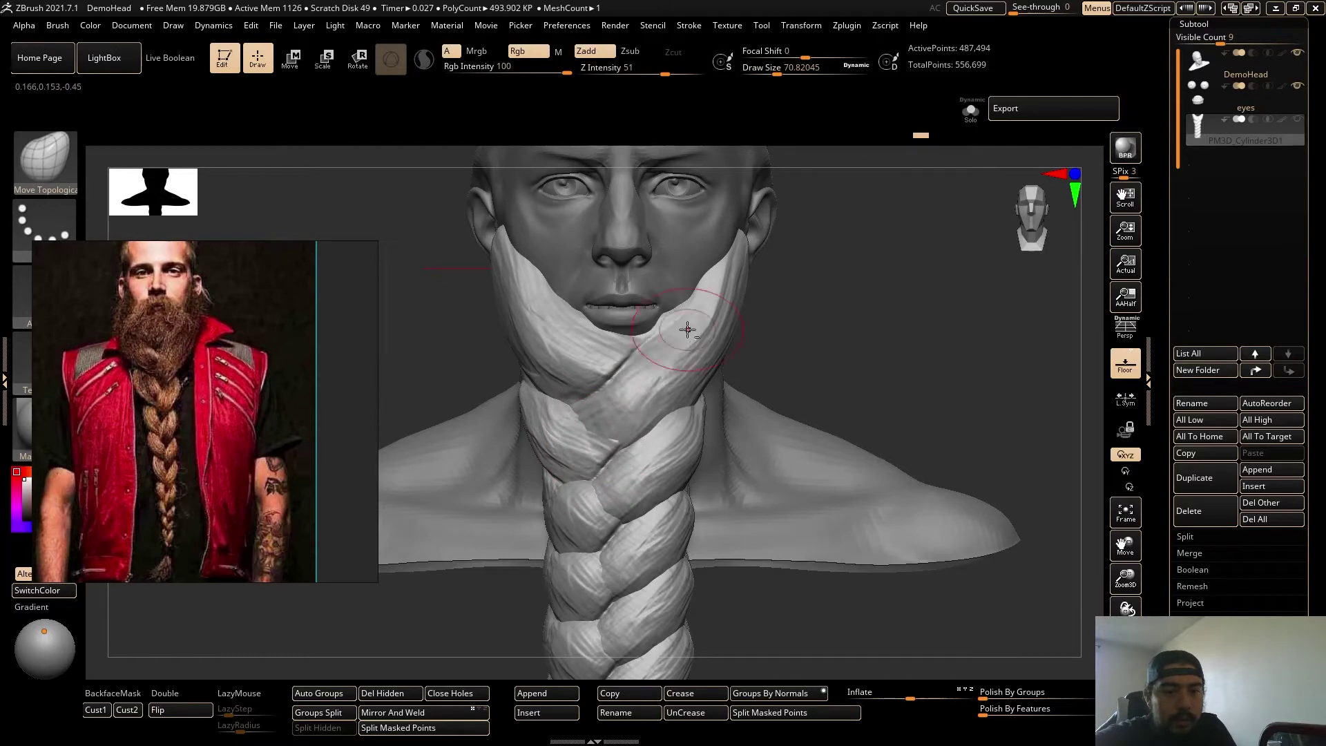
pyautogui.moveTo(687, 330); pyautogui.dragTo(760, 339, button='right')
pyautogui.moveTo(661, 460); pyautogui.dragTo(656, 449)
pyautogui.keyDown('shift'); pyautogui.moveTo(683, 414); pyautogui.dragTo(607, 393, button='right'); pyautogui.keyUp('shift')
pyautogui.moveTo(649, 452); pyautogui.dragTo(639, 444)
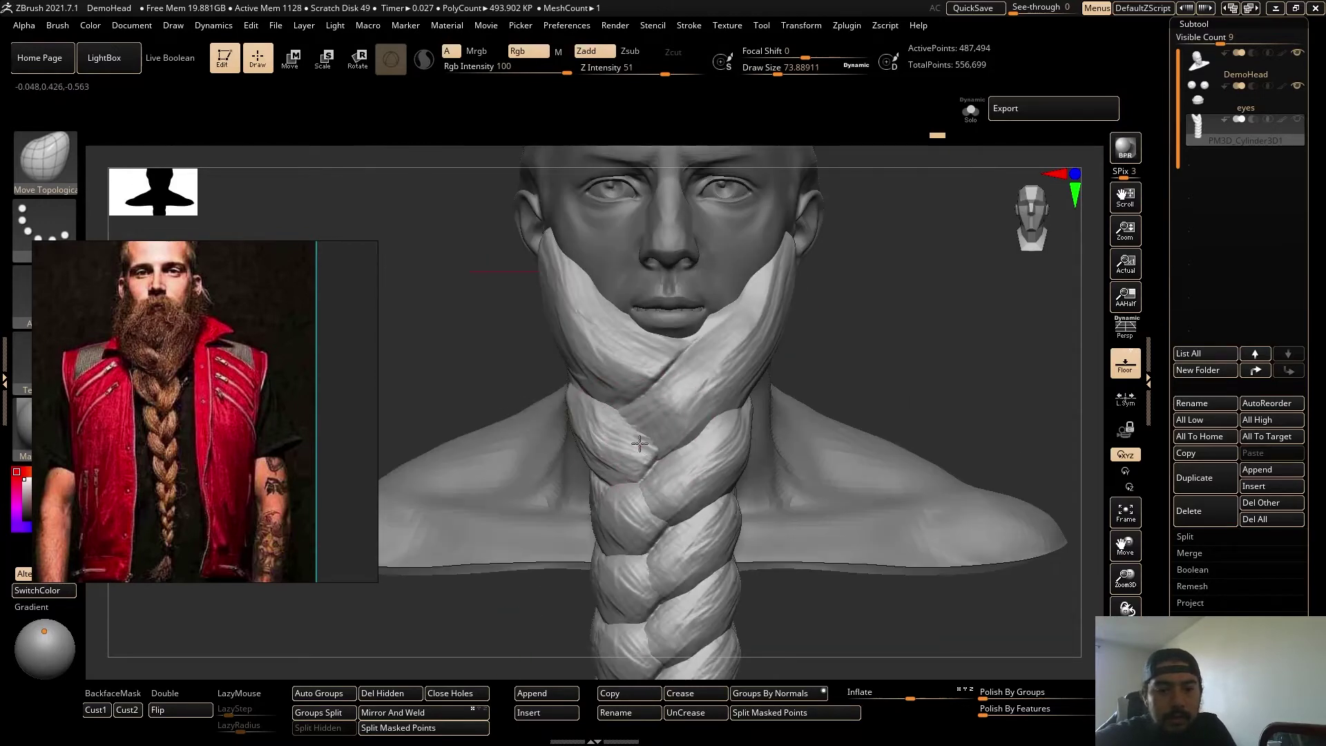
# Stretch the second strand on the character's left side up and back beneath the jaw strand, at a draw size of about 74.
pyautogui.moveTo(802, 433); pyautogui.dragTo(743, 419)
pyautogui.moveTo(987, 314); pyautogui.dragTo(790, 410)
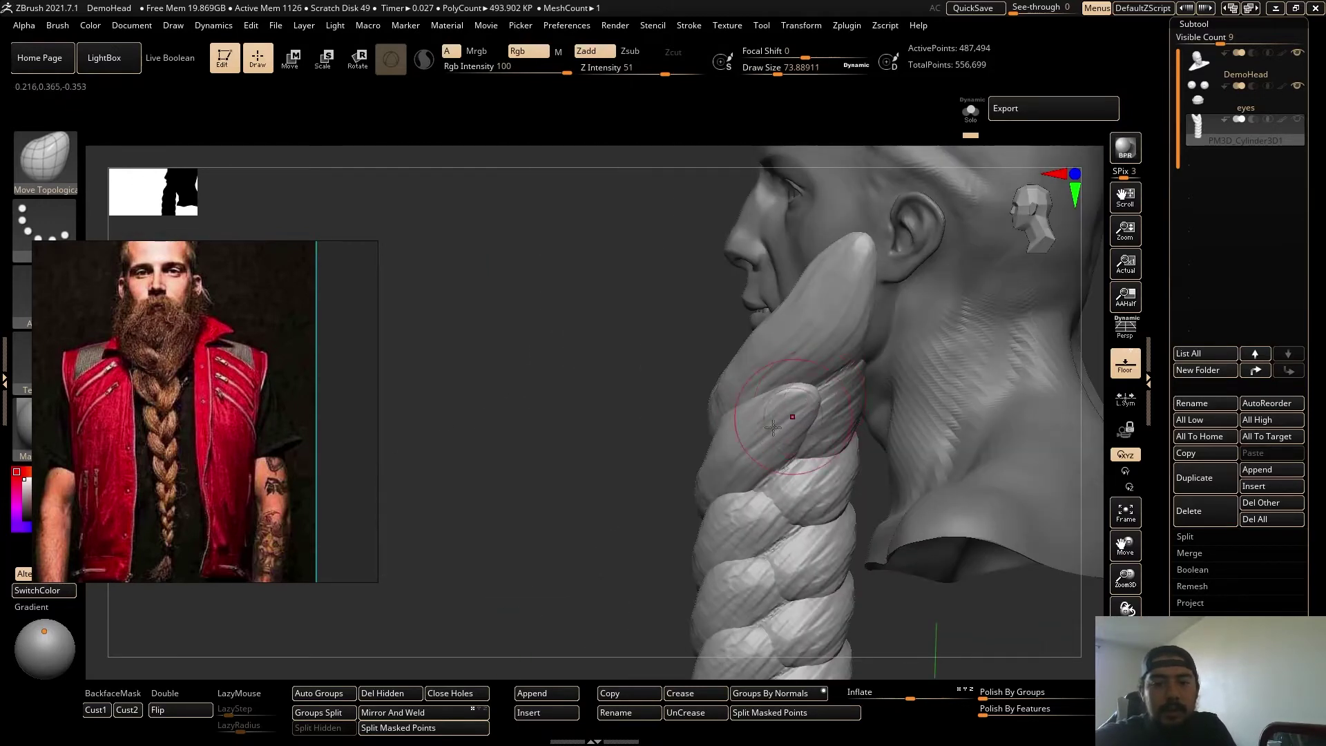
pyautogui.keyDown('shift'); pyautogui.moveTo(772, 427); pyautogui.dragTo(781, 433, button='right'); pyautogui.keyUp('shift')
pyautogui.moveTo(803, 363); pyautogui.dragTo(732, 366, button='right')
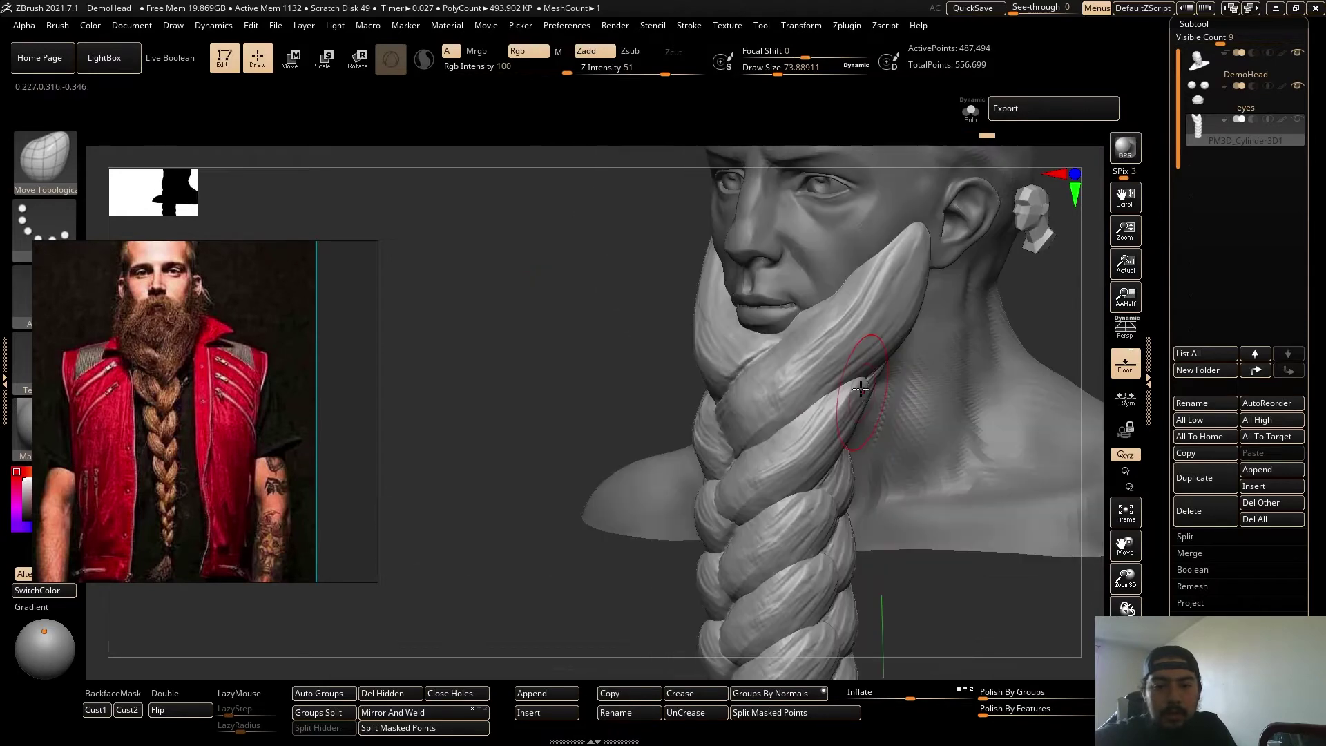
pyautogui.moveTo(819, 376); pyautogui.dragTo(835, 401)
pyautogui.keyDown('shift'); pyautogui.moveTo(601, 439); pyautogui.dragTo(794, 408, button='right'); pyautogui.keyUp('shift')
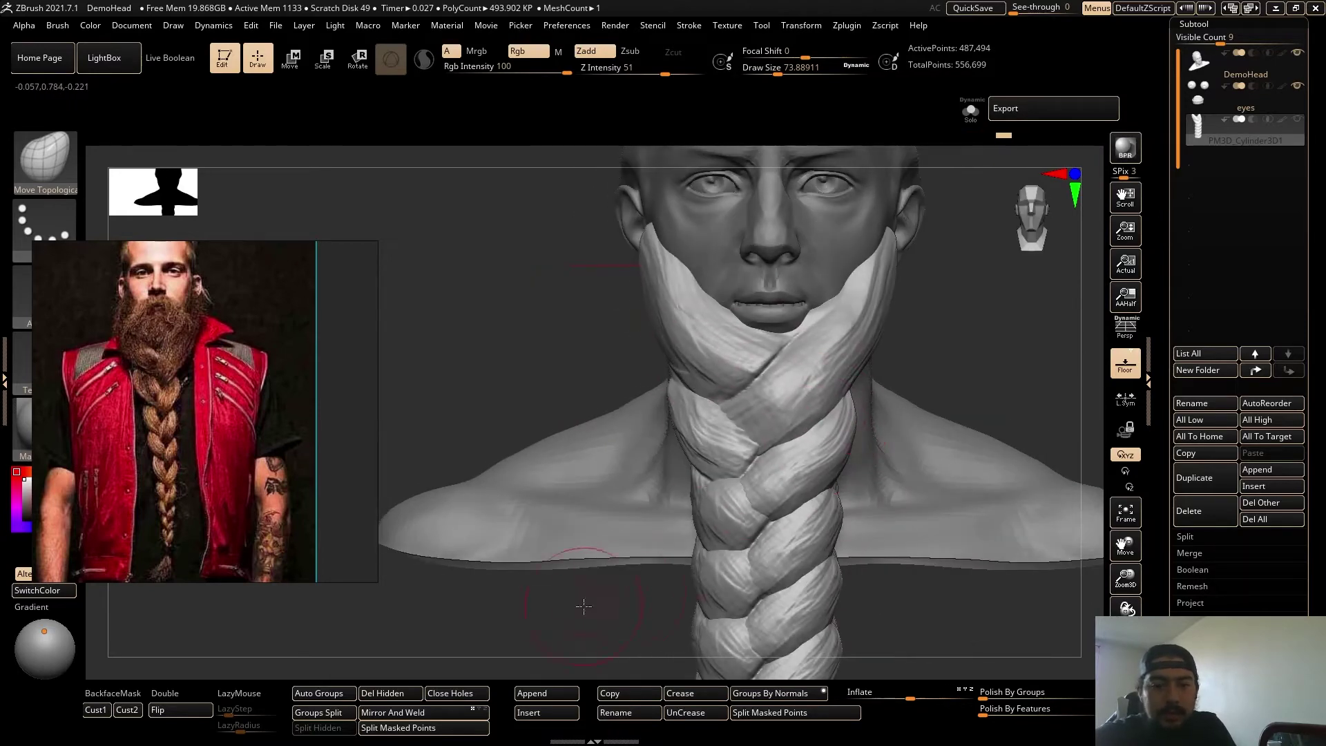
# Pull the third strand on the character's right side outward and up with a draw size of about 112.
pyautogui.keyDown('alt'); pyautogui.moveTo(583, 603); pyautogui.dragTo(572, 502, button='right'); pyautogui.keyUp('alt')
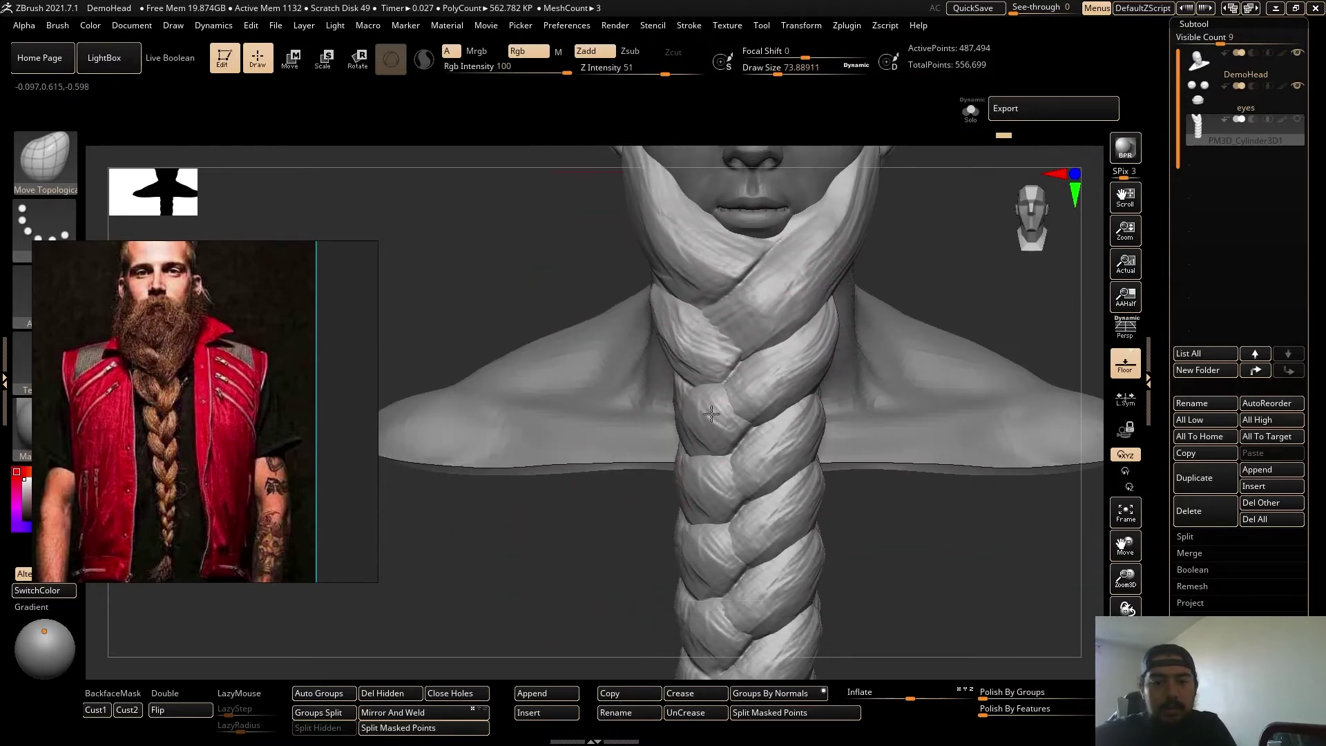
pyautogui.moveTo(580, 407); pyautogui.dragTo(669, 410, button='right')
pyautogui.press('s')
pyautogui.moveTo(669, 408); pyautogui.dragTo(651, 394)
pyautogui.moveTo(891, 455); pyautogui.dragTo(607, 465, button='right')
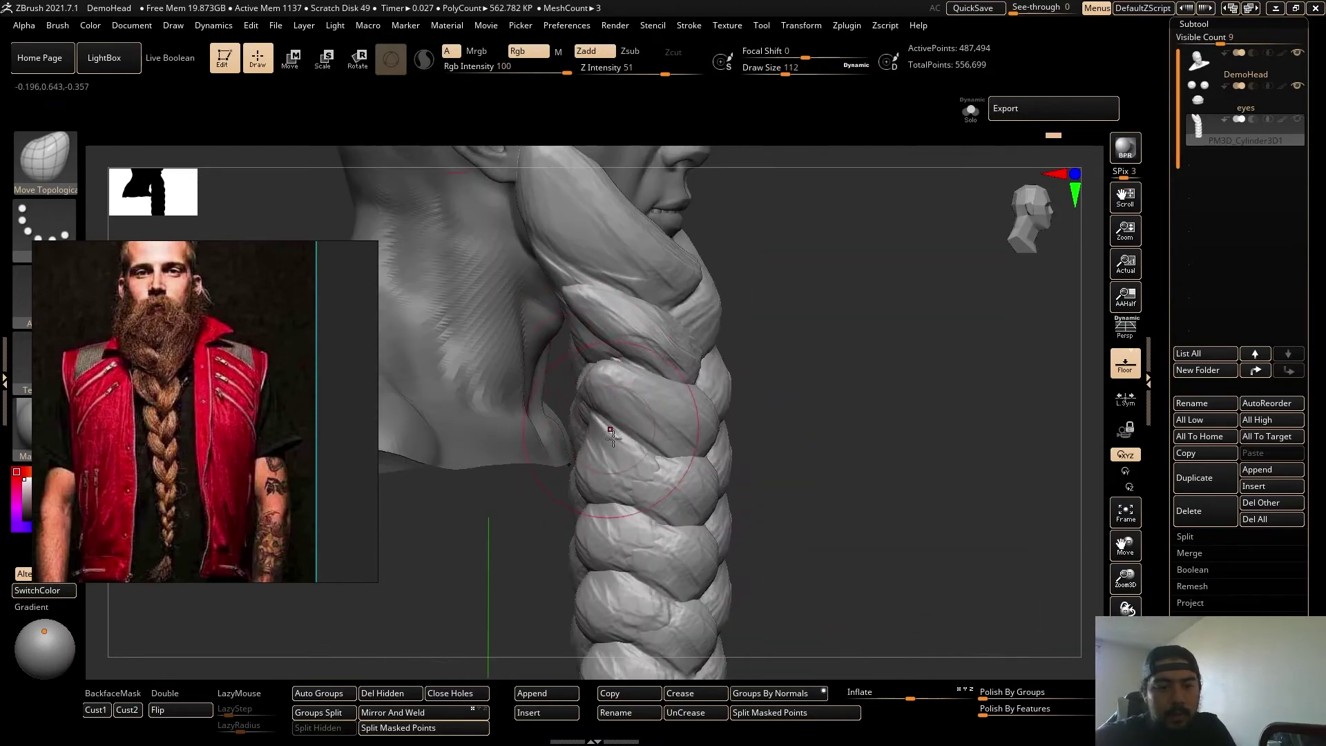
# Reshape the strands farther down the braid's character-right side into longer, wider forms, using draw sizes of about 94 and 74.
pyautogui.moveTo(867, 515)
pyautogui.mouseDown(button='right')
pyautogui.moveTo(744, 497)
pyautogui.moveTo(787, 476)
pyautogui.mouseUp(button='right')
pyautogui.moveTo(580, 470); pyautogui.dragTo(660, 465, button='right')
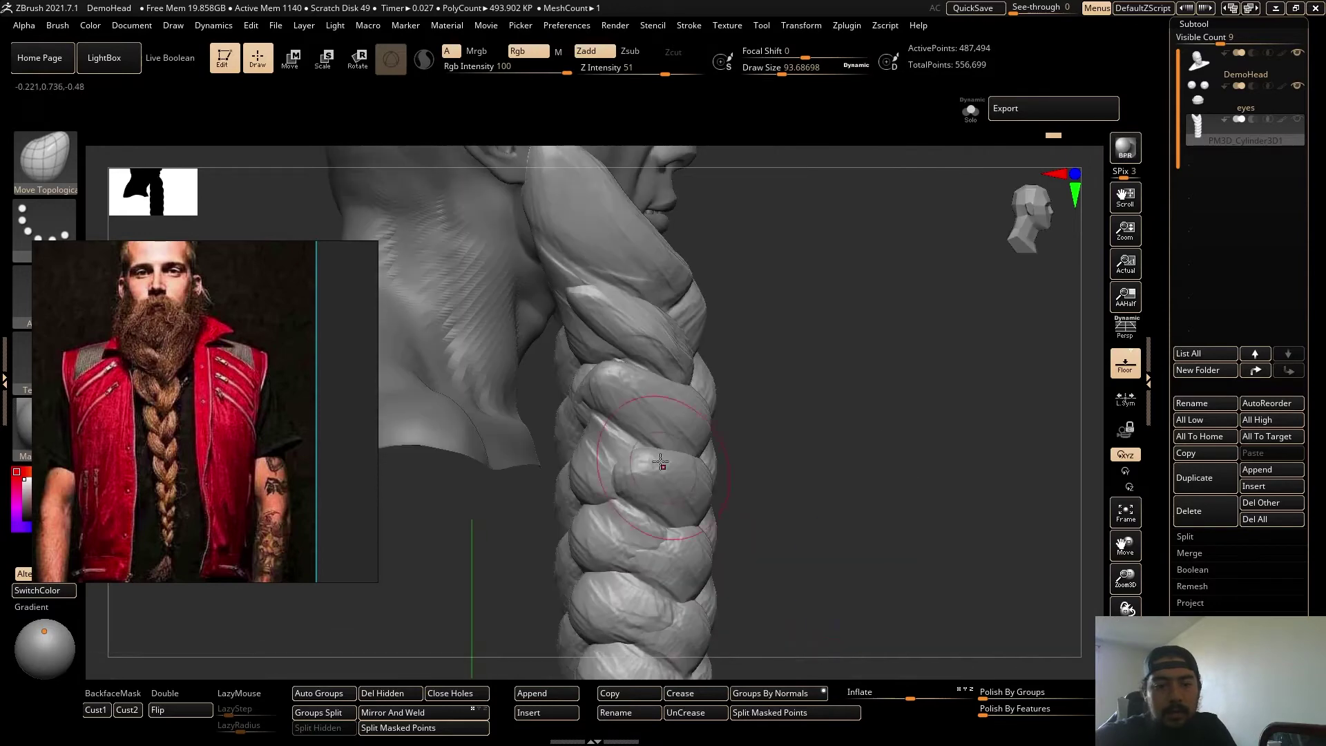
pyautogui.moveTo(849, 518)
pyautogui.mouseDown(button='right')
pyautogui.moveTo(732, 524)
pyautogui.moveTo(646, 477)
pyautogui.moveTo(630, 524)
pyautogui.moveTo(666, 476)
pyautogui.moveTo(592, 535)
pyautogui.moveTo(663, 478)
pyautogui.moveTo(597, 529)
pyautogui.moveTo(659, 480)
pyautogui.moveTo(651, 504)
pyautogui.mouseUp(button='right')
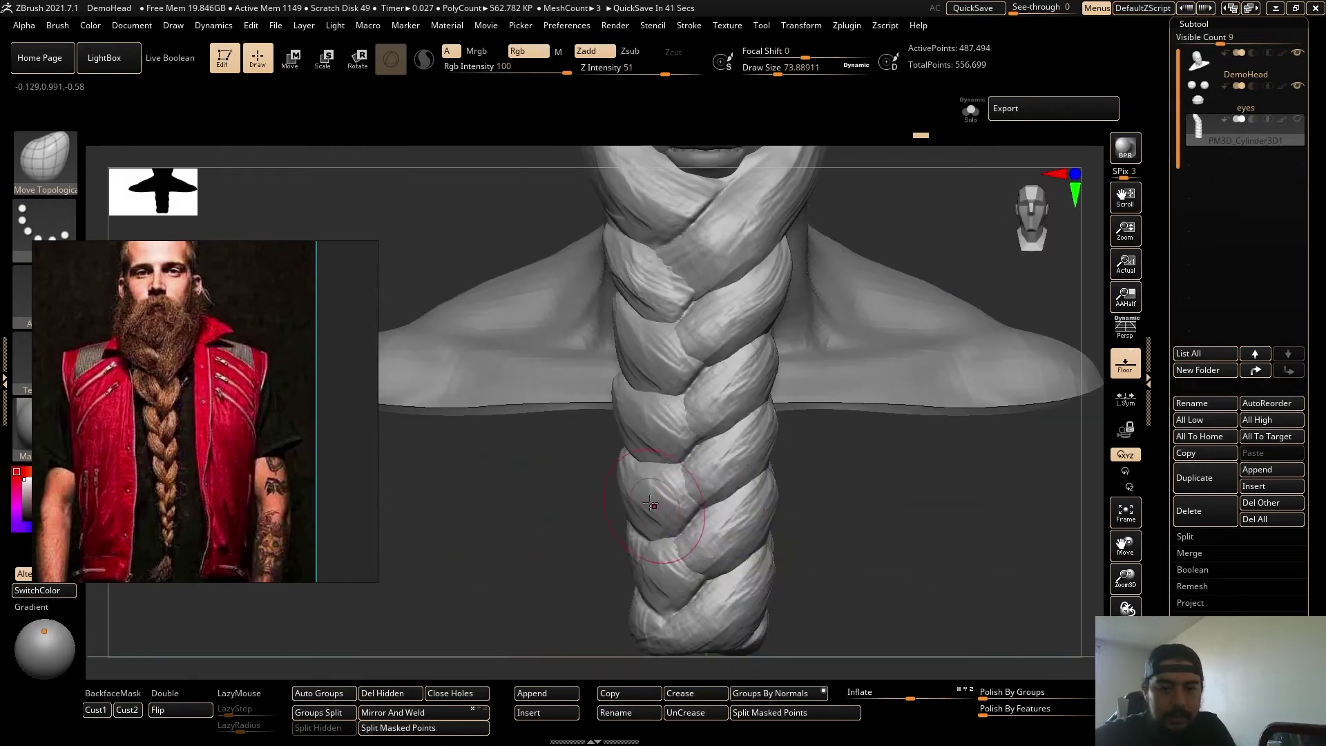
pyautogui.keyDown('ctrl'); pyautogui.moveTo(926, 541); pyautogui.dragTo(901, 563, button='right'); pyautogui.keyUp('ctrl')
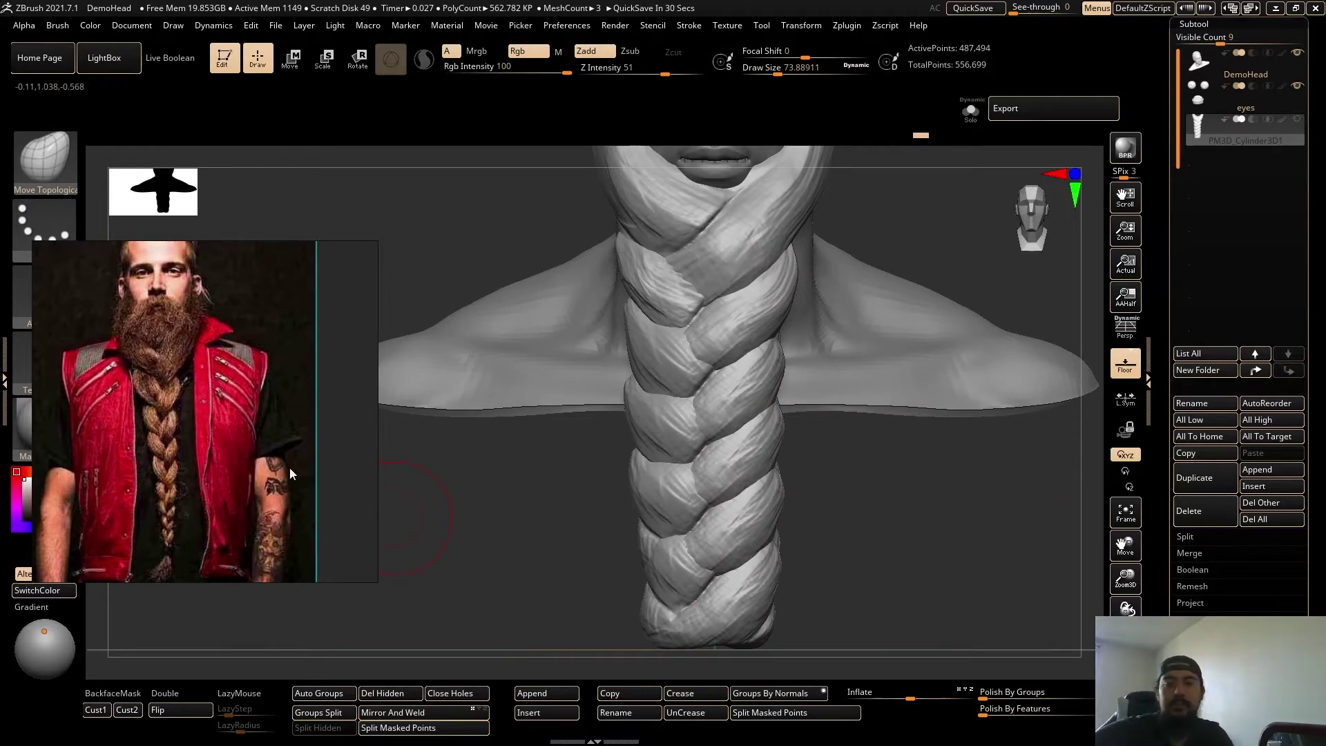
# Pull the middle strands on the character's right side upward with a draw size of about 94.
pyautogui.moveTo(594, 529); pyautogui.dragTo(850, 549, button='right')
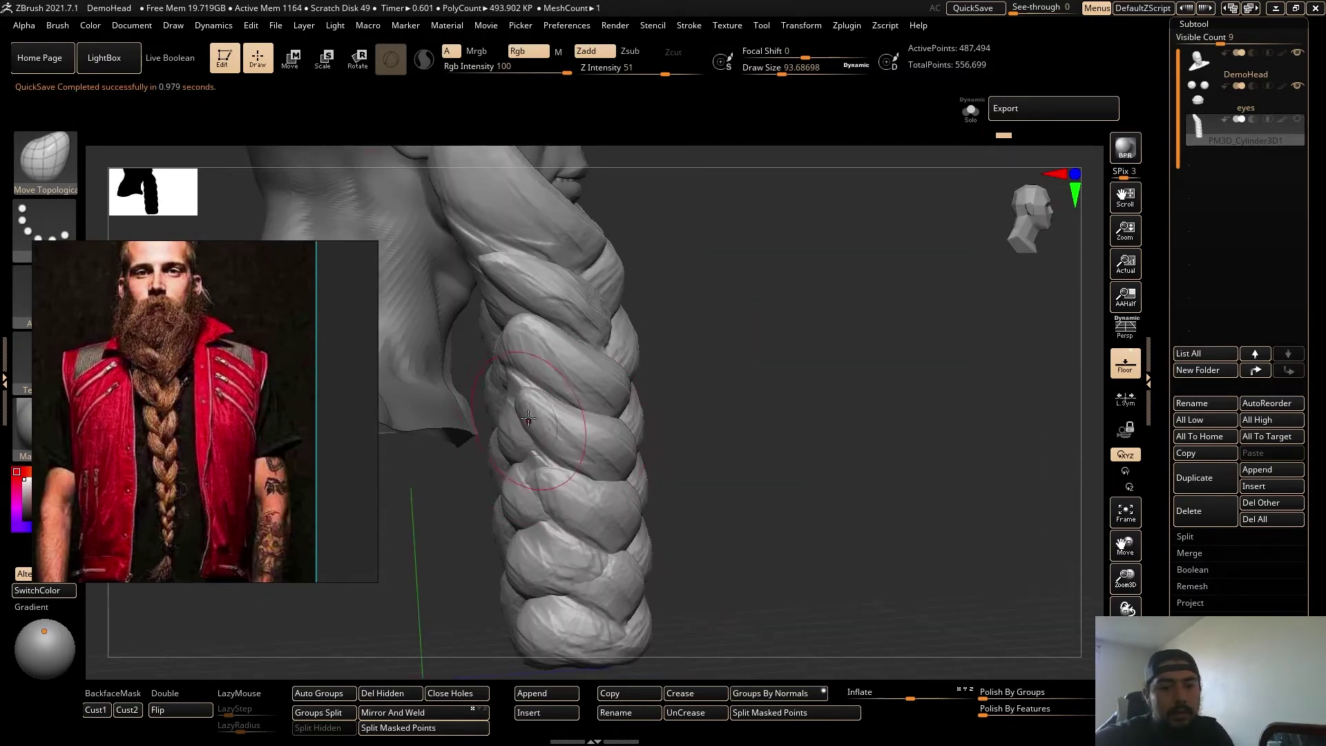
pyautogui.moveTo(528, 418); pyautogui.dragTo(530, 380)
pyautogui.moveTo(740, 453); pyautogui.dragTo(621, 449)
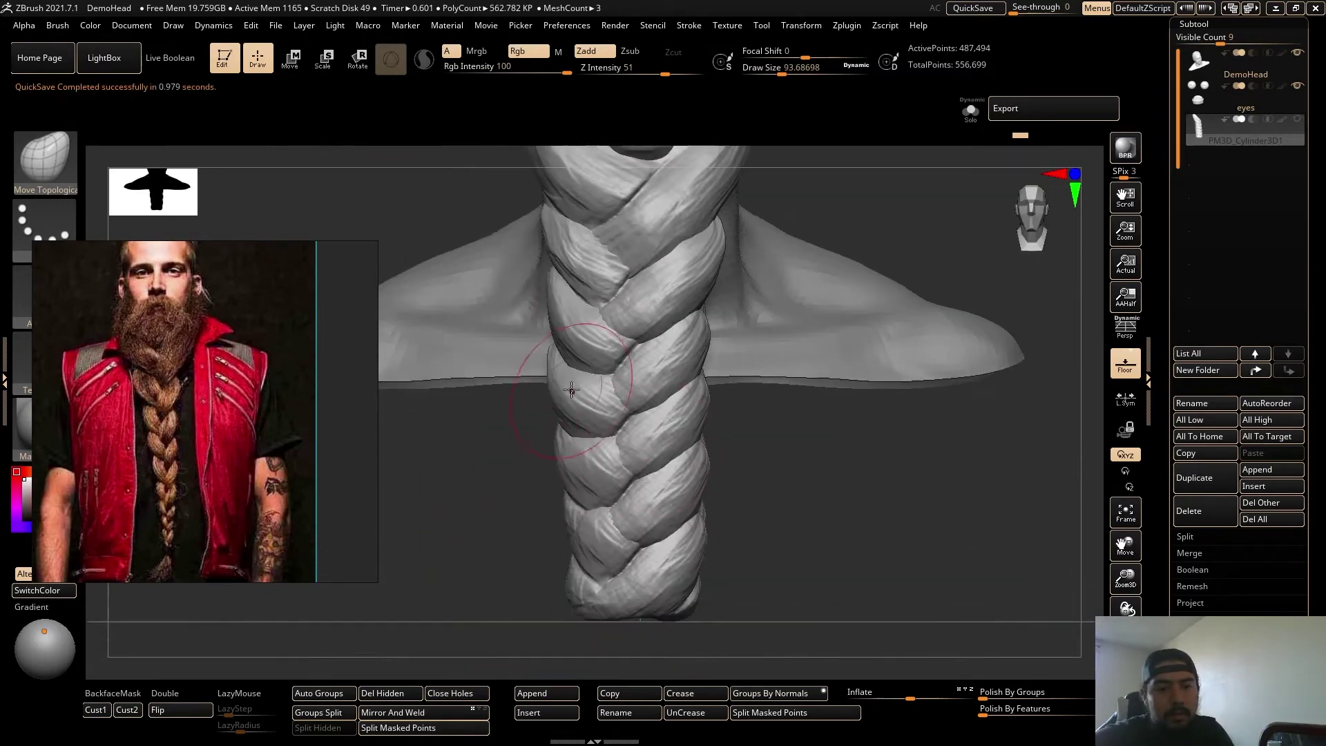
pyautogui.moveTo(583, 359); pyautogui.dragTo(596, 342)
# Widen the lower strands on the character's right side near the braid's end, at a draw size of about 94.
pyautogui.moveTo(733, 546); pyautogui.dragTo(836, 540)
pyautogui.moveTo(556, 538); pyautogui.dragTo(532, 532)
pyautogui.moveTo(796, 535)
pyautogui.keyDown('shift'); pyautogui.mouseDown()
pyautogui.moveTo(645, 529)
pyautogui.moveTo(801, 523)
pyautogui.mouseUp(); pyautogui.keyUp('shift')
pyautogui.moveTo(579, 514)
pyautogui.mouseDown()
pyautogui.moveTo(590, 524)
pyautogui.moveTo(525, 485)
pyautogui.mouseUp()
pyautogui.moveTo(846, 442); pyautogui.dragTo(725, 437)
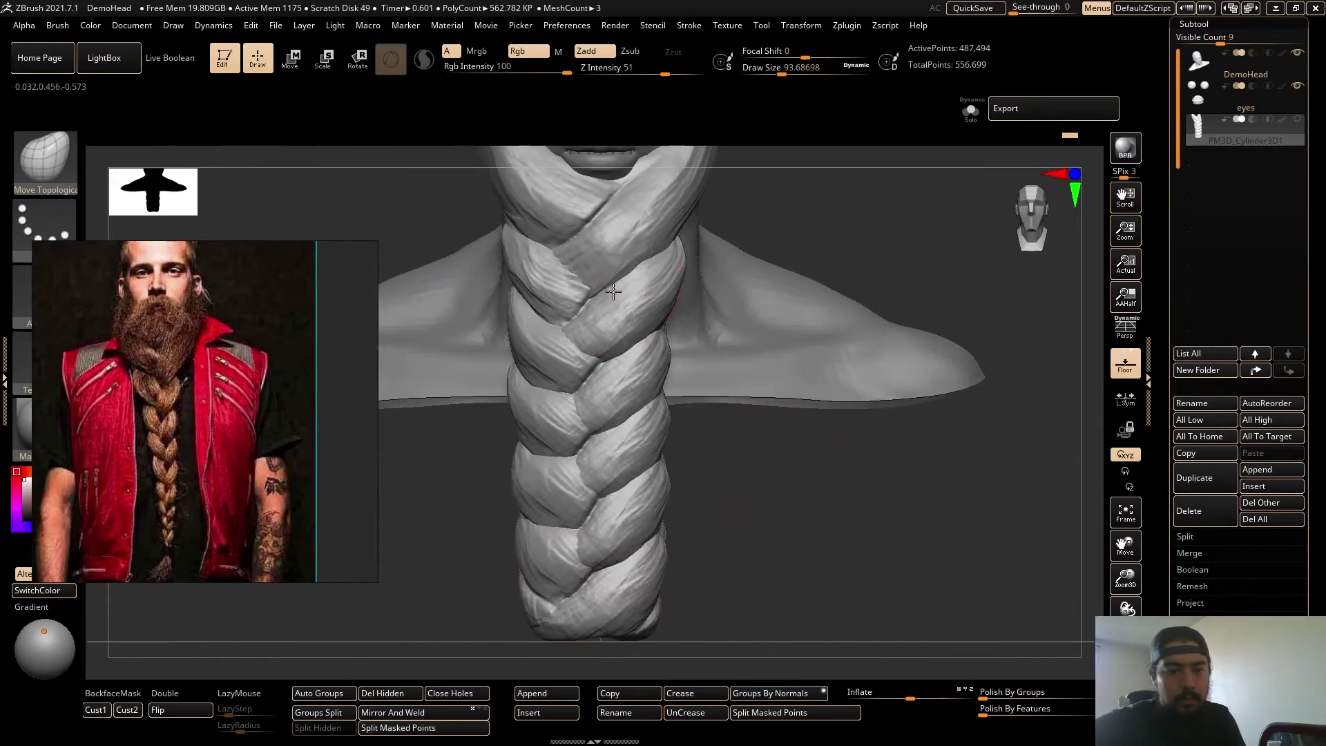
# Fill out the jaw strand on the character's left side, using draw sizes of about 154 and 94.
pyautogui.moveTo(581, 352); pyautogui.dragTo(720, 430)
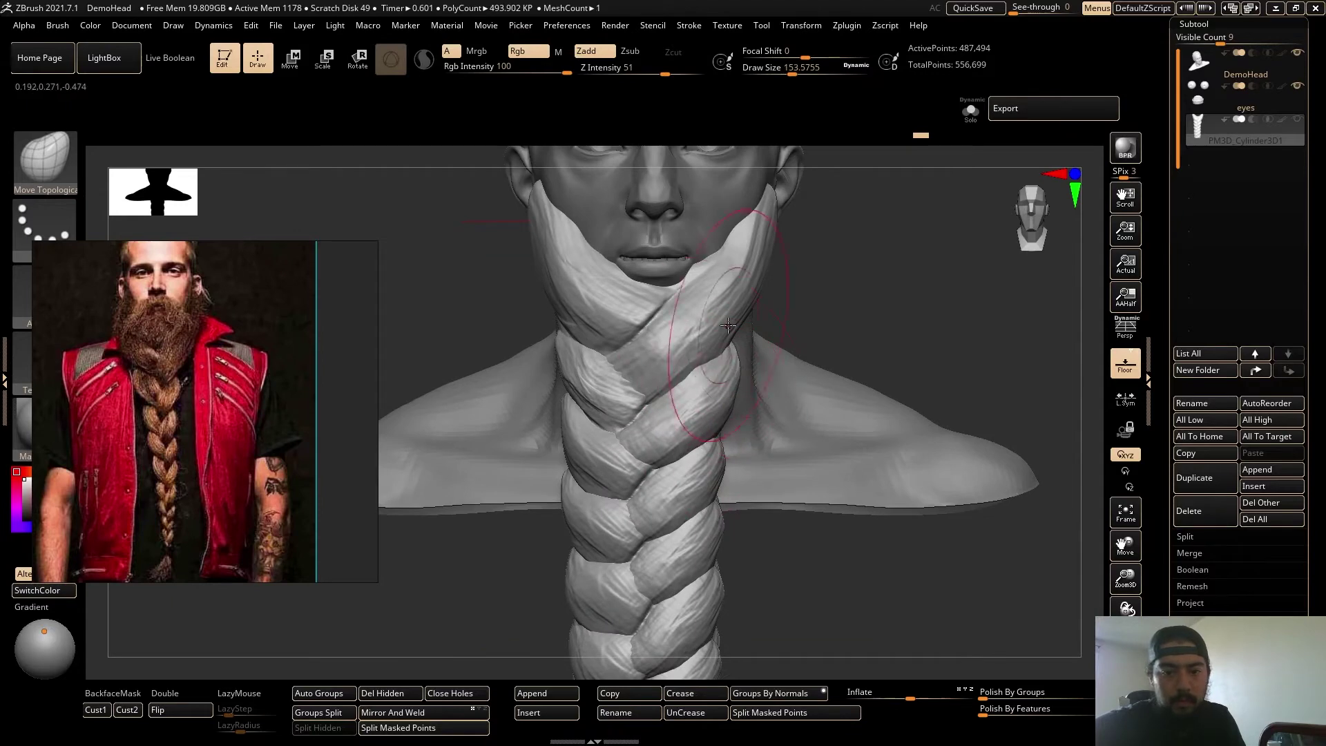
pyautogui.moveTo(781, 318); pyautogui.dragTo(794, 353)
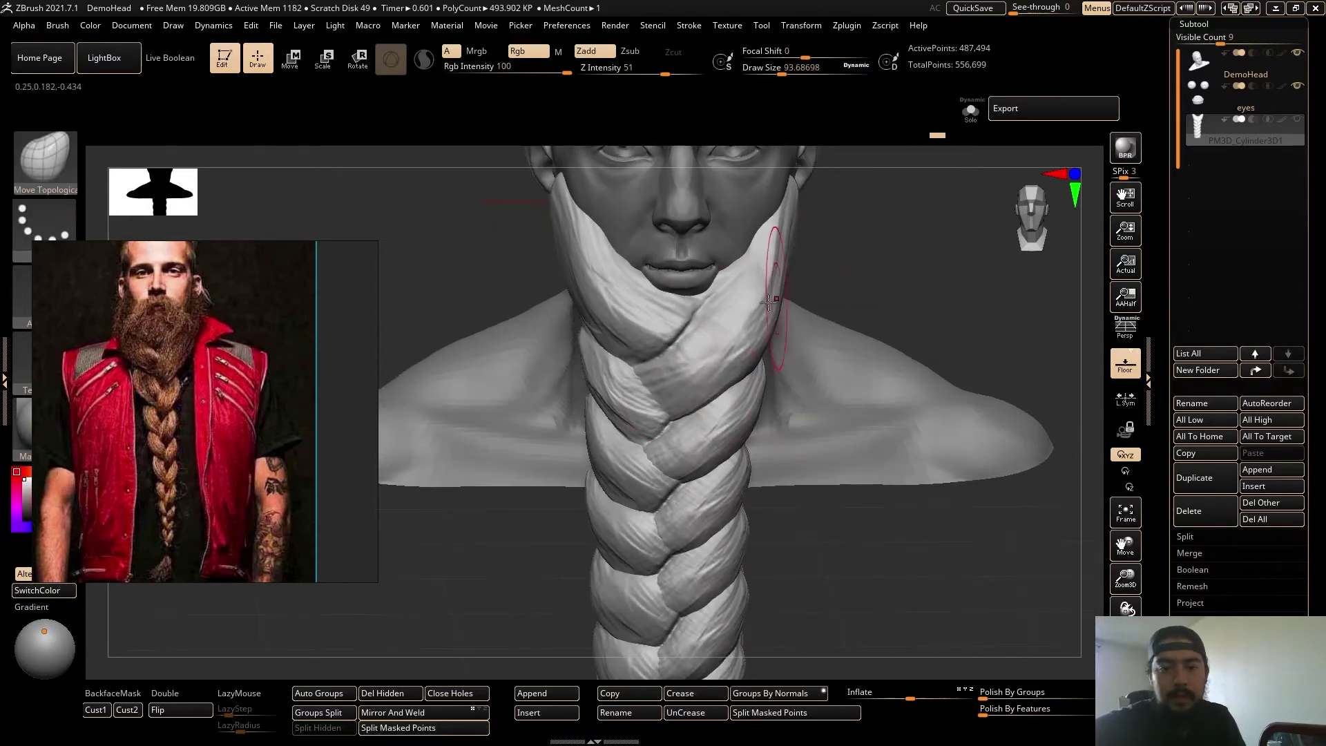
pyautogui.moveTo(875, 306)
pyautogui.keyDown('alt'); pyautogui.mouseDown()
pyautogui.moveTo(811, 364)
pyautogui.moveTo(844, 364)
pyautogui.mouseUp(); pyautogui.keyUp('alt')
# Reshape the strands on the character's right side at the braid's lower end, at a draw size of about 83.
pyautogui.keyDown('alt'); pyautogui.moveTo(687, 470); pyautogui.dragTo(843, 457); pyautogui.keyUp('alt')
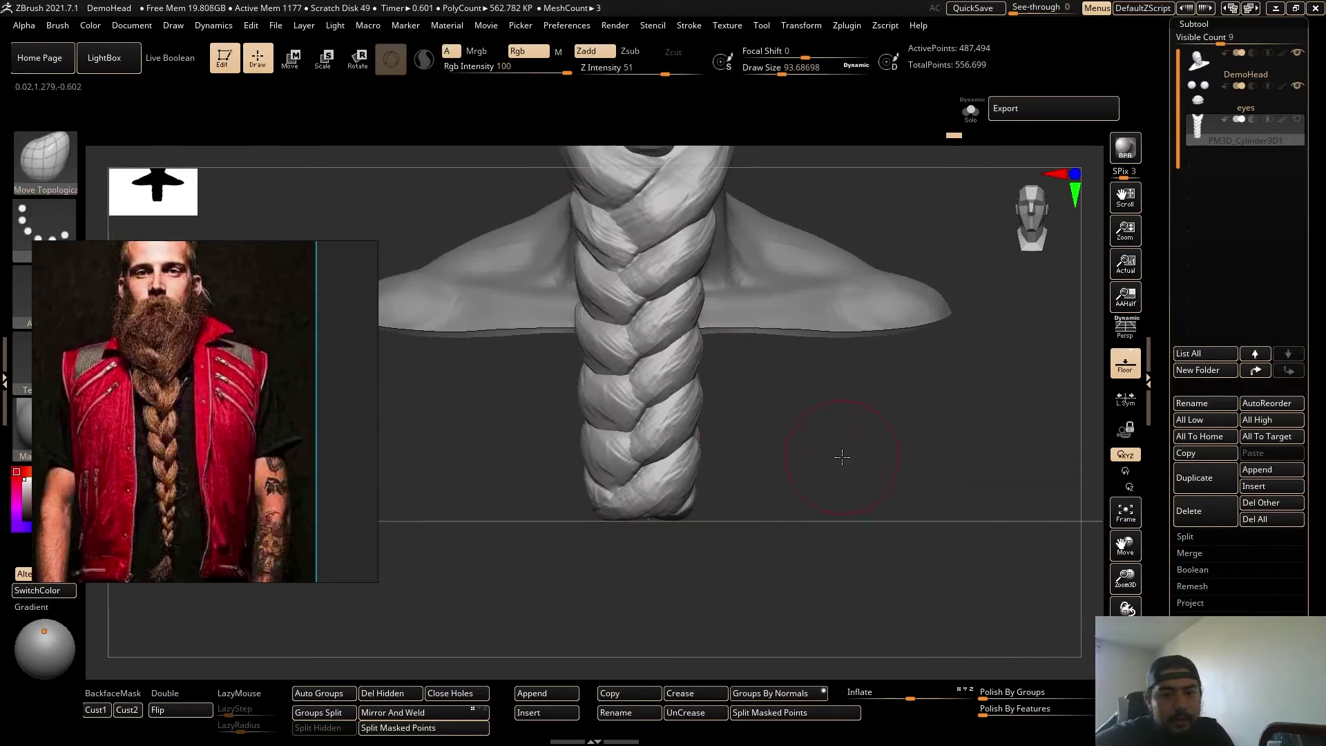
pyautogui.press('s')
pyautogui.moveTo(634, 479); pyautogui.dragTo(574, 449)
pyautogui.moveTo(594, 535); pyautogui.dragTo(652, 535)
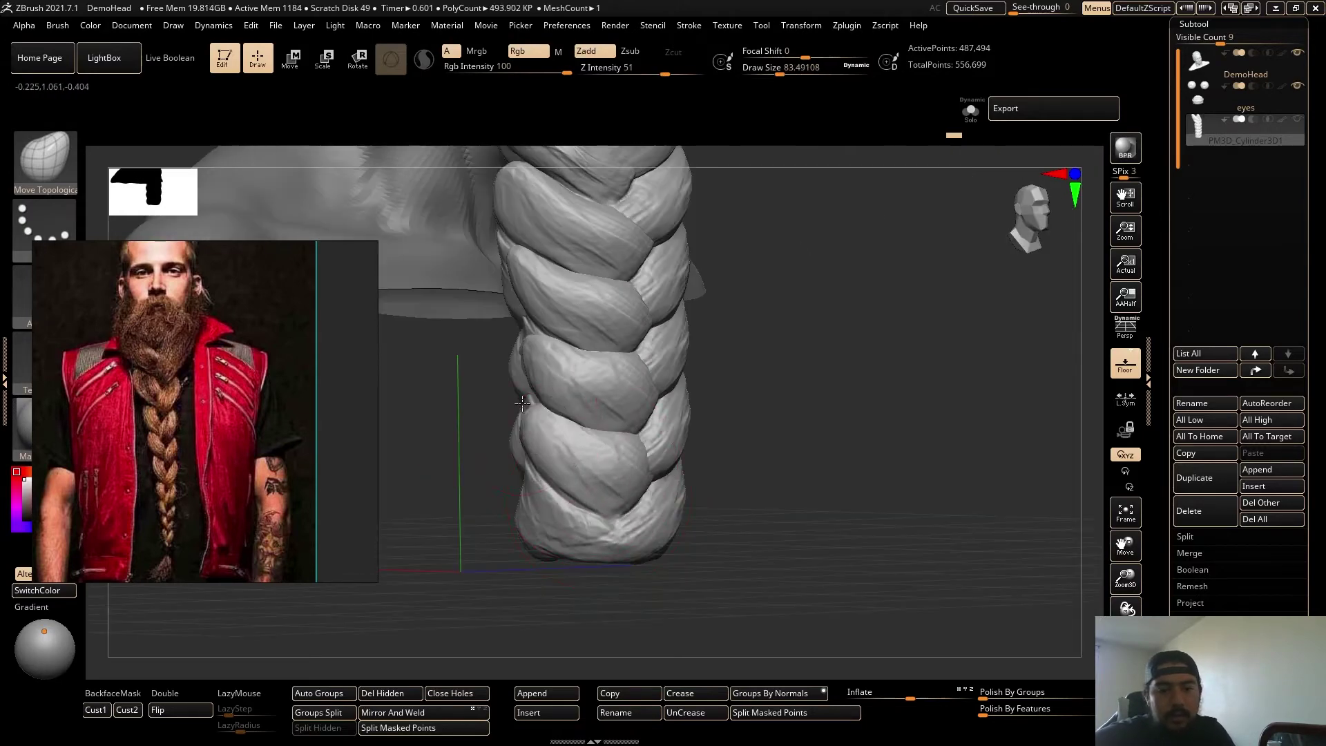
pyautogui.moveTo(473, 512); pyautogui.dragTo(649, 511)
pyautogui.moveTo(578, 473); pyautogui.dragTo(591, 435)
pyautogui.moveTo(474, 512); pyautogui.dragTo(891, 511)
pyautogui.moveTo(570, 497); pyautogui.dragTo(558, 468)
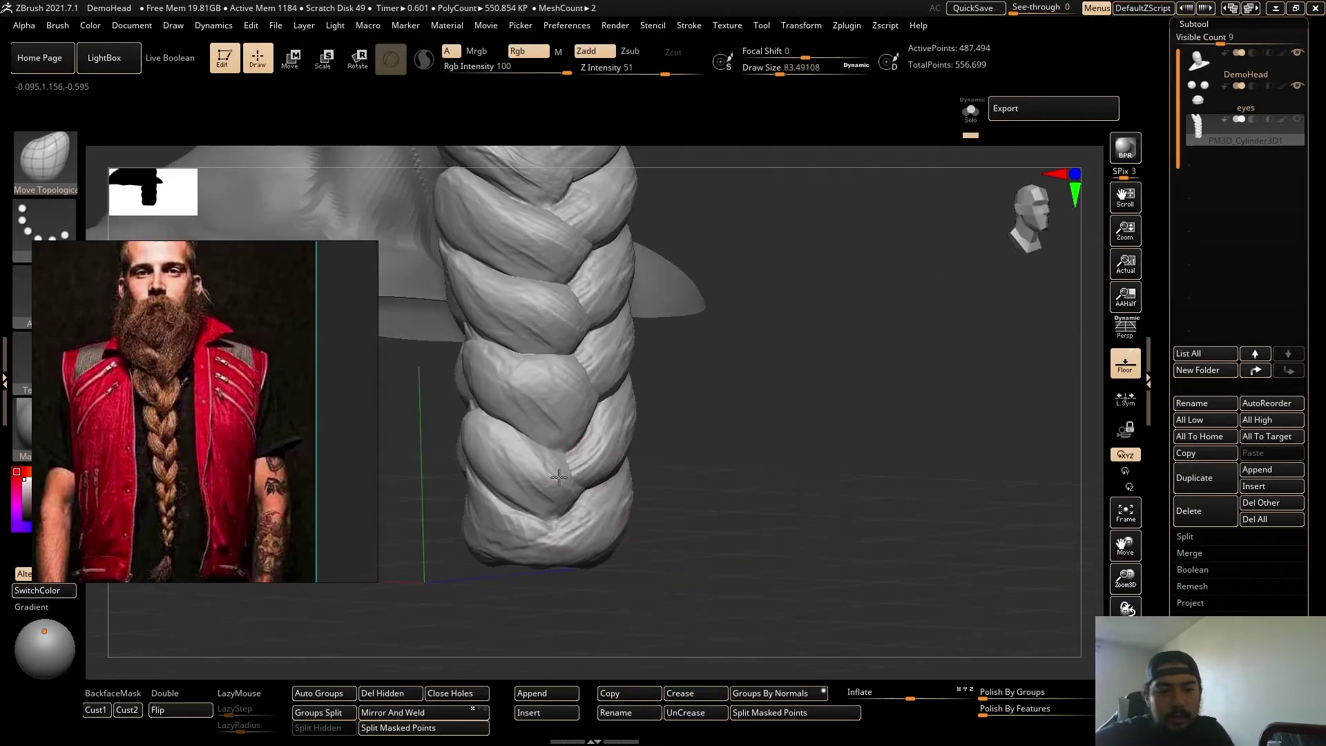
pyautogui.moveTo(725, 497); pyautogui.dragTo(780, 497)
pyautogui.moveTo(553, 494); pyautogui.dragTo(542, 473)
# Adjust the outline of the braid's bottom end, using draw sizes of about 140 and 74.
pyautogui.keyDown('shift'); pyautogui.moveTo(711, 497); pyautogui.dragTo(787, 497); pyautogui.keyUp('shift')
pyautogui.press(']')
pyautogui.press(']')
pyautogui.press(']')
pyautogui.moveTo(469, 462); pyautogui.dragTo(494, 470)
pyautogui.moveTo(745, 499)
pyautogui.keyDown('shift'); pyautogui.mouseDown()
pyautogui.moveTo(570, 499)
pyautogui.moveTo(557, 527)
pyautogui.mouseUp(); pyautogui.keyUp('shift')
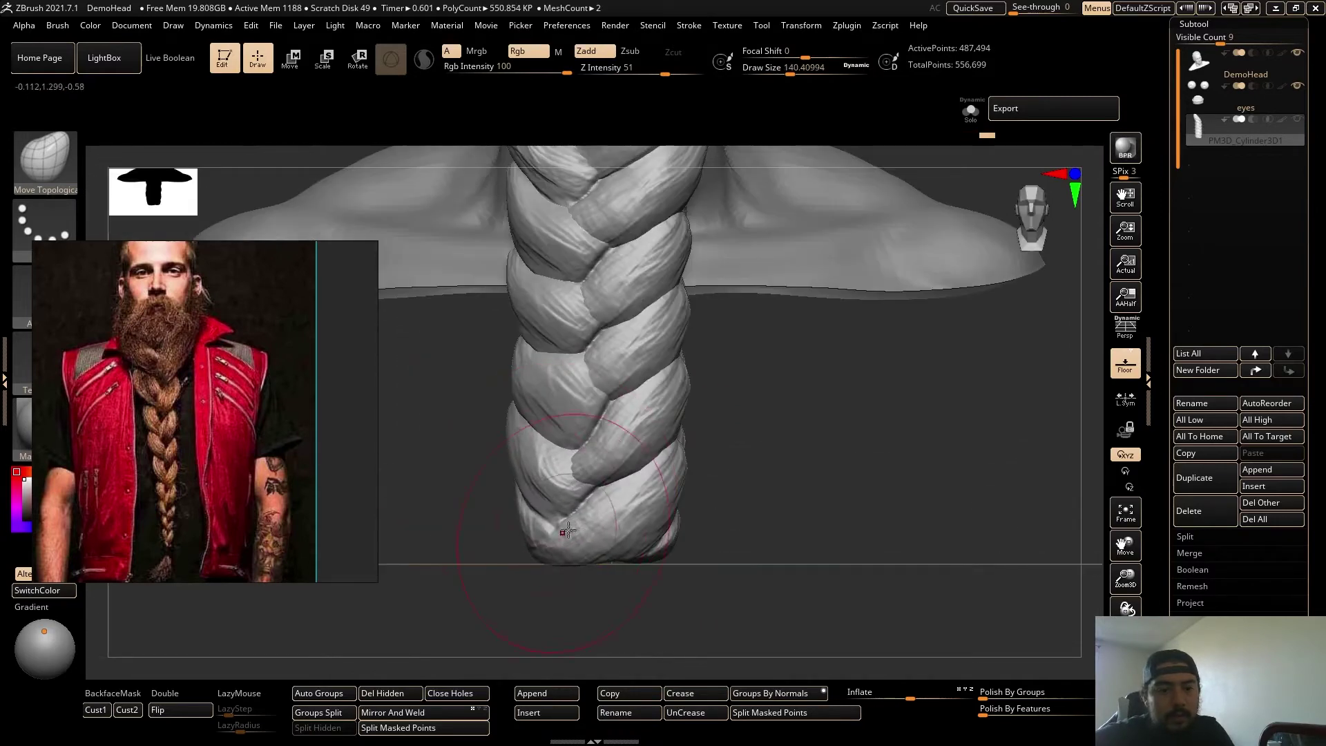
pyautogui.press('s')
pyautogui.moveTo(477, 514)
pyautogui.mouseDown()
pyautogui.moveTo(587, 501)
pyautogui.moveTo(593, 475)
pyautogui.mouseUp()
pyautogui.keyDown('ctrl'); pyautogui.moveTo(546, 495); pyautogui.dragTo(663, 442, button='right'); pyautogui.keyUp('ctrl')
pyautogui.keyDown('shift'); pyautogui.moveTo(663, 499); pyautogui.dragTo(705, 500); pyautogui.keyUp('shift')
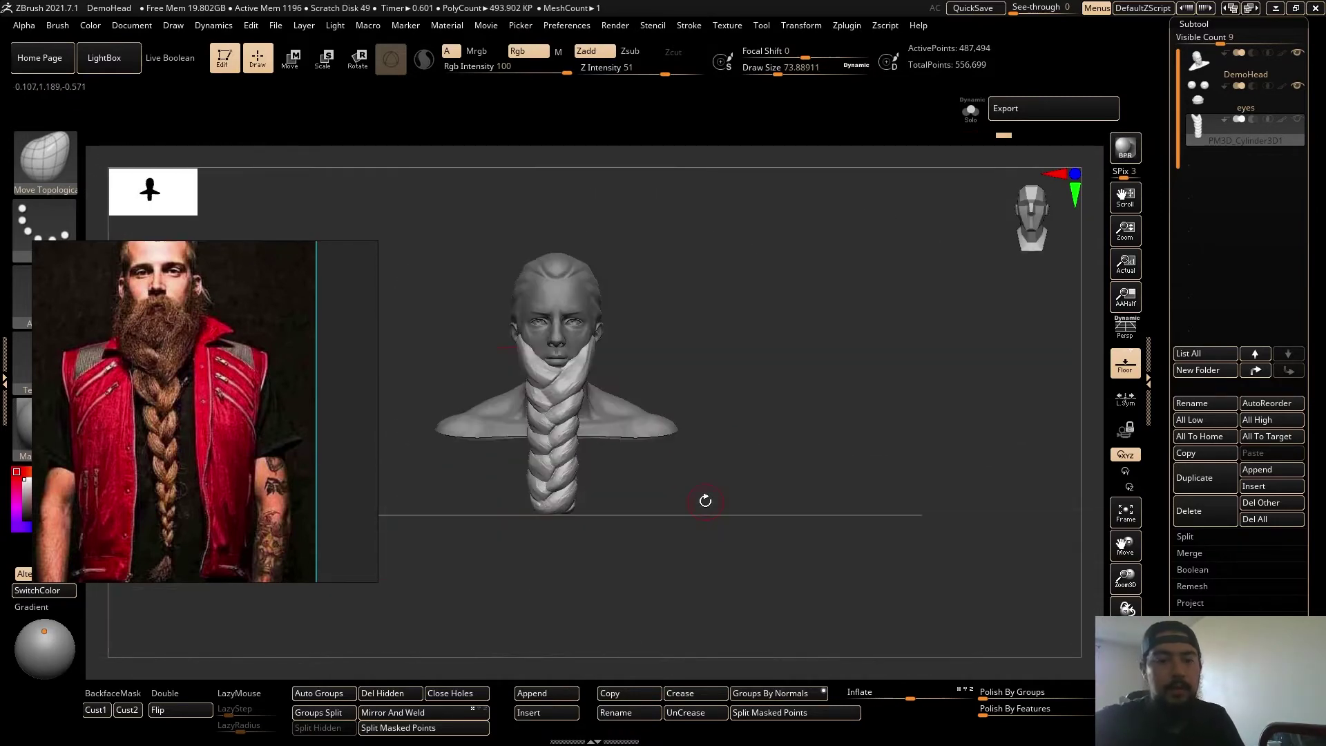
pyautogui.keyDown('ctrl'); pyautogui.moveTo(704, 500); pyautogui.dragTo(791, 530, button='right'); pyautogui.keyUp('ctrl')
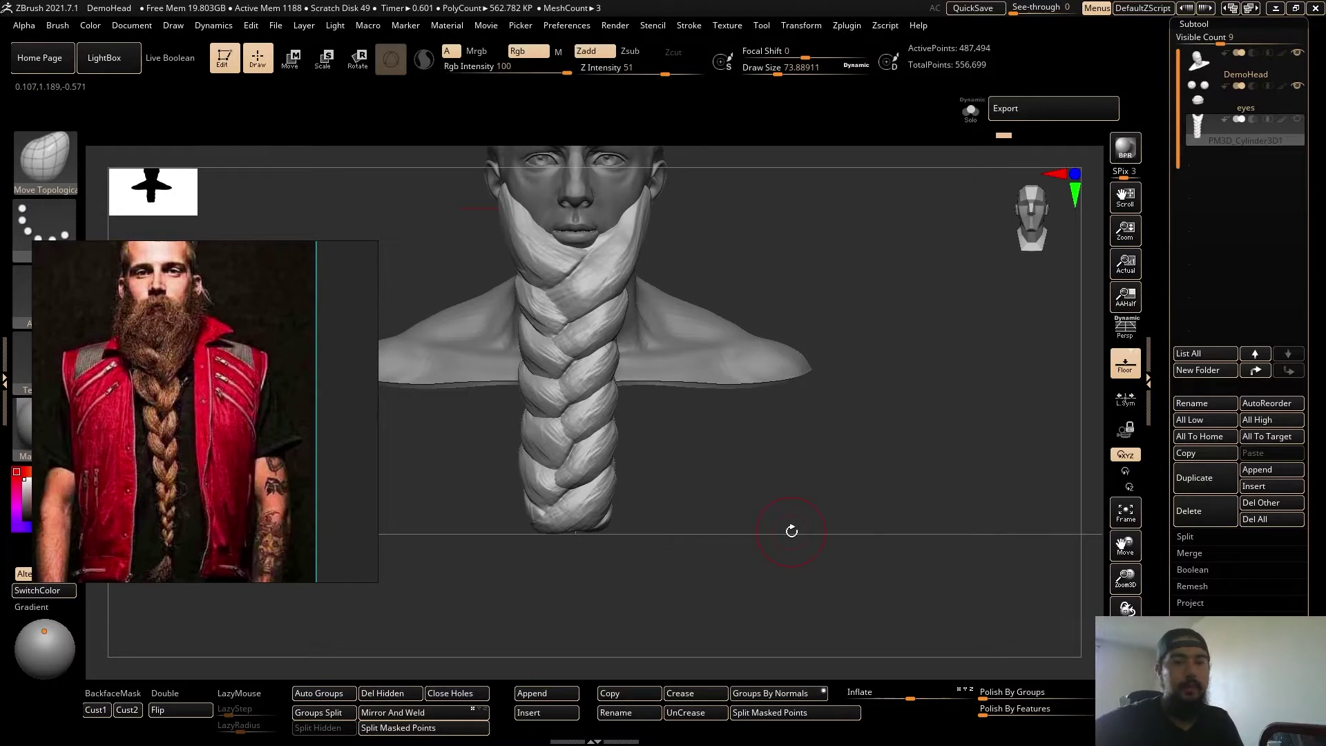
pyautogui.keyDown('alt'); pyautogui.moveTo(799, 447); pyautogui.dragTo(824, 549); pyautogui.keyUp('alt')
# Center the gizmo on the braid and apply a Taper deformer that narrows it toward the bottom end.
pyautogui.press('w')
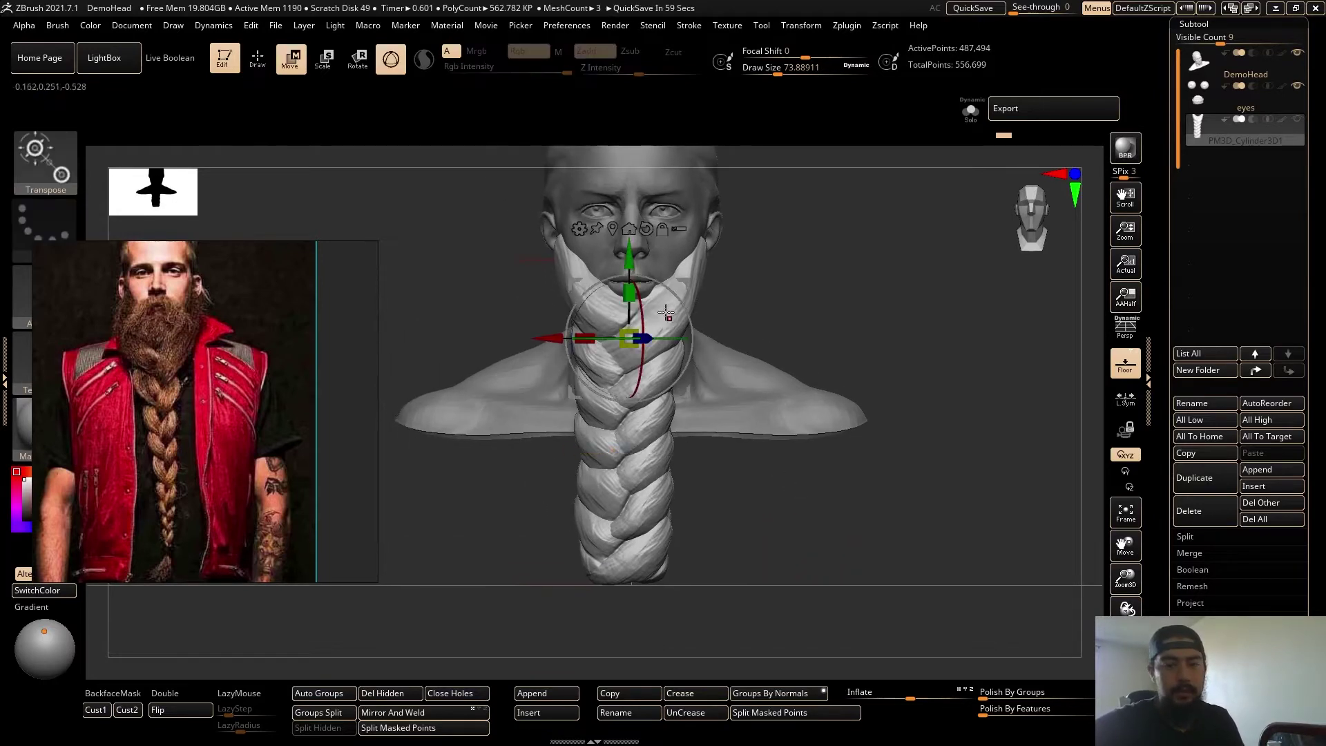
pyautogui.click(613, 229)
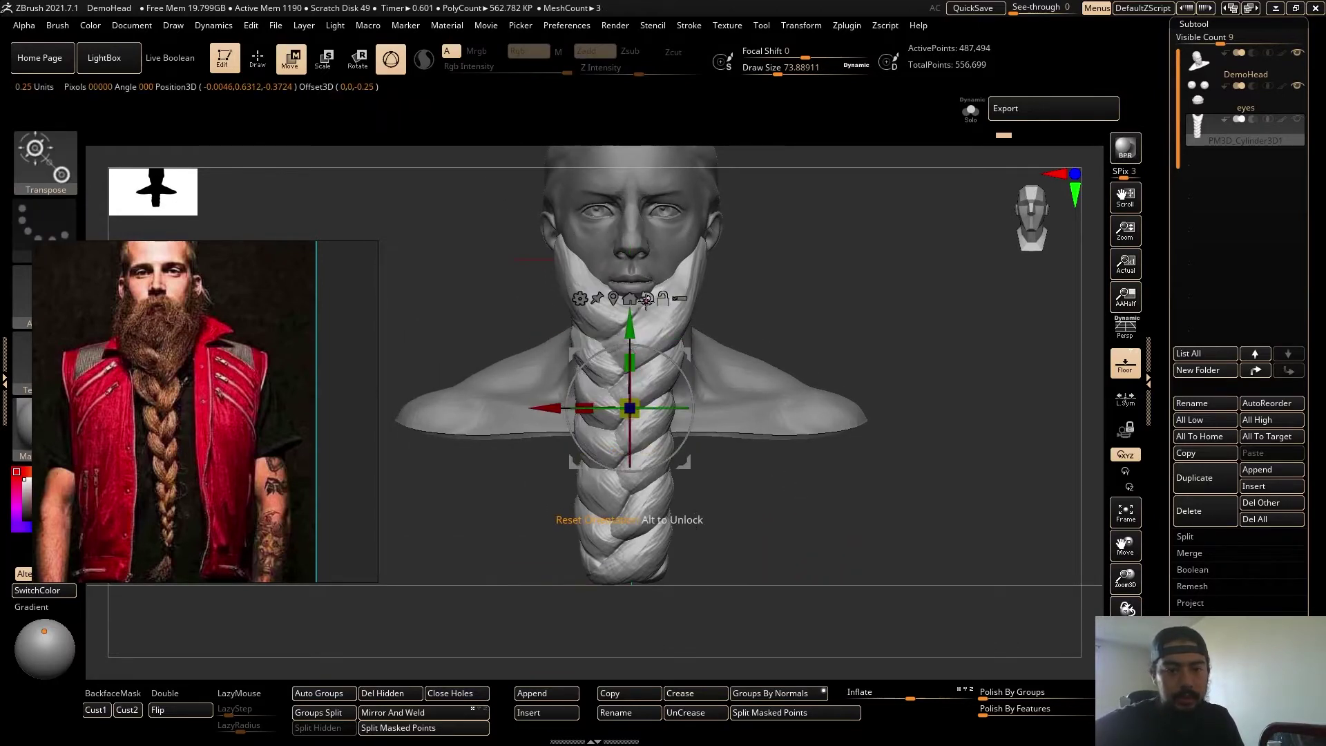
pyautogui.click(580, 298)
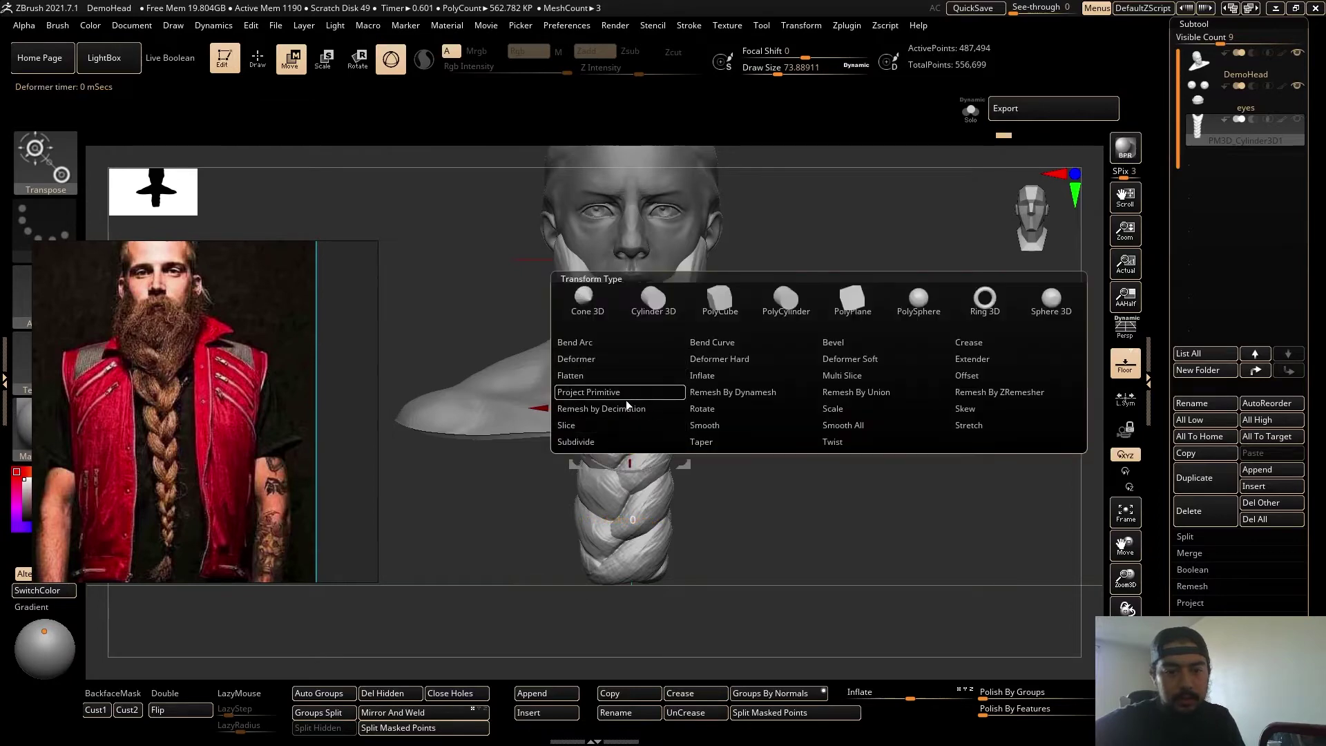
pyautogui.click(582, 295)
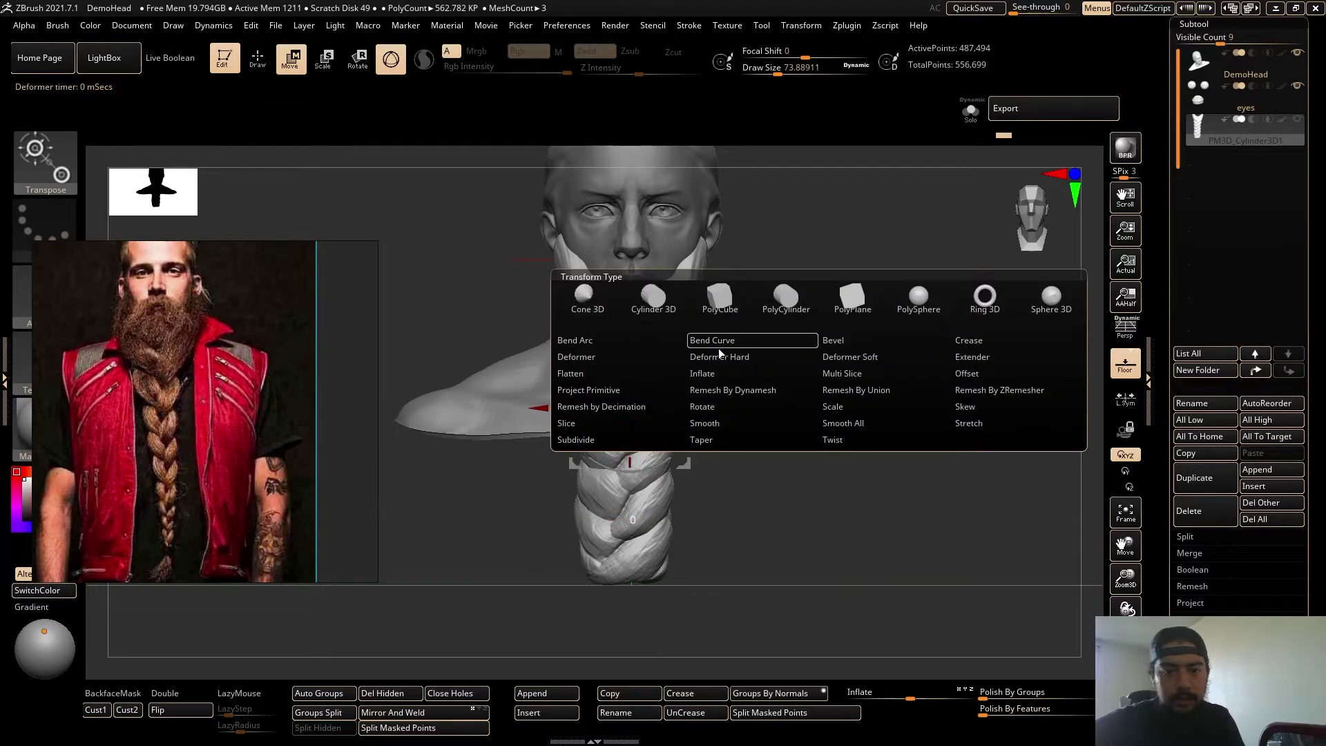
pyautogui.click(711, 444)
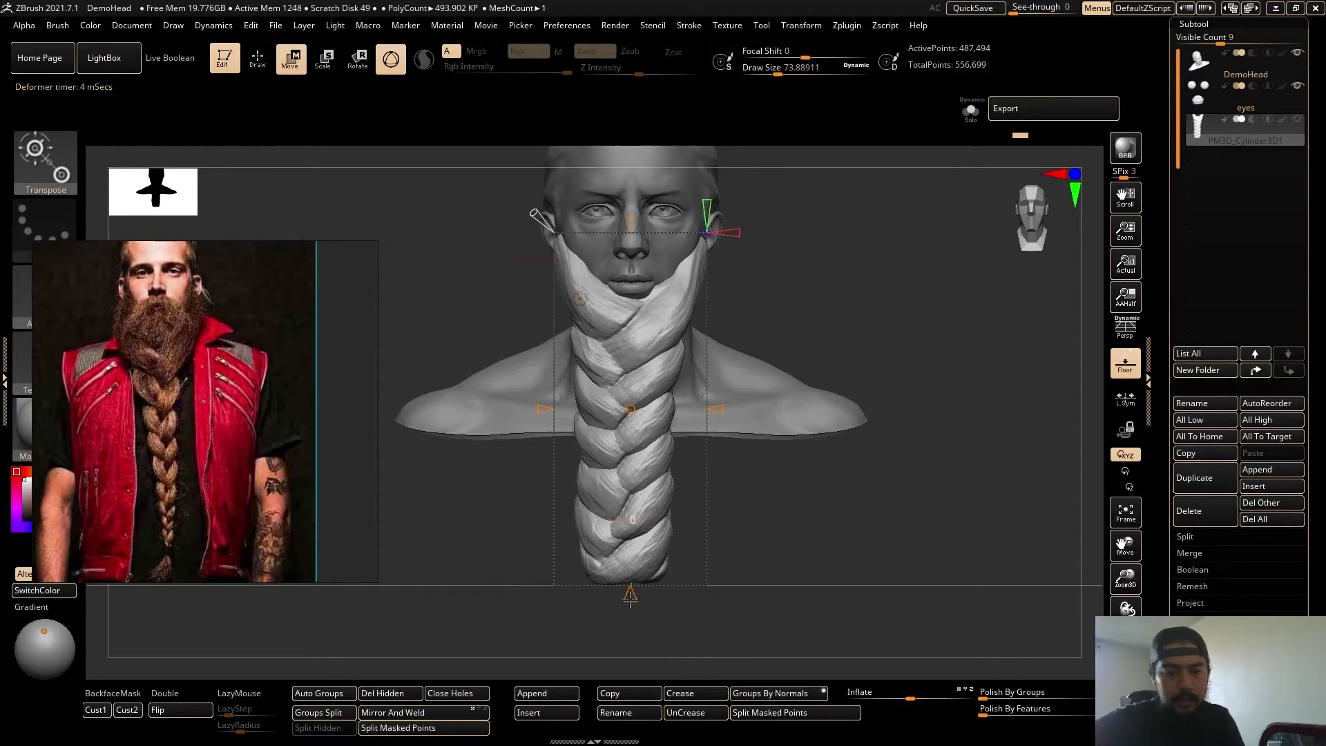
pyautogui.moveTo(630, 595); pyautogui.dragTo(639, 542)
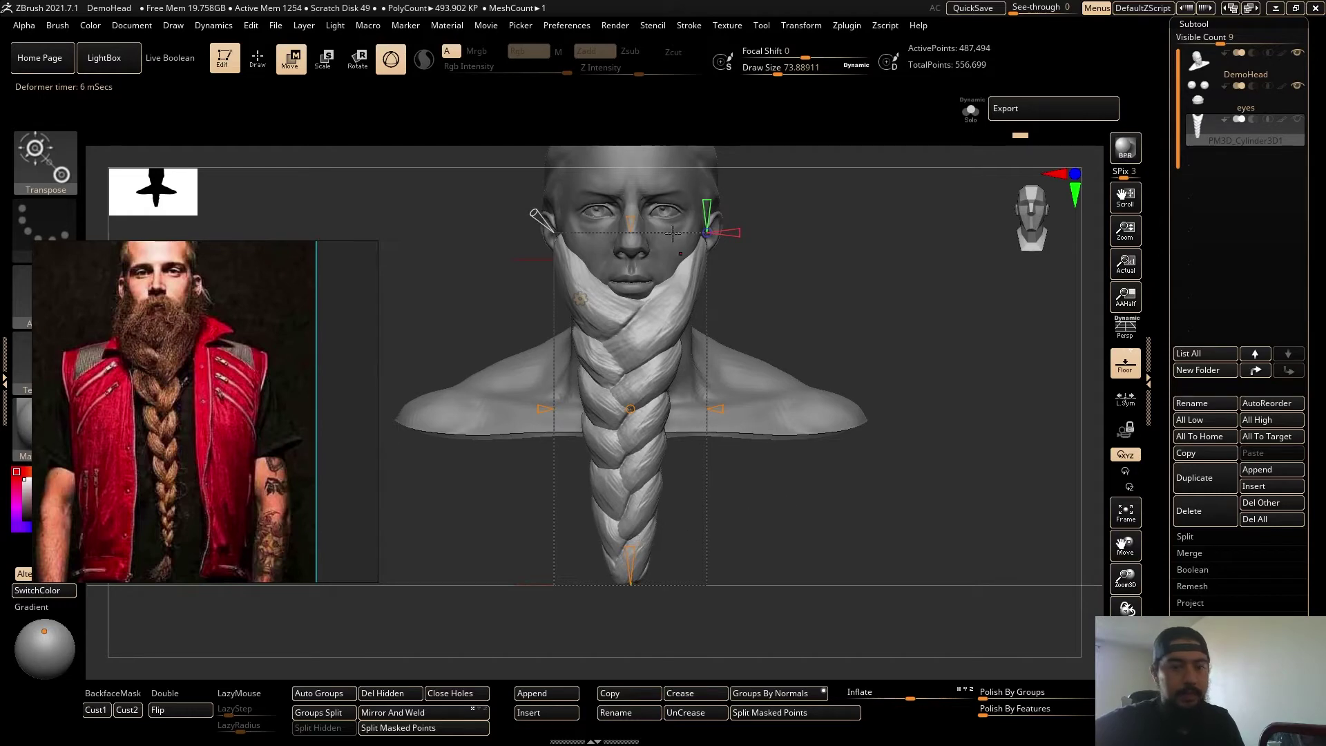
pyautogui.click(581, 297)
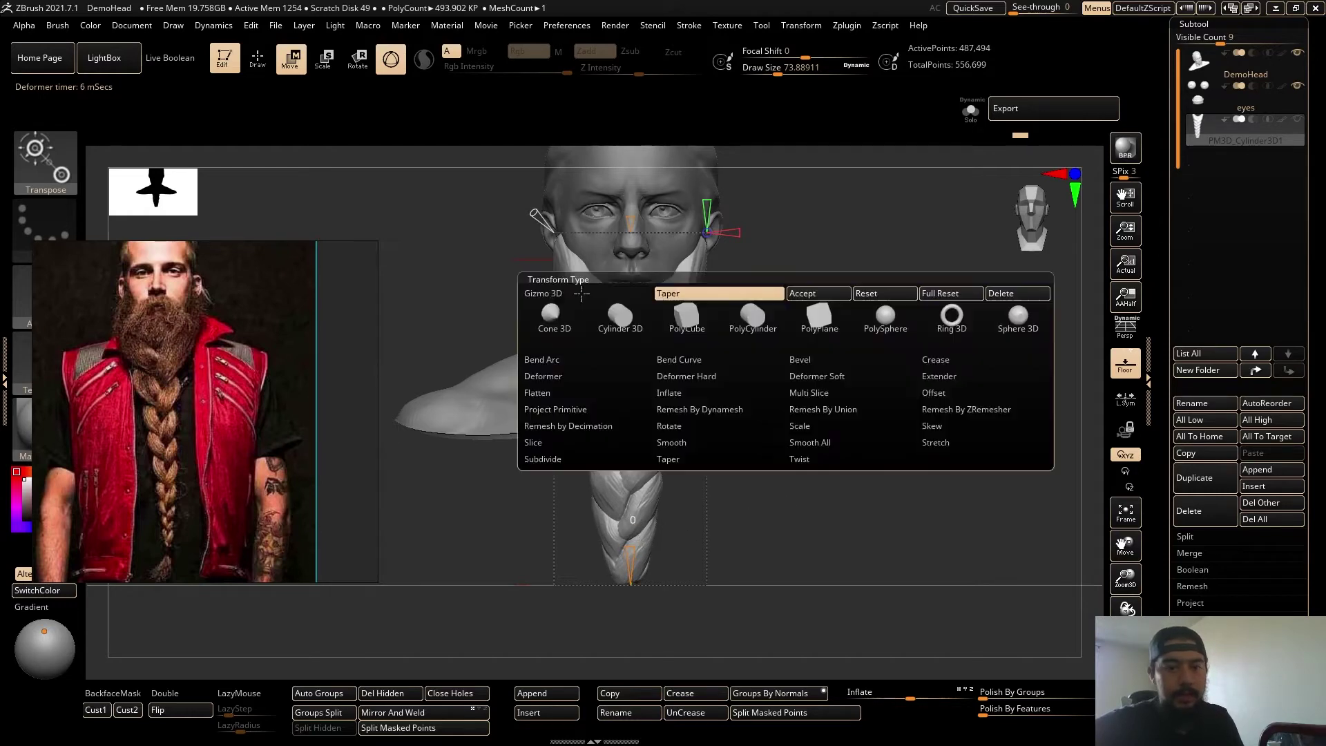
pyautogui.click(804, 295)
# Switch to the Move brush and shift the tapered lower part of the braid, at a draw size of about 372.
pyautogui.moveTo(870, 545)
pyautogui.mouseDown()
pyautogui.moveTo(782, 548)
pyautogui.moveTo(844, 542)
pyautogui.moveTo(805, 515)
pyautogui.moveTo(839, 518)
pyautogui.mouseUp()
pyautogui.press('q')
pyautogui.press('s')
pyautogui.moveTo(750, 501); pyautogui.dragTo(739, 498)
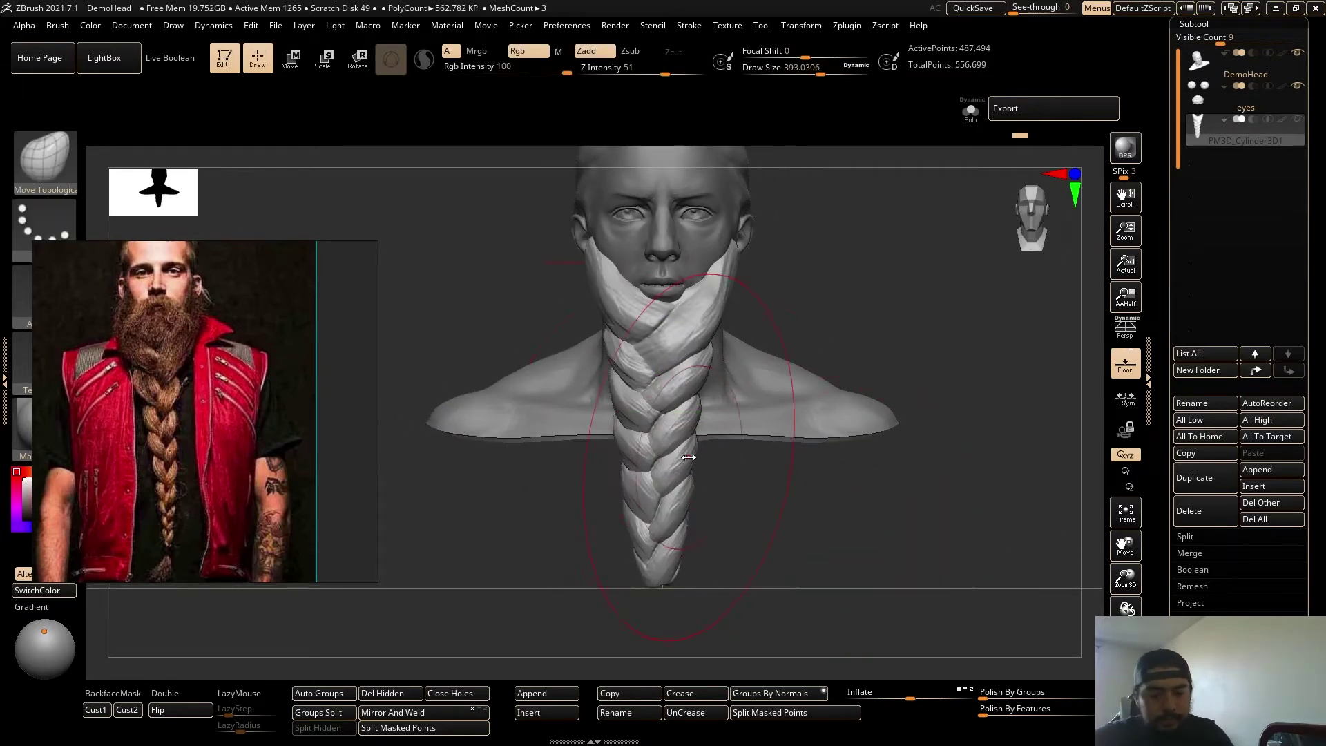
pyautogui.press('b')
pyautogui.press('m')
pyautogui.press('v')
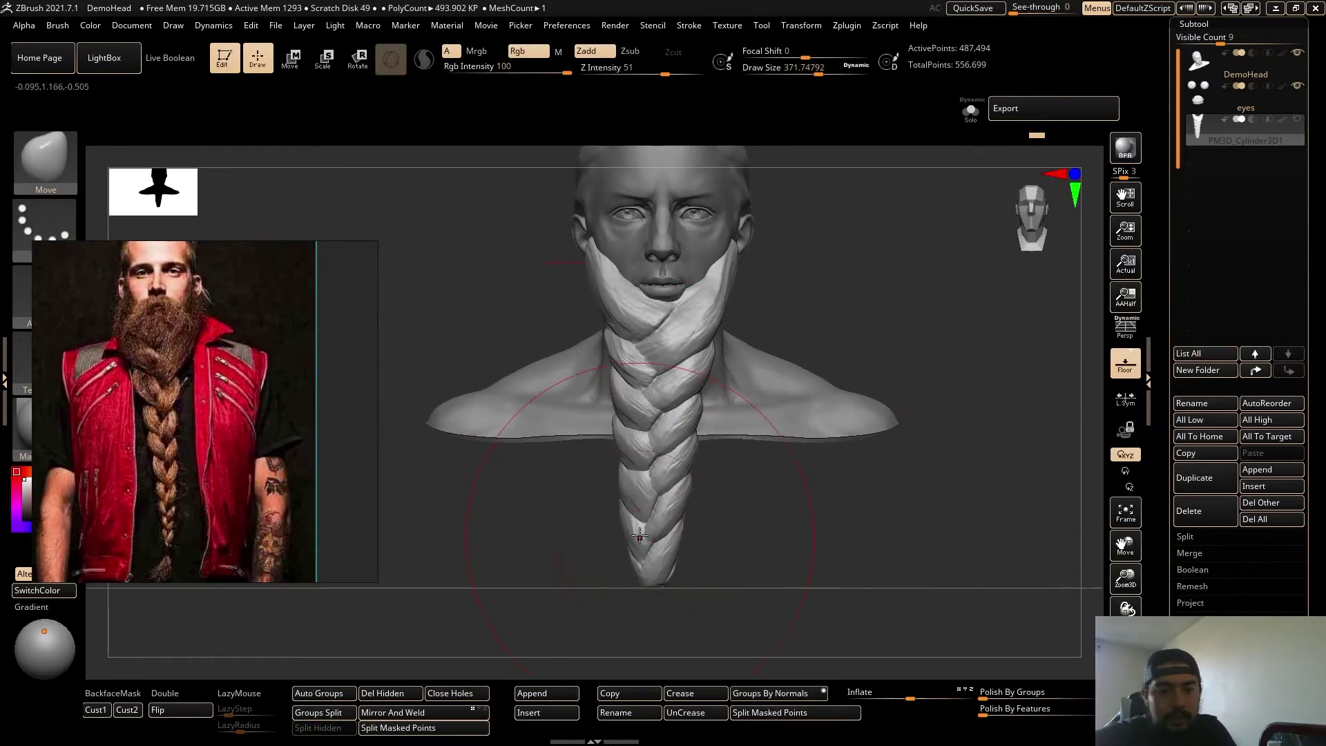
pyautogui.moveTo(640, 536); pyautogui.dragTo(642, 553)
pyautogui.keyDown('alt'); pyautogui.moveTo(787, 569); pyautogui.dragTo(777, 622); pyautogui.keyUp('alt')
# Reshape the strands near the braid's tip on the character's right side, at a draw size of about 77.
pyautogui.press('s')
pyautogui.moveTo(675, 533); pyautogui.dragTo(628, 536)
pyautogui.moveTo(773, 532)
pyautogui.mouseDown()
pyautogui.moveTo(853, 532)
pyautogui.moveTo(801, 532)
pyautogui.mouseUp()
pyautogui.moveTo(801, 533)
pyautogui.keyDown('alt'); pyautogui.mouseDown()
pyautogui.moveTo(749, 532)
pyautogui.moveTo(787, 533)
pyautogui.mouseUp(); pyautogui.keyUp('alt')
pyautogui.moveTo(788, 533); pyautogui.dragTo(843, 533)
pyautogui.moveTo(622, 529); pyautogui.dragTo(611, 518)
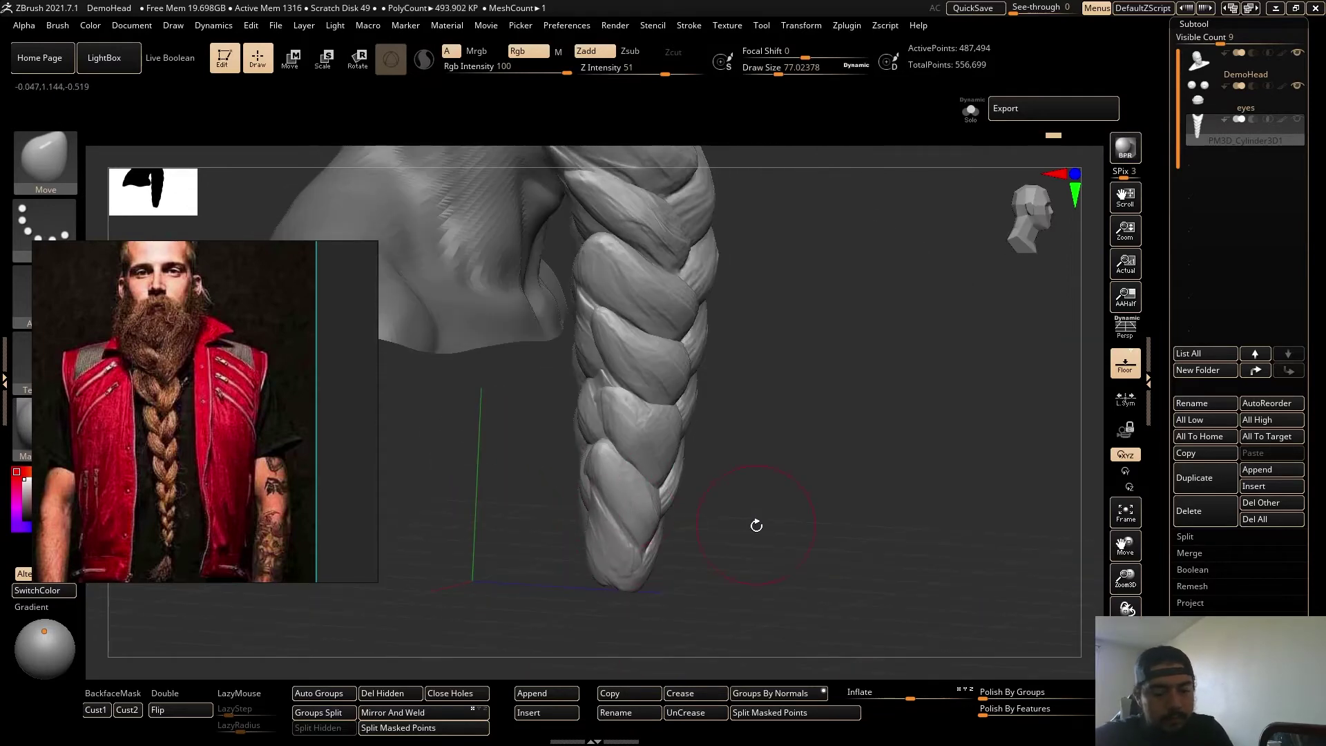
# Mask the braid except for the strands at its bottom end and center the gizmo on the unmasked strands.
pyautogui.hotkey('shift', 'f')
pyautogui.moveTo(756, 525)
pyautogui.mouseDown()
pyautogui.moveTo(748, 541)
pyautogui.moveTo(793, 546)
pyautogui.mouseUp()
pyautogui.hotkey('shift', 'f')
pyautogui.keyDown('ctrl'); pyautogui.click(807, 559); pyautogui.keyUp('ctrl')
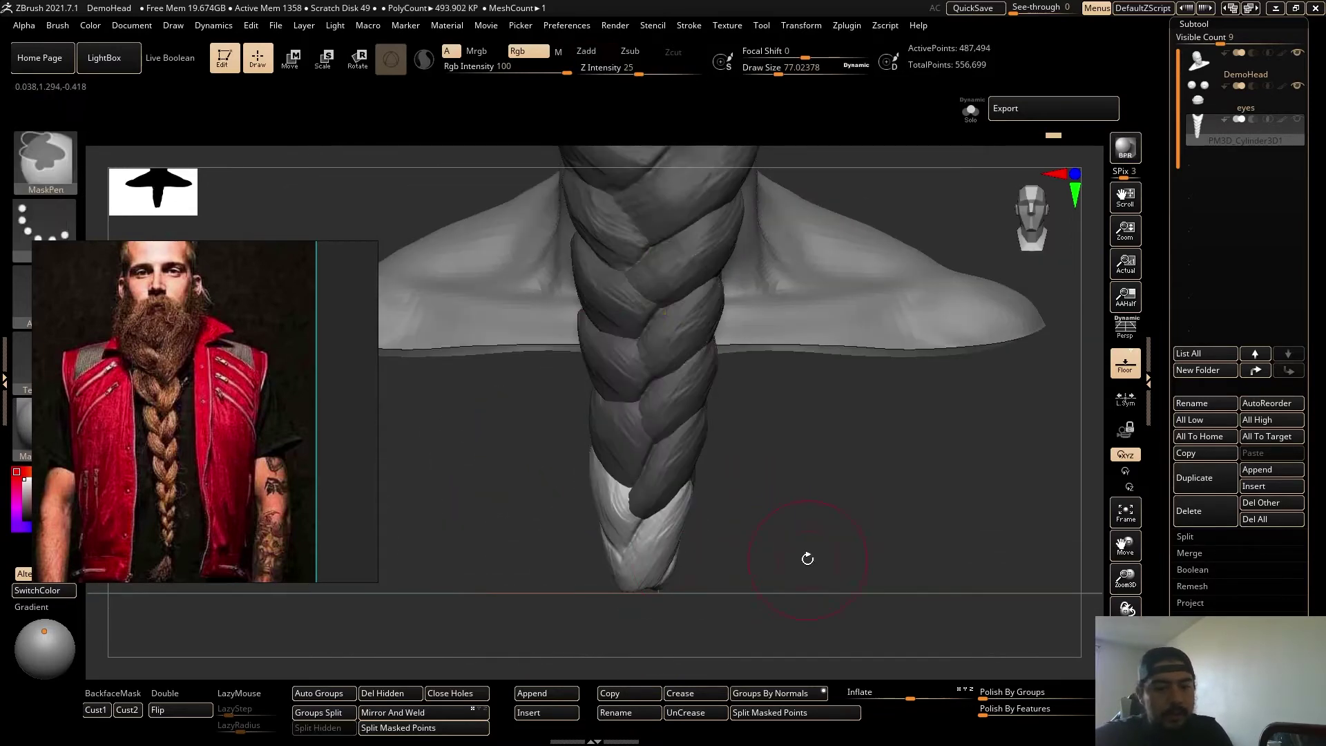
pyautogui.press('w')
pyautogui.click(640, 196)
pyautogui.keyDown('alt'); pyautogui.moveTo(774, 456); pyautogui.dragTo(817, 319); pyautogui.keyUp('alt')
# Duplicate the unmasked end strands downward and scale the copy down to continue the braid's taper.
pyautogui.keyDown('ctrl'); pyautogui.moveTo(684, 319); pyautogui.dragTo(683, 368); pyautogui.keyUp('ctrl')
pyautogui.moveTo(684, 446); pyautogui.dragTo(674, 457)
pyautogui.moveTo(680, 369); pyautogui.dragTo(624, 394)
pyautogui.moveTo(722, 449); pyautogui.dragTo(715, 450)
pyautogui.moveTo(625, 396); pyautogui.dragTo(629, 399)
pyautogui.keyDown('alt'); pyautogui.moveTo(820, 477); pyautogui.dragTo(817, 416); pyautogui.keyUp('alt')
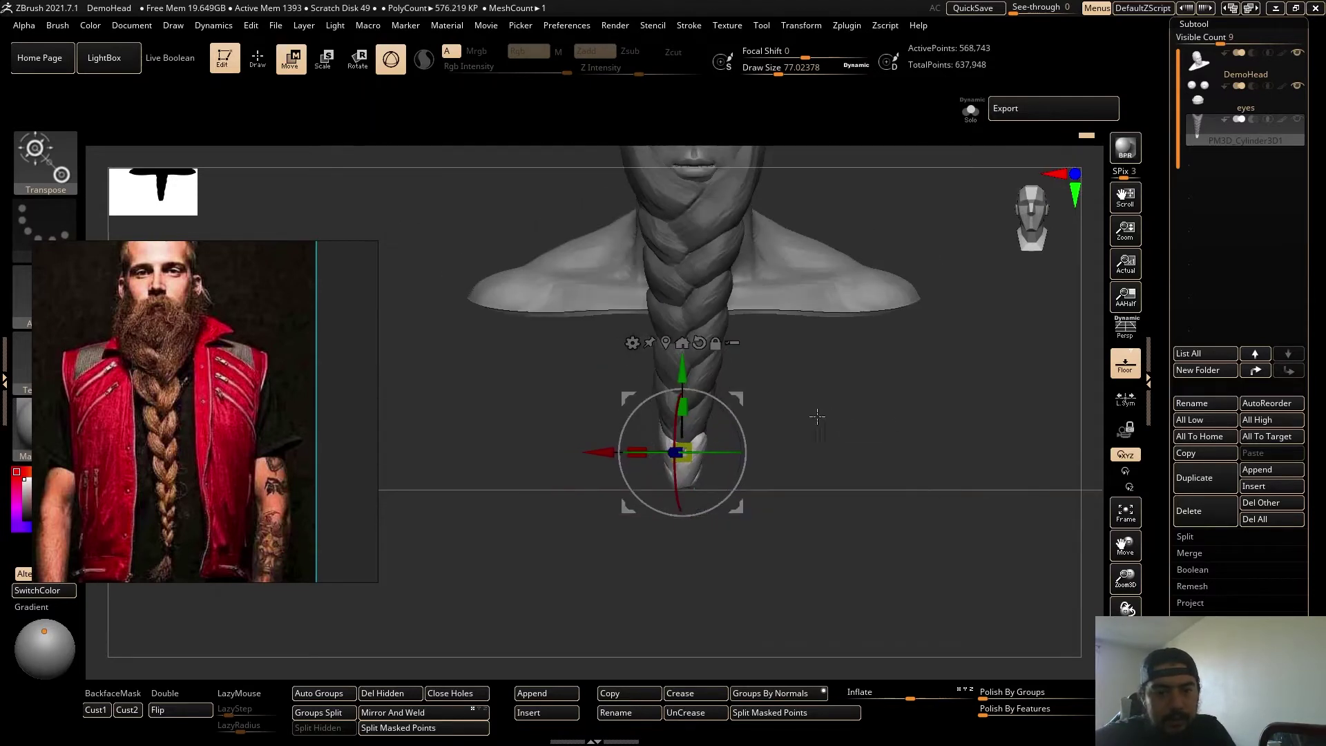
# Extend the braid with further duplicates of the end strands, moving each copy down and shrinking it to fit the taper.
pyautogui.press('q')
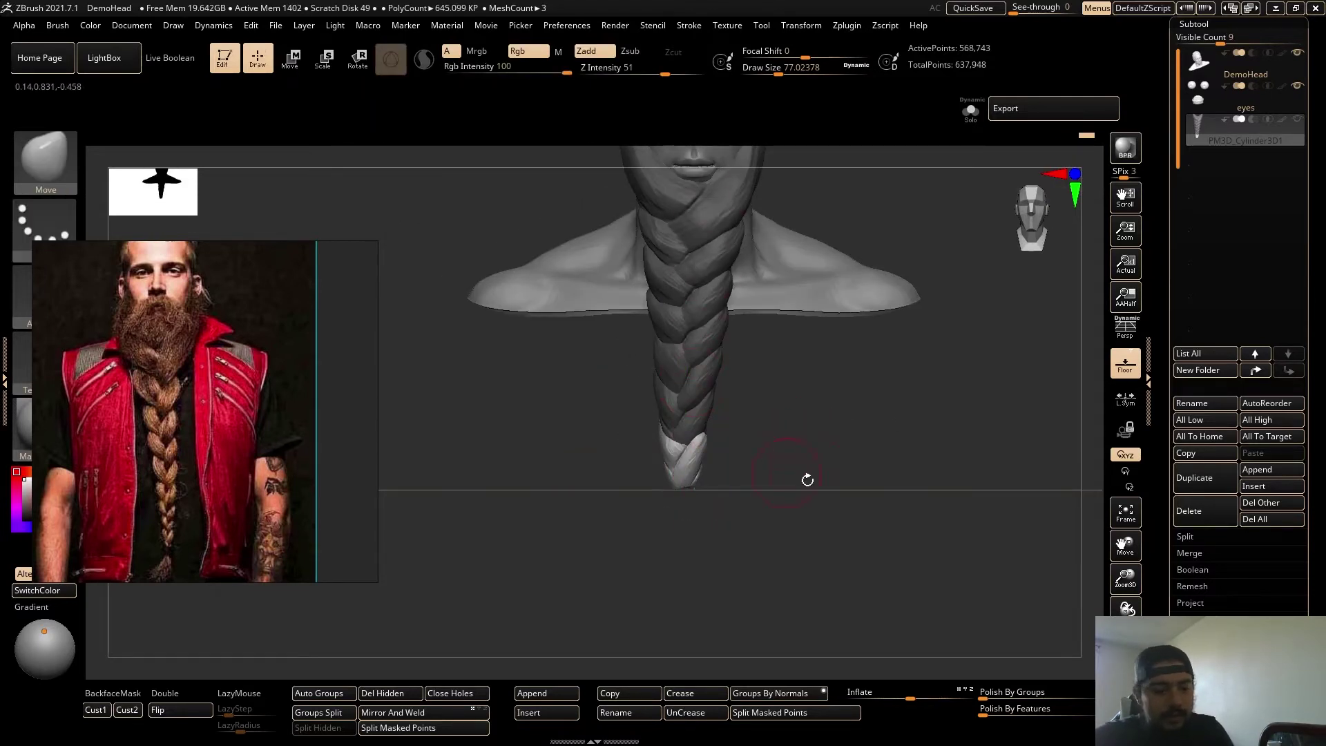
pyautogui.keyDown('alt'); pyautogui.moveTo(807, 480); pyautogui.dragTo(822, 485); pyautogui.keyUp('alt')
pyautogui.press('w')
pyautogui.keyDown('ctrl'); pyautogui.moveTo(690, 350); pyautogui.dragTo(689, 388); pyautogui.keyUp('ctrl')
pyautogui.moveTo(719, 474); pyautogui.dragTo(708, 474)
pyautogui.moveTo(815, 497)
pyautogui.mouseDown()
pyautogui.moveTo(935, 518)
pyautogui.moveTo(822, 504)
pyautogui.moveTo(822, 481)
pyautogui.mouseUp()
pyautogui.moveTo(691, 366); pyautogui.dragTo(690, 413)
pyautogui.moveTo(872, 450); pyautogui.dragTo(832, 470)
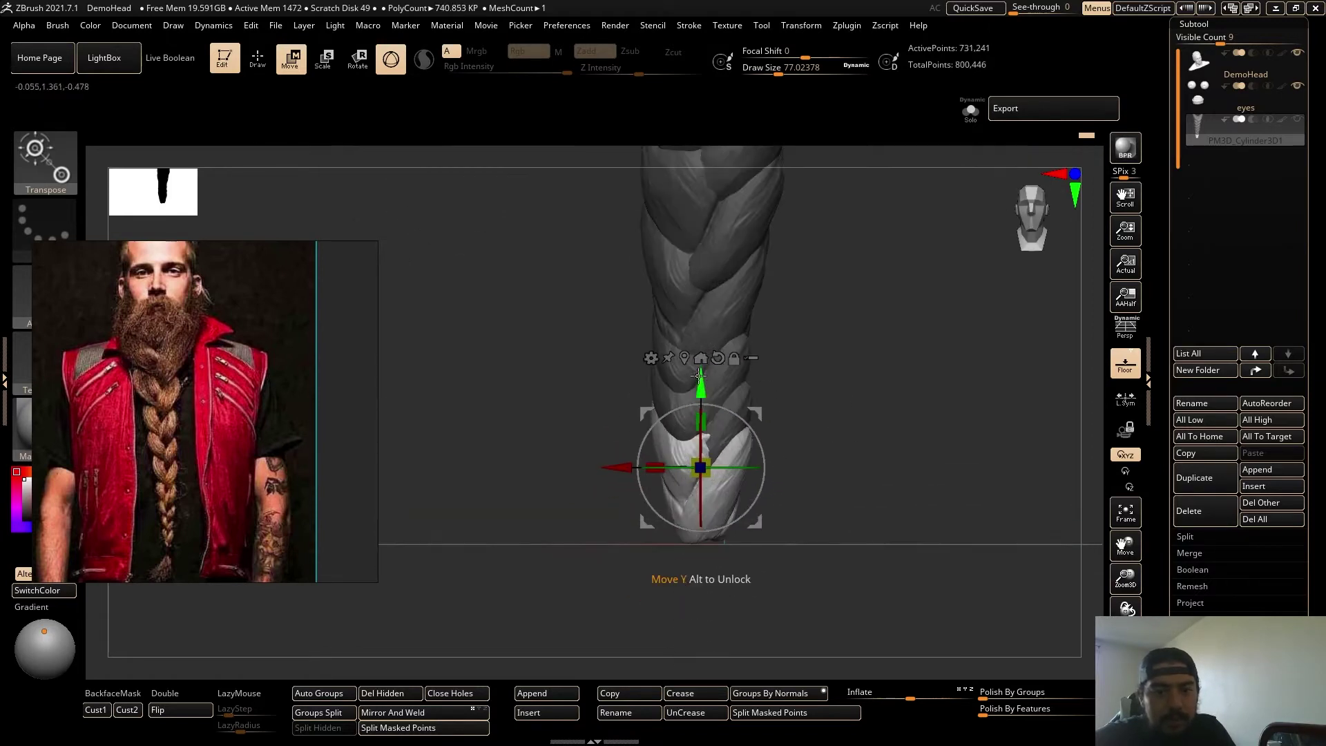
pyautogui.keyDown('ctrl'); pyautogui.moveTo(699, 375); pyautogui.dragTo(694, 437); pyautogui.keyUp('ctrl')
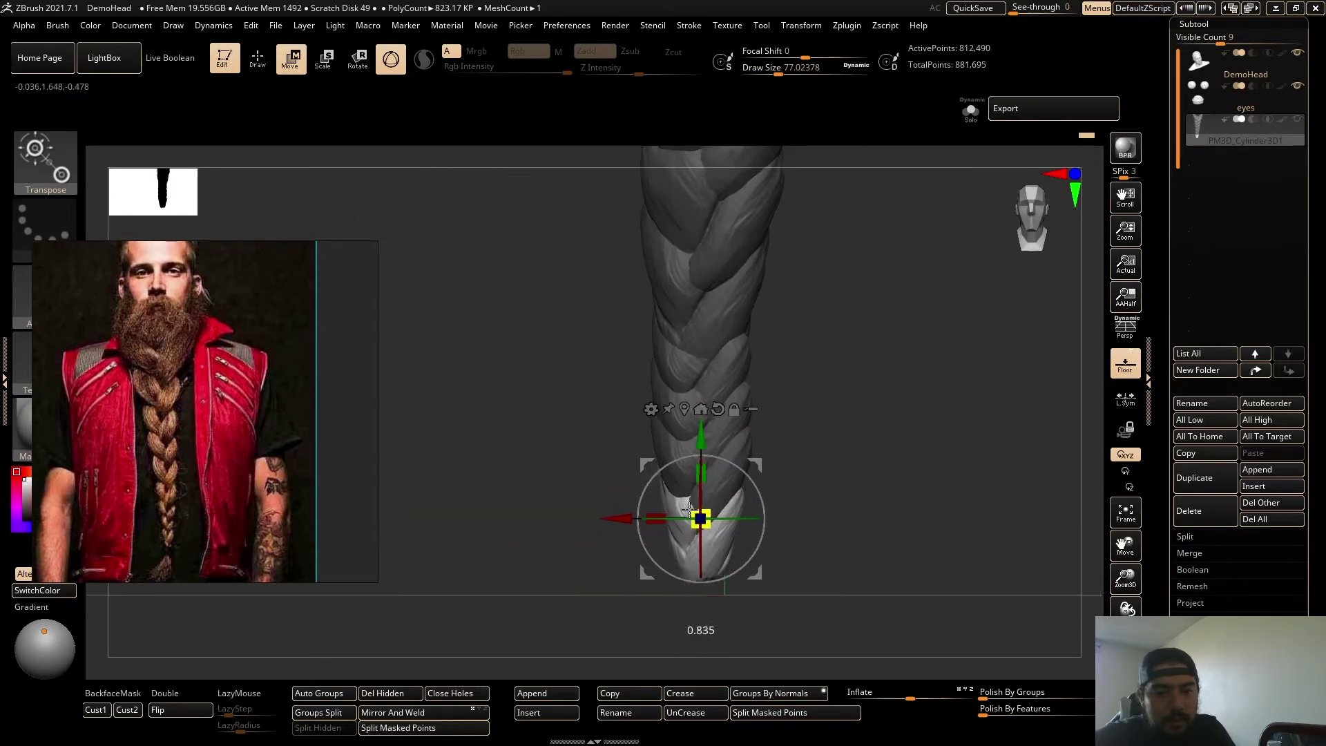
pyautogui.press('q')
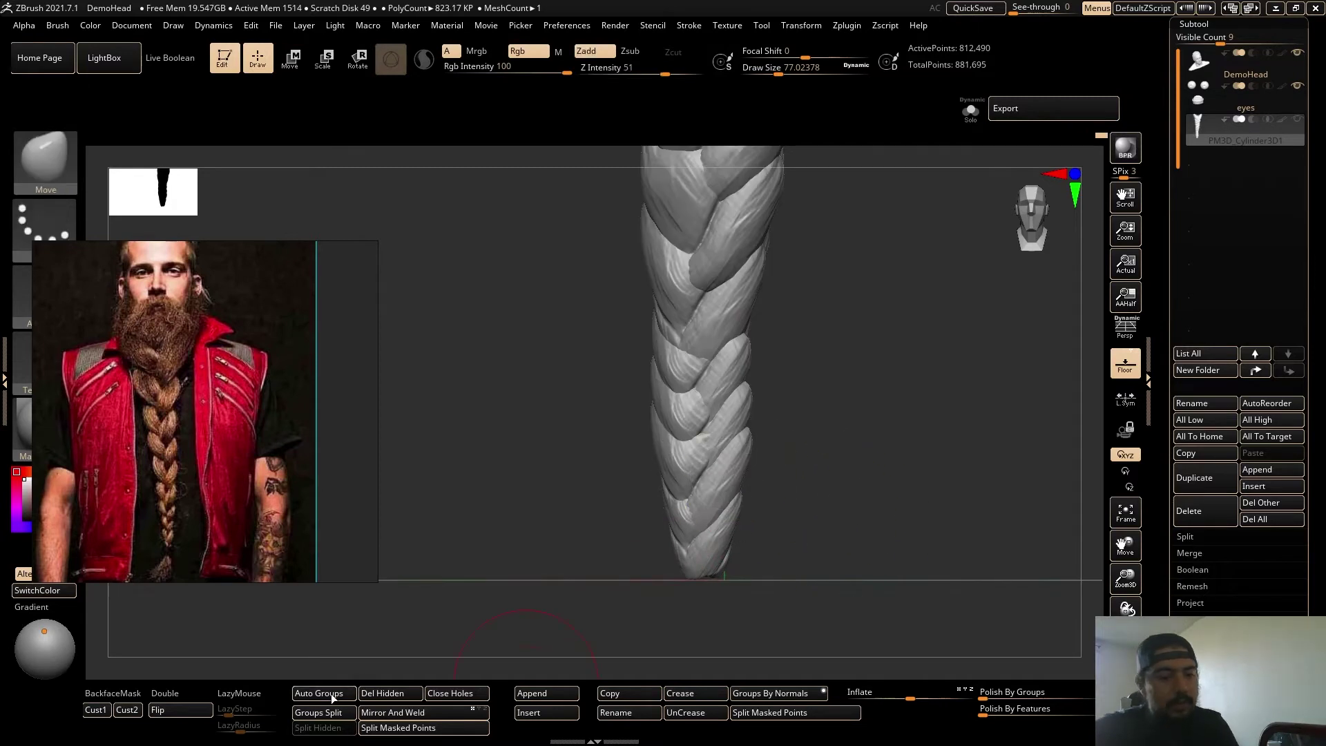
# Assign polygroups with Auto Groups and leave only the lower end strands unmasked for uniform scaling.
pyautogui.click(332, 699)
pyautogui.keyDown('ctrl'); pyautogui.keyDown('shift'); pyautogui.click(710, 484); pyautogui.keyUp('shift'); pyautogui.keyUp('ctrl')
pyautogui.keyDown('ctrl'); pyautogui.keyDown('shift'); pyautogui.click(817, 500); pyautogui.keyUp('shift'); pyautogui.keyUp('ctrl')
pyautogui.press('e')
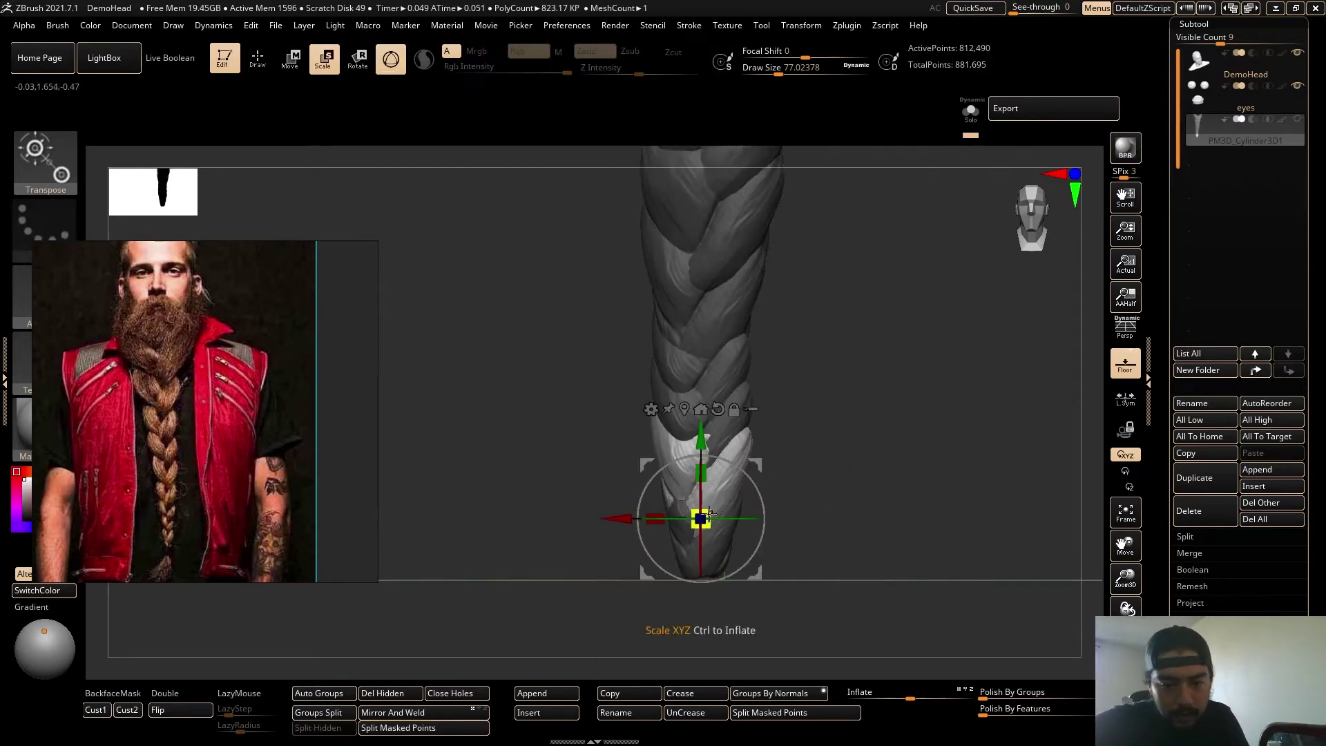
pyautogui.press('q')
pyautogui.keyDown('alt'); pyautogui.moveTo(760, 546); pyautogui.dragTo(764, 503); pyautogui.keyUp('alt')
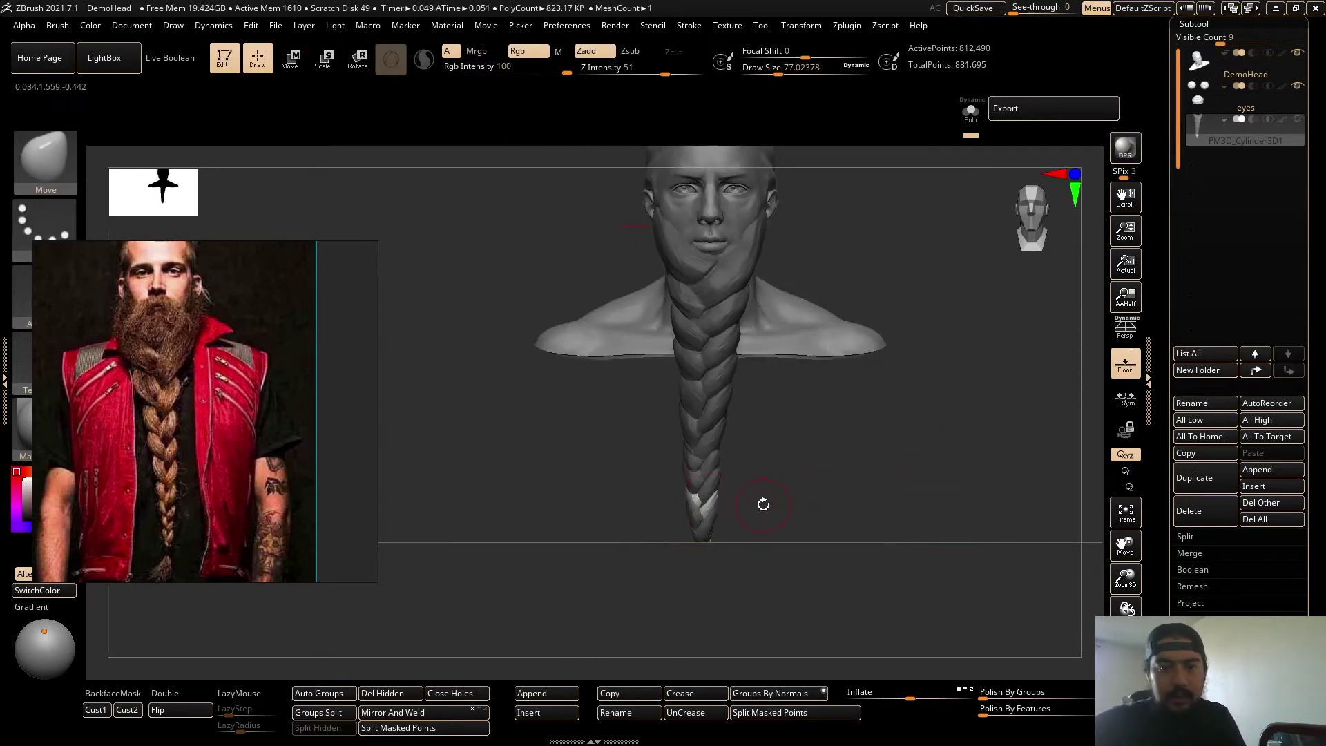
# Isolate the strands just above the duplicated tail with a mask and adjust them at a draw size of about 80.
pyautogui.moveTo(826, 469)
pyautogui.keyDown('alt'); pyautogui.mouseDown()
pyautogui.moveTo(814, 511)
pyautogui.moveTo(859, 514)
pyautogui.mouseUp(); pyautogui.keyUp('alt')
pyautogui.keyDown('ctrl'); pyautogui.moveTo(859, 515); pyautogui.dragTo(826, 412, button='right'); pyautogui.keyUp('ctrl')
pyautogui.keyDown('ctrl'); pyautogui.keyDown('shift'); pyautogui.click(729, 366); pyautogui.keyUp('shift'); pyautogui.keyUp('ctrl')
pyautogui.moveTo(729, 366); pyautogui.dragTo(877, 465, button='right')
pyautogui.keyDown('ctrl'); pyautogui.keyDown('shift'); pyautogui.click(899, 439); pyautogui.keyUp('shift'); pyautogui.keyUp('ctrl')
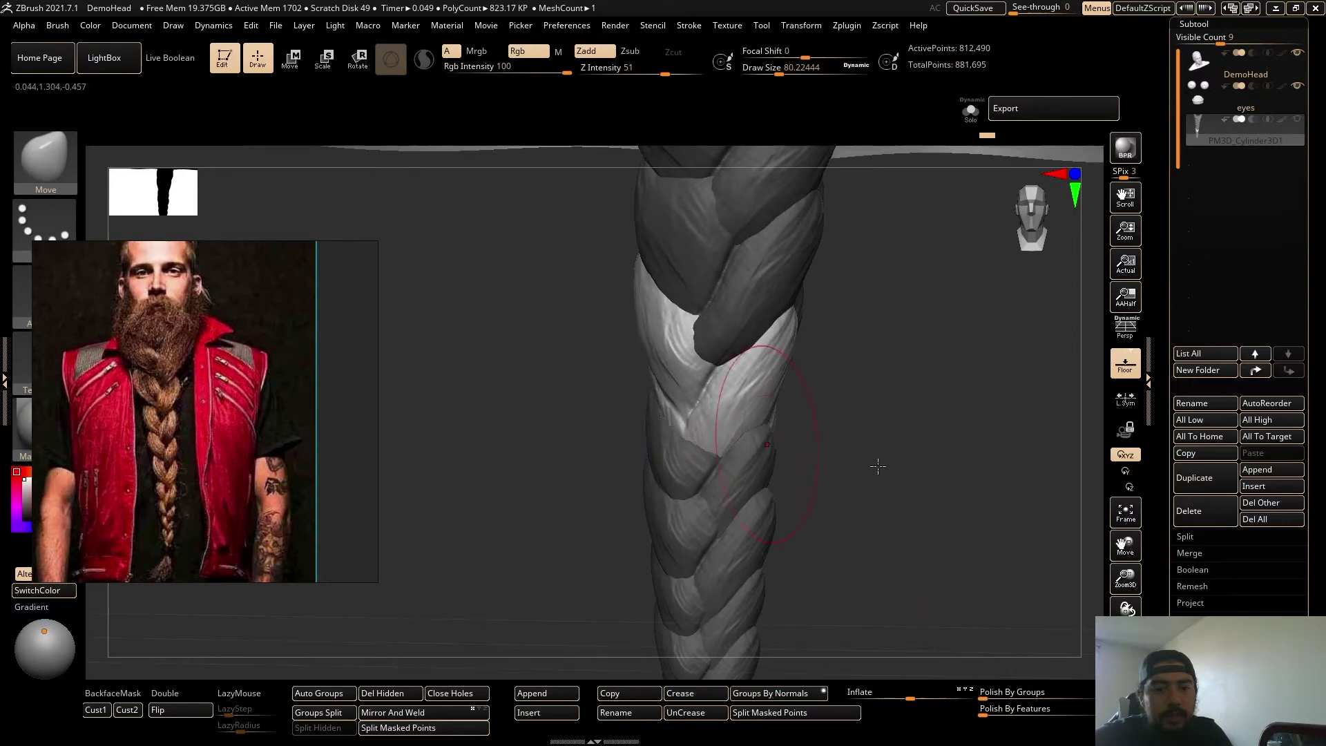
pyautogui.keyDown('ctrl'); pyautogui.moveTo(876, 465); pyautogui.dragTo(897, 480); pyautogui.keyUp('ctrl')
# Unmask the strands where the duplicated tail begins and blend them into the braid, using draw sizes of about 80 and 68.
pyautogui.keyDown('ctrl'); pyautogui.keyDown('shift'); pyautogui.click(725, 442); pyautogui.keyUp('shift'); pyautogui.keyUp('ctrl')
pyautogui.keyDown('ctrl'); pyautogui.keyDown('shift'); pyautogui.click(897, 480); pyautogui.keyUp('shift'); pyautogui.keyUp('ctrl')
pyautogui.keyDown('ctrl'); pyautogui.click(897, 480); pyautogui.keyUp('ctrl')
pyautogui.moveTo(602, 446); pyautogui.dragTo(629, 386, button='right')
pyautogui.press('s')
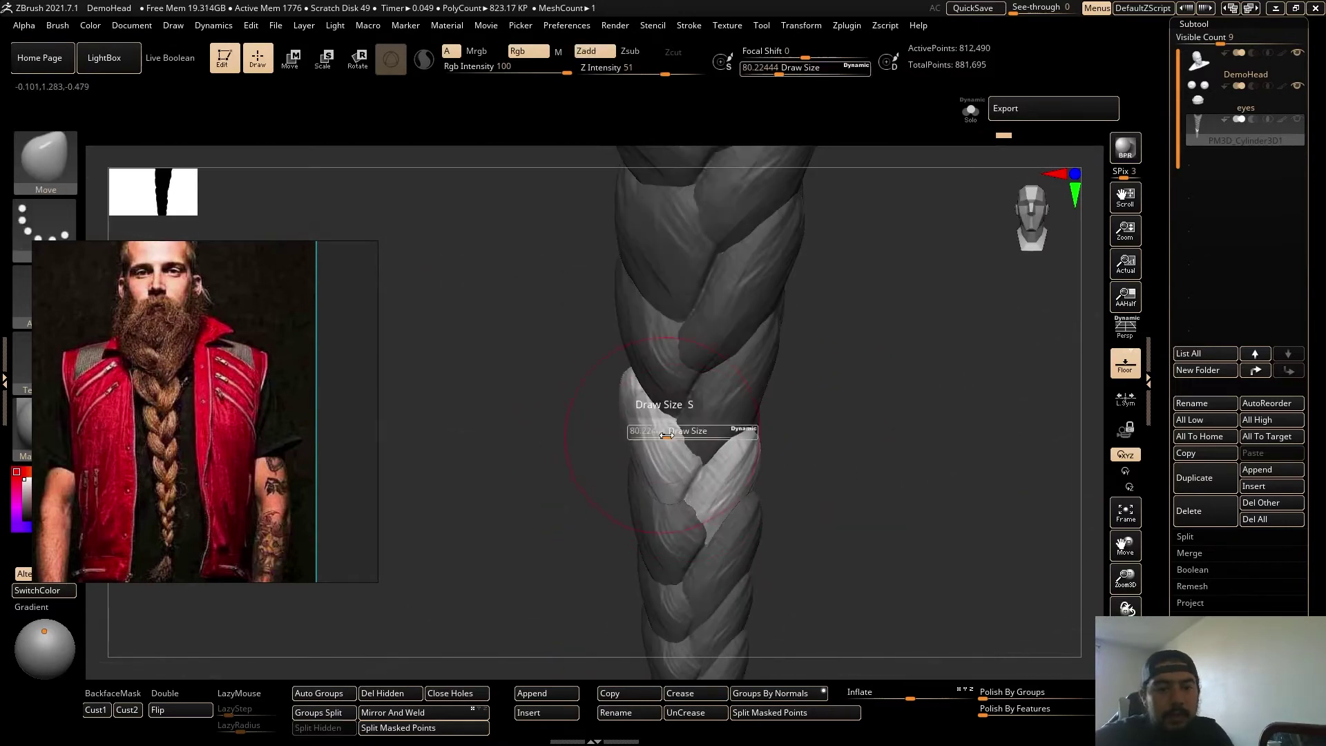
pyautogui.moveTo(661, 429); pyautogui.dragTo(632, 393)
pyautogui.moveTo(808, 508)
pyautogui.mouseDown(button='right')
pyautogui.moveTo(799, 477)
pyautogui.moveTo(770, 469)
pyautogui.mouseUp(button='right')
pyautogui.moveTo(701, 435)
pyautogui.mouseDown(button='right')
pyautogui.moveTo(794, 414)
pyautogui.moveTo(677, 396)
pyautogui.moveTo(733, 444)
pyautogui.moveTo(773, 343)
pyautogui.moveTo(831, 376)
pyautogui.moveTo(747, 274)
pyautogui.mouseUp(button='right')
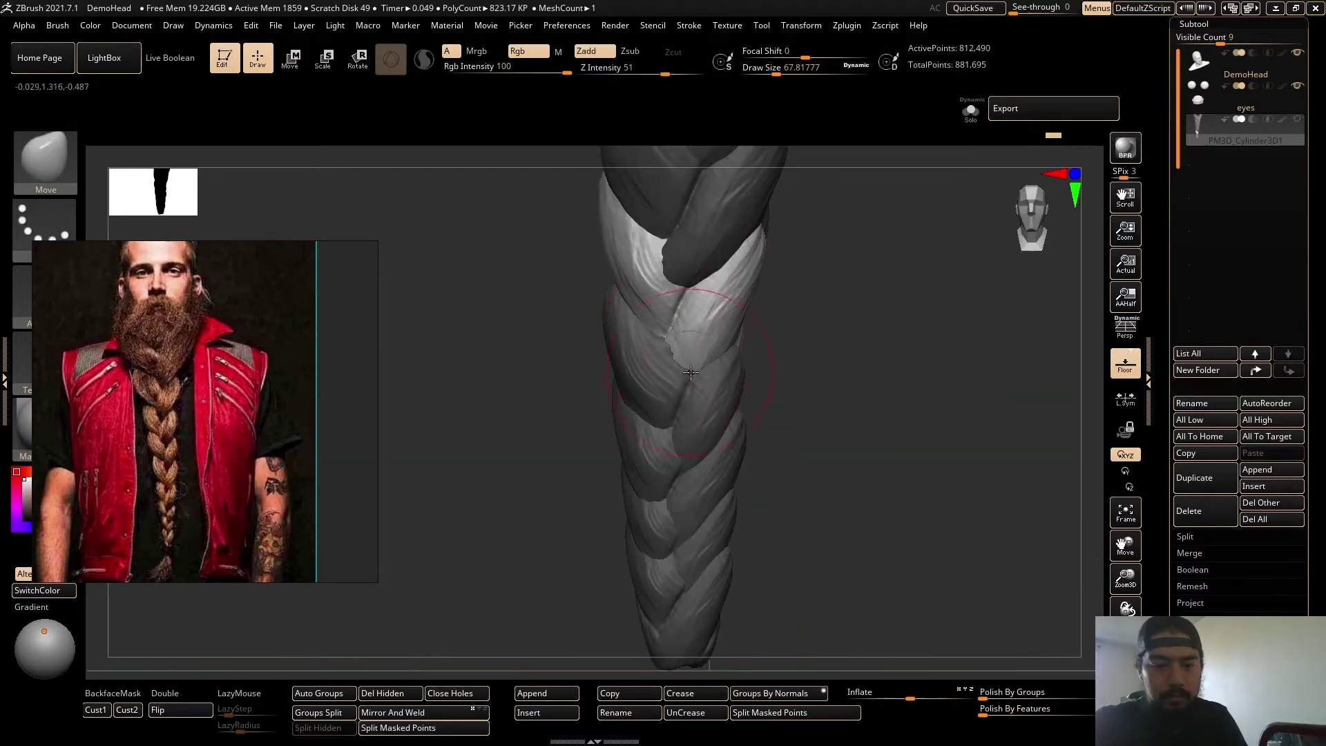
pyautogui.keyDown('ctrl'); pyautogui.moveTo(752, 374); pyautogui.dragTo(827, 499, button='right'); pyautogui.keyUp('ctrl')
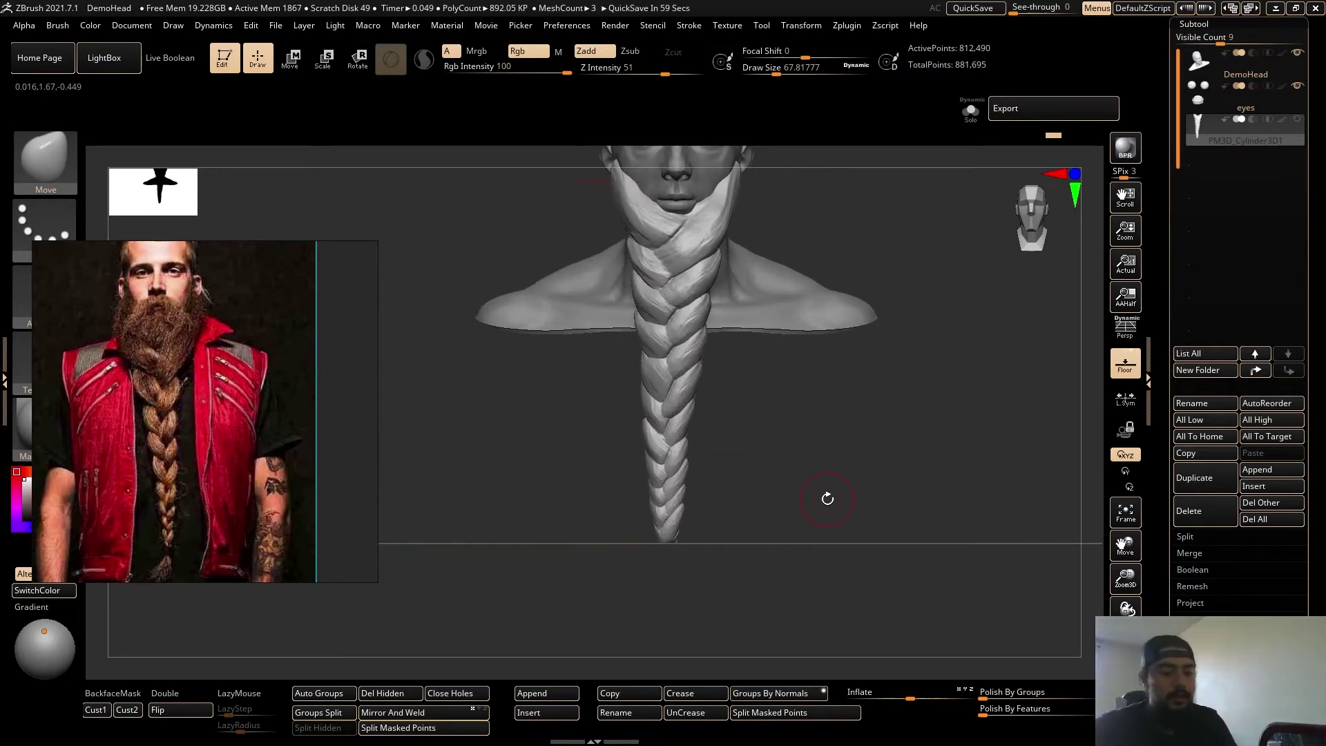
# Refine the jaw and upper braid strands on the character's left side, using draw sizes of about 154 and 182.
pyautogui.moveTo(851, 436); pyautogui.dragTo(811, 382, button='right')
pyautogui.press('s')
pyautogui.moveTo(786, 315); pyautogui.dragTo(804, 315)
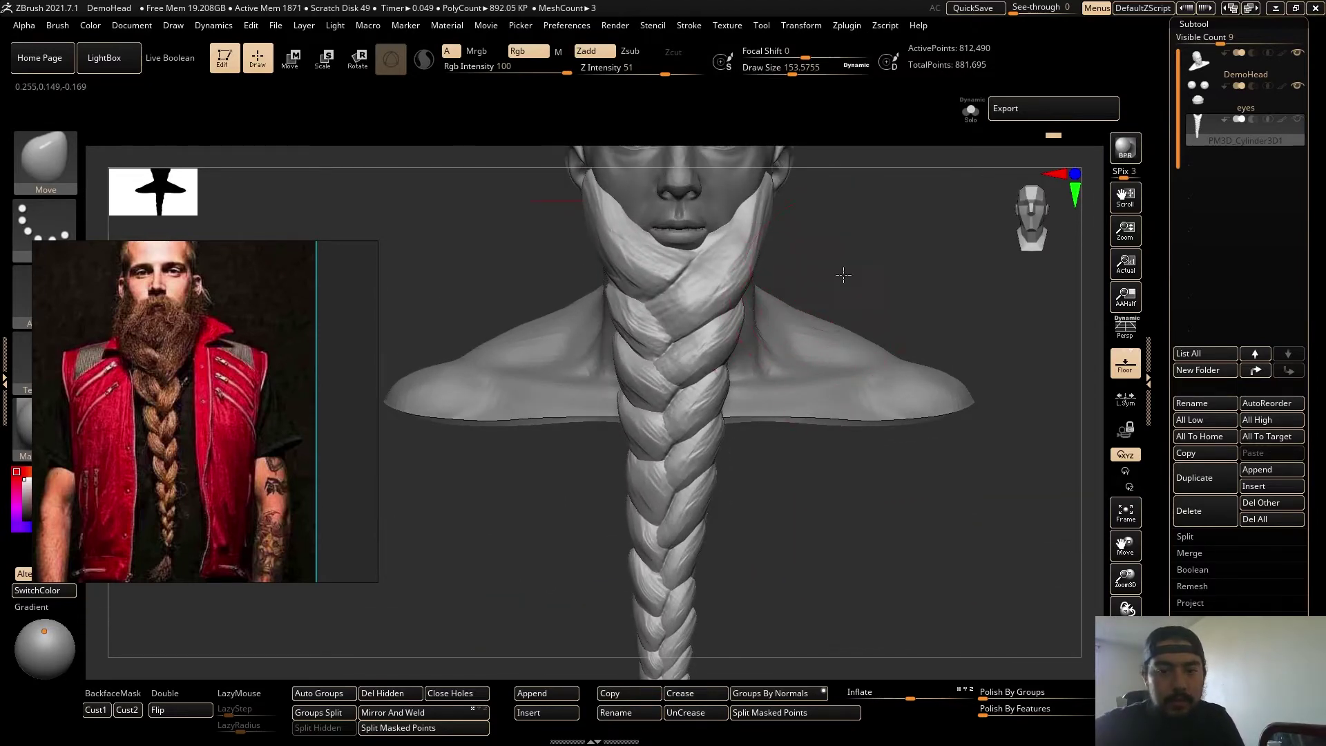
pyautogui.moveTo(844, 275); pyautogui.dragTo(811, 303, button='right')
pyautogui.press('s')
pyautogui.moveTo(765, 274); pyautogui.dragTo(757, 275)
pyautogui.moveTo(872, 290)
pyautogui.mouseDown(button='right')
pyautogui.moveTo(913, 294)
pyautogui.moveTo(884, 292)
pyautogui.moveTo(887, 322)
pyautogui.mouseUp(button='right')
pyautogui.moveTo(888, 322); pyautogui.dragTo(922, 321, button='right')
pyautogui.press('s')
pyautogui.moveTo(730, 370)
pyautogui.mouseDown()
pyautogui.moveTo(745, 369)
pyautogui.moveTo(719, 382)
pyautogui.mouseUp()
pyautogui.moveTo(871, 323); pyautogui.dragTo(881, 274, button='right')
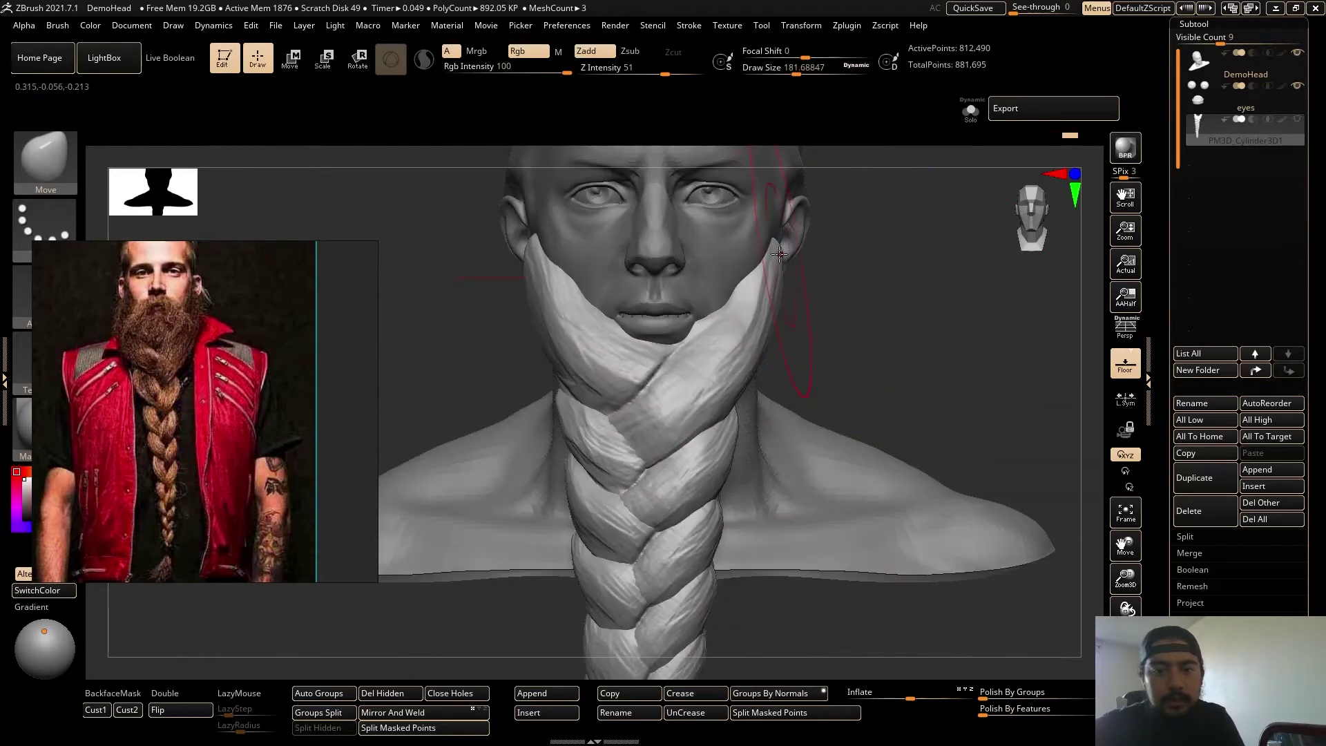
# Pull the right jaw strand's rear edge toward the ear and narrow the left jaw strand's tip, using draw sizes of about 158 and 83.
pyautogui.moveTo(865, 337); pyautogui.dragTo(608, 320, button='right')
pyautogui.press('[')
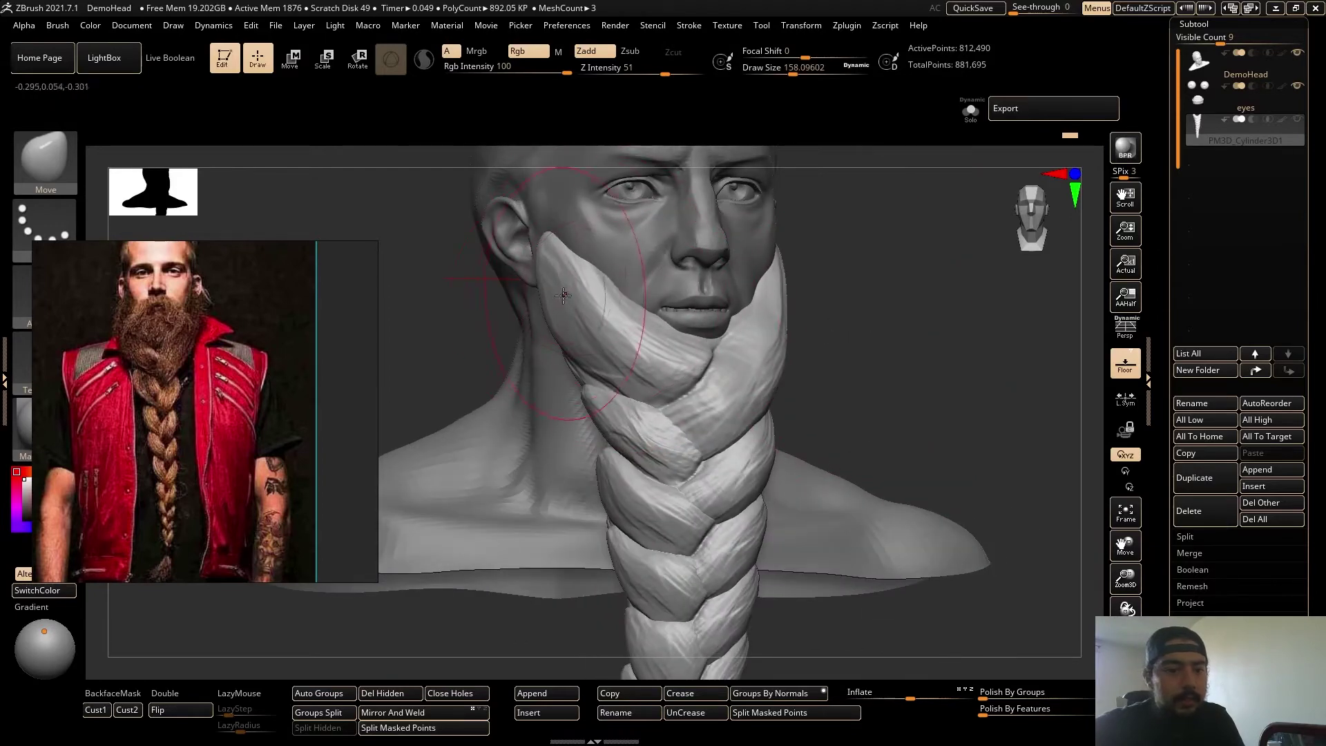
pyautogui.moveTo(410, 369); pyautogui.dragTo(545, 269, button='right')
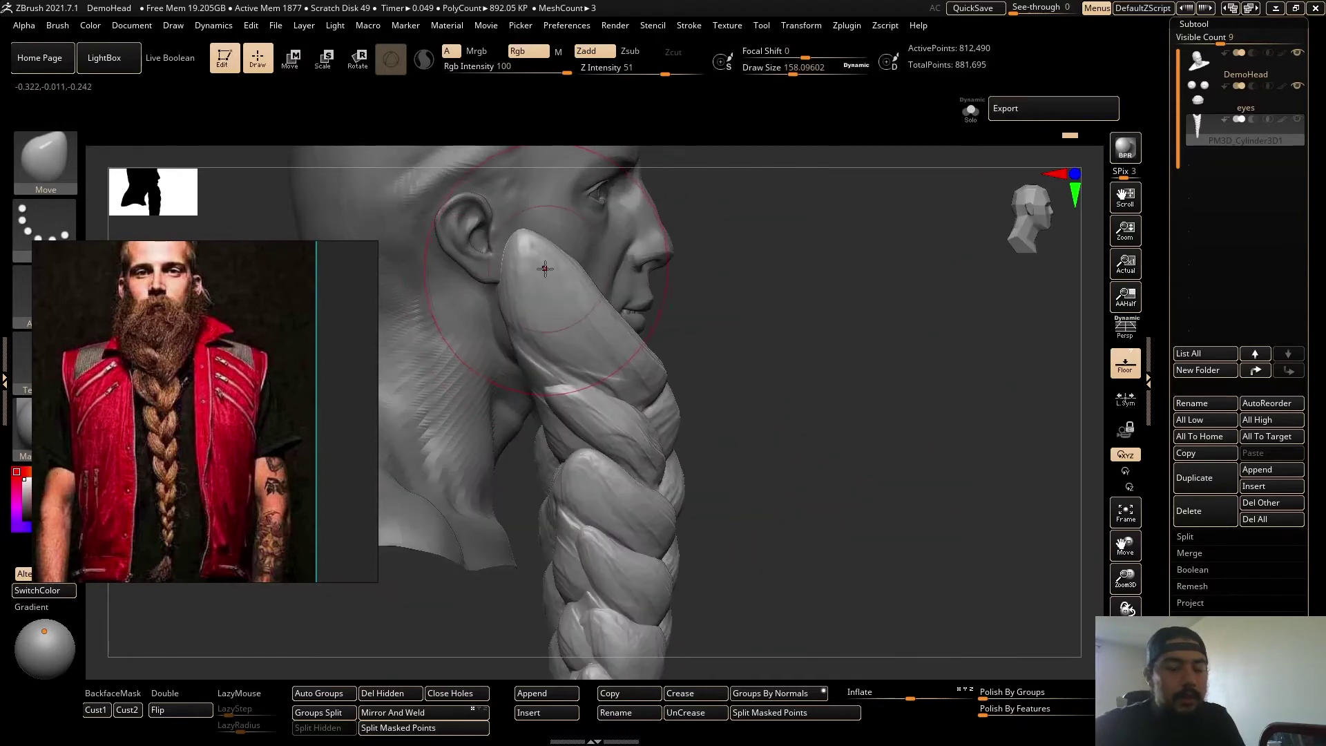
pyautogui.press('s')
pyautogui.moveTo(519, 339); pyautogui.dragTo(489, 343)
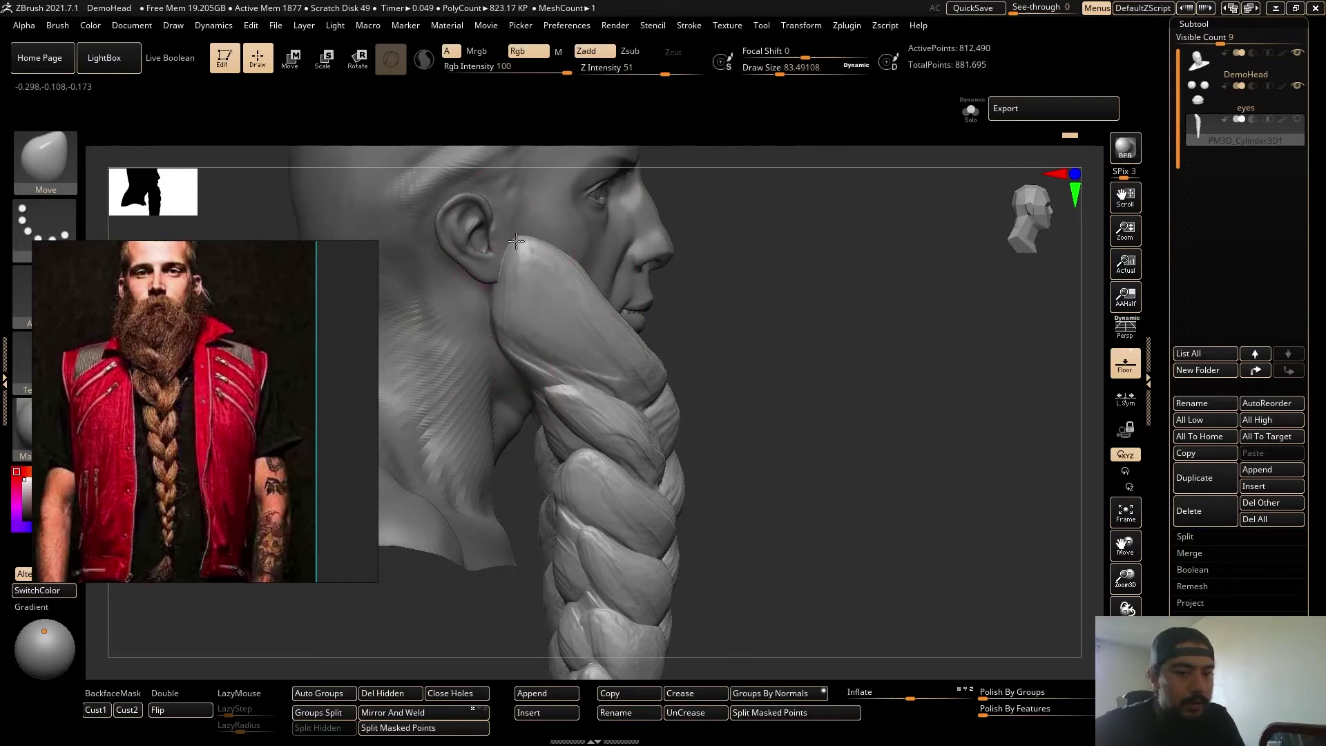
pyautogui.moveTo(757, 314); pyautogui.dragTo(514, 338, button='right')
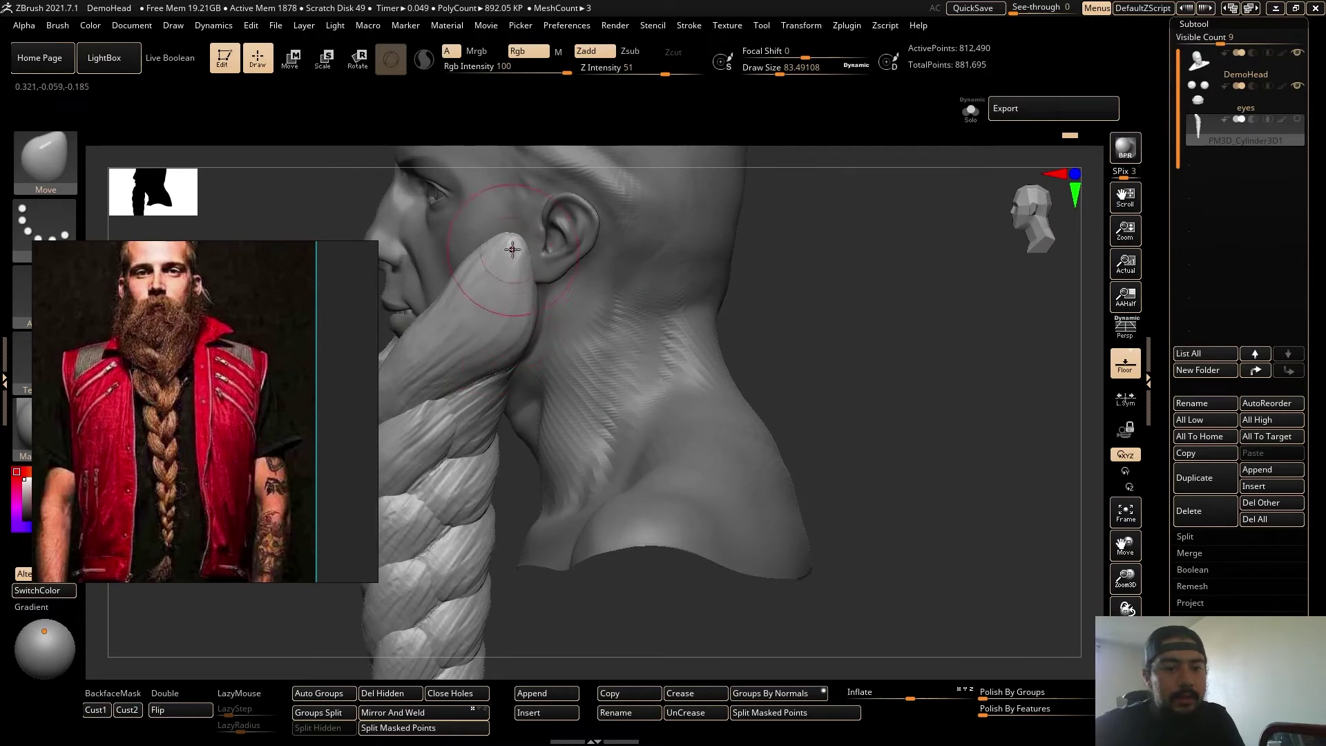
pyautogui.moveTo(512, 250); pyautogui.dragTo(525, 259)
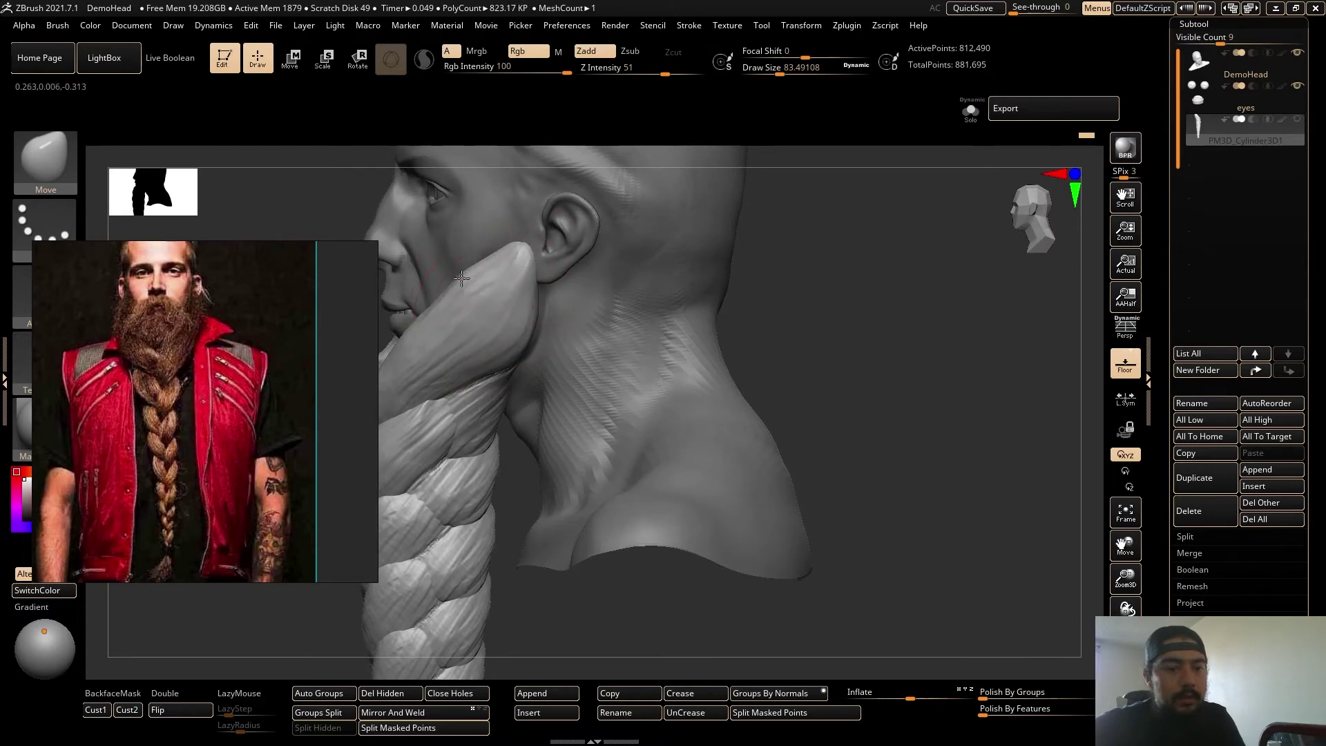
# Nudge the outer edge of the jaw strand on the character's right side inward, using a draw size of about 83.
pyautogui.moveTo(824, 371)
pyautogui.mouseDown(button='right')
pyautogui.moveTo(911, 384)
pyautogui.moveTo(684, 304)
pyautogui.mouseUp(button='right')
pyautogui.keyDown('shift'); pyautogui.moveTo(853, 312); pyautogui.dragTo(822, 316, button='right'); pyautogui.keyUp('shift')
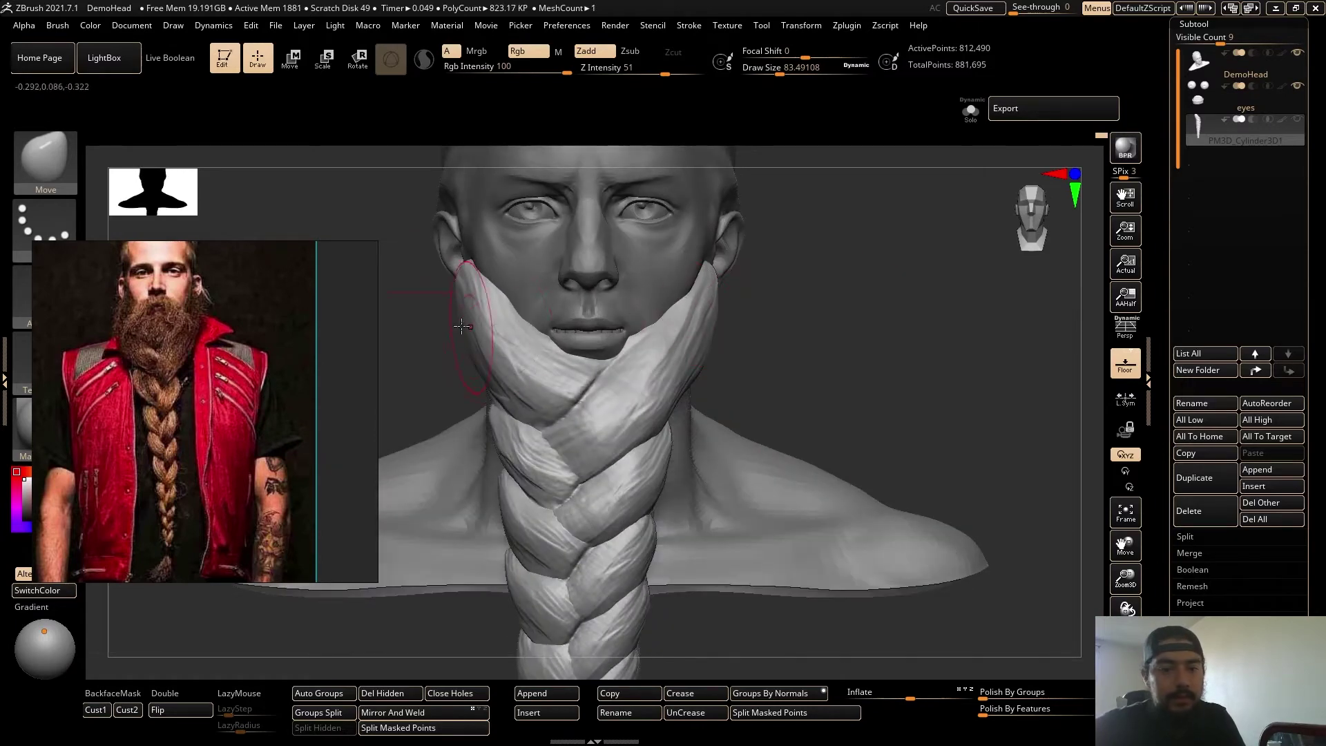
pyautogui.moveTo(462, 326); pyautogui.dragTo(484, 327)
pyautogui.moveTo(752, 373)
pyautogui.keyDown('ctrl'); pyautogui.mouseDown(button='right')
pyautogui.moveTo(770, 382)
pyautogui.moveTo(714, 433)
pyautogui.moveTo(882, 441)
pyautogui.moveTo(858, 465)
pyautogui.moveTo(642, 504)
pyautogui.mouseUp(button='right'); pyautogui.keyUp('ctrl')
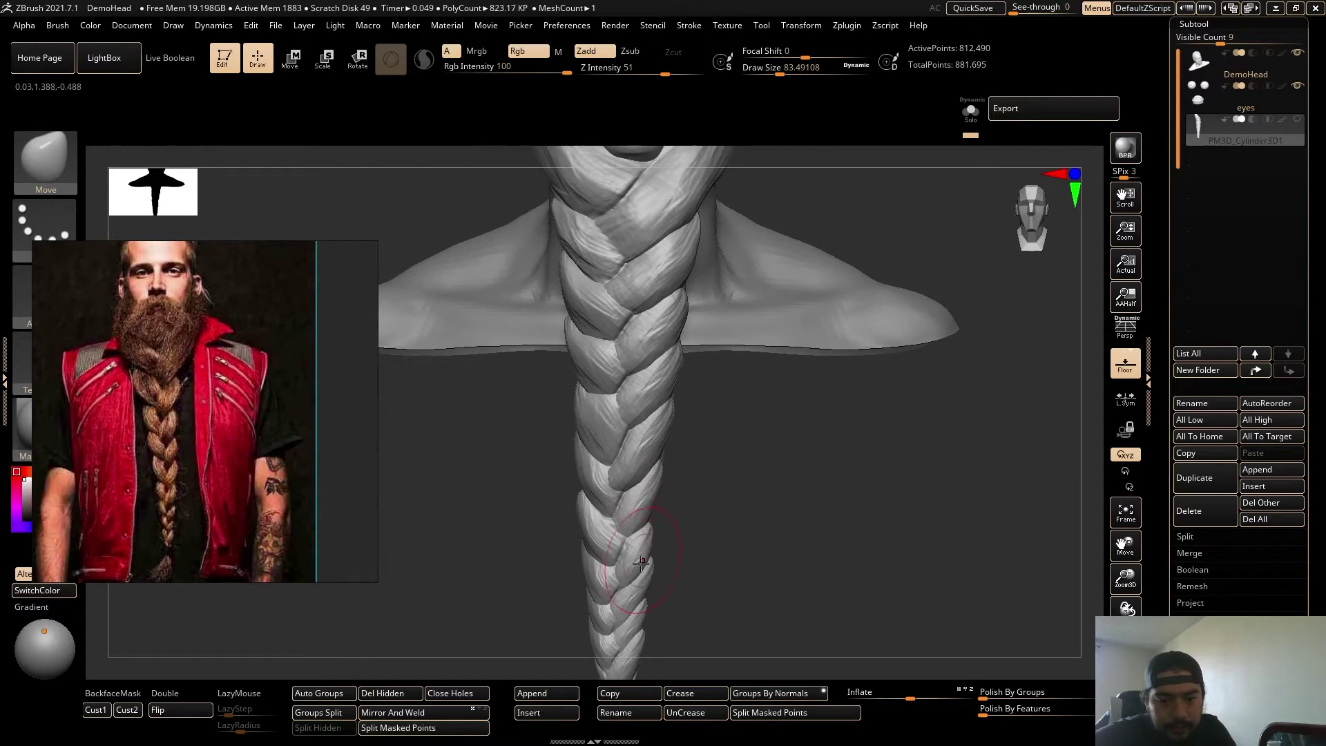
pyautogui.keyDown('alt'); pyautogui.moveTo(644, 571); pyautogui.dragTo(763, 446, button='right'); pyautogui.keyUp('alt')
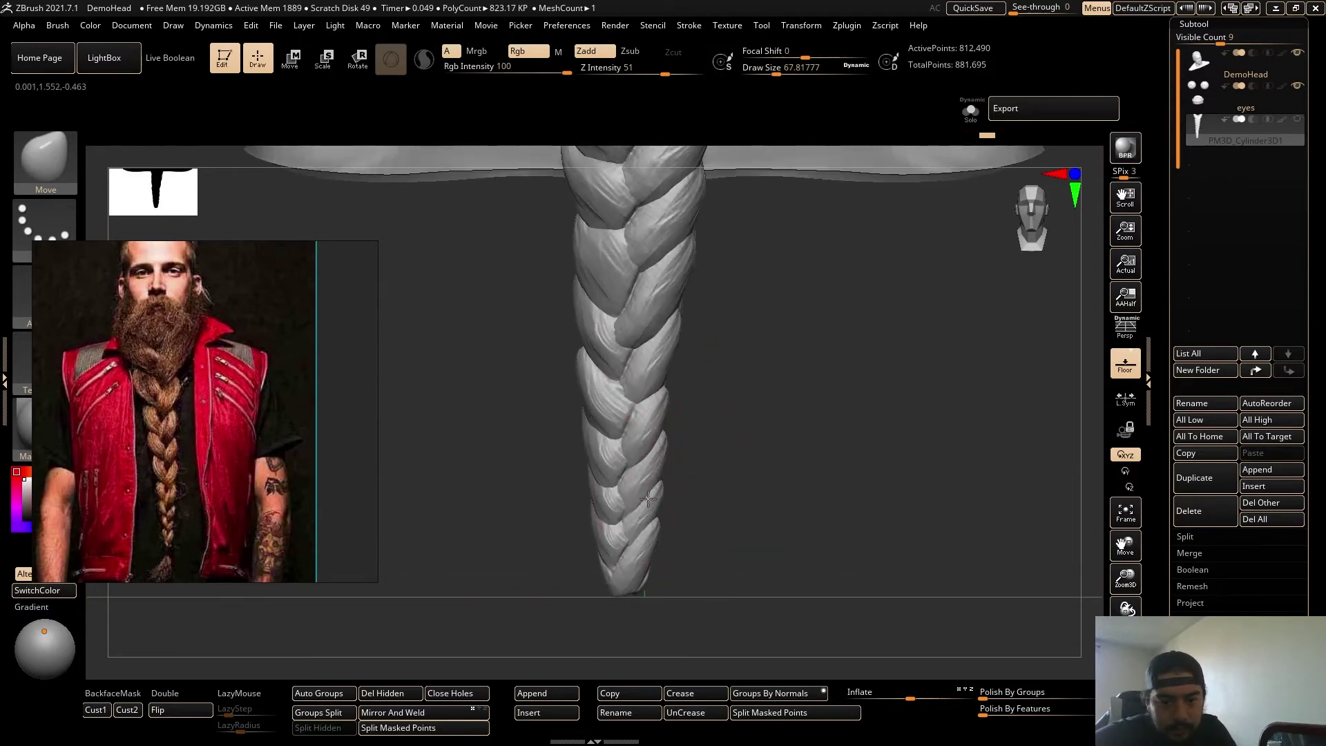
pyautogui.keyDown('alt'); pyautogui.moveTo(808, 528); pyautogui.dragTo(806, 573, button='right'); pyautogui.keyUp('alt')
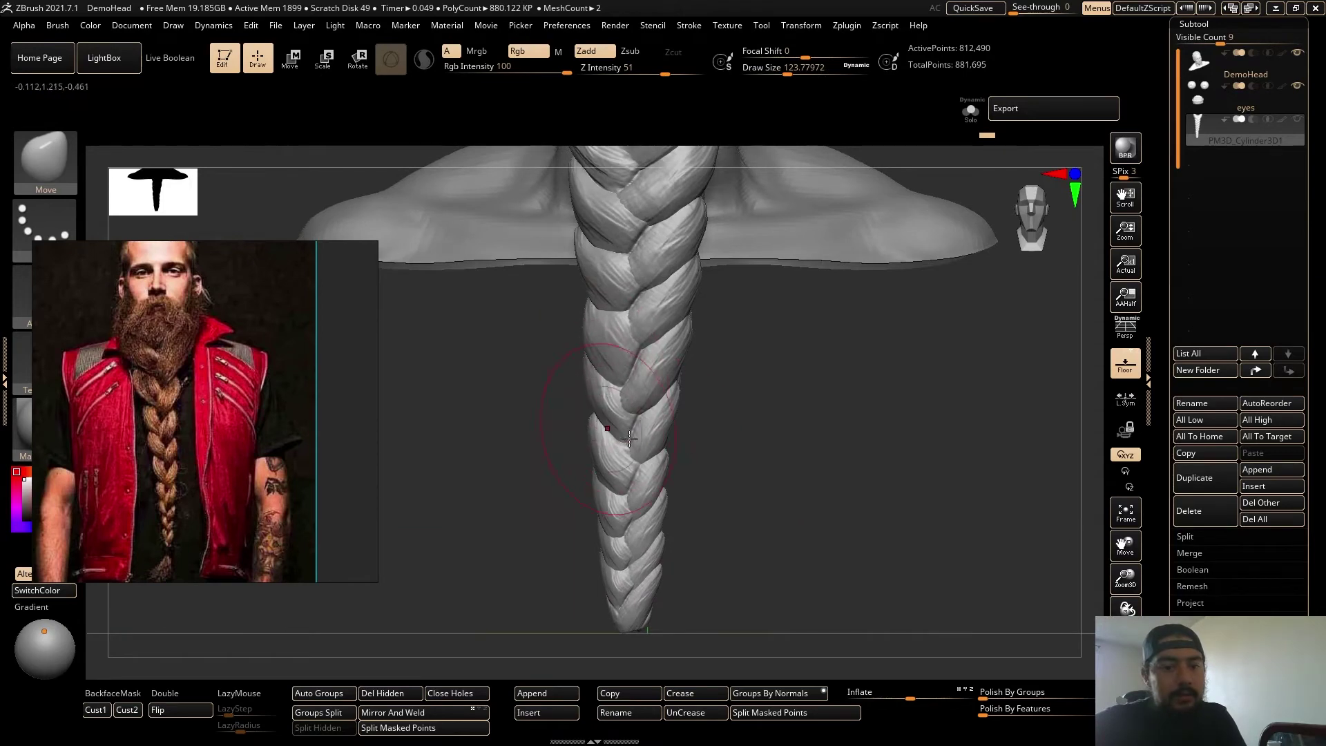
# Append a Cylinder3D as a new subtool and select it.
pyautogui.moveTo(629, 438); pyautogui.dragTo(551, 616, button='right')
pyautogui.click(542, 718)
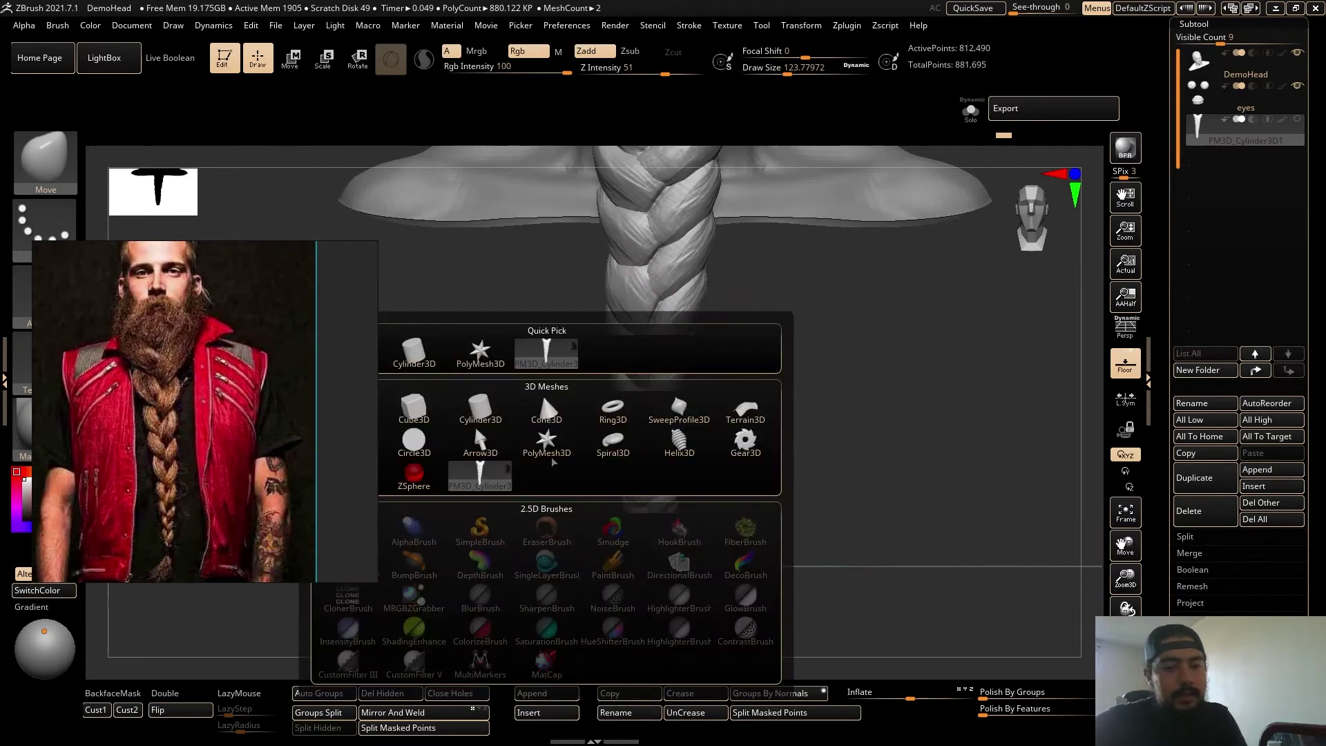
pyautogui.click(540, 391)
pyautogui.moveTo(489, 466); pyautogui.dragTo(719, 440, button='right')
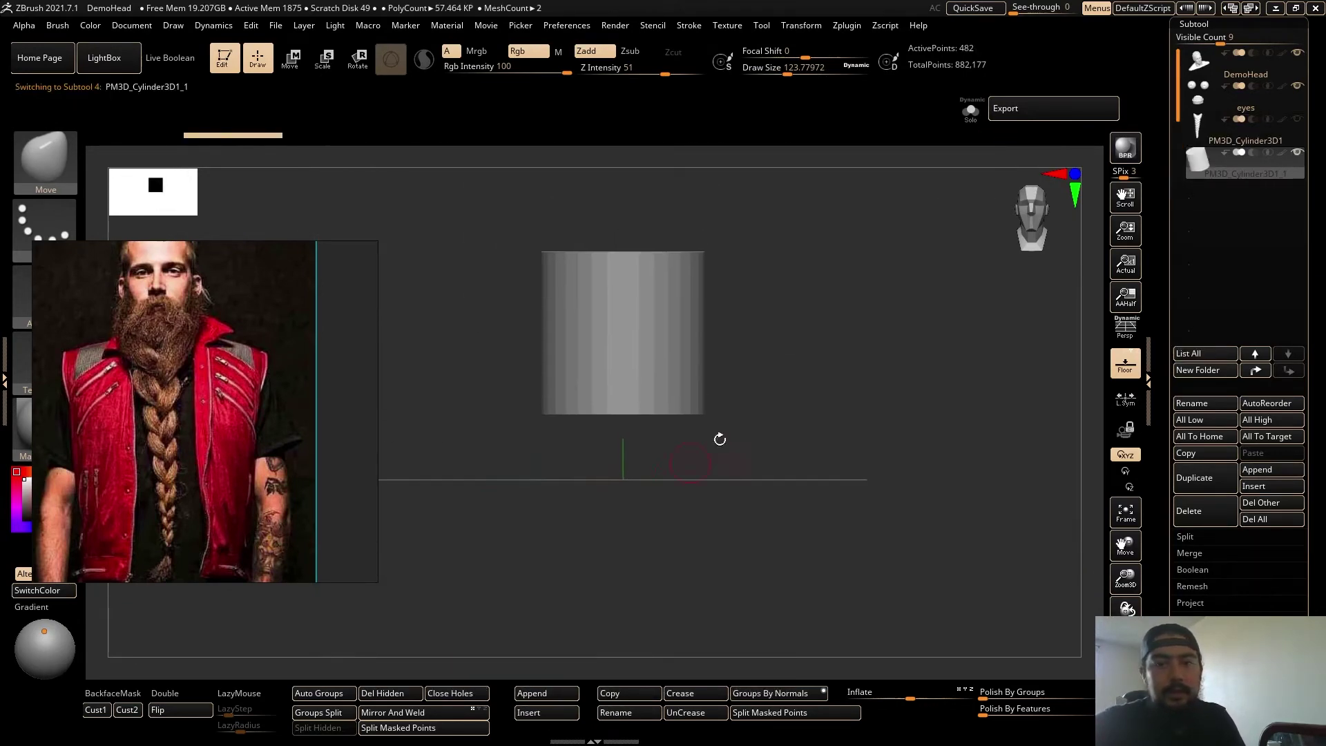
# Scale the cylinder down to a thin disc about as wide as the braid and place it at the braid's lower tip.
pyautogui.press('w')
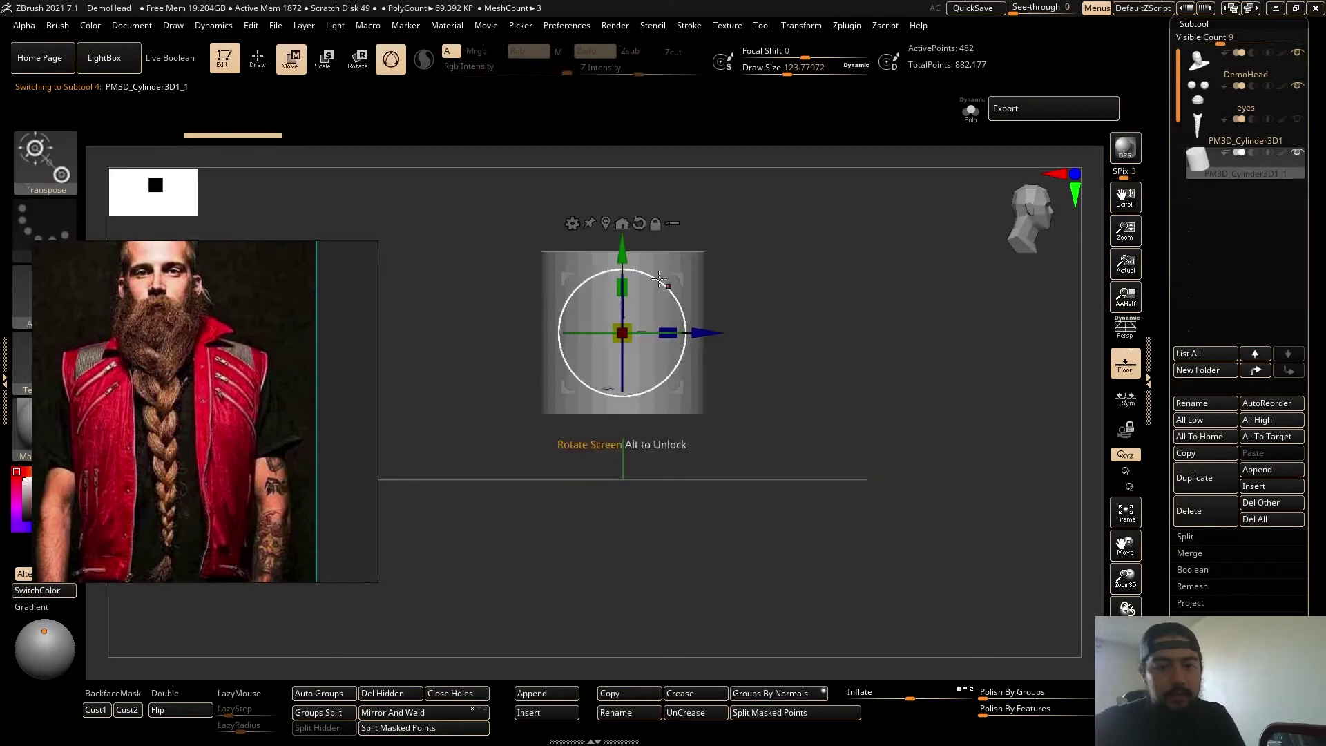
pyautogui.moveTo(663, 267); pyautogui.dragTo(808, 366)
pyautogui.moveTo(665, 386)
pyautogui.mouseDown()
pyautogui.moveTo(645, 385)
pyautogui.moveTo(659, 366)
pyautogui.mouseUp()
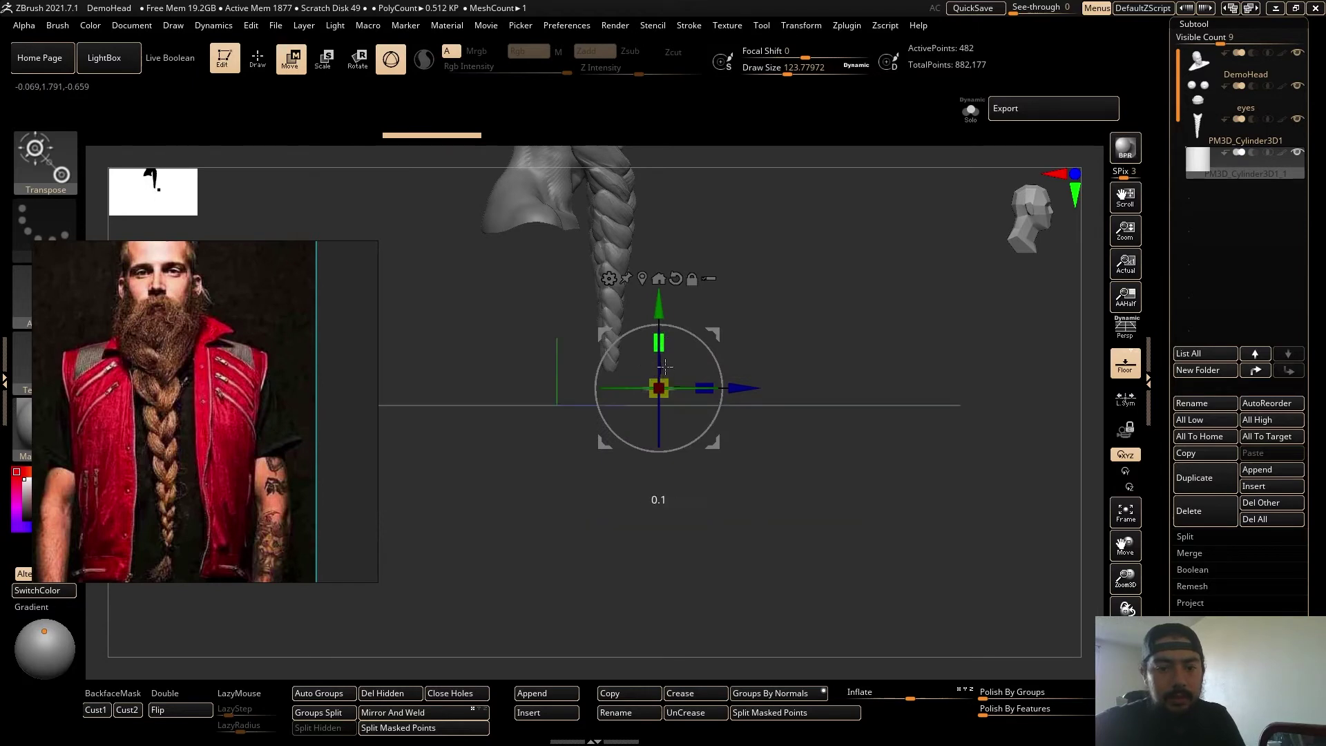
pyautogui.moveTo(713, 335); pyautogui.dragTo(645, 314)
pyautogui.keyDown('alt'); pyautogui.moveTo(919, 345); pyautogui.dragTo(1022, 480); pyautogui.keyUp('alt')
pyautogui.moveTo(643, 314); pyautogui.dragTo(711, 323)
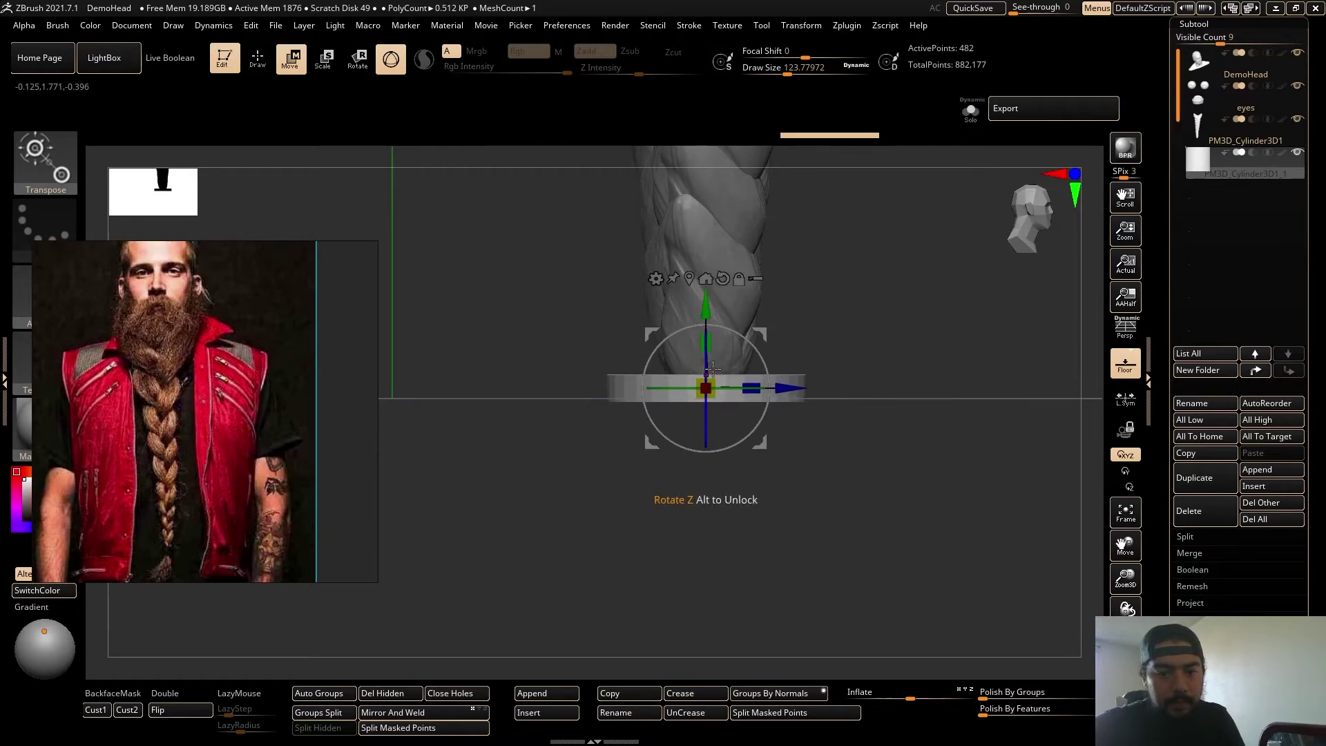
pyautogui.moveTo(713, 381); pyautogui.dragTo(694, 394)
# Examine the bearded head paintings on the reference board for the ornaments that hold the beard strands together.
pyautogui.scroll(-3, 219, 414)
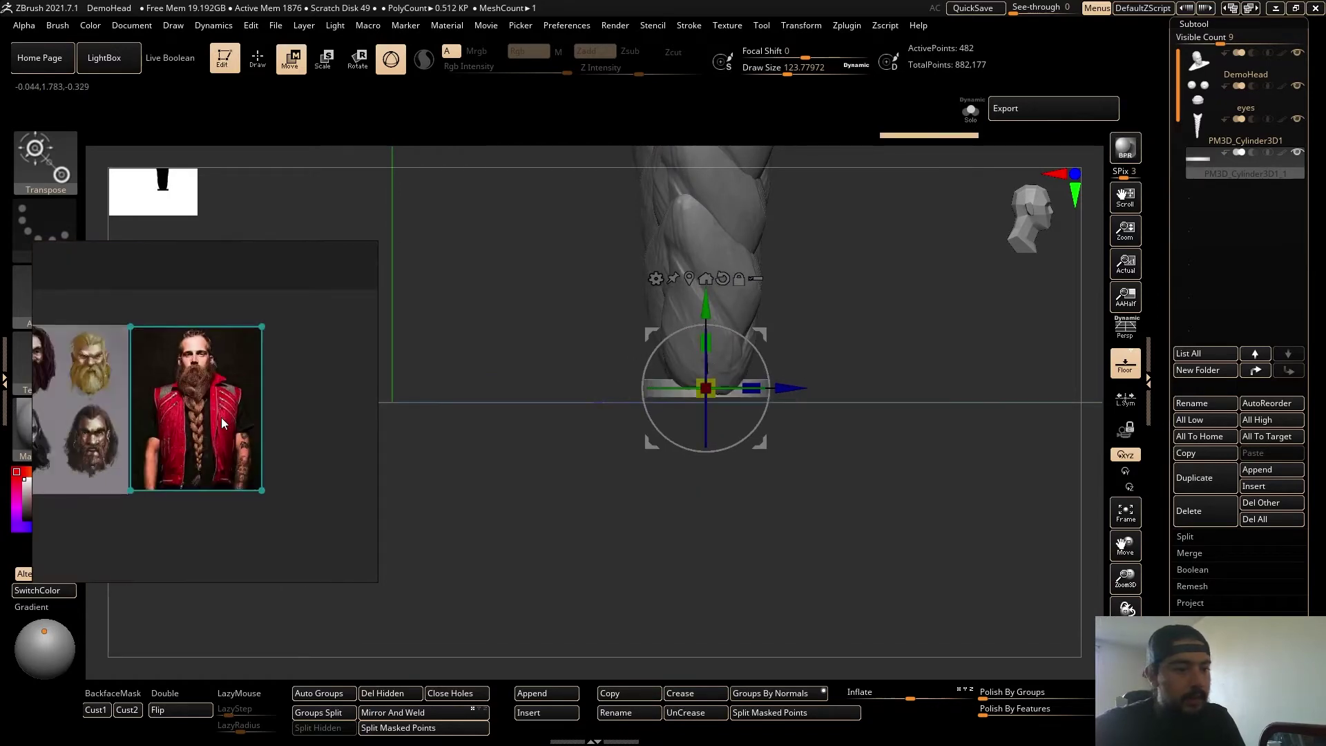
pyautogui.moveTo(156, 450); pyautogui.dragTo(333, 428, button='middle')
pyautogui.scroll(5, 160, 408)
pyautogui.moveTo(188, 457)
pyautogui.mouseDown(button='middle')
pyautogui.moveTo(114, 459)
pyautogui.moveTo(43, 416)
pyautogui.mouseUp(button='middle')
pyautogui.scroll(-4, 308, 462)
pyautogui.moveTo(288, 375); pyautogui.dragTo(270, 431, button='middle')
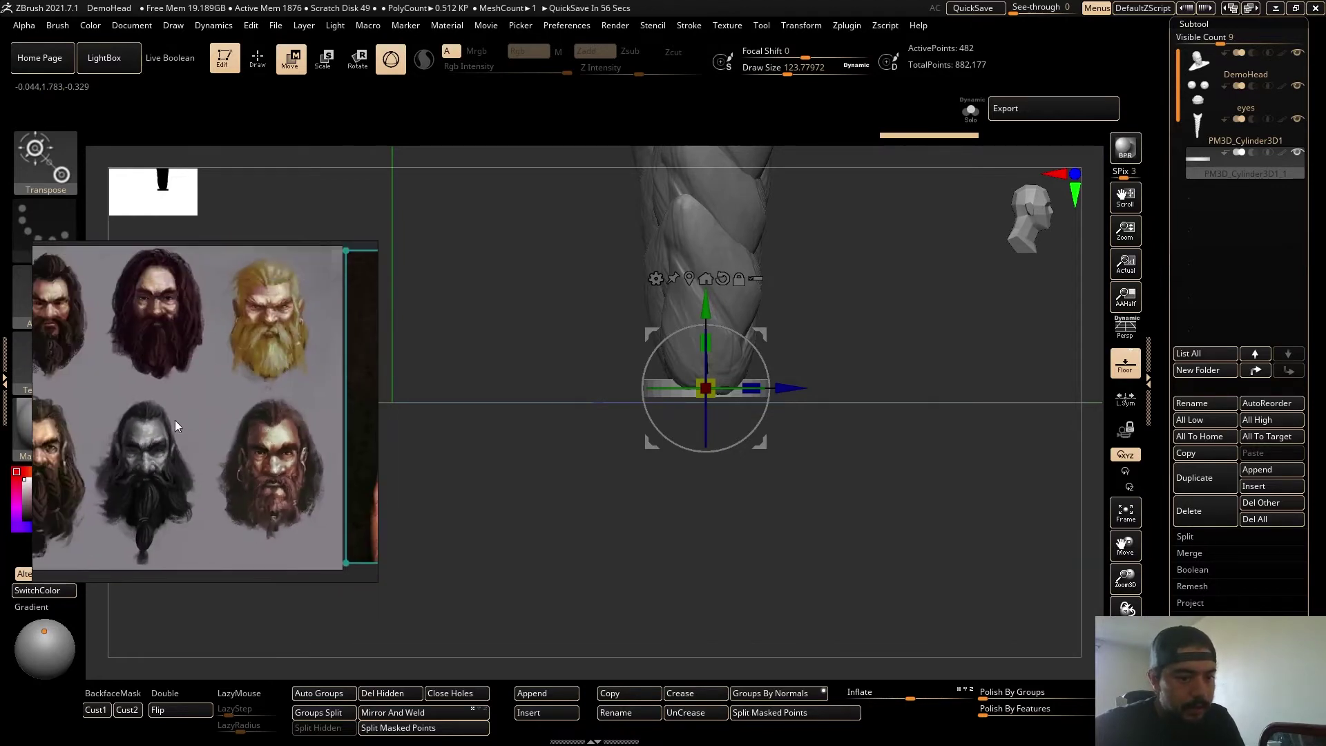
pyautogui.scroll(2, 135, 441)
pyautogui.moveTo(135, 441)
pyautogui.mouseDown(button='middle')
pyautogui.moveTo(276, 376)
pyautogui.moveTo(275, 362)
pyautogui.moveTo(210, 585)
pyautogui.mouseUp(button='middle')
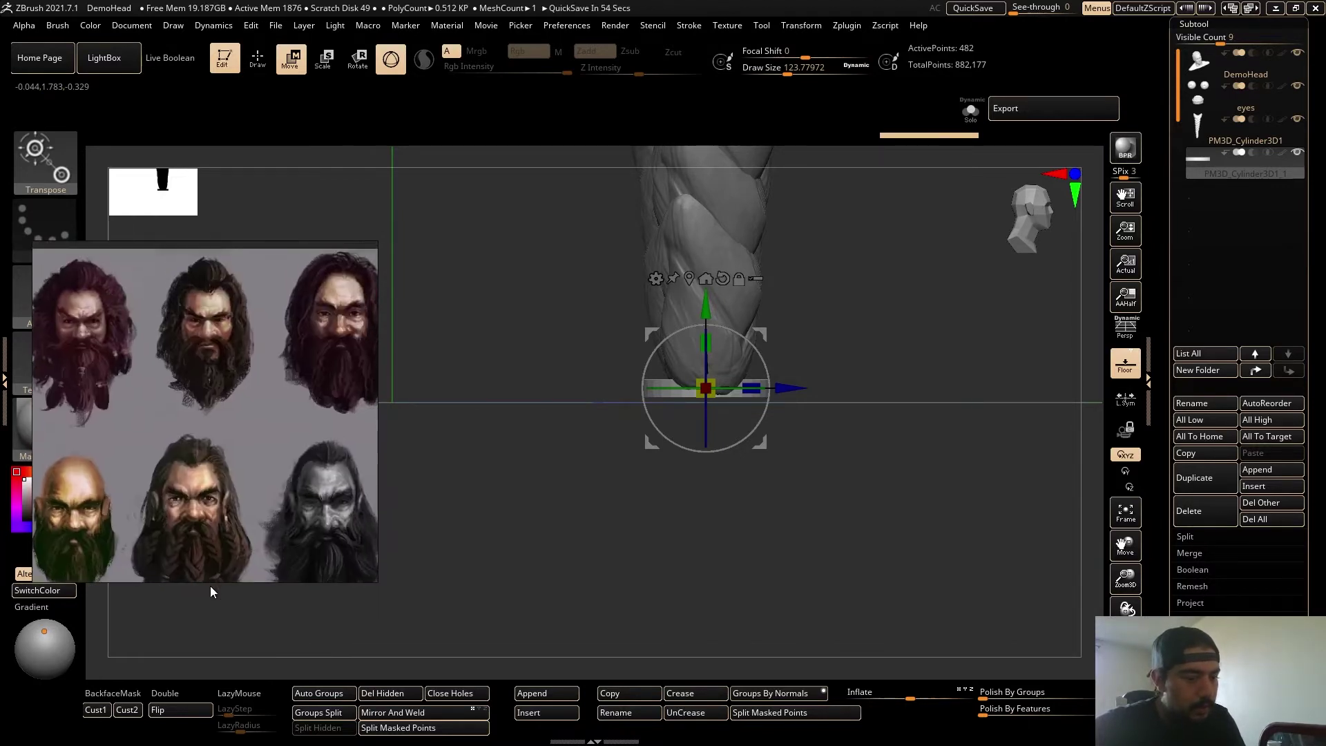
pyautogui.scroll(3, 136, 430)
pyautogui.moveTo(84, 358); pyautogui.dragTo(139, 377)
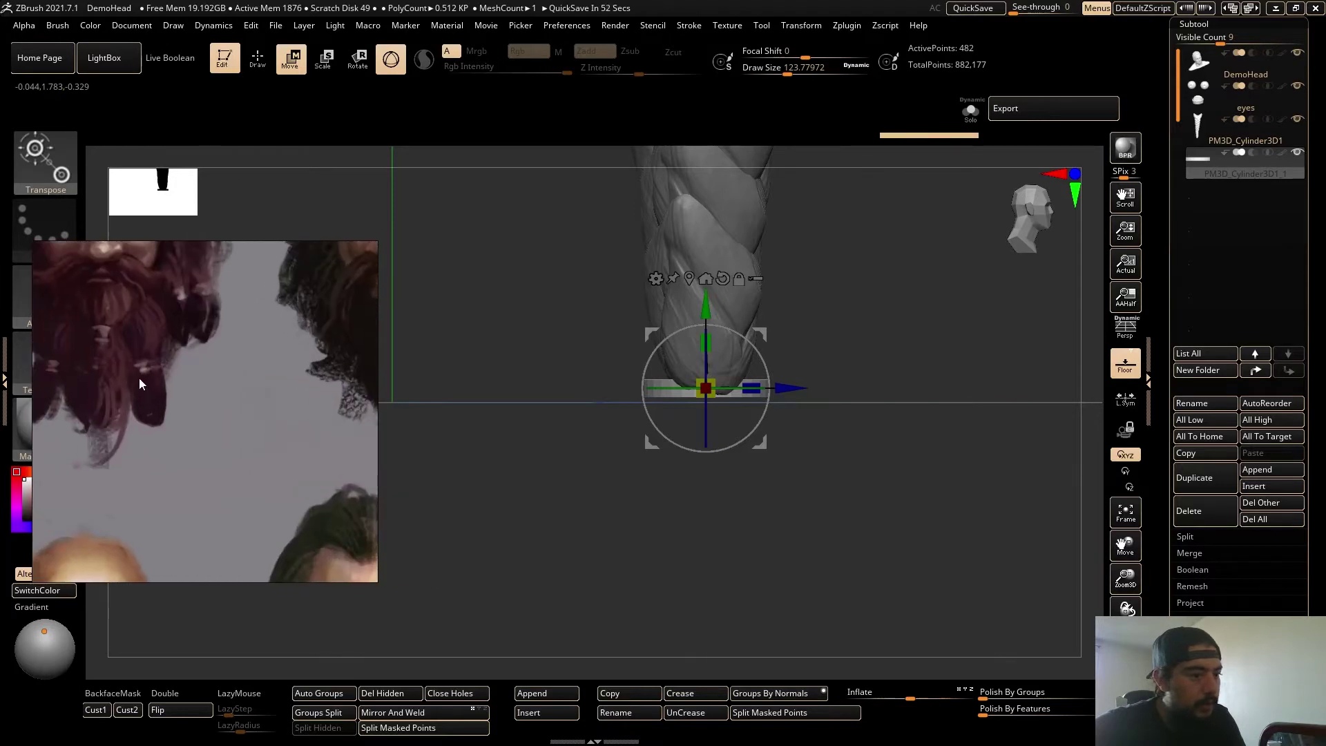
pyautogui.scroll(-2, 139, 378)
pyautogui.scroll(2, 206, 429)
pyautogui.moveTo(284, 455); pyautogui.dragTo(73, 407)
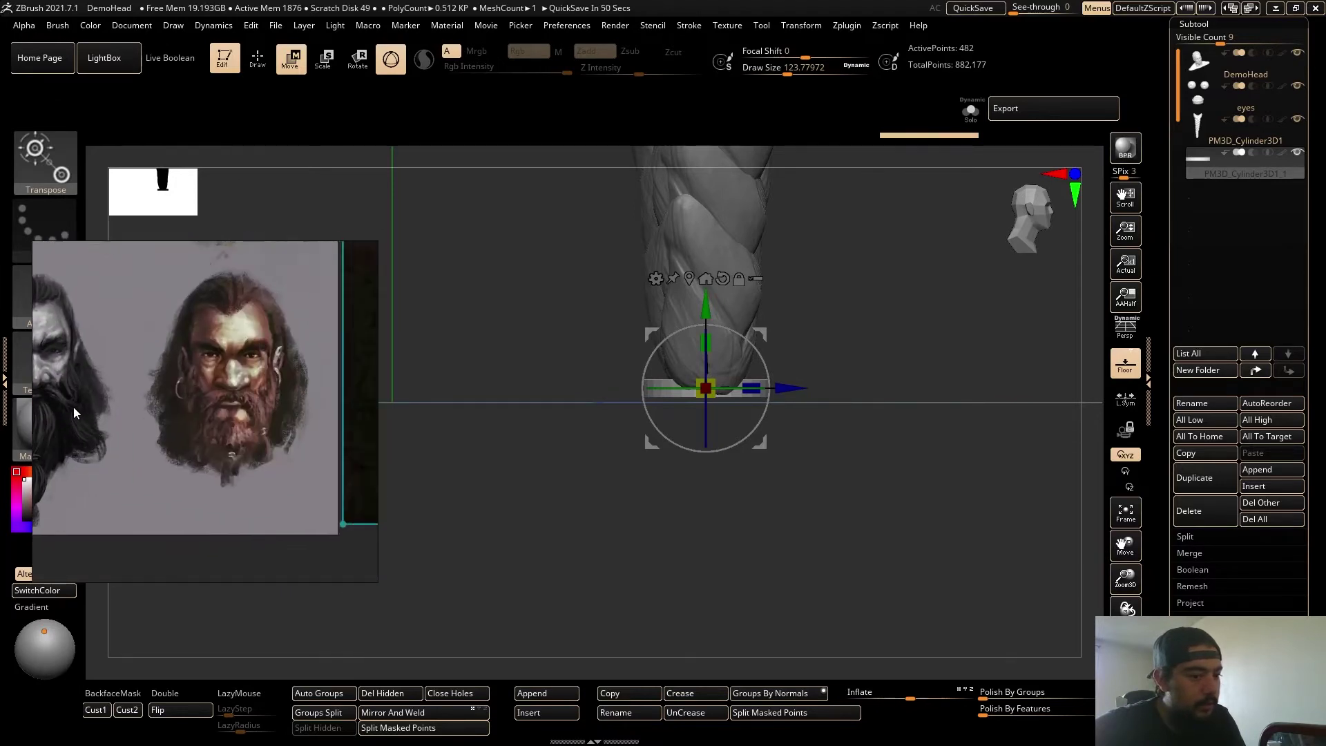
pyautogui.scroll(4, 239, 452)
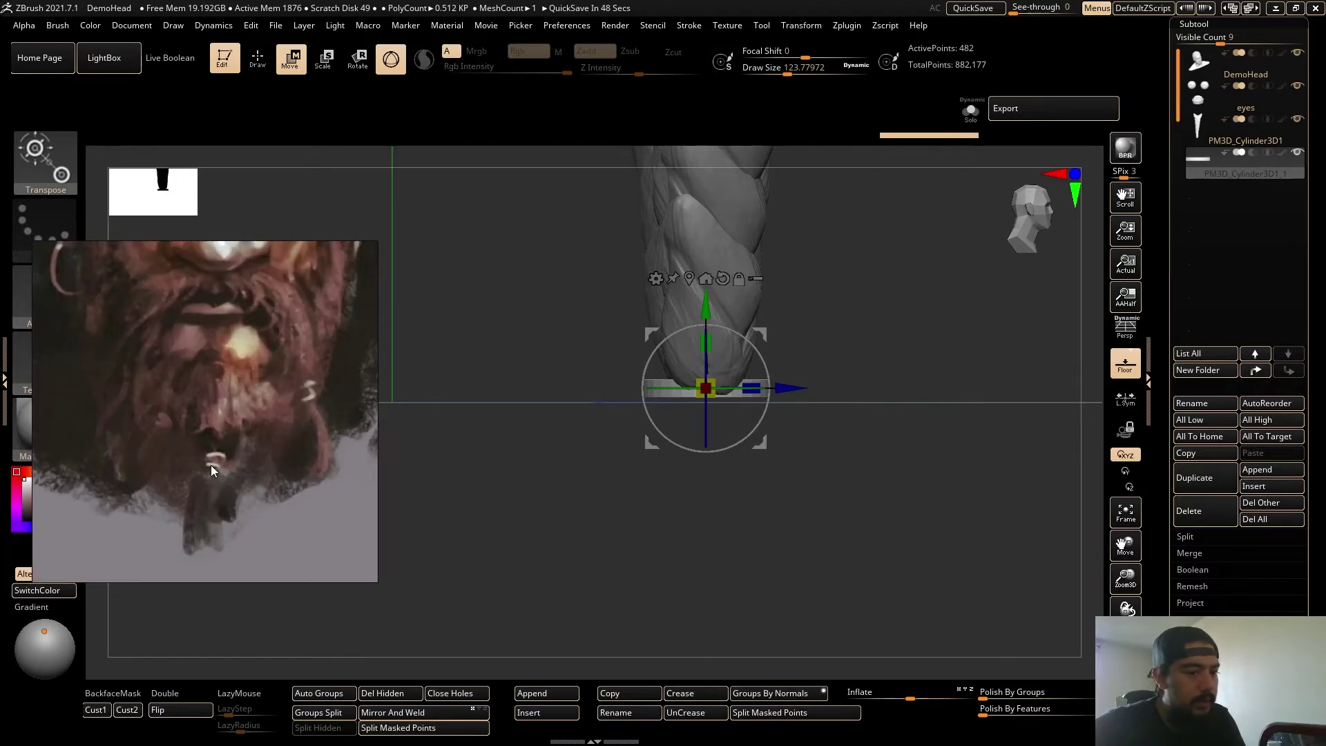
pyautogui.scroll(-4, 215, 459)
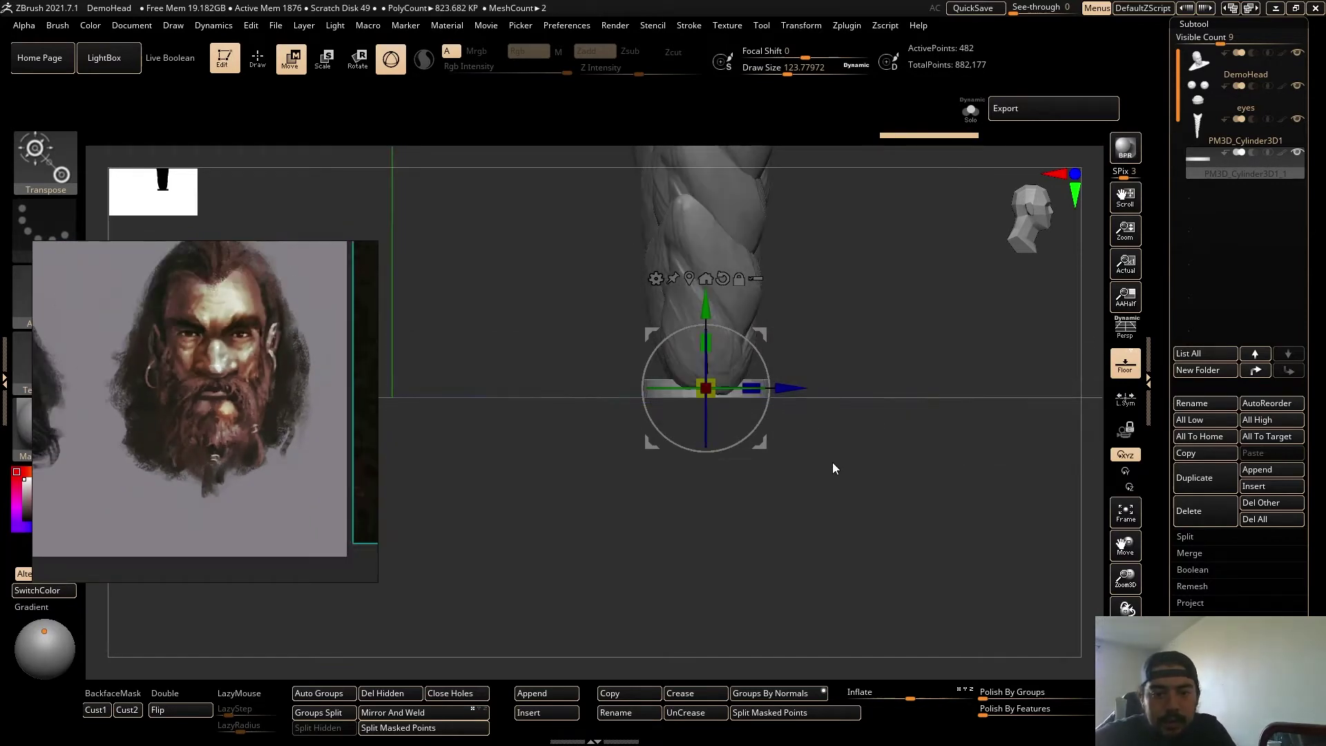
# Increase the cylinder's height, centre it on the braid's lower tip and show its polyframe.
pyautogui.moveTo(833, 469); pyautogui.dragTo(746, 442)
pyautogui.moveTo(706, 315); pyautogui.dragTo(709, 241)
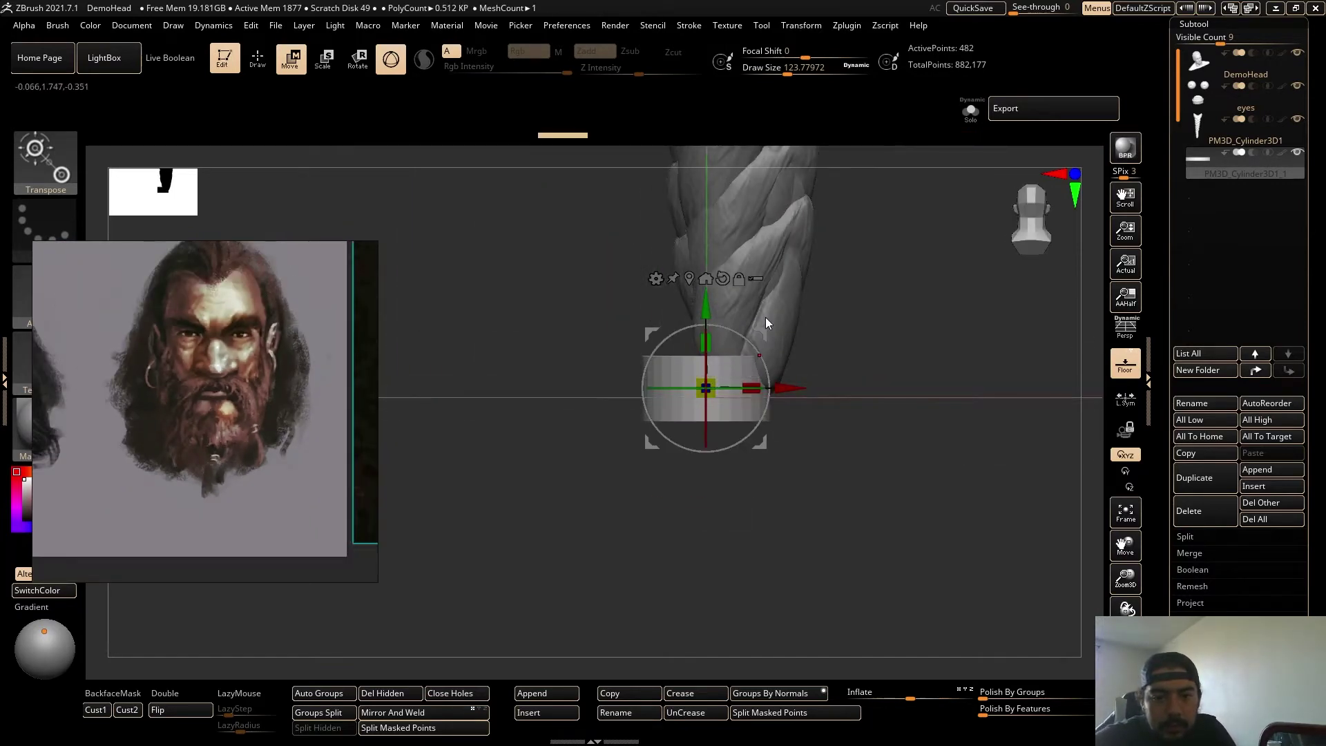
pyautogui.keyDown('alt'); pyautogui.moveTo(765, 317); pyautogui.dragTo(829, 470, button='right'); pyautogui.keyUp('alt')
pyautogui.moveTo(758, 395); pyautogui.dragTo(676, 399)
pyautogui.hotkey('shift', 'f')
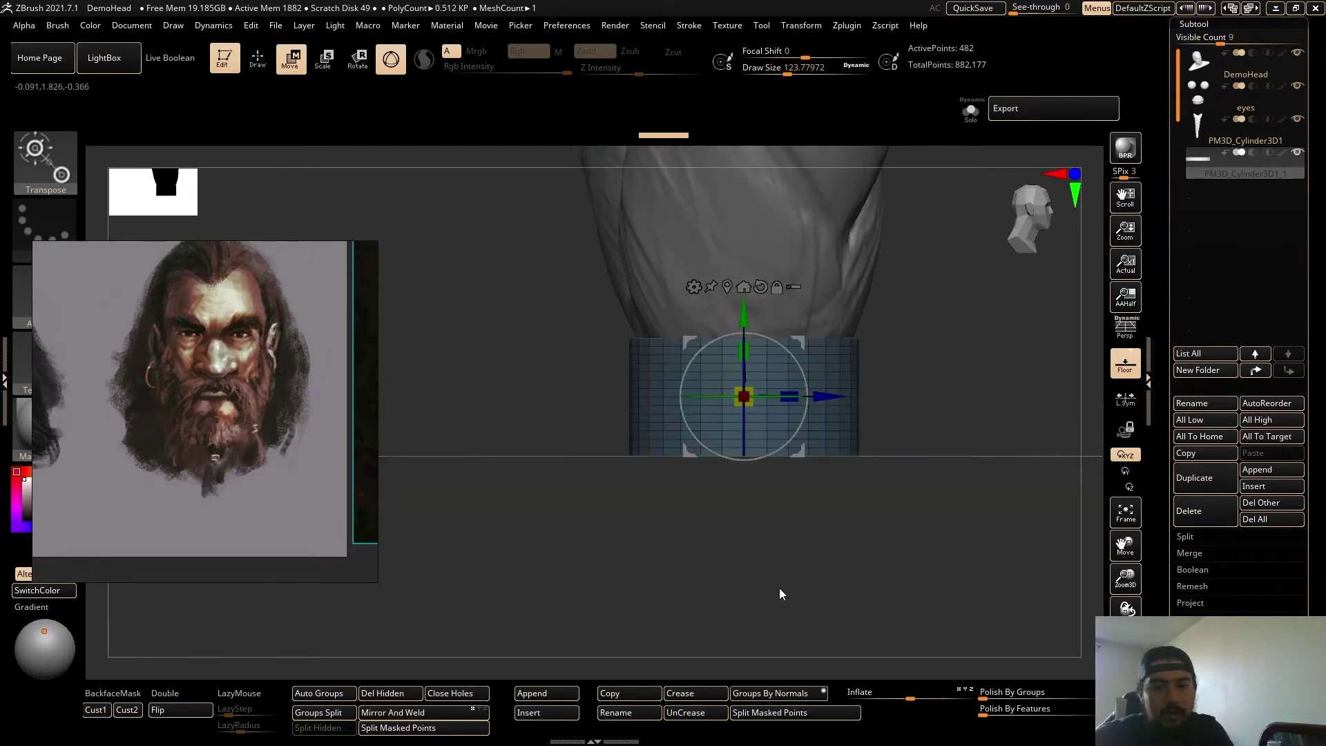
pyautogui.keyDown('alt'); pyautogui.moveTo(779, 587); pyautogui.dragTo(736, 620, button='right'); pyautogui.keyUp('alt')
pyautogui.keyDown('ctrl'); pyautogui.moveTo(736, 620); pyautogui.dragTo(921, 524, button='right'); pyautogui.keyUp('ctrl')
pyautogui.moveTo(938, 523); pyautogui.dragTo(974, 498)
# Switch to the ZModeler brush with a draw size of about 6.6.
pyautogui.press('q')
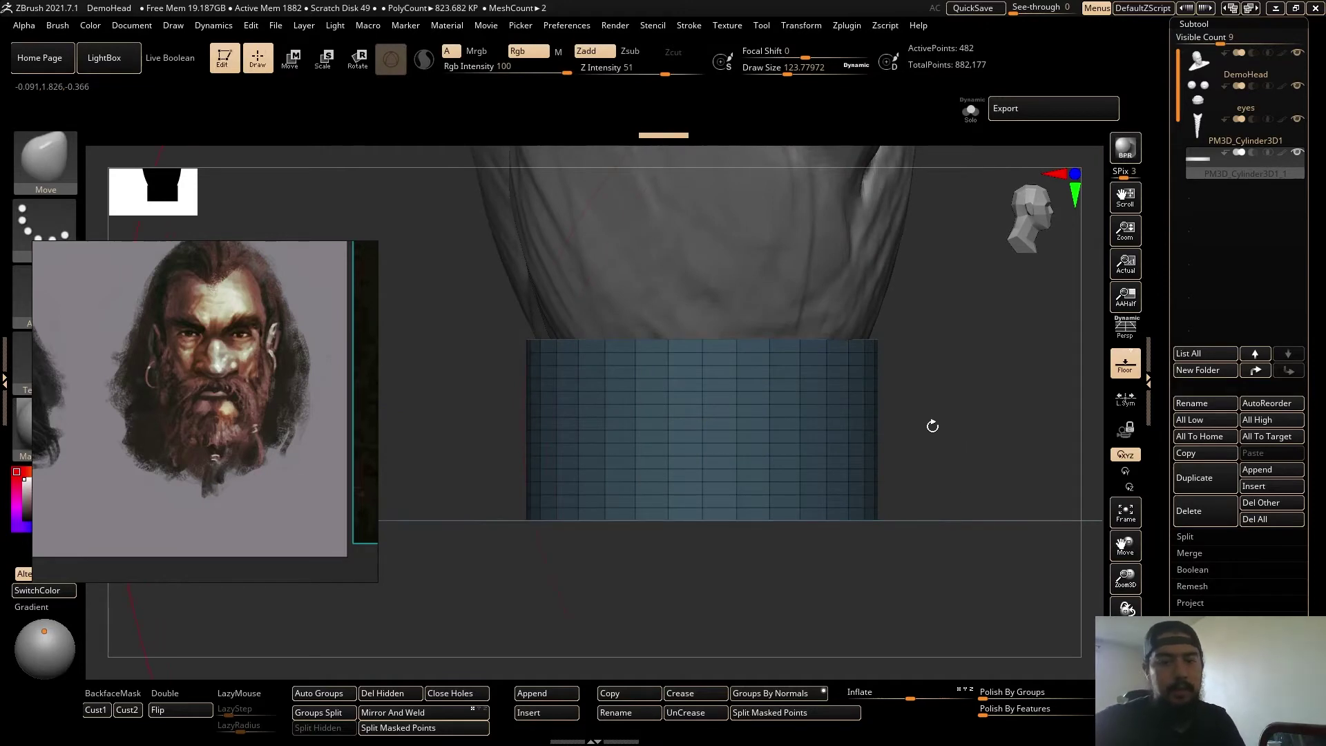
pyautogui.press('b')
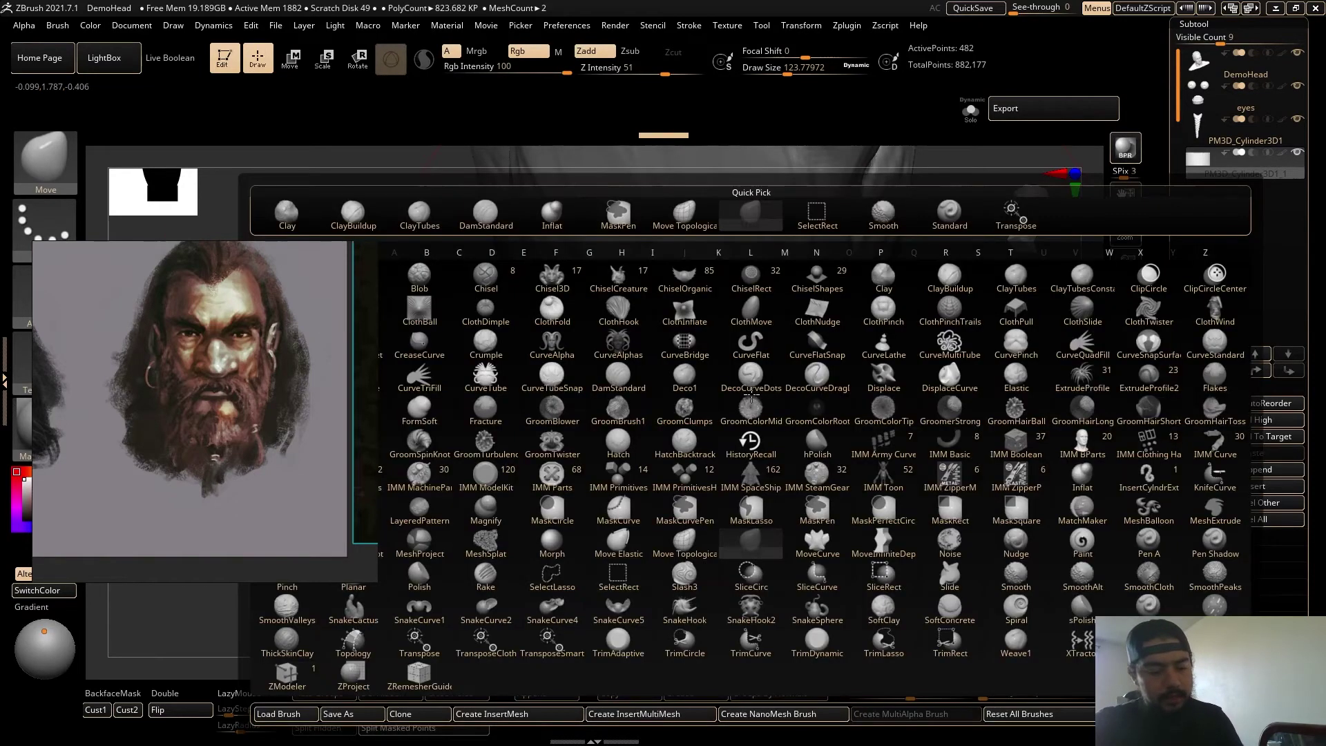
pyautogui.press('z')
pyautogui.press('m')
pyautogui.press('s')
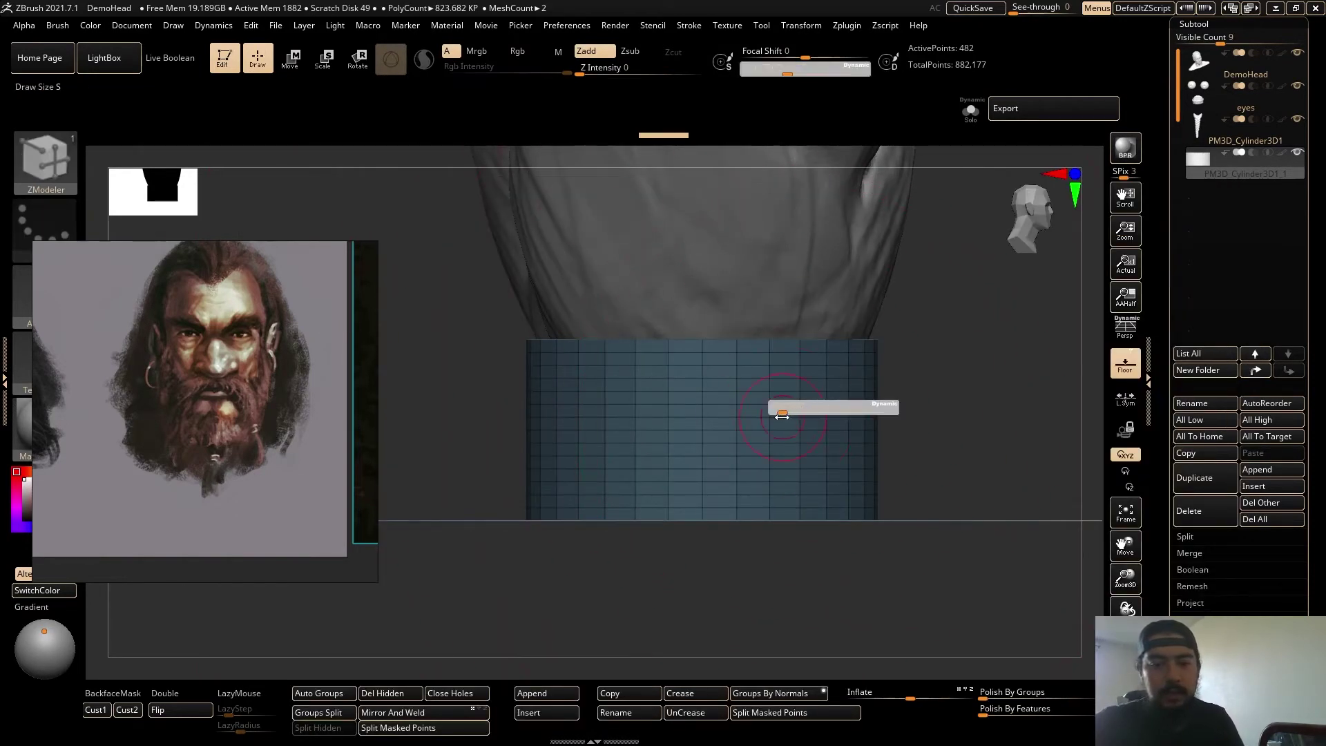
pyautogui.moveTo(782, 418); pyautogui.dragTo(764, 392)
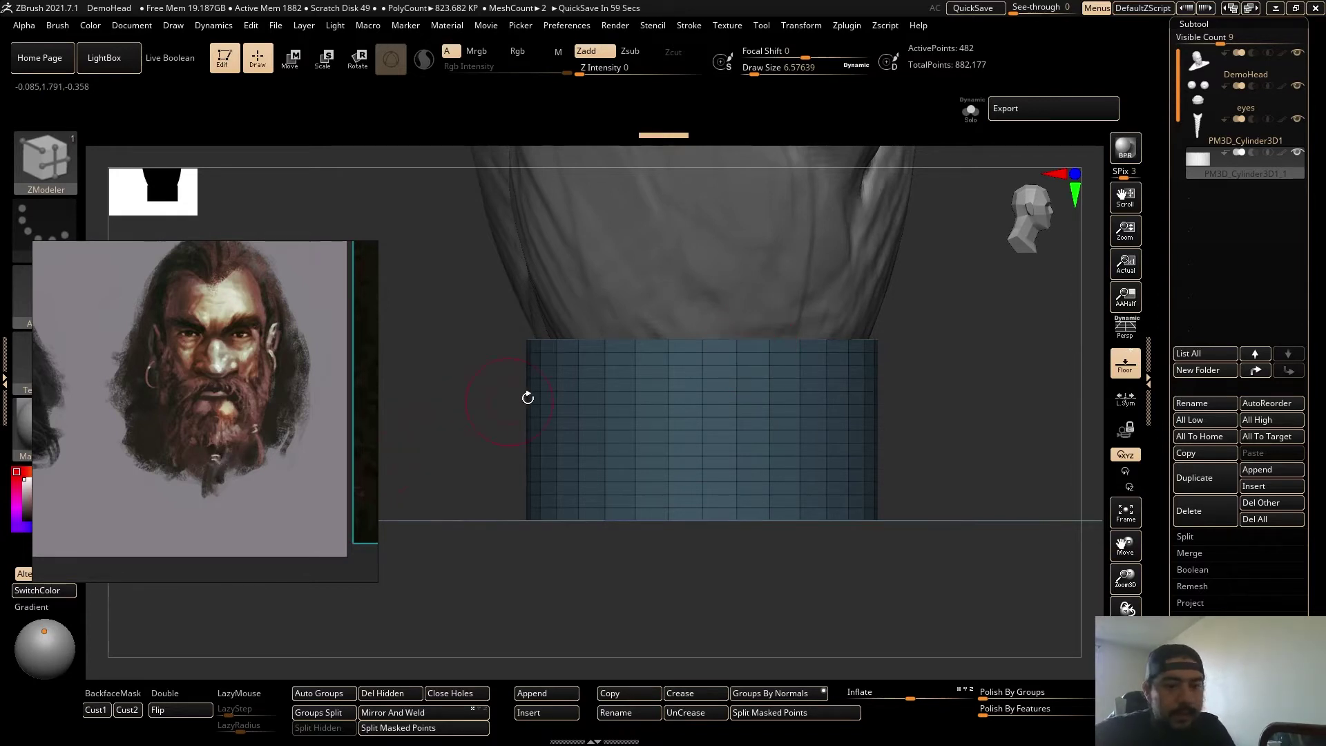
# Assign the cylinder's top three and bottom three polygon loops to one polygroup with ZModeler's PolyGroup action targeting Polyloop.
pyautogui.rightClick(677, 345)
pyautogui.click(632, 275)
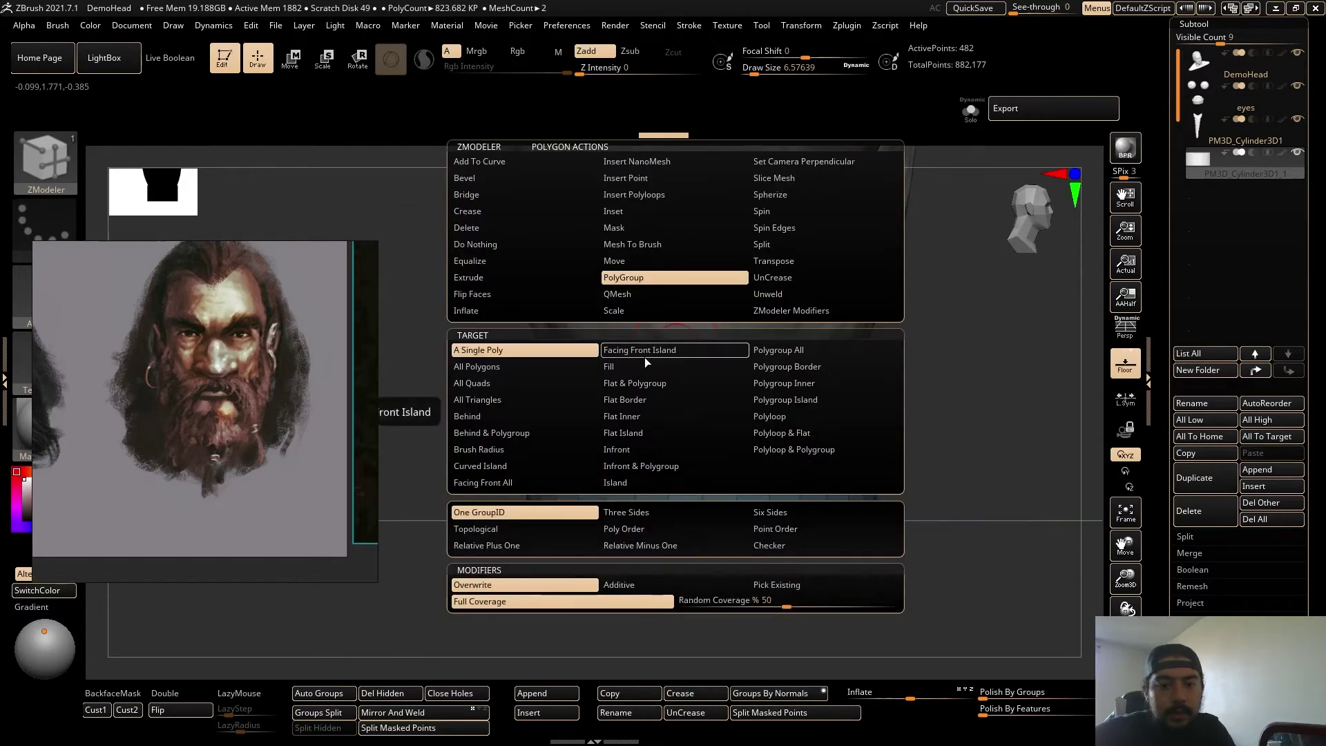
pyautogui.click(792, 414)
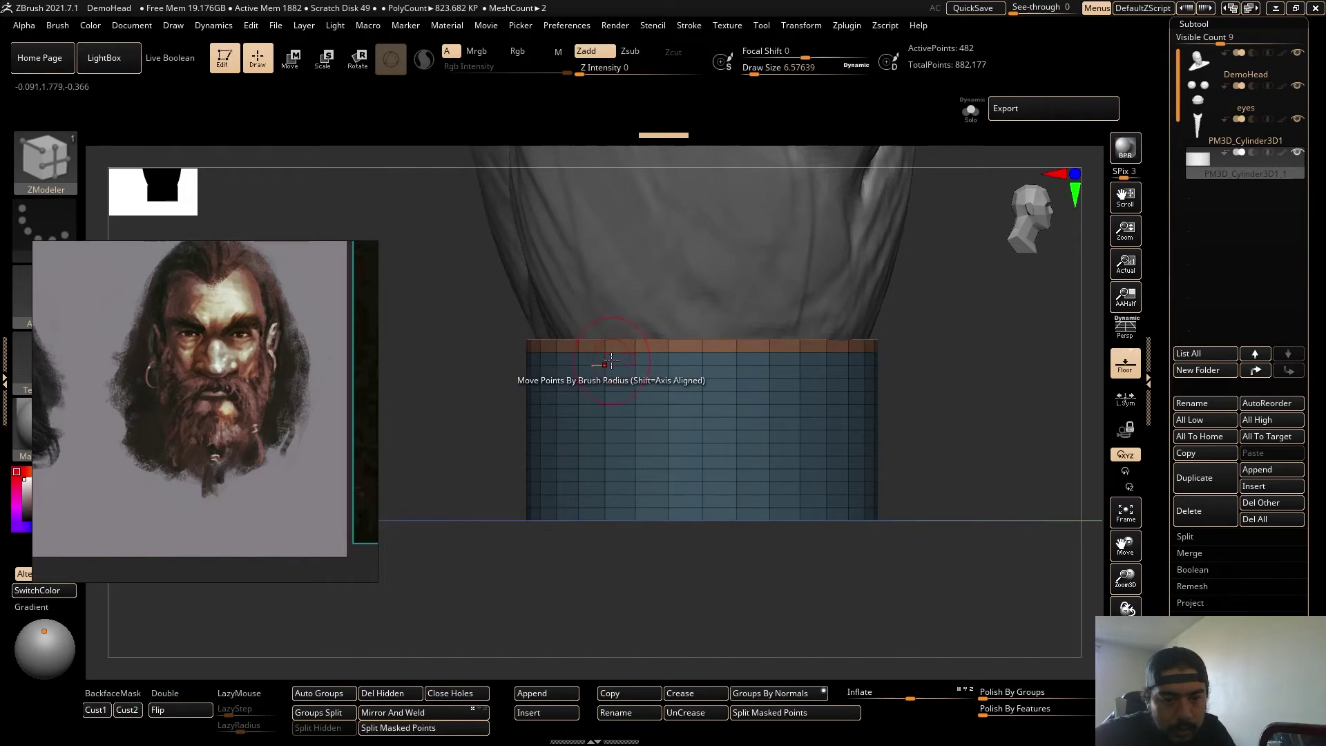
pyautogui.click(613, 358)
pyautogui.click(612, 371)
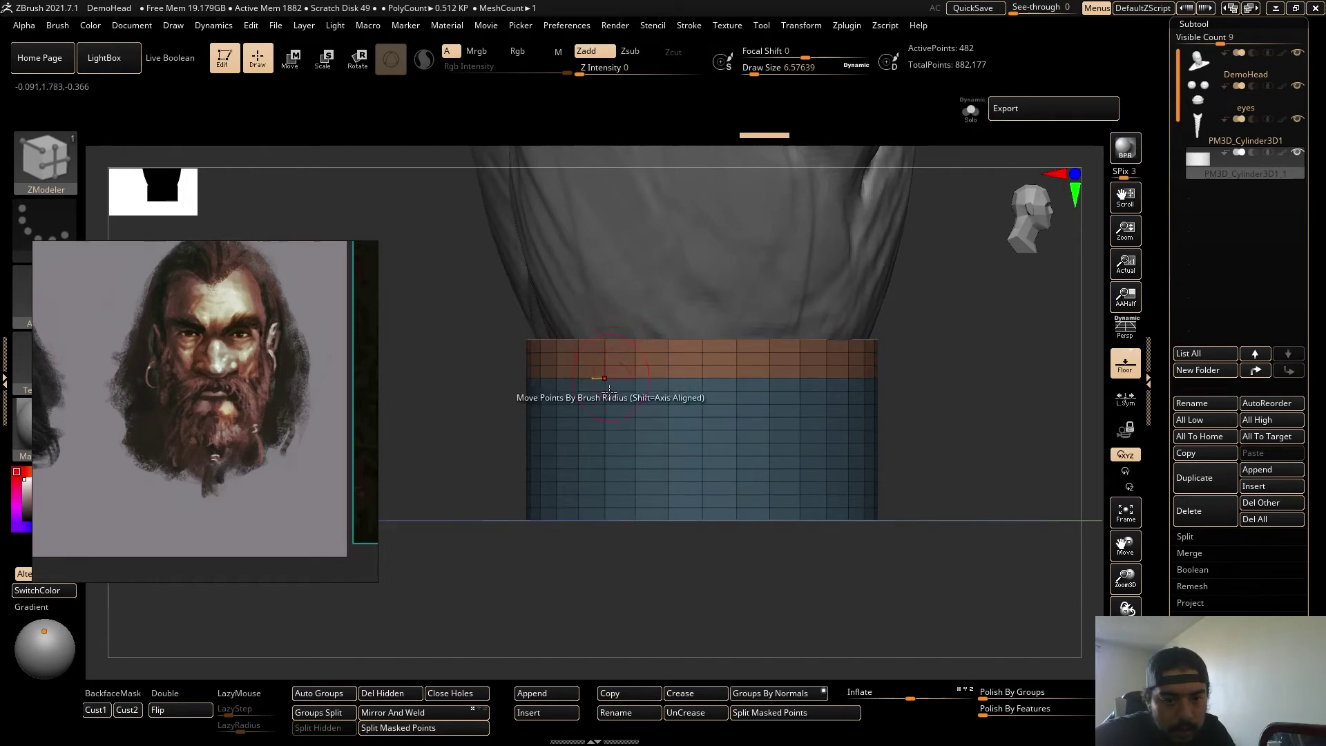
pyautogui.click(611, 488)
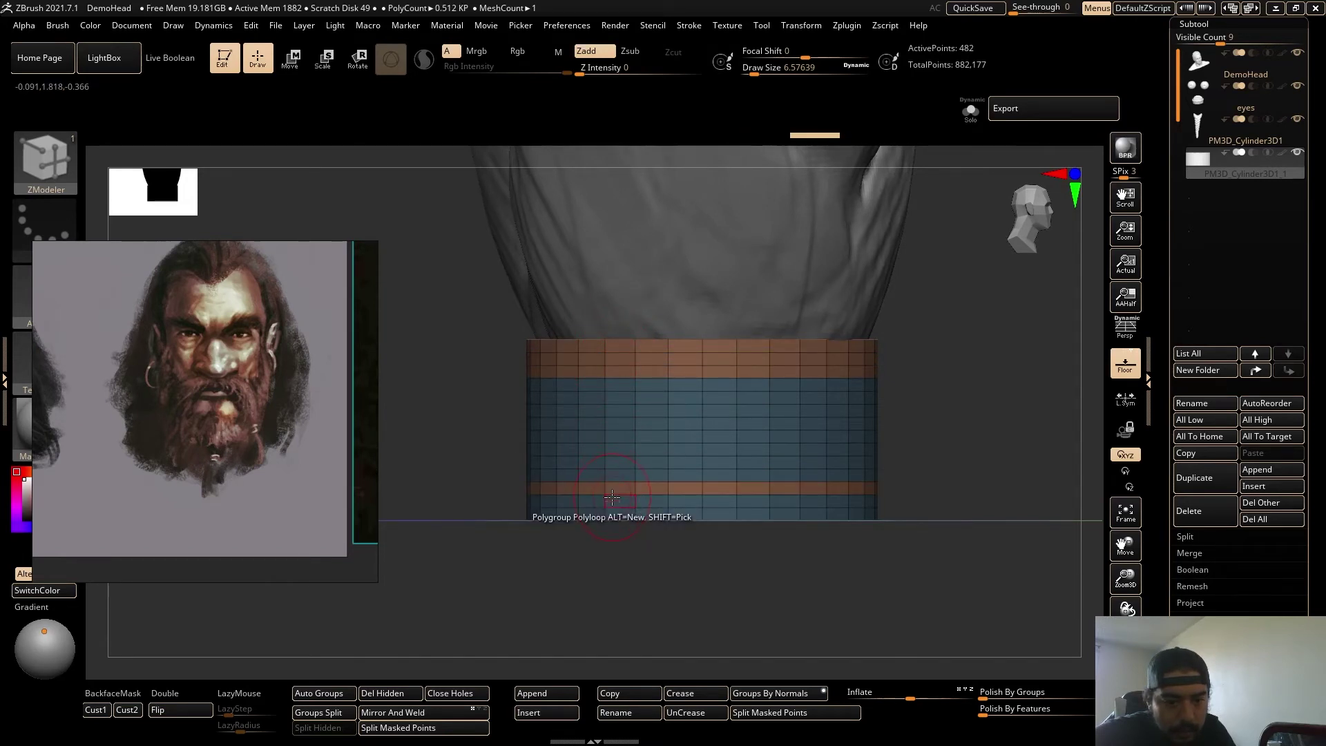
pyautogui.click(612, 499)
pyautogui.click(614, 511)
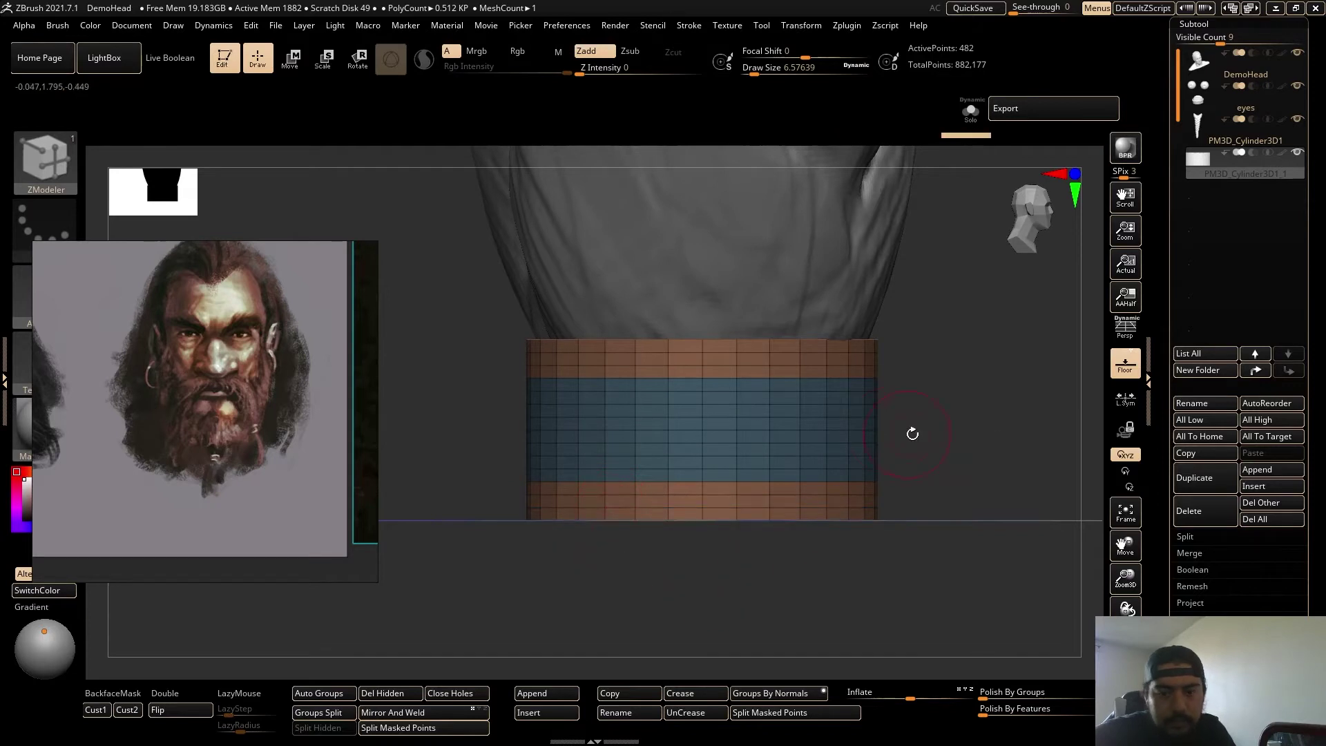
# Extrude both end bands of the cylinder outward into raised rims with QMesh targeting Polygroup All, and hide the polyframe.
pyautogui.press('space')
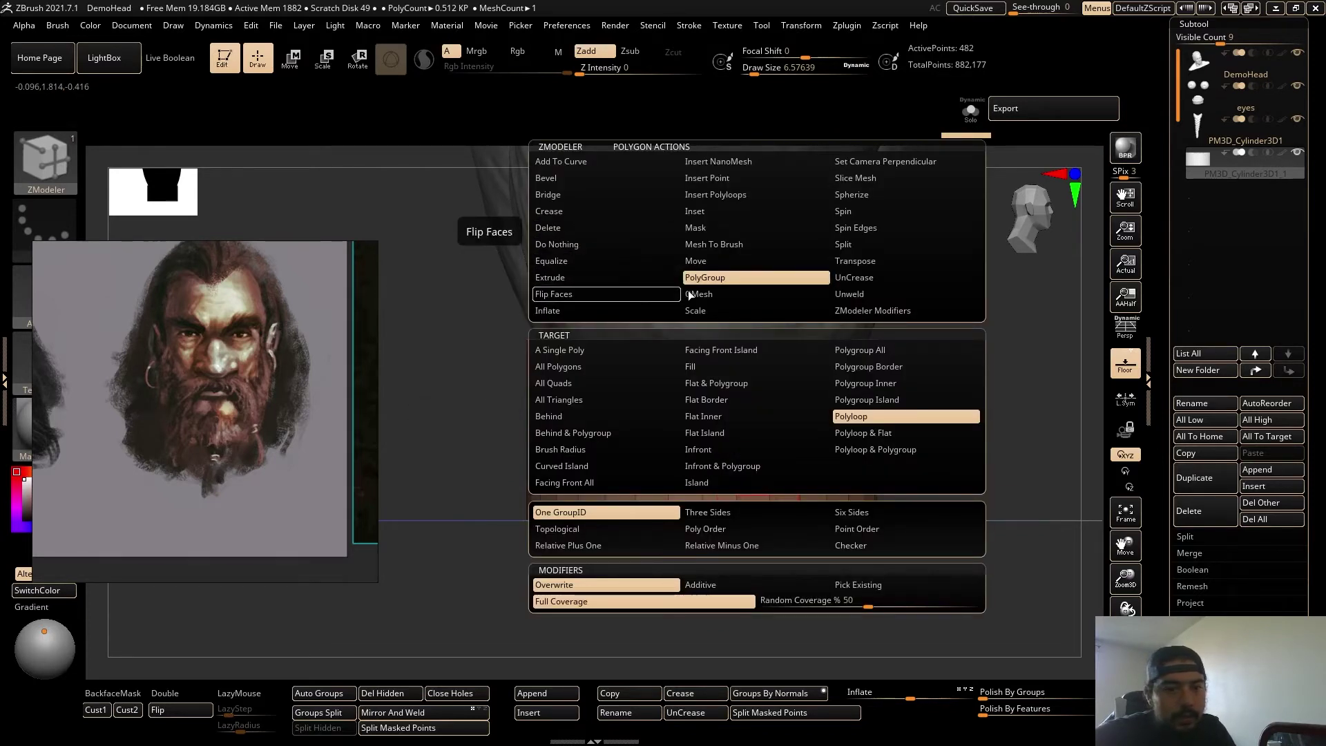
pyautogui.click(715, 295)
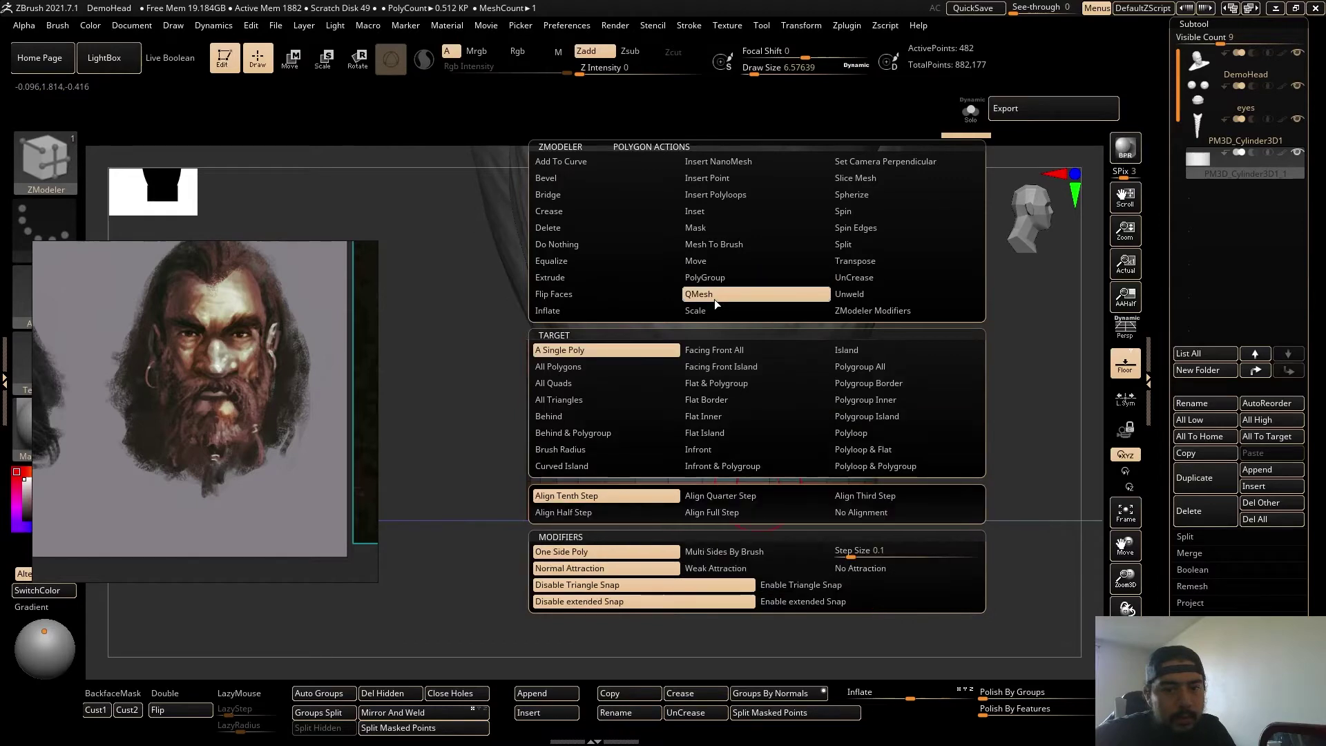
pyautogui.click(881, 369)
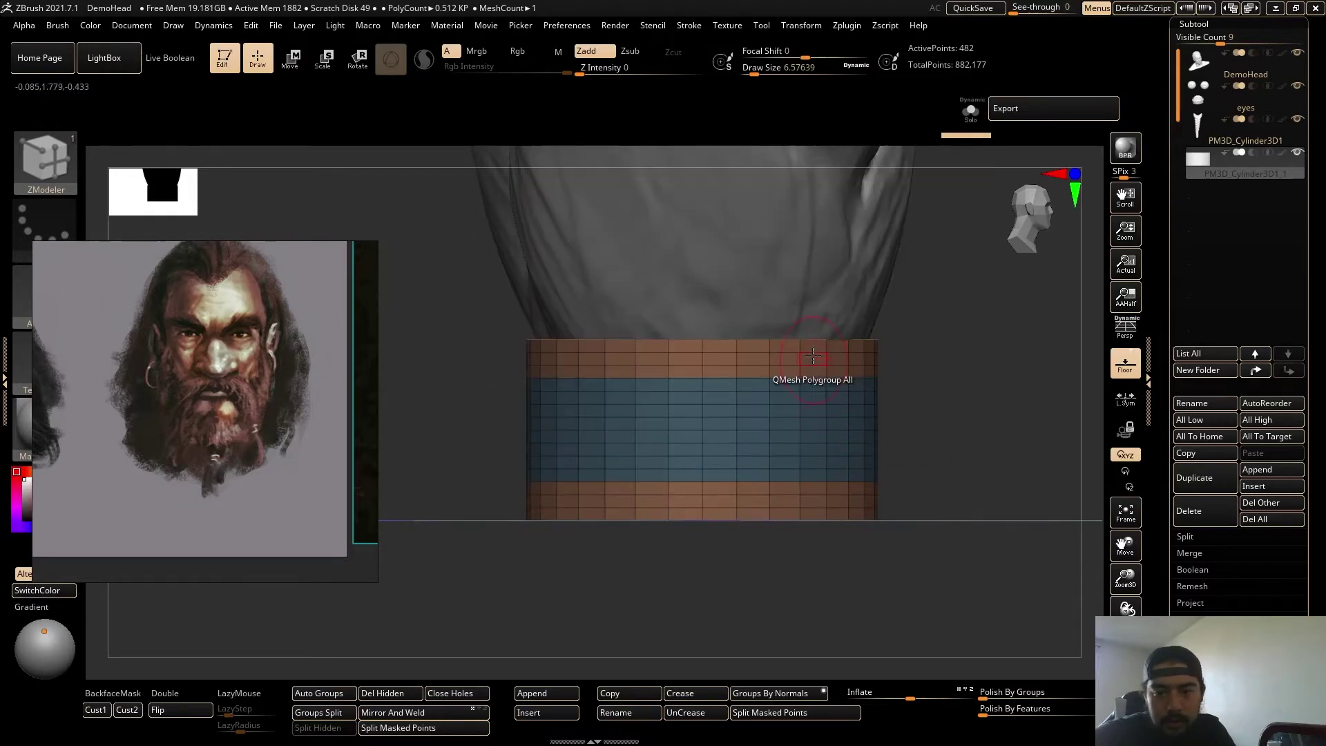
pyautogui.moveTo(941, 408); pyautogui.dragTo(912, 445)
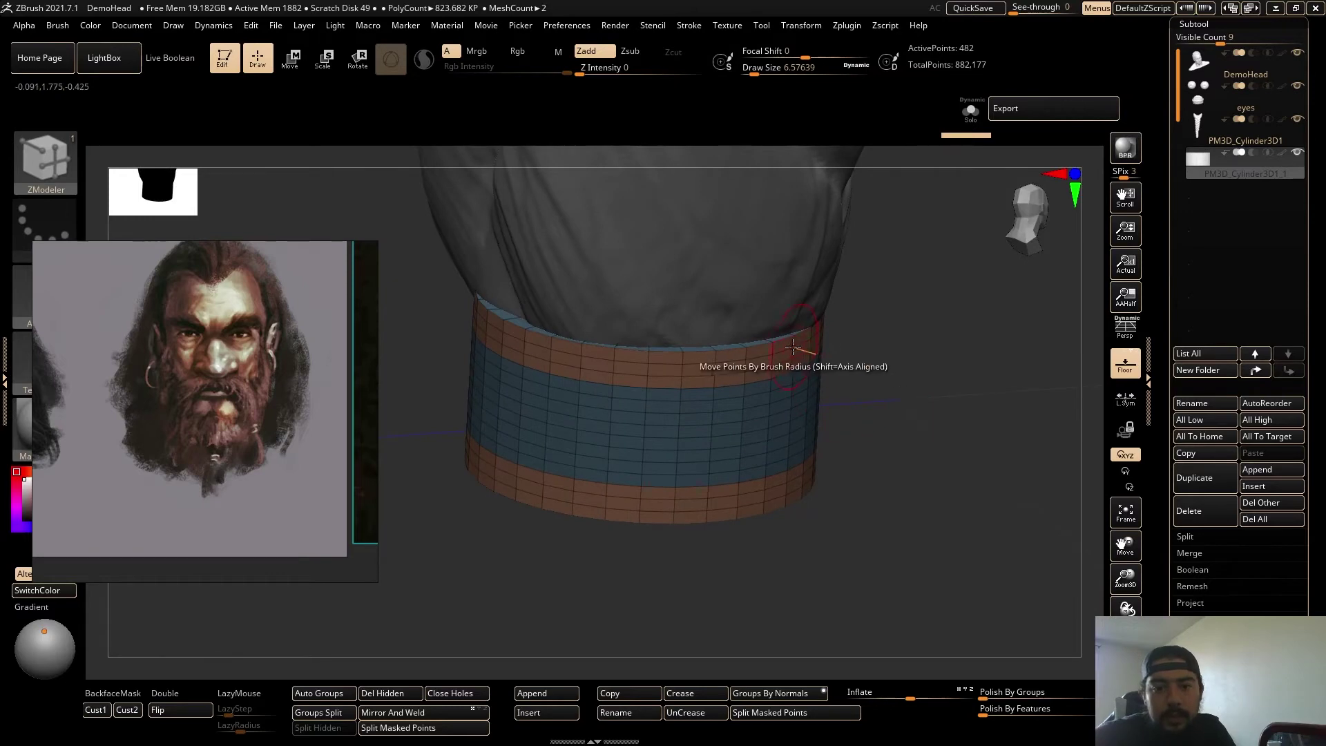
pyautogui.moveTo(787, 343); pyautogui.dragTo(815, 351)
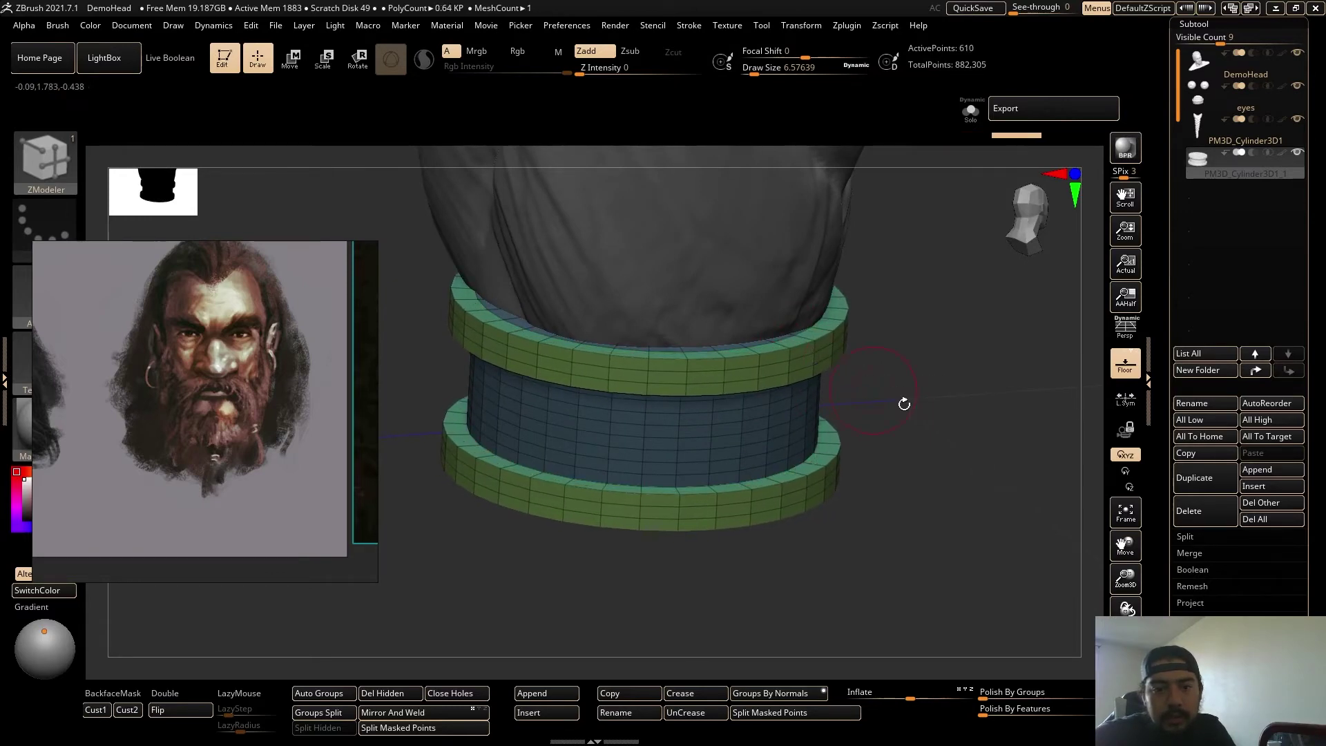
pyautogui.keyDown('shift'); pyautogui.moveTo(904, 404); pyautogui.dragTo(774, 441); pyautogui.keyUp('shift')
pyautogui.hotkey('shift', 'f')
pyautogui.keyDown('alt'); pyautogui.moveTo(773, 441); pyautogui.dragTo(717, 550); pyautogui.keyUp('alt')
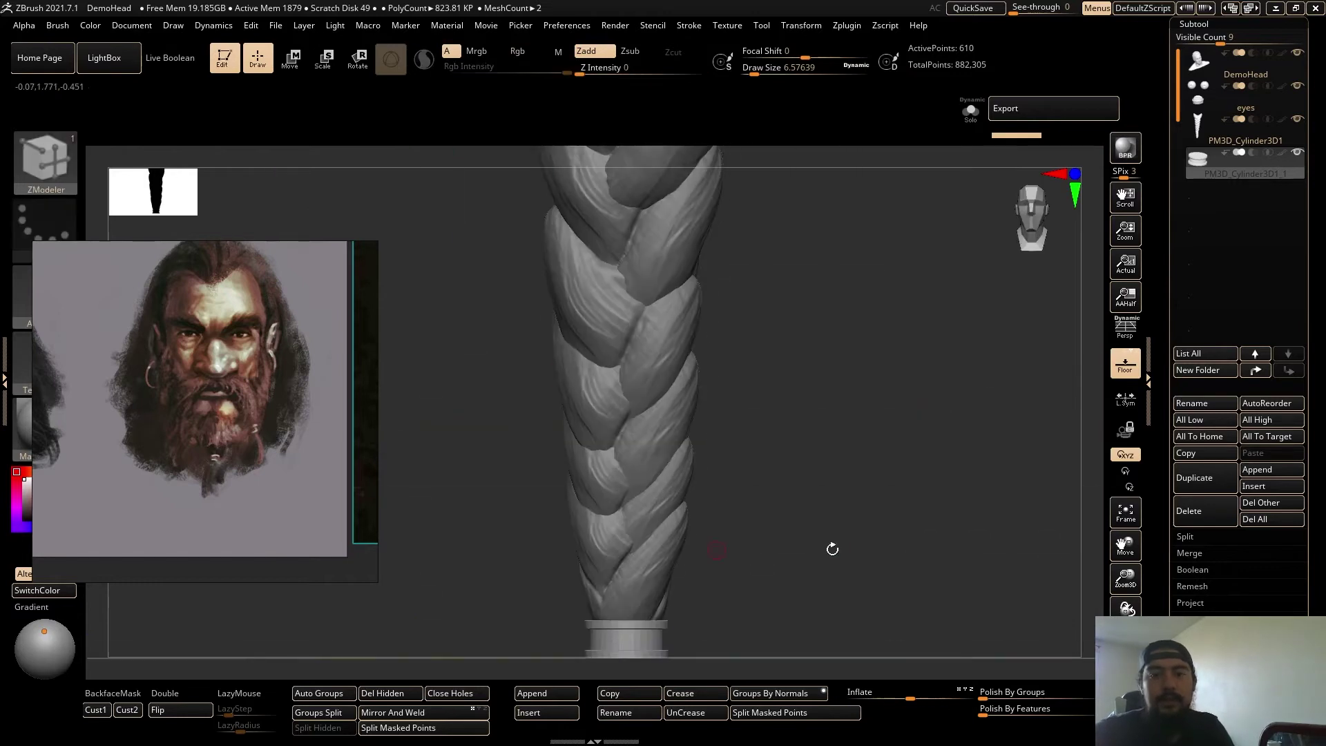
pyautogui.keyDown('alt'); pyautogui.moveTo(832, 549); pyautogui.dragTo(864, 375); pyautogui.keyUp('alt')
# Try smoothing the rimmed ring by subdividing it three times.
pyautogui.press('r')
pyautogui.moveTo(665, 360)
pyautogui.mouseDown()
pyautogui.moveTo(672, 338)
pyautogui.moveTo(667, 362)
pyautogui.mouseUp()
pyautogui.keyDown('shift'); pyautogui.moveTo(858, 418); pyautogui.dragTo(967, 432); pyautogui.keyUp('shift')
pyautogui.keyDown('alt'); pyautogui.moveTo(967, 432); pyautogui.dragTo(851, 430); pyautogui.keyUp('alt')
pyautogui.hotkey('ctrl', 'd')
pyautogui.hotkey('ctrl', 'd')
pyautogui.hotkey('ctrl', 'd')
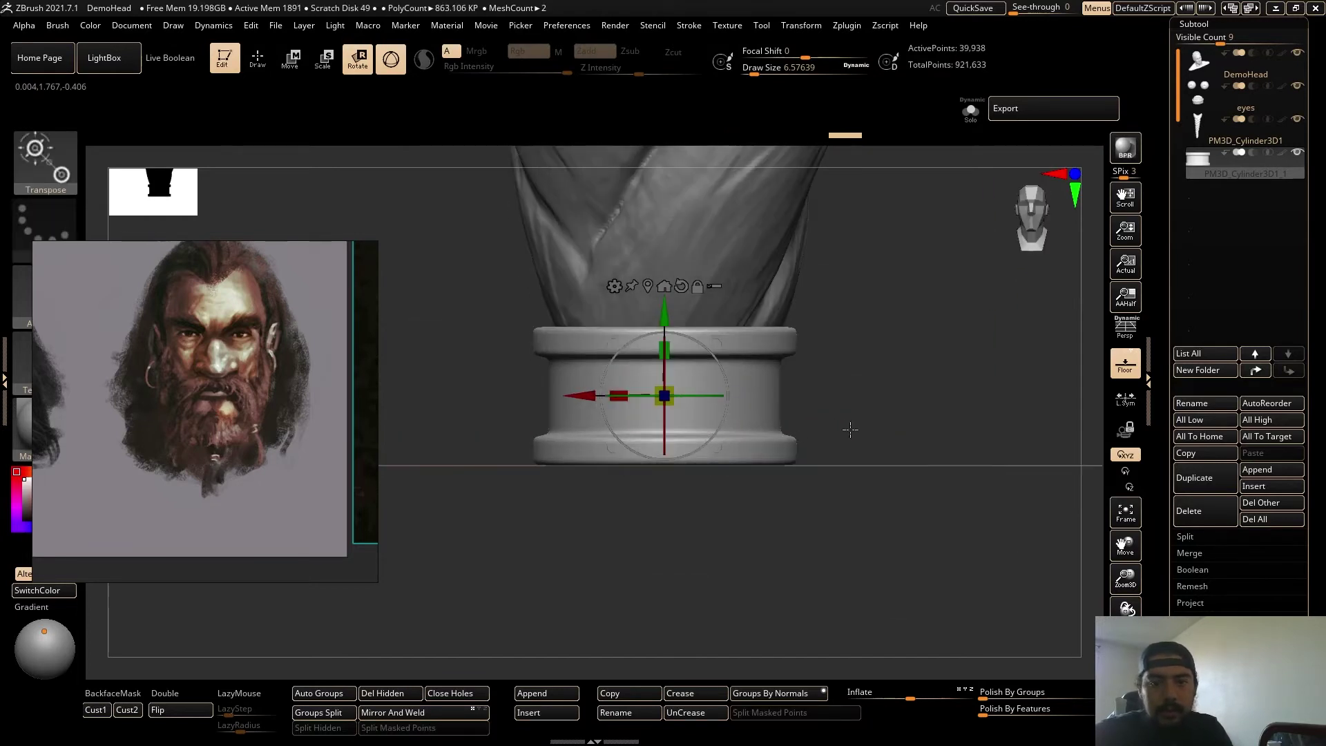
# Show the ring's polyframe and undo the three subdivisions.
pyautogui.hotkey('shift', 'f')
pyautogui.hotkey('ctrl', 'z')
pyautogui.hotkey('ctrl', 'z')
pyautogui.hotkey('ctrl', 'z')
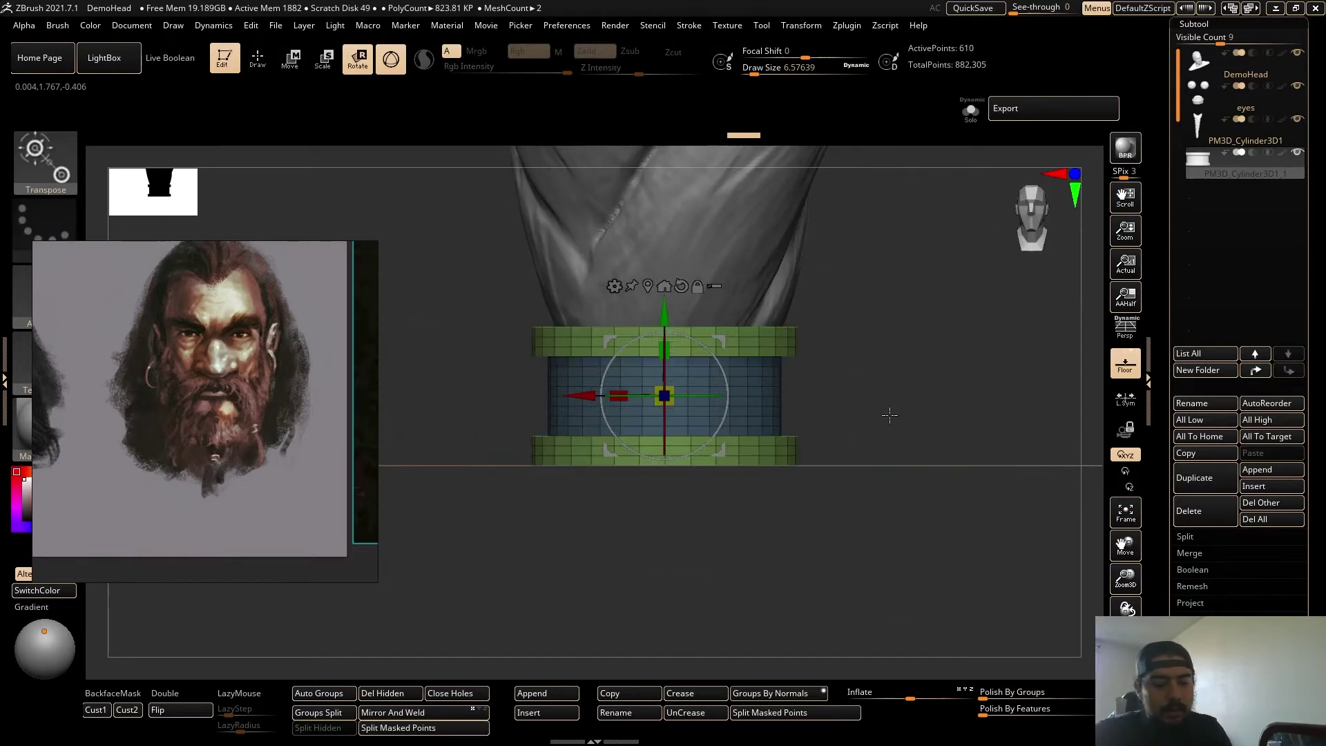
# Hide the ring's polyframe and subdivide the ring three times.
pyautogui.press('q')
pyautogui.hotkey('shift', 'f')
pyautogui.moveTo(882, 413)
pyautogui.keyDown('ctrl'); pyautogui.mouseDown(button='right')
pyautogui.moveTo(693, 429)
pyautogui.moveTo(735, 517)
pyautogui.moveTo(693, 500)
pyautogui.moveTo(760, 503)
pyautogui.moveTo(765, 527)
pyautogui.mouseUp(button='right'); pyautogui.keyUp('ctrl')
pyautogui.hotkey('ctrl', 'd')
pyautogui.hotkey('ctrl', 'd')
pyautogui.hotkey('ctrl', 'd')
pyautogui.moveTo(765, 526); pyautogui.dragTo(438, 566)
# Examine the loose tuft at the end of the braid in the reference photo and compare it with the sculpted braid.
pyautogui.scroll(-1, 206, 474)
pyautogui.moveTo(277, 484); pyautogui.dragTo(48, 509, button='middle')
pyautogui.scroll(-1, 48, 509)
pyautogui.scroll(5, 205, 486)
pyautogui.moveTo(205, 486); pyautogui.dragTo(213, 297, button='middle')
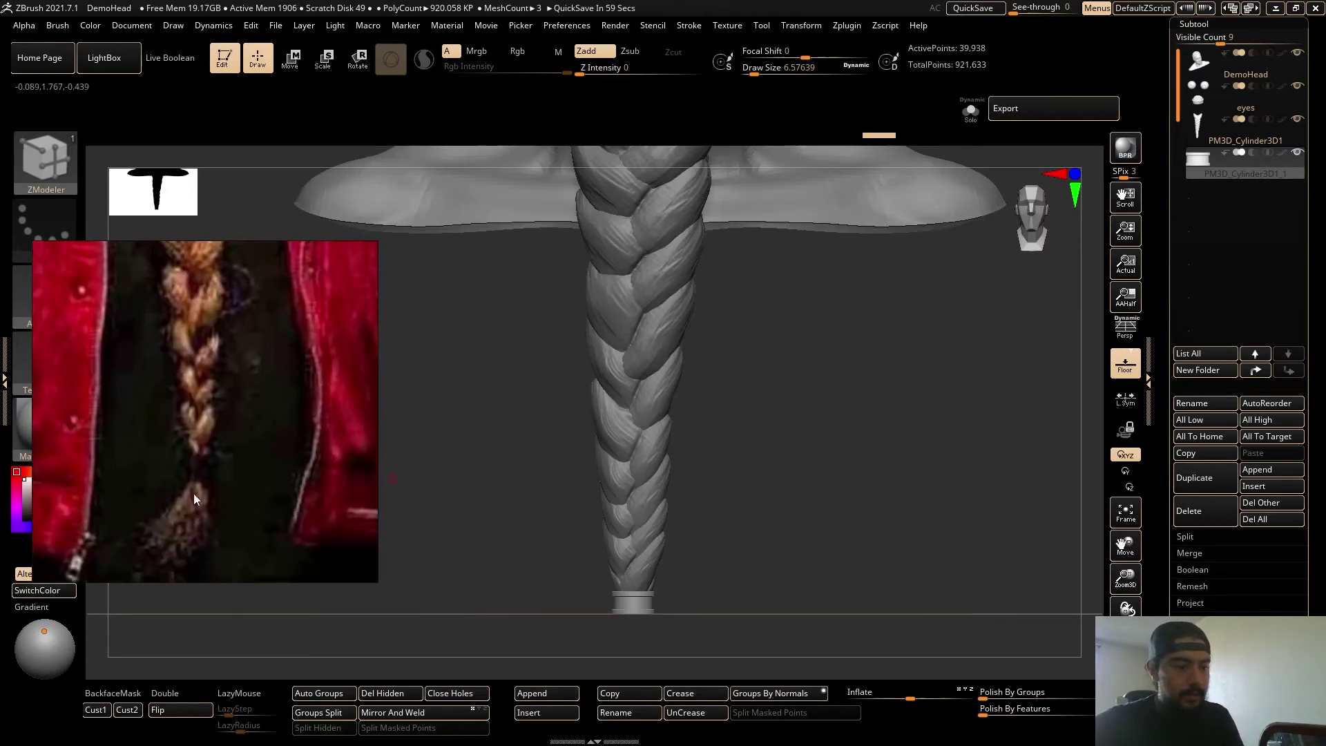
pyautogui.scroll(-2, 192, 484)
pyautogui.scroll(-4, 192, 487)
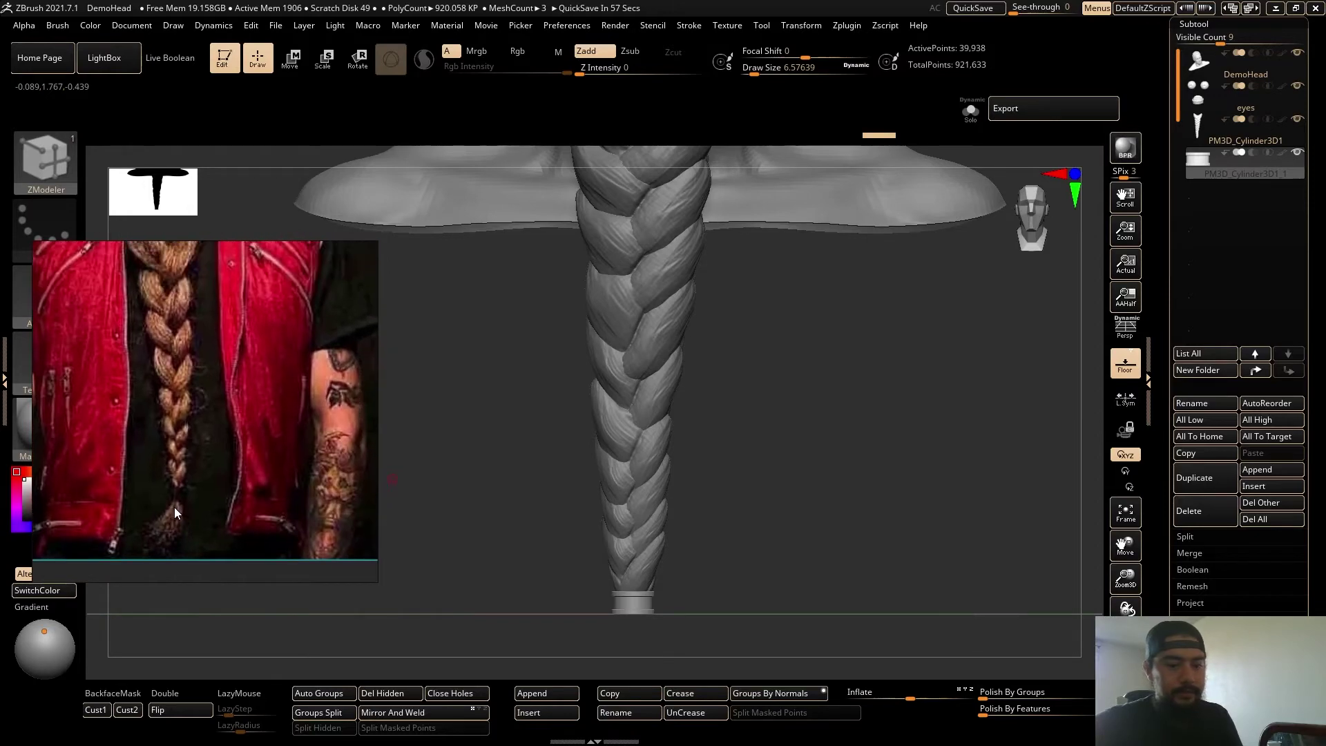
pyautogui.keyDown('alt'); pyautogui.moveTo(855, 472); pyautogui.dragTo(776, 500); pyautogui.keyUp('alt')
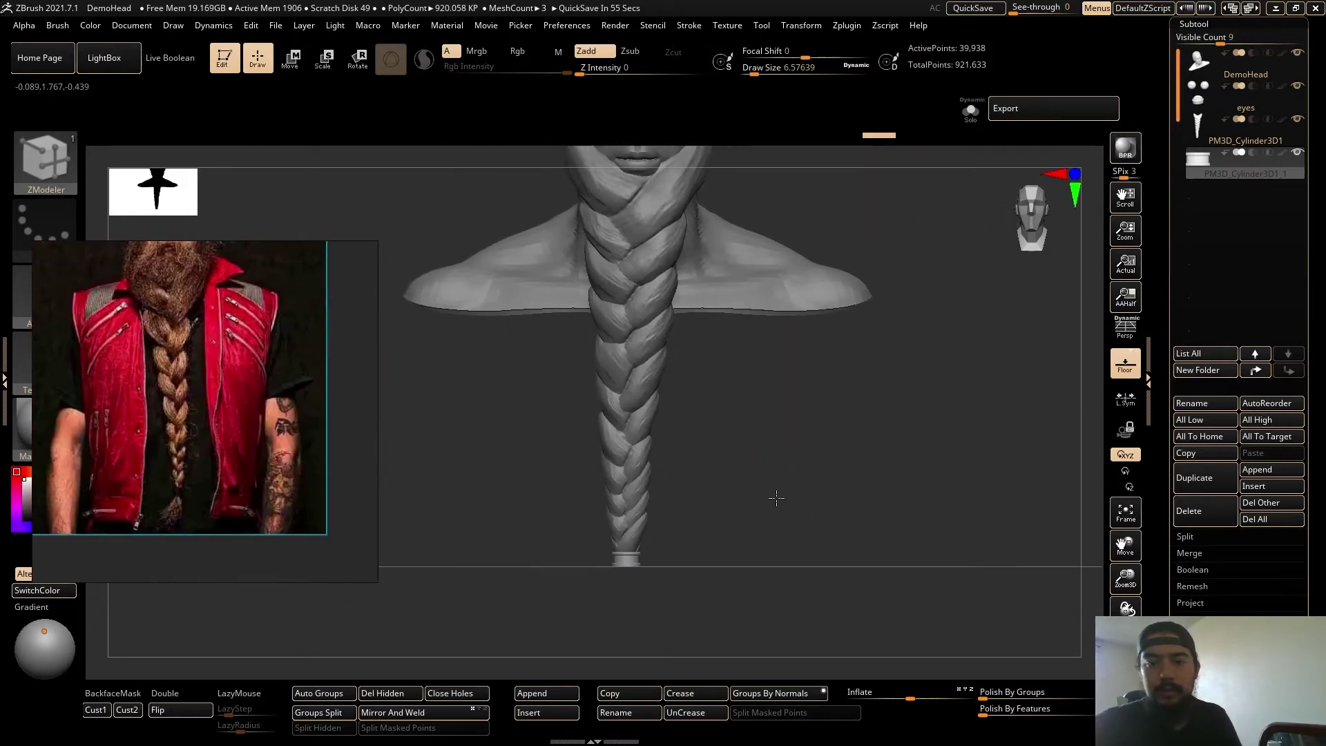
# Insert a Cylinder3D as a new subtool after the ring.
pyautogui.click(544, 705)
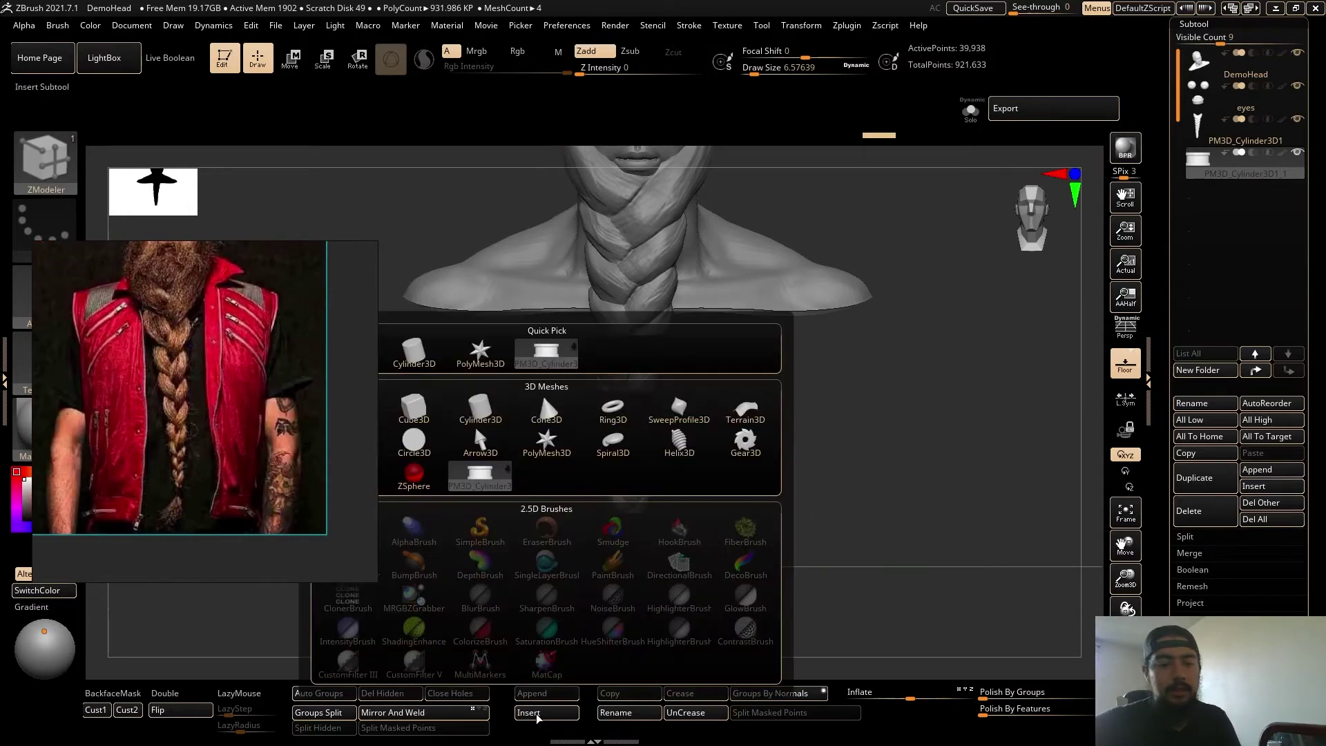
pyautogui.click(487, 410)
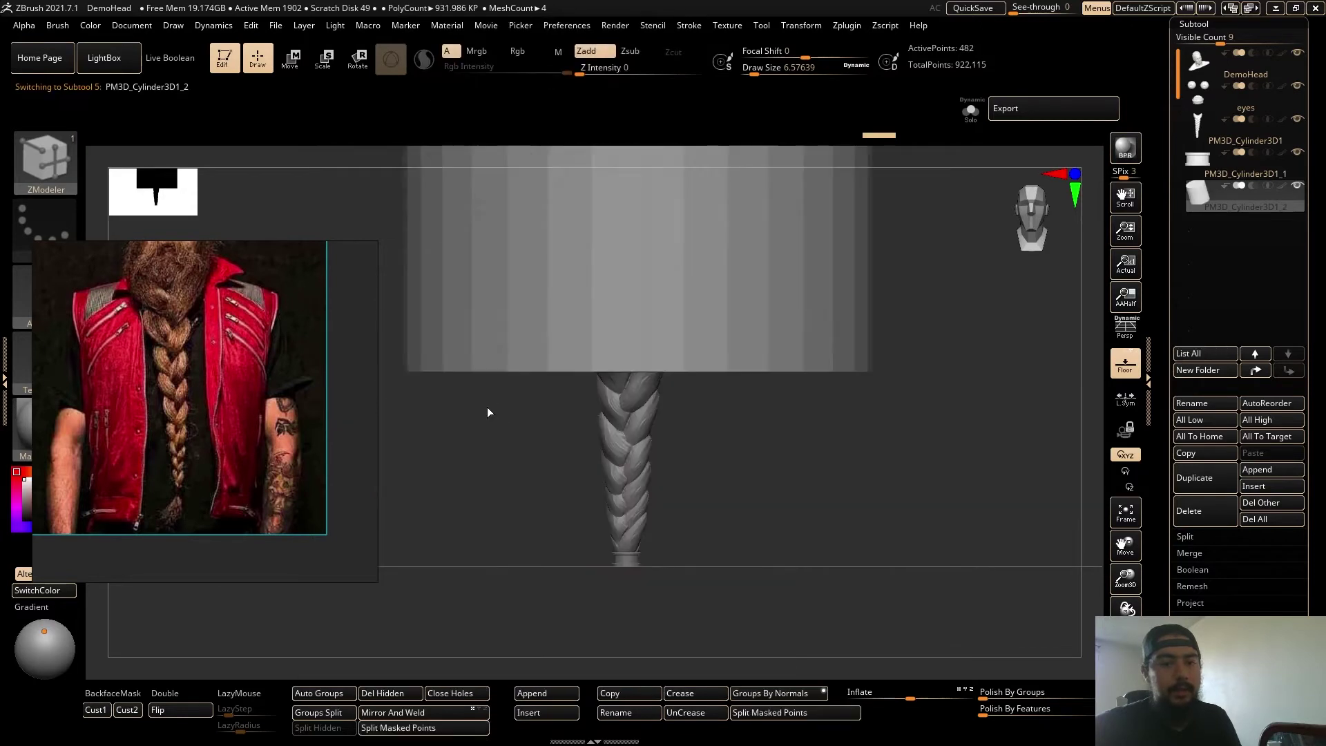
pyautogui.keyDown('alt'); pyautogui.moveTo(893, 423); pyautogui.dragTo(998, 469); pyautogui.keyUp('alt')
pyautogui.press('w')
pyautogui.keyDown('alt'); pyautogui.moveTo(975, 395); pyautogui.dragTo(898, 301); pyautogui.keyUp('alt')
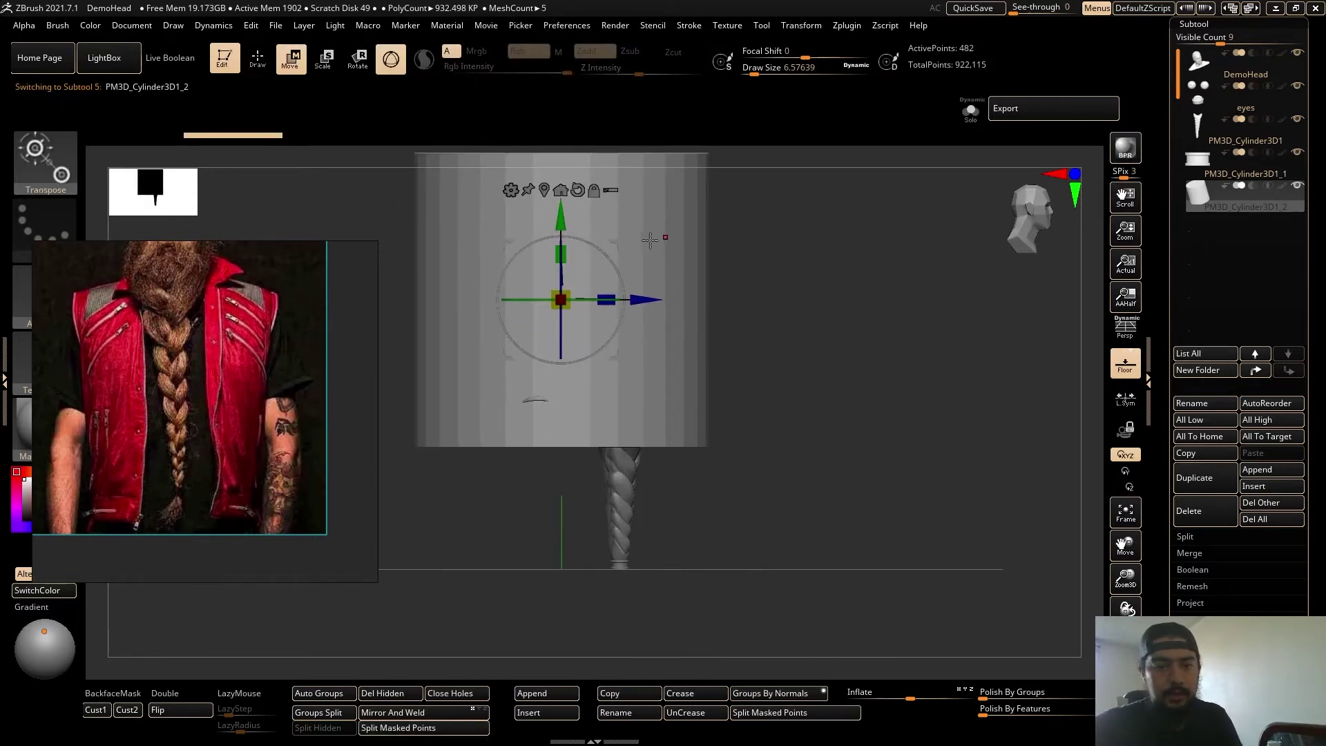
# Move the new cylinder down and forward so it sits below the braid's ring, scaling it down slightly.
pyautogui.moveTo(617, 245); pyautogui.dragTo(793, 484)
pyautogui.keyDown('alt'); pyautogui.moveTo(771, 501); pyautogui.dragTo(716, 378, button='right'); pyautogui.keyUp('alt')
pyautogui.press('q')
pyautogui.press('w')
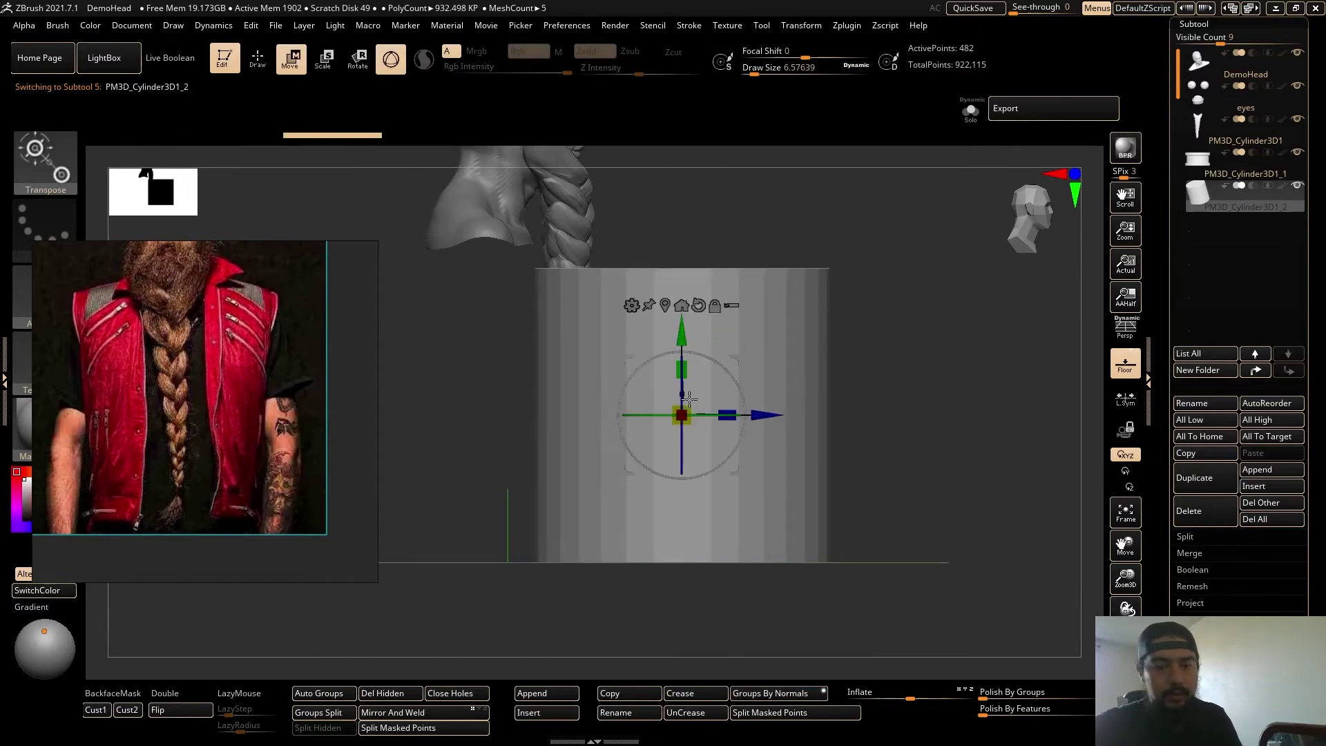
pyautogui.moveTo(682, 415); pyautogui.dragTo(635, 453)
pyautogui.moveTo(739, 356); pyautogui.dragTo(626, 392)
pyautogui.keyDown('ctrl'); pyautogui.moveTo(721, 404); pyautogui.dragTo(734, 433, button='right'); pyautogui.keyUp('ctrl')
pyautogui.keyDown('alt'); pyautogui.moveTo(733, 433); pyautogui.dragTo(735, 477); pyautogui.keyUp('alt')
pyautogui.keyDown('shift'); pyautogui.moveTo(735, 477); pyautogui.dragTo(794, 476); pyautogui.keyUp('shift')
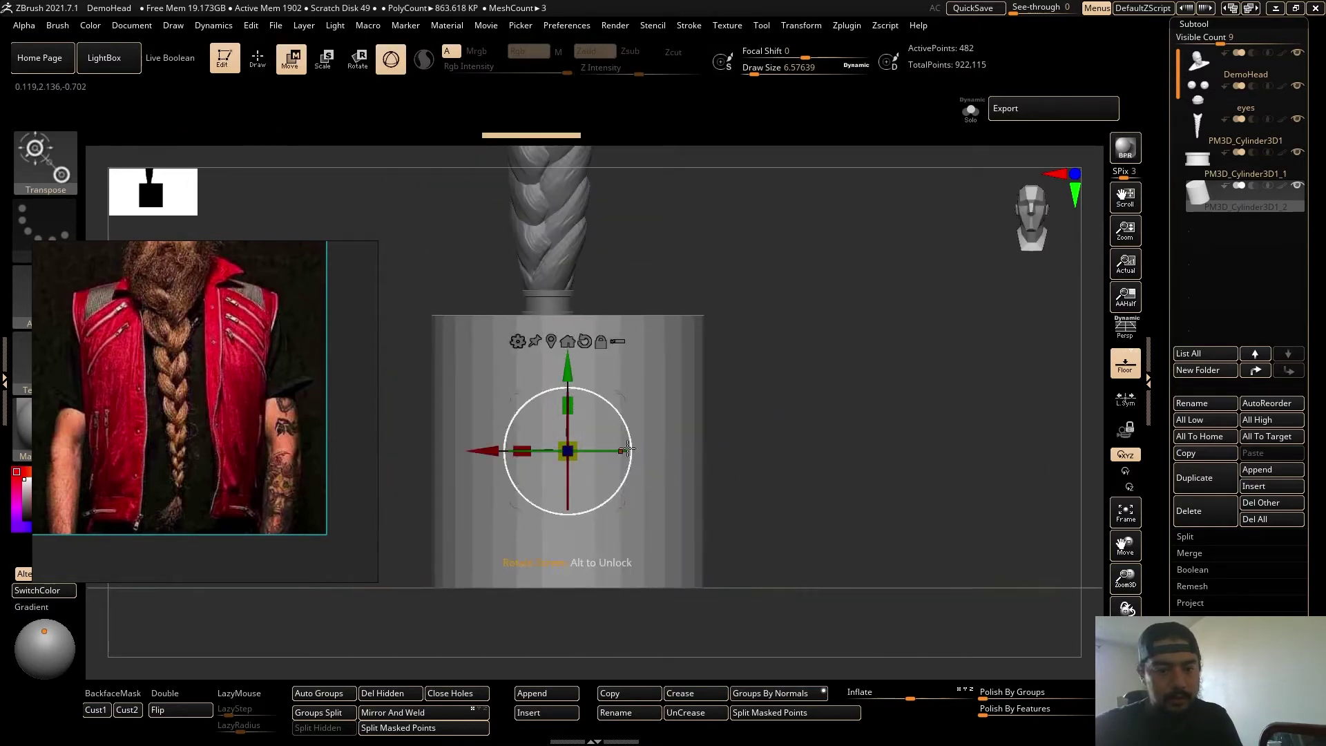
# Scale the cylinder down to roughly the ring's width and raise it to the ring's lower edge.
pyautogui.moveTo(568, 450); pyautogui.dragTo(540, 483)
pyautogui.moveTo(626, 391); pyautogui.dragTo(606, 323)
pyautogui.keyDown('alt'); pyautogui.moveTo(801, 373); pyautogui.dragTo(818, 463); pyautogui.keyUp('alt')
pyautogui.moveTo(552, 379); pyautogui.dragTo(487, 389)
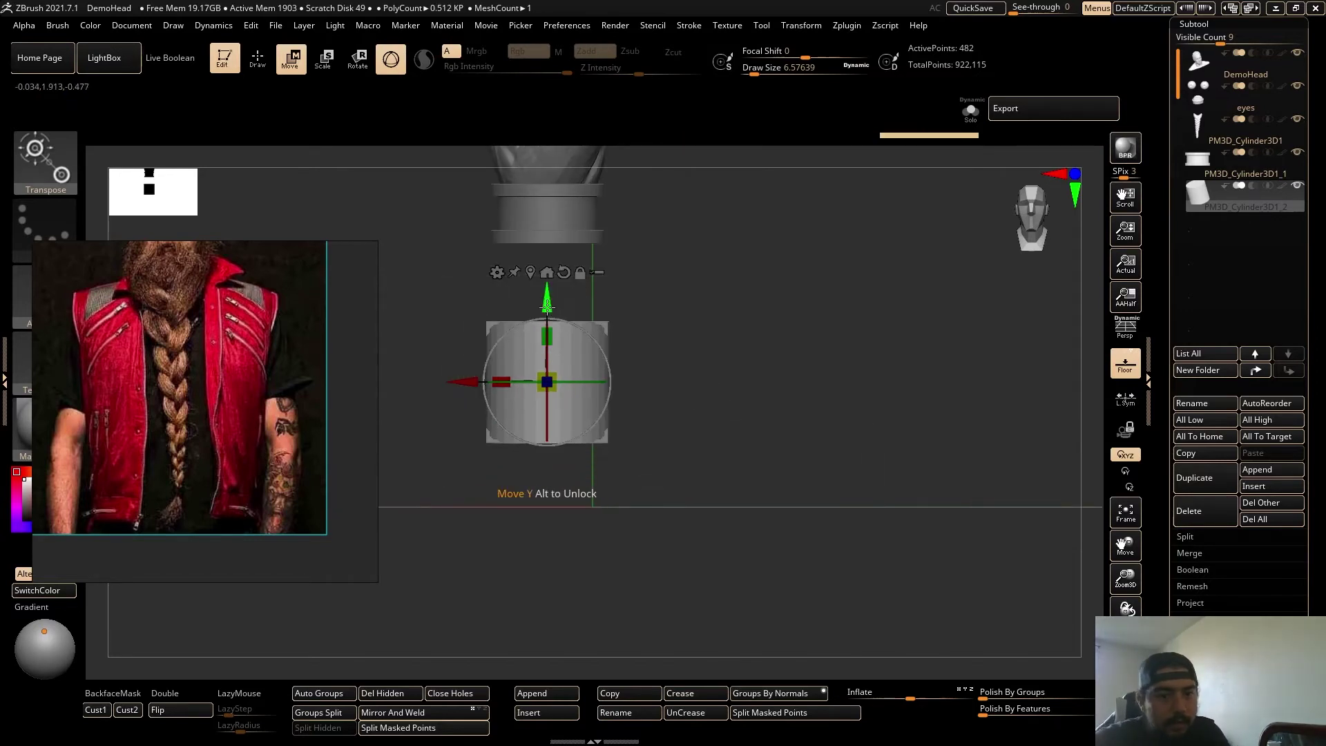
pyautogui.moveTo(547, 300); pyautogui.dragTo(548, 216)
# Align the cylinder with the ring from the side and shrink it to fit inside the ring's opening.
pyautogui.keyDown('shift'); pyautogui.moveTo(696, 344); pyautogui.dragTo(746, 367); pyautogui.keyUp('shift')
pyautogui.moveTo(631, 299); pyautogui.dragTo(616, 299)
pyautogui.keyDown('shift'); pyautogui.moveTo(744, 336); pyautogui.dragTo(734, 442); pyautogui.keyUp('shift')
pyautogui.moveTo(566, 395); pyautogui.dragTo(558, 392)
pyautogui.moveTo(560, 322); pyautogui.dragTo(564, 306)
pyautogui.moveTo(819, 360); pyautogui.dragTo(571, 371)
pyautogui.keyDown('shift'); pyautogui.moveTo(745, 371); pyautogui.dragTo(692, 389); pyautogui.keyUp('shift')
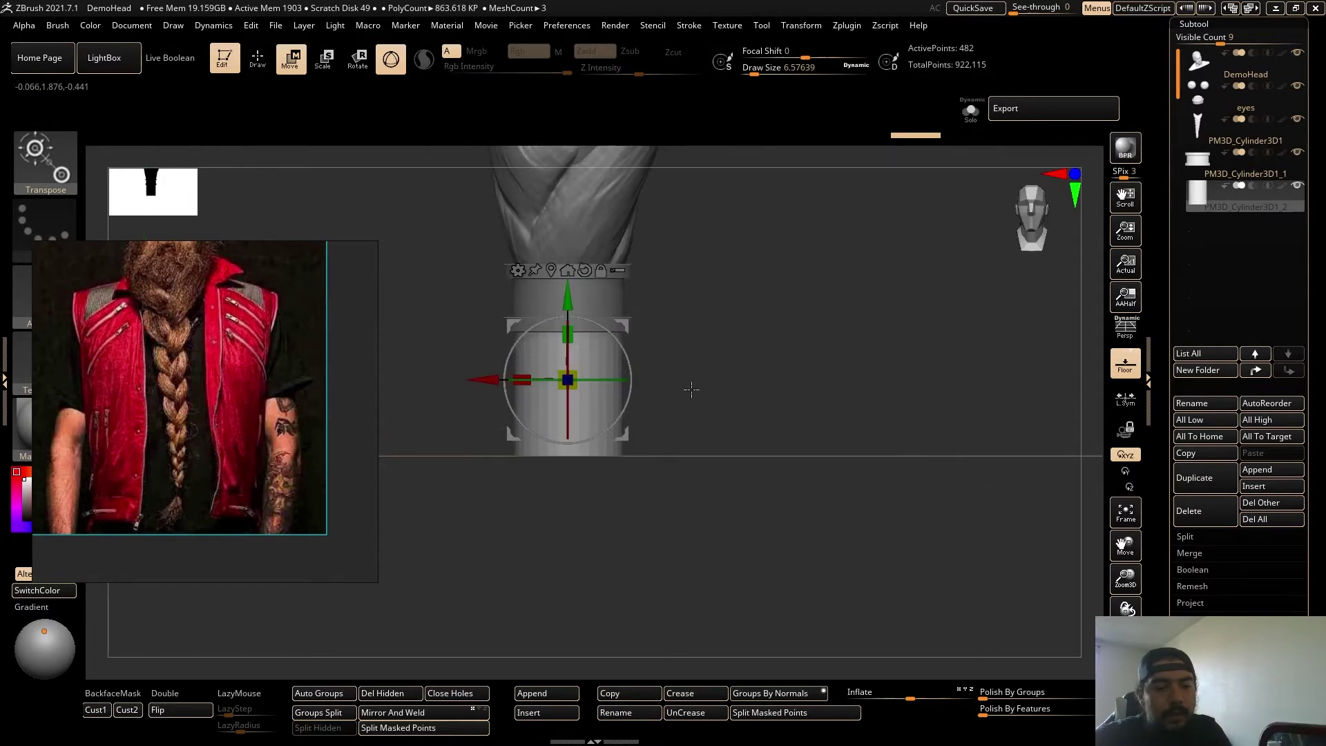
# Narrow the cylinder towards its lower end with the Taper deformer, and stretch the tapered shape lengthwise.
pyautogui.click(519, 270)
pyautogui.click(654, 394)
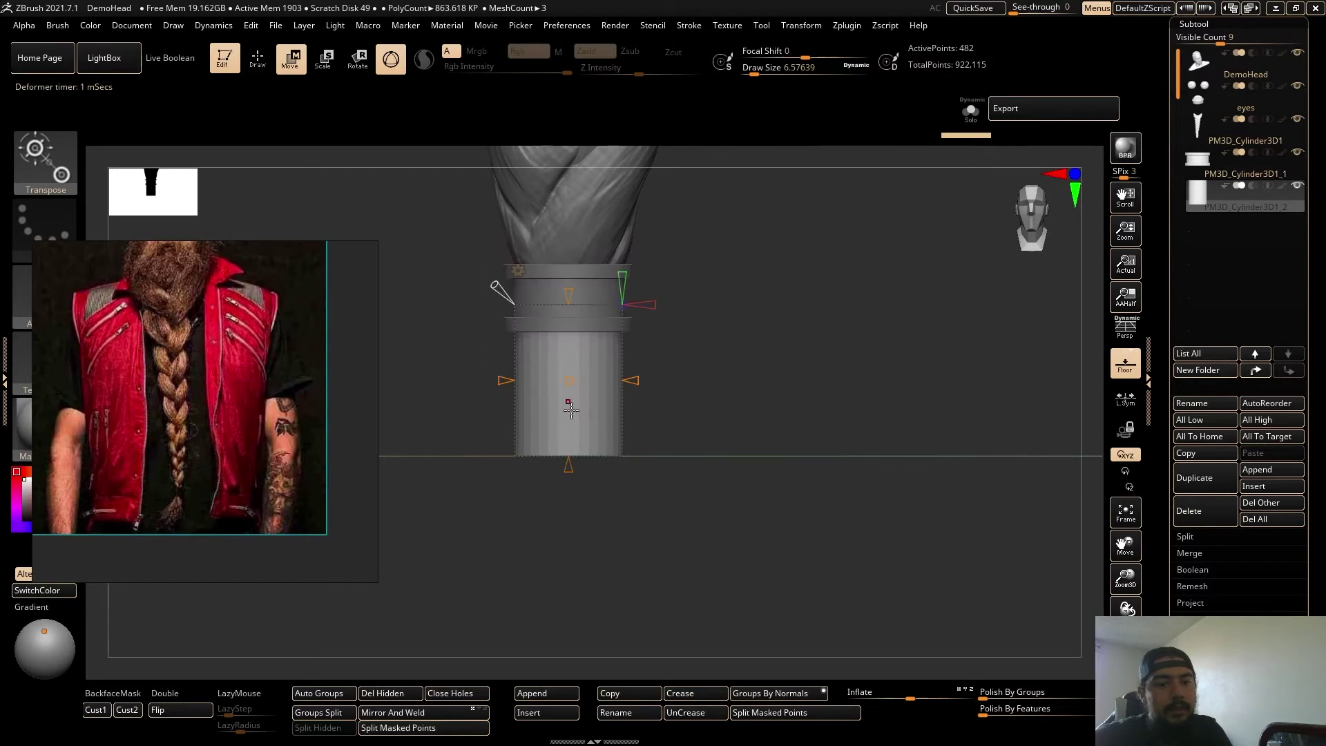
pyautogui.moveTo(569, 466); pyautogui.dragTo(578, 409)
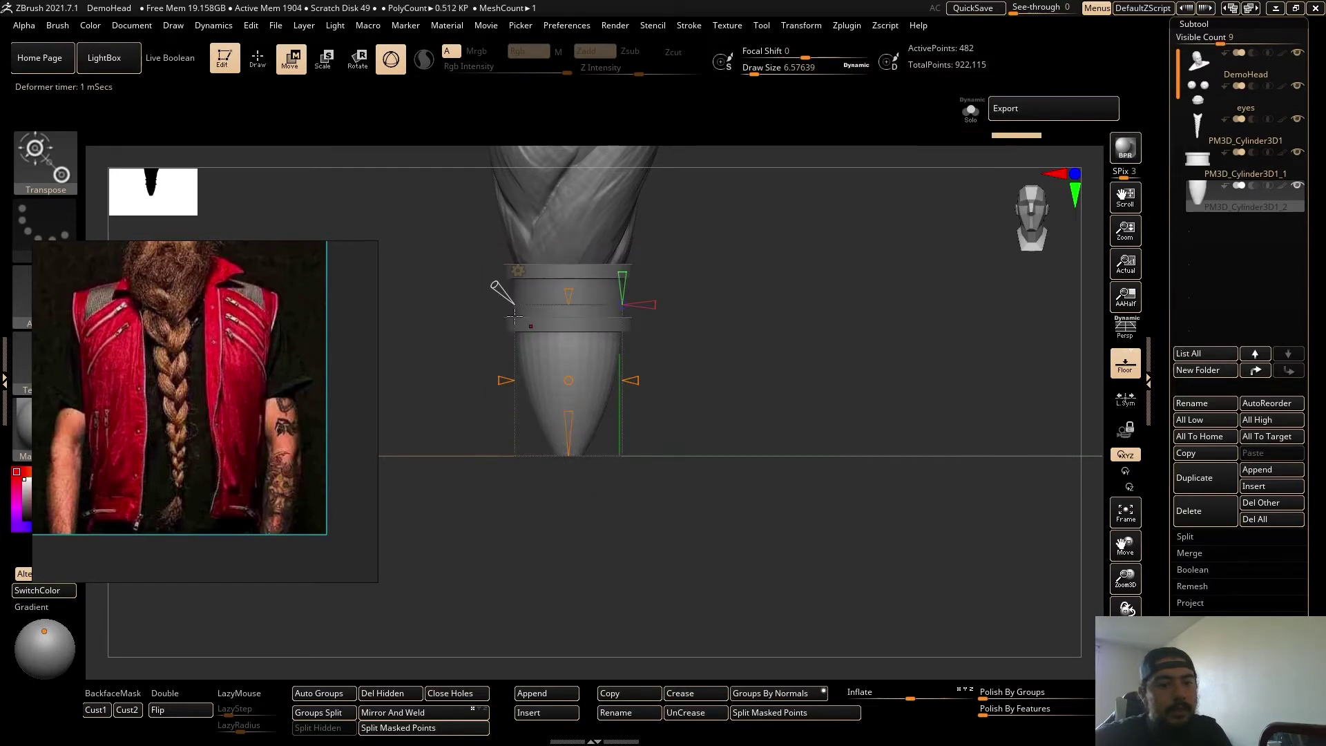
pyautogui.moveTo(495, 284); pyautogui.dragTo(483, 296)
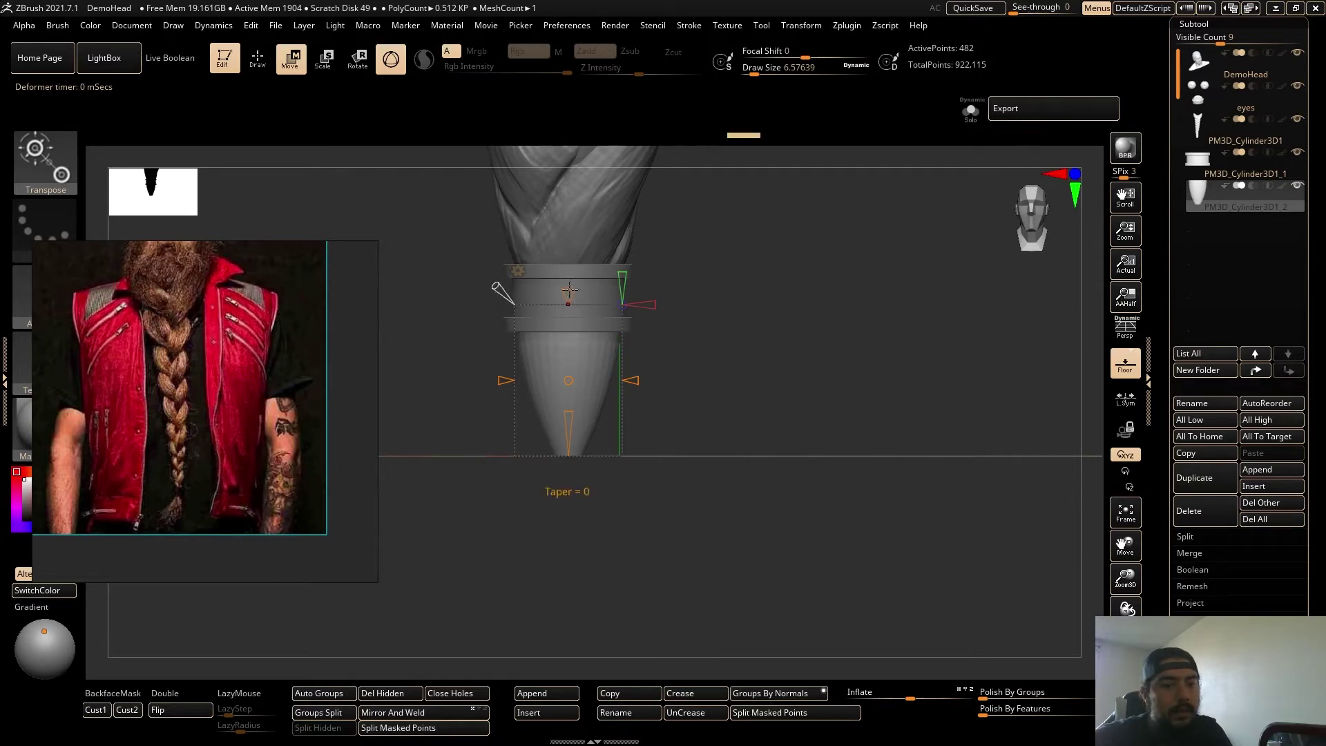
pyautogui.moveTo(570, 290); pyautogui.dragTo(562, 317)
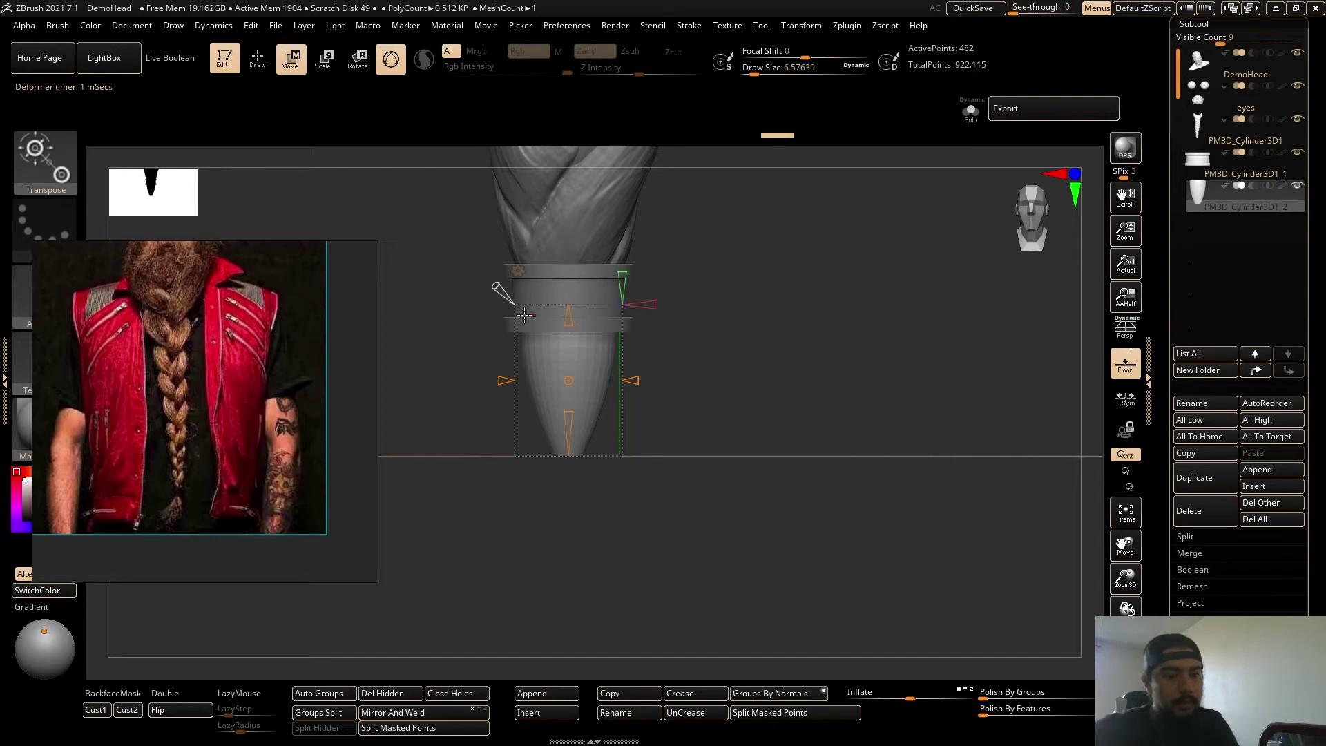
pyautogui.click(517, 270)
pyautogui.click(517, 266)
pyautogui.moveTo(567, 334); pyautogui.dragTo(568, 373)
# Turn the tapered cylinder upside down and fit it under the ring, shortened and moved up.
pyautogui.keyDown('ctrl'); pyautogui.moveTo(699, 404); pyautogui.dragTo(806, 424, button='right'); pyautogui.keyUp('ctrl')
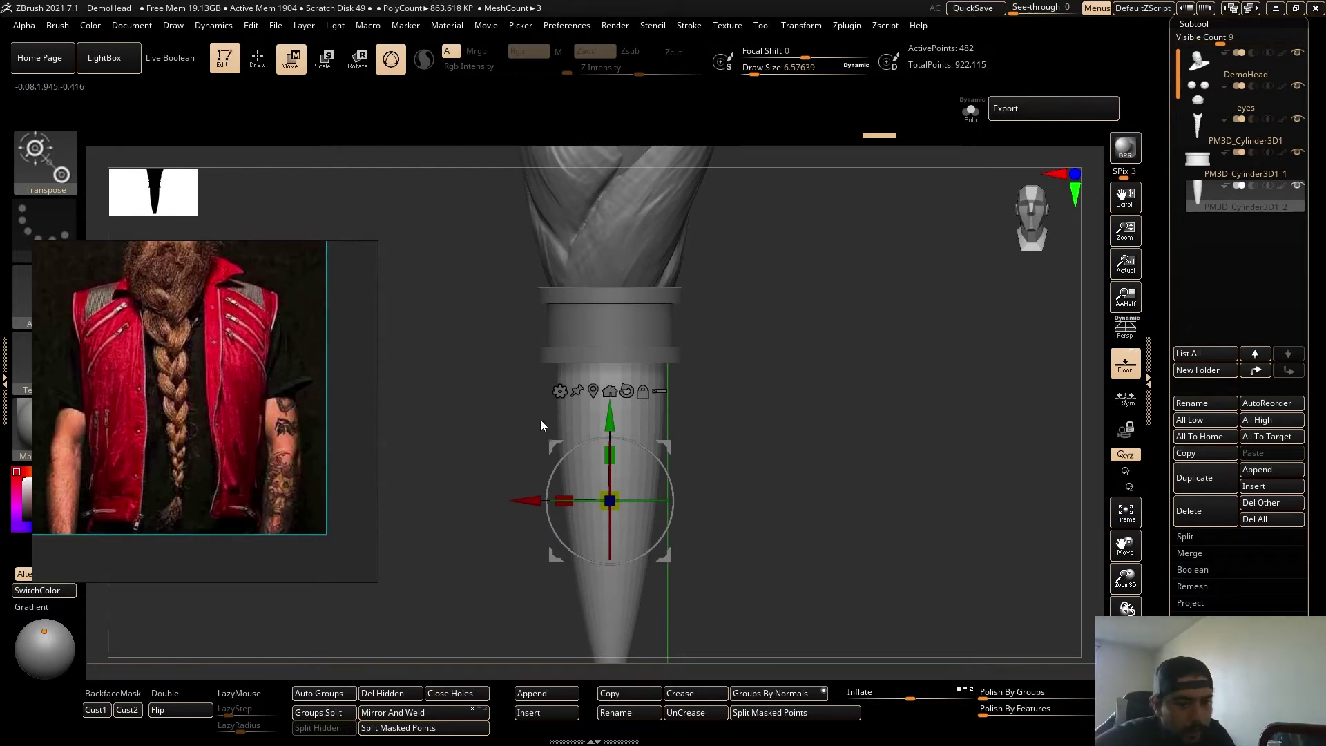
pyautogui.keyDown('ctrl'); pyautogui.moveTo(540, 420); pyautogui.dragTo(607, 616, button='right'); pyautogui.keyUp('ctrl')
pyautogui.moveTo(611, 547); pyautogui.dragTo(625, 347)
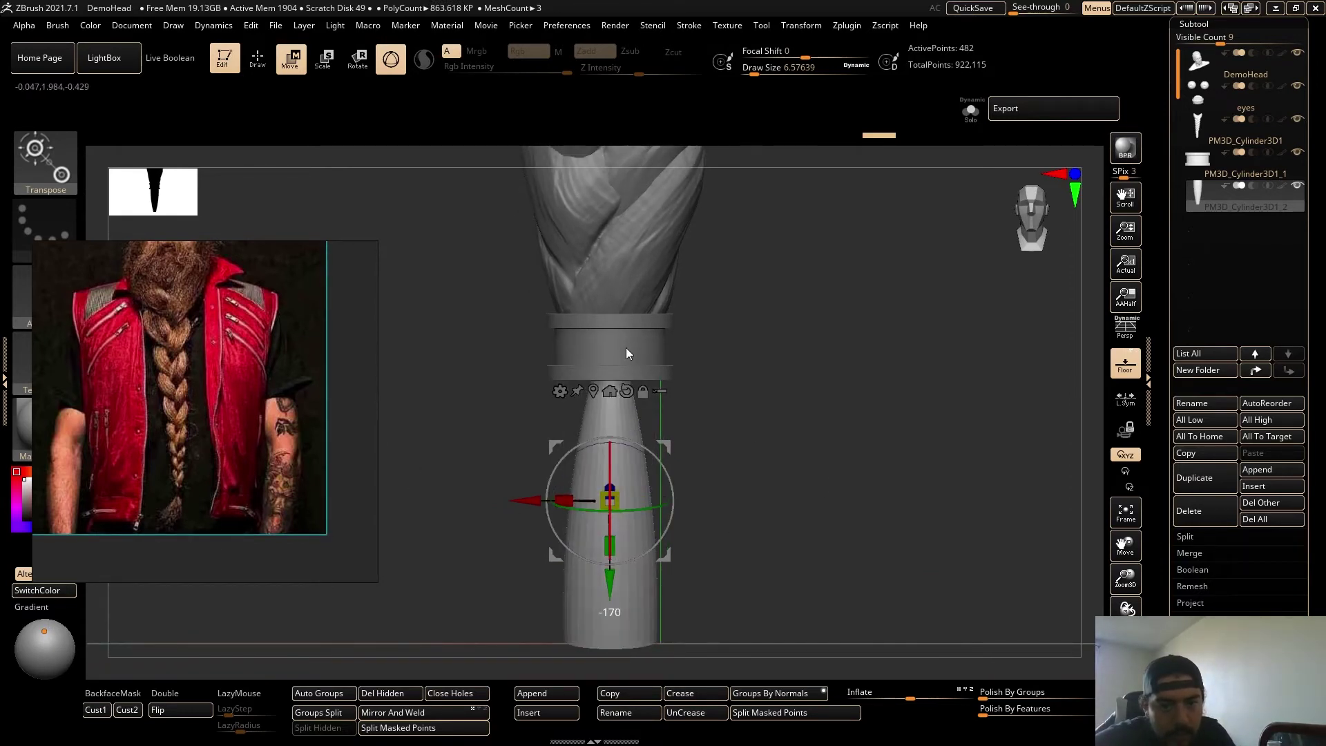
pyautogui.keyDown('shift'); pyautogui.moveTo(697, 391); pyautogui.dragTo(854, 482, button='right'); pyautogui.keyUp('shift')
pyautogui.hotkey('ctrl', 'z')
pyautogui.moveTo(686, 510); pyautogui.dragTo(330, 572)
pyautogui.keyDown('shift'); pyautogui.moveTo(717, 576); pyautogui.dragTo(717, 576); pyautogui.keyUp('shift')
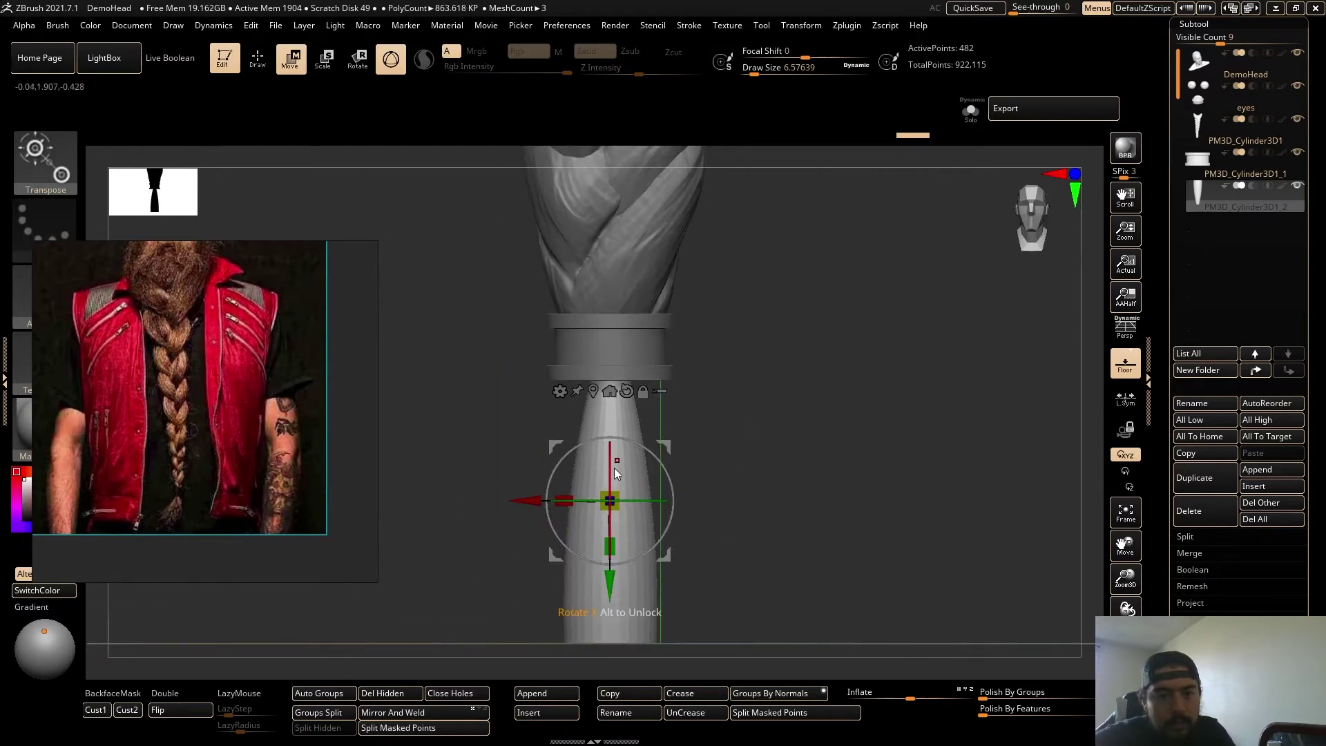
pyautogui.moveTo(611, 551); pyautogui.dragTo(610, 512)
pyautogui.moveTo(604, 592); pyautogui.dragTo(605, 525)
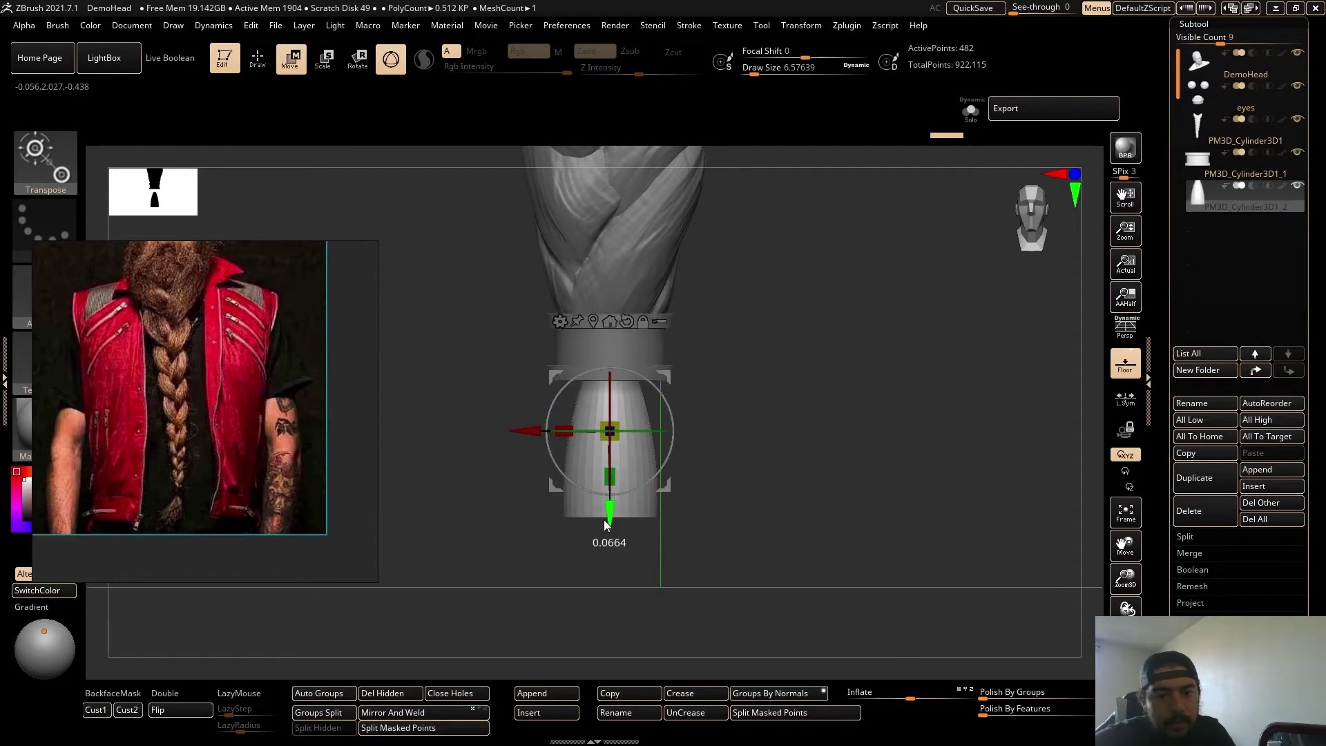
# Flare the cylinder's lower end and widen its upper end with the Taper deformer, and lengthen the flared shape.
pyautogui.click(559, 323)
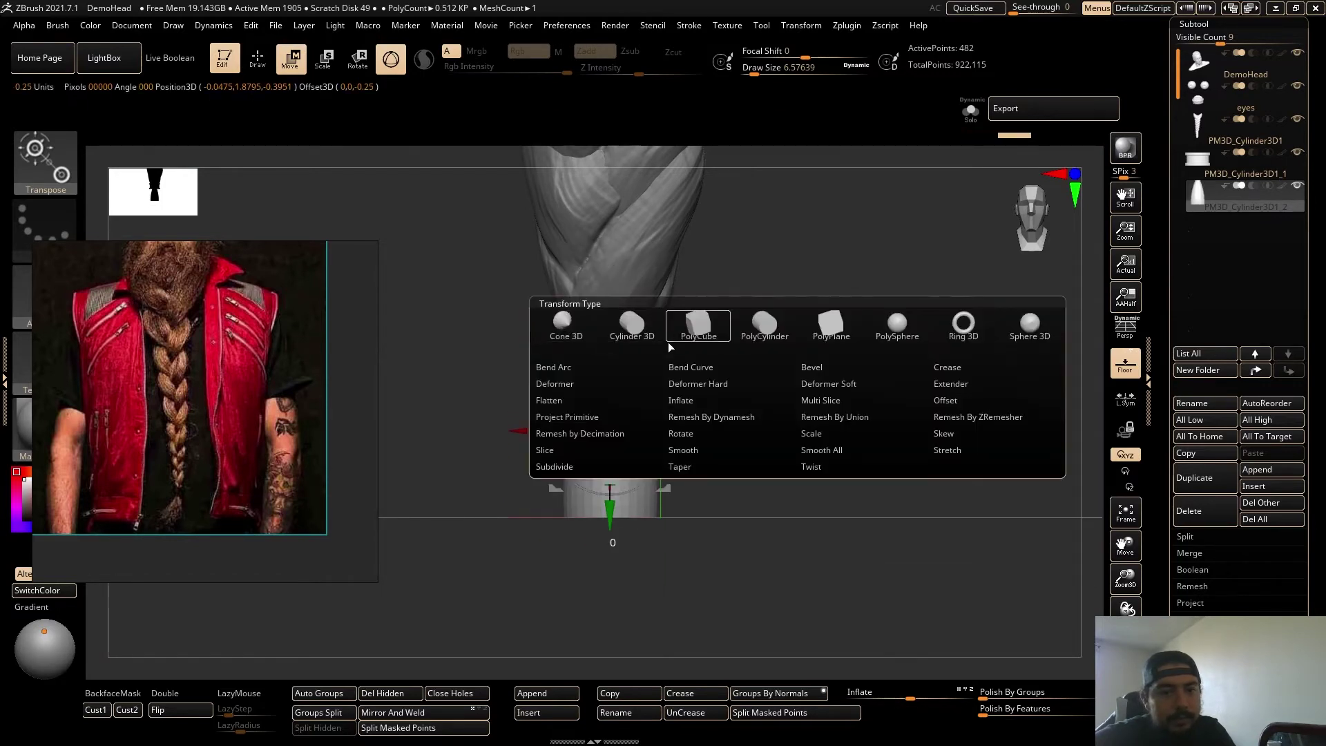
pyautogui.click(701, 451)
pyautogui.moveTo(612, 354); pyautogui.dragTo(613, 300)
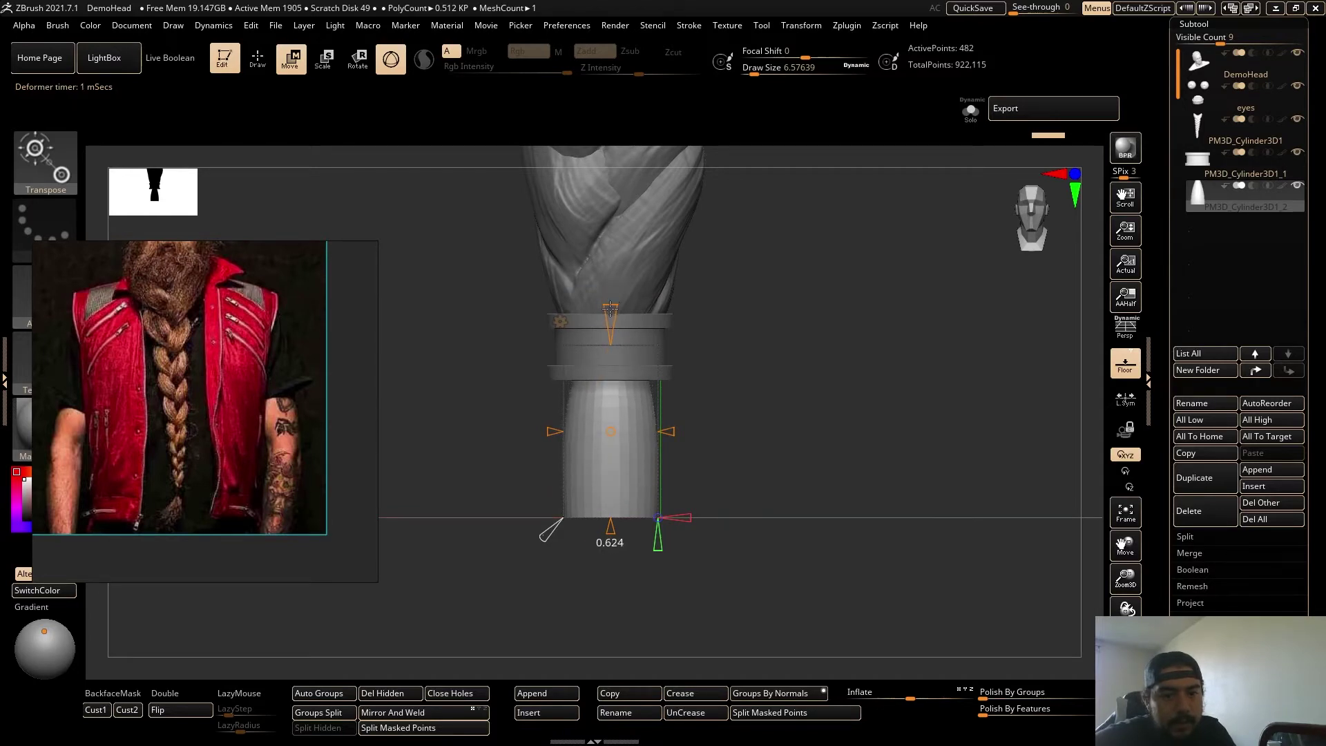
pyautogui.moveTo(611, 525)
pyautogui.mouseDown(button='right')
pyautogui.moveTo(616, 474)
pyautogui.moveTo(611, 542)
pyautogui.moveTo(610, 526)
pyautogui.mouseUp(button='right')
pyautogui.moveTo(609, 526); pyautogui.dragTo(612, 558)
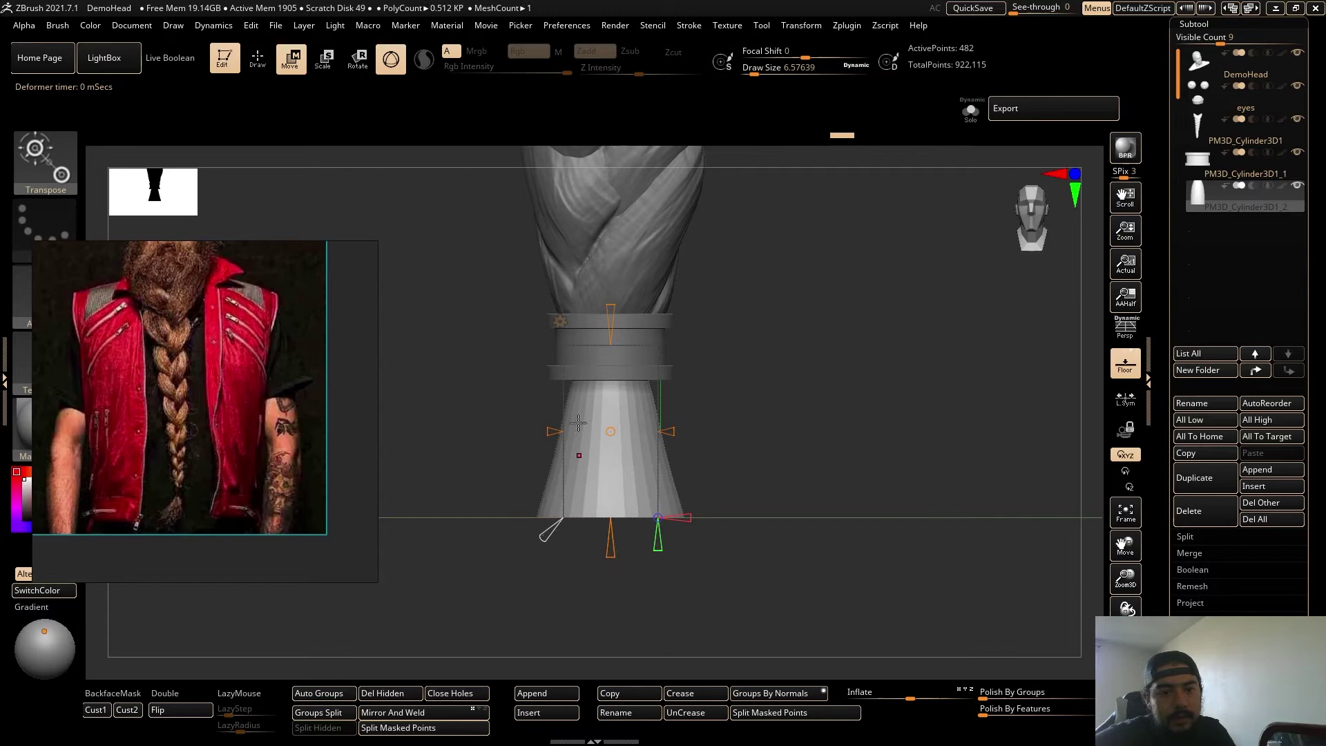
pyautogui.click(559, 321)
pyautogui.click(790, 326)
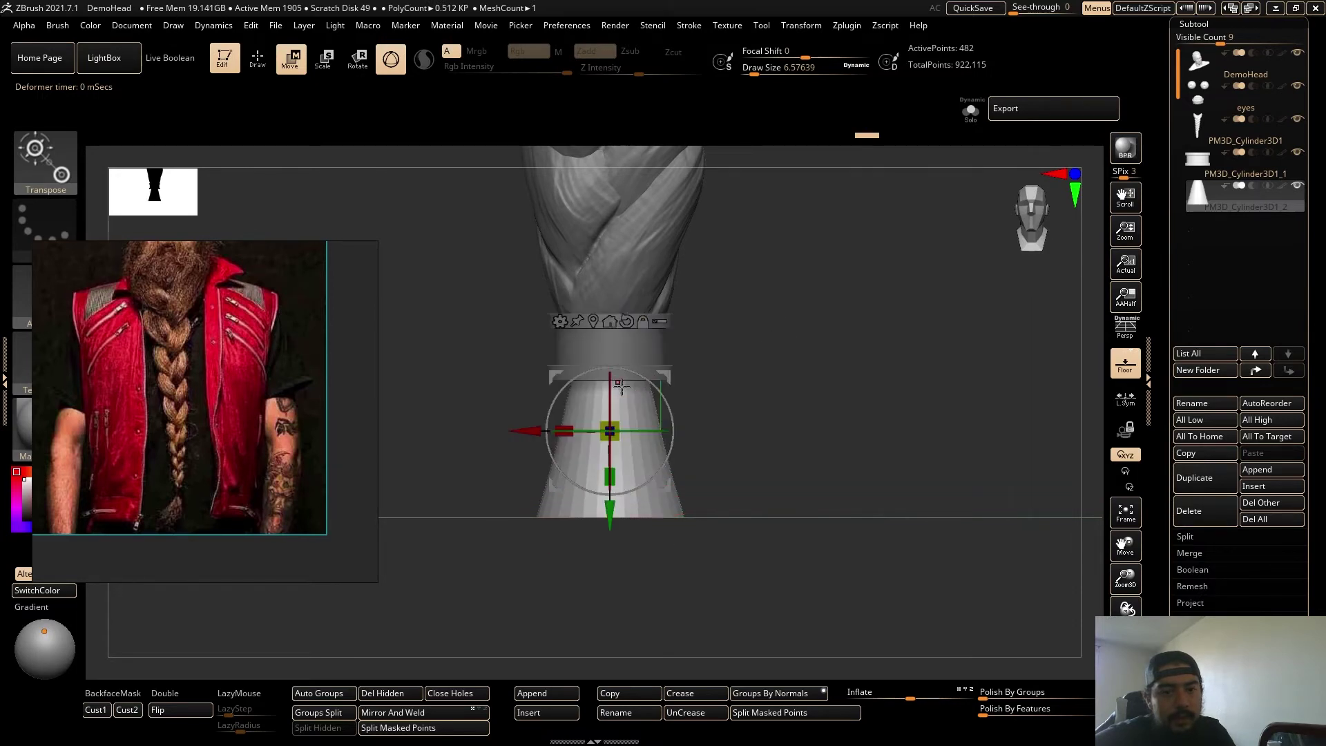
pyautogui.moveTo(614, 481); pyautogui.dragTo(613, 534)
# Bend the flared cylinder into a curved tuft with the Bend Curve deformer, shifting its middle and top points sideways.
pyautogui.keyDown('ctrl'); pyautogui.moveTo(846, 456); pyautogui.dragTo(387, 487, button='right'); pyautogui.keyUp('ctrl')
pyautogui.keyDown('alt'); pyautogui.moveTo(852, 350); pyautogui.dragTo(1021, 591, button='right'); pyautogui.keyUp('alt')
pyautogui.press('q')
pyautogui.keyDown('alt'); pyautogui.moveTo(862, 540); pyautogui.dragTo(895, 447, button='right'); pyautogui.keyUp('alt')
pyautogui.press('w')
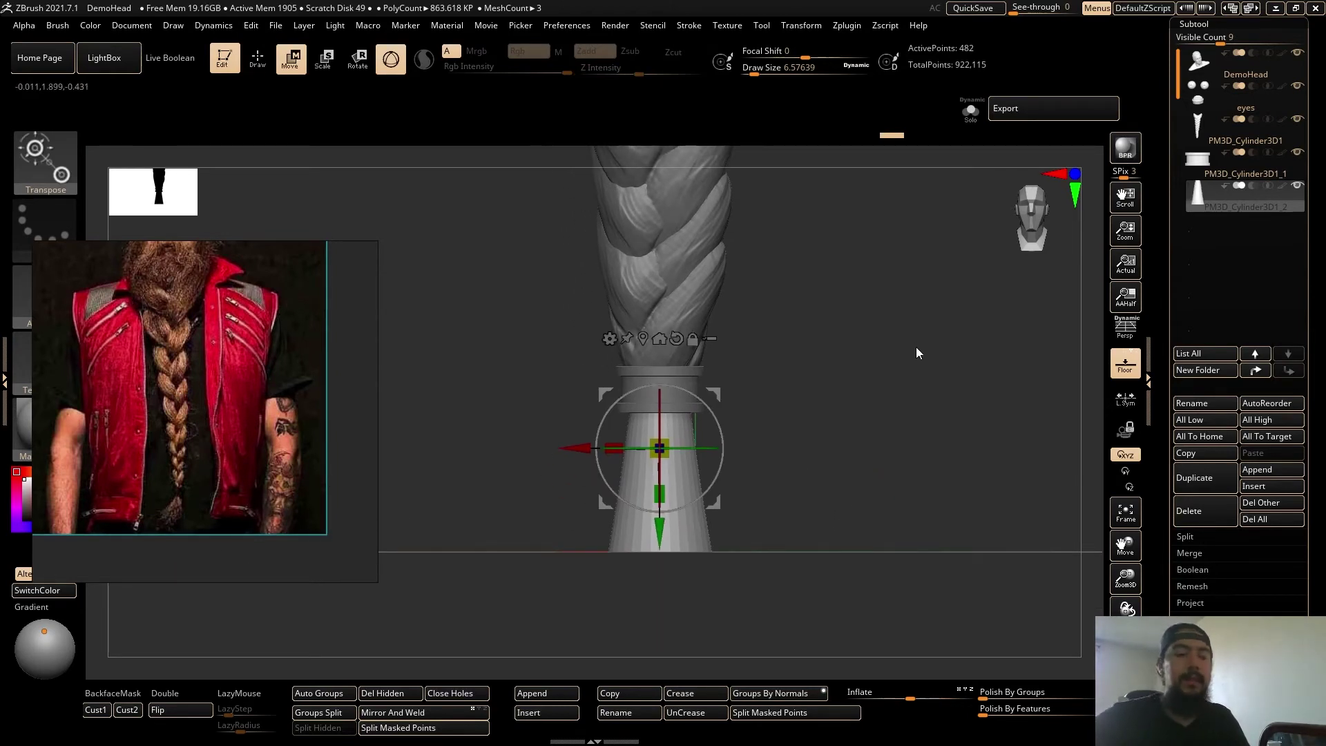
pyautogui.click(609, 337)
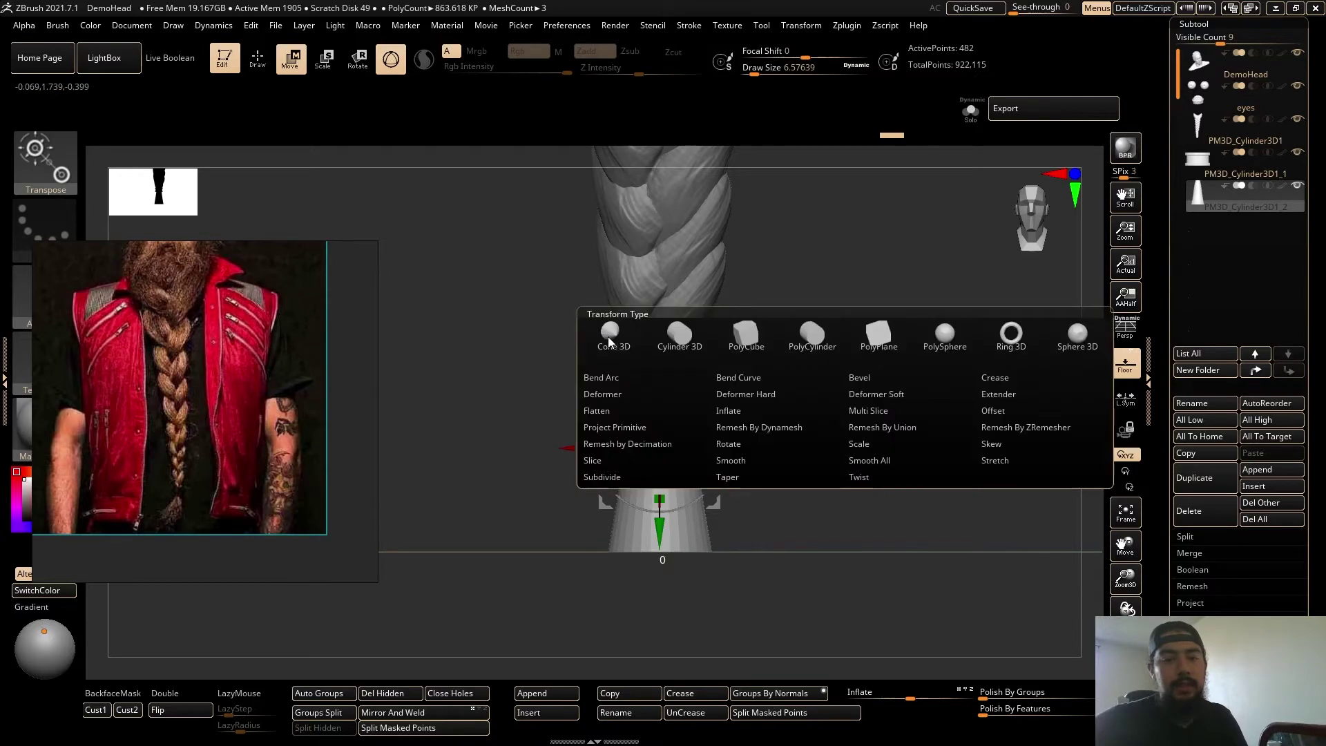
pyautogui.click(667, 379)
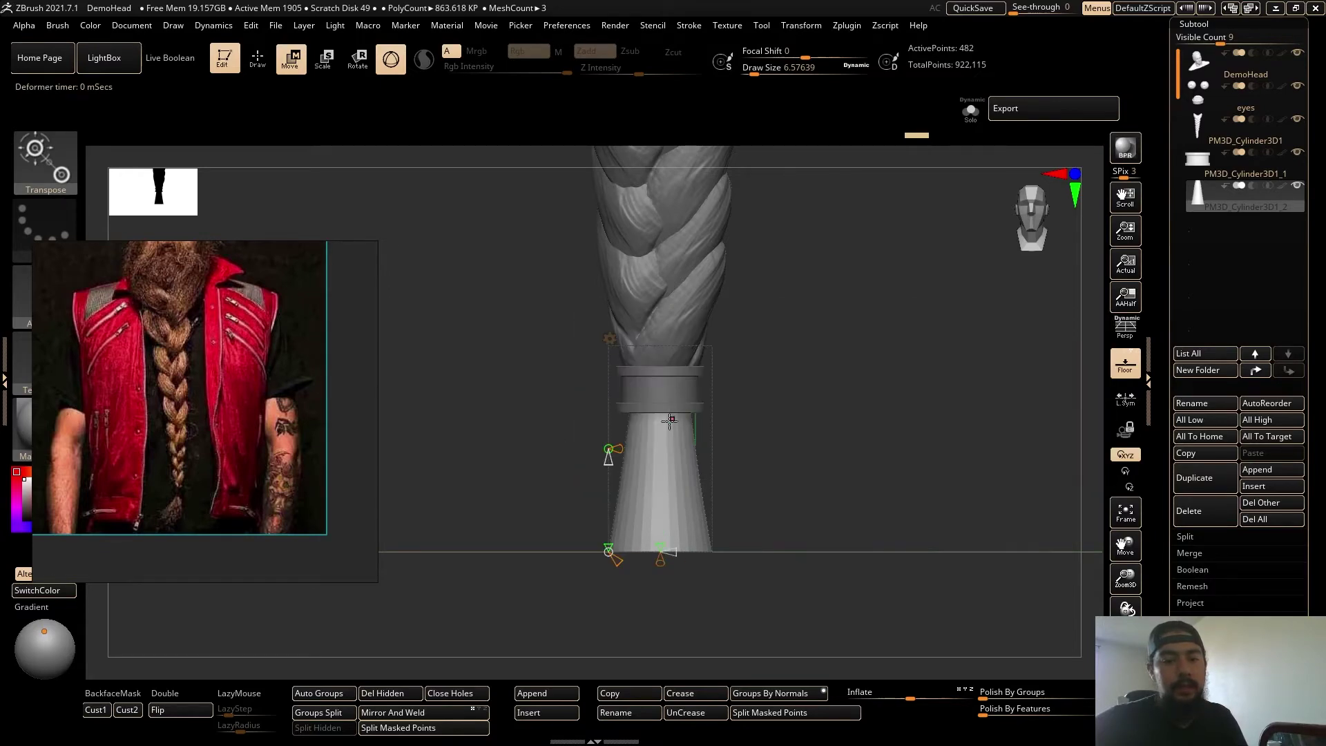
pyautogui.click(610, 338)
pyautogui.click(712, 405)
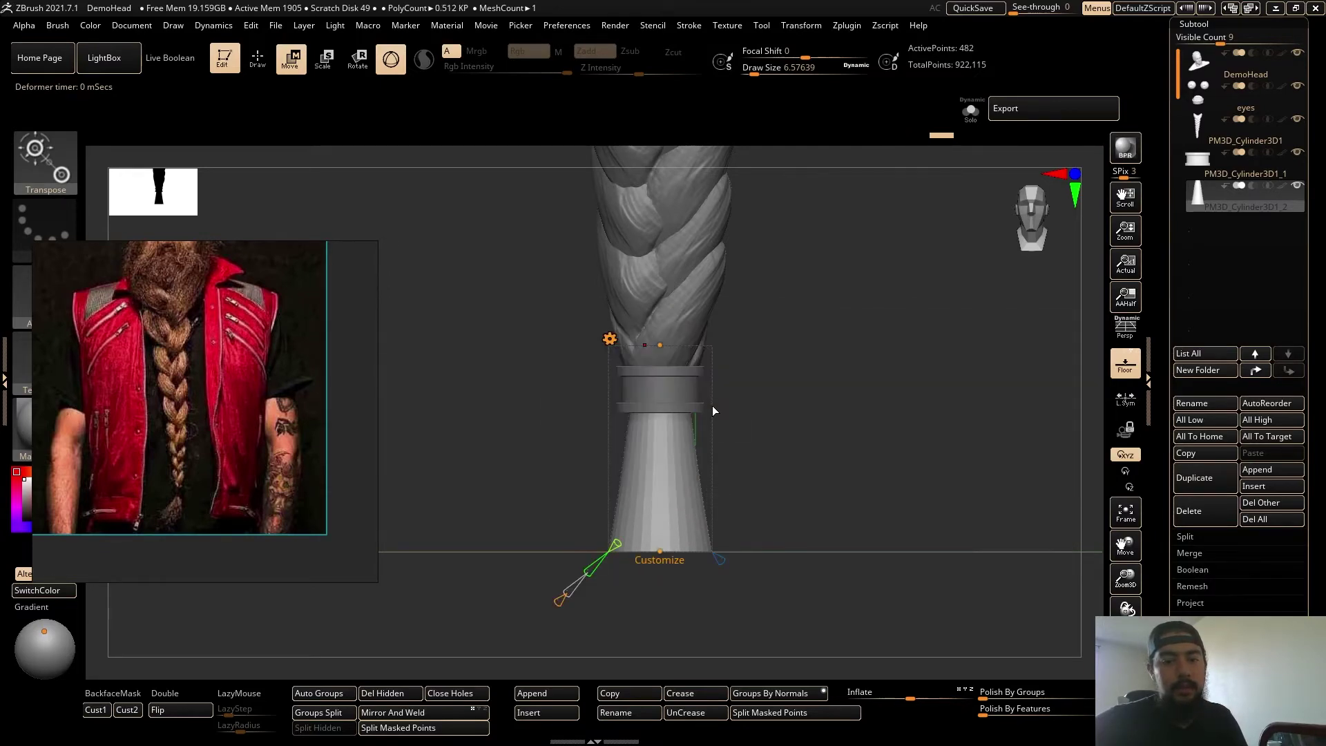
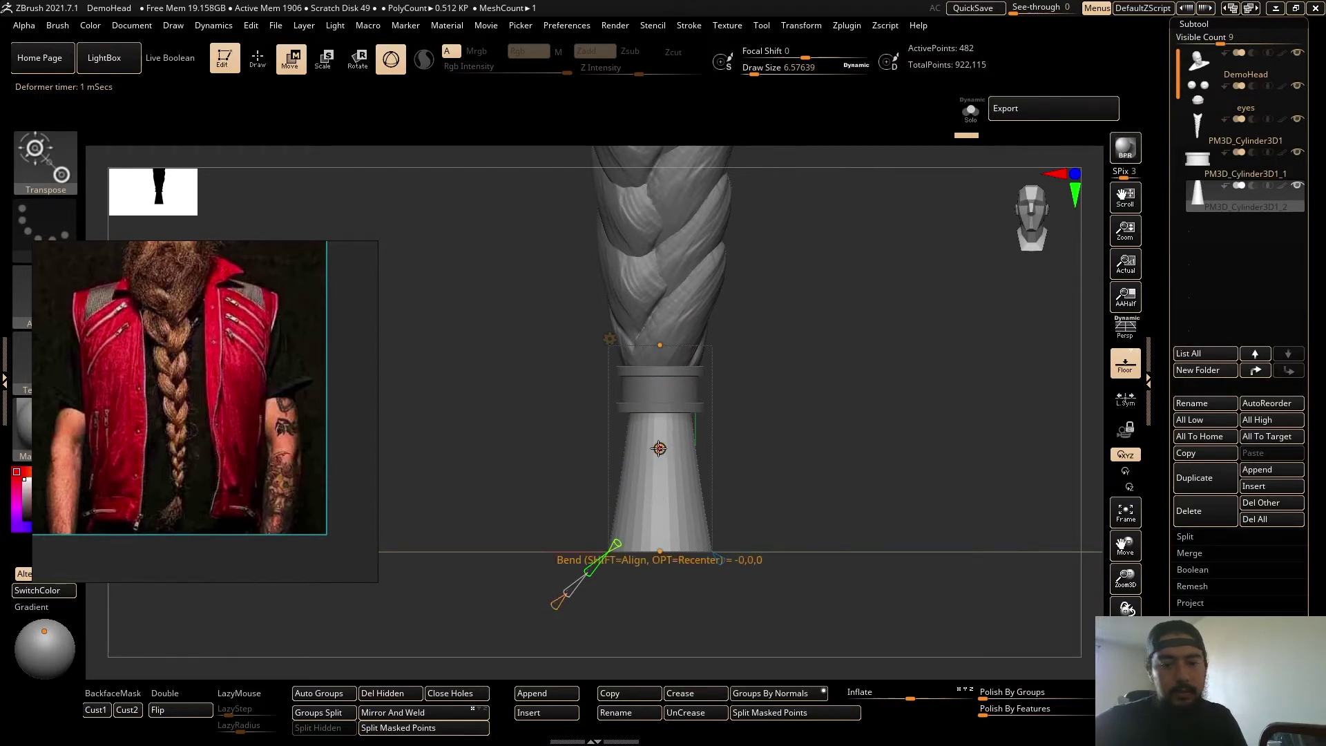
pyautogui.moveTo(659, 448); pyautogui.dragTo(708, 469)
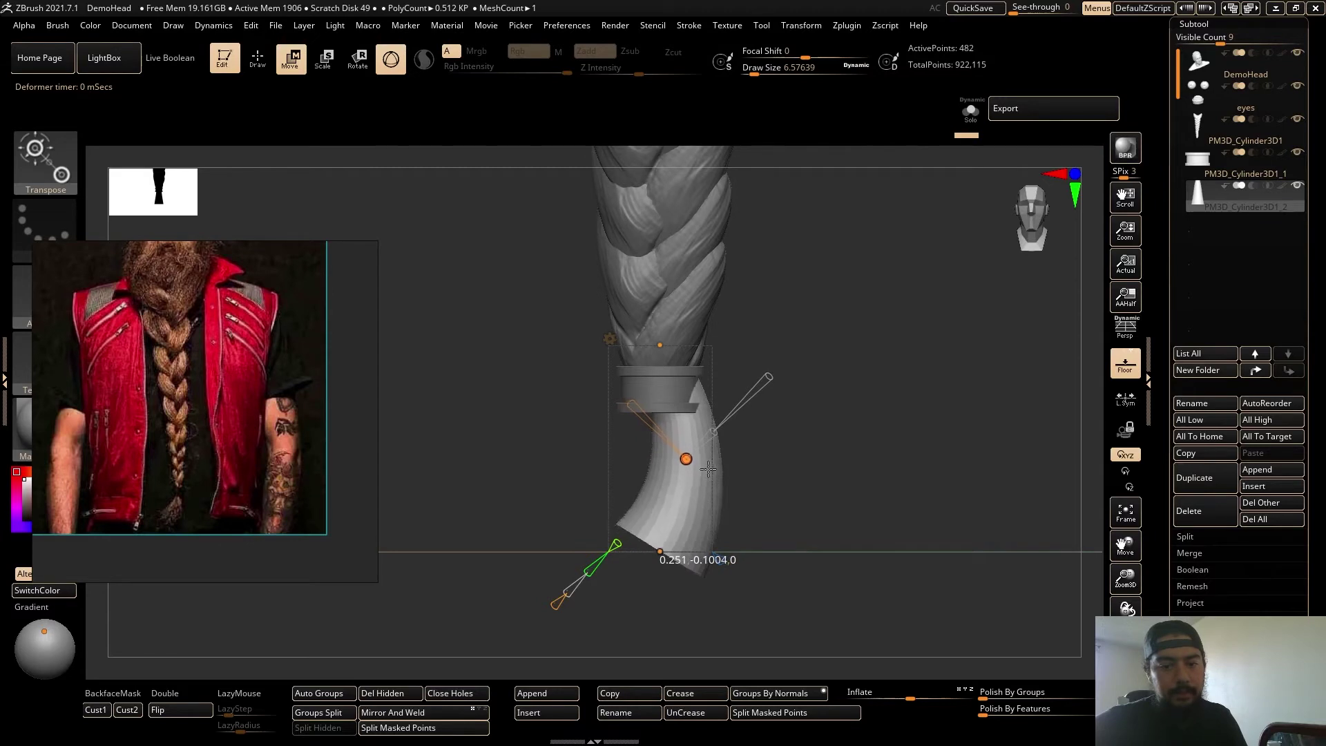
pyautogui.moveTo(659, 344); pyautogui.dragTo(708, 371)
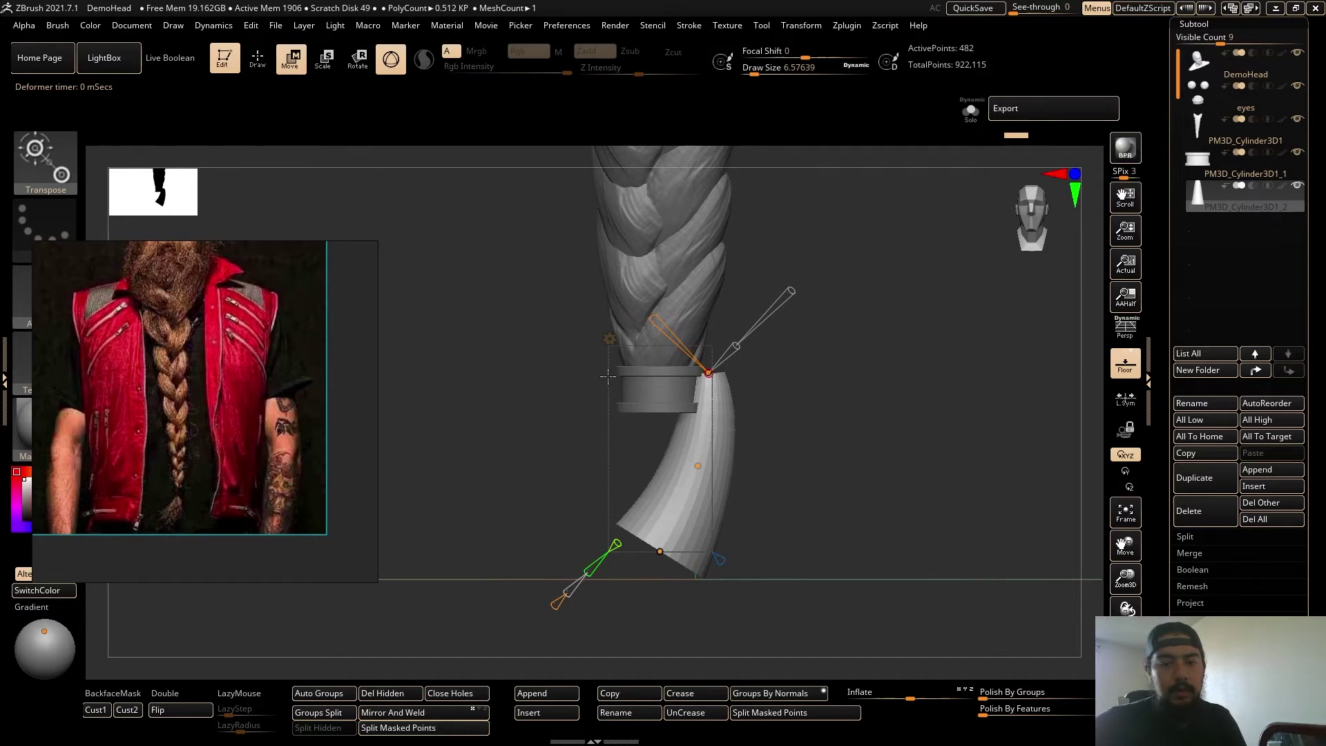
pyautogui.click(608, 339)
pyautogui.click(834, 338)
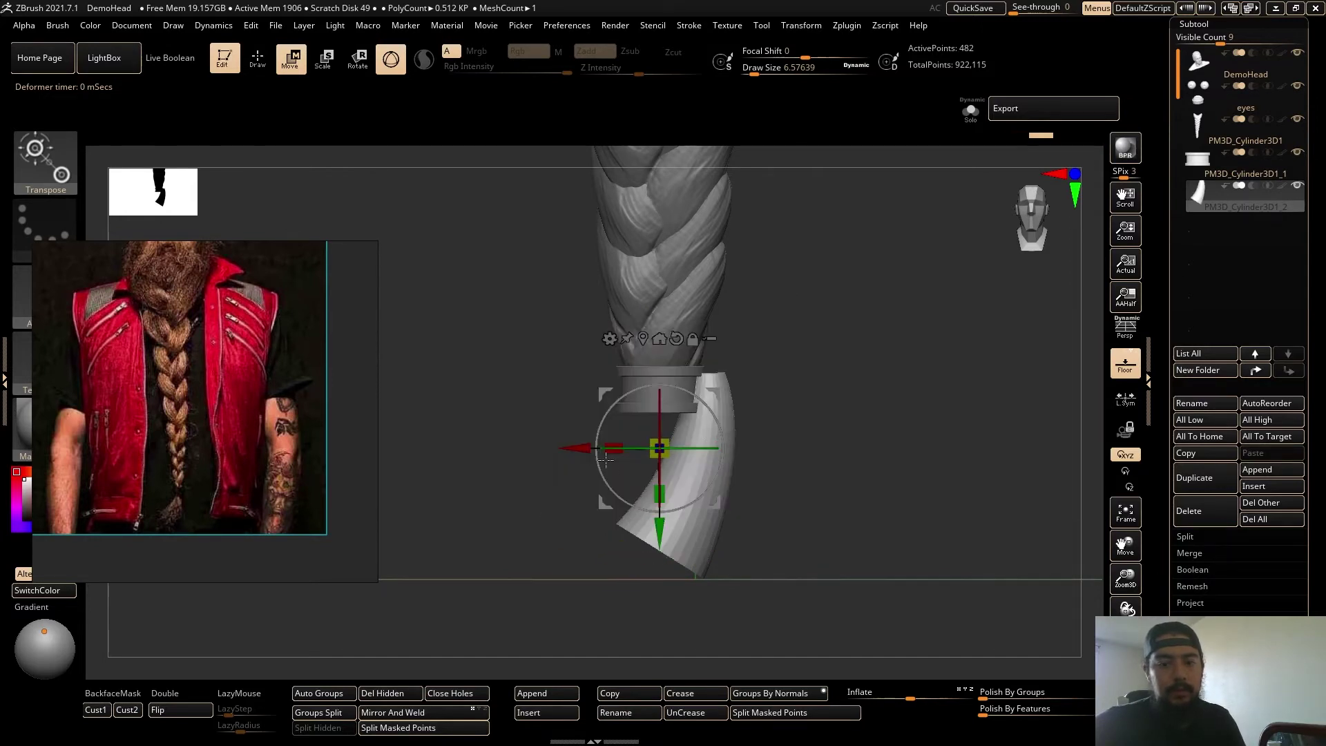
# Move the curved tuft sideways so its top sits inside the ring, and subdivide it twice.
pyautogui.moveTo(564, 448); pyautogui.dragTo(516, 447)
pyautogui.keyDown('ctrl'); pyautogui.moveTo(766, 483); pyautogui.dragTo(831, 483, button='right'); pyautogui.keyUp('ctrl')
pyautogui.moveTo(832, 482); pyautogui.dragTo(864, 548)
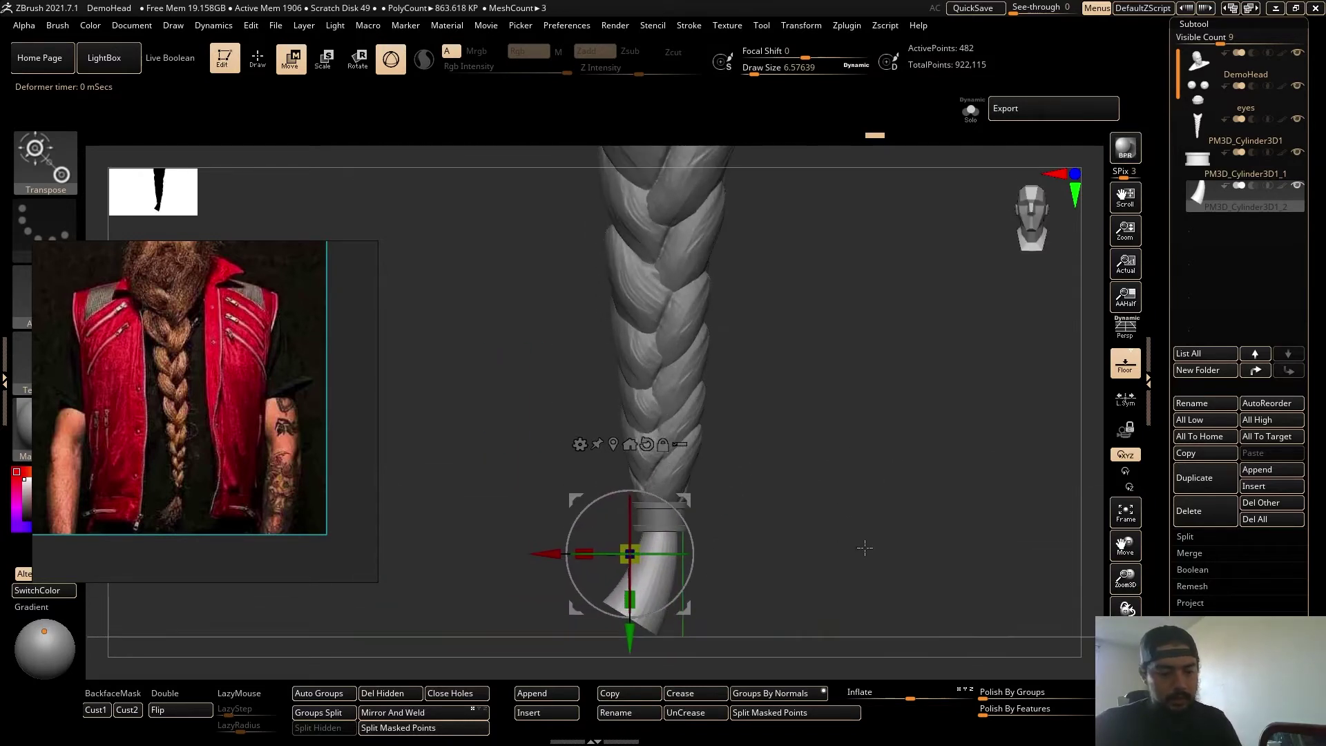
pyautogui.press('q')
pyautogui.moveTo(791, 527)
pyautogui.keyDown('alt'); pyautogui.mouseDown()
pyautogui.moveTo(778, 462)
pyautogui.moveTo(790, 480)
pyautogui.moveTo(814, 453)
pyautogui.moveTo(707, 453)
pyautogui.moveTo(823, 566)
pyautogui.moveTo(942, 272)
pyautogui.moveTo(893, 355)
pyautogui.moveTo(894, 383)
pyautogui.mouseUp(); pyautogui.keyUp('alt')
pyautogui.hotkey('ctrl', 'd')
pyautogui.hotkey('ctrl', 'd')
# Select the braided beard and pull its upper ends up beside the ears with the Move brush at a draw size of about 77.
pyautogui.keyDown('alt'); pyautogui.click(723, 382); pyautogui.keyUp('alt')
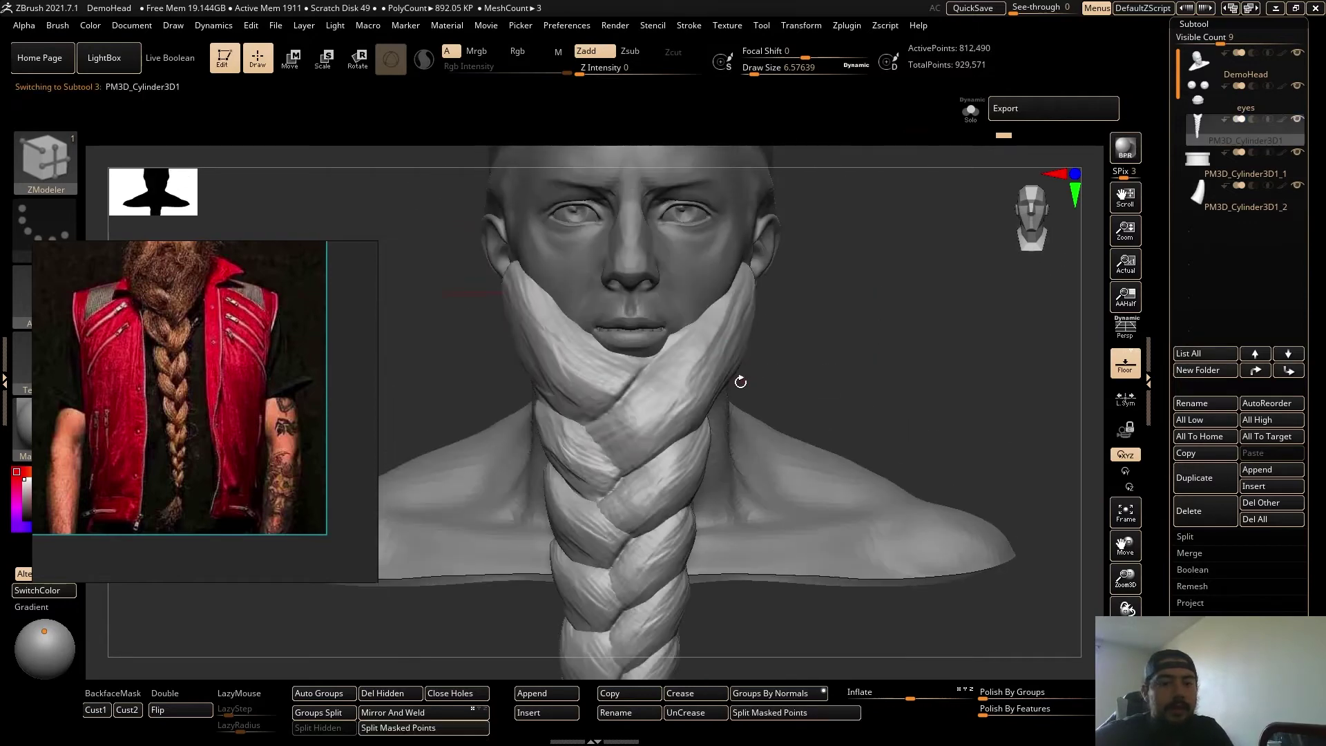
pyautogui.press('b')
pyautogui.press('m')
pyautogui.press('v')
pyautogui.press('s')
pyautogui.moveTo(714, 365); pyautogui.dragTo(736, 365)
pyautogui.moveTo(833, 345); pyautogui.dragTo(863, 383)
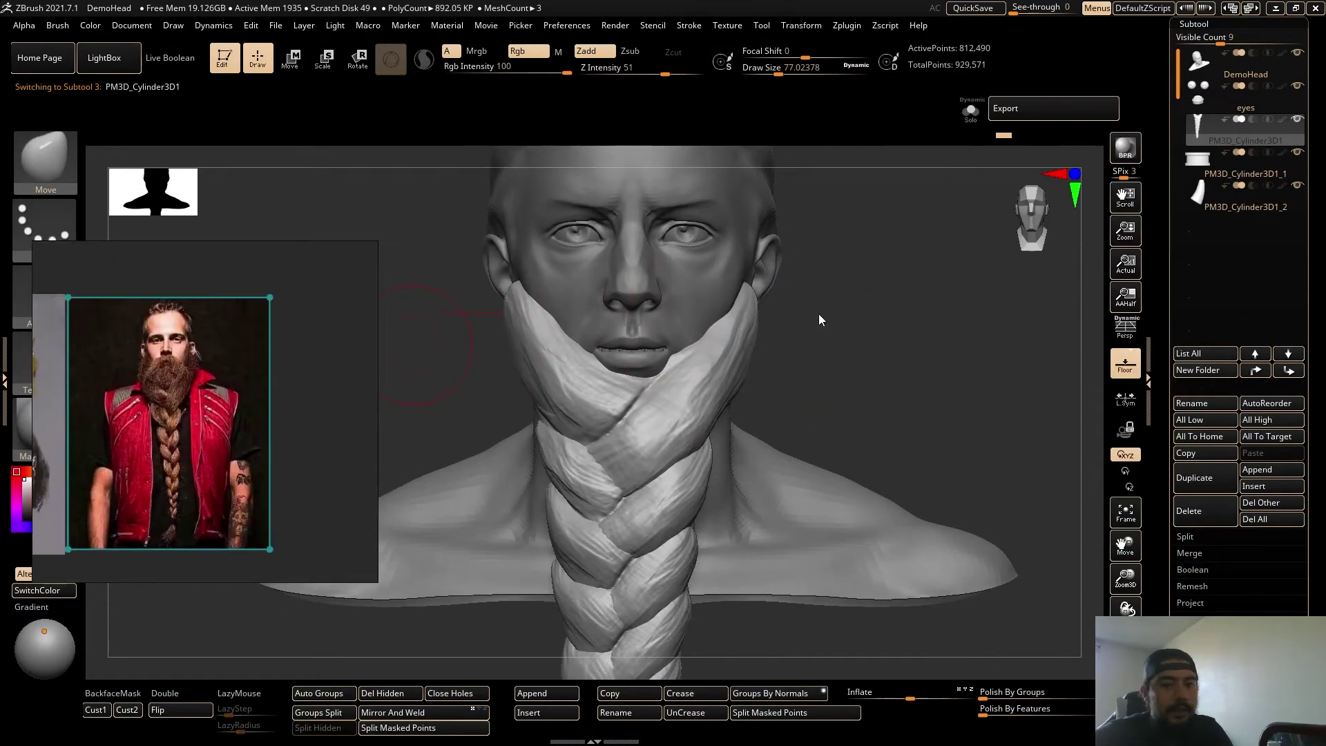
pyautogui.moveTo(820, 317); pyautogui.dragTo(775, 266)
pyautogui.keyDown('shift'); pyautogui.moveTo(529, 424); pyautogui.dragTo(512, 429); pyautogui.keyUp('shift')
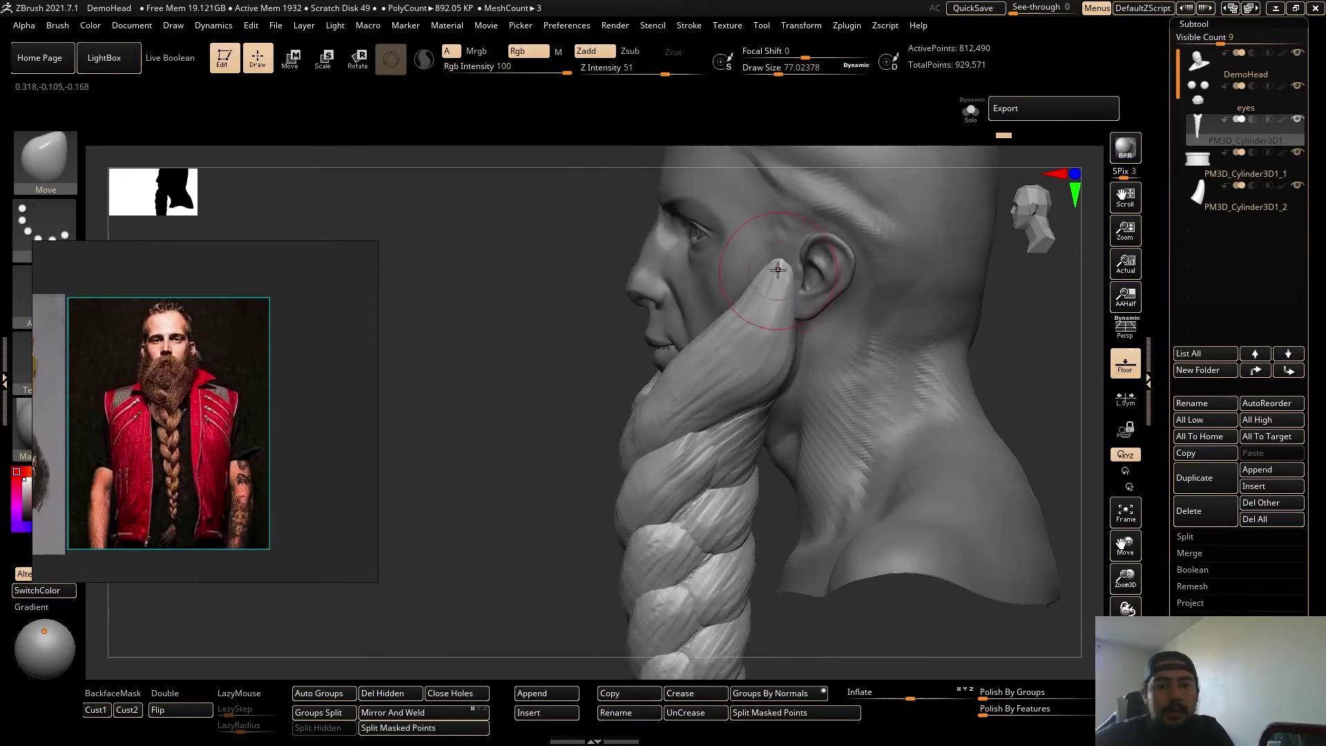
pyautogui.moveTo(539, 332); pyautogui.dragTo(870, 331)
pyautogui.moveTo(691, 310); pyautogui.dragTo(694, 266)
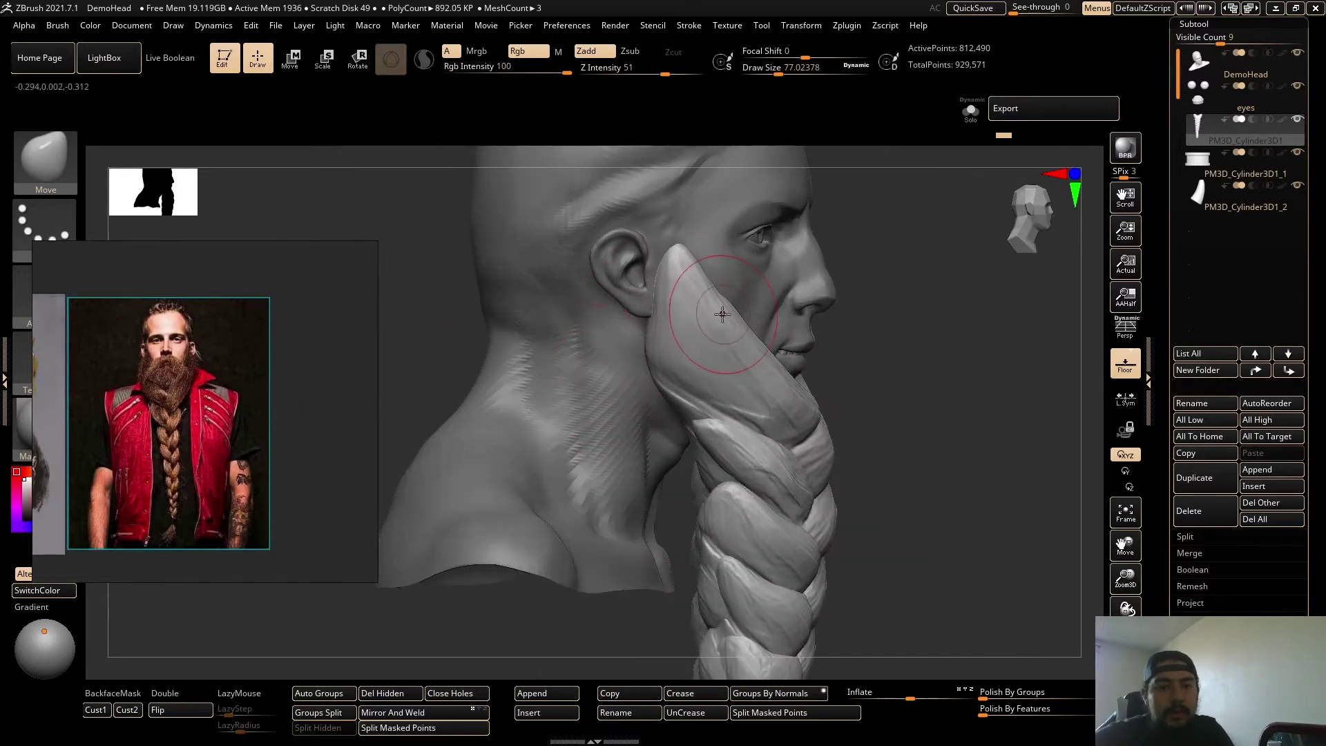
# Insert a Sphere3D mesh as a new subtool for the mustache.
pyautogui.moveTo(967, 331); pyautogui.dragTo(835, 336)
pyautogui.moveTo(600, 338); pyautogui.dragTo(890, 419)
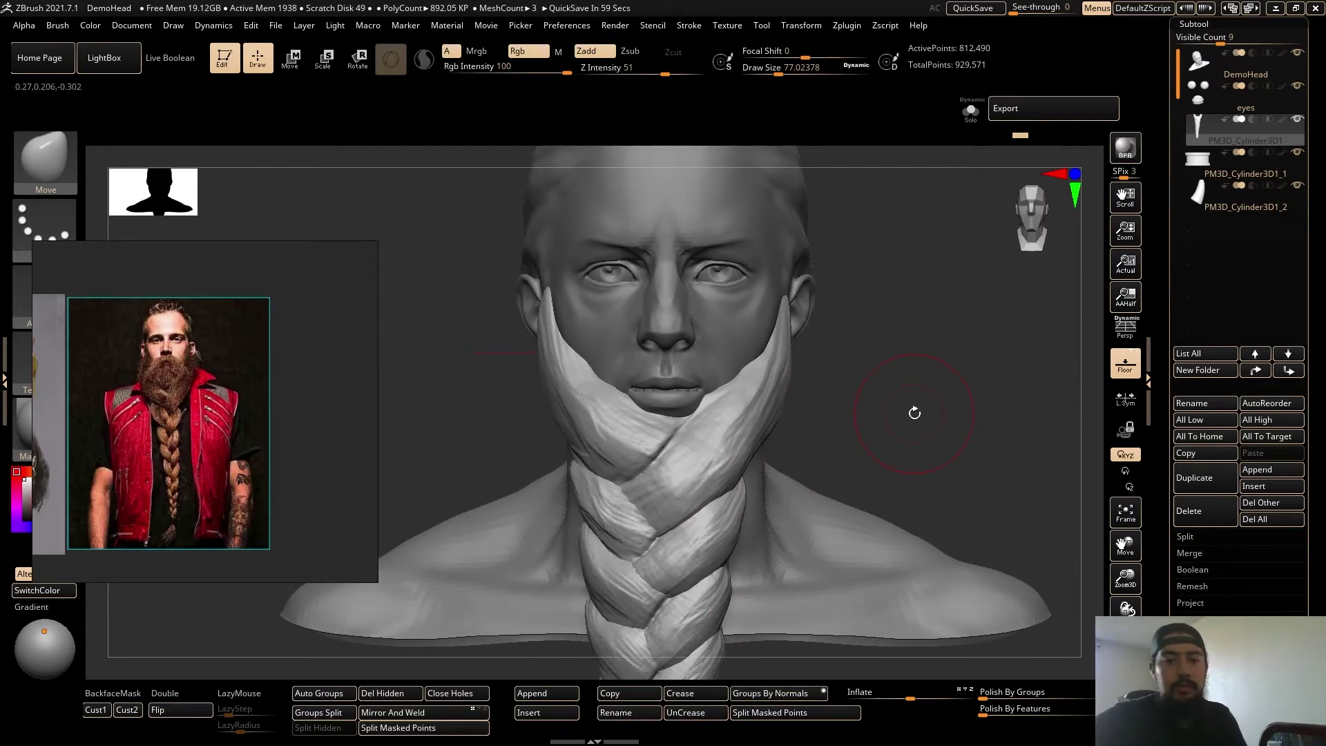
pyautogui.keyDown('alt'); pyautogui.moveTo(895, 375); pyautogui.dragTo(889, 307); pyautogui.keyUp('alt')
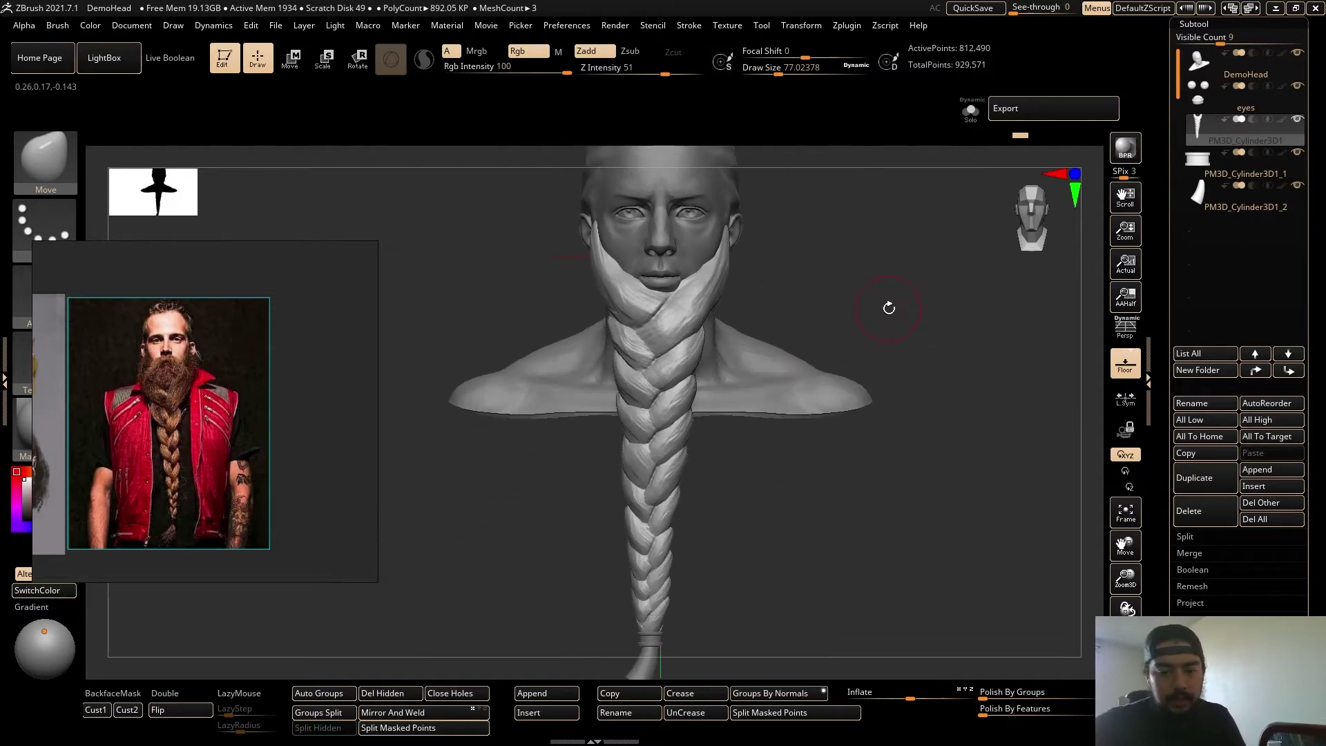
pyautogui.click(532, 713)
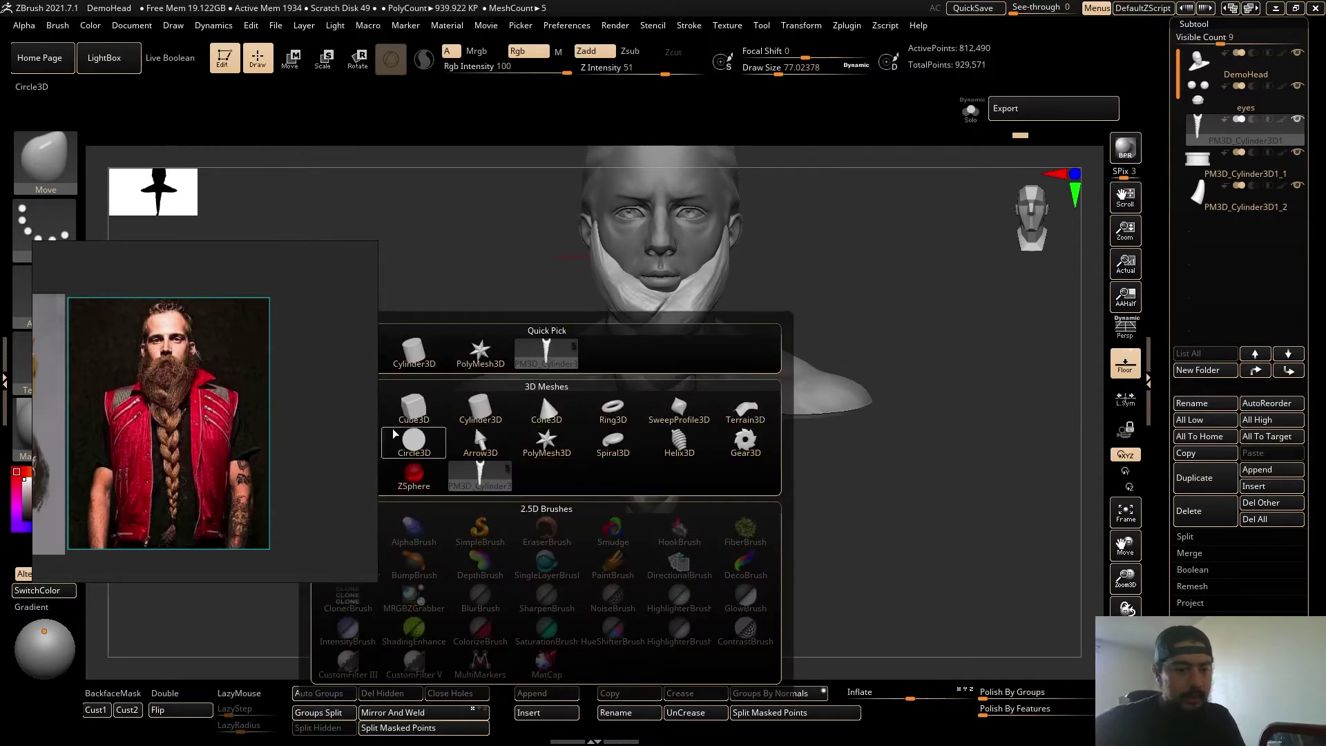
pyautogui.click(345, 414)
# Select the new sphere for transforming and scale it down in front of the face.
pyautogui.moveTo(95, 428); pyautogui.dragTo(165, 419, button='right')
pyautogui.moveTo(967, 322); pyautogui.dragTo(794, 290)
pyautogui.press('w')
pyautogui.moveTo(712, 197); pyautogui.dragTo(857, 261)
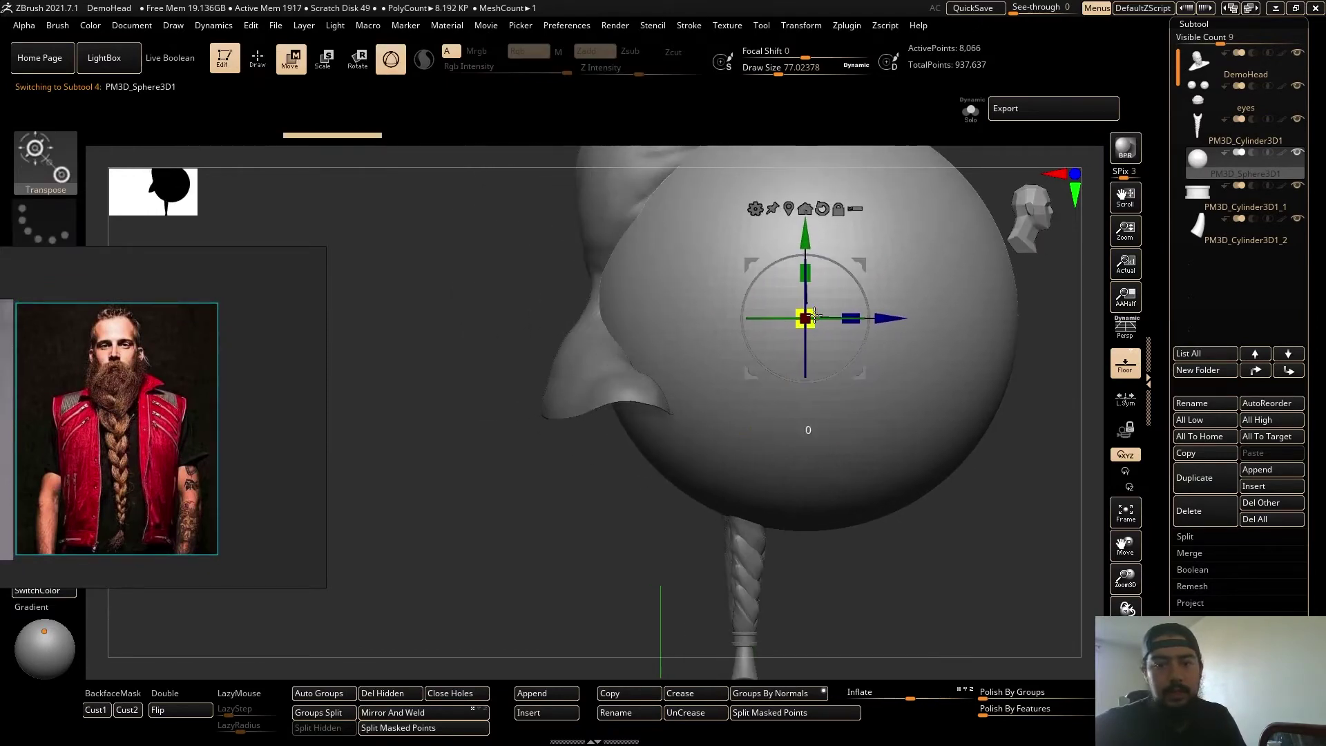
pyautogui.moveTo(805, 318); pyautogui.dragTo(644, 280)
pyautogui.keyDown('shift'); pyautogui.moveTo(939, 442); pyautogui.dragTo(855, 452); pyautogui.keyUp('shift')
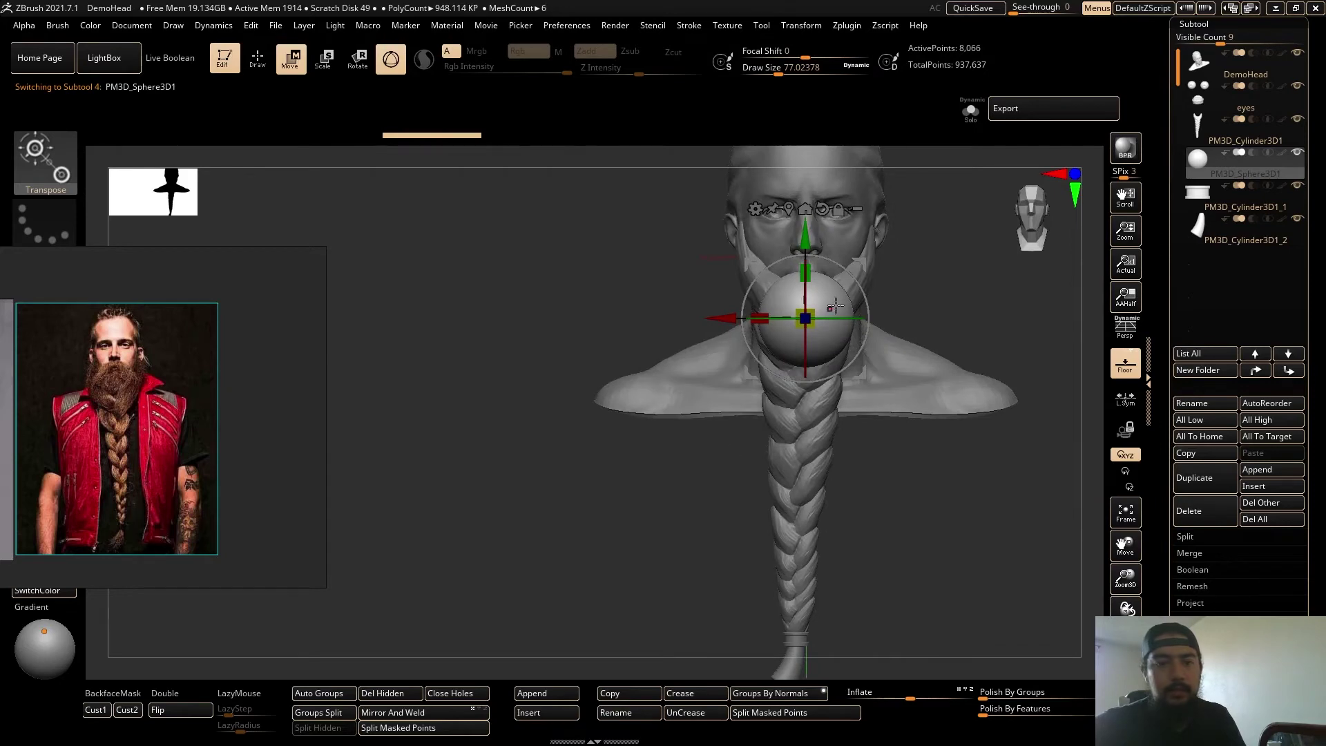
# Shrink the sphere further and place it in front of the upper lip, on one side of the mouth.
pyautogui.moveTo(826, 292); pyautogui.dragTo(793, 263)
pyautogui.keyDown('alt'); pyautogui.moveTo(699, 435); pyautogui.dragTo(808, 295); pyautogui.keyUp('alt')
pyautogui.moveTo(727, 360); pyautogui.dragTo(691, 435)
pyautogui.moveTo(779, 305); pyautogui.dragTo(816, 241)
pyautogui.moveTo(561, 381); pyautogui.dragTo(681, 370)
pyautogui.moveTo(858, 293); pyautogui.dragTo(690, 295)
pyautogui.keyDown('shift'); pyautogui.moveTo(780, 325); pyautogui.dragTo(642, 324); pyautogui.keyUp('shift')
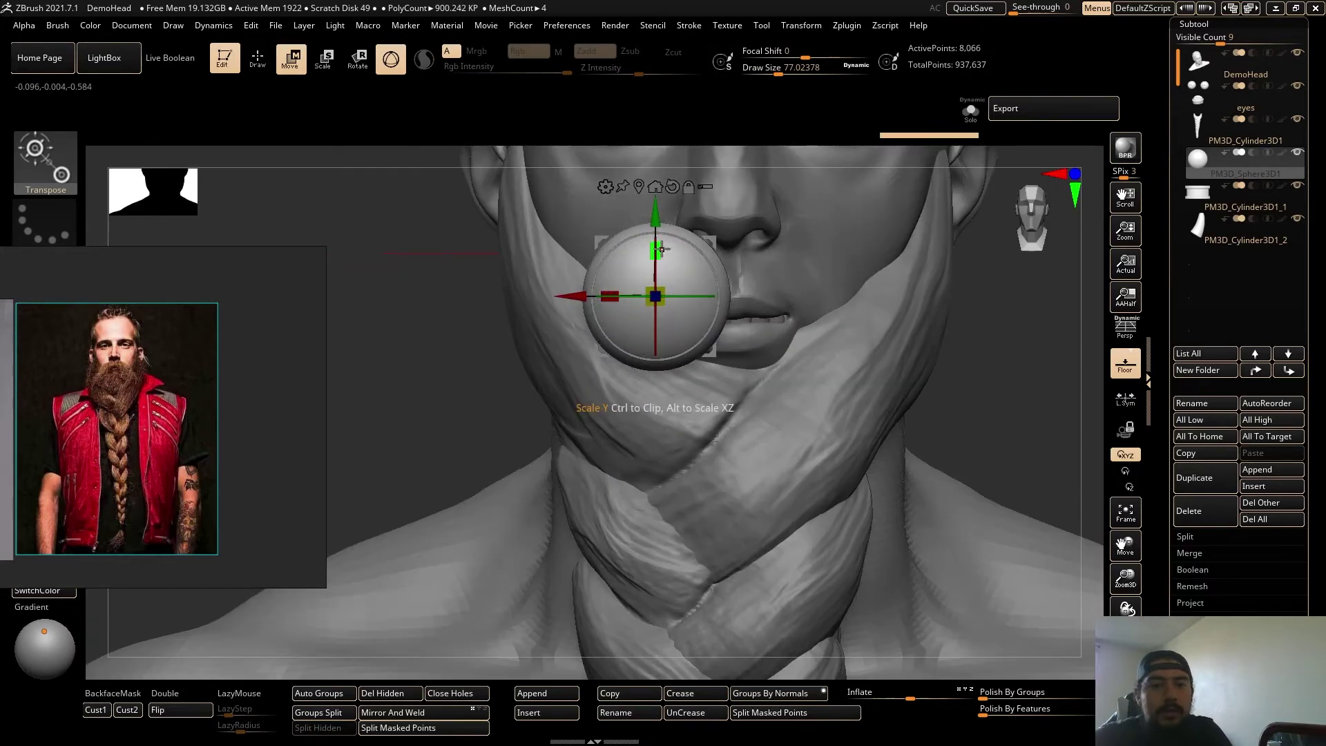
# Flatten the sphere vertically into an ellipsoid and shift it slightly up toward the nose.
pyautogui.moveTo(654, 251); pyautogui.dragTo(654, 271)
pyautogui.moveTo(712, 239); pyautogui.dragTo(726, 221)
pyautogui.press('q')
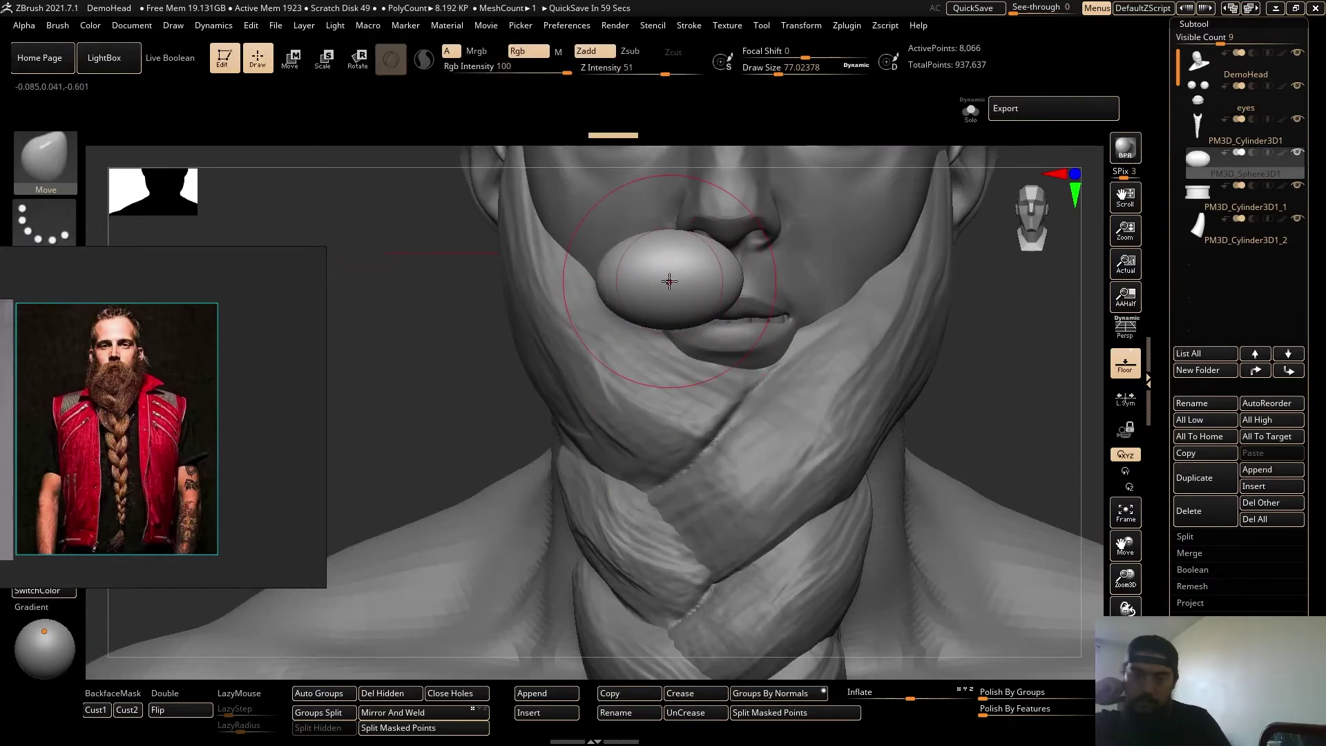
# With the Move brush at a draw size of about 74, pull the ellipsoid's outer end down beside the mouth and arch its upper edge.
pyautogui.press('b')
pyautogui.press('m')
pyautogui.press('v')
pyautogui.press('s')
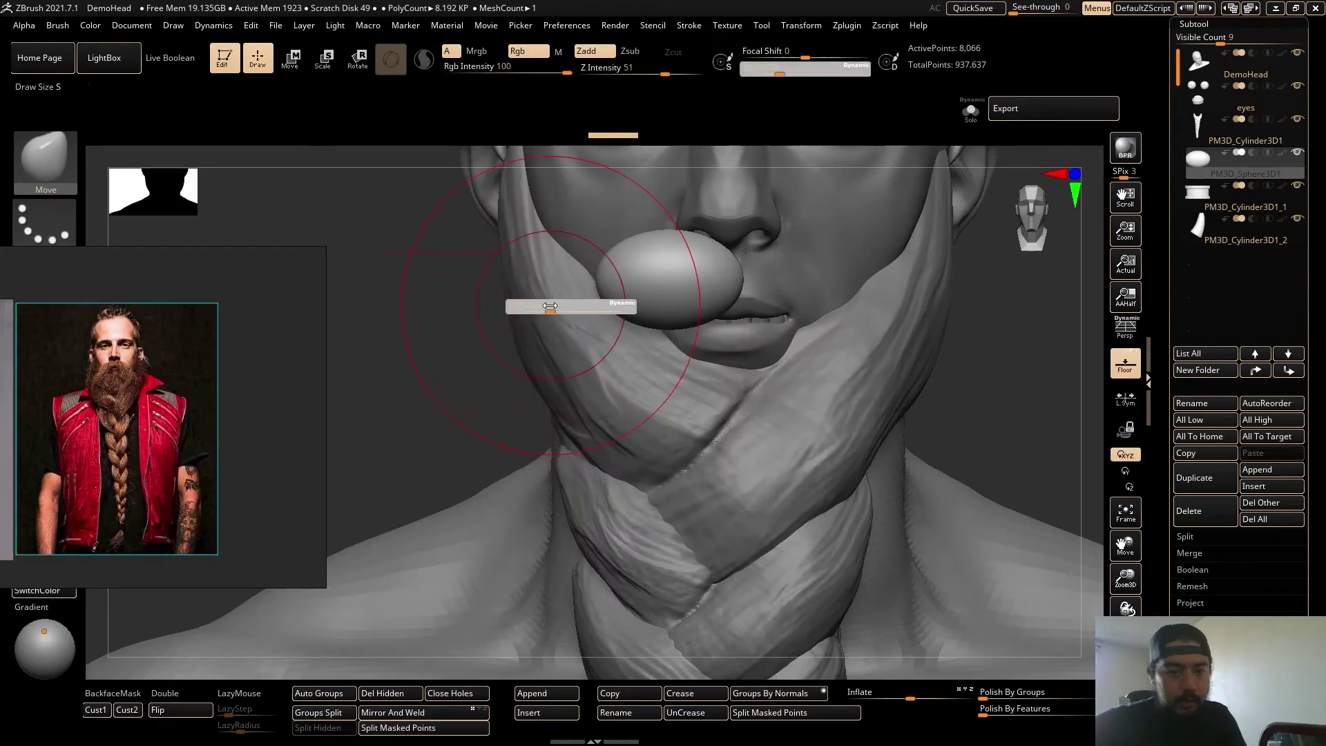
pyautogui.click(545, 307)
pyautogui.moveTo(456, 380); pyautogui.dragTo(493, 388)
pyautogui.moveTo(621, 288); pyautogui.dragTo(549, 293)
pyautogui.keyDown('shift'); pyautogui.moveTo(421, 377); pyautogui.dragTo(366, 380); pyautogui.keyUp('shift')
pyautogui.moveTo(681, 257); pyautogui.dragTo(682, 247)
pyautogui.moveTo(561, 289); pyautogui.dragTo(576, 373)
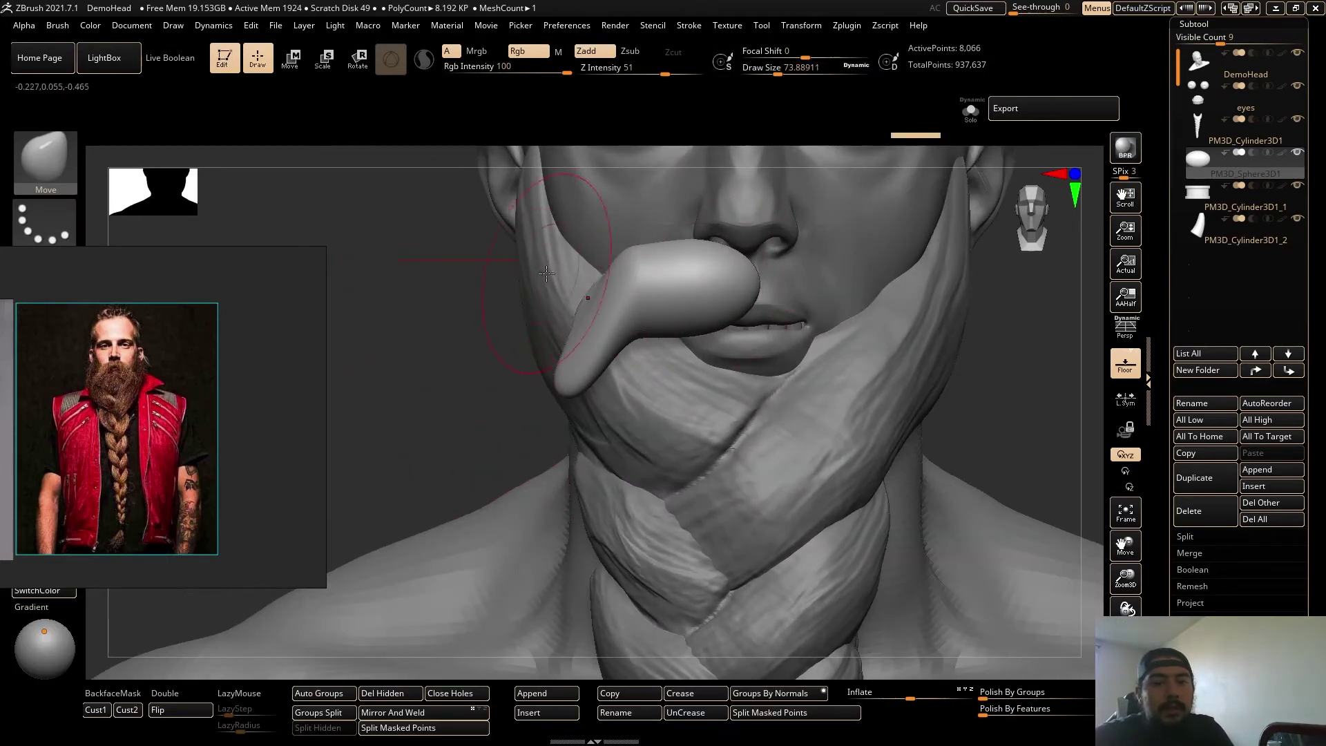
pyautogui.moveTo(595, 304)
pyautogui.mouseDown()
pyautogui.moveTo(615, 258)
pyautogui.moveTo(715, 252)
pyautogui.mouseUp()
pyautogui.moveTo(628, 266); pyautogui.dragTo(625, 240)
# Push the mustache shape back against the cheek from the side with the Move brush at a draw size of about 187.
pyautogui.moveTo(372, 379); pyautogui.dragTo(470, 382)
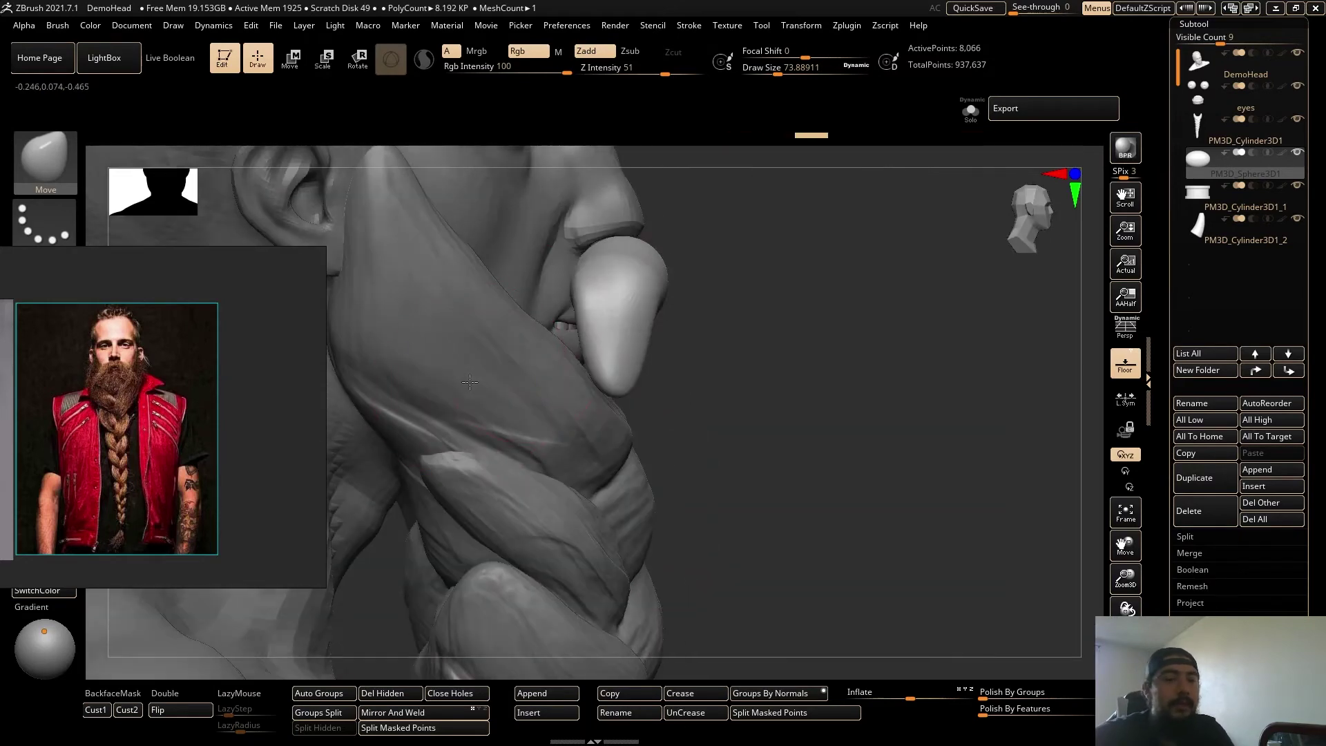
pyautogui.press('s')
pyautogui.moveTo(593, 336); pyautogui.dragTo(614, 336)
pyautogui.moveTo(718, 366); pyautogui.dragTo(743, 414)
pyautogui.moveTo(632, 359); pyautogui.dragTo(587, 359)
pyautogui.keyDown('shift'); pyautogui.moveTo(773, 421); pyautogui.dragTo(680, 429); pyautogui.keyUp('shift')
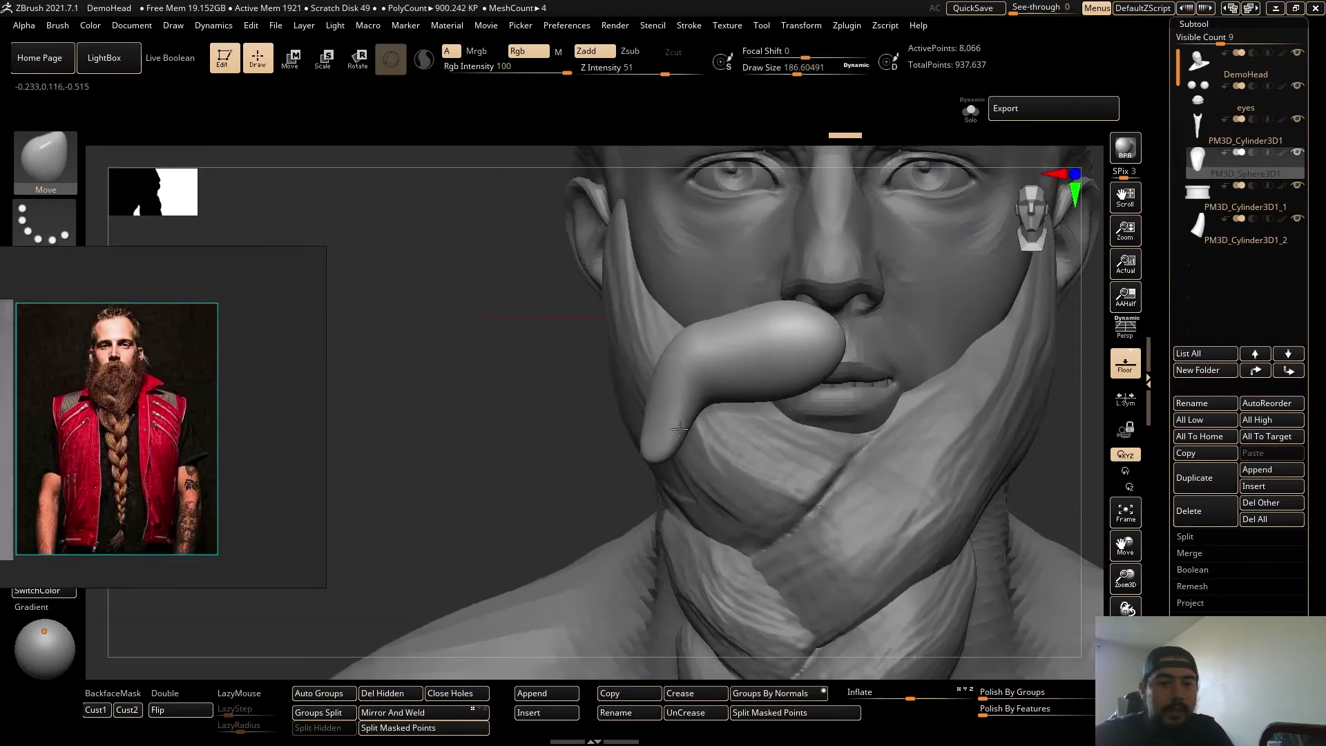
# Slim the mustache half and taper its inner end under the nose with the Move brush at a draw size of about 128.
pyautogui.moveTo(772, 413)
pyautogui.mouseDown()
pyautogui.moveTo(764, 394)
pyautogui.moveTo(734, 399)
pyautogui.mouseUp()
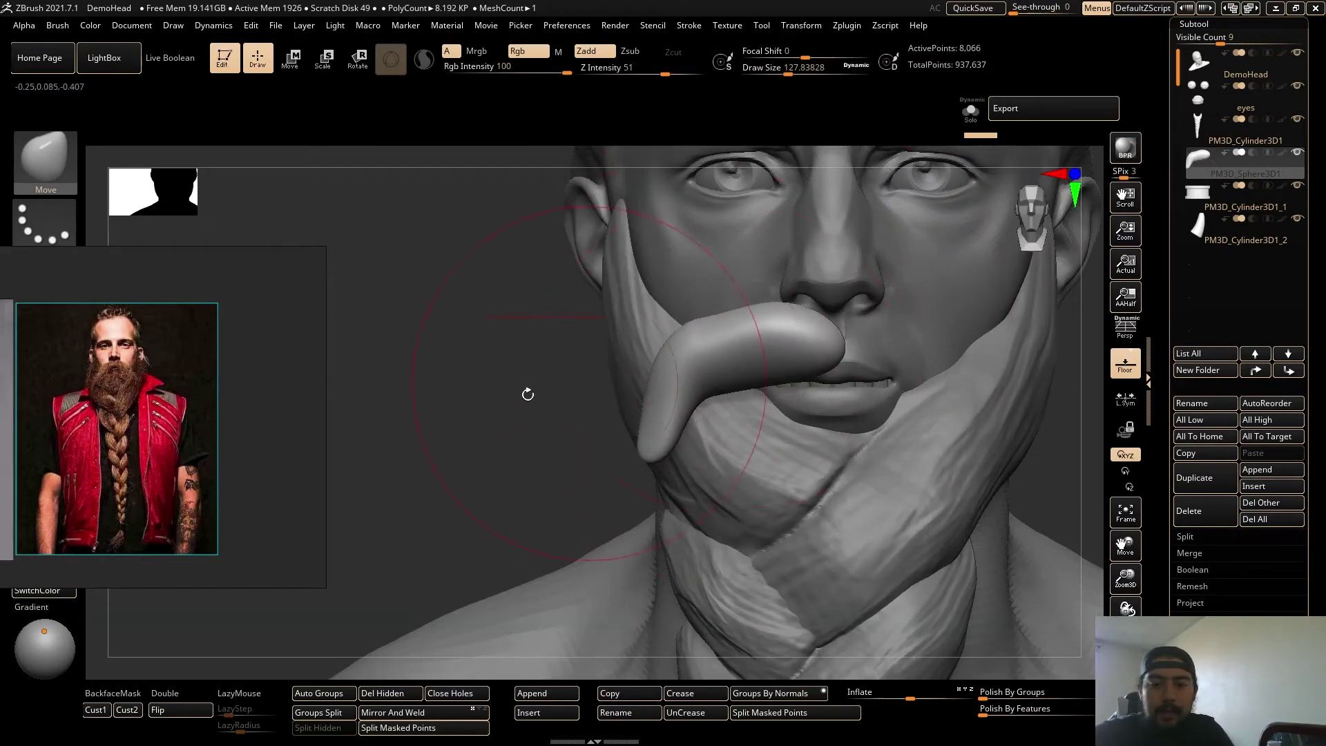
pyautogui.moveTo(527, 394); pyautogui.dragTo(621, 394)
pyautogui.moveTo(740, 313); pyautogui.dragTo(718, 315)
pyautogui.keyDown('shift'); pyautogui.moveTo(822, 366); pyautogui.dragTo(728, 369); pyautogui.keyUp('shift')
pyautogui.moveTo(808, 354); pyautogui.dragTo(804, 342)
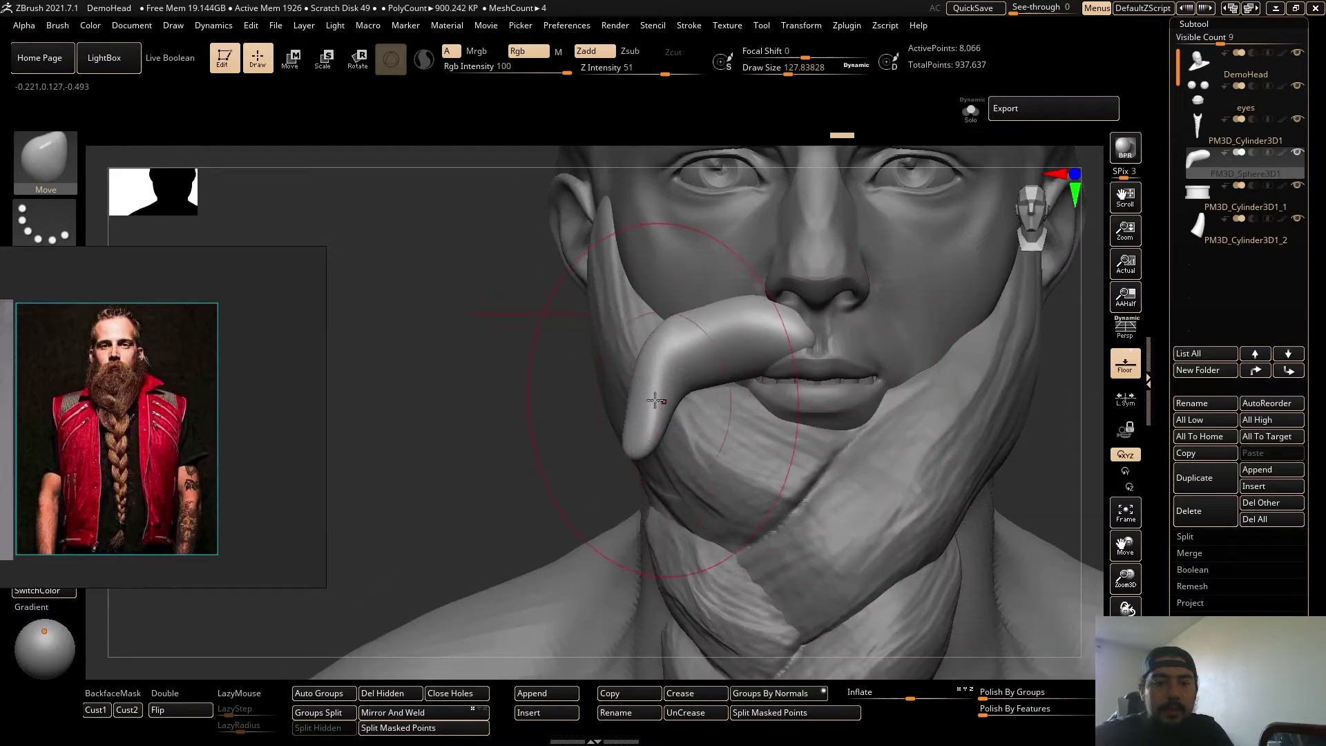
# Bring the bearded-man reference photo fully into view beside the head and enlarge it for comparing the moustache.
pyautogui.moveTo(497, 414)
pyautogui.keyDown('alt'); pyautogui.mouseDown()
pyautogui.moveTo(459, 456)
pyautogui.moveTo(553, 476)
pyautogui.mouseUp(); pyautogui.keyUp('alt')
pyautogui.moveTo(784, 346); pyautogui.dragTo(777, 351)
pyautogui.moveTo(891, 387); pyautogui.dragTo(925, 408)
pyautogui.moveTo(119, 398); pyautogui.dragTo(270, 417, button='right')
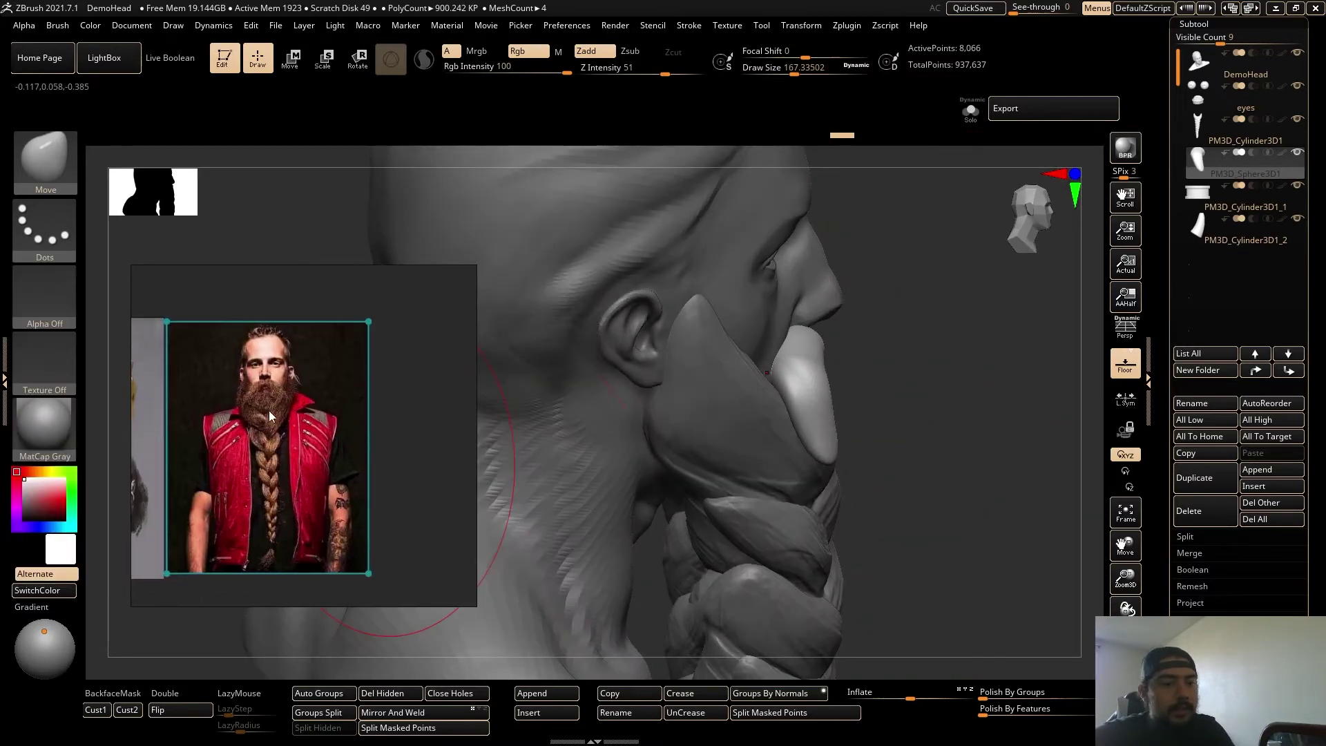
pyautogui.scroll(3, 270, 415)
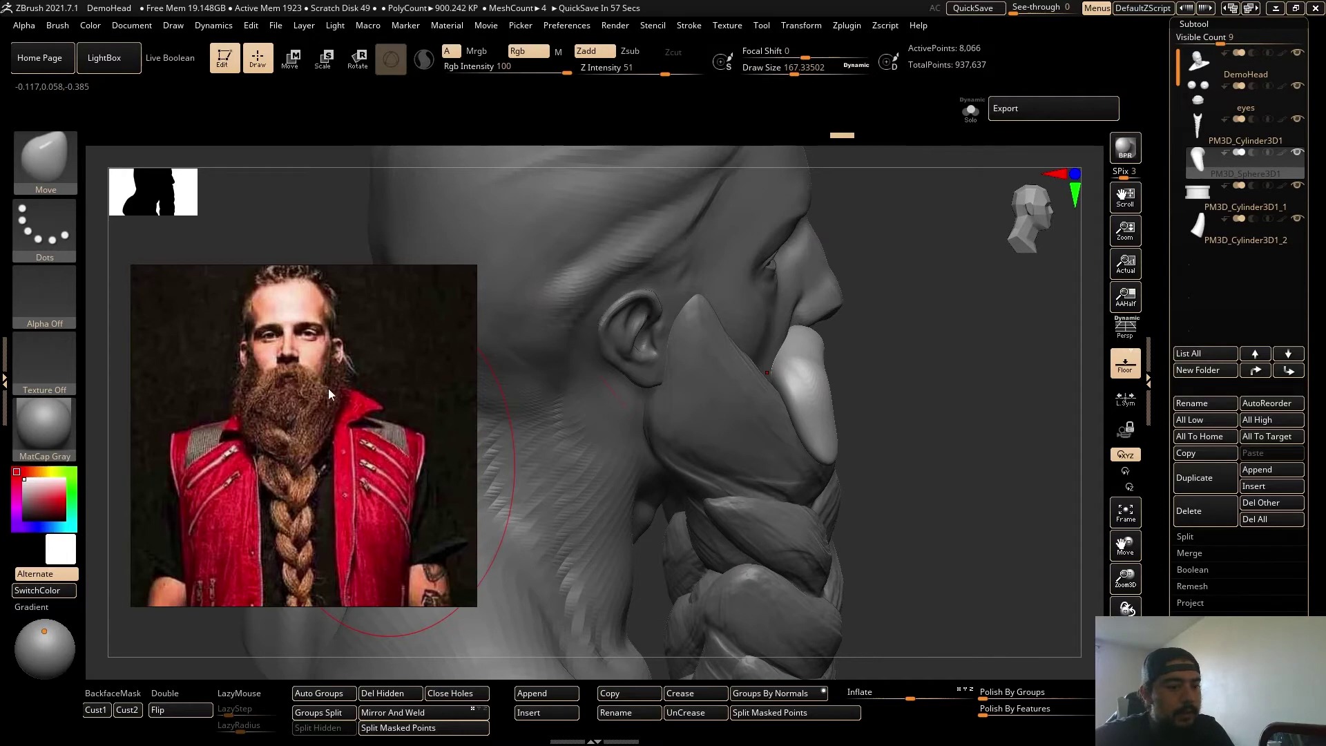
pyautogui.moveTo(839, 441); pyautogui.dragTo(773, 391)
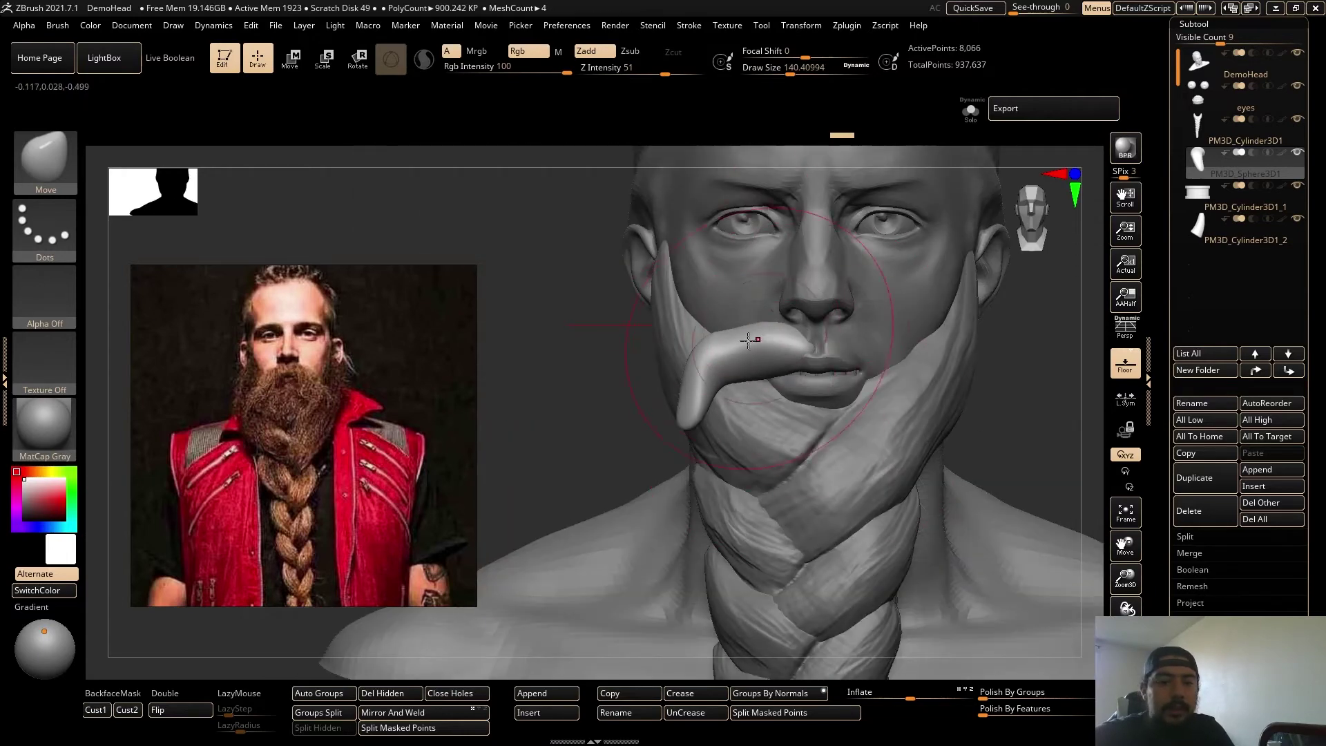
# Bend the outer part of the moustache half with the Move brush, reducing the draw size to about 80.
pyautogui.moveTo(703, 342)
pyautogui.mouseDown()
pyautogui.moveTo(718, 356)
pyautogui.moveTo(668, 428)
pyautogui.mouseUp()
pyautogui.press('s')
pyautogui.moveTo(649, 445); pyautogui.dragTo(679, 450, button='right')
pyautogui.moveTo(690, 387)
pyautogui.mouseDown()
pyautogui.moveTo(701, 356)
pyautogui.moveTo(675, 326)
pyautogui.mouseUp()
pyautogui.moveTo(525, 371); pyautogui.dragTo(877, 410)
pyautogui.moveTo(877, 410); pyautogui.dragTo(790, 360, button='right')
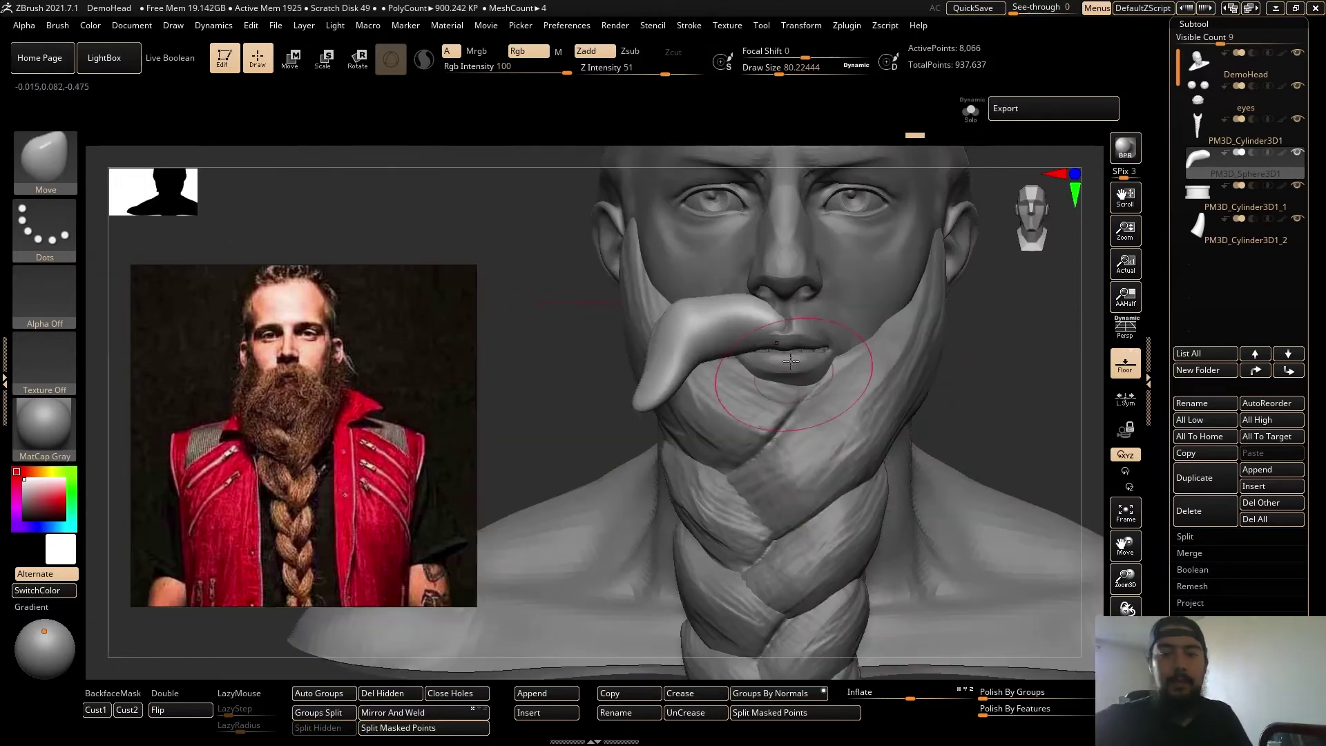
# Refine the moustache half's inner end under the nose and its outer curve with the Move brush at draw sizes from about 56 to 87.
pyautogui.moveTo(746, 349); pyautogui.dragTo(729, 321)
pyautogui.press('s')
pyautogui.moveTo(729, 315)
pyautogui.mouseDown()
pyautogui.moveTo(782, 309)
pyautogui.moveTo(765, 321)
pyautogui.mouseUp()
pyautogui.moveTo(787, 325)
pyautogui.mouseDown(button='right')
pyautogui.moveTo(915, 348)
pyautogui.moveTo(808, 345)
pyautogui.mouseUp(button='right')
pyautogui.moveTo(674, 320); pyautogui.dragTo(660, 317)
pyautogui.keyDown('shift'); pyautogui.moveTo(946, 335); pyautogui.dragTo(881, 334, button='right'); pyautogui.keyUp('shift')
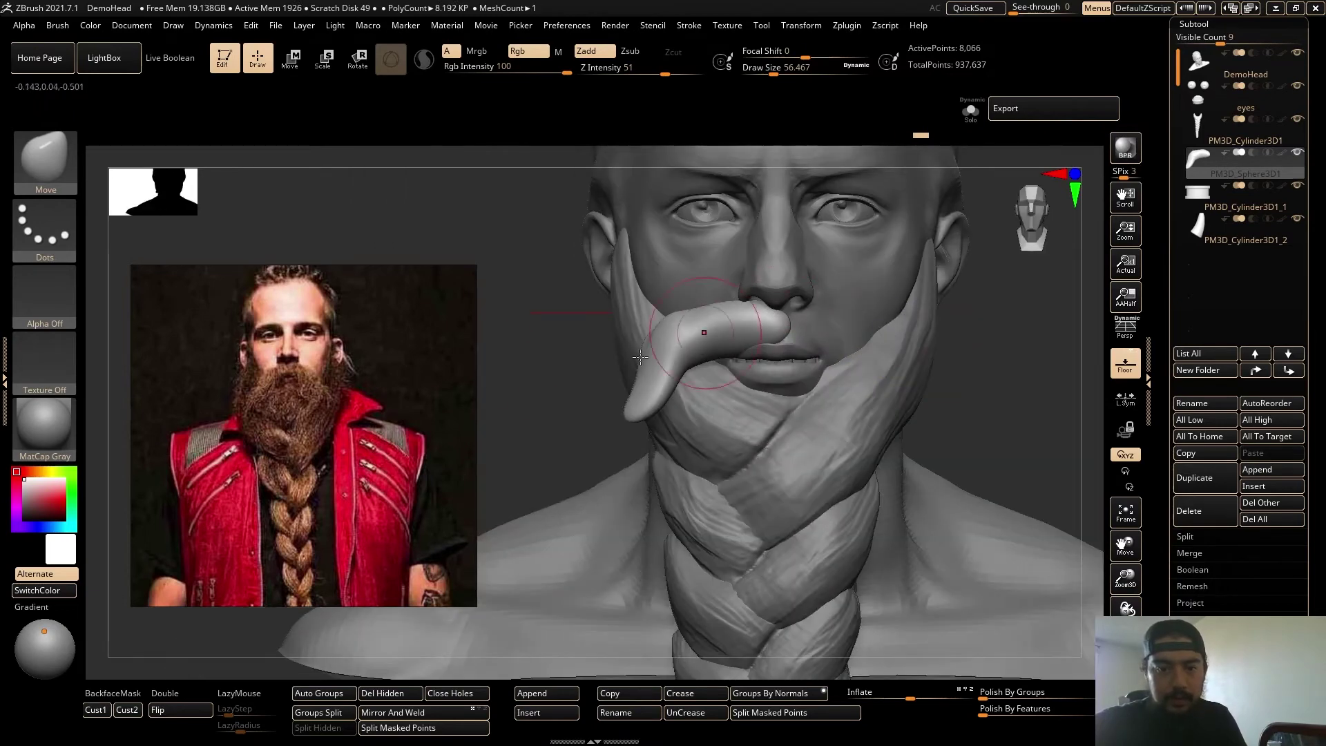
pyautogui.keyDown('ctrl'); pyautogui.moveTo(718, 338); pyautogui.dragTo(684, 360, button='right'); pyautogui.keyUp('ctrl')
pyautogui.moveTo(668, 356)
pyautogui.mouseDown()
pyautogui.moveTo(669, 387)
pyautogui.moveTo(678, 336)
pyautogui.mouseUp()
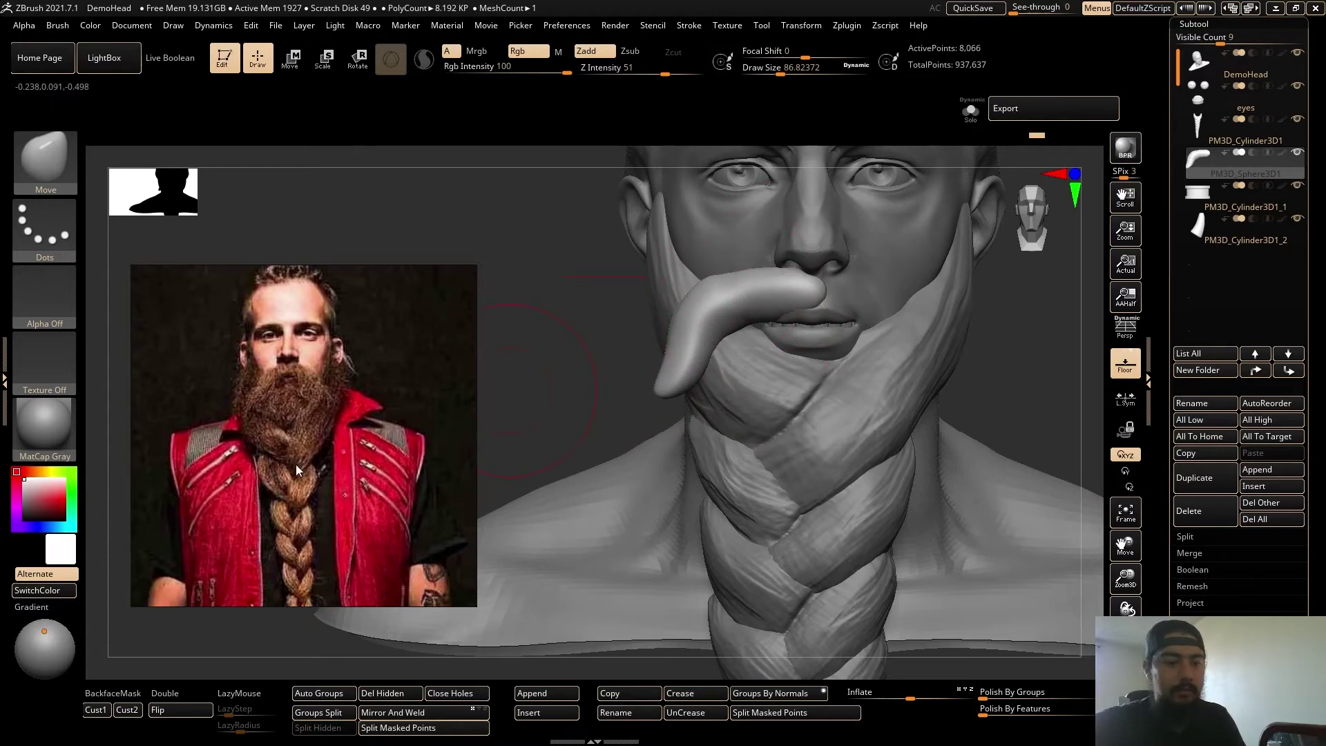
# Examine the painted dwarf beards and the bearded-man photo on the reference board for moustache and braid shapes.
pyautogui.scroll(-5, 265, 437)
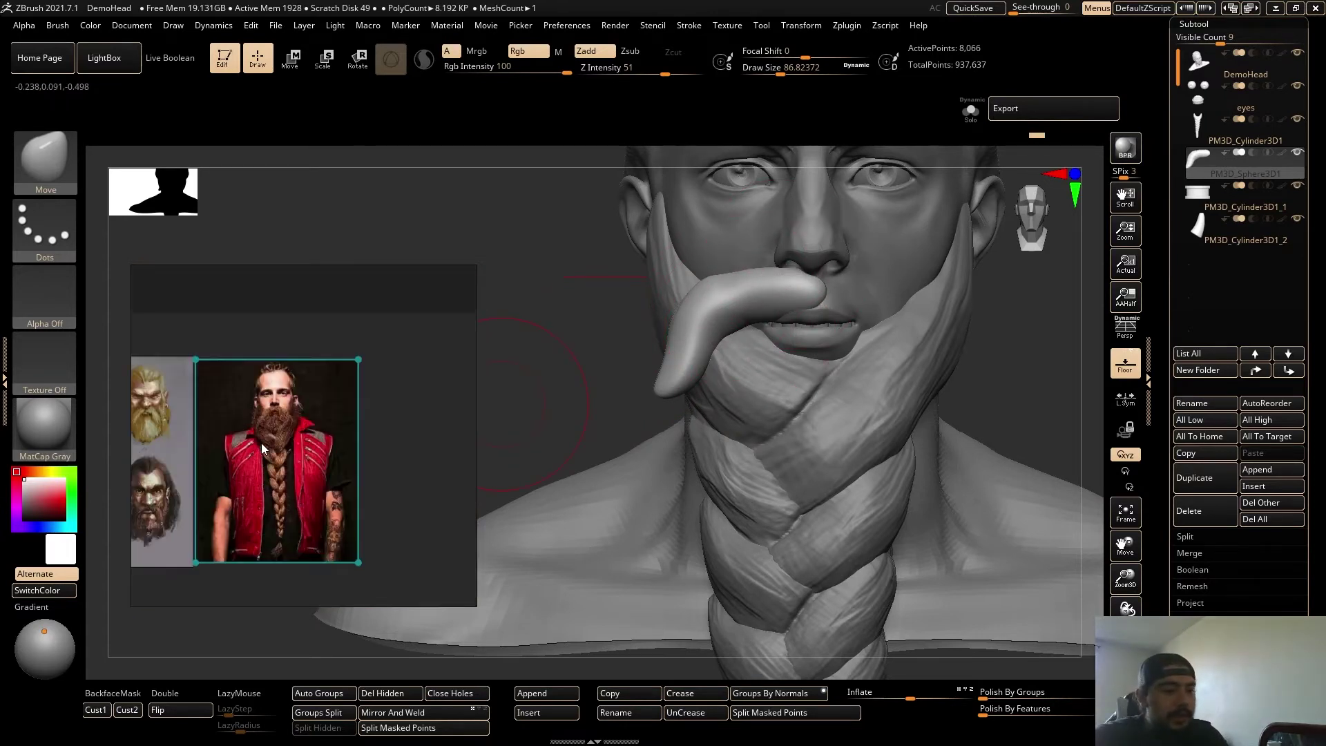
pyautogui.moveTo(254, 471); pyautogui.dragTo(385, 476, button='middle')
pyautogui.scroll(3, 295, 479)
pyautogui.scroll(5, 294, 479)
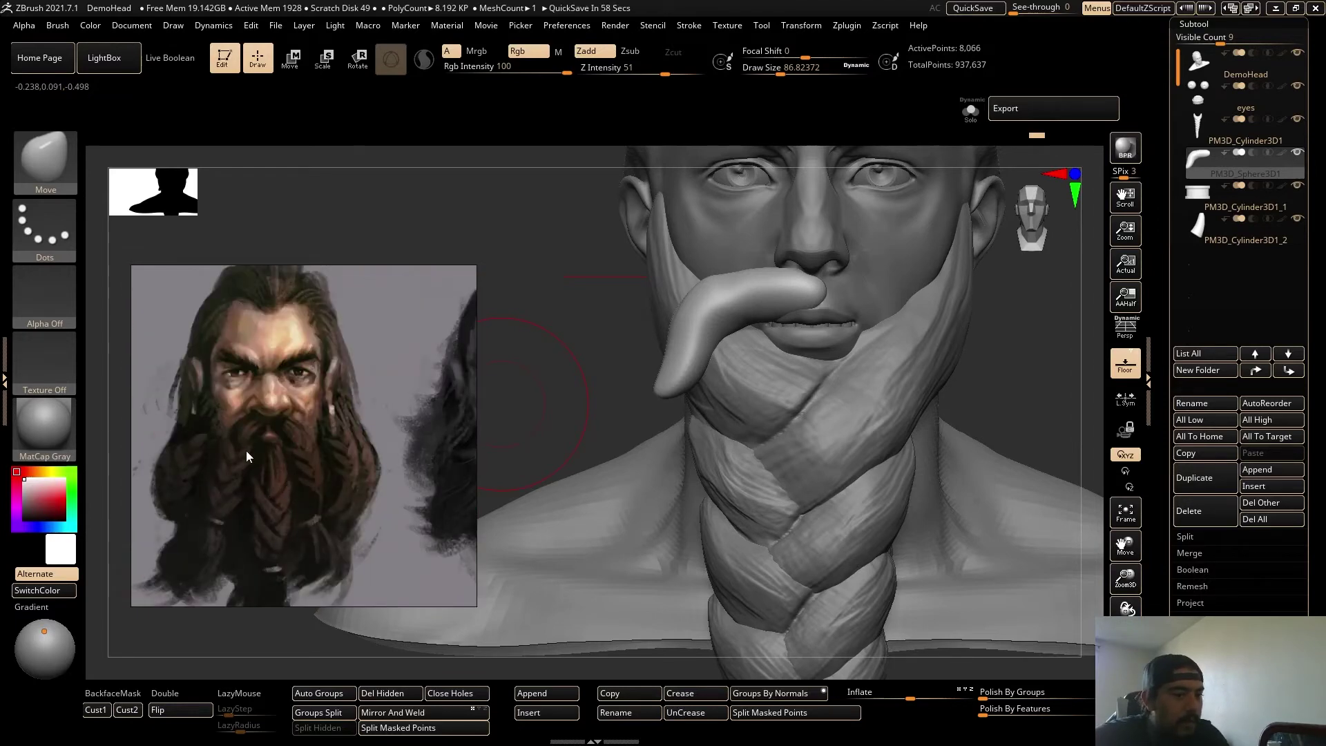
pyautogui.scroll(-4, 314, 487)
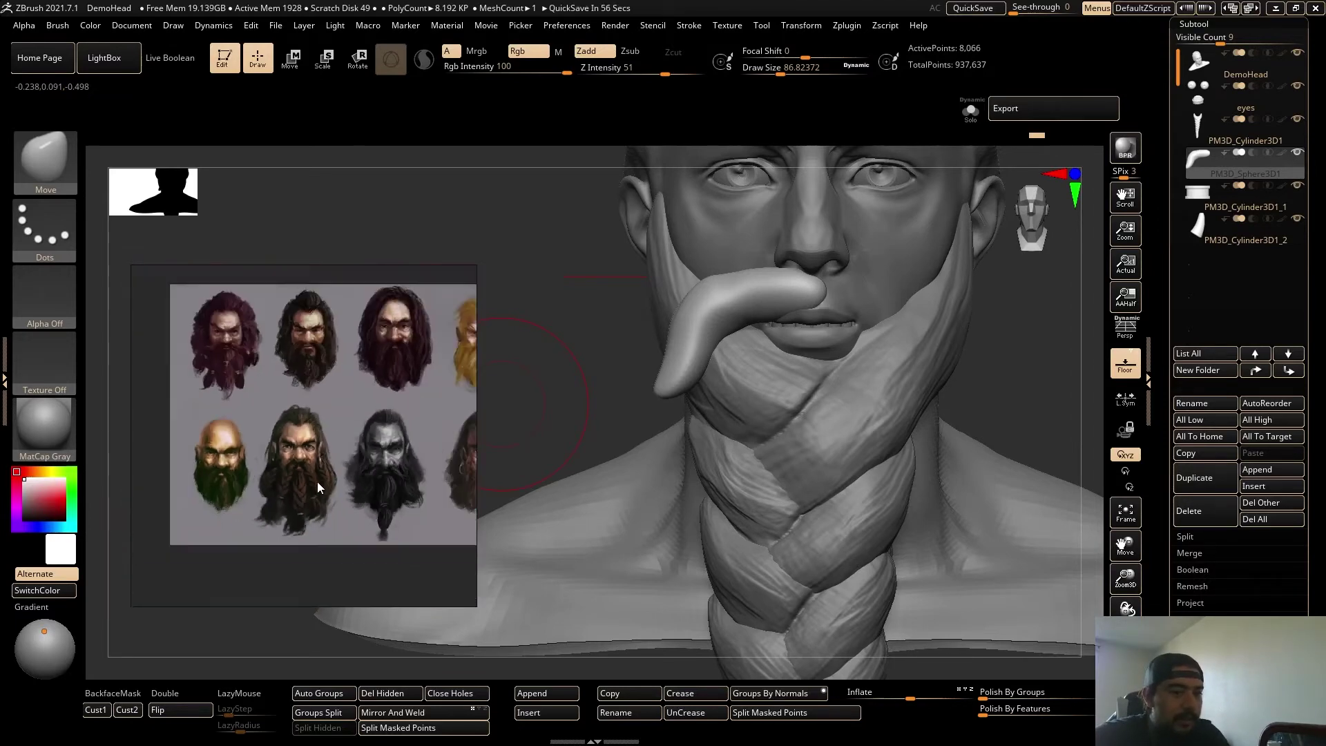
pyautogui.moveTo(335, 412); pyautogui.dragTo(19, 465, button='middle')
pyautogui.scroll(4, 279, 450)
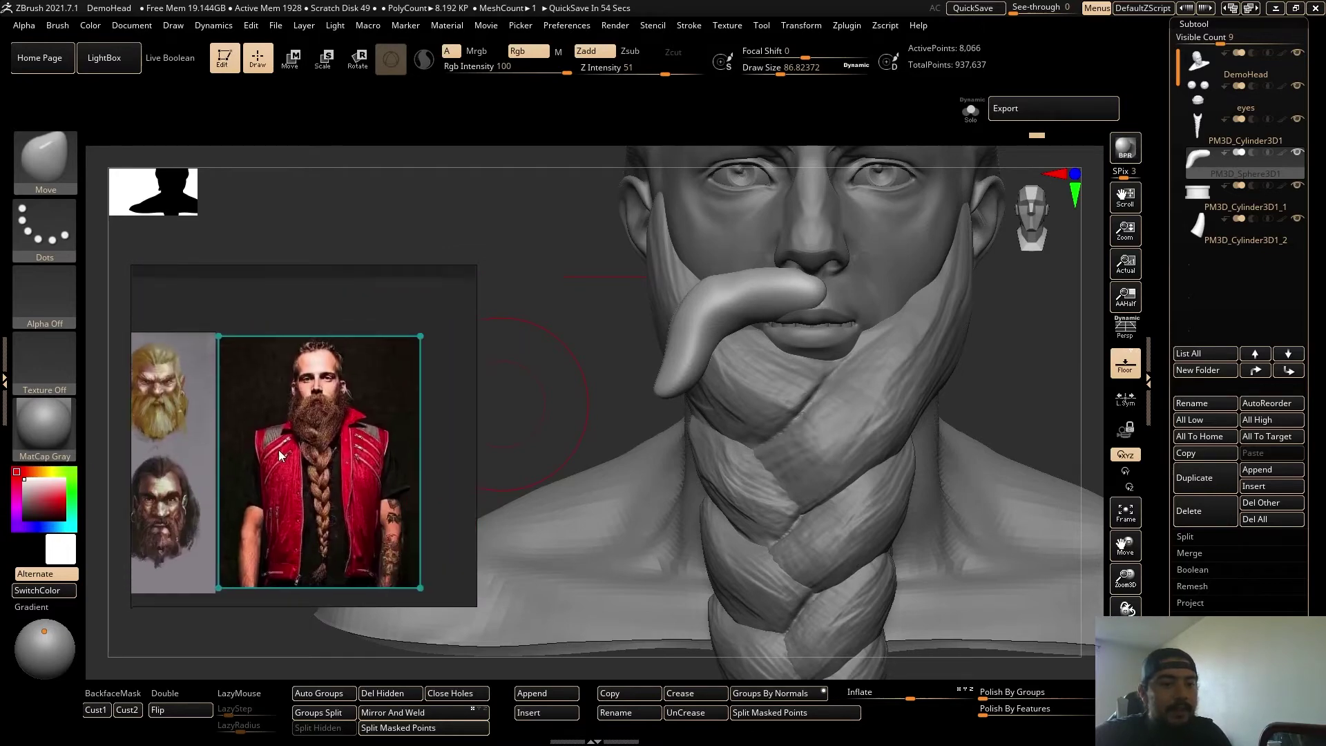
pyautogui.click(582, 354)
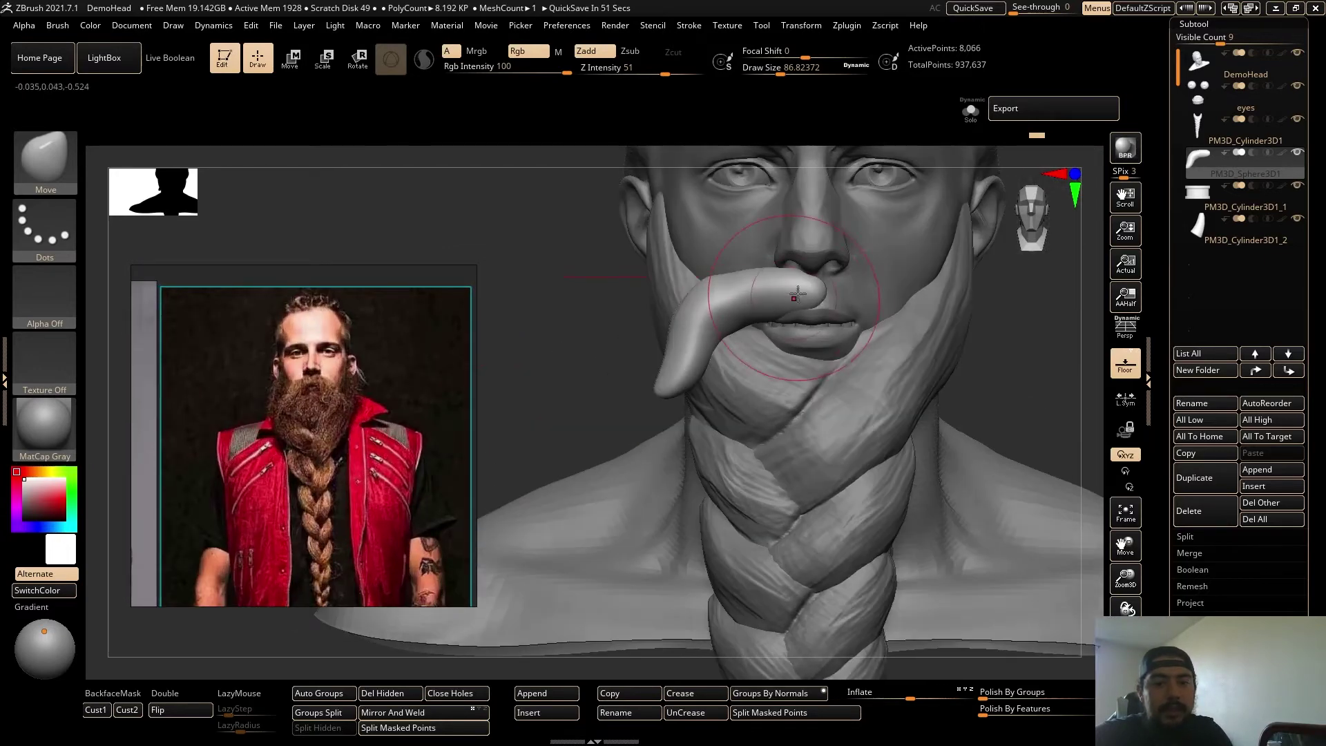
# Touch up the moustache half's curve and mirror and weld it into a full moustache.
pyautogui.moveTo(702, 304); pyautogui.dragTo(697, 329)
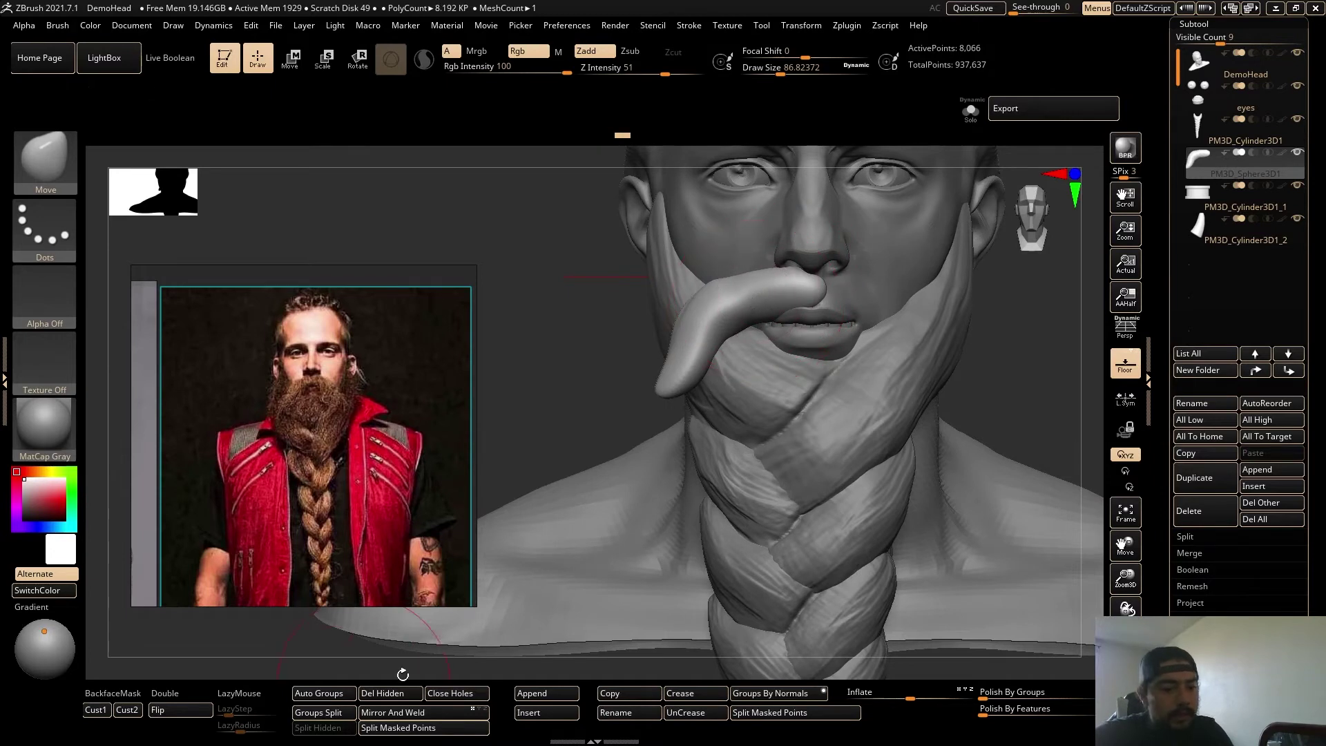
pyautogui.click(420, 715)
pyautogui.moveTo(594, 413); pyautogui.dragTo(580, 465)
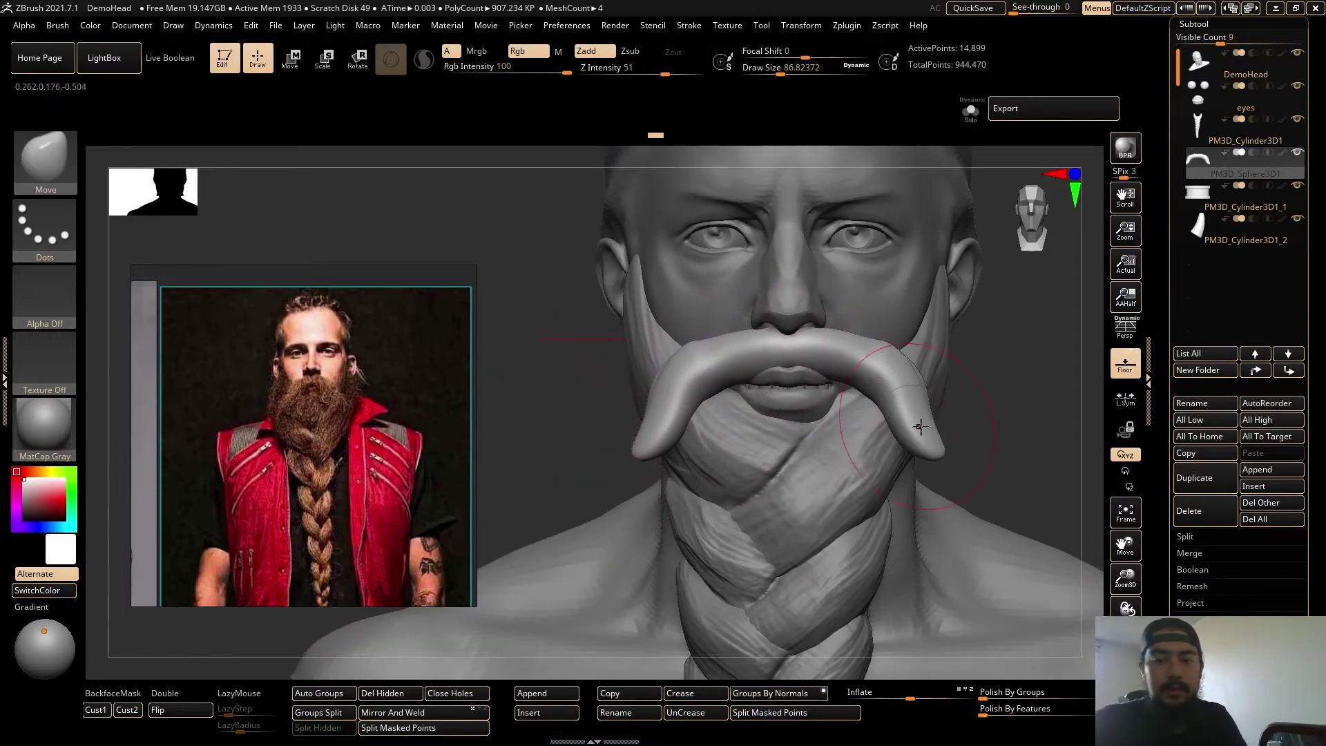
# Reshape the full moustache's upper lip section, outer curves and tips with the Move brush at draw sizes around 160.
pyautogui.moveTo(817, 382)
pyautogui.keyDown('shift'); pyautogui.mouseDown()
pyautogui.moveTo(798, 373)
pyautogui.moveTo(886, 359)
pyautogui.mouseUp(); pyautogui.keyUp('shift')
pyautogui.press('s')
pyautogui.moveTo(888, 355)
pyautogui.mouseDown()
pyautogui.moveTo(857, 333)
pyautogui.moveTo(802, 366)
pyautogui.mouseUp()
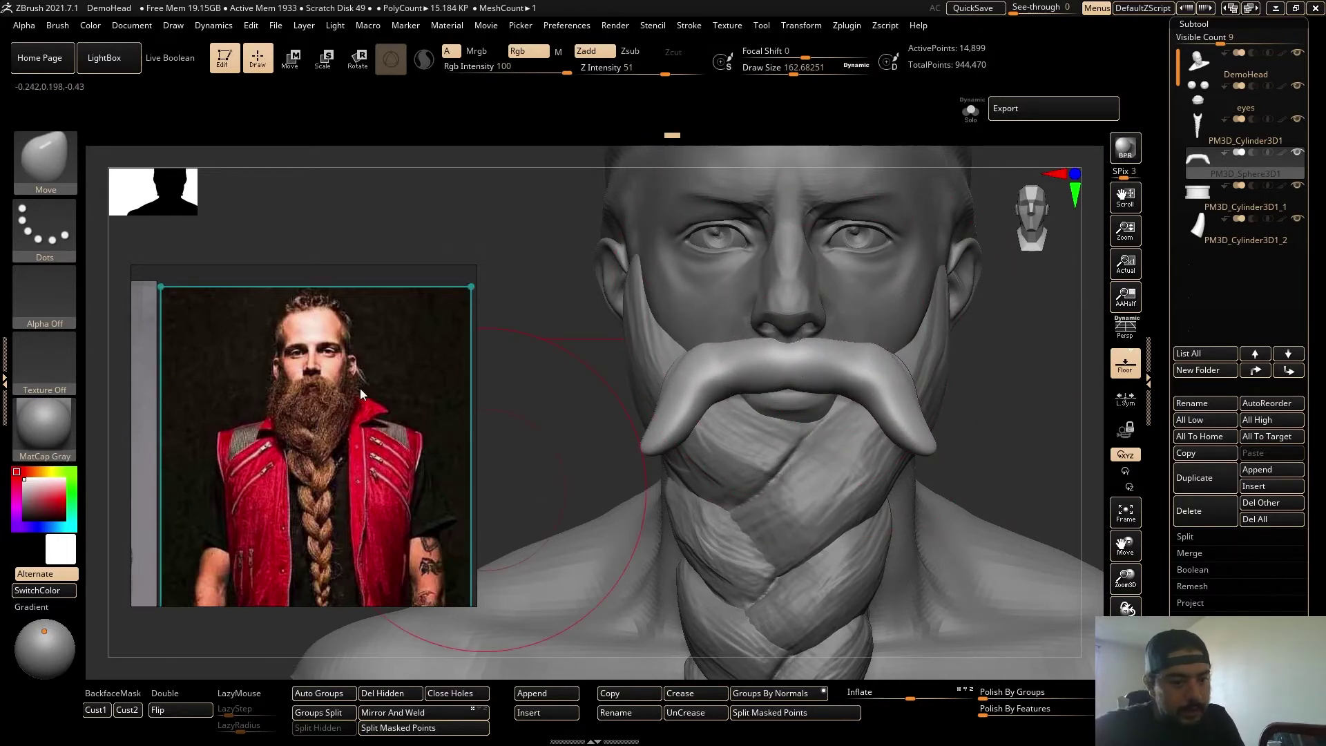
pyautogui.press('s')
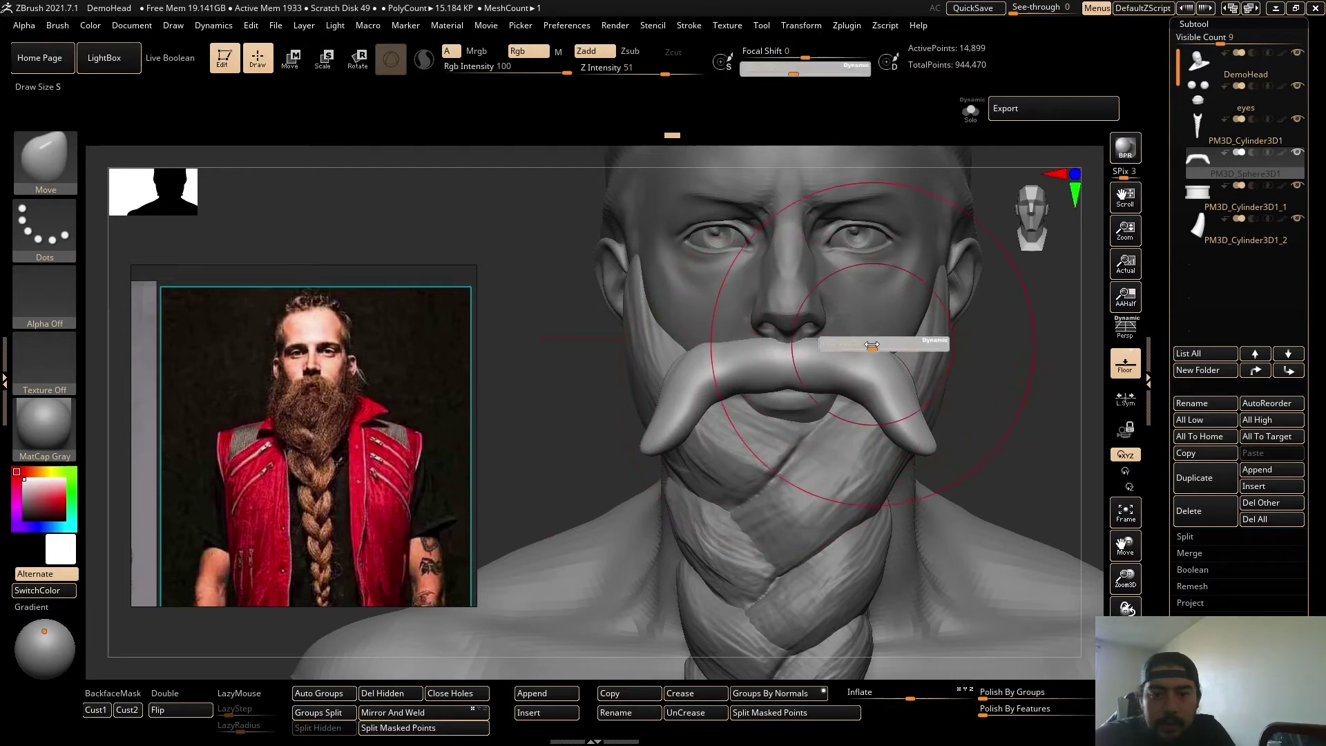
pyautogui.click(869, 346)
pyautogui.moveTo(860, 346); pyautogui.dragTo(859, 341)
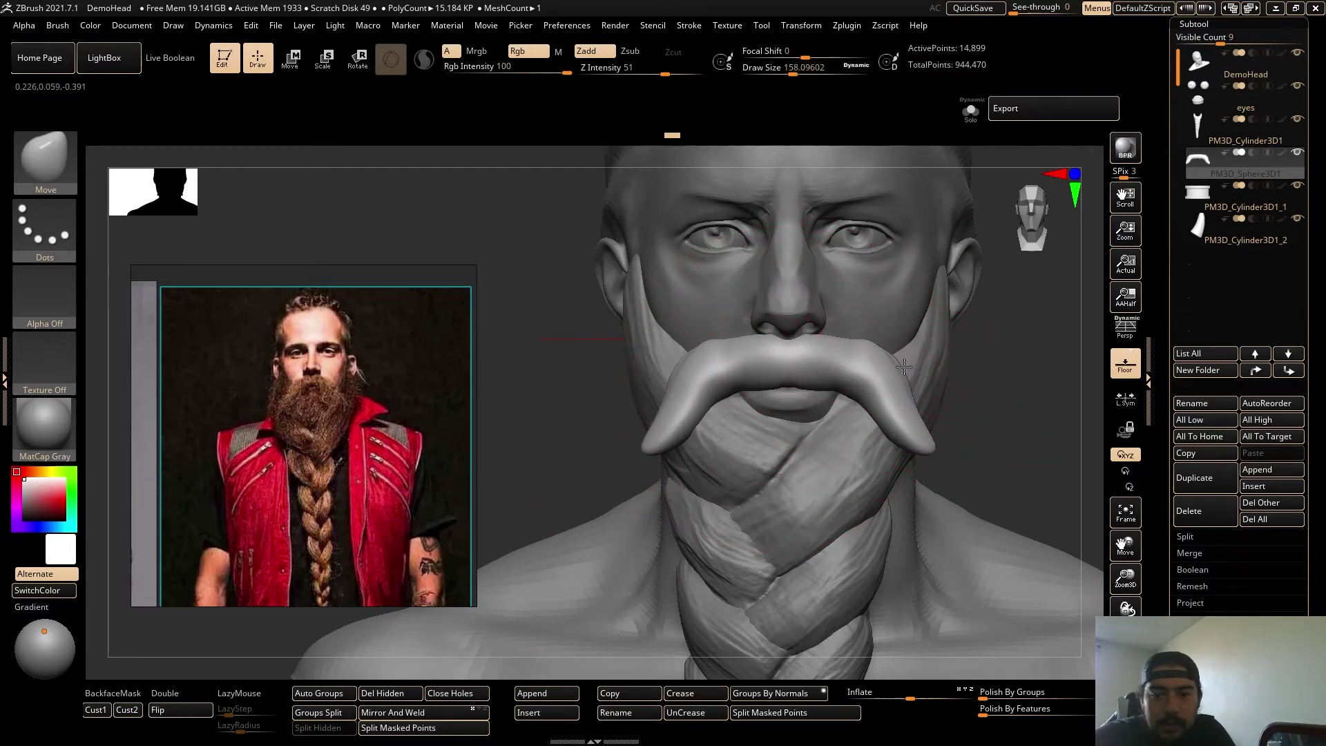
pyautogui.press('s')
pyautogui.click(932, 460)
pyautogui.moveTo(924, 450)
pyautogui.mouseDown()
pyautogui.moveTo(905, 482)
pyautogui.moveTo(901, 472)
pyautogui.mouseUp()
# Select the braided beard subtool and adjust its shape around the moustache with the Move brush at draw sizes of about 136 and 116.
pyautogui.keyDown('alt'); pyautogui.moveTo(960, 484); pyautogui.dragTo(760, 428); pyautogui.keyUp('alt')
pyautogui.moveTo(767, 428); pyautogui.dragTo(719, 354, button='right')
pyautogui.keyDown('alt'); pyautogui.click(865, 317); pyautogui.keyUp('alt')
pyautogui.press('s')
pyautogui.click(759, 330)
pyautogui.moveTo(760, 331); pyautogui.dragTo(775, 319)
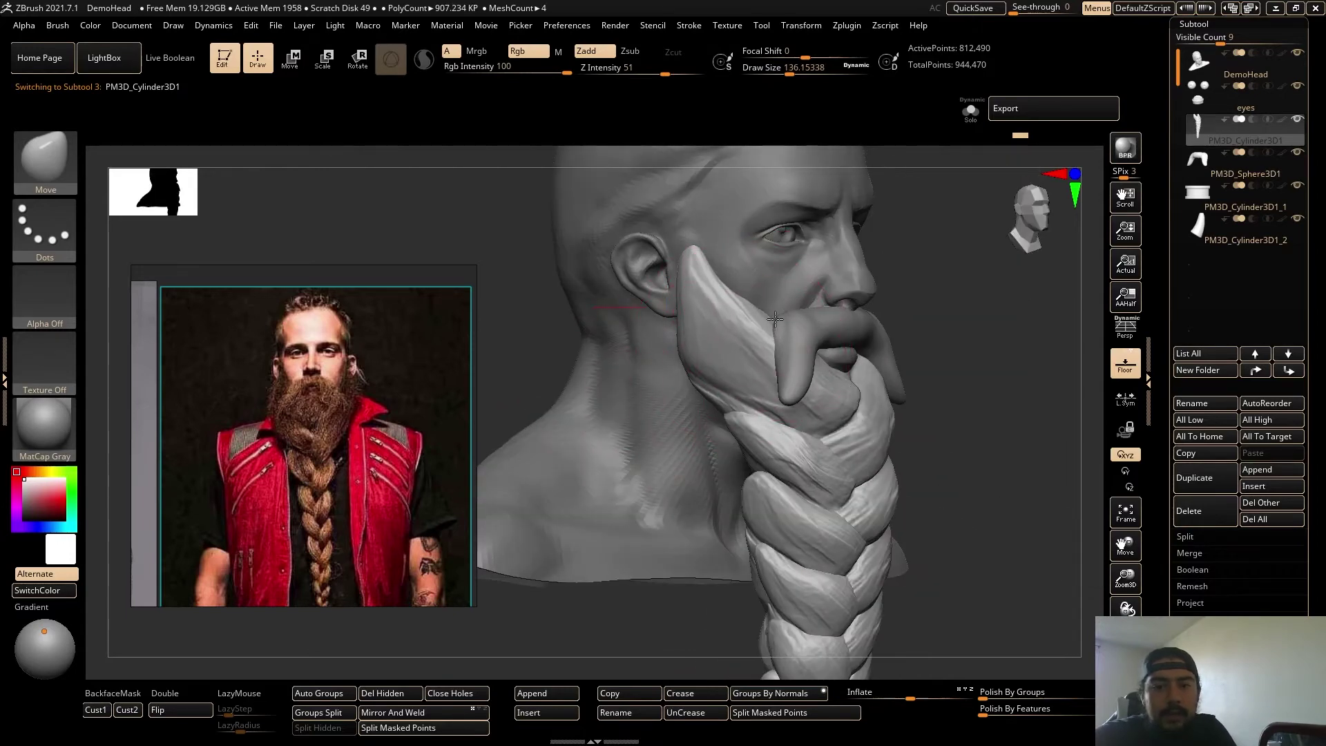
pyautogui.keyDown('shift'); pyautogui.moveTo(925, 342); pyautogui.dragTo(849, 349, button='right'); pyautogui.keyUp('shift')
pyautogui.moveTo(822, 404); pyautogui.dragTo(815, 351)
pyautogui.press('s')
pyautogui.click(811, 364)
pyautogui.moveTo(815, 351)
pyautogui.keyDown('ctrl'); pyautogui.mouseDown(button='right')
pyautogui.moveTo(838, 487)
pyautogui.moveTo(885, 474)
pyautogui.moveTo(898, 546)
pyautogui.mouseUp(button='right'); pyautogui.keyUp('ctrl')
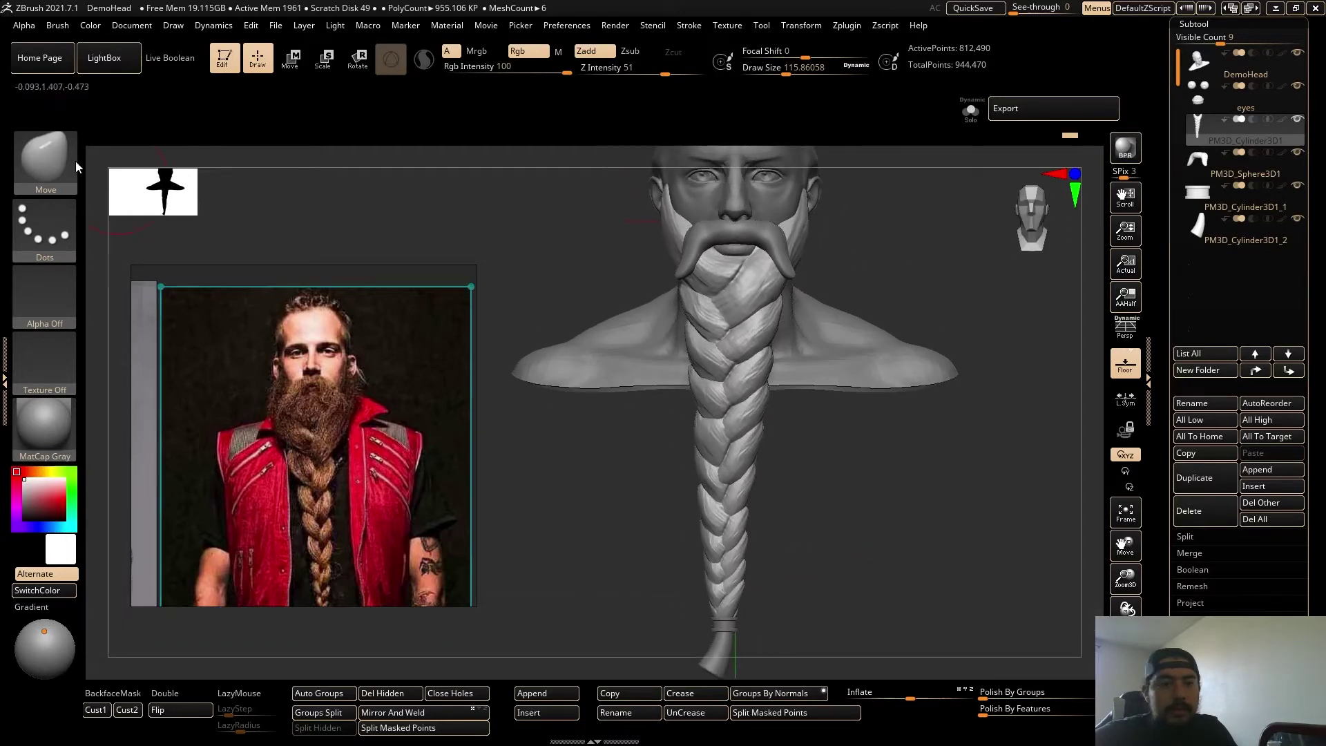
# Load the ZBGs_controlled_fur brush from the Z_Brushes folder in ZBrush Sculpts, moving the reference photo out of the way.
pyautogui.moveTo(279, 388)
pyautogui.mouseDown()
pyautogui.moveTo(268, 347)
pyautogui.moveTo(325, 343)
pyautogui.mouseUp()
pyautogui.click(38, 164)
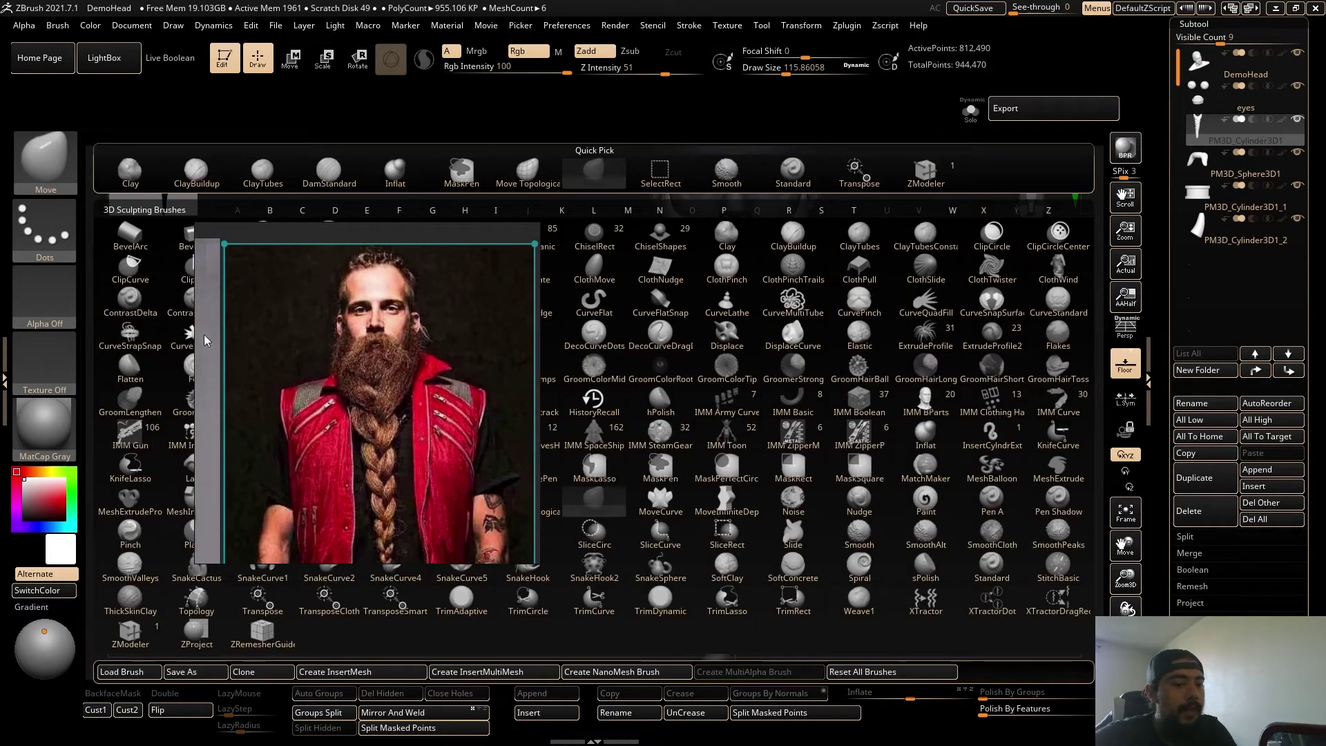
pyautogui.click(121, 672)
pyautogui.moveTo(326, 336); pyautogui.dragTo(567, 530)
pyautogui.click(313, 56)
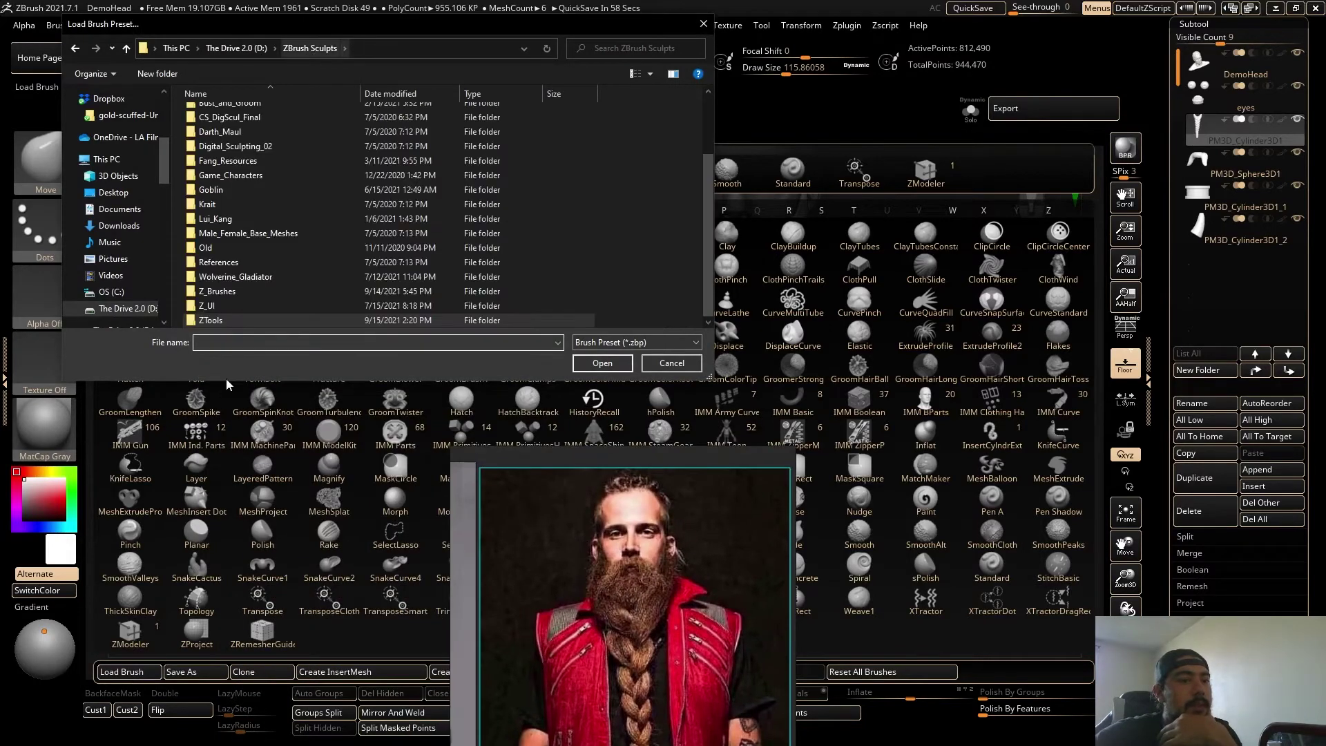
pyautogui.click(245, 293)
pyautogui.doubleClick(245, 293)
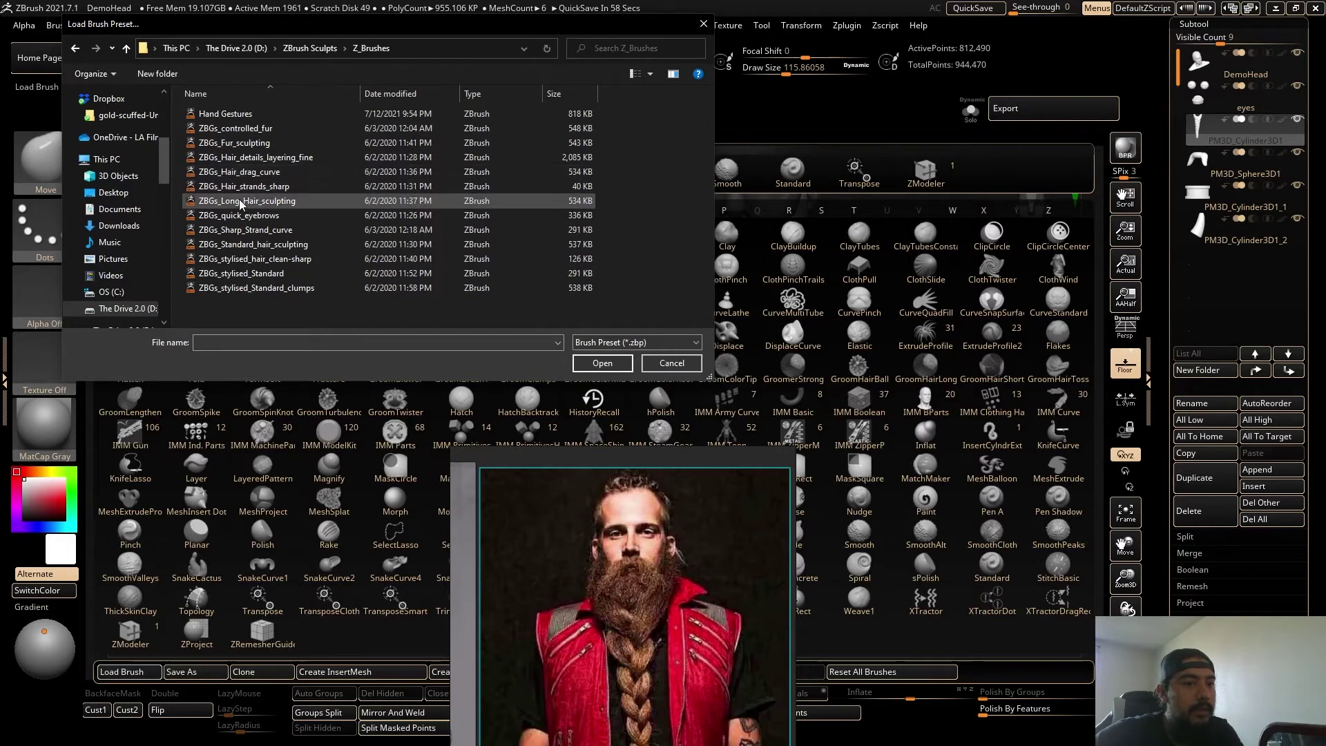
pyautogui.click(240, 129)
pyautogui.click(598, 362)
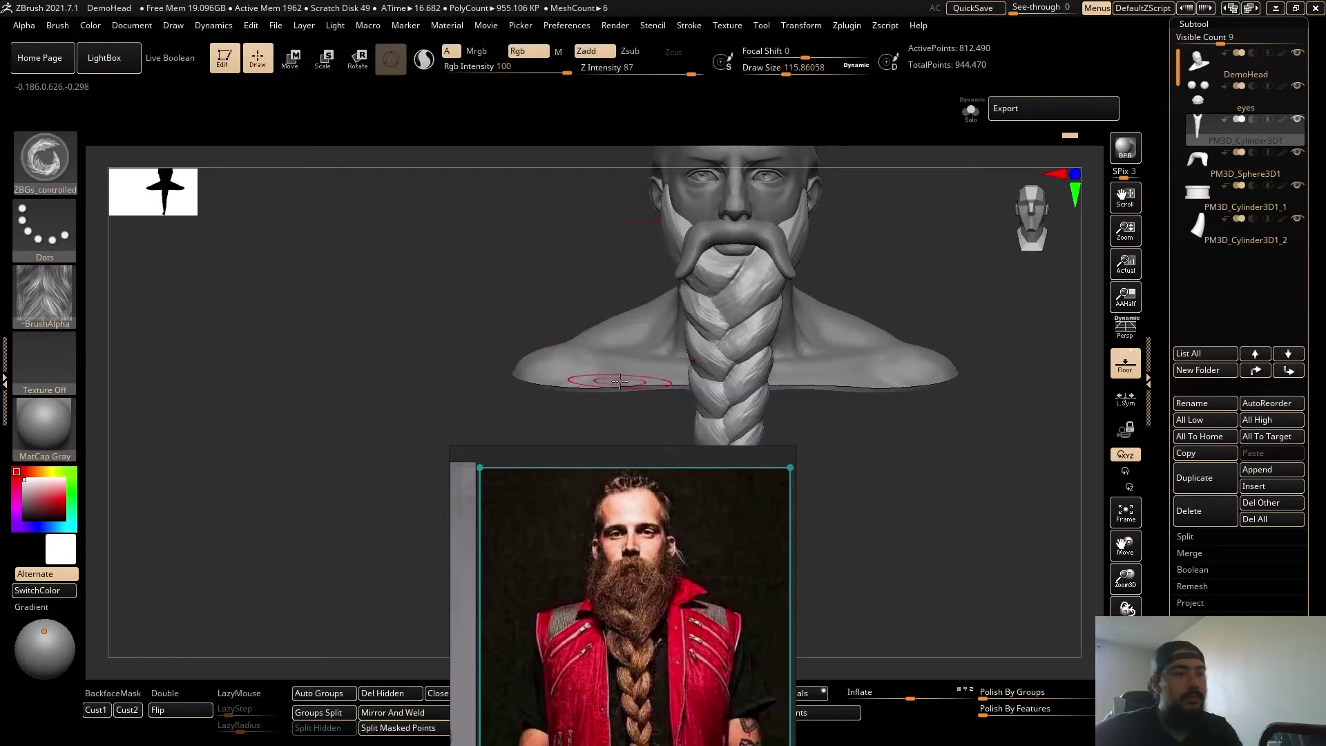
# Try the controlled fur brush on the upper beard strands, lowering its Z intensity to 32, and undo the test strokes.
pyautogui.moveTo(846, 484)
pyautogui.mouseDown()
pyautogui.moveTo(986, 530)
pyautogui.moveTo(963, 525)
pyautogui.moveTo(960, 552)
pyautogui.mouseUp()
pyautogui.moveTo(683, 366); pyautogui.dragTo(692, 353)
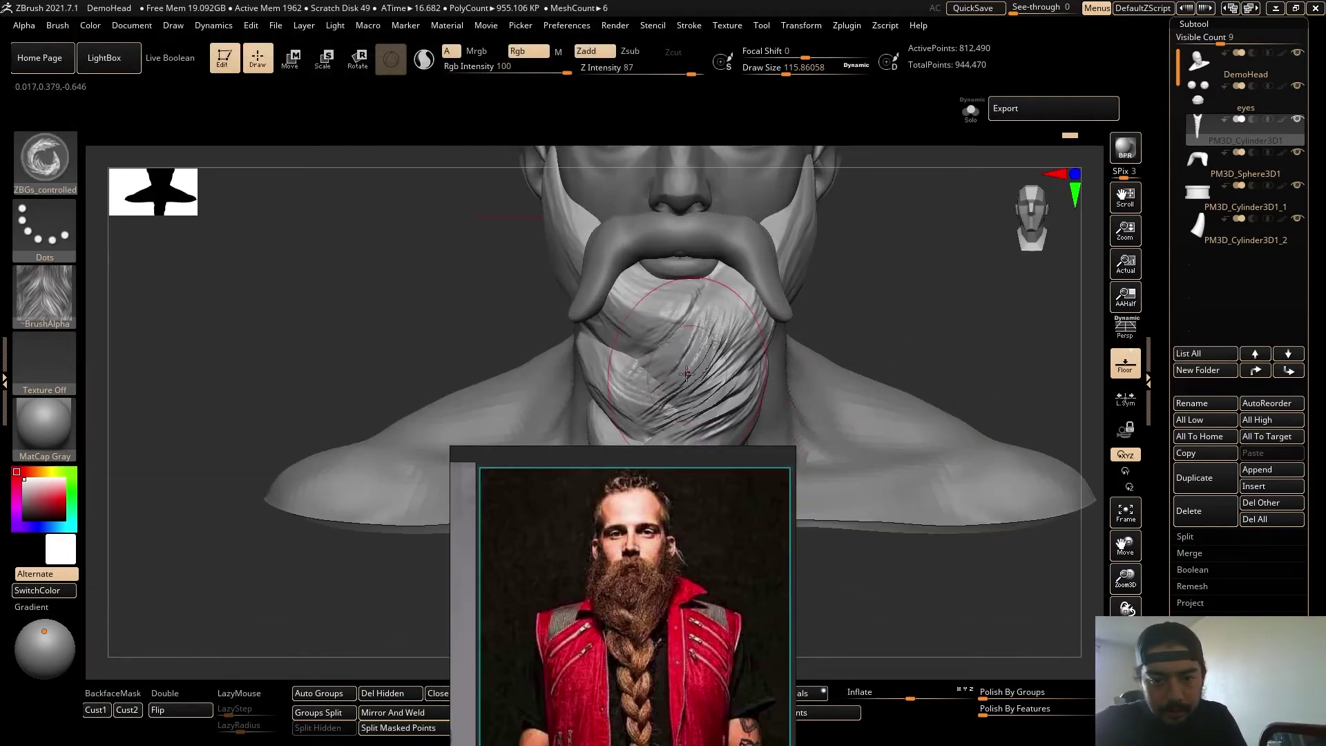
pyautogui.hotkey('ctrl', 'z')
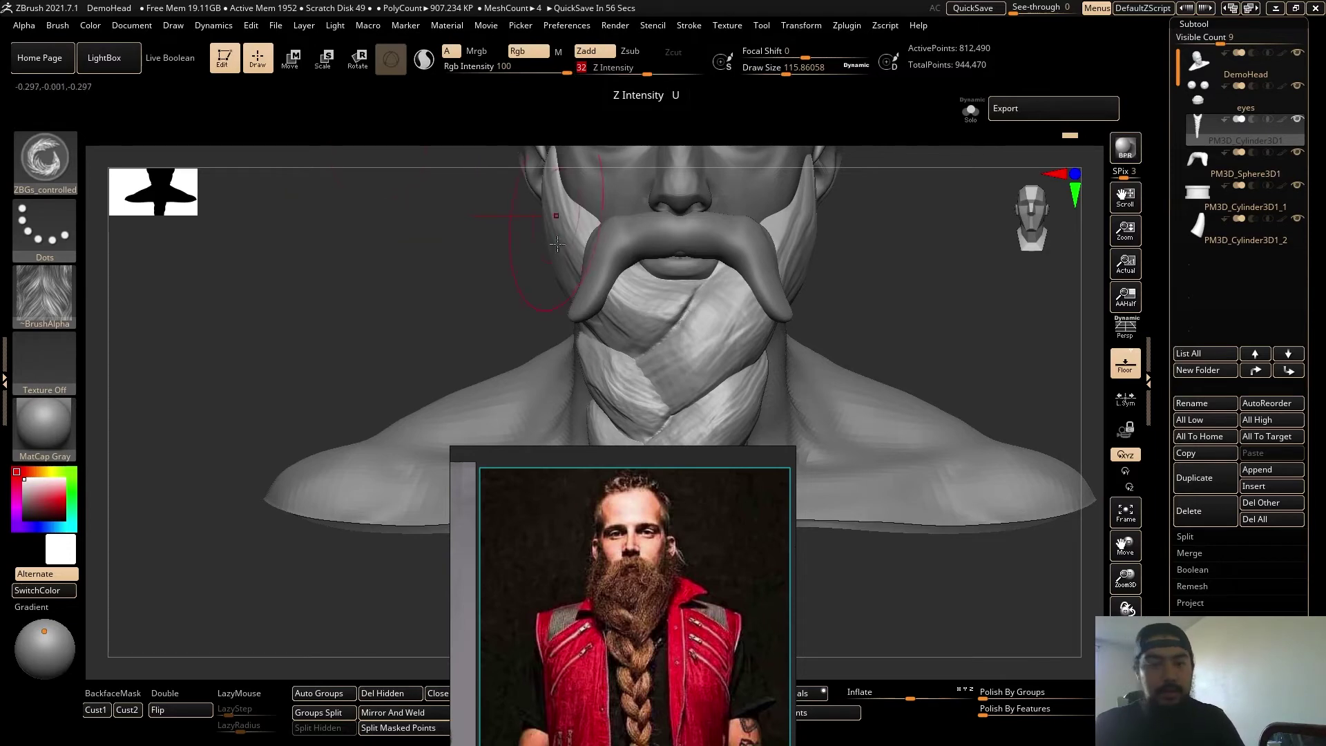
pyautogui.moveTo(873, 266)
pyautogui.mouseDown()
pyautogui.moveTo(813, 285)
pyautogui.moveTo(757, 335)
pyautogui.moveTo(856, 208)
pyautogui.moveTo(768, 323)
pyautogui.moveTo(718, 363)
pyautogui.mouseUp()
pyautogui.keyDown('shift'); pyautogui.moveTo(597, 373); pyautogui.dragTo(652, 377); pyautogui.keyUp('shift')
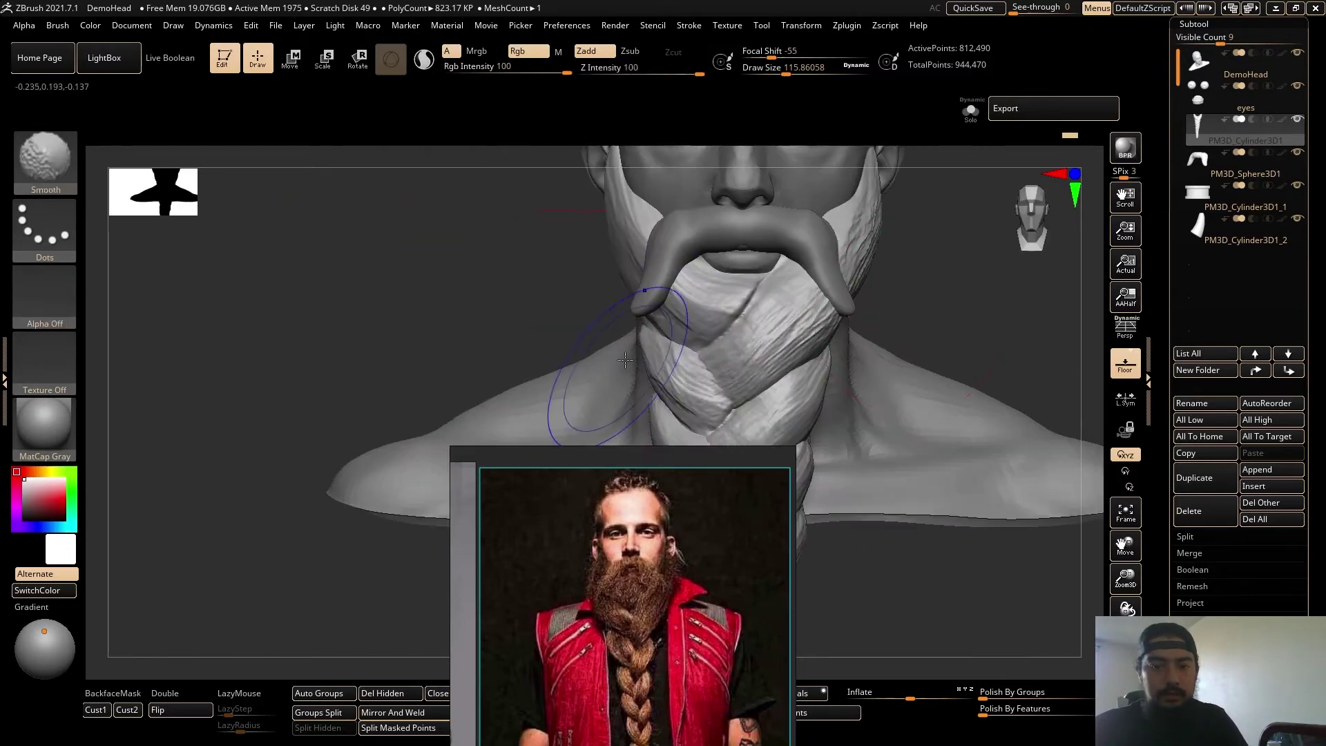
pyautogui.keyDown('alt'); pyautogui.moveTo(899, 280); pyautogui.dragTo(897, 340); pyautogui.keyUp('alt')
pyautogui.keyDown('ctrl'); pyautogui.moveTo(763, 366); pyautogui.dragTo(801, 347); pyautogui.keyUp('ctrl')
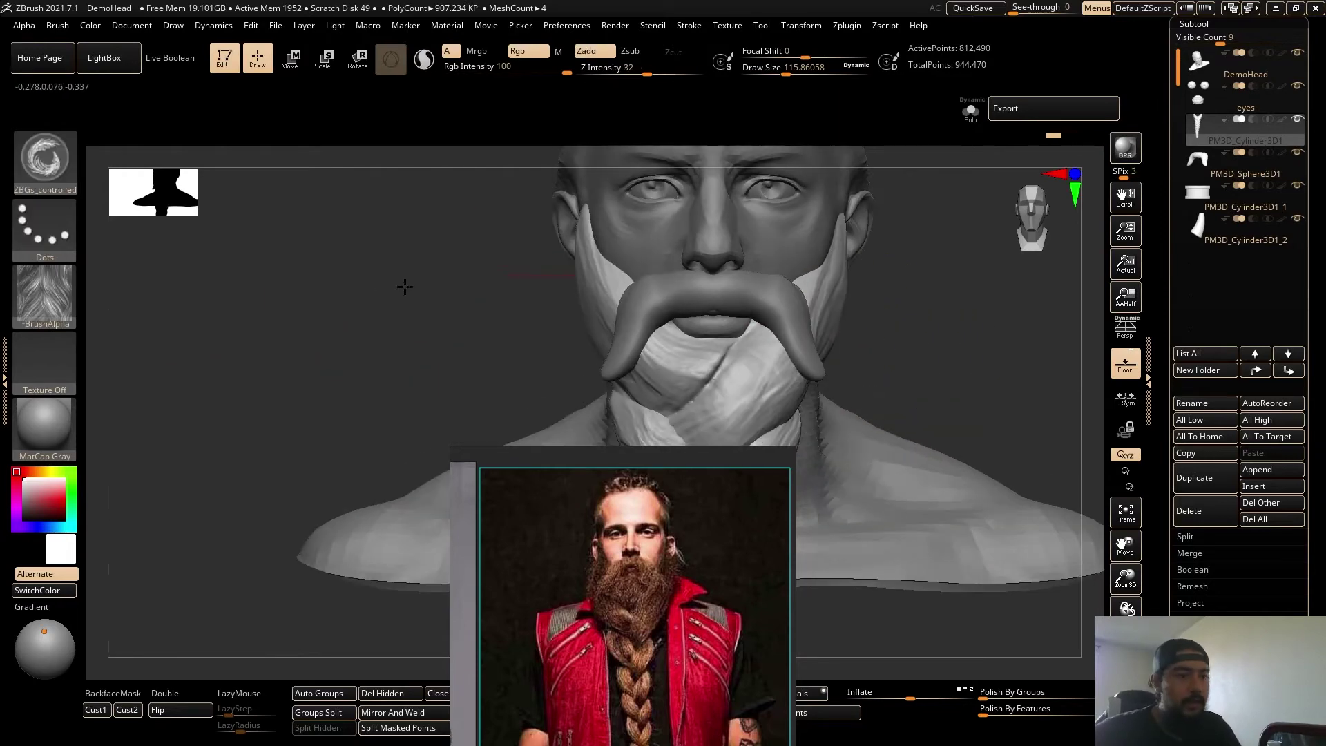
pyautogui.click(46, 298)
pyautogui.click(120, 567)
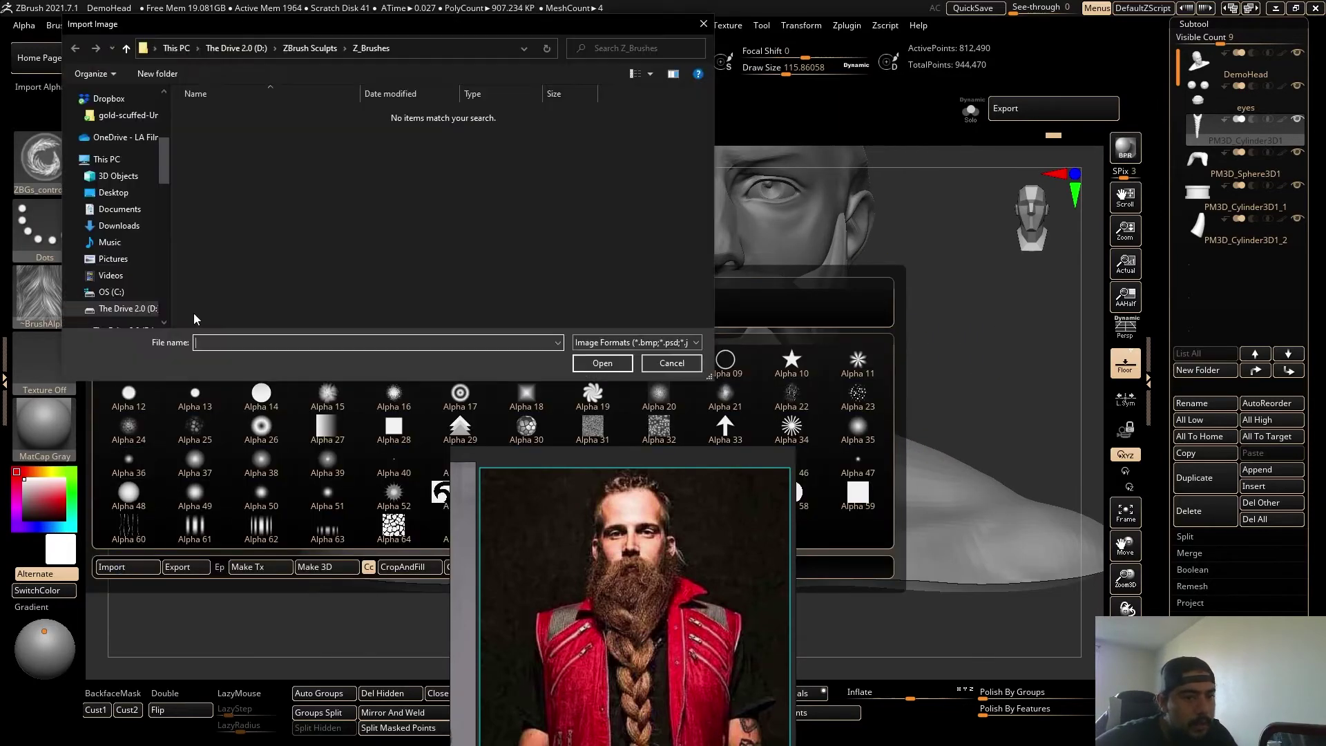
pyautogui.click(305, 42)
pyautogui.doubleClick(260, 288)
pyautogui.click(703, 24)
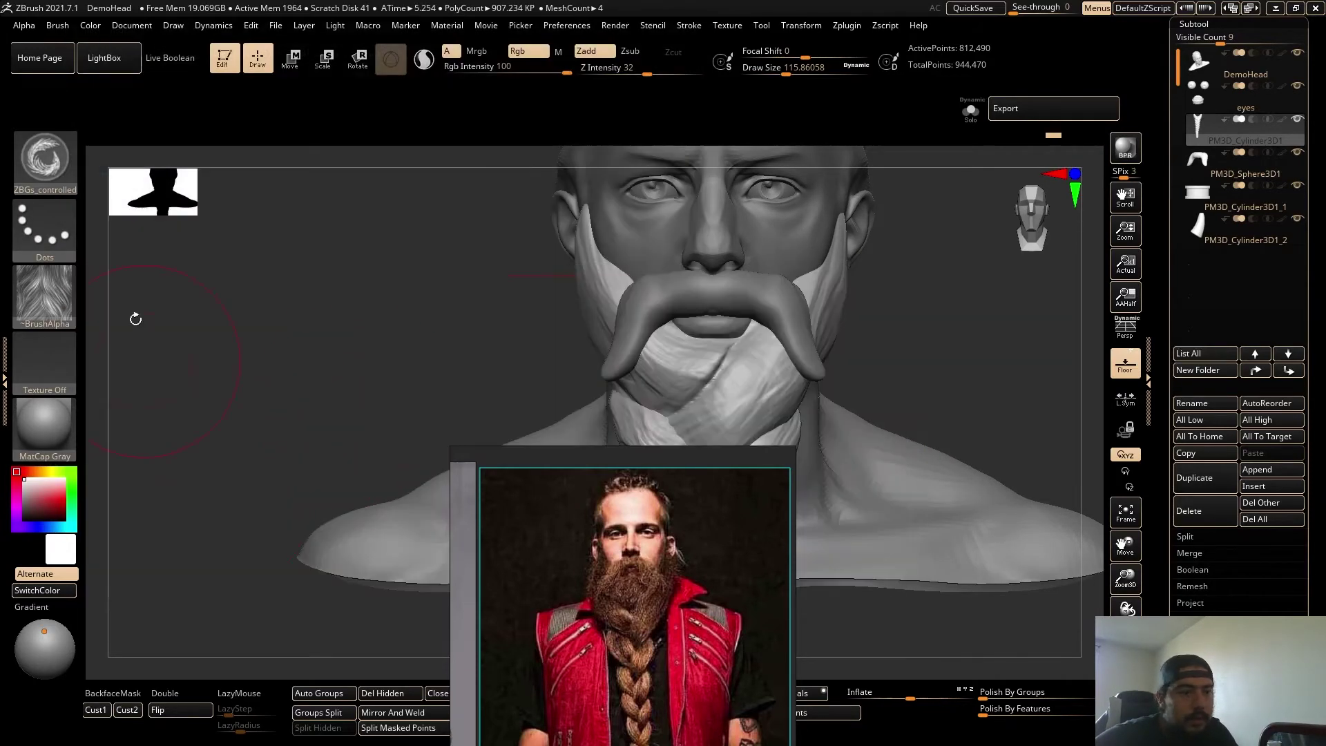
# Load the ZBGs_Fur_sculpting brush and place the reference photo beside the bust again.
pyautogui.click(42, 159)
pyautogui.click(122, 671)
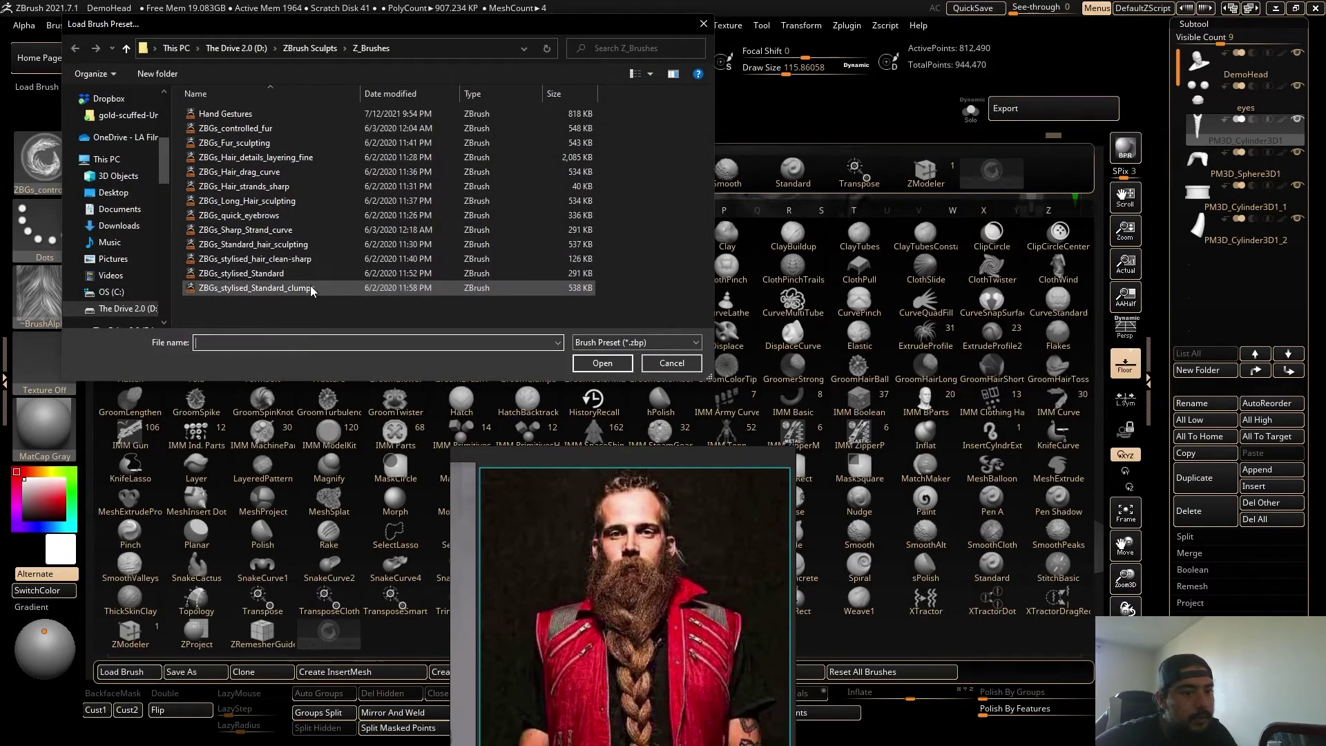
pyautogui.doubleClick(271, 143)
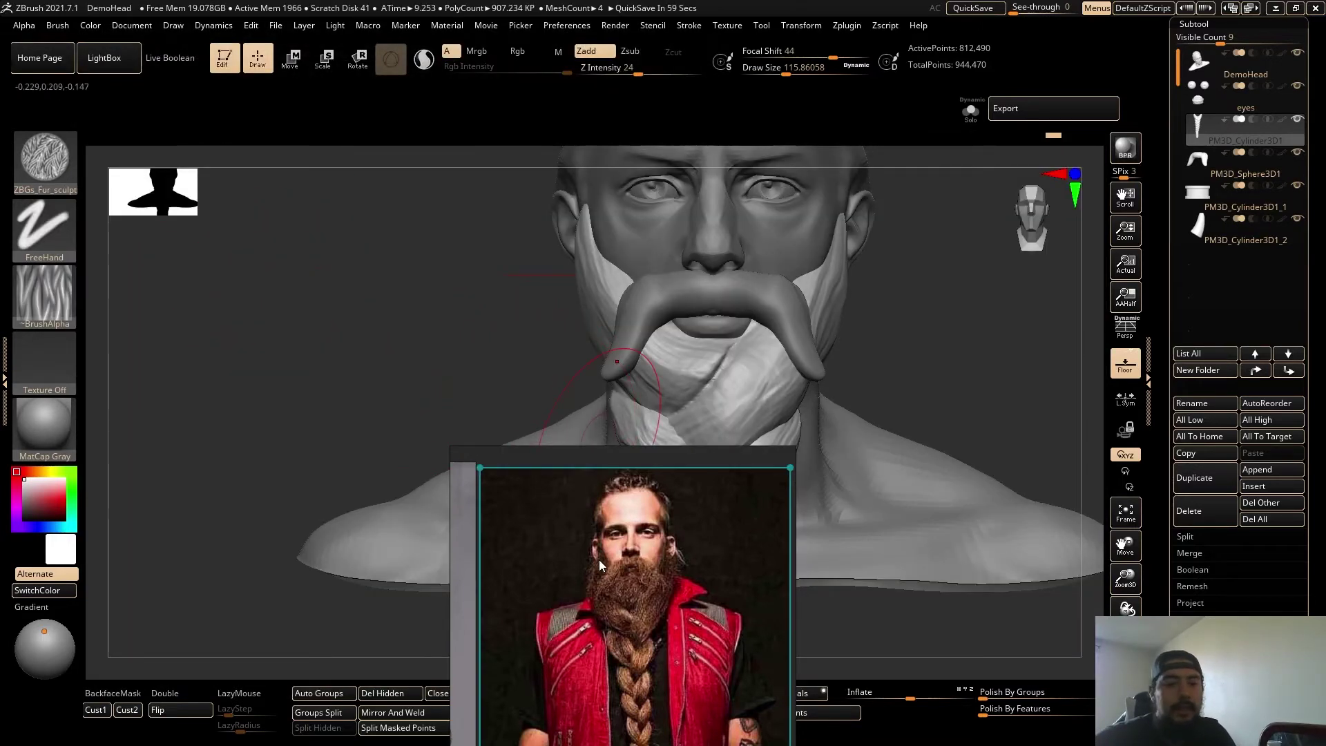
pyautogui.moveTo(598, 560); pyautogui.dragTo(261, 460)
# Try fur strokes on the beard's cheek strand with the draw size at about 94, and undo them.
pyautogui.moveTo(975, 309)
pyautogui.mouseDown()
pyautogui.moveTo(968, 320)
pyautogui.moveTo(1009, 358)
pyautogui.moveTo(980, 399)
pyautogui.mouseUp()
pyautogui.press('shift')
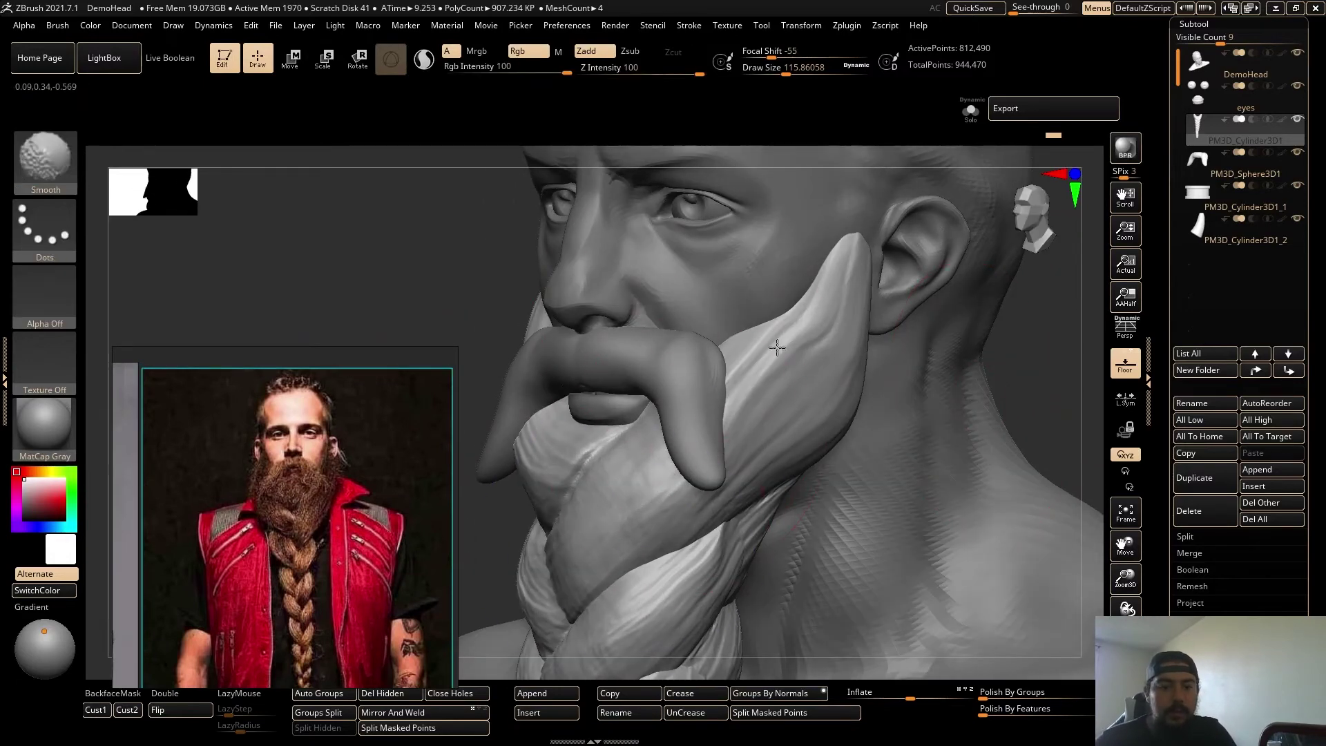
pyautogui.press('s')
pyautogui.moveTo(805, 359); pyautogui.dragTo(799, 359)
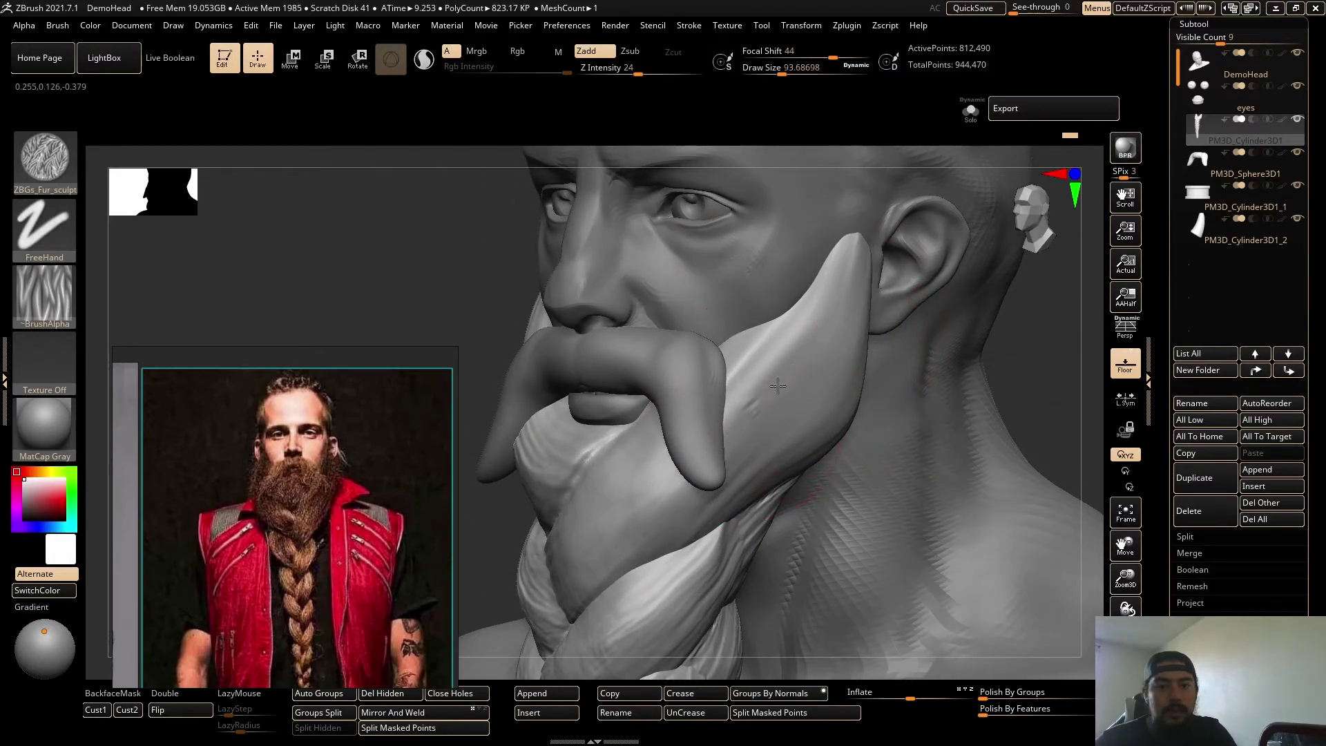
pyautogui.moveTo(837, 296); pyautogui.dragTo(714, 483)
pyautogui.hotkey('ctrl', 'z')
pyautogui.moveTo(760, 343); pyautogui.dragTo(779, 378)
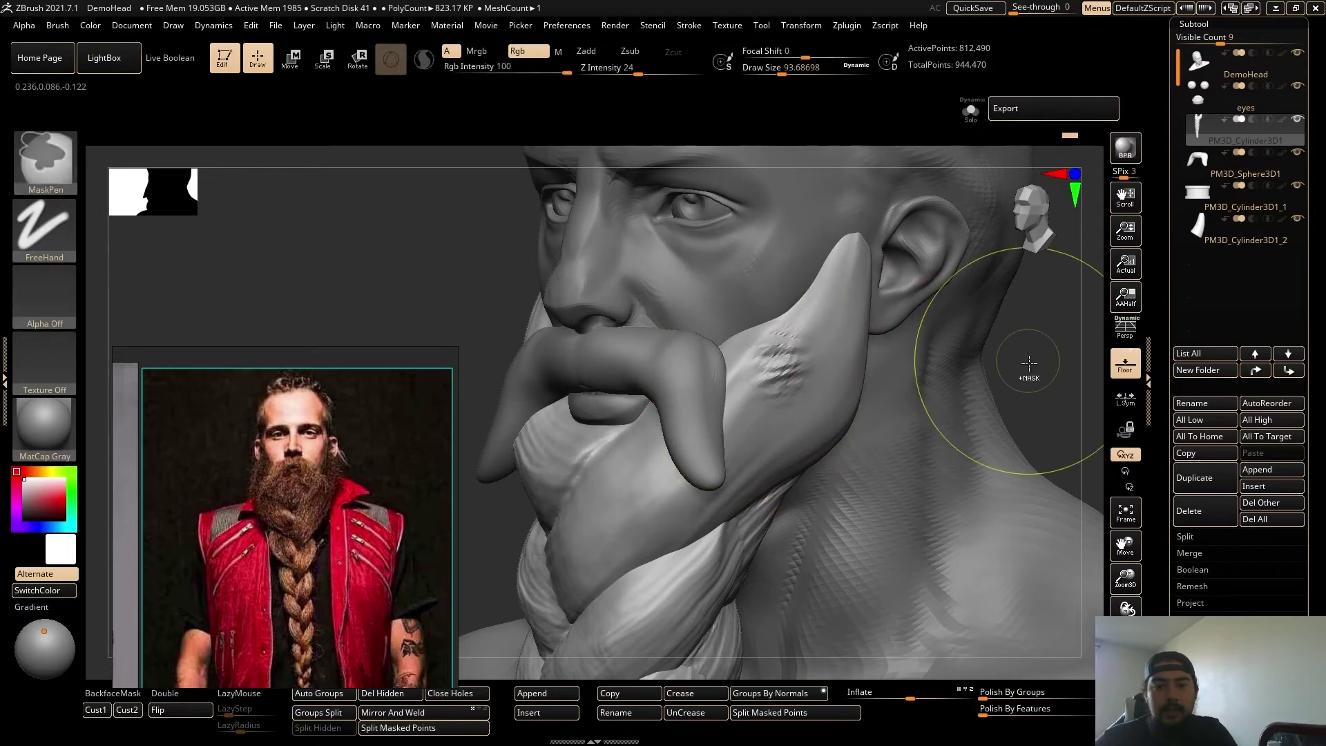
pyautogui.hotkey('ctrl', 'z')
# Subdivide the braided beard mesh one more level for fine hair detail.
pyautogui.moveTo(1042, 359)
pyautogui.mouseDown()
pyautogui.moveTo(968, 381)
pyautogui.moveTo(977, 331)
pyautogui.moveTo(831, 353)
pyautogui.mouseUp()
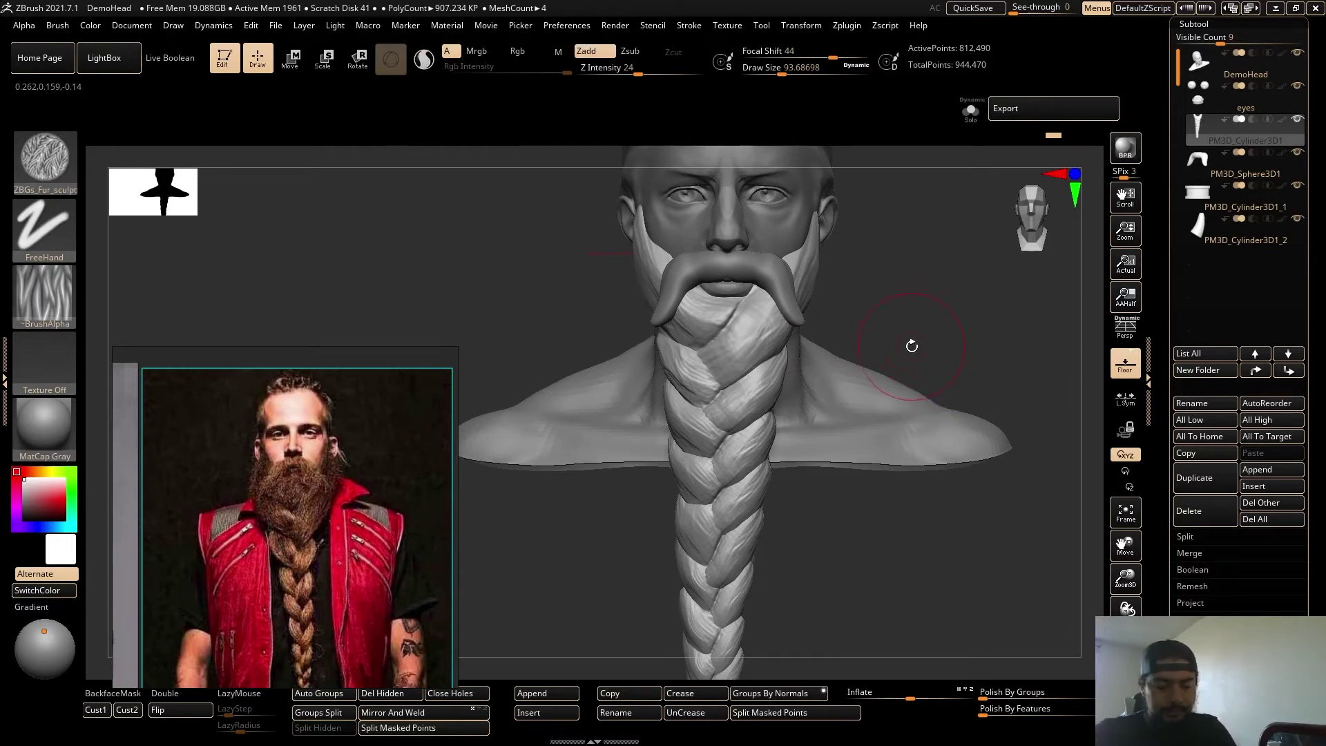
pyautogui.press('ctrl')
pyautogui.moveTo(938, 302)
pyautogui.keyDown('alt'); pyautogui.mouseDown()
pyautogui.moveTo(953, 329)
pyautogui.moveTo(946, 207)
pyautogui.mouseUp(); pyautogui.keyUp('alt')
pyautogui.keyDown('alt'); pyautogui.moveTo(880, 456); pyautogui.dragTo(858, 632); pyautogui.keyUp('alt')
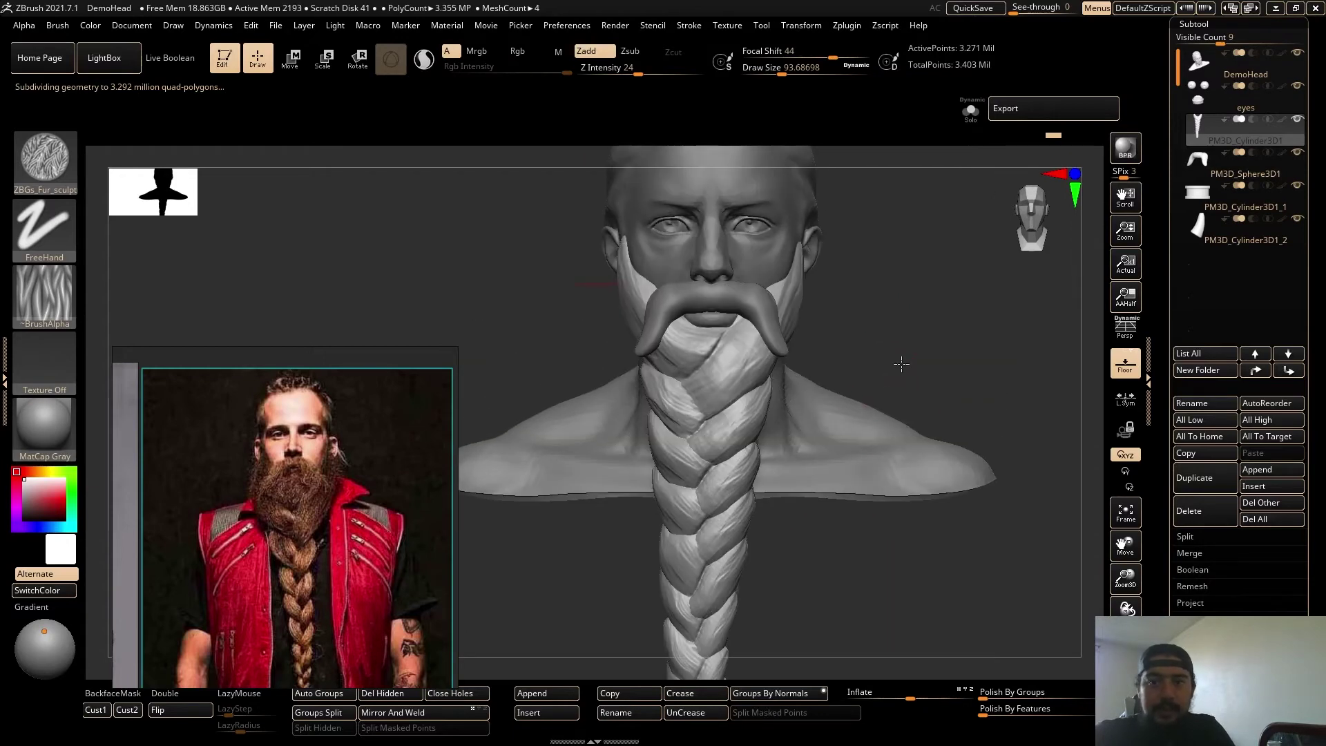
# Try fur strokes on the beard's cheek strand with the draw size at about 59.
pyautogui.keyDown('alt'); pyautogui.moveTo(900, 364); pyautogui.dragTo(933, 398); pyautogui.keyUp('alt')
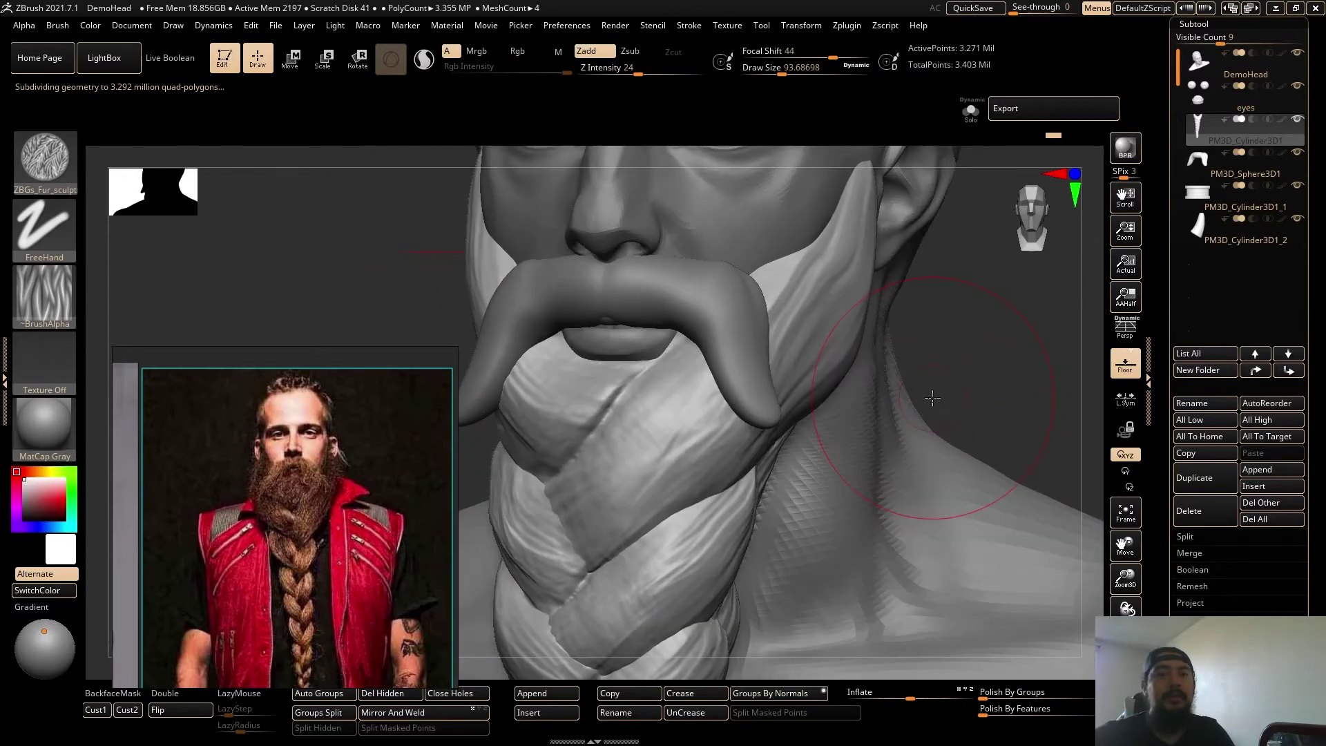
pyautogui.press('s')
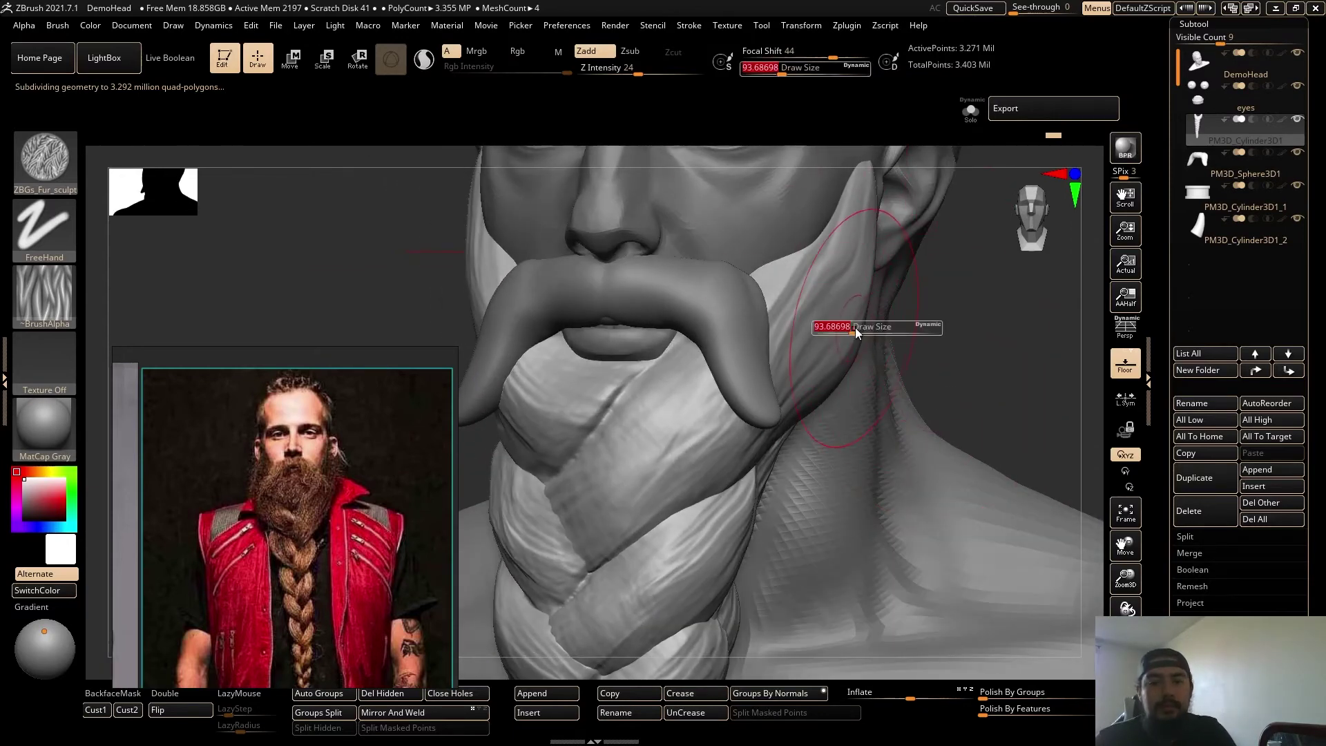
pyautogui.moveTo(856, 331); pyautogui.dragTo(848, 329)
pyautogui.moveTo(856, 322); pyautogui.dragTo(872, 330, button='right')
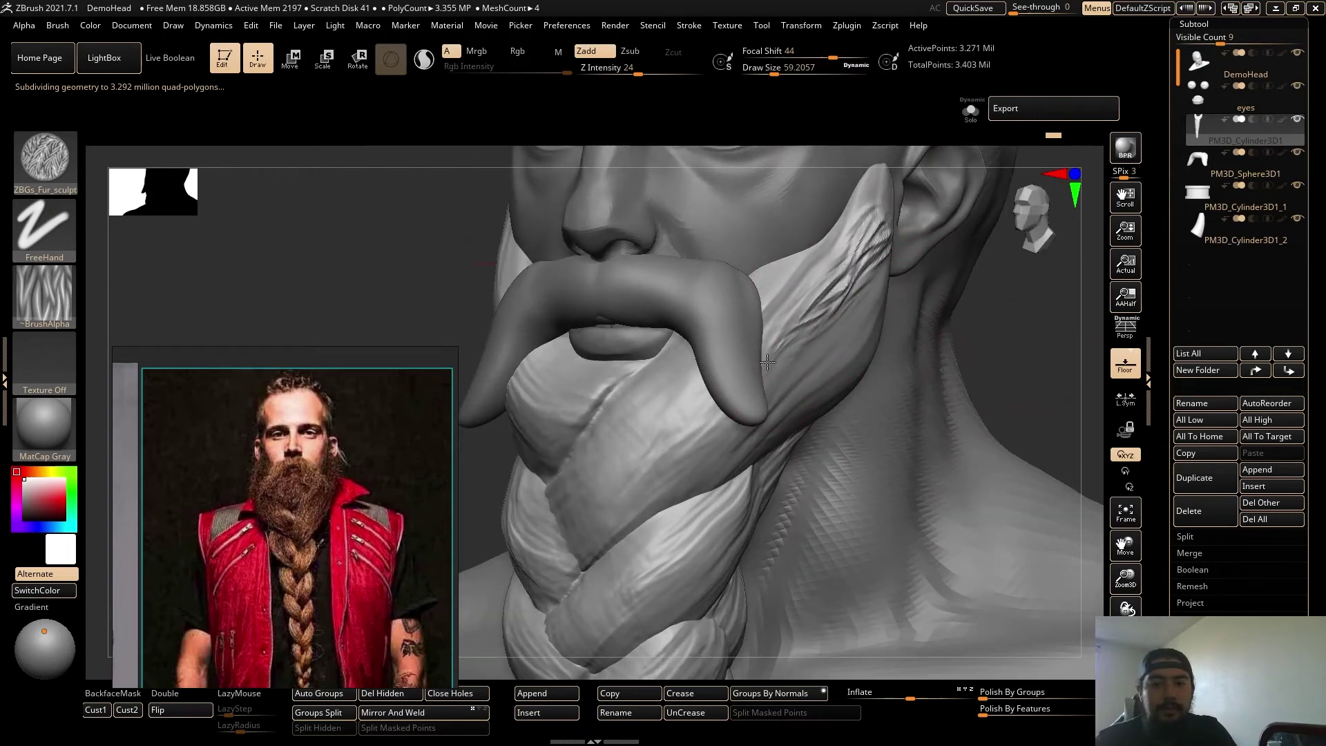
# Sculpt fur over the cheek strand and upper beard with the draw size at about 207 and Z intensity 22.
pyautogui.press('s')
pyautogui.moveTo(798, 330); pyautogui.dragTo(1003, 330)
pyautogui.keyDown('ctrl'); pyautogui.moveTo(999, 359); pyautogui.dragTo(910, 324, button='right'); pyautogui.keyUp('ctrl')
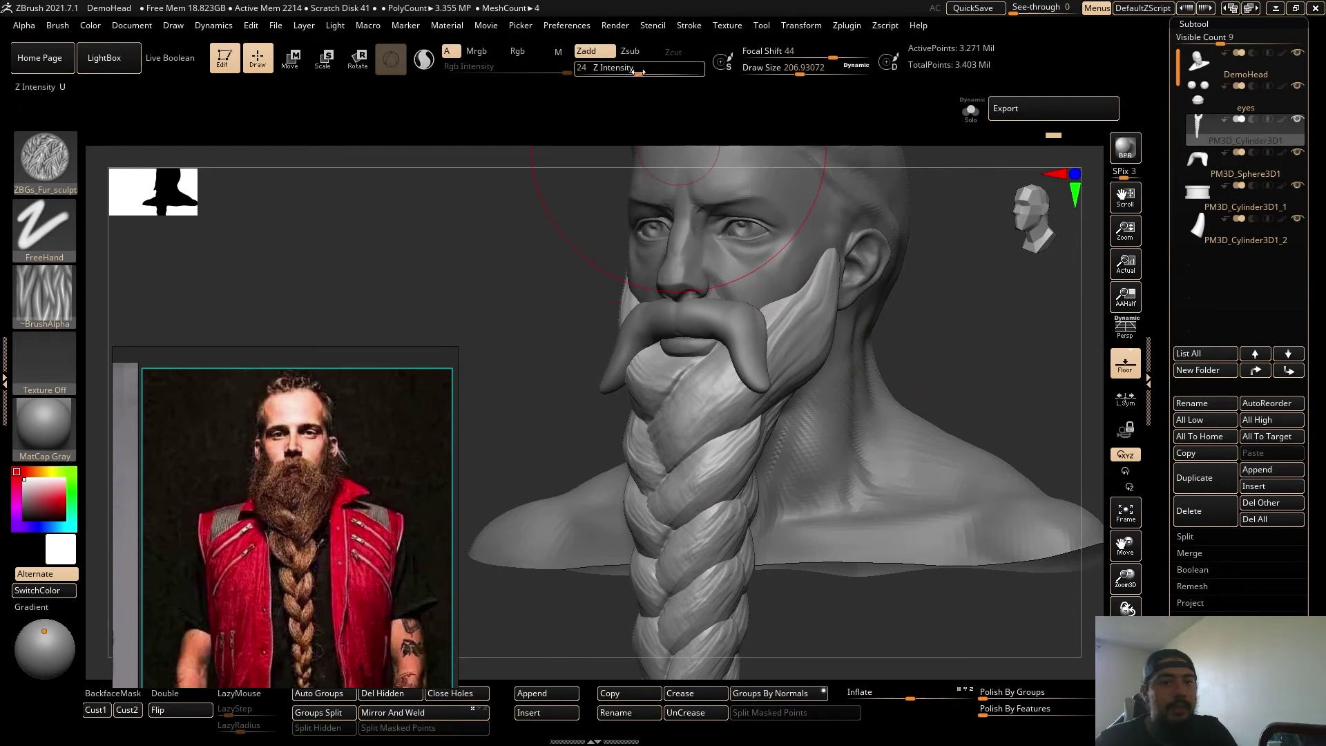
pyautogui.moveTo(636, 72); pyautogui.dragTo(633, 72)
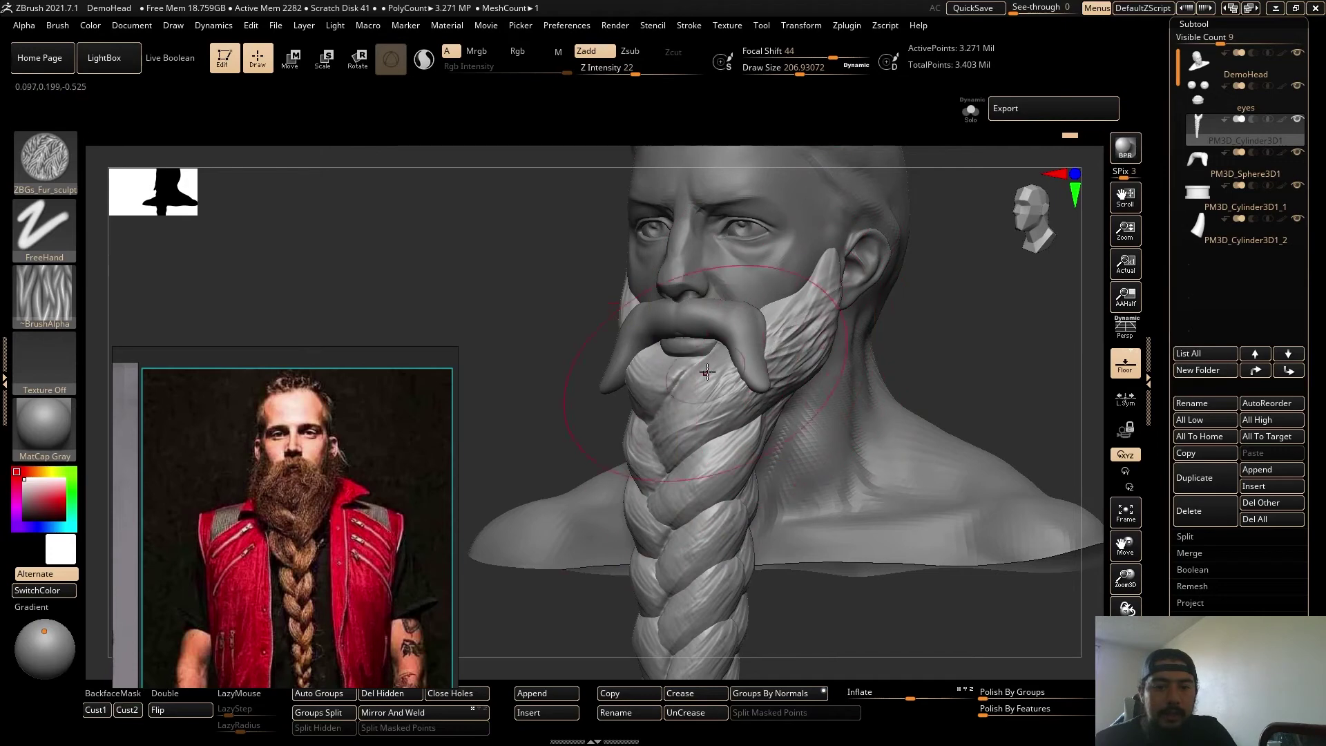
pyautogui.moveTo(1021, 323); pyautogui.dragTo(1043, 325)
pyautogui.keyDown('alt'); pyautogui.moveTo(861, 355); pyautogui.dragTo(965, 335); pyautogui.keyUp('alt')
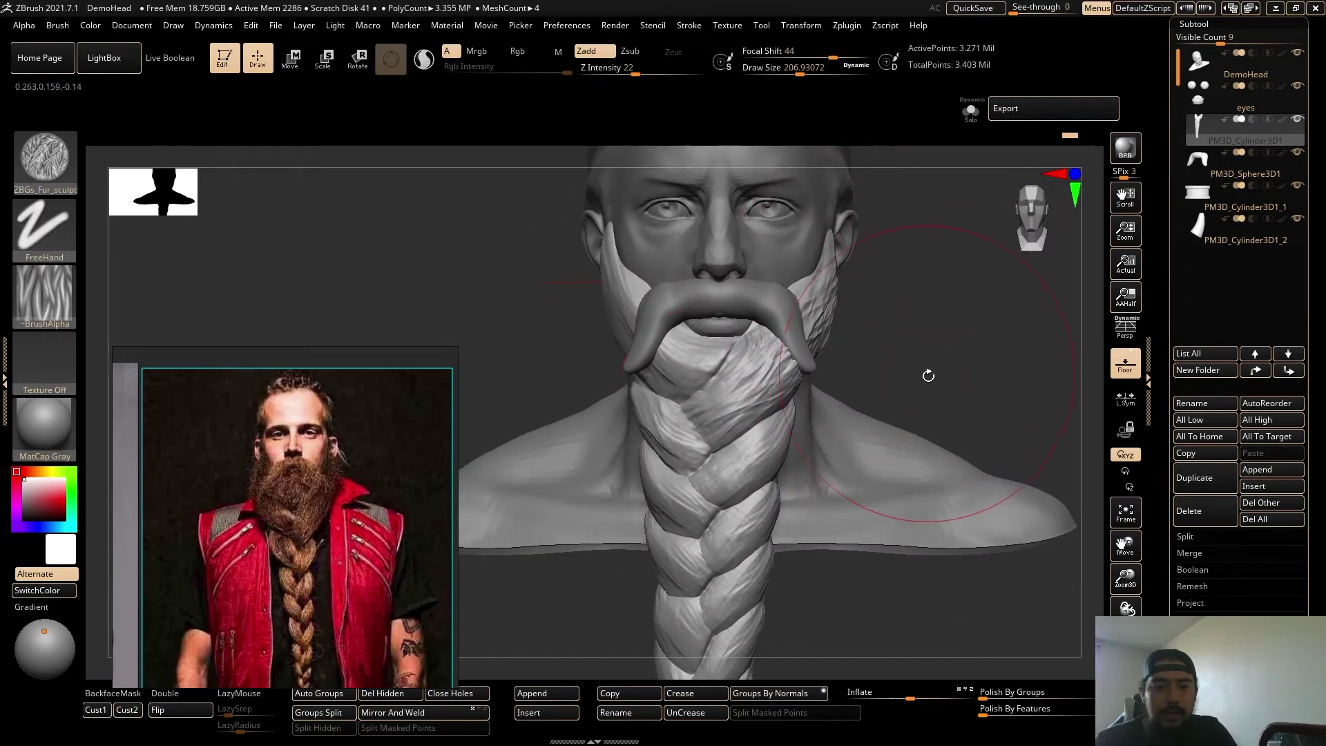
# Sculpt finer fur strokes along the strands below the moustache and the upper braid with the draw size at about 104.
pyautogui.moveTo(928, 376)
pyautogui.mouseDown(button='right')
pyautogui.moveTo(938, 364)
pyautogui.moveTo(922, 360)
pyautogui.mouseUp(button='right')
pyautogui.press('s')
pyautogui.moveTo(781, 423); pyautogui.dragTo(765, 423)
pyautogui.moveTo(891, 538)
pyautogui.mouseDown(button='right')
pyautogui.moveTo(818, 562)
pyautogui.moveTo(726, 452)
pyautogui.moveTo(789, 410)
pyautogui.mouseUp(button='right')
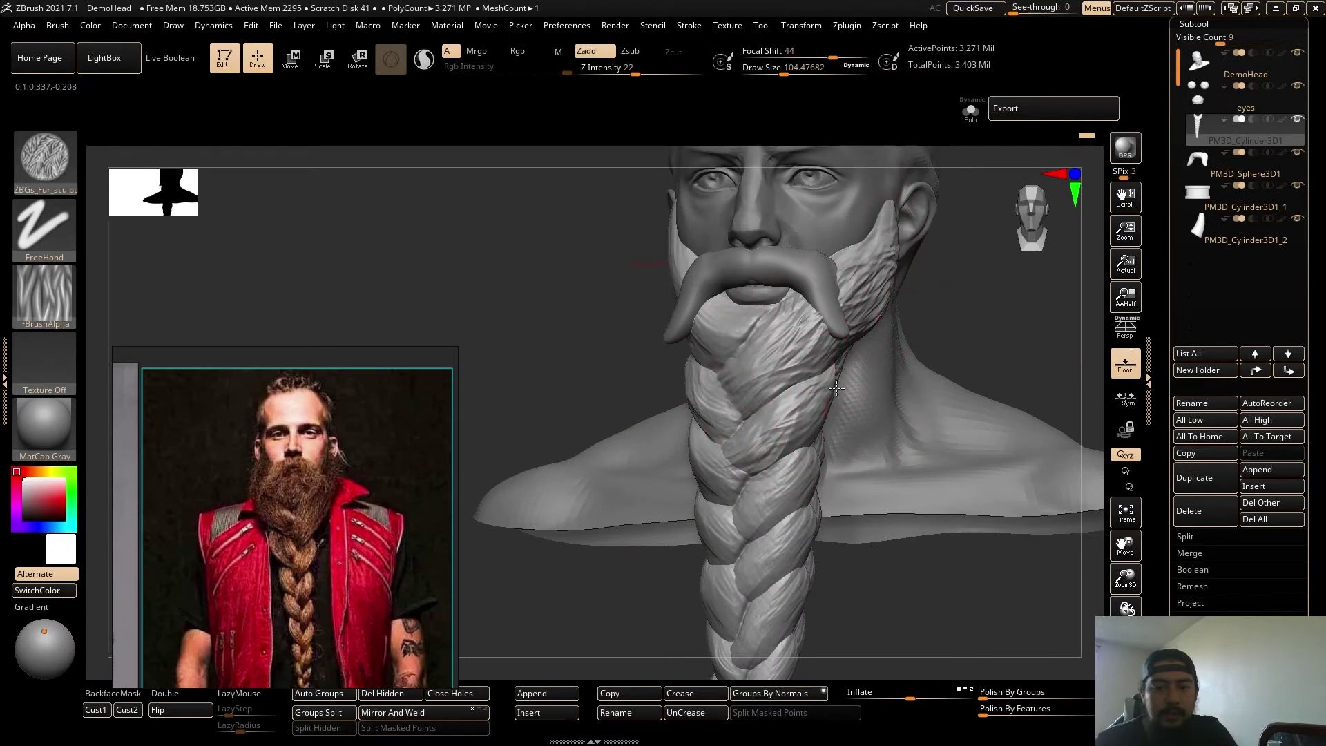
pyautogui.moveTo(874, 443); pyautogui.dragTo(815, 386)
pyautogui.moveTo(577, 552); pyautogui.dragTo(642, 551)
# Continue the fur strokes down one side of the lower braid with the draw size at about 65.
pyautogui.press('s')
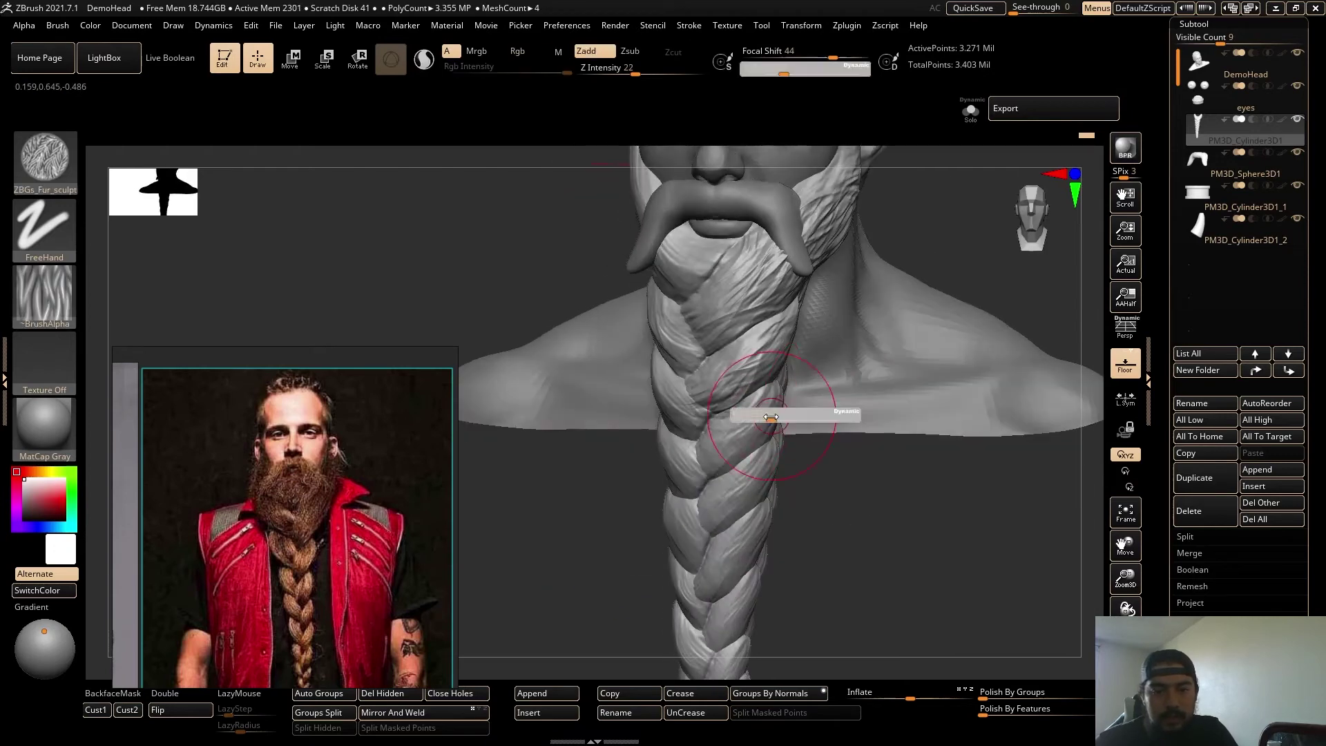
pyautogui.moveTo(773, 415); pyautogui.dragTo(764, 416)
pyautogui.moveTo(694, 488); pyautogui.dragTo(772, 493, button='right')
pyautogui.moveTo(857, 493); pyautogui.dragTo(746, 451, button='right')
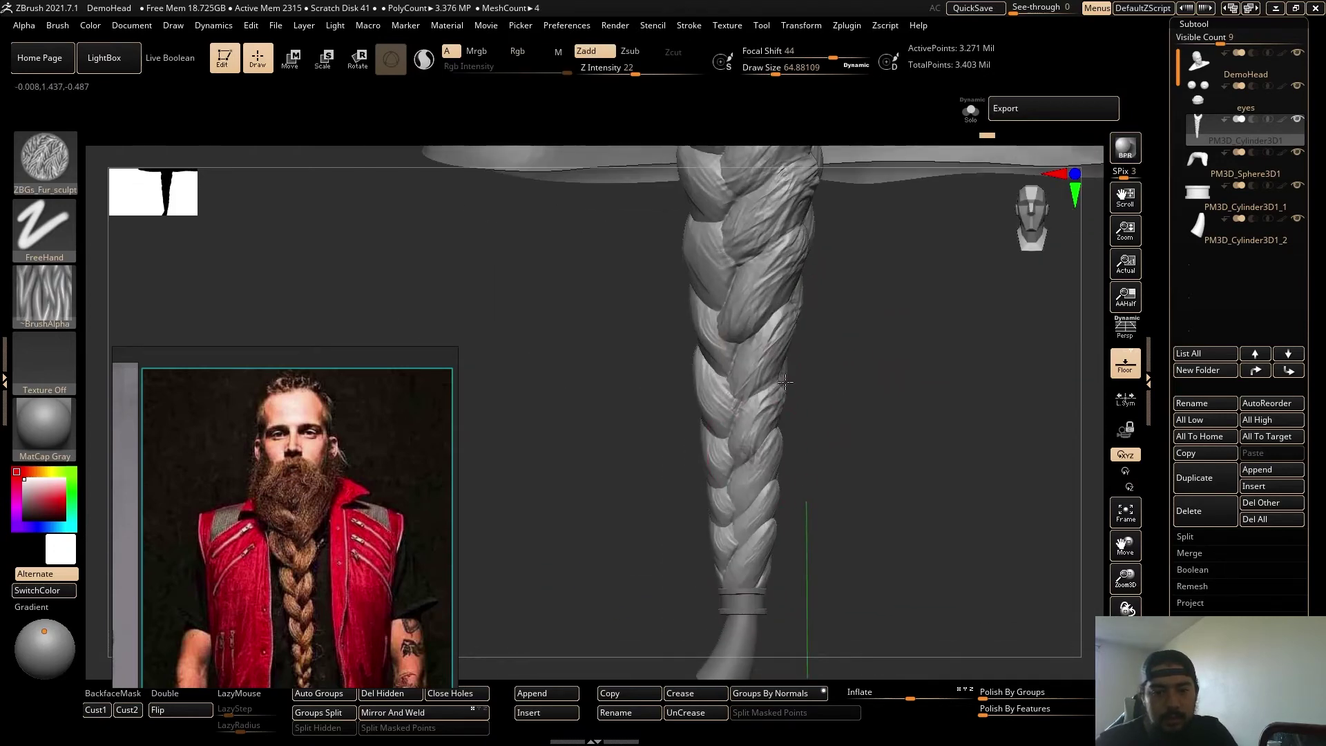
pyautogui.moveTo(788, 386); pyautogui.dragTo(791, 422, button='right')
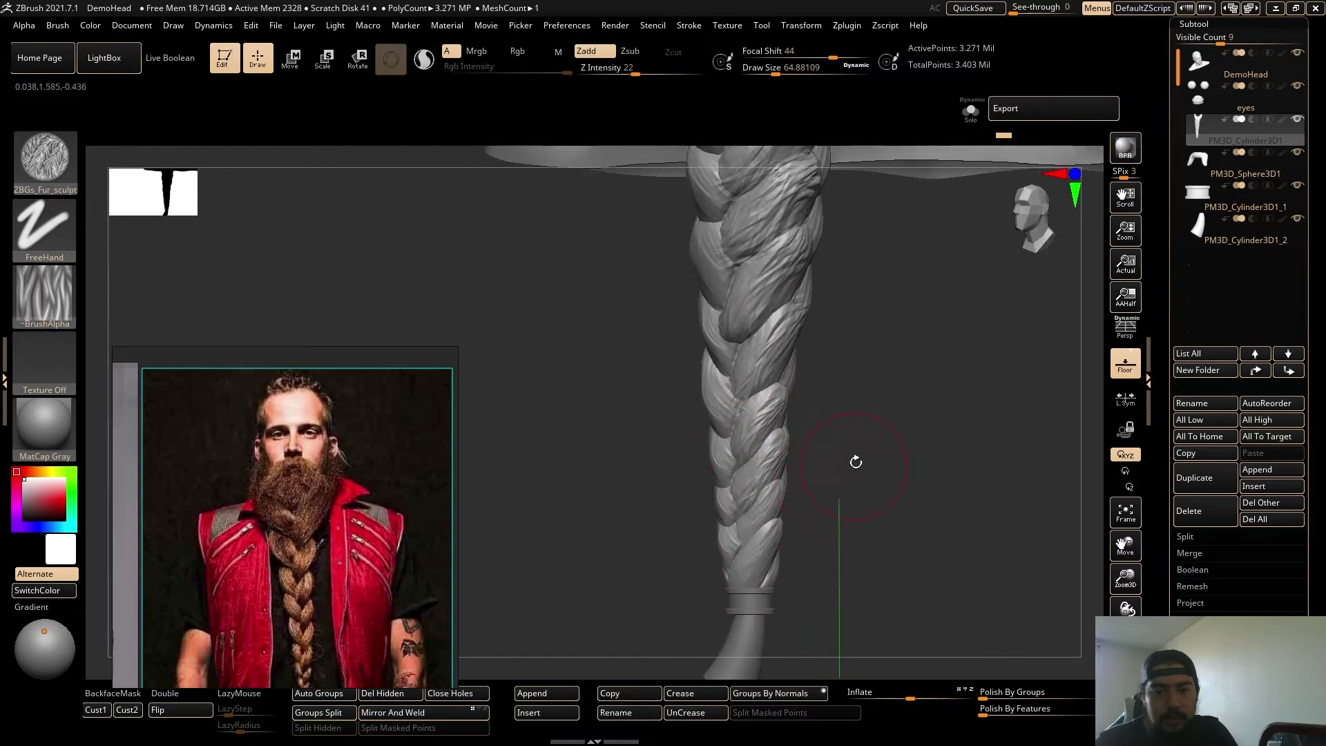
# Cover the remaining braid strands down to the band with fur strokes at a draw size of about 62.
pyautogui.moveTo(856, 461); pyautogui.dragTo(645, 311, button='right')
pyautogui.moveTo(659, 393)
pyautogui.mouseDown(button='right')
pyautogui.moveTo(615, 494)
pyautogui.moveTo(628, 476)
pyautogui.moveTo(612, 541)
pyautogui.moveTo(700, 386)
pyautogui.mouseUp(button='right')
pyautogui.moveTo(756, 467); pyautogui.dragTo(682, 426, button='right')
pyautogui.moveTo(755, 513); pyautogui.dragTo(719, 298, button='right')
pyautogui.moveTo(791, 324); pyautogui.dragTo(705, 325, button='right')
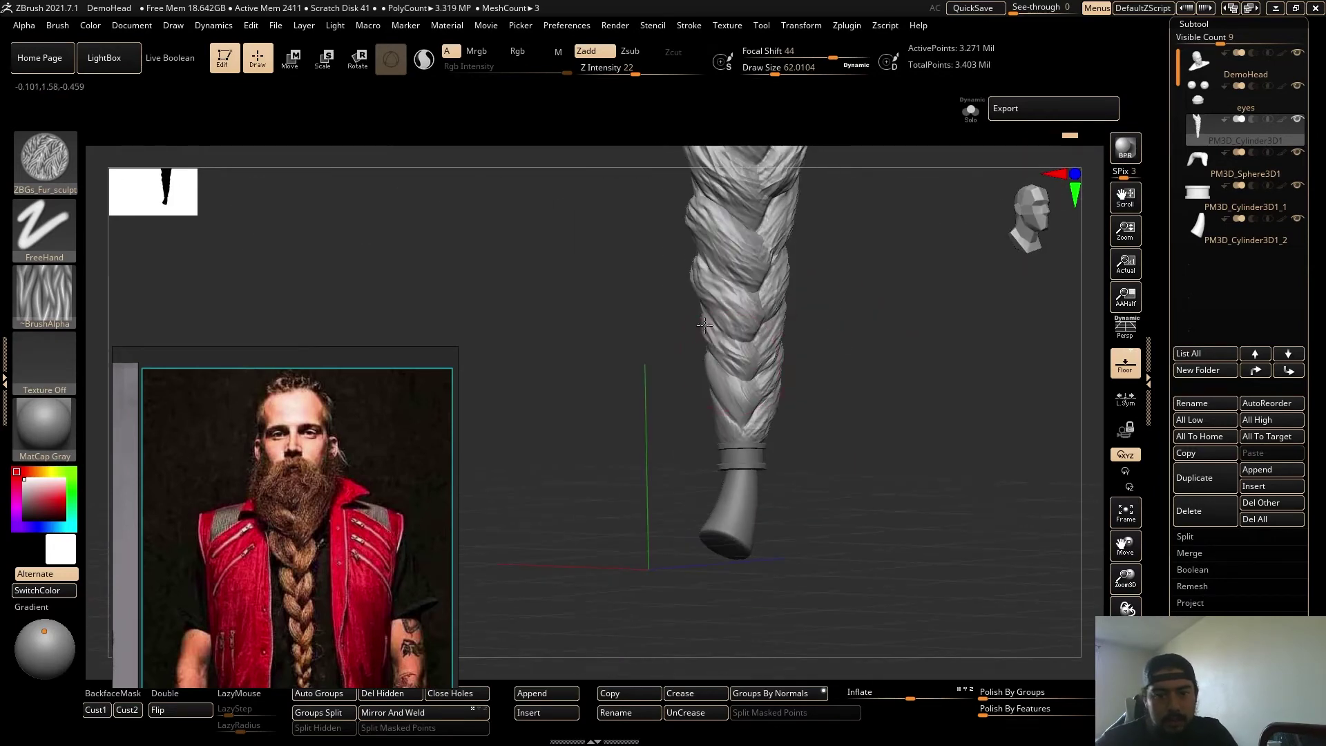
pyautogui.moveTo(717, 385)
pyautogui.mouseDown(button='right')
pyautogui.moveTo(875, 464)
pyautogui.moveTo(727, 387)
pyautogui.mouseUp(button='right')
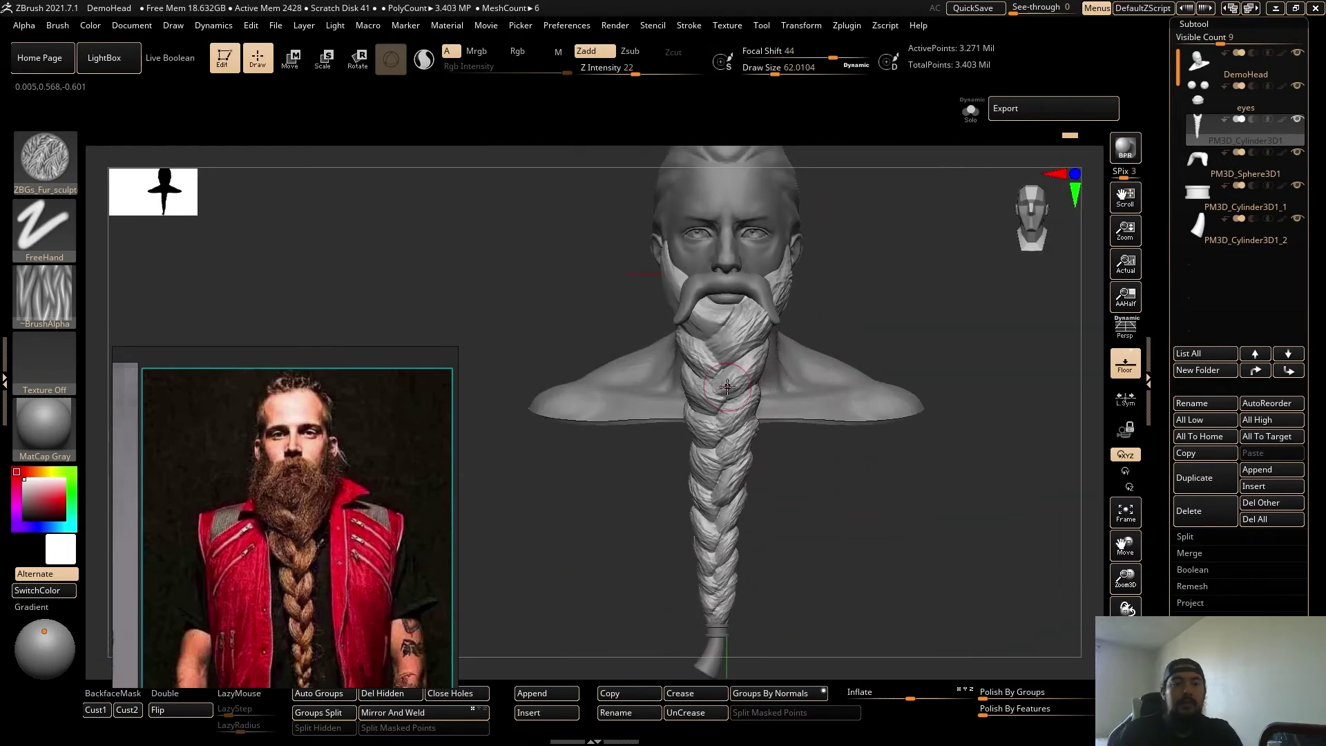
# Sculpt fur on the opposite cheek strand and the chin area of the beard with the draw size at about 62.
pyautogui.keyDown('alt'); pyautogui.moveTo(898, 276); pyautogui.dragTo(953, 408, button='right'); pyautogui.keyUp('alt')
pyautogui.moveTo(953, 407); pyautogui.dragTo(1036, 407, button='right')
pyautogui.moveTo(663, 390)
pyautogui.keyDown('shift'); pyautogui.mouseDown()
pyautogui.moveTo(607, 251)
pyautogui.moveTo(601, 299)
pyautogui.mouseUp(); pyautogui.keyUp('shift')
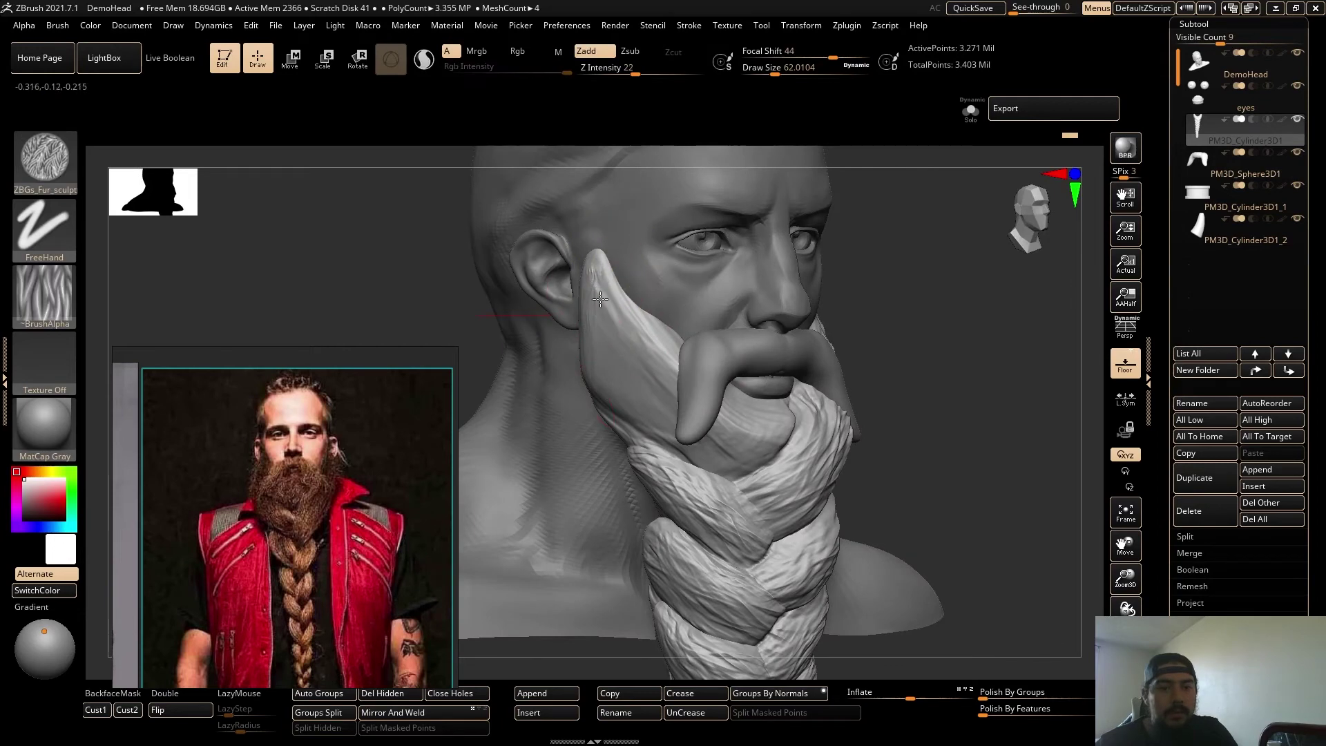
pyautogui.moveTo(755, 474)
pyautogui.mouseDown(button='right')
pyautogui.moveTo(567, 431)
pyautogui.moveTo(625, 391)
pyautogui.moveTo(739, 387)
pyautogui.mouseUp(button='right')
pyautogui.moveTo(915, 404); pyautogui.dragTo(876, 375, button='right')
pyautogui.moveTo(933, 298); pyautogui.dragTo(829, 435)
pyautogui.moveTo(787, 471); pyautogui.dragTo(816, 404, button='right')
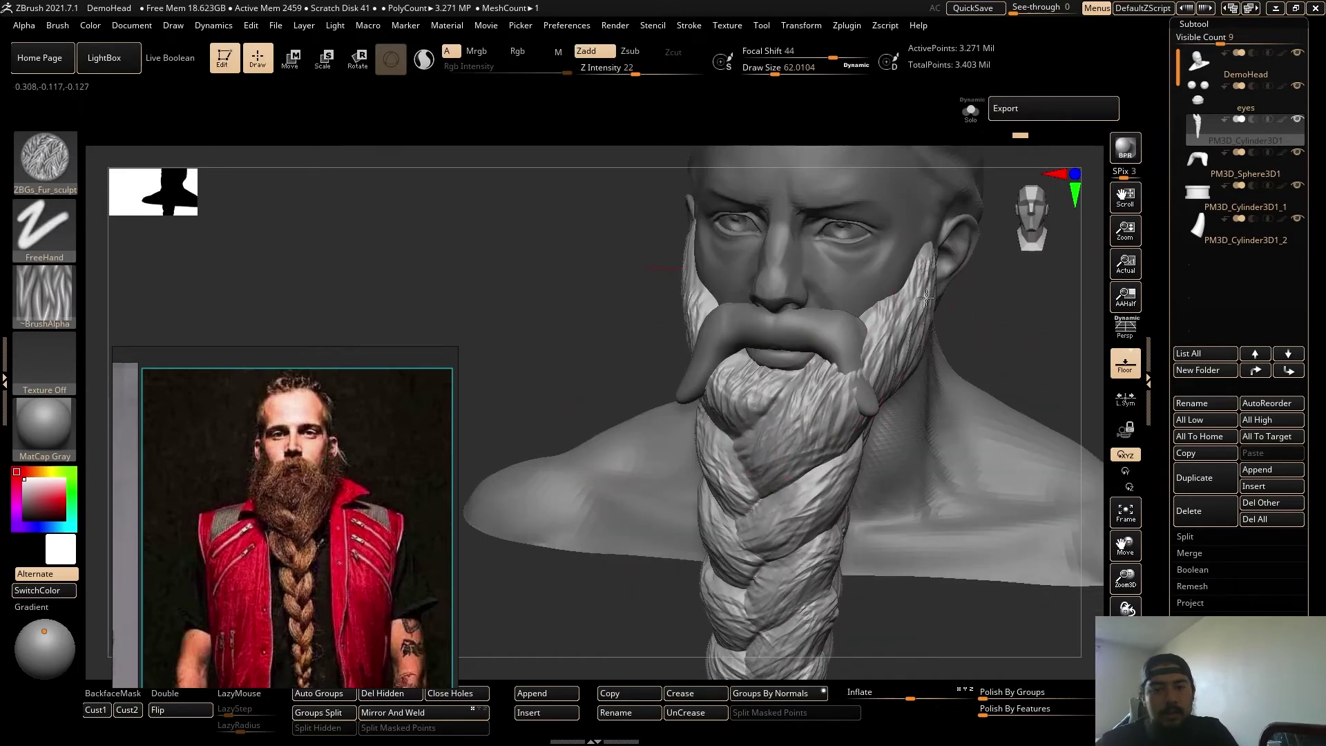
# Refine the fur strokes along the side of the cheek strand and down the braid from several angles.
pyautogui.moveTo(764, 483); pyautogui.dragTo(1050, 306, button='right')
pyautogui.moveTo(970, 344); pyautogui.dragTo(880, 364, button='right')
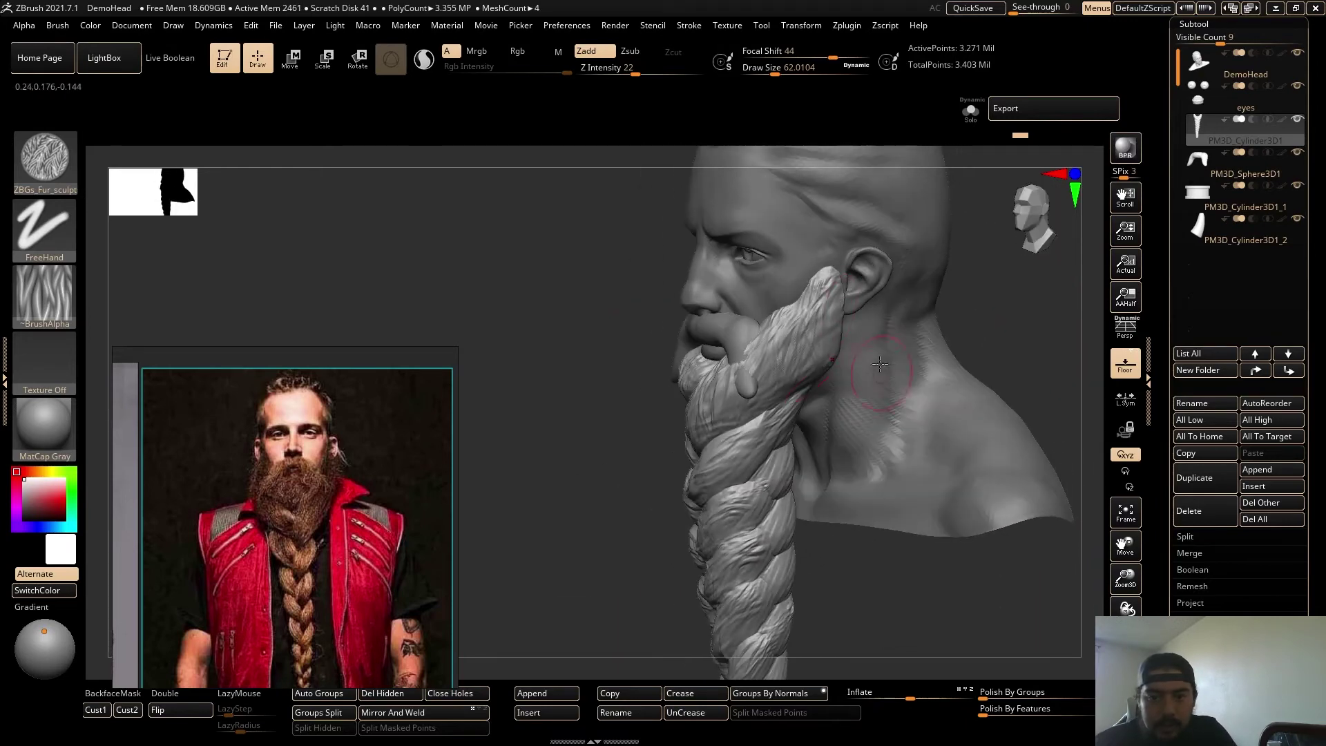
pyautogui.moveTo(822, 310)
pyautogui.mouseDown(button='right')
pyautogui.moveTo(809, 478)
pyautogui.moveTo(773, 477)
pyautogui.mouseUp(button='right')
pyautogui.moveTo(664, 415); pyautogui.dragTo(677, 480)
pyautogui.moveTo(718, 466); pyautogui.dragTo(752, 465, button='right')
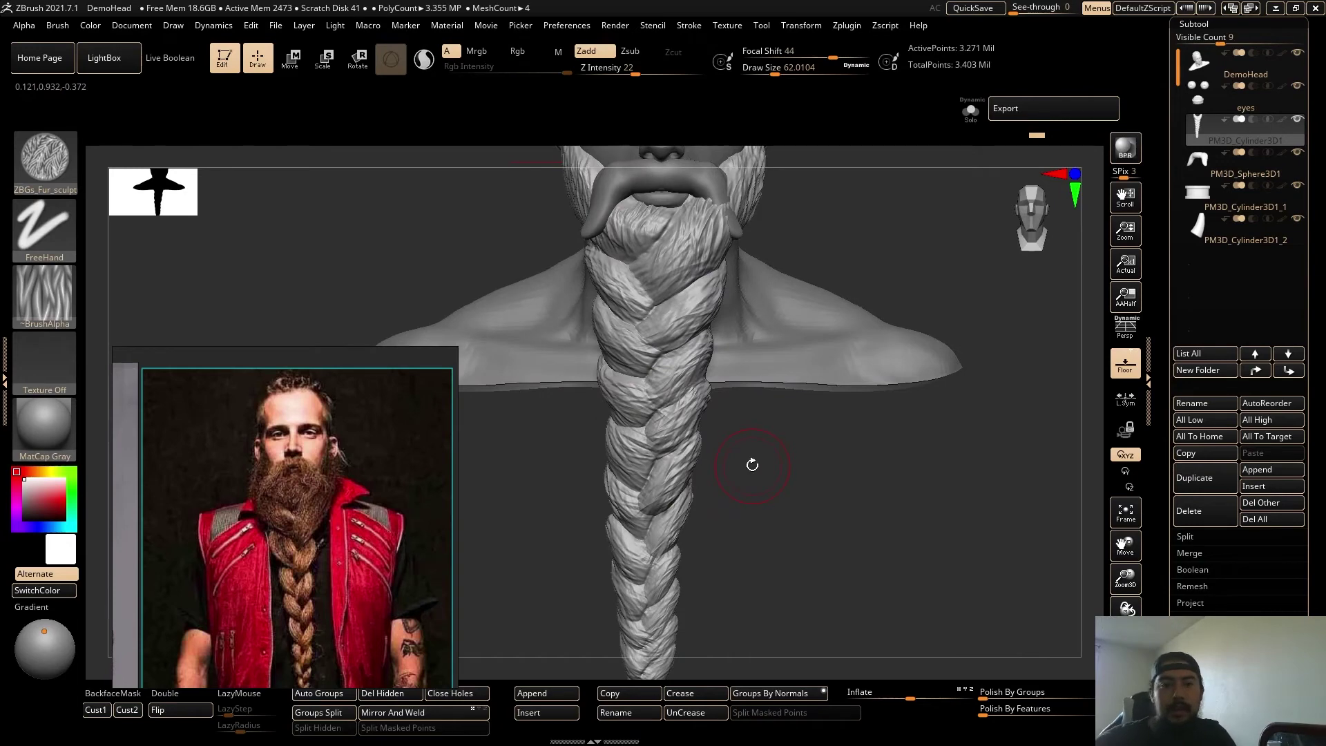
# Switch to the Move brush and select the moustache mesh.
pyautogui.press('b')
pyautogui.press('m')
pyautogui.press('v')
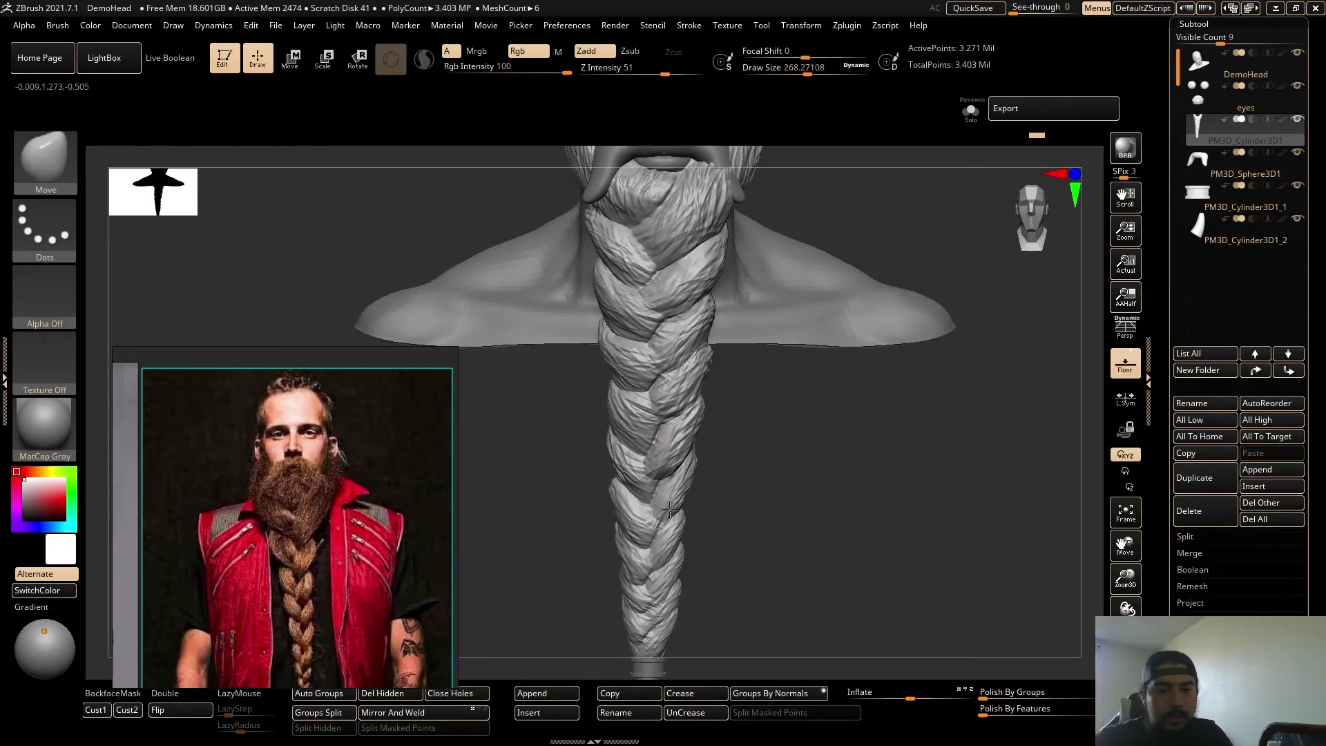
pyautogui.keyDown('ctrl'); pyautogui.moveTo(777, 498); pyautogui.dragTo(766, 477, button='right'); pyautogui.keyUp('ctrl')
pyautogui.keyDown('alt'); pyautogui.moveTo(694, 435); pyautogui.dragTo(715, 629, button='right'); pyautogui.keyUp('alt')
pyautogui.keyDown('alt'); pyautogui.click(718, 352); pyautogui.keyUp('alt')
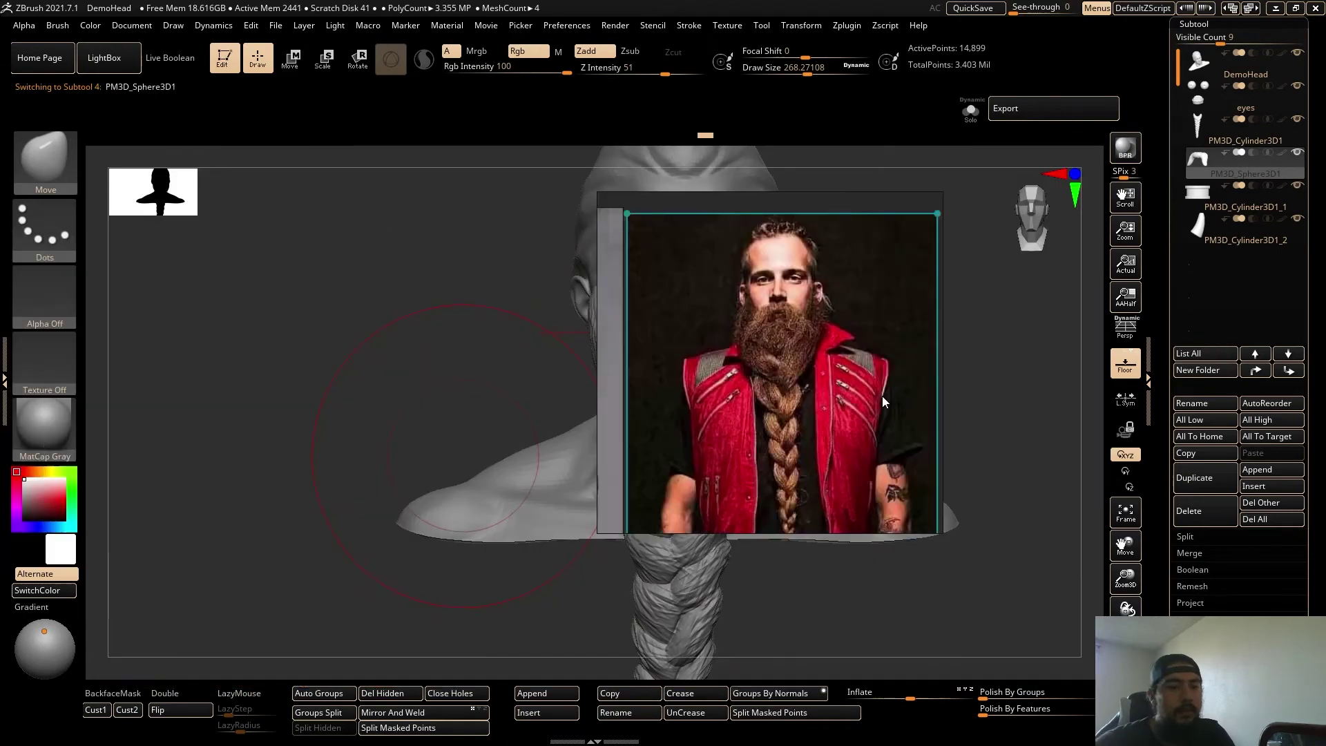
# Reactivate the ZBGs_Fur_sculpting brush and place the reference photo clear of the bust.
pyautogui.press('b')
pyautogui.click(395, 634)
pyautogui.moveTo(1111, 460)
pyautogui.mouseDown(button='right')
pyautogui.moveTo(882, 497)
pyautogui.moveTo(210, 560)
pyautogui.moveTo(188, 586)
pyautogui.mouseUp(button='right')
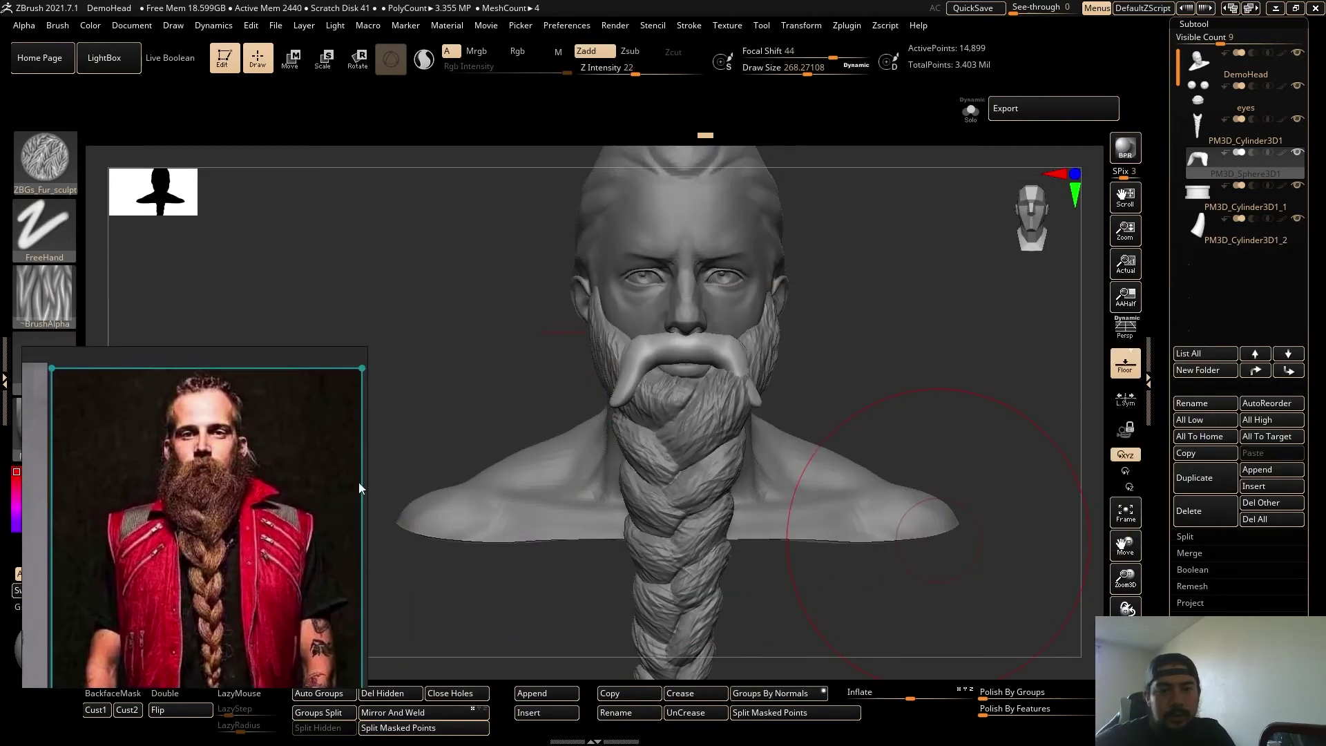
pyautogui.moveTo(122, 474); pyautogui.dragTo(126, 530, button='right')
pyautogui.moveTo(882, 325); pyautogui.dragTo(840, 445, button='right')
# Try fur strokes on the moustache with draw sizes of about 149 and 80, and undo them.
pyautogui.press('s')
pyautogui.moveTo(847, 433); pyautogui.dragTo(832, 438)
pyautogui.moveTo(832, 442)
pyautogui.keyDown('ctrl'); pyautogui.mouseDown(button='right')
pyautogui.moveTo(829, 459)
pyautogui.moveTo(897, 503)
pyautogui.moveTo(940, 482)
pyautogui.mouseUp(button='right'); pyautogui.keyUp('ctrl')
pyautogui.moveTo(939, 482); pyautogui.dragTo(948, 478)
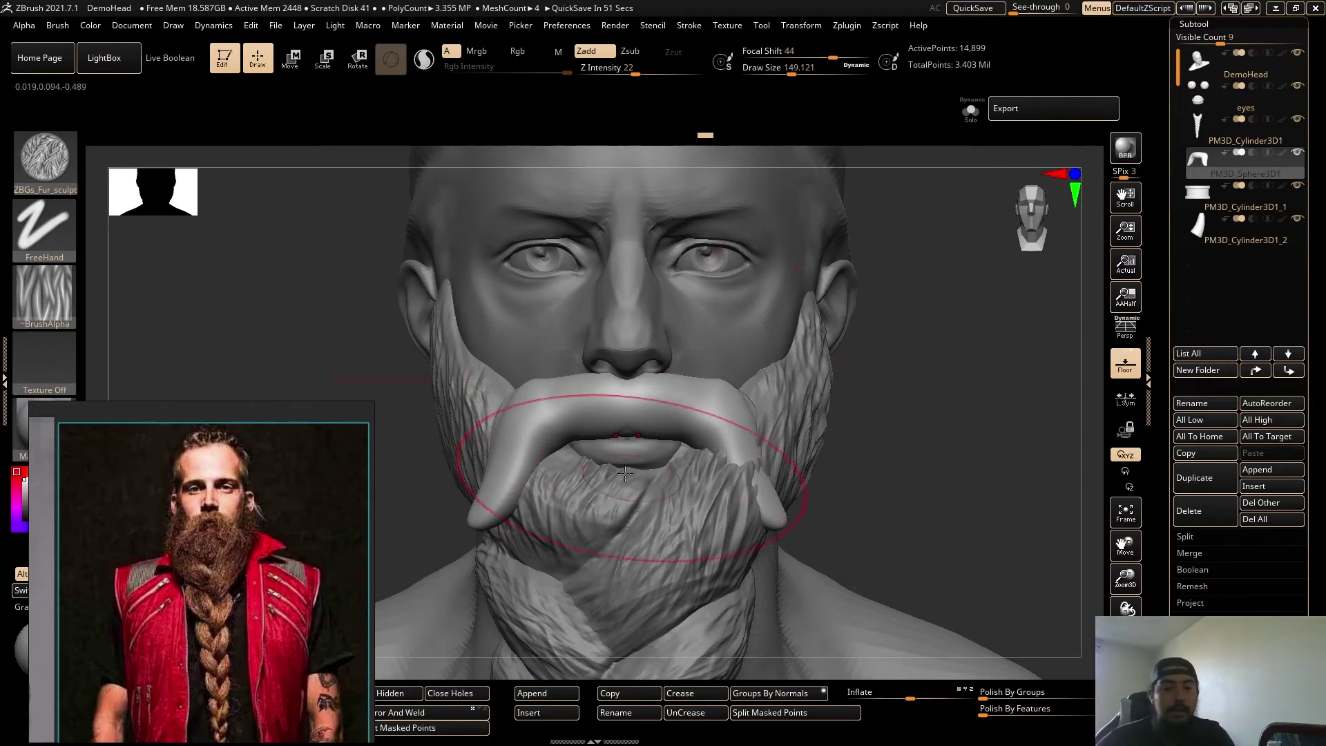
pyautogui.moveTo(625, 473)
pyautogui.mouseDown()
pyautogui.moveTo(565, 433)
pyautogui.moveTo(551, 402)
pyautogui.moveTo(535, 407)
pyautogui.moveTo(542, 421)
pyautogui.mouseUp()
pyautogui.press('s')
pyautogui.hotkey('ctrl', 'z')
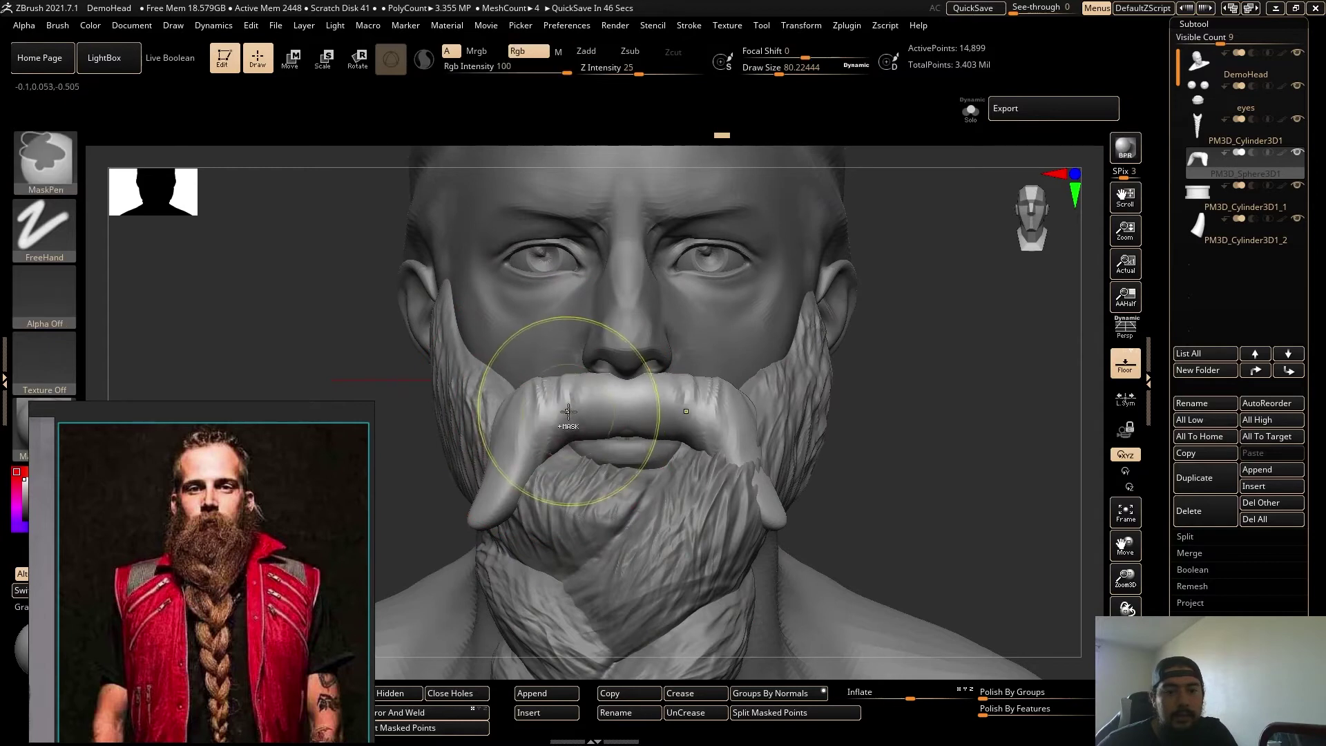
pyautogui.hotkey('ctrl', 'z')
# Subdivide the moustache mesh two levels, try fur strokes across it at a draw size of about 80, and undo the strokes.
pyautogui.moveTo(936, 466); pyautogui.dragTo(926, 467)
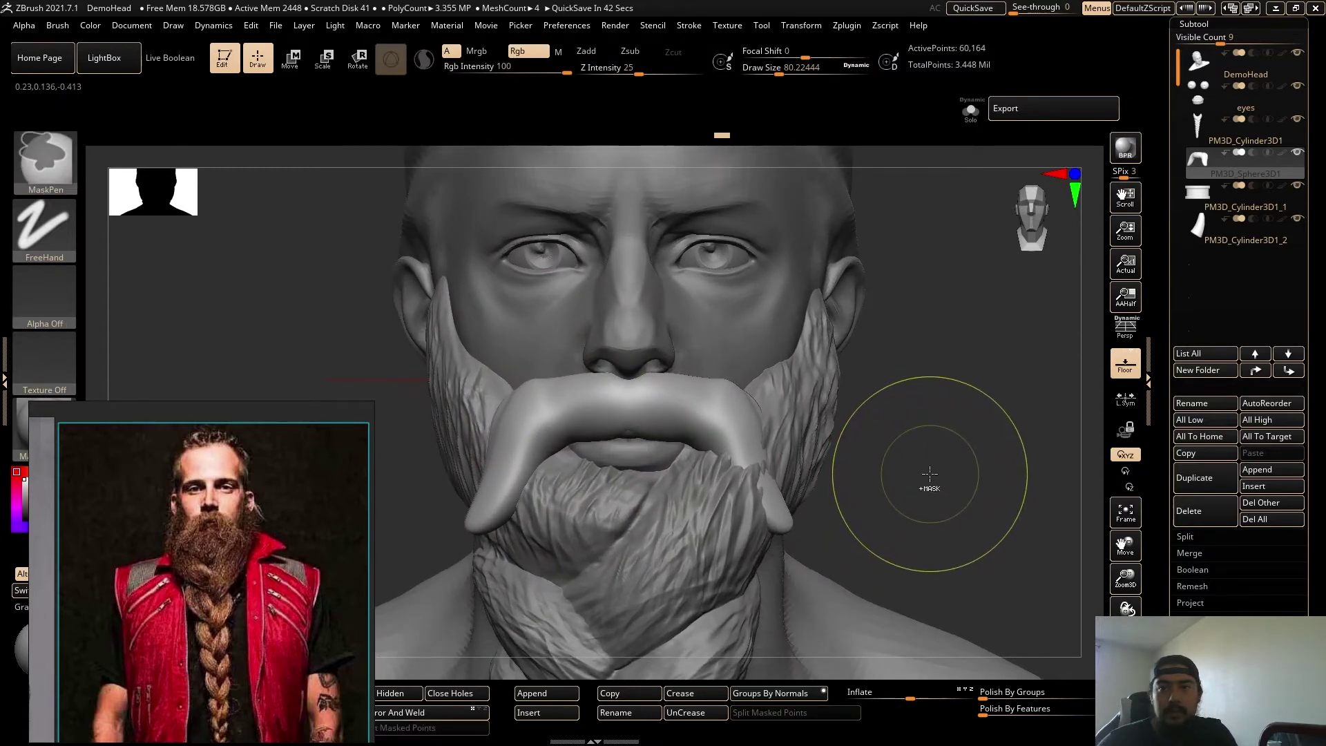
pyautogui.moveTo(629, 391); pyautogui.dragTo(687, 438)
pyautogui.moveTo(698, 387)
pyautogui.mouseDown()
pyautogui.moveTo(783, 562)
pyautogui.moveTo(746, 421)
pyautogui.moveTo(732, 442)
pyautogui.moveTo(760, 472)
pyautogui.mouseUp()
pyautogui.press('f')
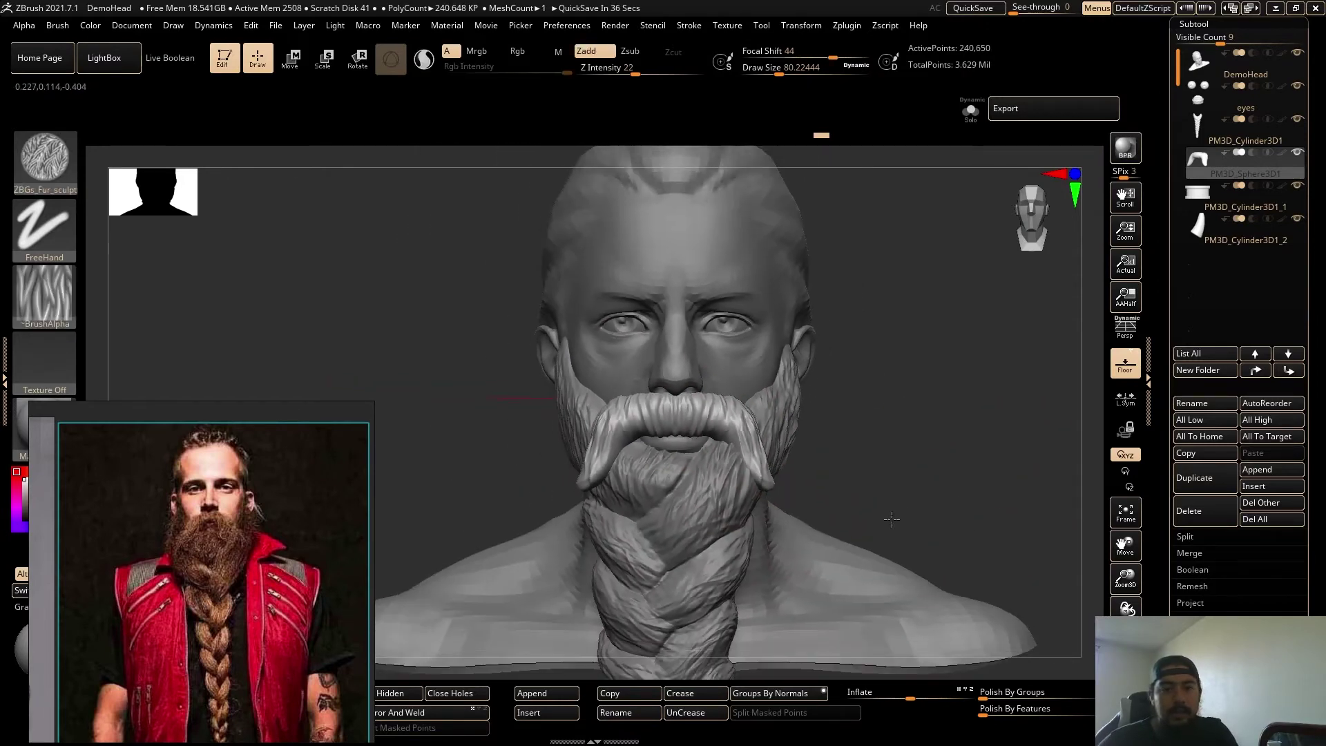
pyautogui.keyDown('alt'); pyautogui.moveTo(938, 456); pyautogui.dragTo(894, 468); pyautogui.keyUp('alt')
pyautogui.hotkey('ctrl', 'z')
pyautogui.hotkey('ctrl', 'z')
pyautogui.hotkey('ctrl', 'z')
pyautogui.hotkey('ctrl', 'z')
pyautogui.hotkey('ctrl', 'z')
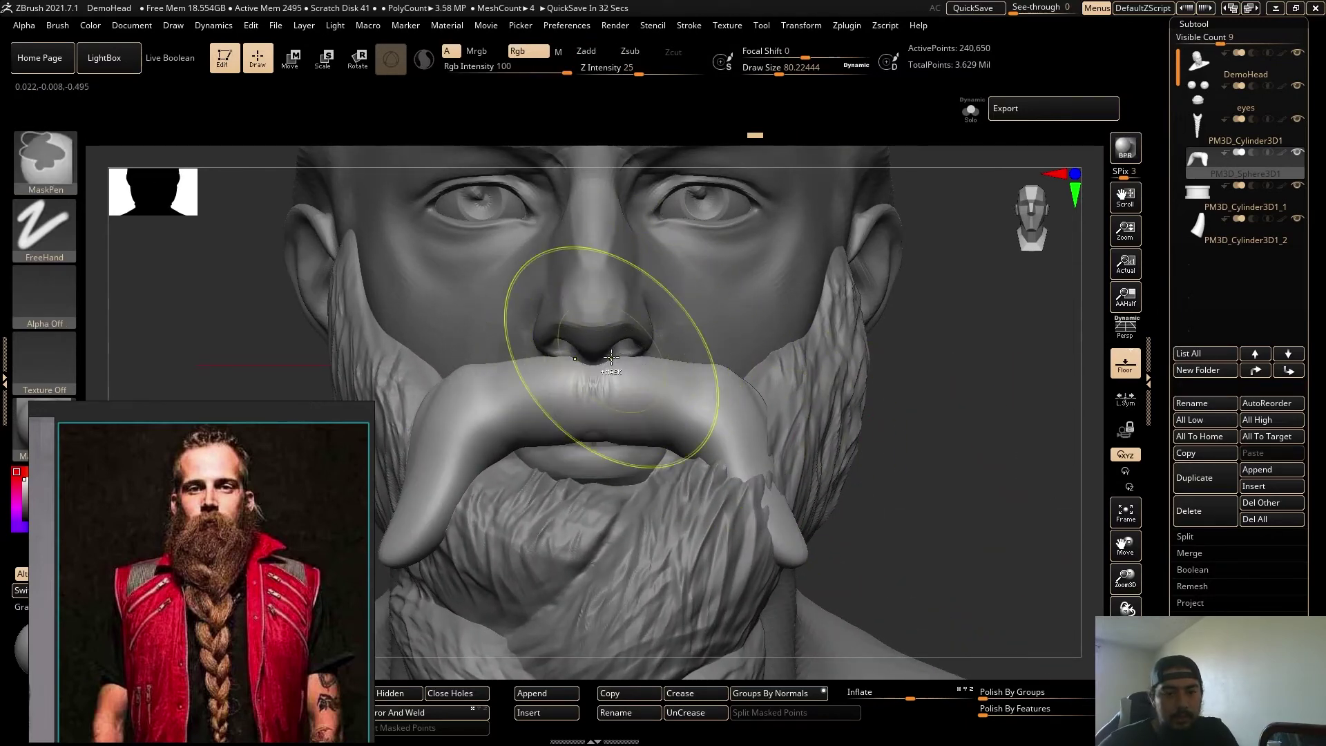
# Sculpt fine fur along the moustache and its drooping ends with the draw size at about 22.
pyautogui.press('s')
pyautogui.moveTo(639, 436); pyautogui.dragTo(679, 433)
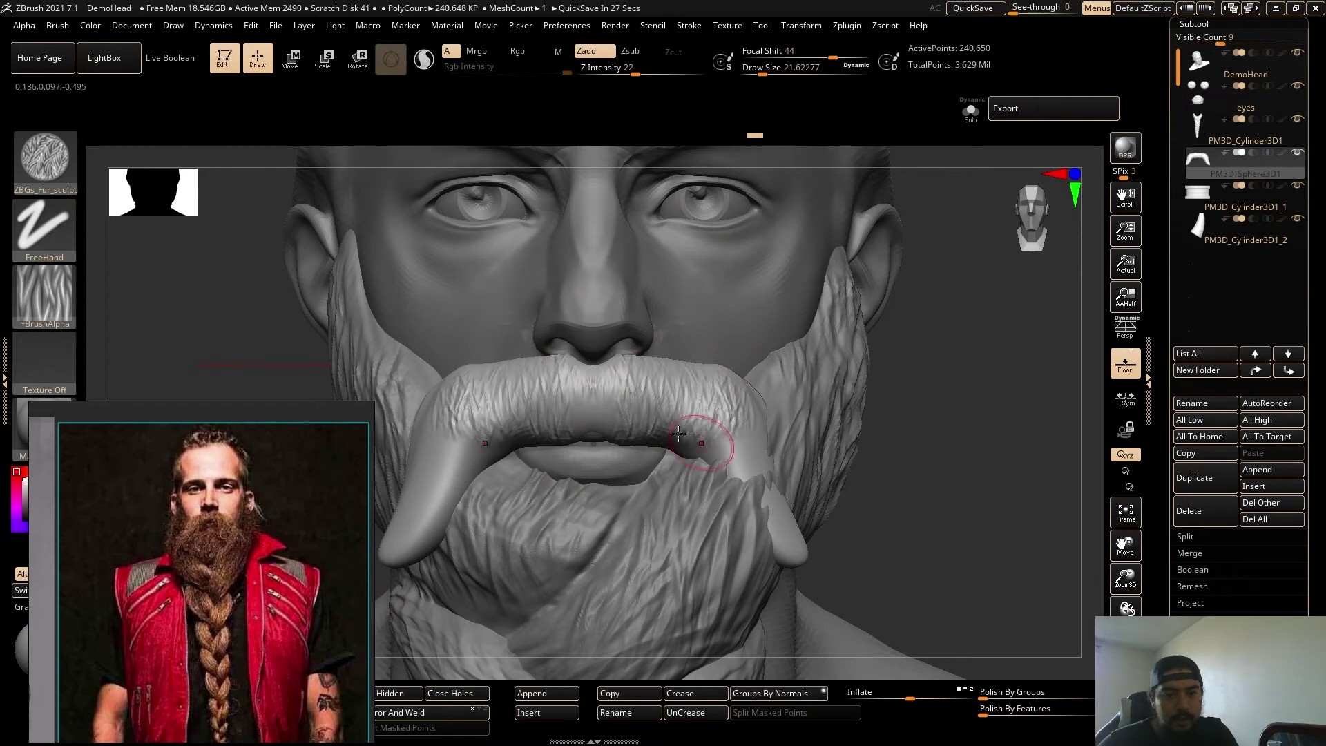
pyautogui.hotkey('ctrl', 'z')
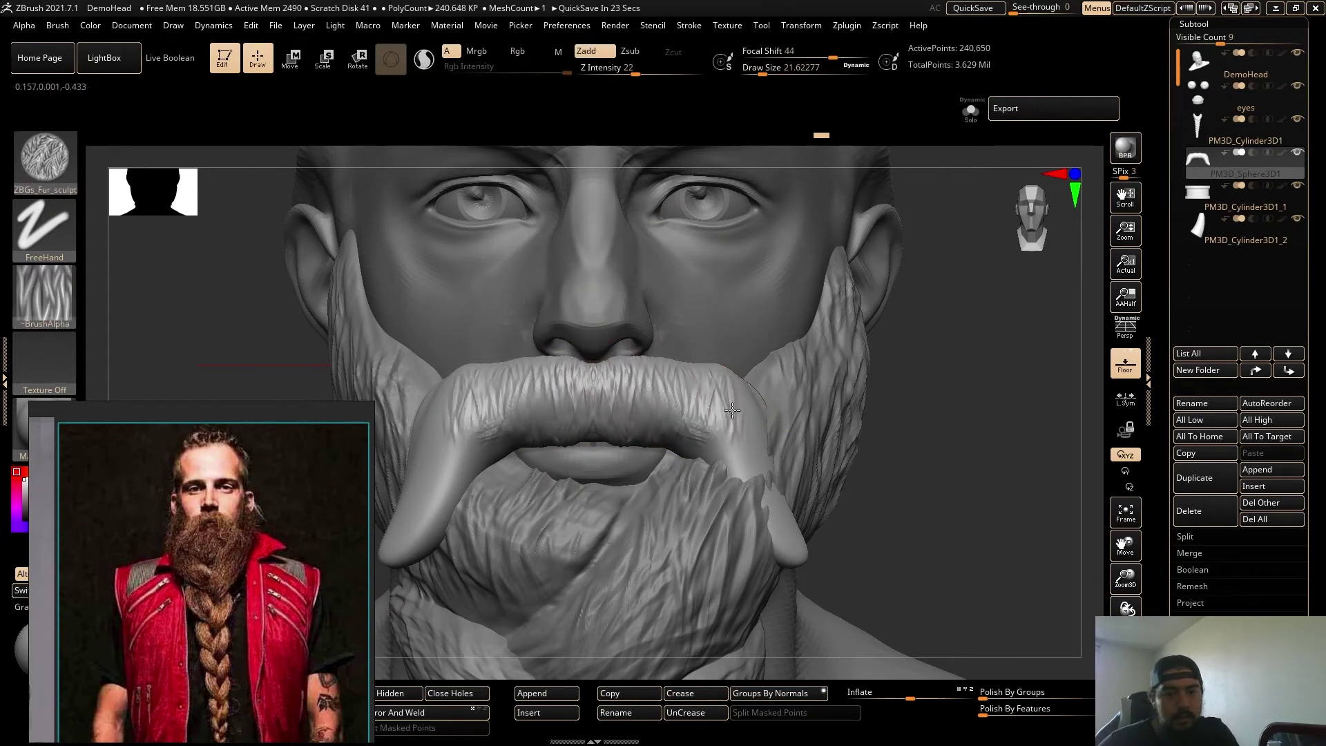
pyautogui.hotkey('ctrl', 'z')
pyautogui.moveTo(698, 406)
pyautogui.mouseDown()
pyautogui.moveTo(708, 449)
pyautogui.moveTo(763, 470)
pyautogui.moveTo(789, 514)
pyautogui.moveTo(745, 497)
pyautogui.mouseUp()
# Select the loose hair end below the braid's band and subdivide it for fine hair detail.
pyautogui.keyDown('alt'); pyautogui.moveTo(924, 493); pyautogui.dragTo(864, 442); pyautogui.keyUp('alt')
pyautogui.keyDown('alt'); pyautogui.click(643, 429); pyautogui.keyUp('alt')
pyautogui.keyDown('alt'); pyautogui.moveTo(897, 594); pyautogui.dragTo(852, 230); pyautogui.keyUp('alt')
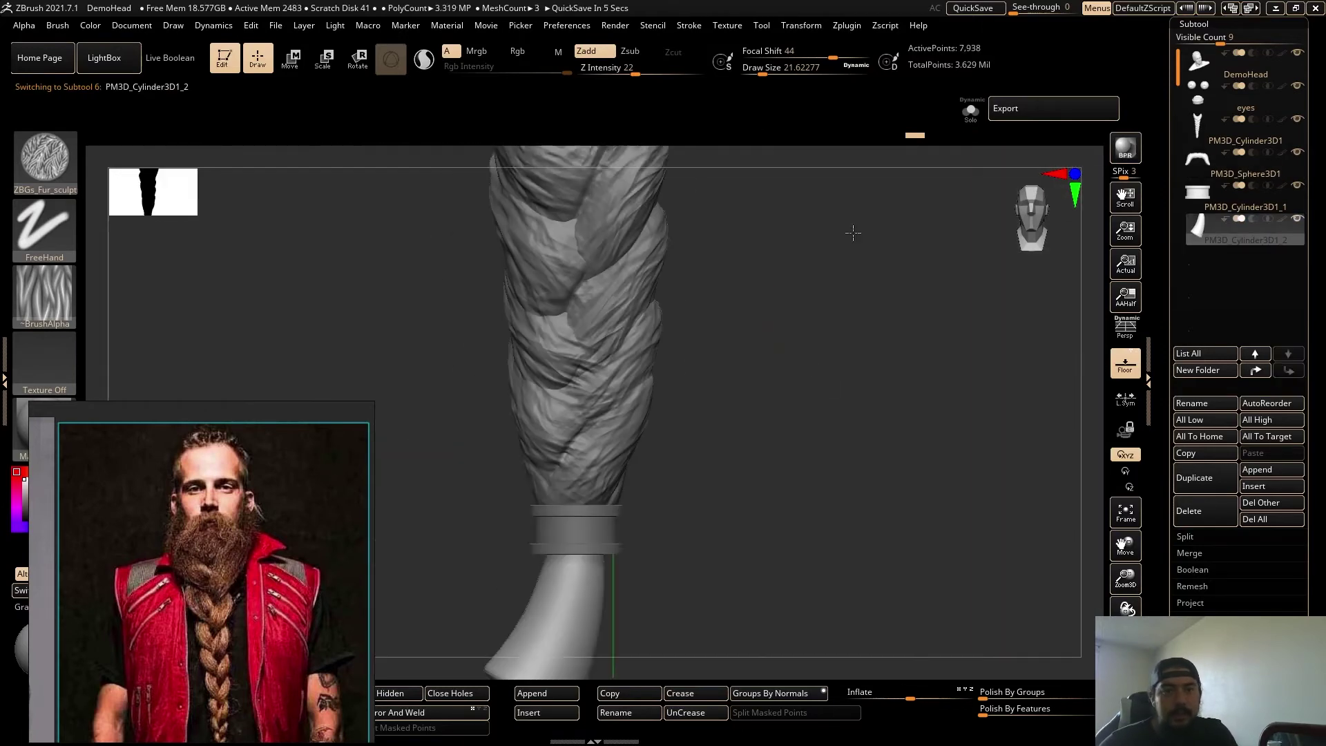
pyautogui.keyDown('alt'); pyautogui.moveTo(760, 525); pyautogui.dragTo(794, 366); pyautogui.keyUp('alt')
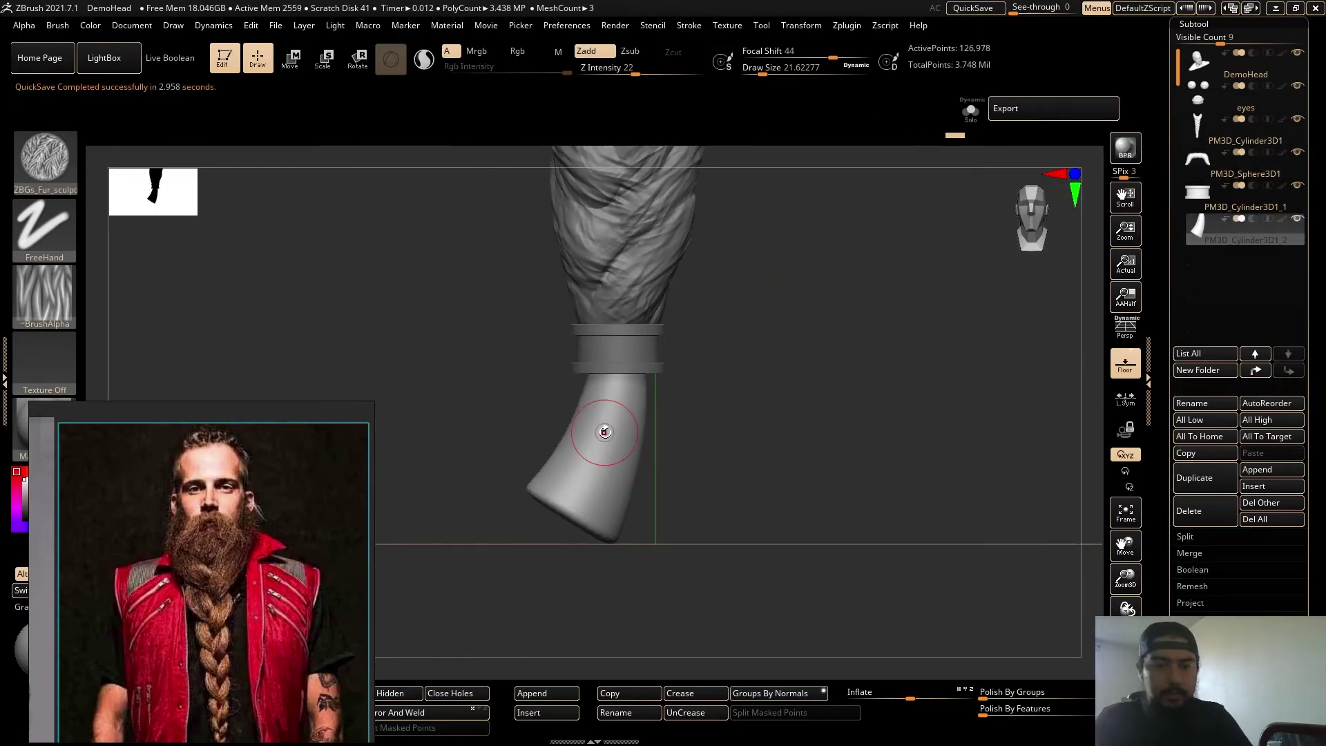
# Sculpt fur strokes down the loose hair end with draw sizes of about 74 and 31.
pyautogui.moveTo(588, 464)
pyautogui.mouseDown()
pyautogui.moveTo(563, 524)
pyautogui.moveTo(622, 536)
pyautogui.mouseUp()
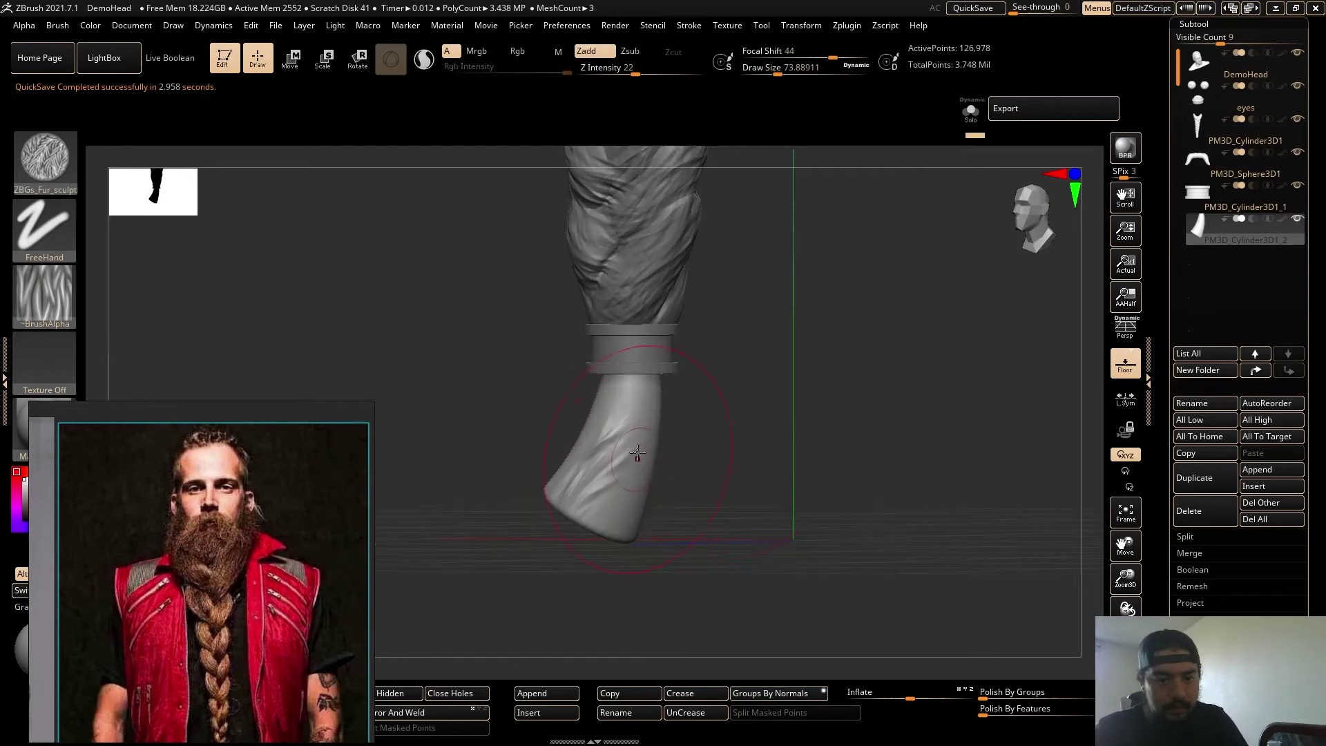
pyautogui.moveTo(636, 459)
pyautogui.mouseDown()
pyautogui.moveTo(612, 536)
pyautogui.moveTo(746, 509)
pyautogui.moveTo(769, 450)
pyautogui.moveTo(805, 415)
pyautogui.mouseUp()
pyautogui.moveTo(803, 352)
pyautogui.mouseDown()
pyautogui.moveTo(870, 337)
pyautogui.moveTo(733, 319)
pyautogui.moveTo(815, 388)
pyautogui.moveTo(779, 317)
pyautogui.moveTo(866, 272)
pyautogui.moveTo(778, 268)
pyautogui.moveTo(828, 263)
pyautogui.moveTo(792, 251)
pyautogui.moveTo(893, 204)
pyautogui.moveTo(615, 237)
pyautogui.mouseUp()
pyautogui.moveTo(684, 446); pyautogui.dragTo(834, 448)
# Switch to the SnakeHook brush and set its Z intensity to 50 and its draw size to about 9.
pyautogui.press('b')
pyautogui.press('s')
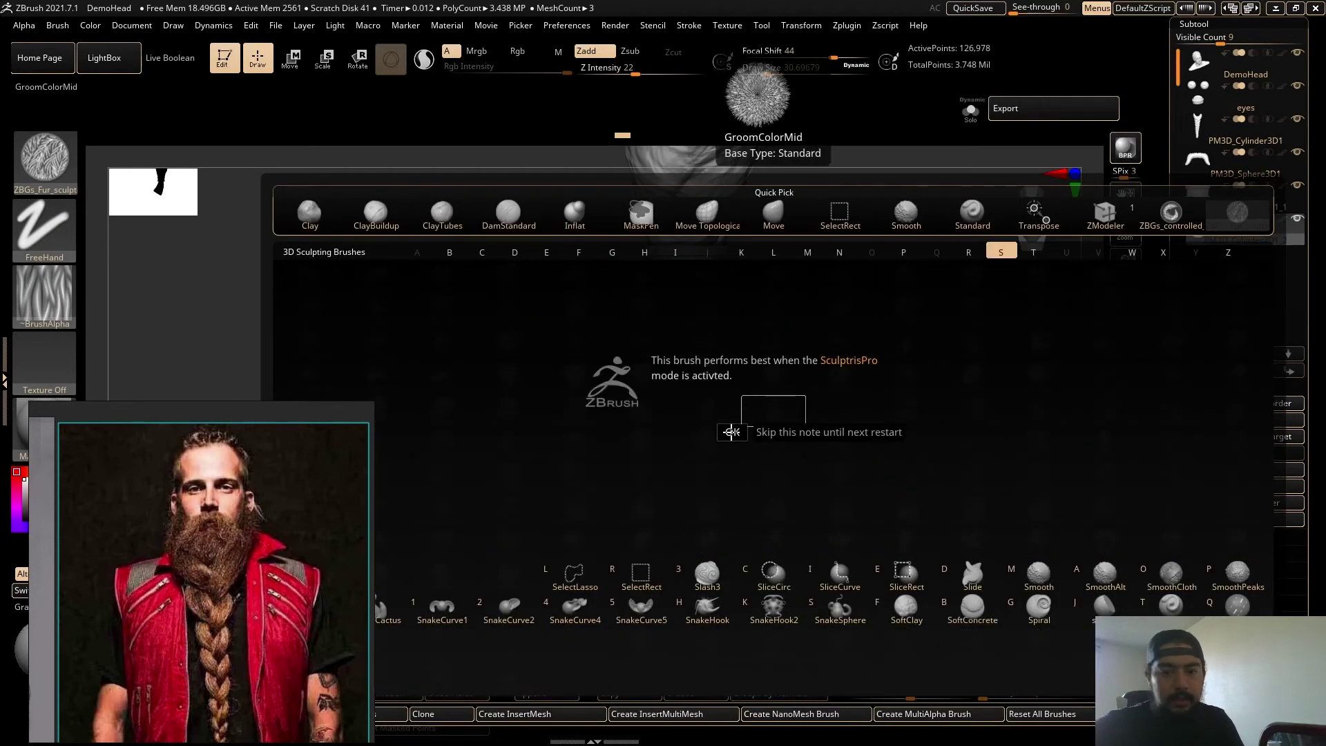
pyautogui.click(737, 425)
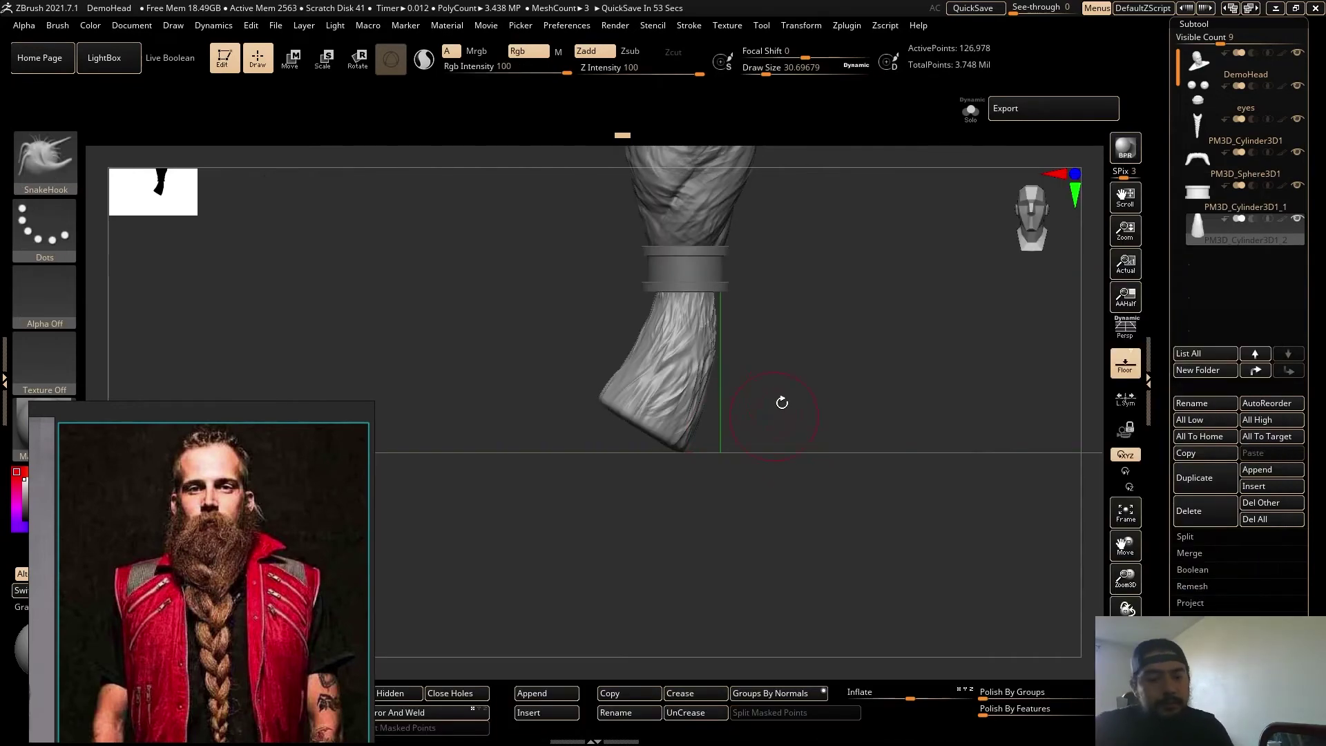
pyautogui.moveTo(771, 392)
pyautogui.keyDown('alt'); pyautogui.mouseDown()
pyautogui.moveTo(775, 405)
pyautogui.moveTo(763, 390)
pyautogui.mouseUp(); pyautogui.keyUp('alt')
pyautogui.press('s')
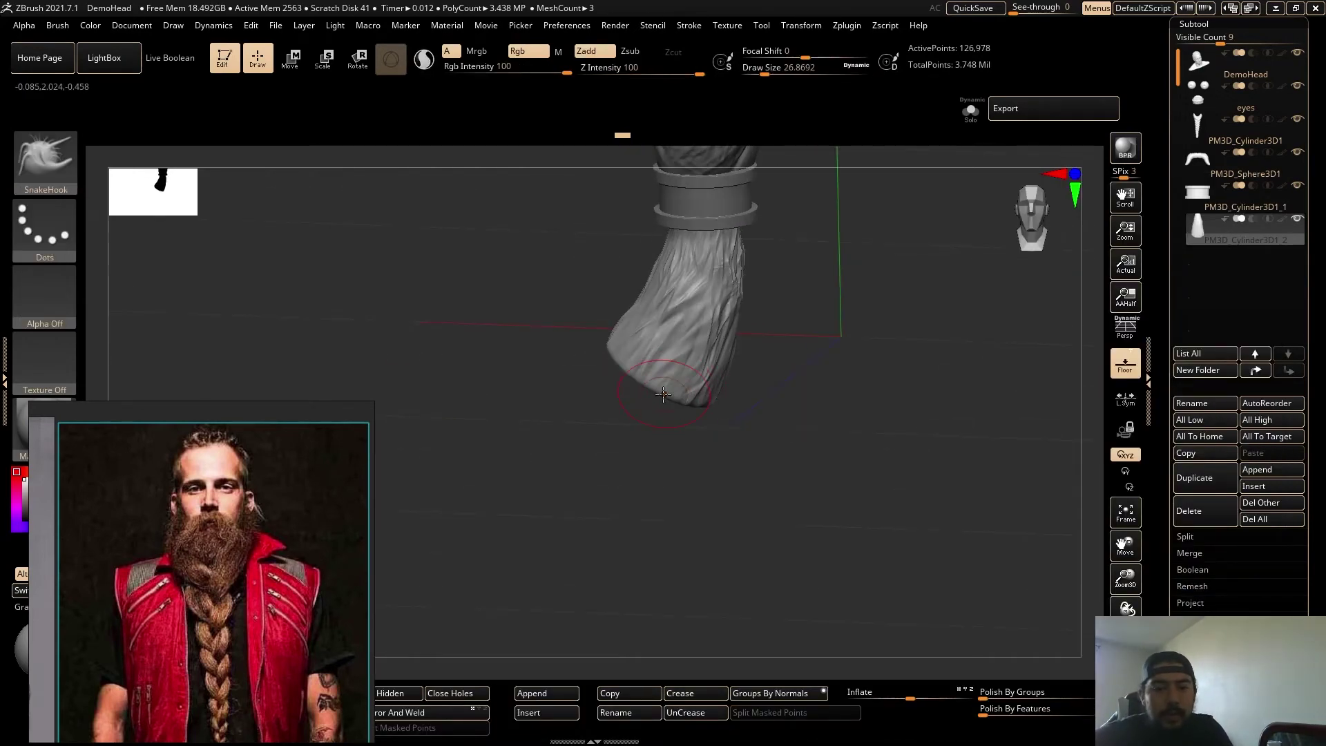
pyautogui.press('s')
pyautogui.moveTo(646, 380); pyautogui.dragTo(639, 380)
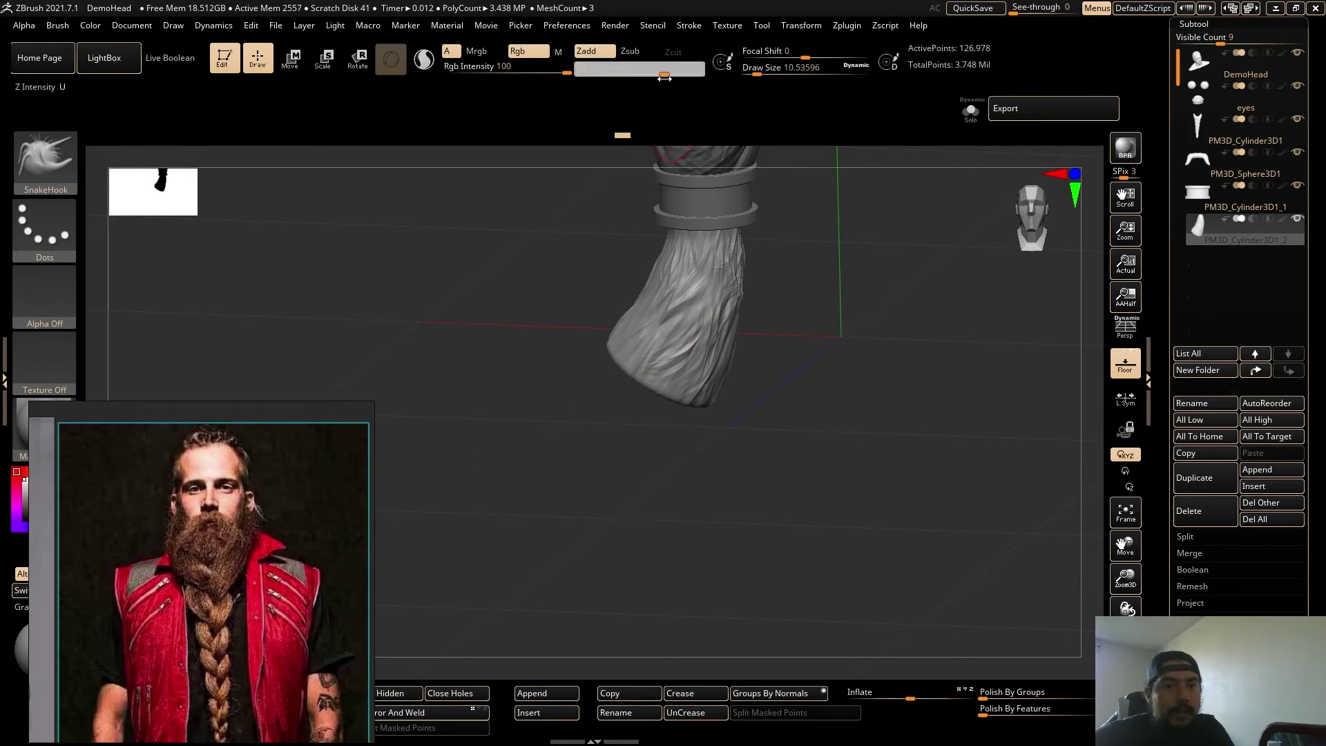
pyautogui.press('s')
pyautogui.moveTo(625, 376); pyautogui.dragTo(653, 373)
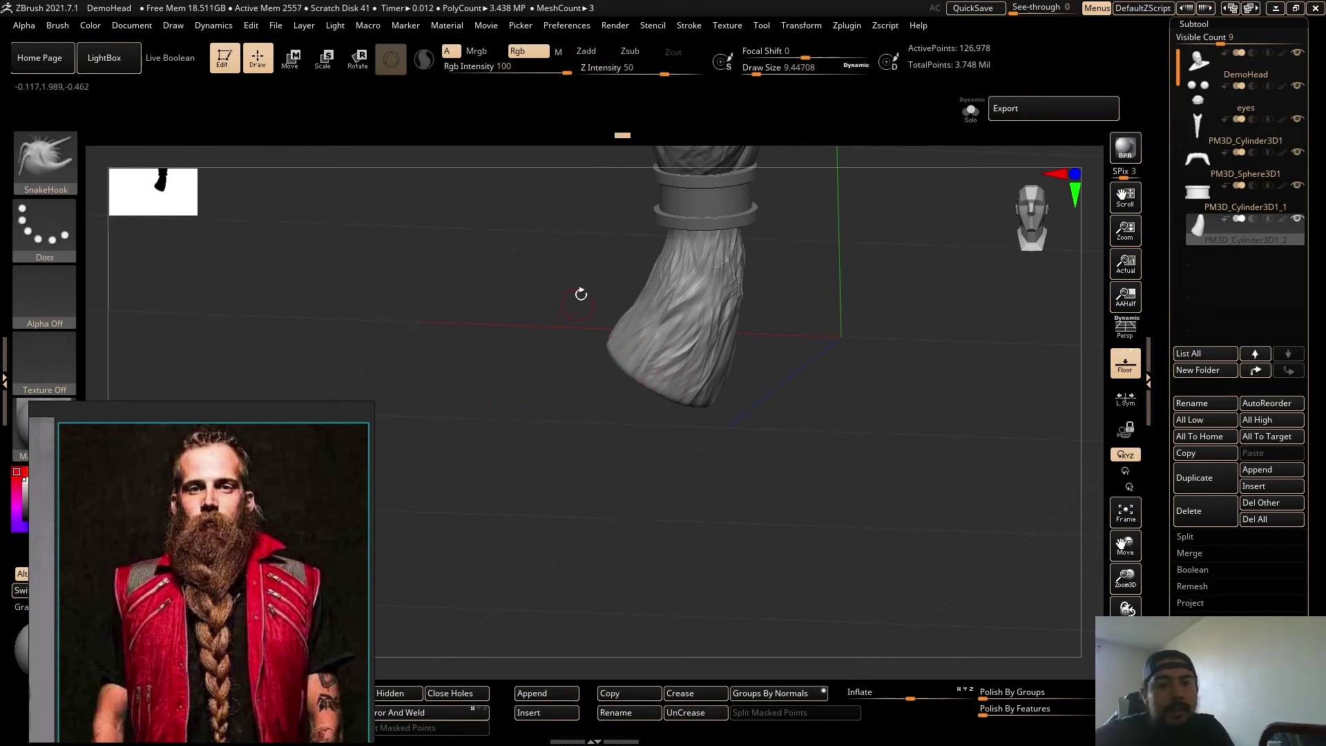
# Pull uneven tips out of the loose hair end's lower rim with SnakeHook at draw size about 13, and smooth its underside.
pyautogui.moveTo(642, 419)
pyautogui.mouseDown()
pyautogui.moveTo(496, 493)
pyautogui.moveTo(649, 518)
pyautogui.moveTo(685, 414)
pyautogui.mouseUp()
pyautogui.press('s')
pyautogui.moveTo(725, 463)
pyautogui.mouseDown()
pyautogui.moveTo(780, 461)
pyautogui.moveTo(725, 449)
pyautogui.mouseUp()
pyautogui.press('s')
pyautogui.moveTo(691, 429); pyautogui.dragTo(678, 429)
pyautogui.moveTo(583, 388)
pyautogui.mouseDown()
pyautogui.moveTo(553, 483)
pyautogui.moveTo(591, 488)
pyautogui.moveTo(602, 412)
pyautogui.moveTo(609, 423)
pyautogui.moveTo(705, 414)
pyautogui.moveTo(663, 450)
pyautogui.moveTo(520, 462)
pyautogui.moveTo(594, 414)
pyautogui.moveTo(609, 417)
pyautogui.moveTo(604, 450)
pyautogui.moveTo(444, 509)
pyautogui.moveTo(767, 497)
pyautogui.moveTo(532, 533)
pyautogui.moveTo(527, 449)
pyautogui.mouseUp()
pyautogui.press('s')
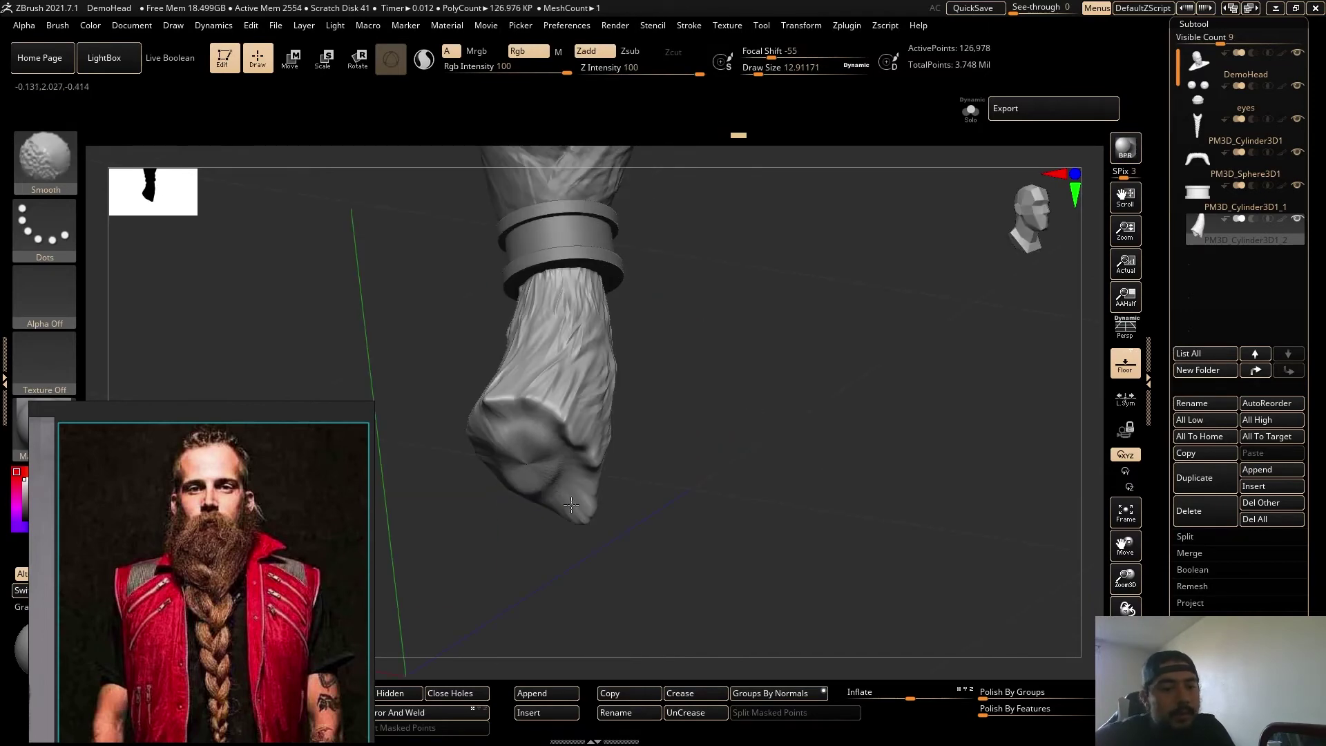
pyautogui.moveTo(684, 469)
pyautogui.mouseDown()
pyautogui.moveTo(645, 503)
pyautogui.moveTo(548, 460)
pyautogui.moveTo(618, 485)
pyautogui.moveTo(684, 469)
pyautogui.mouseUp()
pyautogui.keyDown('shift'); pyautogui.moveTo(537, 454); pyautogui.dragTo(516, 476); pyautogui.keyUp('shift')
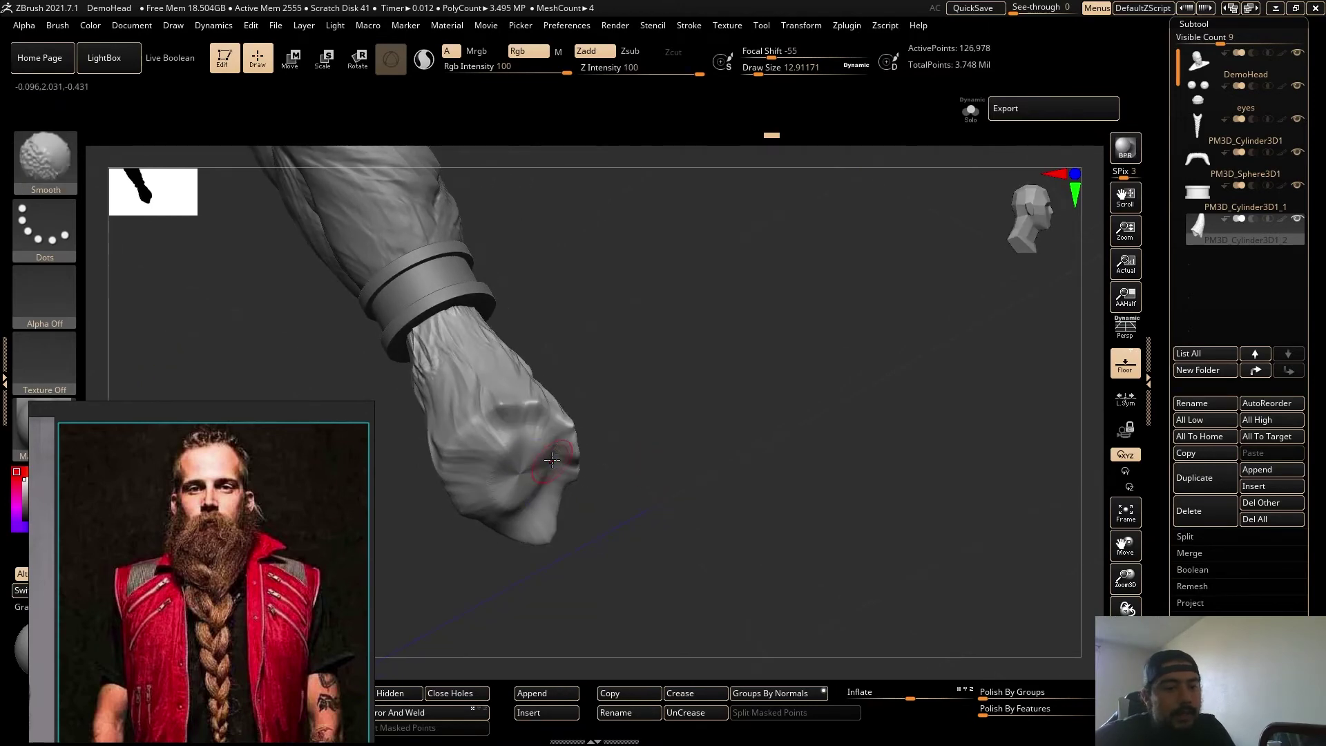
pyautogui.moveTo(787, 497)
pyautogui.mouseDown()
pyautogui.moveTo(698, 532)
pyautogui.moveTo(818, 491)
pyautogui.mouseUp()
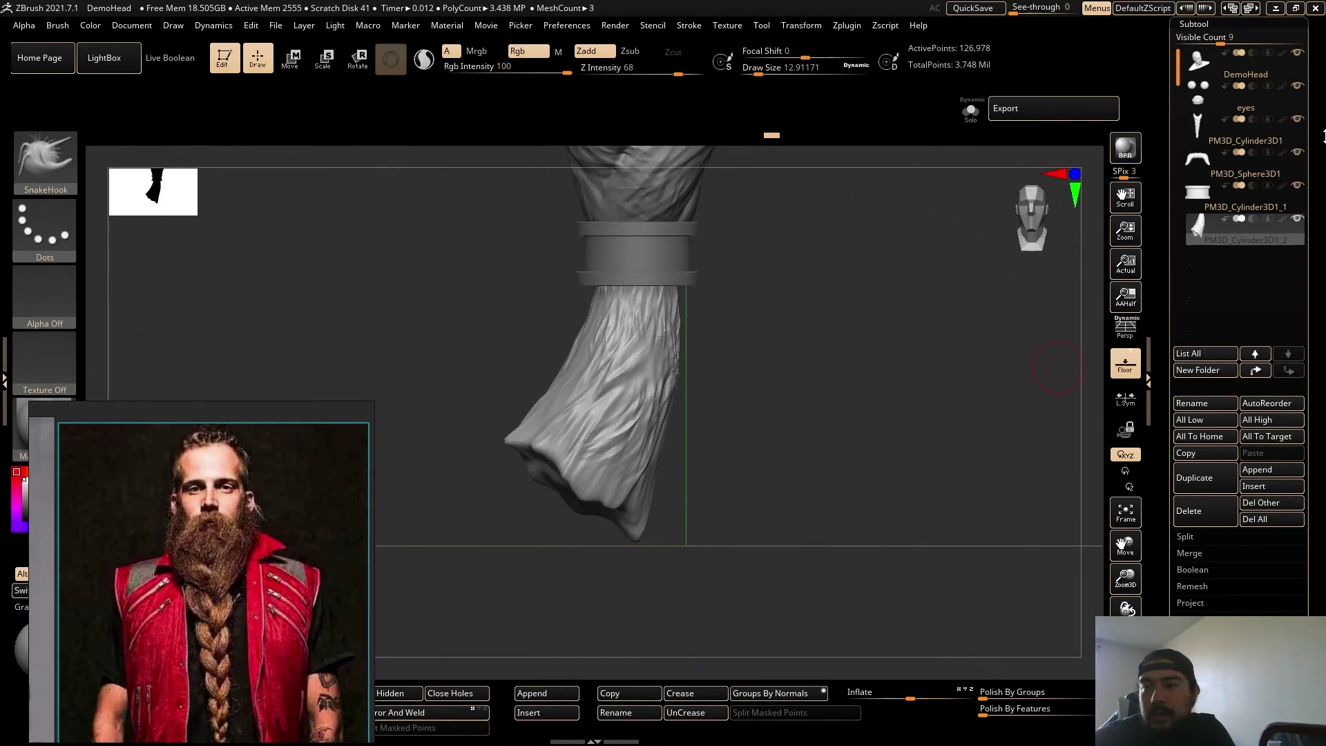
# Delete the lower subdivision levels of the loose hair end.
pyautogui.moveTo(1322, 144); pyautogui.dragTo(1321, 356)
pyautogui.click(1205, 238)
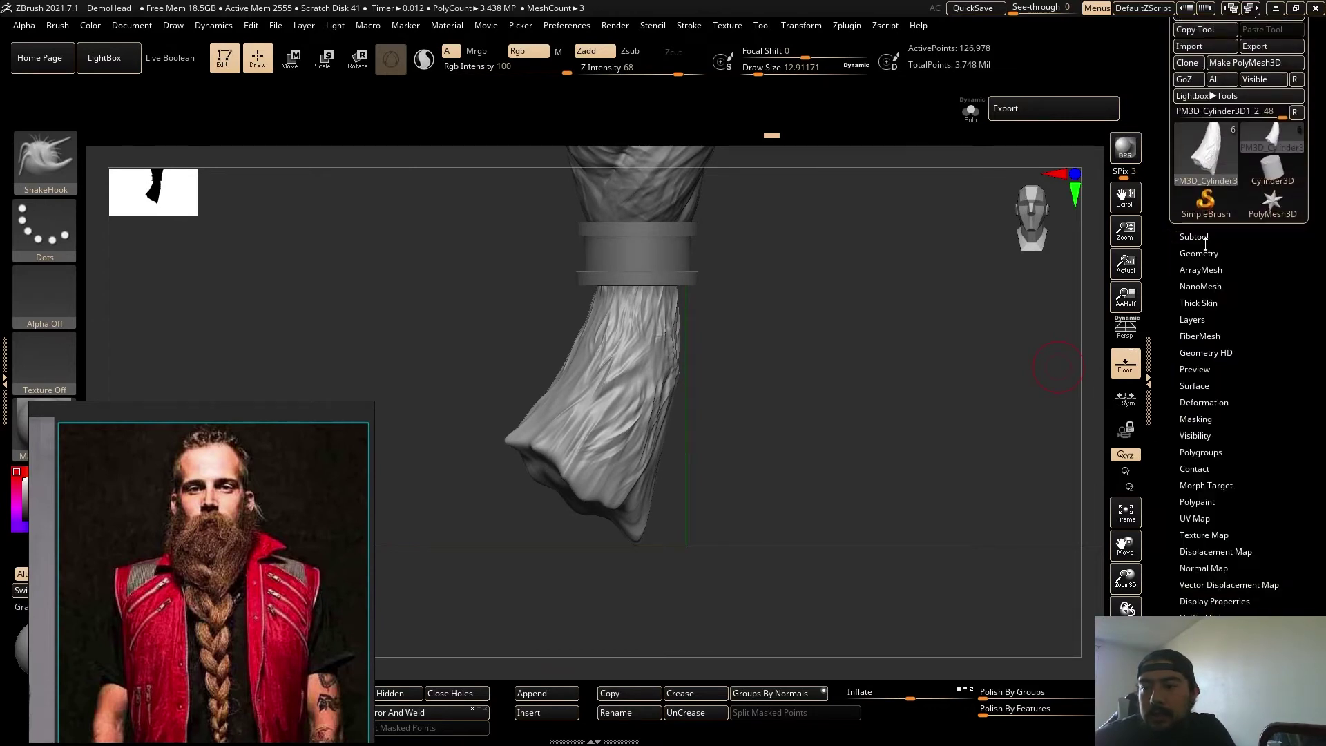
pyautogui.click(1208, 255)
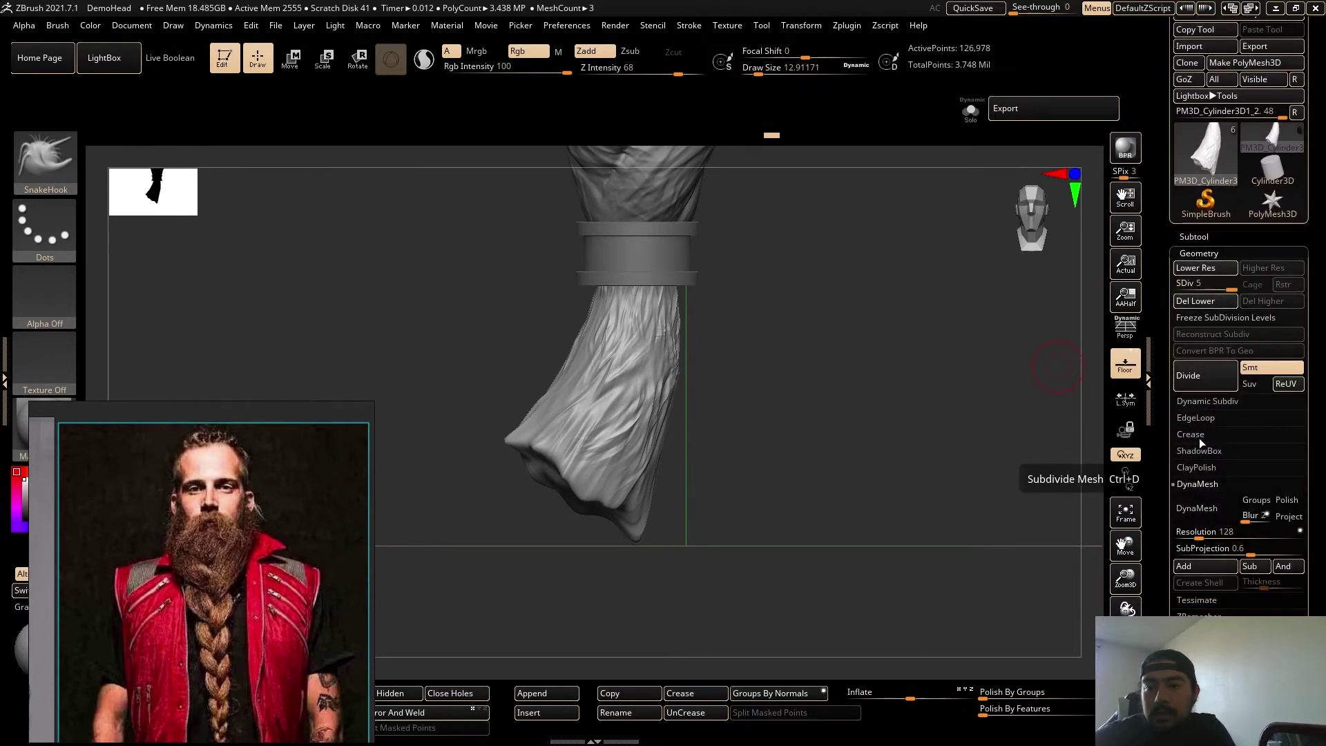
pyautogui.click(1205, 302)
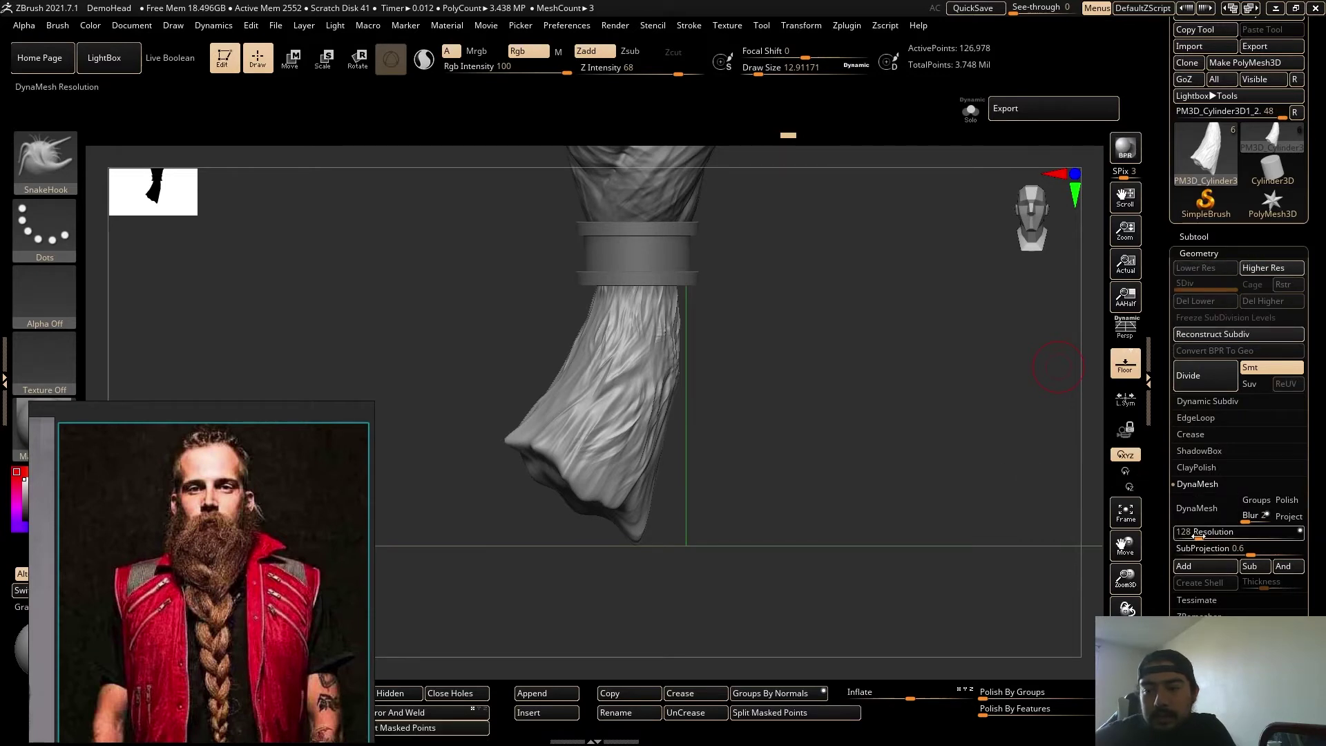
# Try remeshing the loose hair end with DynaMesh at resolutions of 128 and 616.
pyautogui.click(1195, 508)
pyautogui.hotkey('ctrl', 'z')
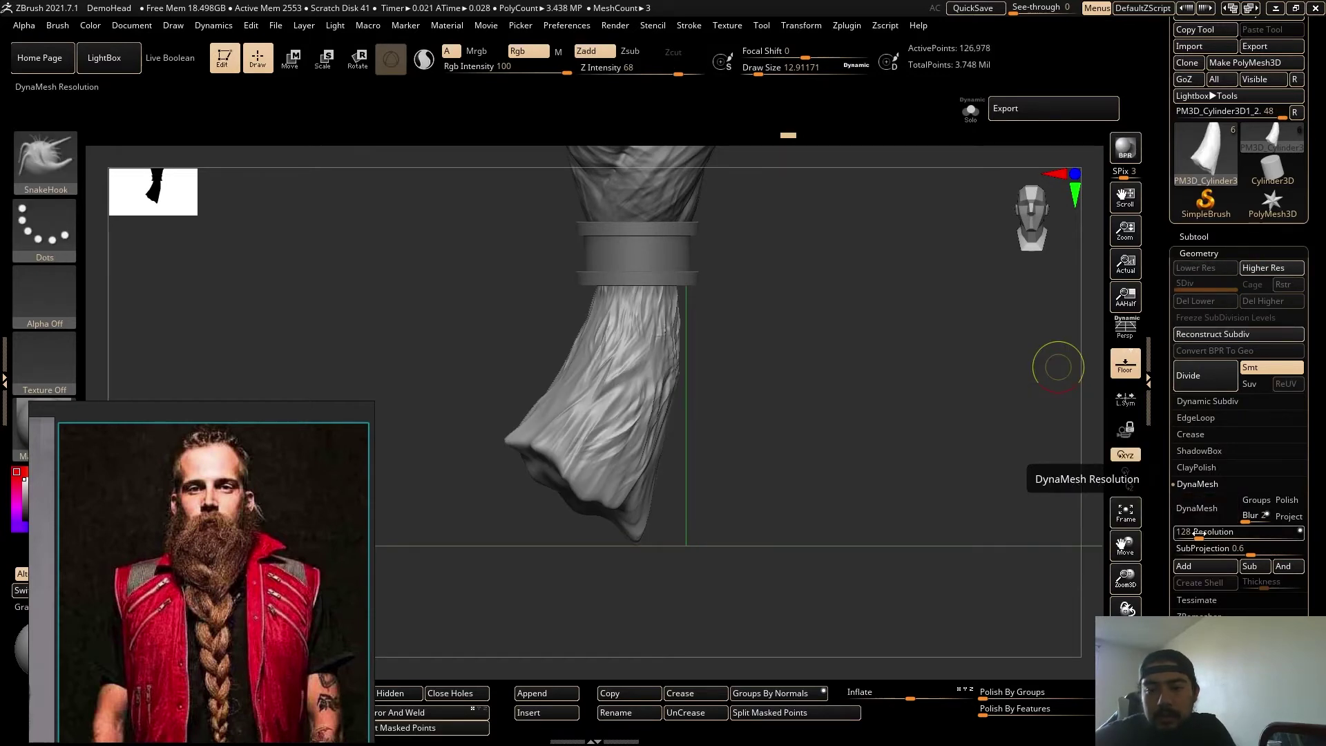
pyautogui.moveTo(1199, 536); pyautogui.dragTo(1224, 536)
pyautogui.click(1197, 508)
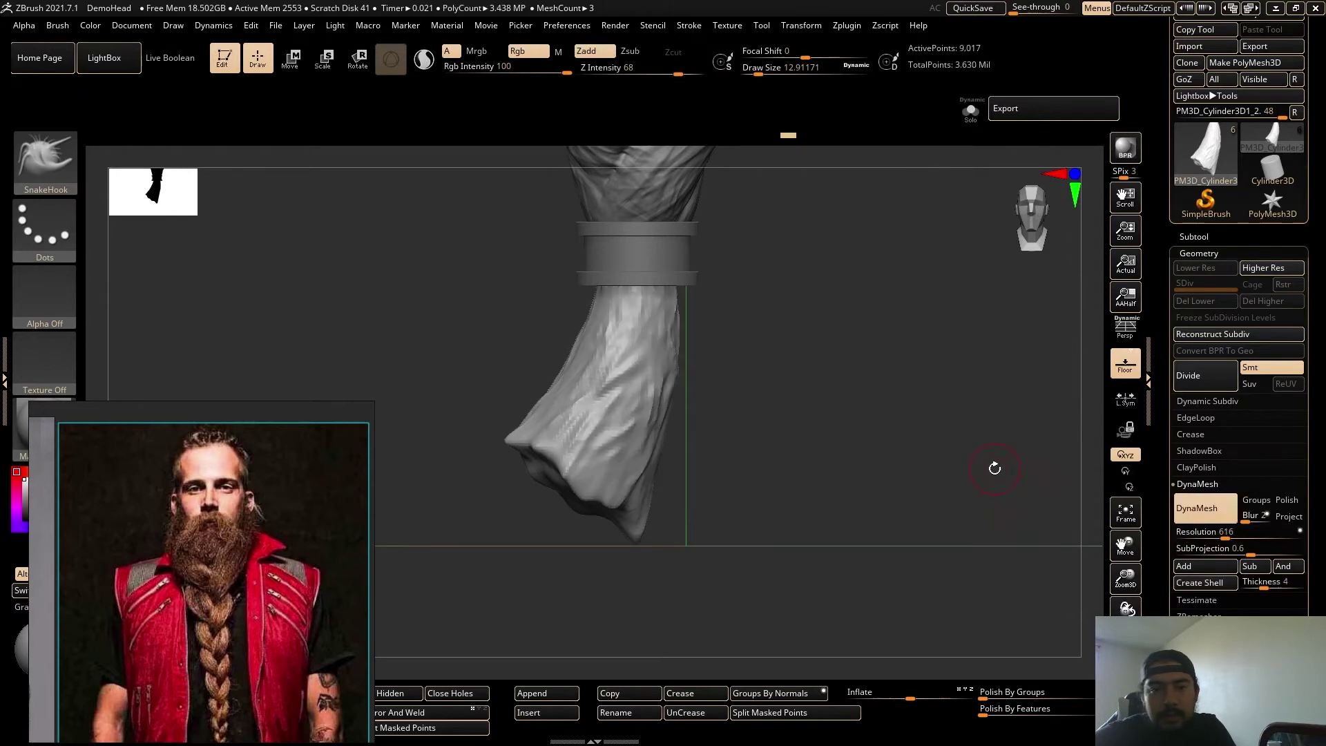
pyautogui.hotkey('ctrl', 'z')
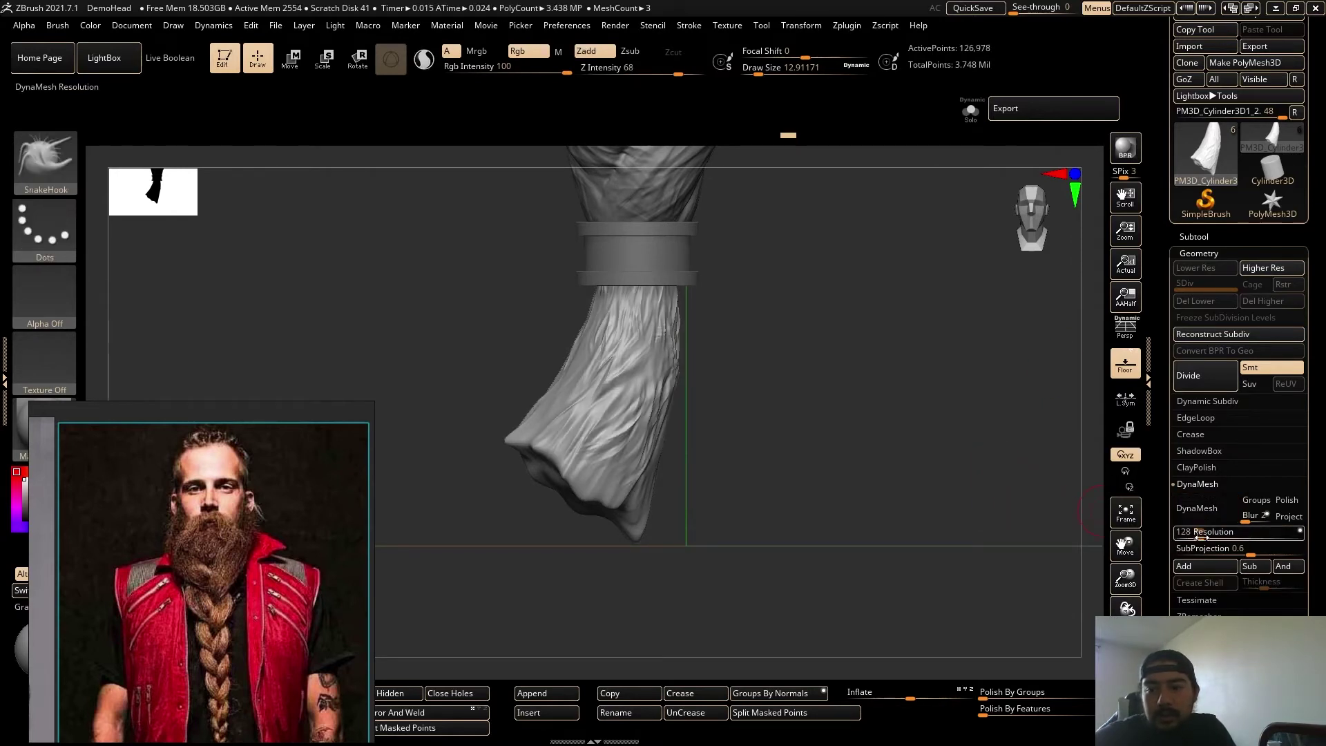
# Set the DynaMesh resolution to 480 and remesh the loose hair end.
pyautogui.click(1223, 538)
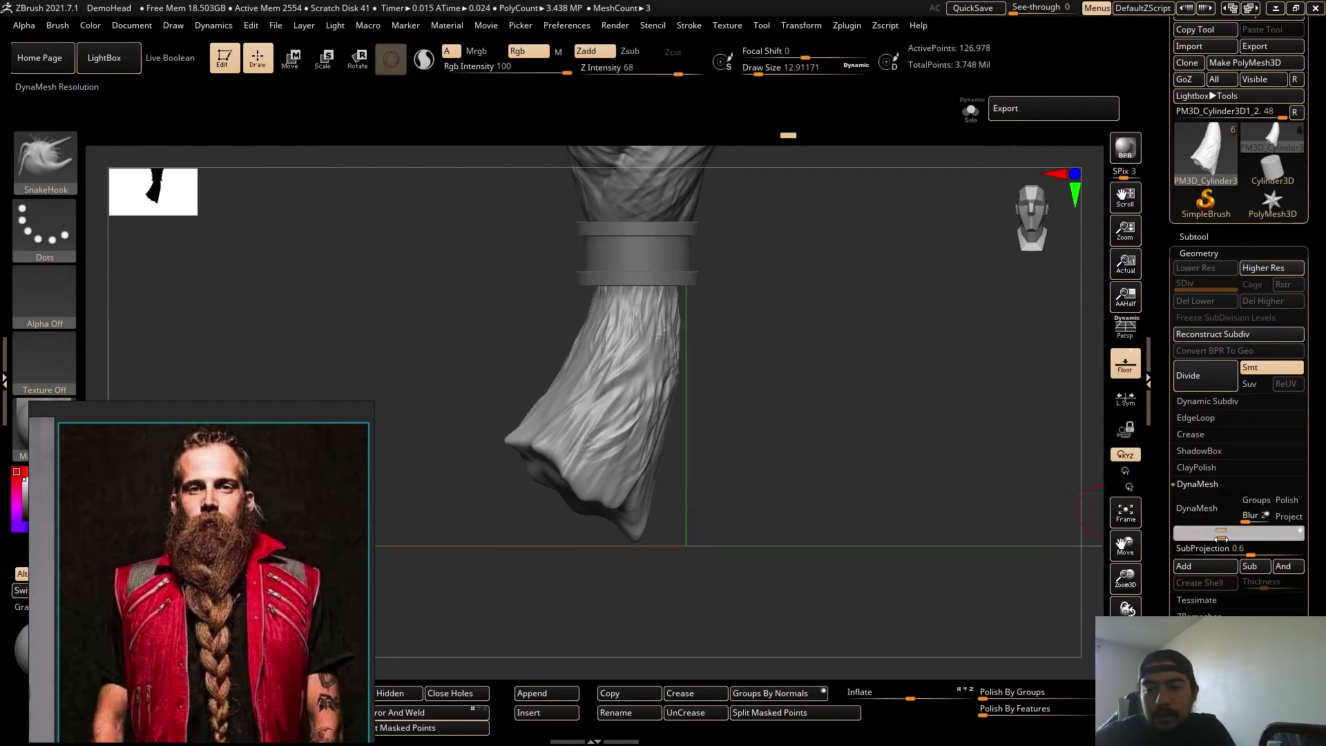
pyautogui.write('480')
pyautogui.press('Return')
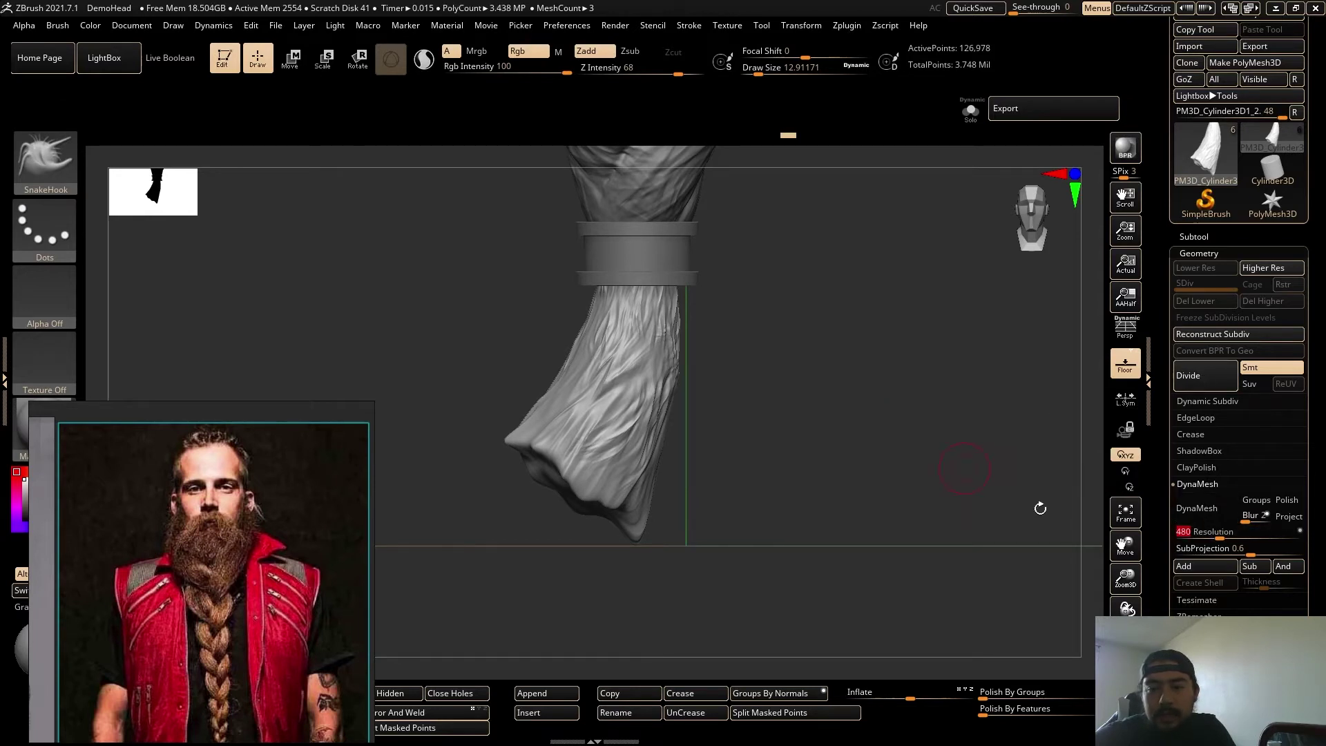
pyautogui.click(1198, 510)
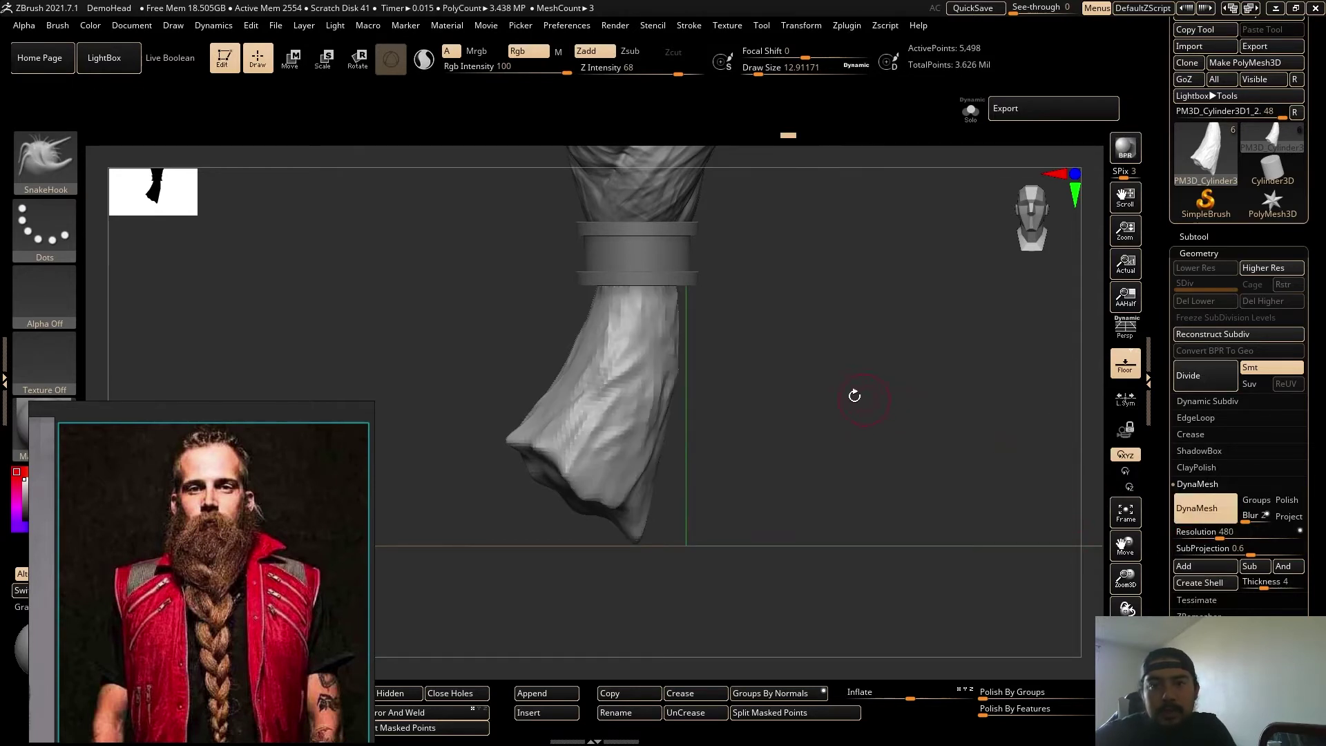
# Switch to the fur sculpting brush with a draw size of about 29 and try fur strokes on the remeshed hair end.
pyautogui.moveTo(854, 395)
pyautogui.mouseDown()
pyautogui.moveTo(829, 399)
pyautogui.moveTo(813, 373)
pyautogui.moveTo(601, 520)
pyautogui.mouseUp()
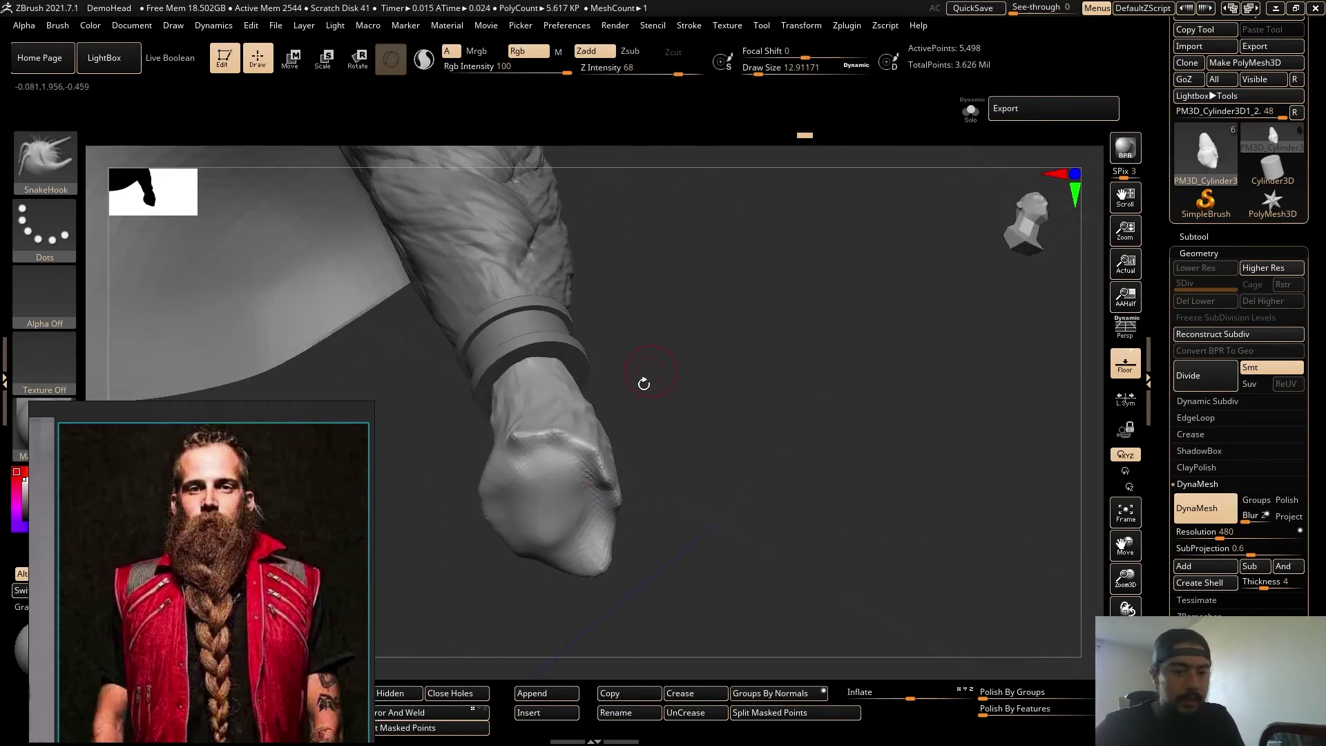
pyautogui.moveTo(643, 383); pyautogui.dragTo(613, 343)
pyautogui.moveTo(798, 364); pyautogui.dragTo(773, 413)
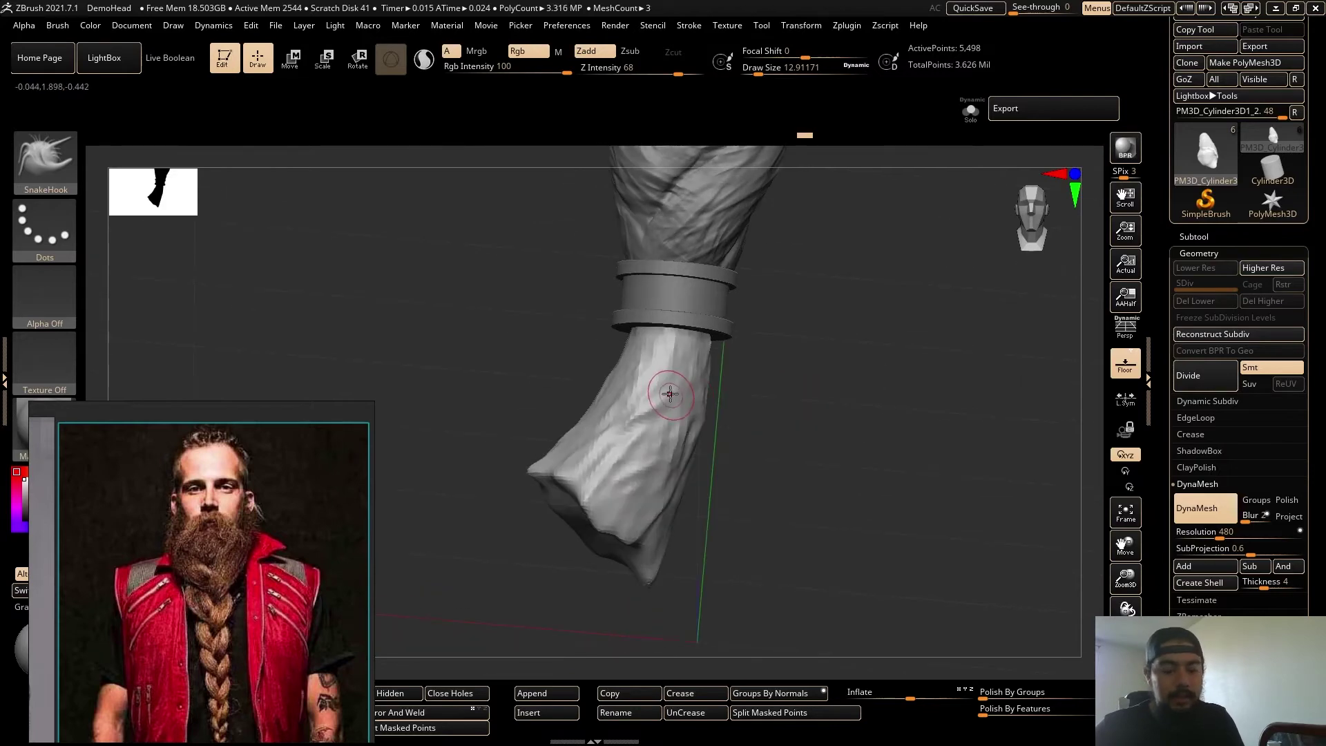
pyautogui.press('b')
pyautogui.click(456, 663)
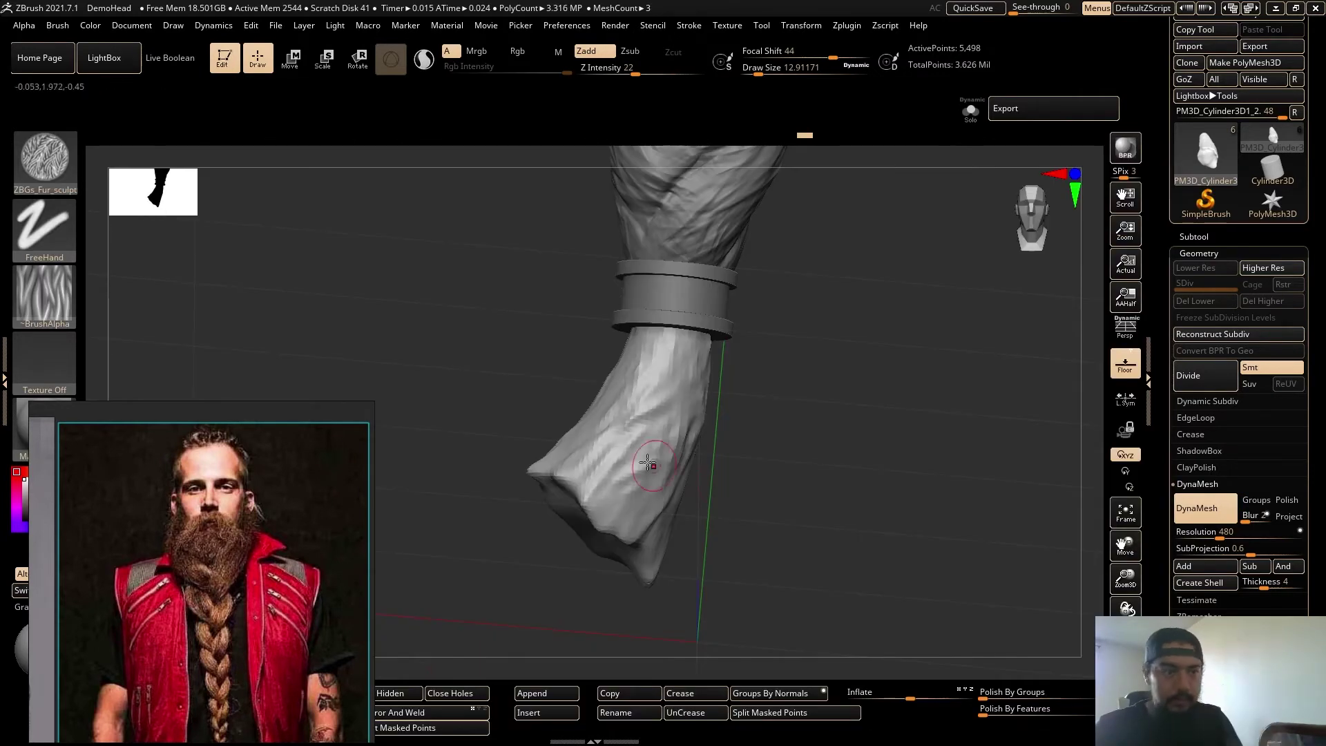
pyautogui.moveTo(714, 397)
pyautogui.mouseDown()
pyautogui.moveTo(639, 418)
pyautogui.moveTo(673, 366)
pyautogui.moveTo(608, 494)
pyautogui.mouseUp()
pyautogui.press(']')
pyautogui.hotkey('ctrl', 'z')
pyautogui.hotkey('ctrl', 'z')
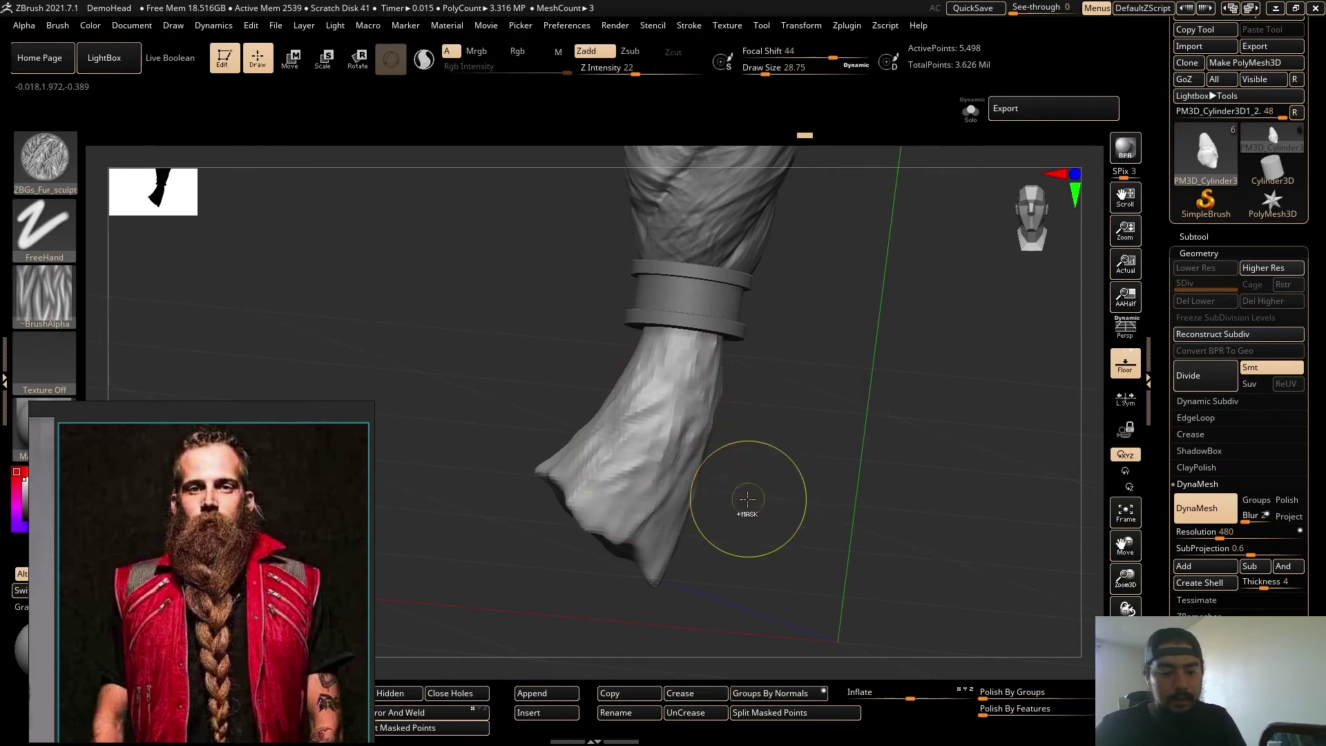
# Subdivide the loose hair end twice and sculpt fur strokes down it at draw size about 29.
pyautogui.hotkey('ctrl', 'd')
pyautogui.hotkey('ctrl', 'd')
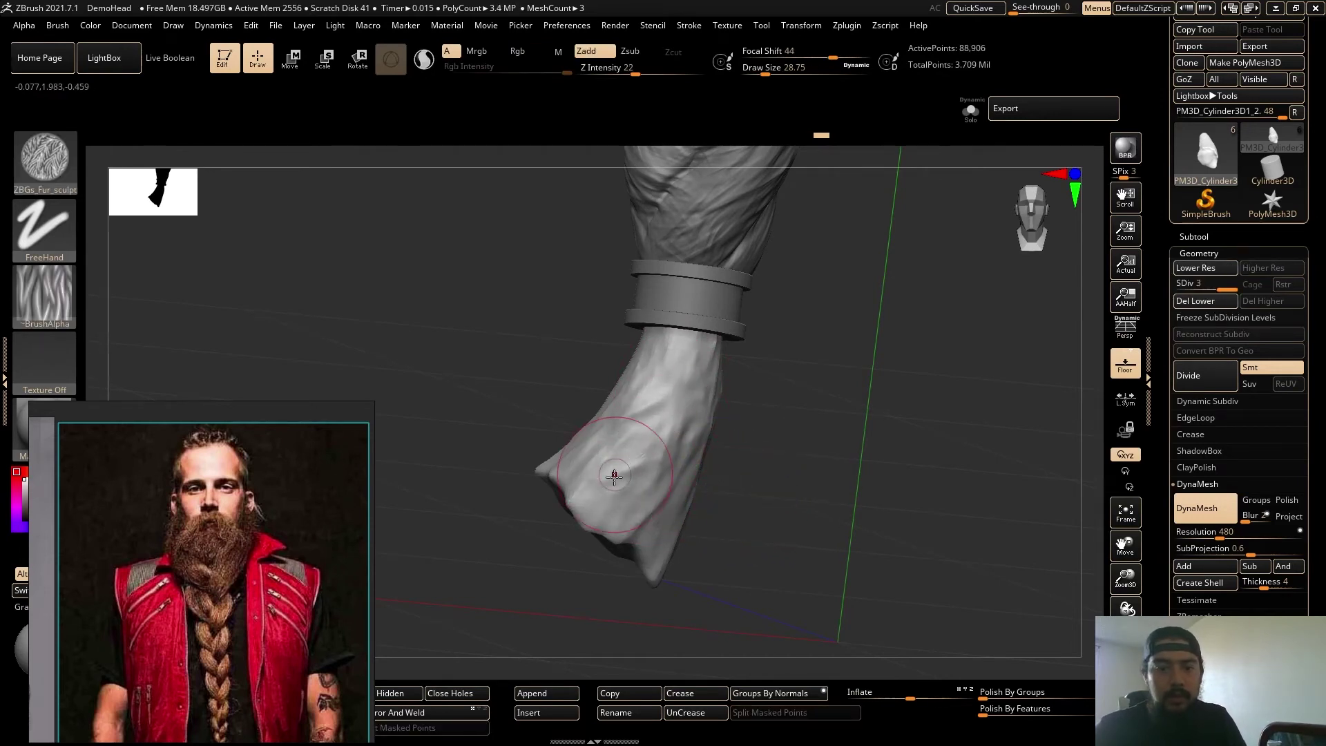
pyautogui.moveTo(614, 478); pyautogui.dragTo(698, 349)
pyautogui.moveTo(801, 391); pyautogui.dragTo(718, 401)
pyautogui.moveTo(708, 349)
pyautogui.mouseDown()
pyautogui.moveTo(689, 372)
pyautogui.moveTo(669, 498)
pyautogui.mouseUp()
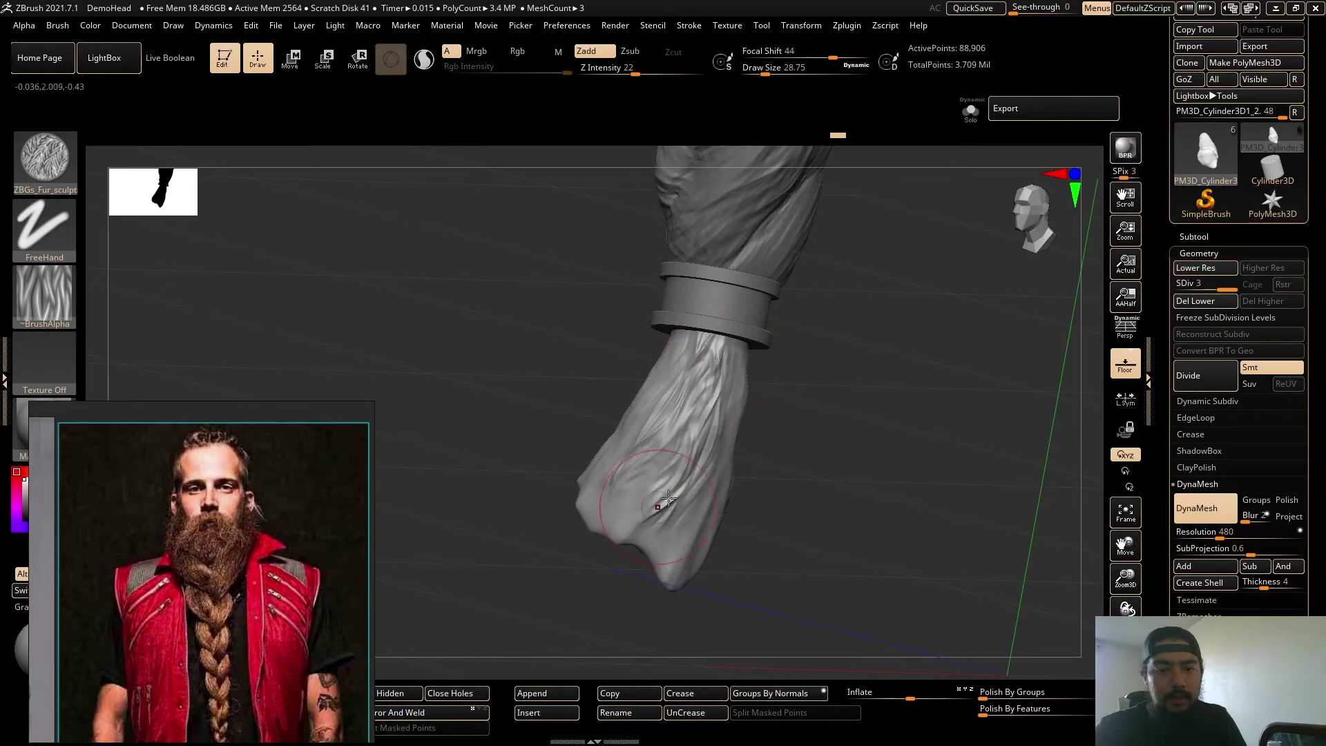
pyautogui.moveTo(803, 431); pyautogui.dragTo(889, 285)
# Select the braid and sculpt fur strokes along its back and side strands above the band.
pyautogui.moveTo(704, 448); pyautogui.dragTo(772, 406, button='right')
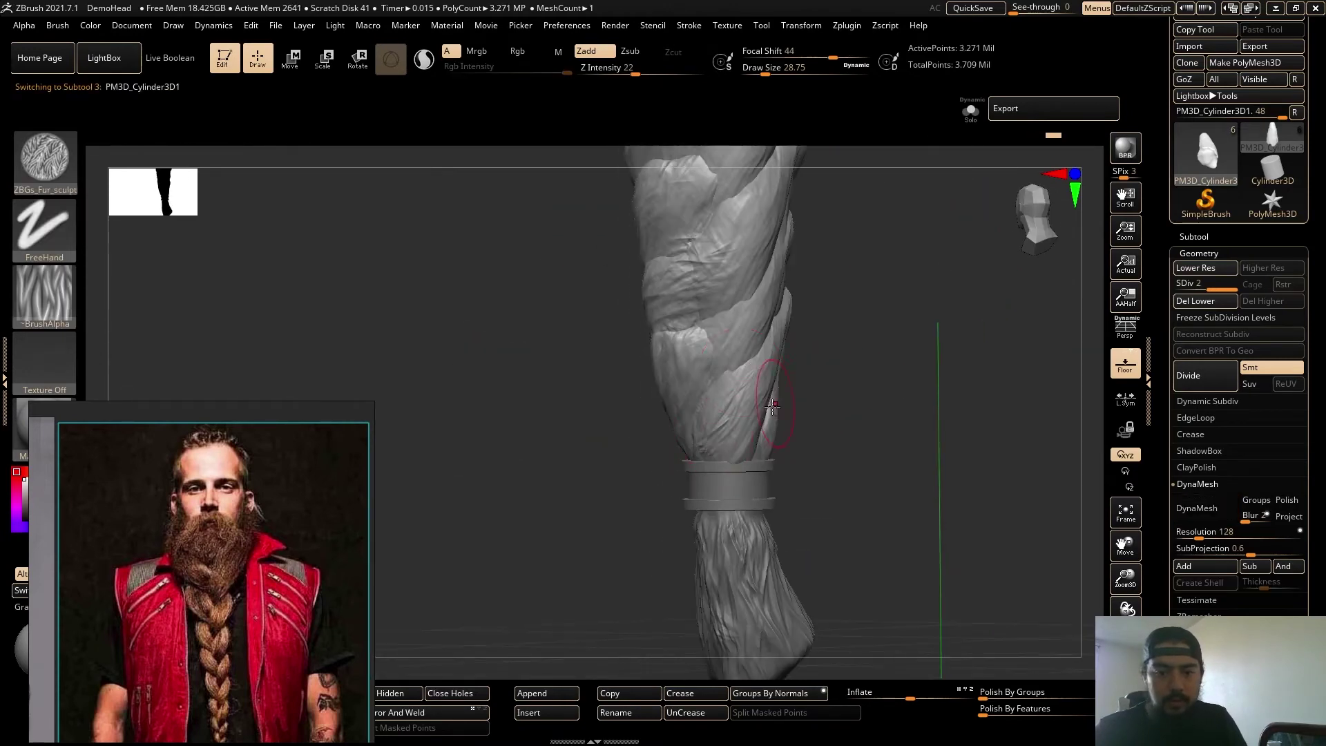
pyautogui.moveTo(783, 338); pyautogui.dragTo(787, 407, button='right')
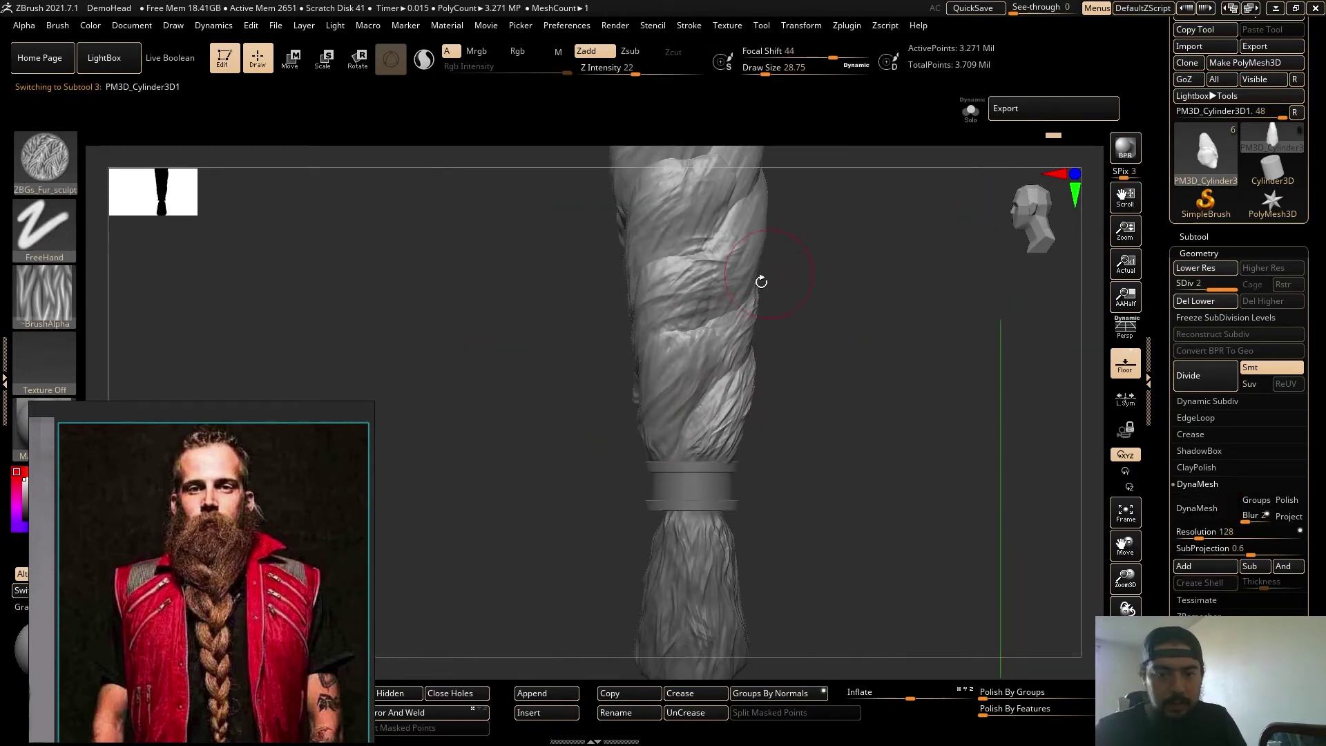
pyautogui.moveTo(761, 281); pyautogui.dragTo(749, 424, button='right')
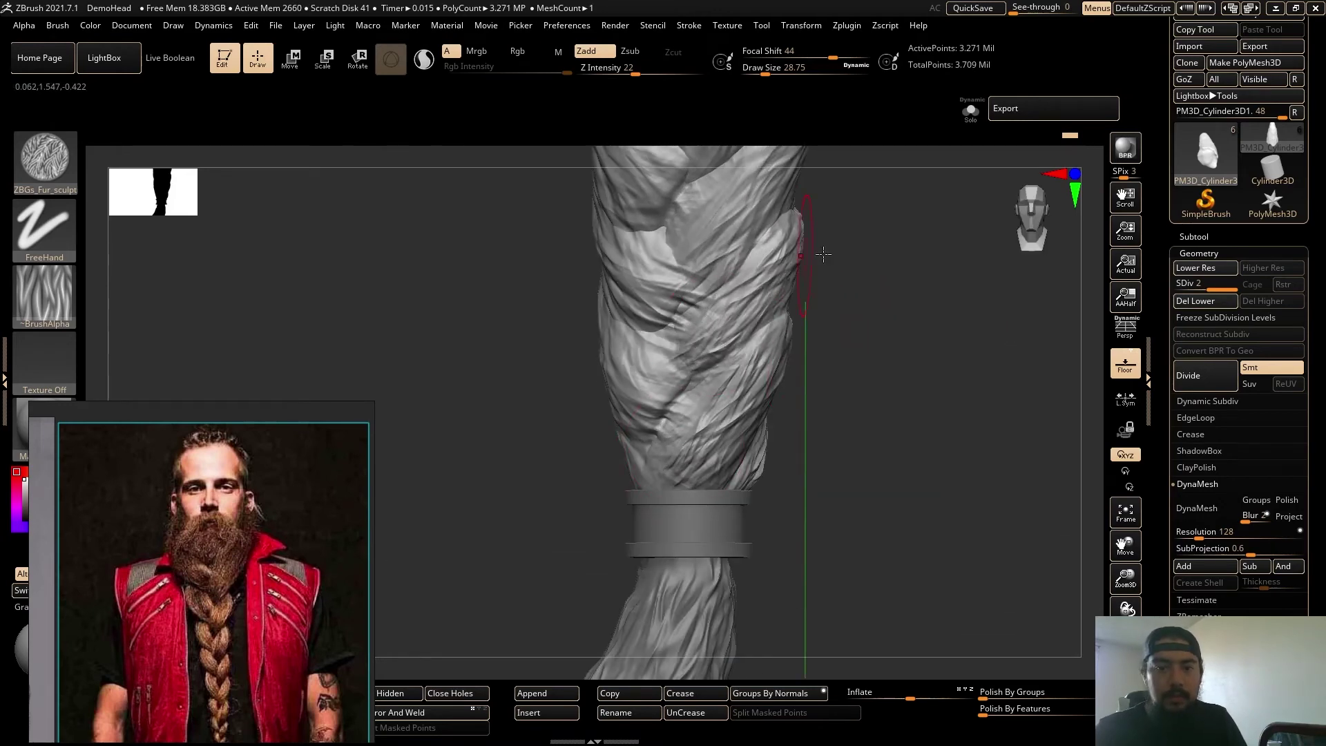
pyautogui.keyDown('ctrl'); pyautogui.moveTo(823, 254); pyautogui.dragTo(854, 408, button='right'); pyautogui.keyUp('ctrl')
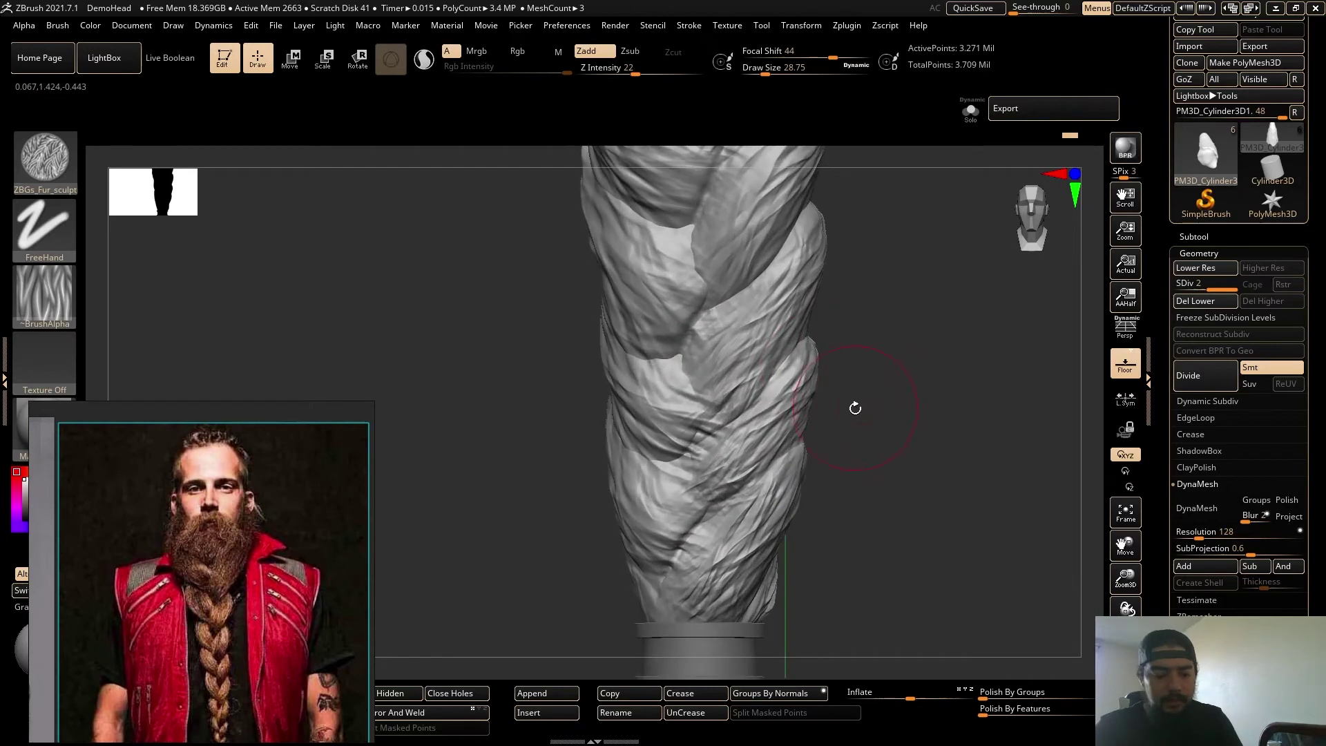
# Bulge the lower braid strands outward along the side silhouette with the Move Topological brush at draw size about 49.
pyautogui.press('b')
pyautogui.press('m')
pyautogui.press('t')
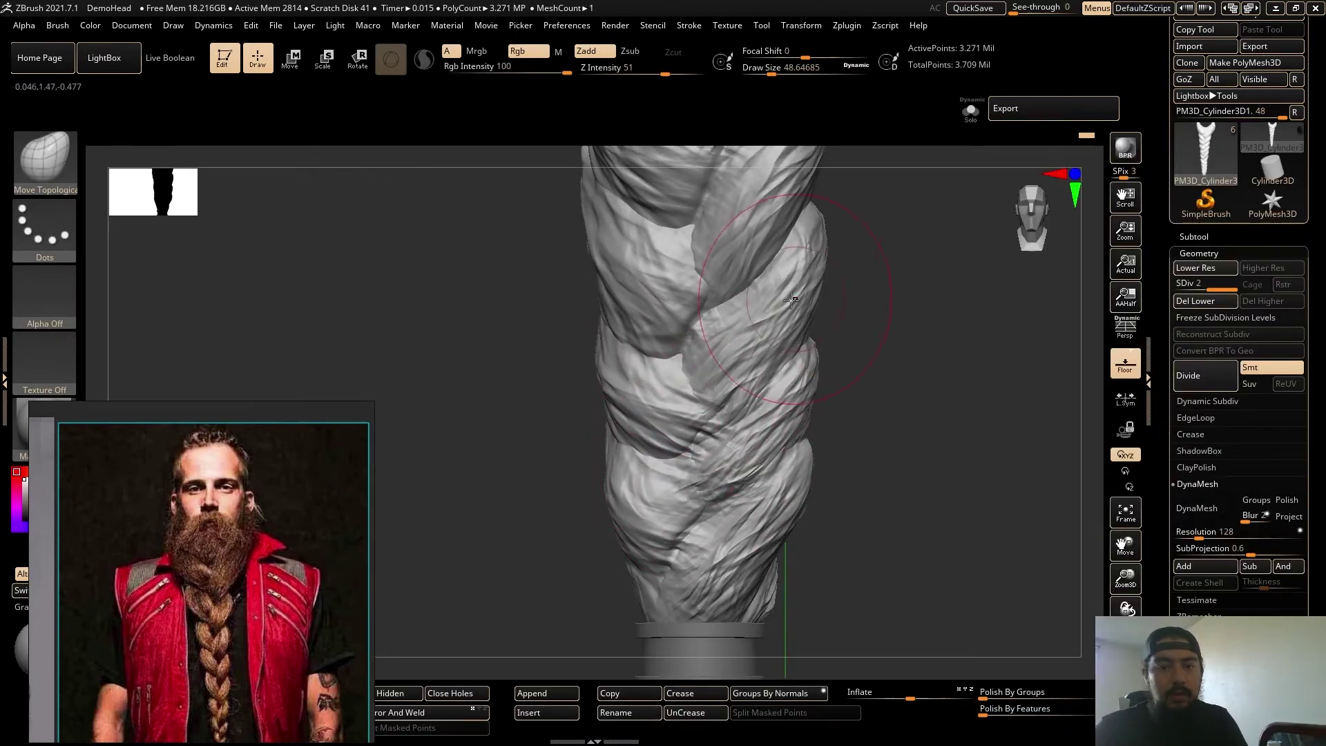
pyautogui.moveTo(774, 403)
pyautogui.mouseDown(button='right')
pyautogui.moveTo(870, 393)
pyautogui.moveTo(715, 298)
pyautogui.moveTo(815, 359)
pyautogui.mouseUp(button='right')
# Inflate the lower braid strands above the band with the Inflat brush at Z intensity 22.
pyautogui.press('b')
pyautogui.press('i')
pyautogui.press('n')
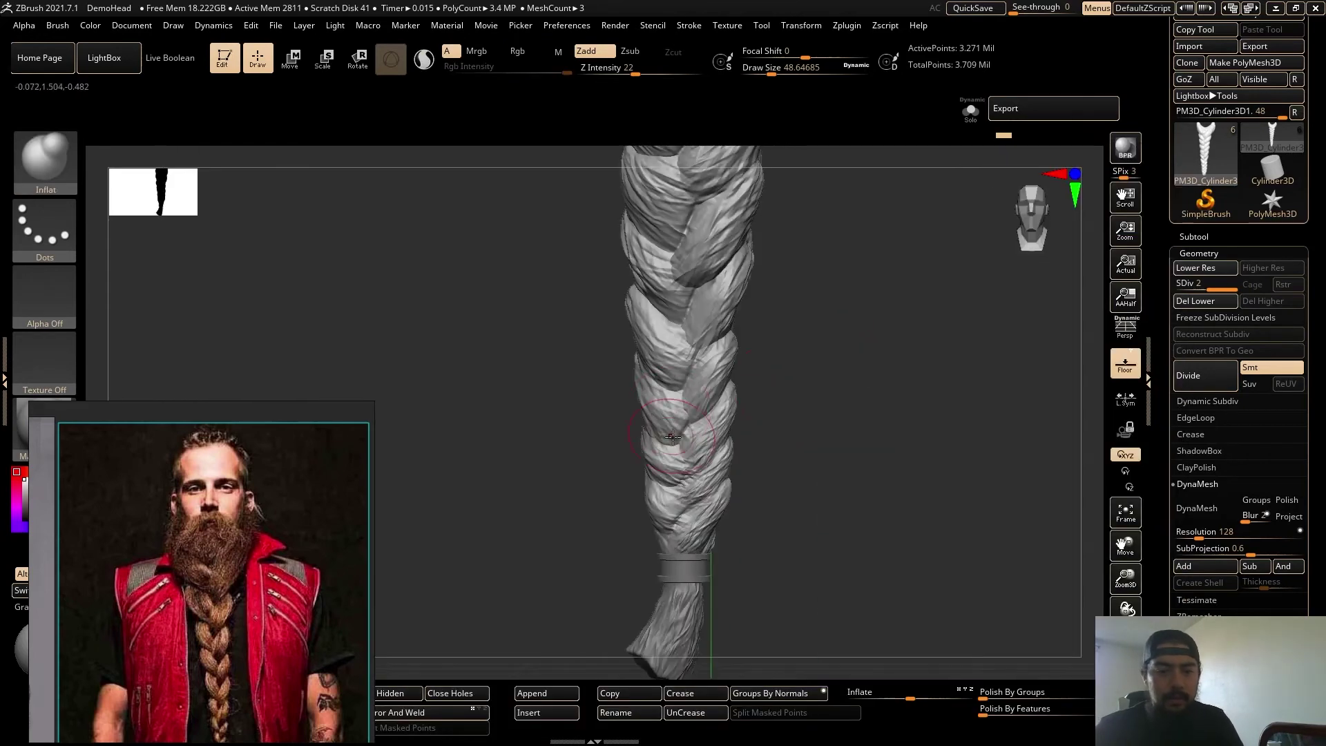
pyautogui.moveTo(691, 442); pyautogui.dragTo(690, 459)
pyautogui.moveTo(689, 459)
pyautogui.mouseDown(button='right')
pyautogui.moveTo(787, 426)
pyautogui.moveTo(808, 384)
pyautogui.moveTo(802, 346)
pyautogui.moveTo(846, 449)
pyautogui.moveTo(583, 509)
pyautogui.moveTo(773, 476)
pyautogui.moveTo(776, 373)
pyautogui.mouseUp(button='right')
pyautogui.moveTo(777, 373)
pyautogui.keyDown('ctrl'); pyautogui.mouseDown(button='right')
pyautogui.moveTo(801, 511)
pyautogui.moveTo(736, 449)
pyautogui.mouseUp(button='right'); pyautogui.keyUp('ctrl')
# Sculpt fur strokes over the braid strands from the chin down to the band with the fur brush at draw size about 49.
pyautogui.press('b')
pyautogui.click(561, 672)
pyautogui.keyDown('shift'); pyautogui.moveTo(721, 397); pyautogui.dragTo(657, 465); pyautogui.keyUp('shift')
pyautogui.keyDown('shift'); pyautogui.moveTo(790, 494); pyautogui.dragTo(916, 499, button='right'); pyautogui.keyUp('shift')
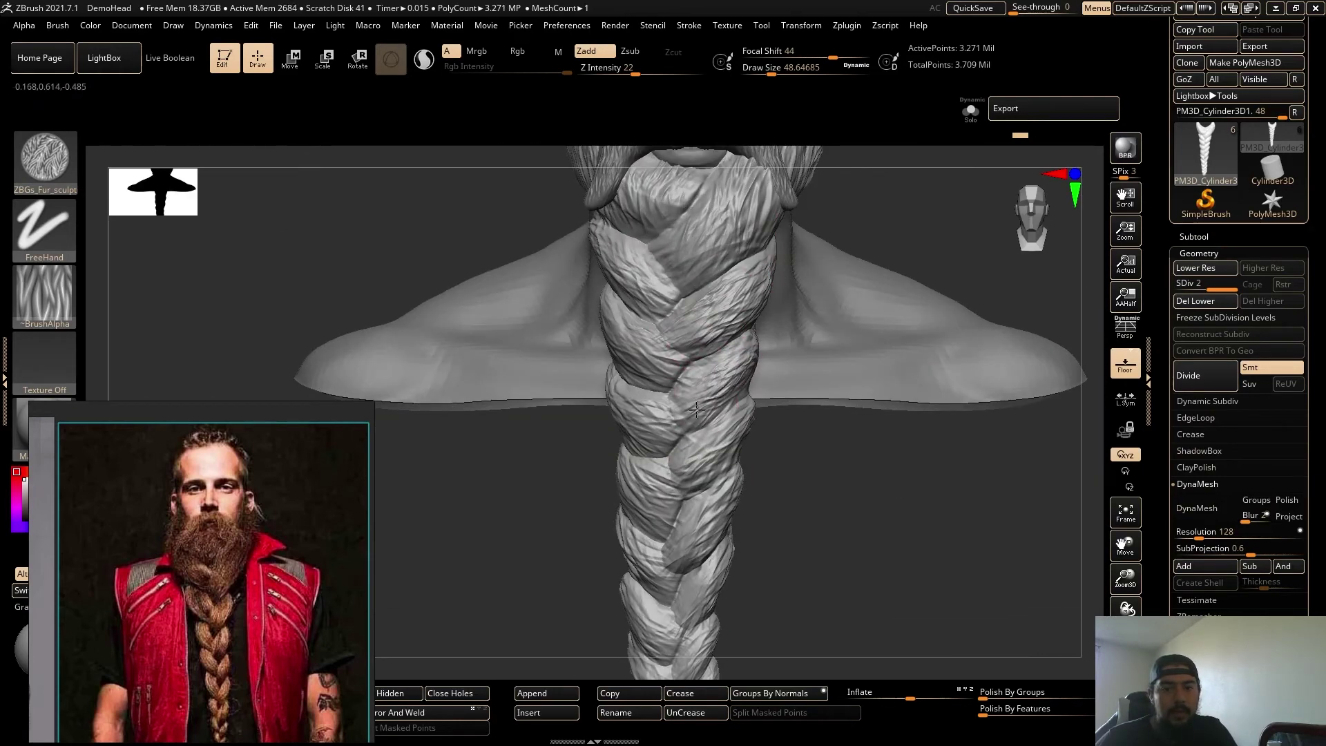
pyautogui.moveTo(689, 456); pyautogui.dragTo(825, 418, button='right')
pyautogui.moveTo(728, 435); pyautogui.dragTo(732, 332, button='right')
pyautogui.keyDown('alt'); pyautogui.moveTo(709, 186); pyautogui.dragTo(708, 134, button='right'); pyautogui.keyUp('alt')
pyautogui.keyDown('alt'); pyautogui.moveTo(660, 511); pyautogui.dragTo(683, 421, button='right'); pyautogui.keyUp('alt')
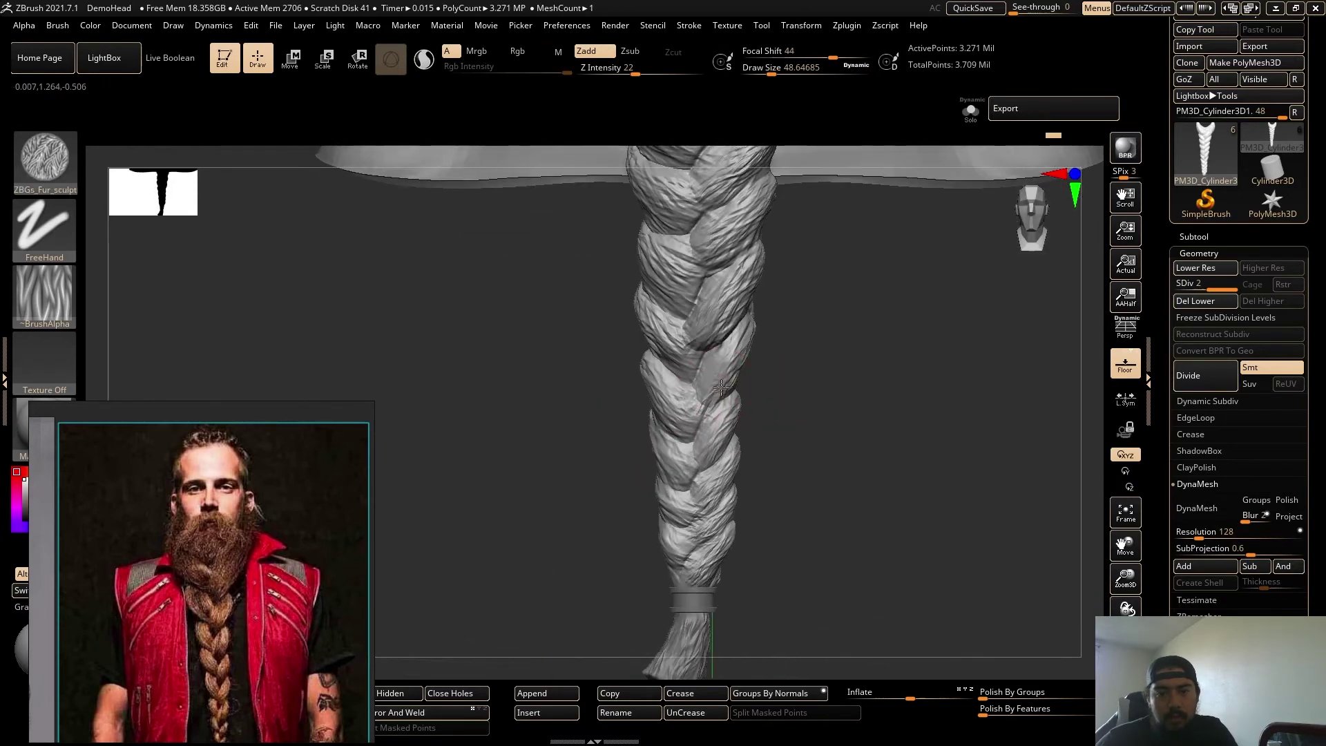
# Switch to the Move brush at draw size about 116, select the braided beard and turn on its polygroup colour display.
pyautogui.keyDown('ctrl'); pyautogui.moveTo(601, 525); pyautogui.dragTo(551, 583, button='right'); pyautogui.keyUp('ctrl')
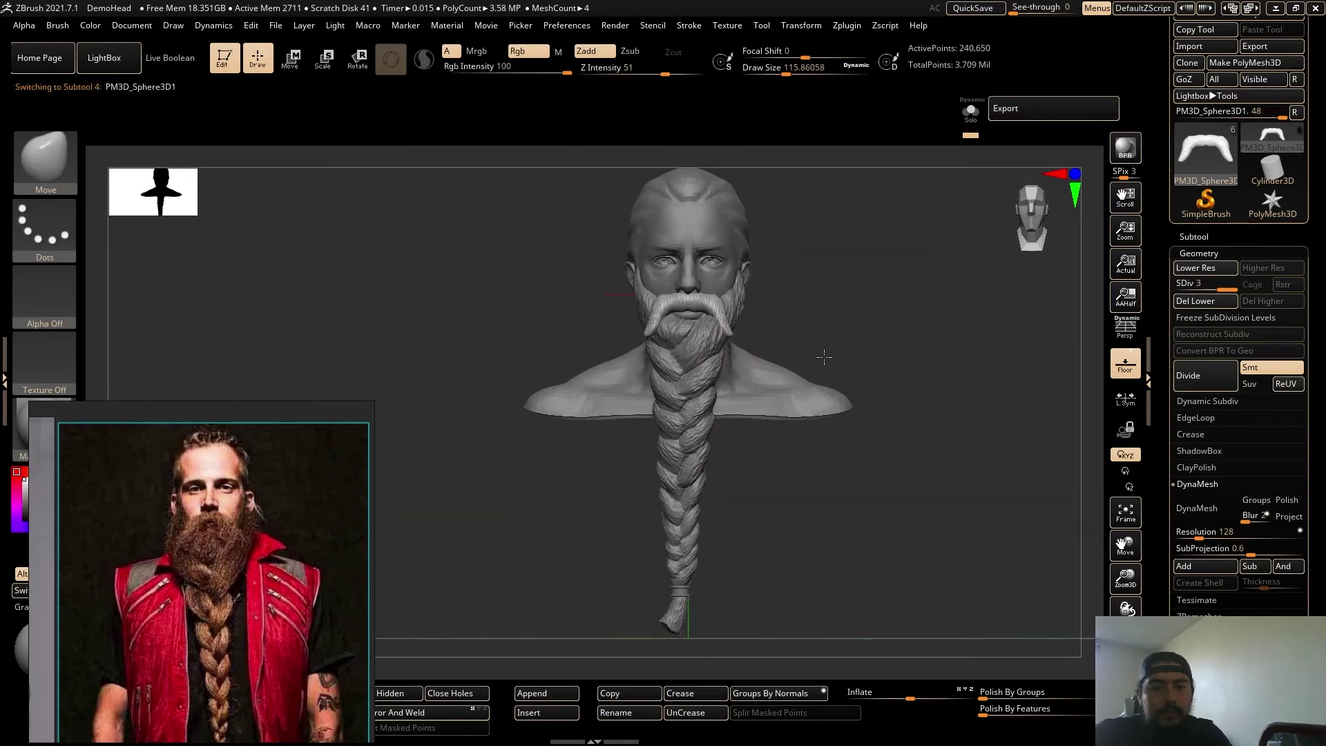
pyautogui.moveTo(823, 355)
pyautogui.keyDown('ctrl'); pyautogui.mouseDown(button='right')
pyautogui.moveTo(881, 362)
pyautogui.moveTo(864, 397)
pyautogui.mouseUp(button='right'); pyautogui.keyUp('ctrl')
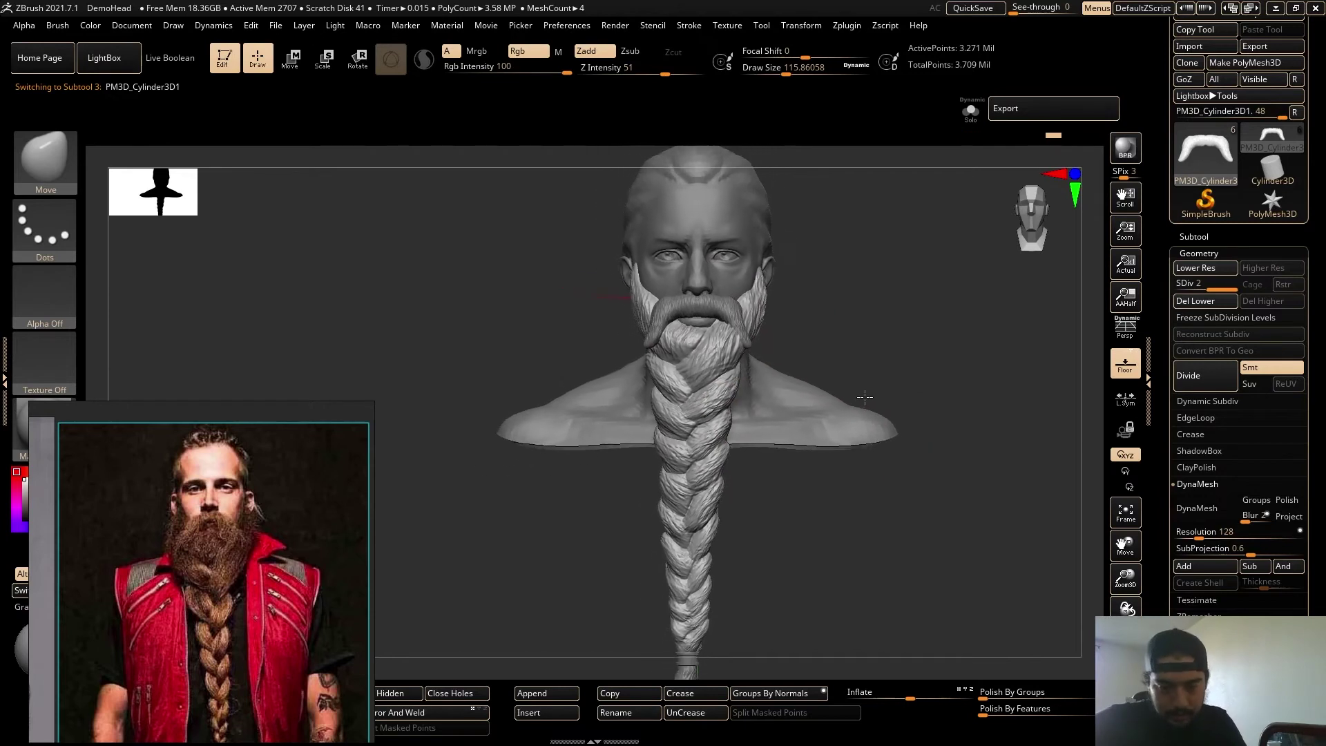
pyautogui.keyDown('alt'); pyautogui.moveTo(867, 598); pyautogui.dragTo(901, 565, button='right'); pyautogui.keyUp('alt')
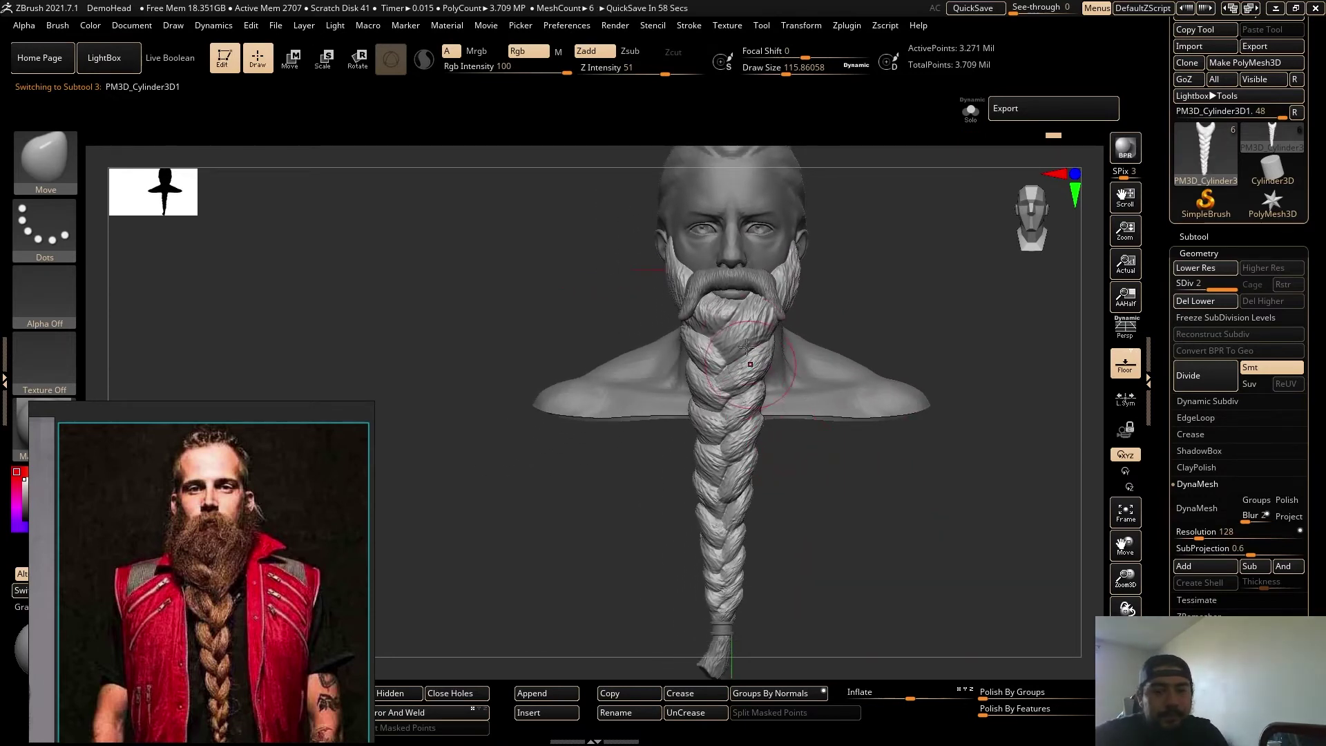
pyautogui.hotkey('shift', 'f')
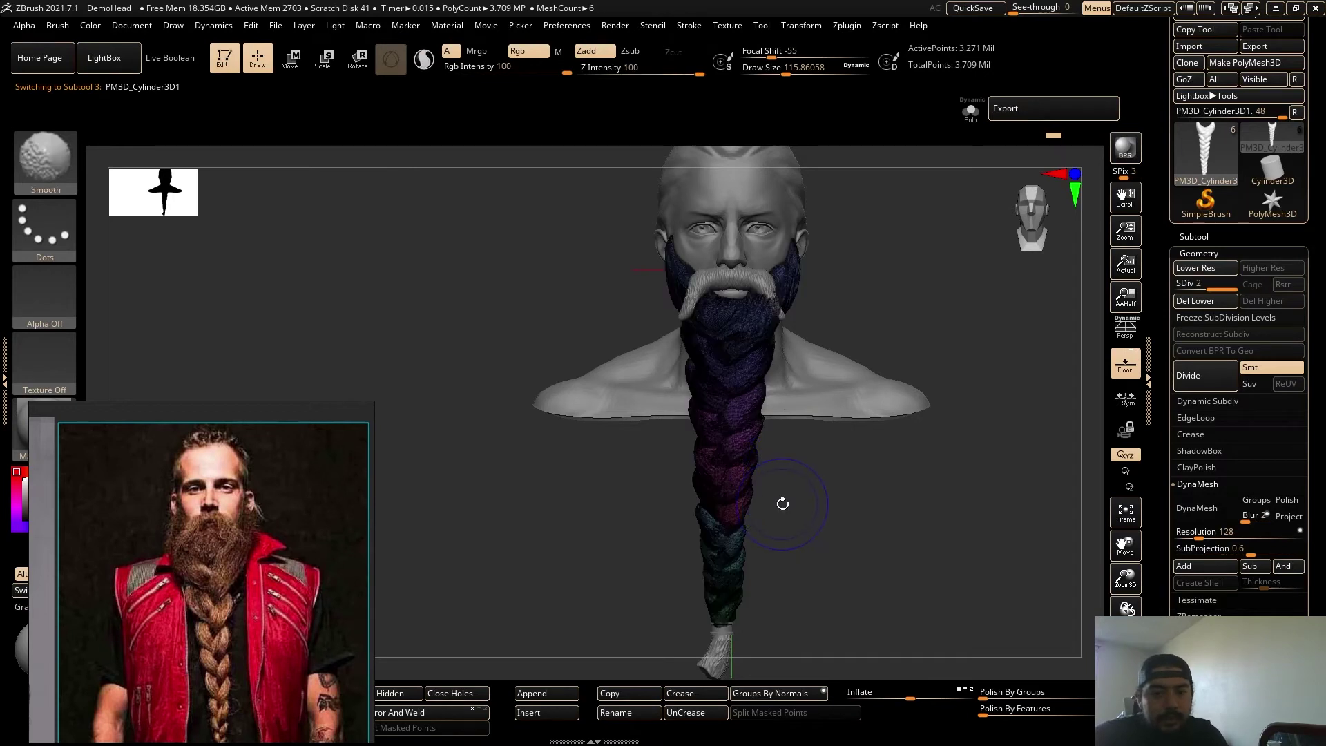
pyautogui.moveTo(820, 503)
pyautogui.keyDown('ctrl'); pyautogui.mouseDown(button='right')
pyautogui.moveTo(855, 512)
pyautogui.moveTo(826, 527)
pyautogui.moveTo(859, 522)
pyautogui.mouseUp(button='right'); pyautogui.keyUp('ctrl')
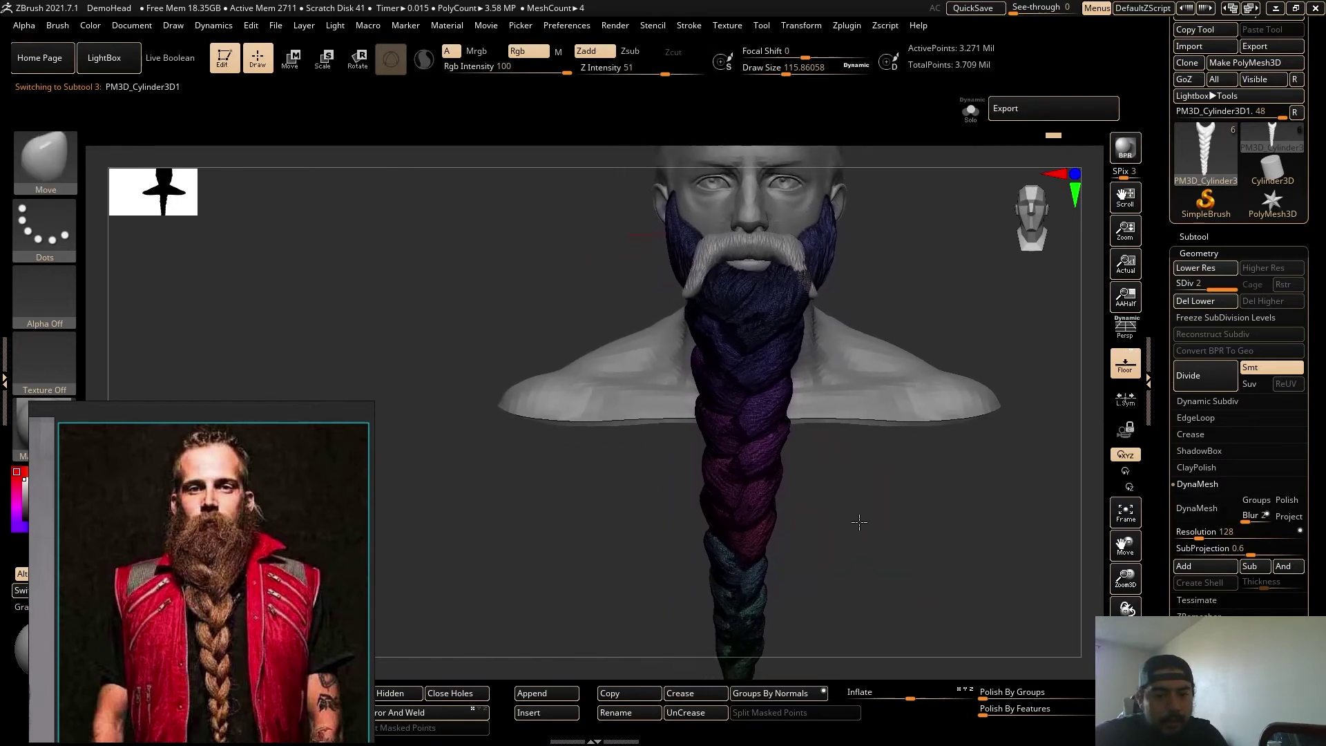
pyautogui.moveTo(859, 522); pyautogui.dragTo(797, 592)
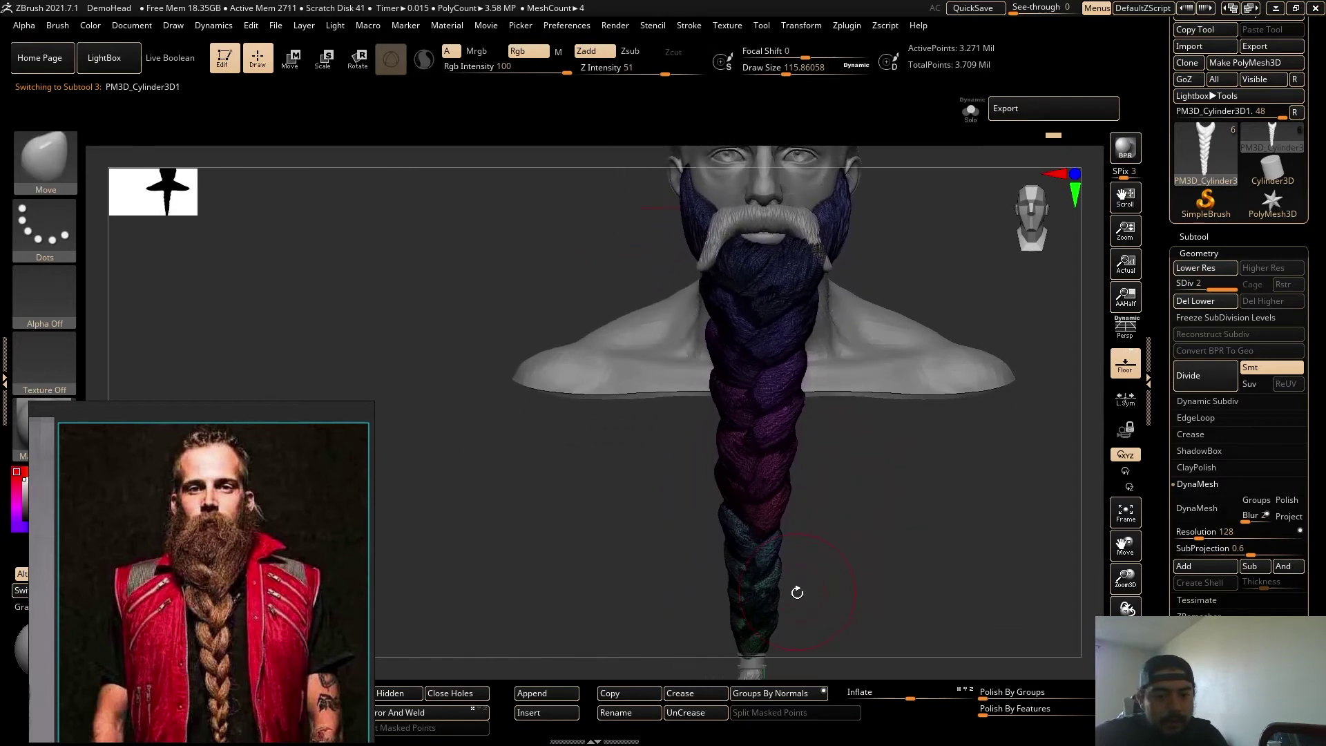
# Mask the upper part of the beard by temporarily hiding the lower braid's polygroups, and turn off the polygroup colour display.
pyautogui.keyDown('ctrl'); pyautogui.keyDown('shift'); pyautogui.click(757, 640); pyautogui.keyUp('shift'); pyautogui.keyUp('ctrl')
pyautogui.keyDown('ctrl'); pyautogui.keyDown('shift'); pyautogui.click(760, 625); pyautogui.keyUp('shift'); pyautogui.keyUp('ctrl')
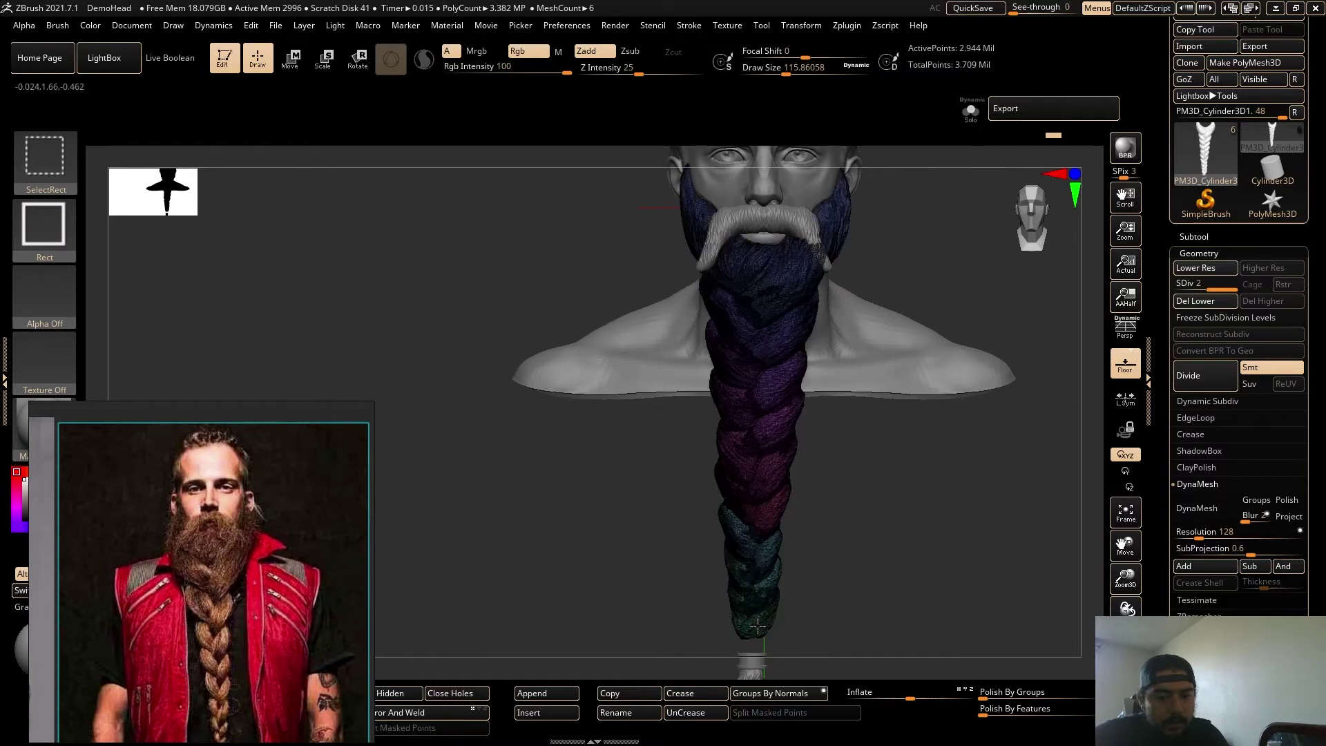
pyautogui.keyDown('ctrl'); pyautogui.keyDown('alt'); pyautogui.keyDown('shift'); pyautogui.click(760, 569); pyautogui.keyUp('shift'); pyautogui.keyUp('alt'); pyautogui.keyUp('ctrl')
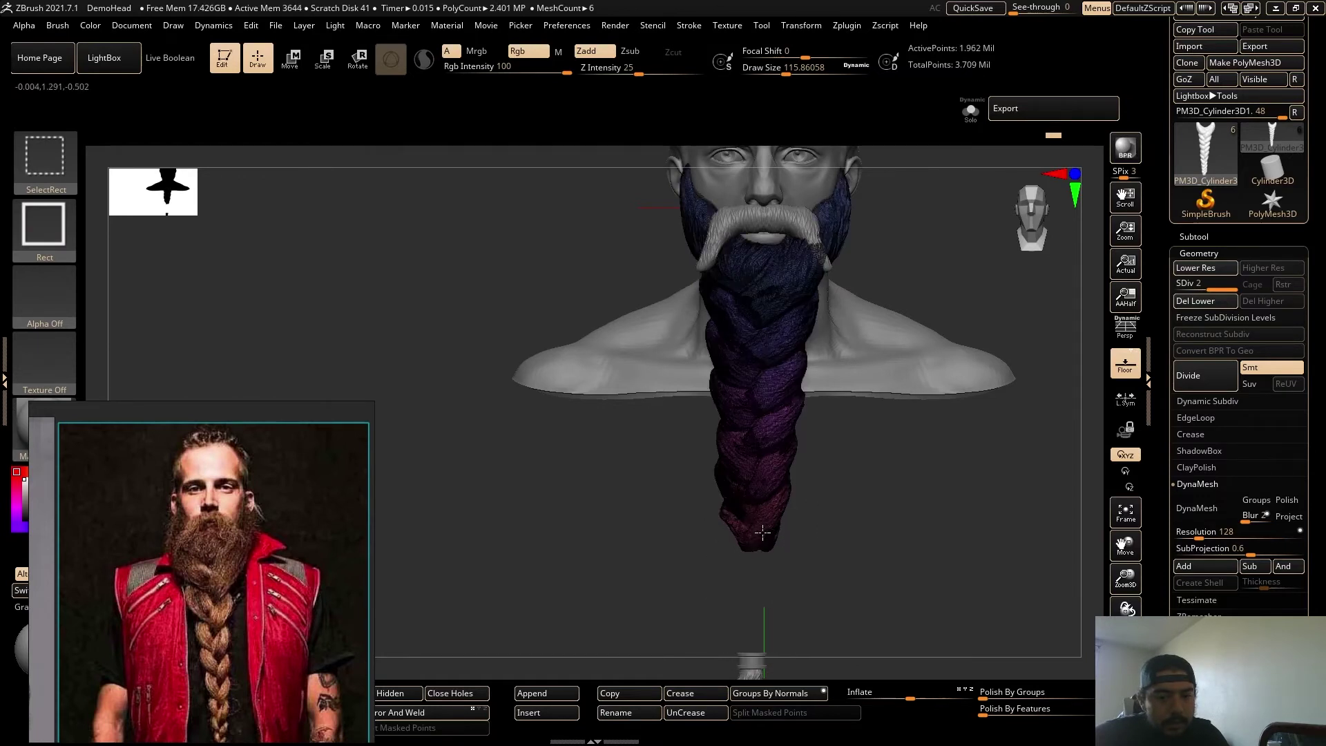
pyautogui.keyDown('ctrl'); pyautogui.keyDown('alt'); pyautogui.keyDown('shift'); pyautogui.click(760, 504); pyautogui.keyUp('shift'); pyautogui.keyUp('alt'); pyautogui.keyUp('ctrl')
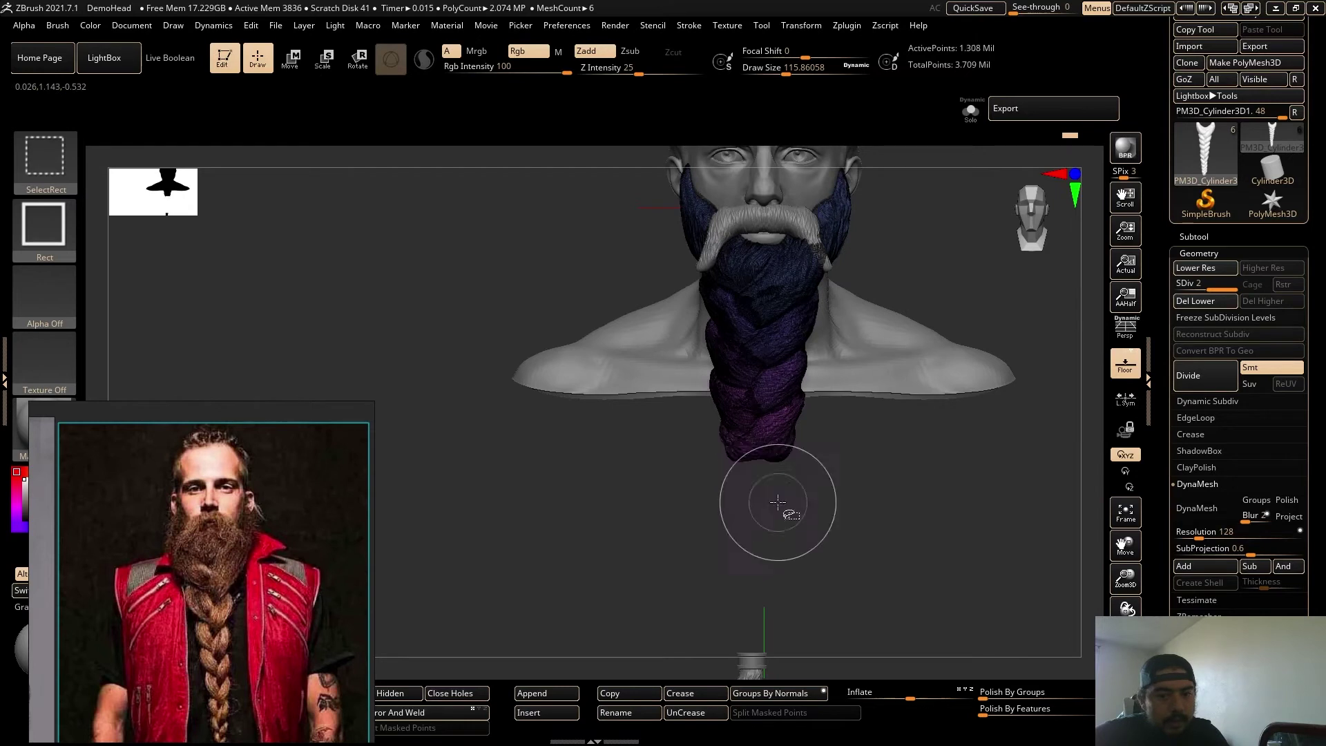
pyautogui.keyDown('ctrl'); pyautogui.keyDown('shift'); pyautogui.click(925, 575); pyautogui.keyUp('shift'); pyautogui.keyUp('ctrl')
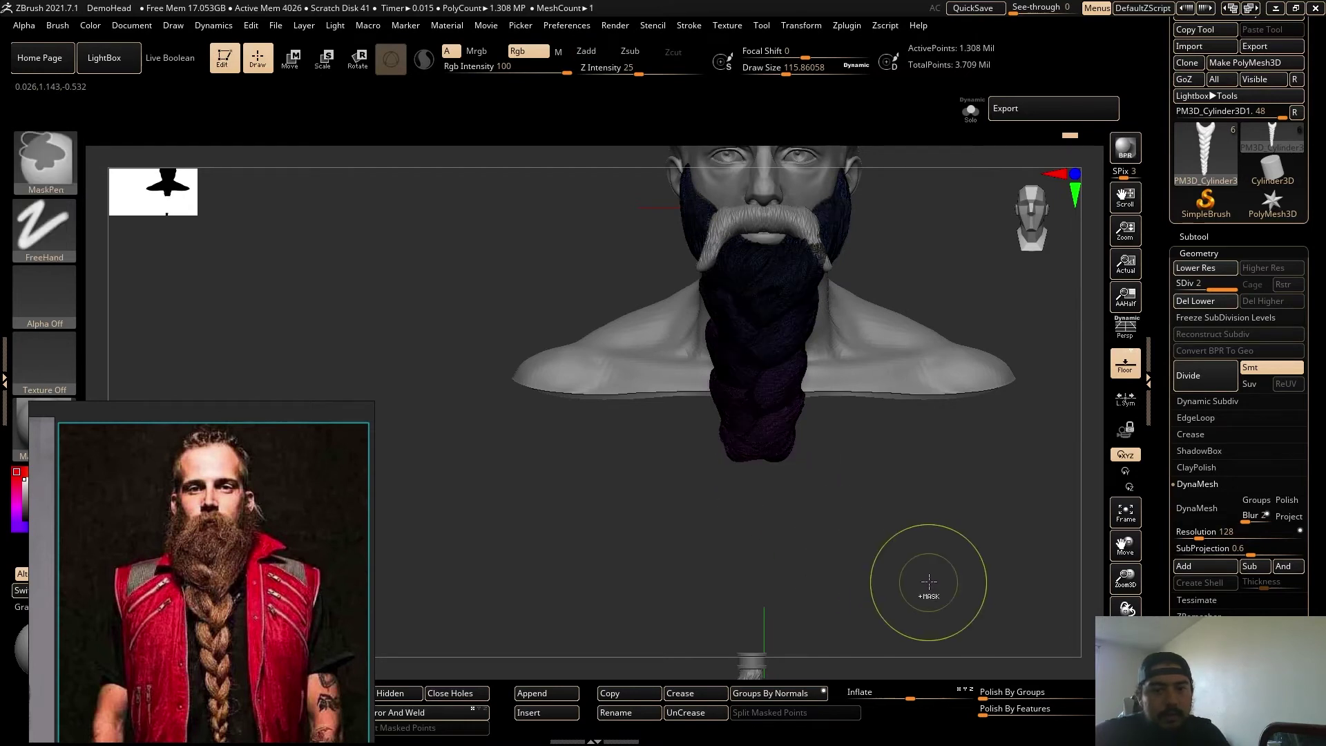
pyautogui.hotkey('shift', 'f')
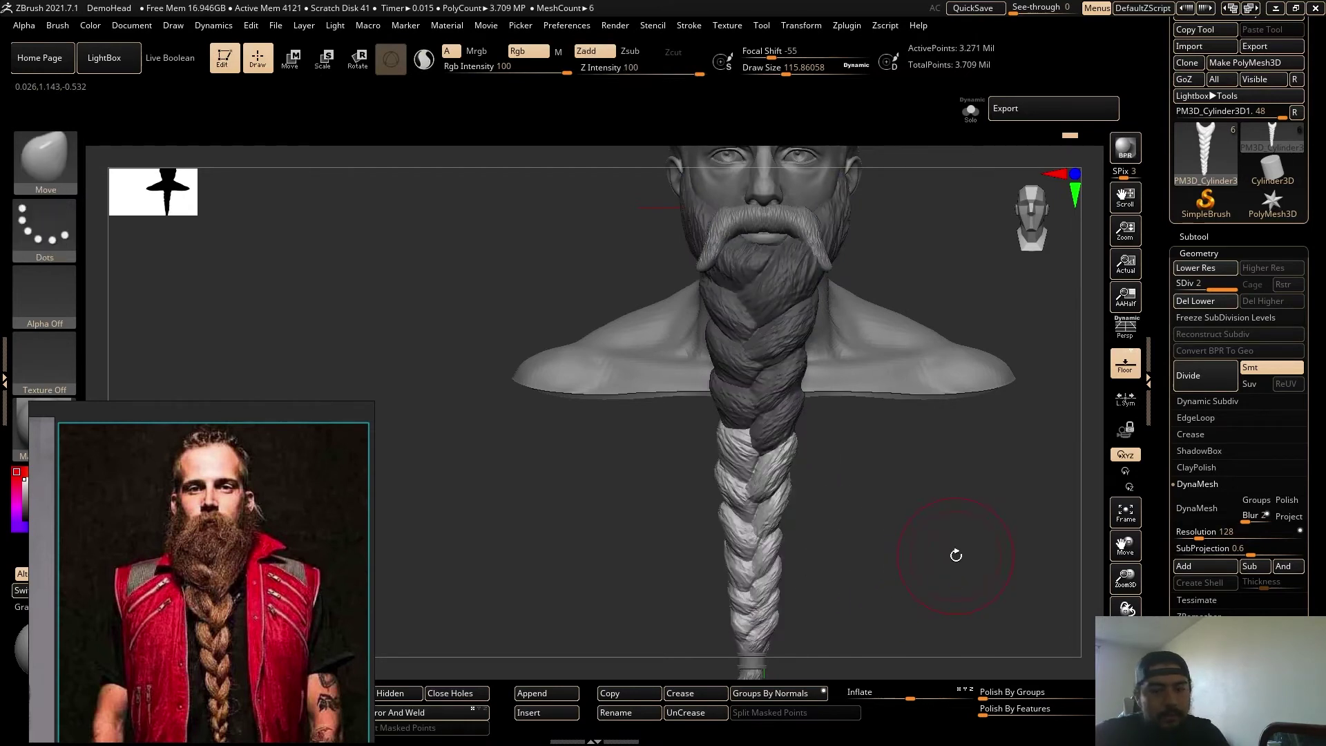
# Delete the lower subdivision levels and duplicate the unmasked lower braid with the gizmo, placing the copy beside the beard.
pyautogui.press('w')
pyautogui.keyDown('ctrl'); pyautogui.moveTo(941, 554); pyautogui.dragTo(936, 491, button='right'); pyautogui.keyUp('ctrl')
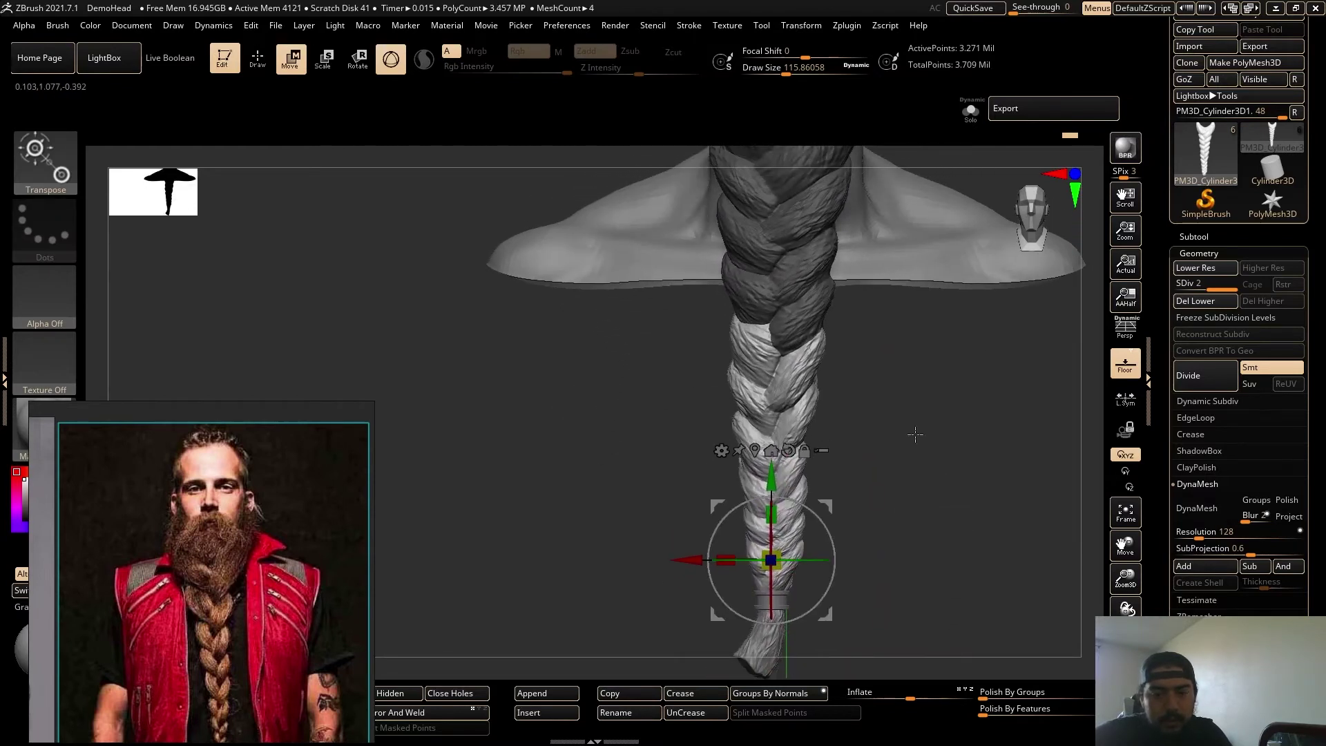
pyautogui.keyDown('alt'); pyautogui.moveTo(915, 434); pyautogui.dragTo(865, 527, button='right'); pyautogui.keyUp('alt')
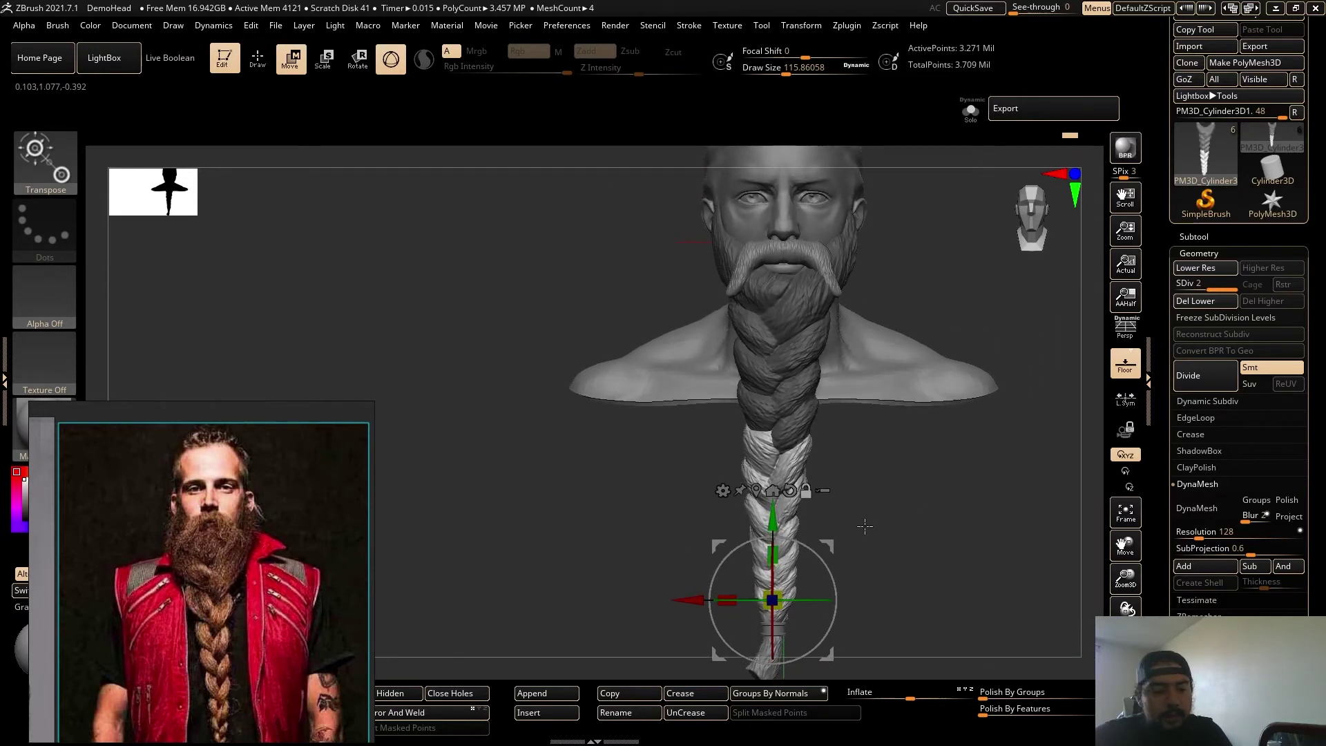
pyautogui.press('ctrl')
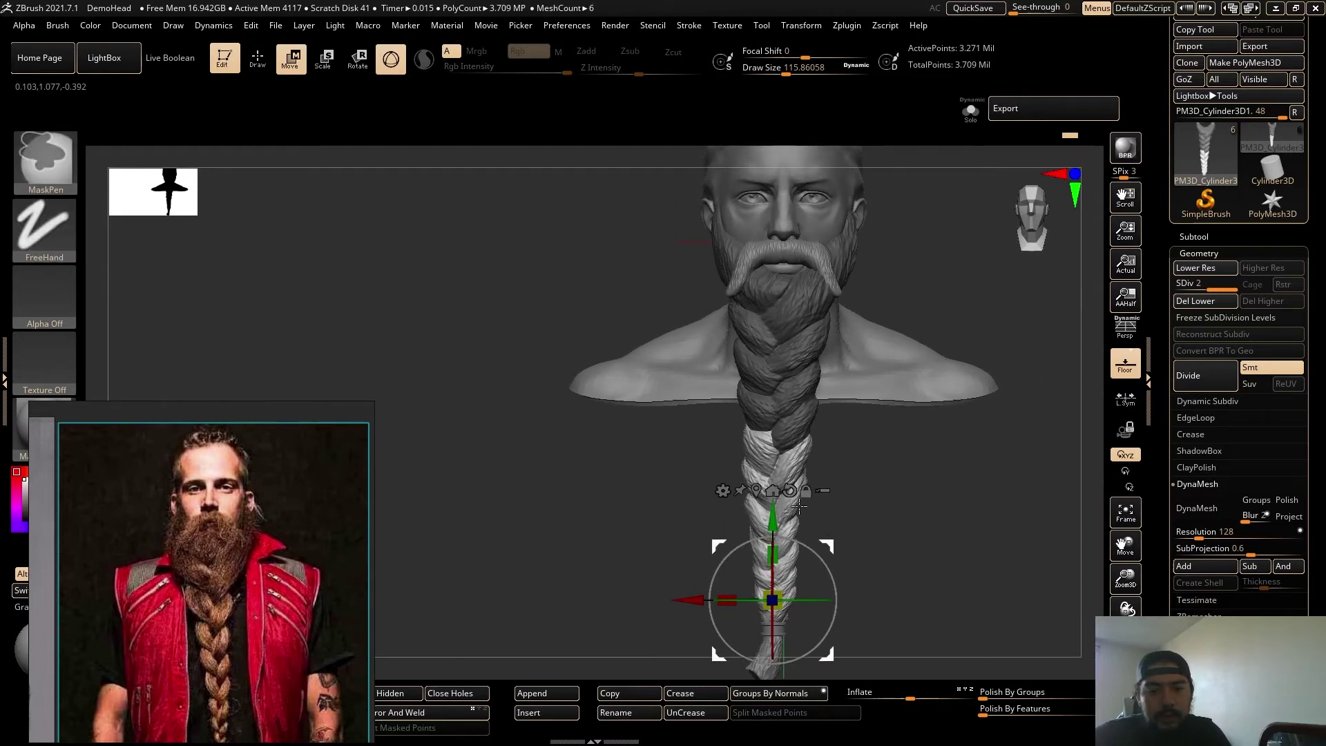
pyautogui.keyDown('ctrl'); pyautogui.moveTo(773, 518); pyautogui.dragTo(774, 506); pyautogui.keyUp('ctrl')
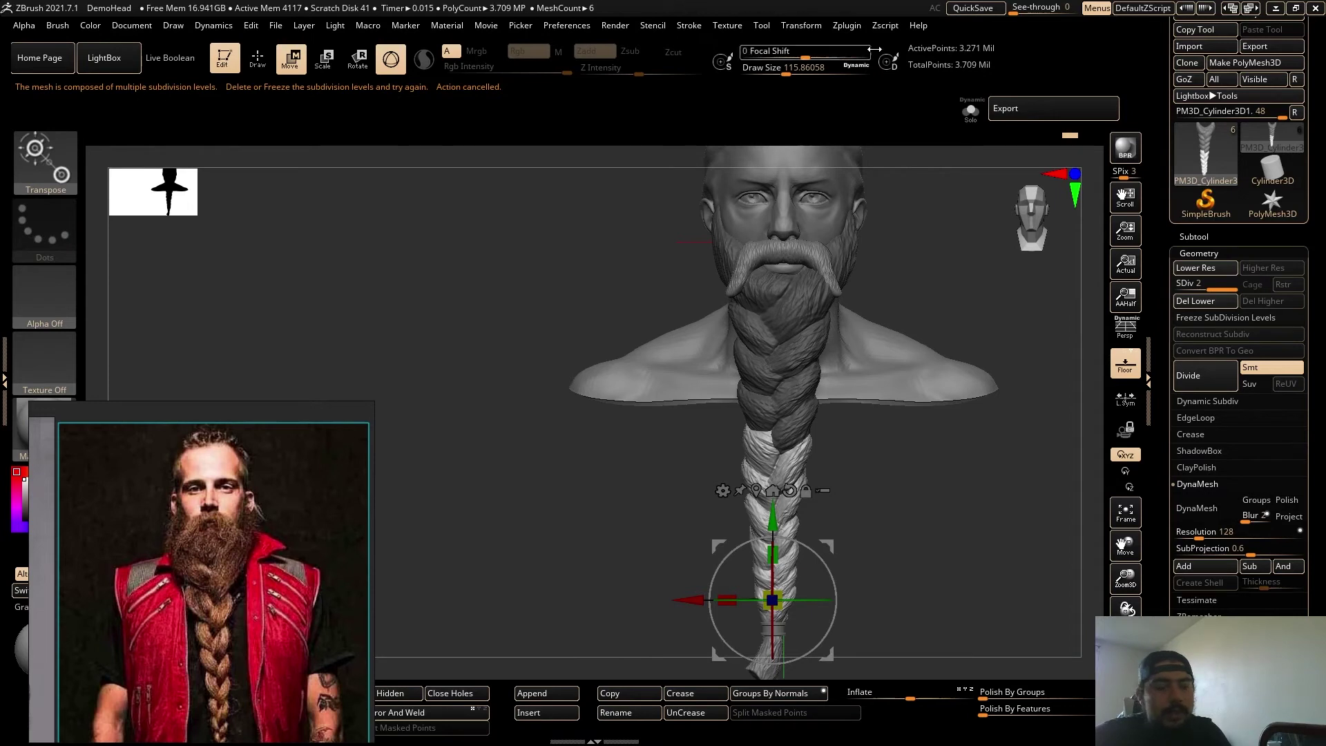
pyautogui.click(1205, 302)
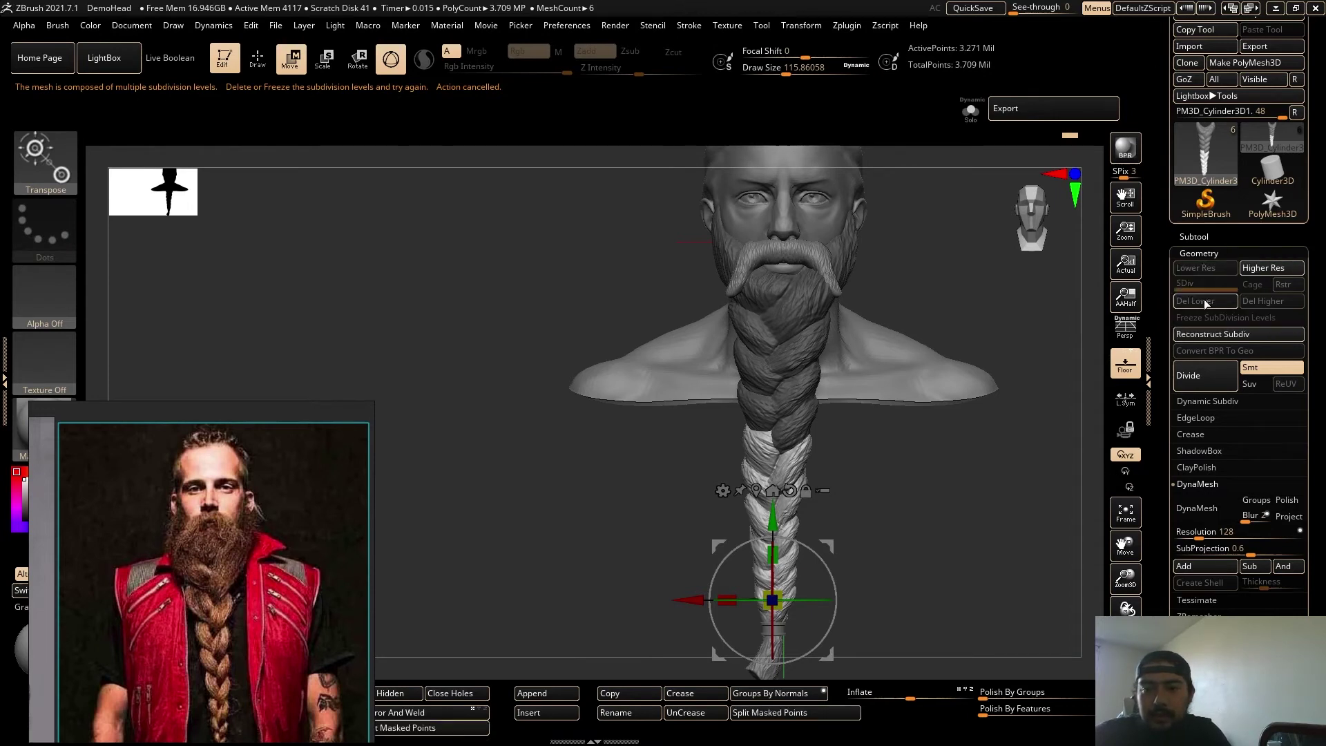
pyautogui.press('ctrl')
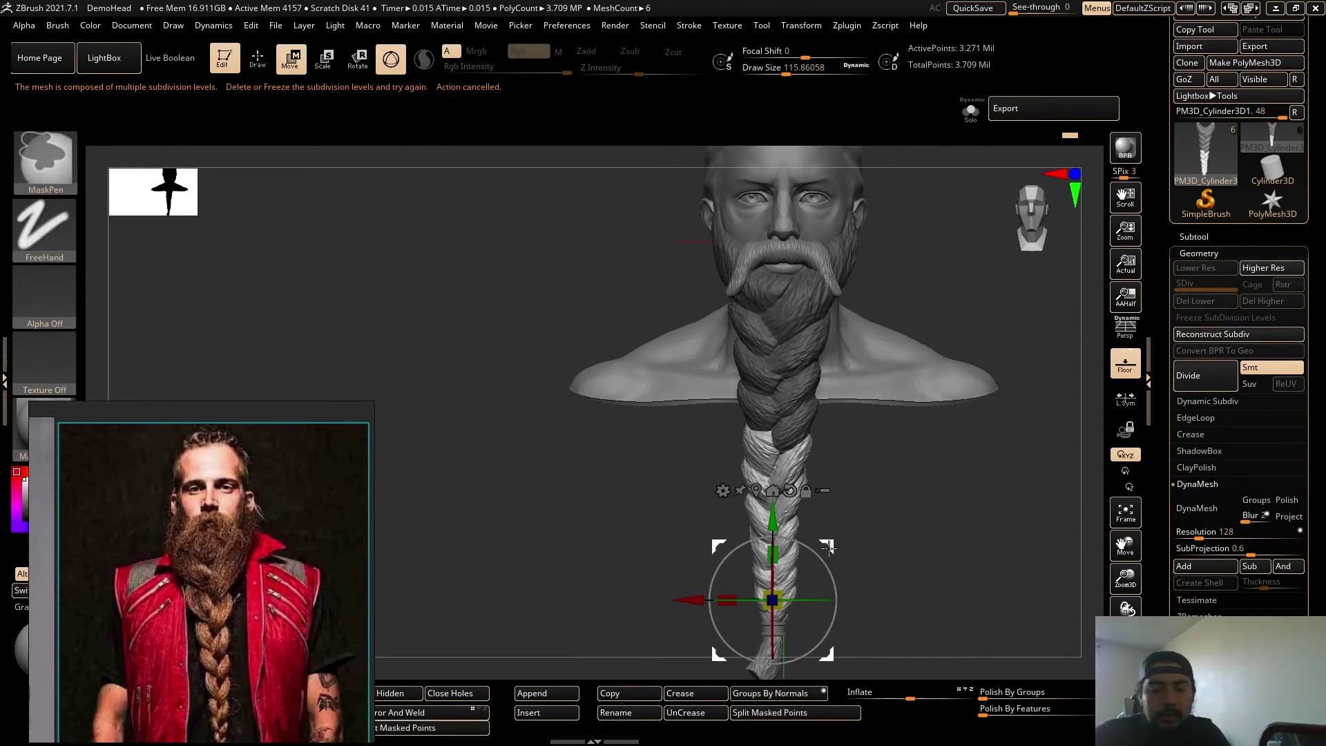
pyautogui.keyDown('ctrl'); pyautogui.moveTo(828, 546); pyautogui.dragTo(730, 368); pyautogui.keyUp('ctrl')
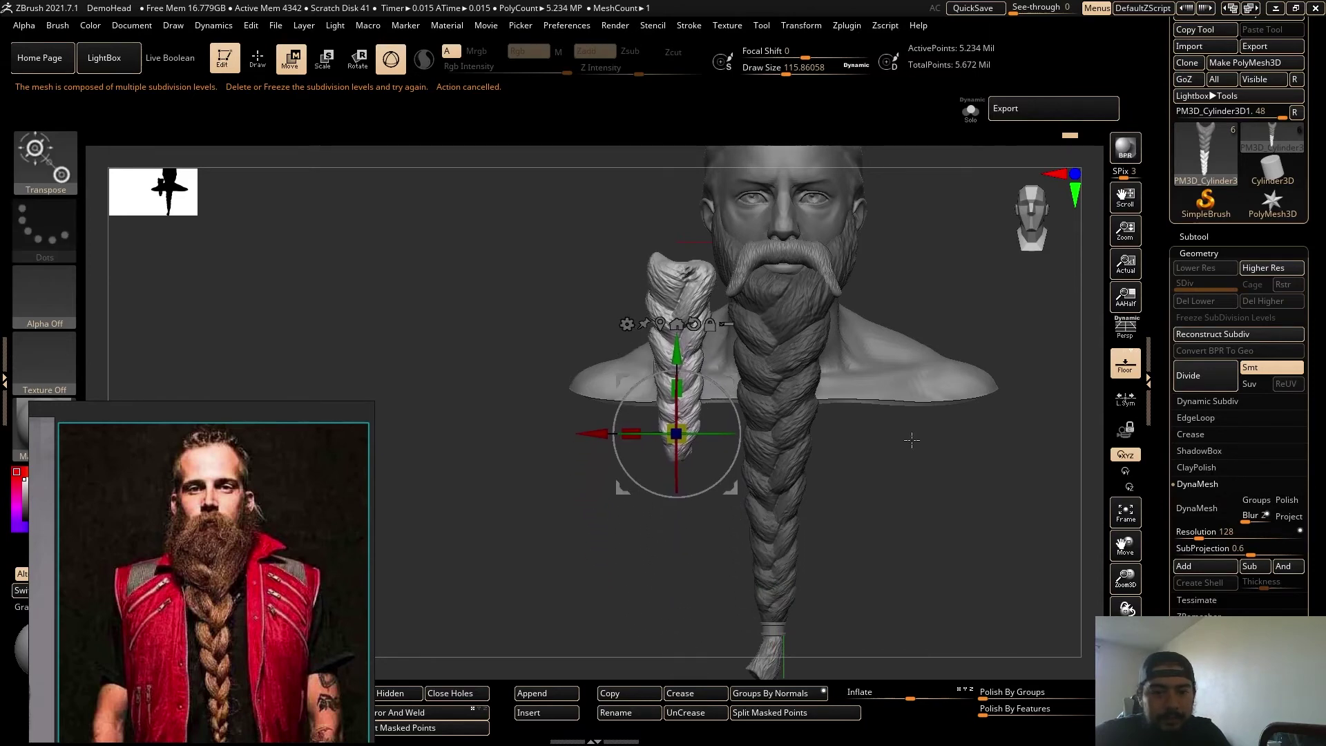
# Scale, tilt and position the braid copy with the gizmo so it hangs from one end of the moustache.
pyautogui.keyDown('alt'); pyautogui.moveTo(911, 440); pyautogui.dragTo(855, 683); pyautogui.keyUp('alt')
pyautogui.moveTo(467, 375); pyautogui.dragTo(565, 419)
pyautogui.moveTo(625, 578); pyautogui.dragTo(661, 515)
pyautogui.keyDown('shift'); pyautogui.moveTo(726, 497); pyautogui.dragTo(604, 463); pyautogui.keyUp('shift')
pyautogui.moveTo(665, 517); pyautogui.dragTo(761, 531)
pyautogui.keyDown('alt'); pyautogui.moveTo(591, 484); pyautogui.dragTo(562, 409); pyautogui.keyUp('alt')
pyautogui.moveTo(672, 506); pyautogui.dragTo(635, 504)
pyautogui.moveTo(729, 450); pyautogui.dragTo(745, 346)
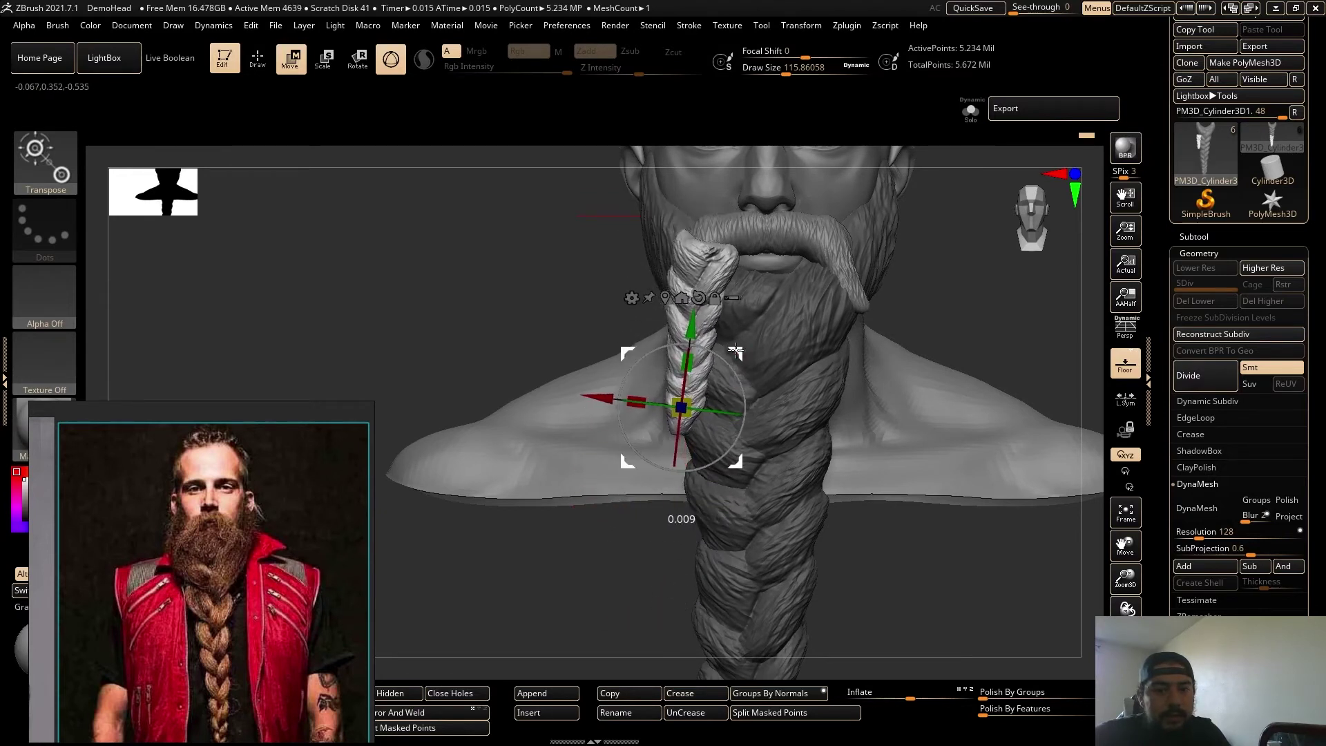
pyautogui.moveTo(932, 572); pyautogui.dragTo(810, 422)
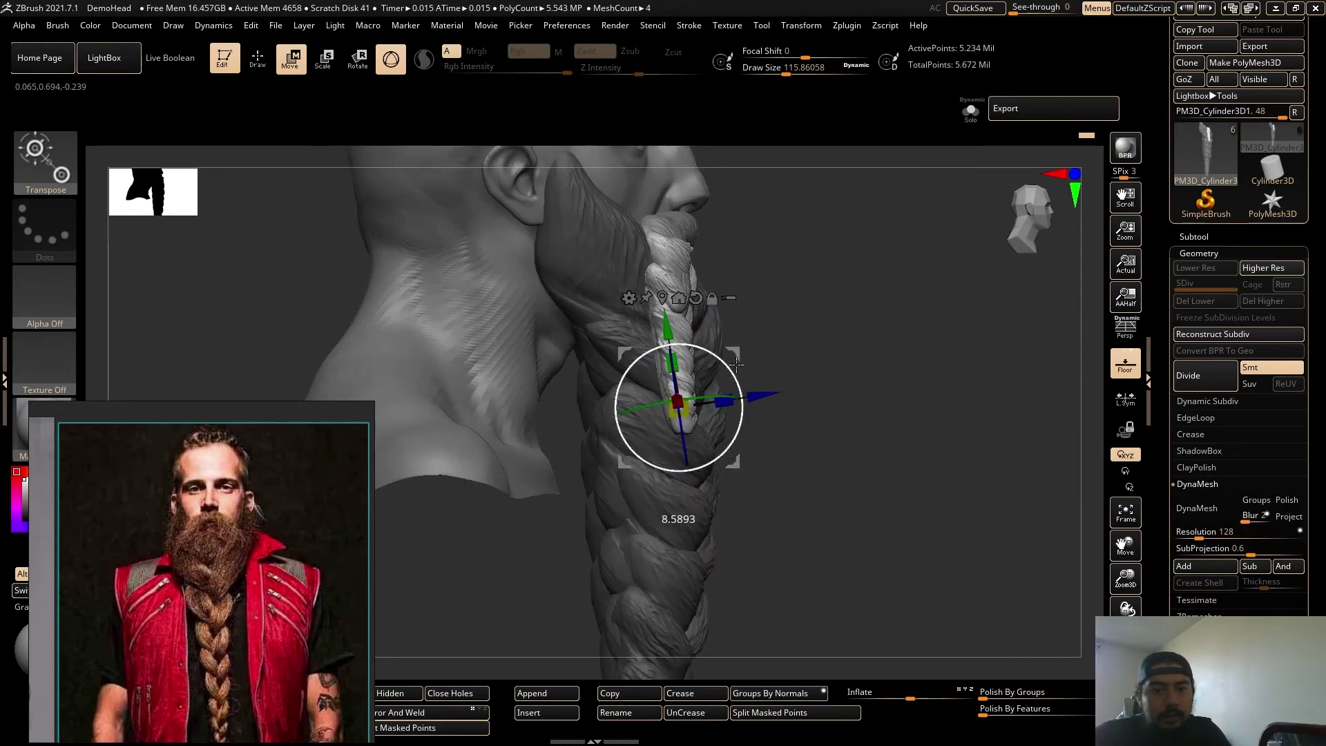
pyautogui.moveTo(828, 383); pyautogui.dragTo(692, 410)
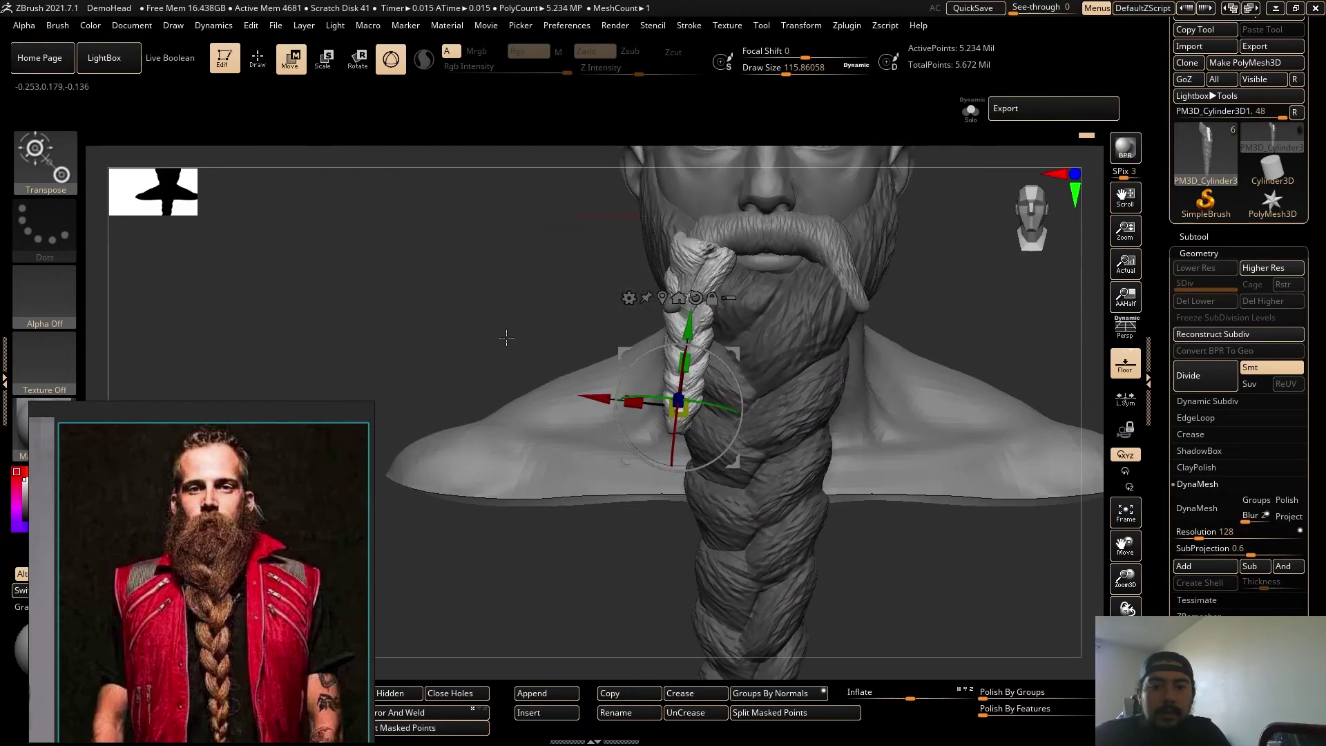
# Shape the small braid along the side of the beard with the Move brush at draw sizes of about 197 and 136.
pyautogui.moveTo(507, 336)
pyautogui.keyDown('alt'); pyautogui.mouseDown()
pyautogui.moveTo(513, 379)
pyautogui.moveTo(557, 384)
pyautogui.moveTo(541, 369)
pyautogui.moveTo(566, 358)
pyautogui.mouseUp(); pyautogui.keyUp('alt')
pyautogui.press('q')
pyautogui.press('s')
pyautogui.moveTo(500, 408); pyautogui.dragTo(697, 415)
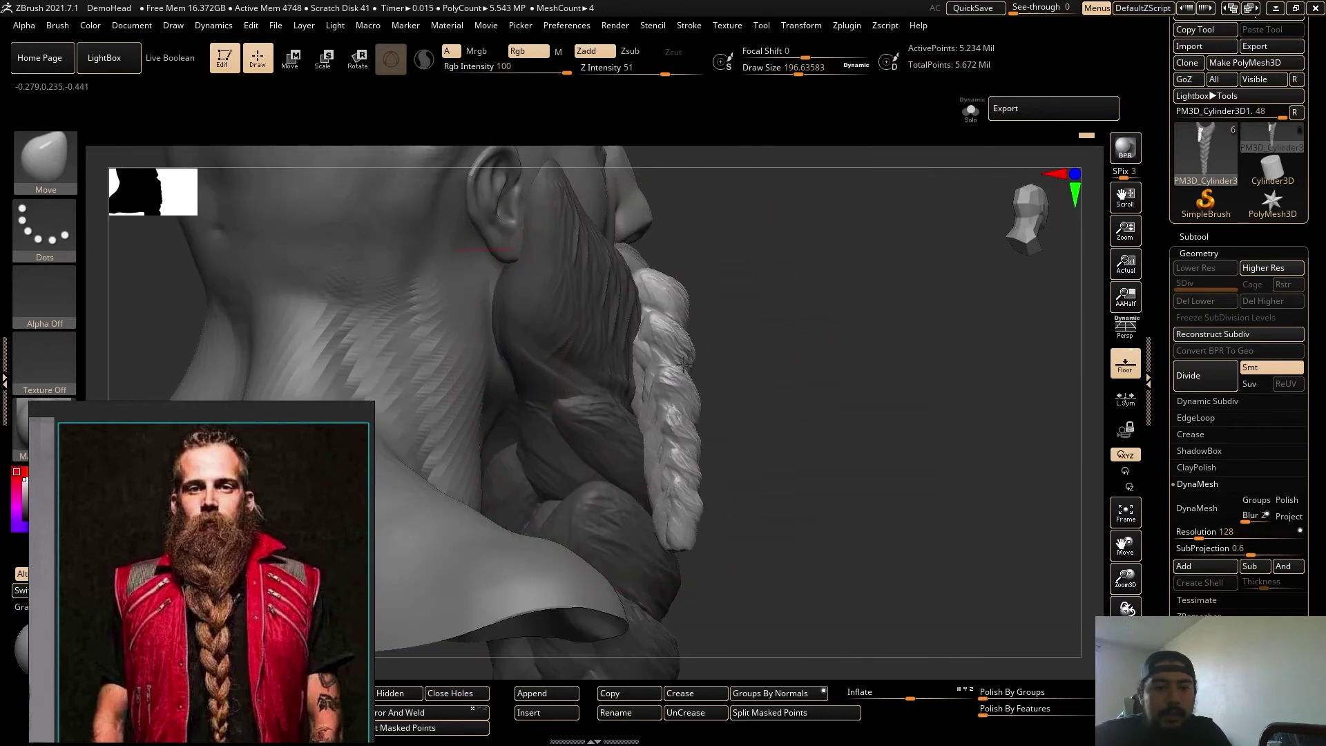
pyautogui.moveTo(660, 535)
pyautogui.mouseDown()
pyautogui.moveTo(672, 542)
pyautogui.moveTo(666, 279)
pyautogui.mouseUp()
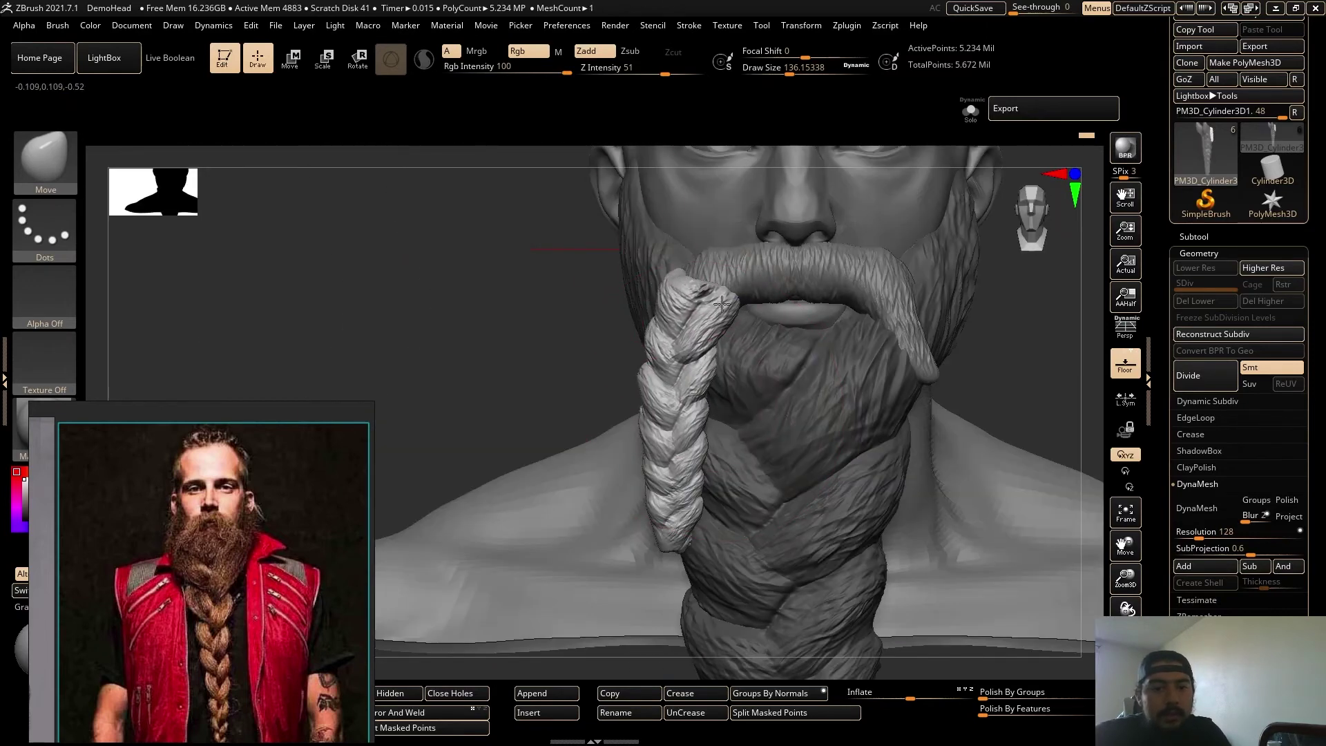
pyautogui.hotkey('ctrl', 'shift', 'z')
pyautogui.hotkey('ctrl', 'z')
pyautogui.hotkey('ctrl', 'z')
pyautogui.hotkey('ctrl', 'z')
pyautogui.hotkey('ctrl', 'z')
pyautogui.hotkey('ctrl', 'z')
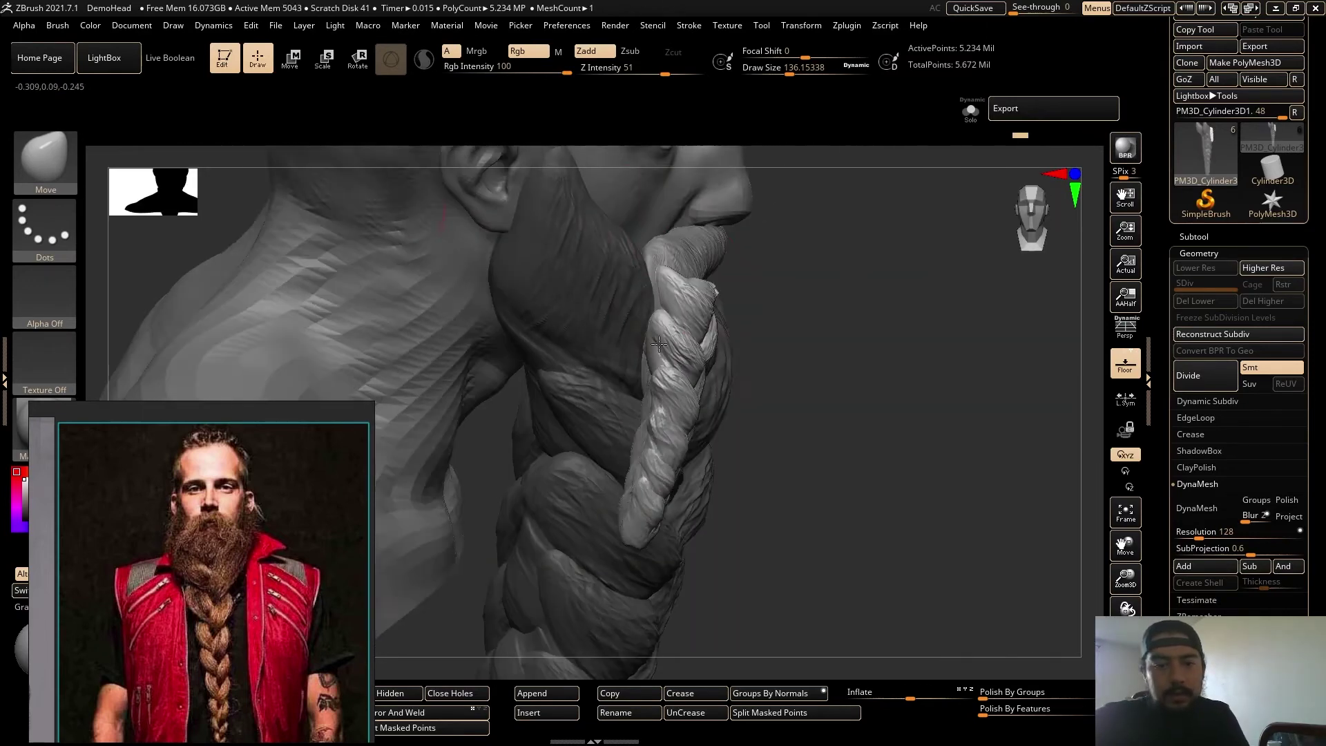
pyautogui.hotkey('ctrl', 'z')
# Select the moustache and pull its drooping ends in to meet the small braid with the Move brush at draw size about 80.
pyautogui.keyDown('alt'); pyautogui.click(716, 256); pyautogui.keyUp('alt')
pyautogui.hotkey('ctrl', 'z')
pyautogui.hotkey('ctrl', 'z')
pyautogui.hotkey('ctrl', 'z')
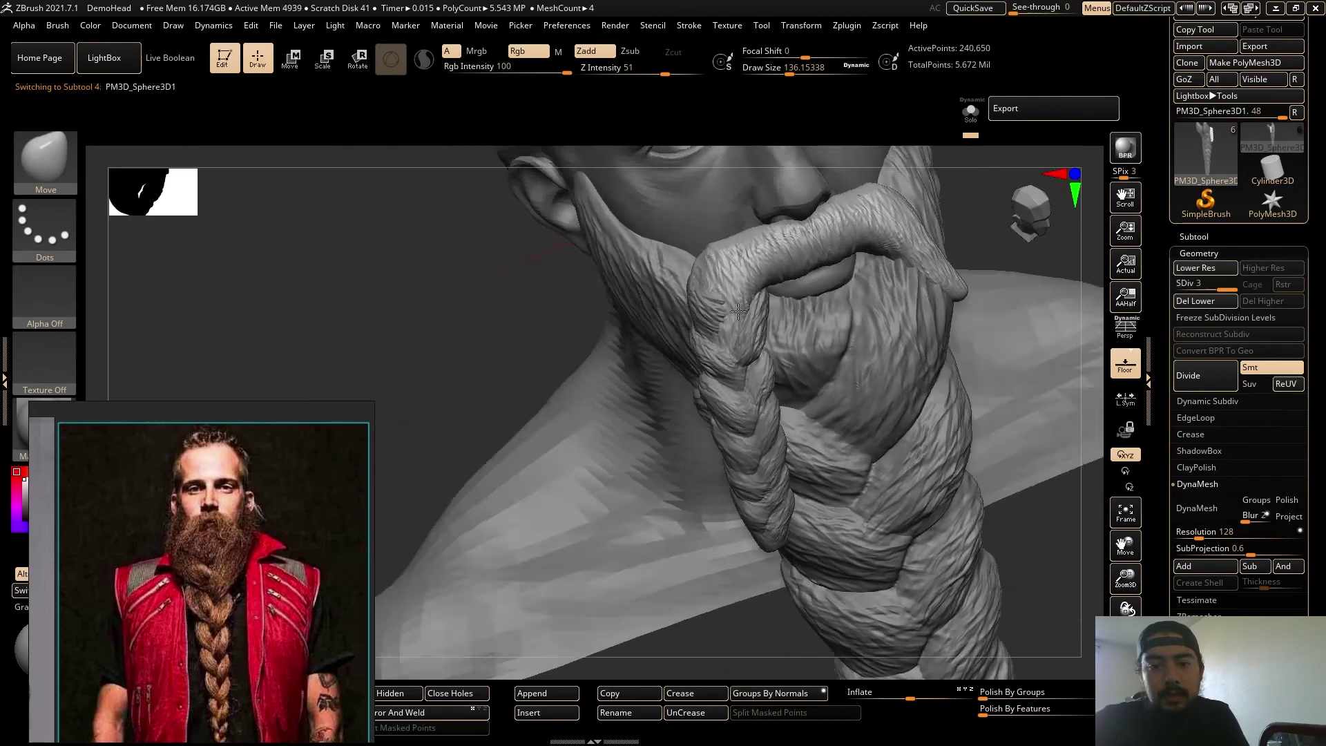
pyautogui.moveTo(738, 312); pyautogui.dragTo(707, 263, button='right')
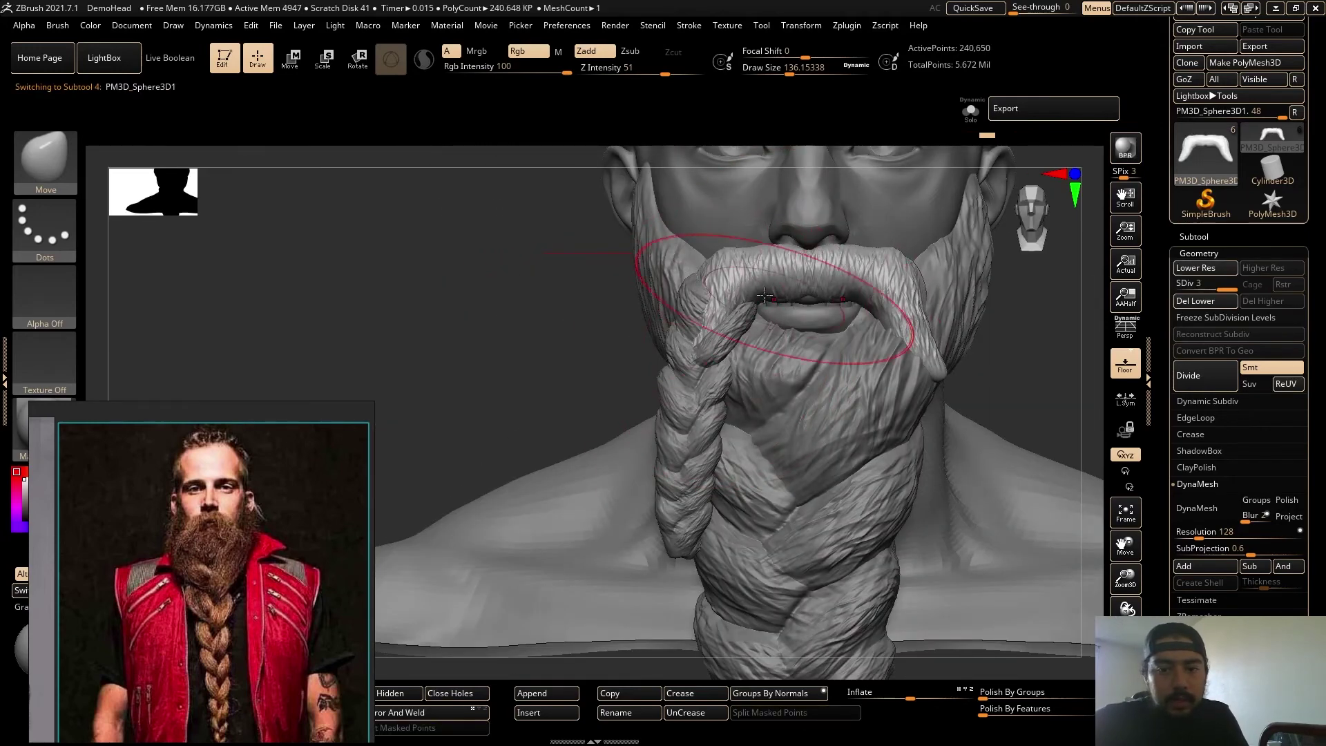
pyautogui.press('s')
pyautogui.moveTo(926, 341)
pyautogui.mouseDown()
pyautogui.moveTo(891, 298)
pyautogui.moveTo(842, 296)
pyautogui.moveTo(893, 301)
pyautogui.mouseUp()
pyautogui.press('s')
pyautogui.moveTo(898, 248)
pyautogui.mouseDown()
pyautogui.moveTo(902, 264)
pyautogui.moveTo(884, 264)
pyautogui.mouseUp()
pyautogui.press('s')
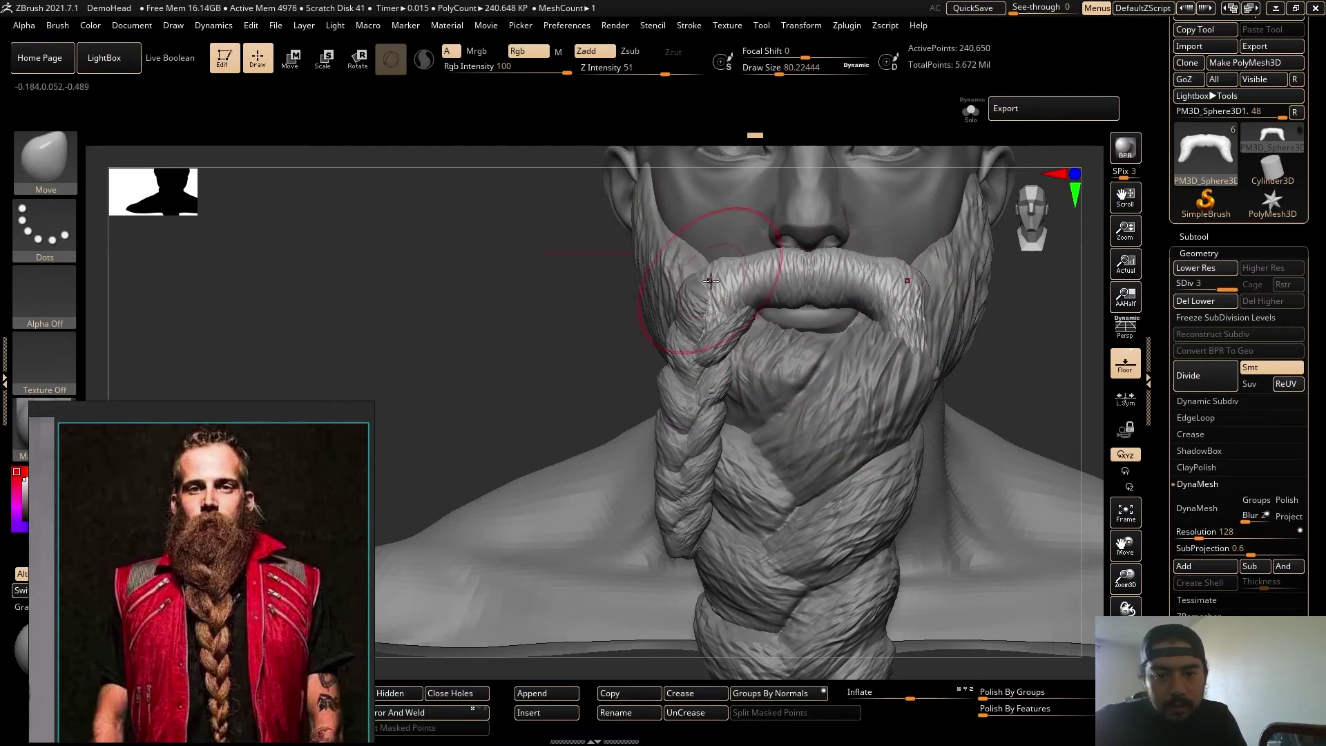
pyautogui.moveTo(711, 280); pyautogui.dragTo(710, 322)
pyautogui.keyDown('alt'); pyautogui.moveTo(1001, 387); pyautogui.dragTo(953, 274); pyautogui.keyUp('alt')
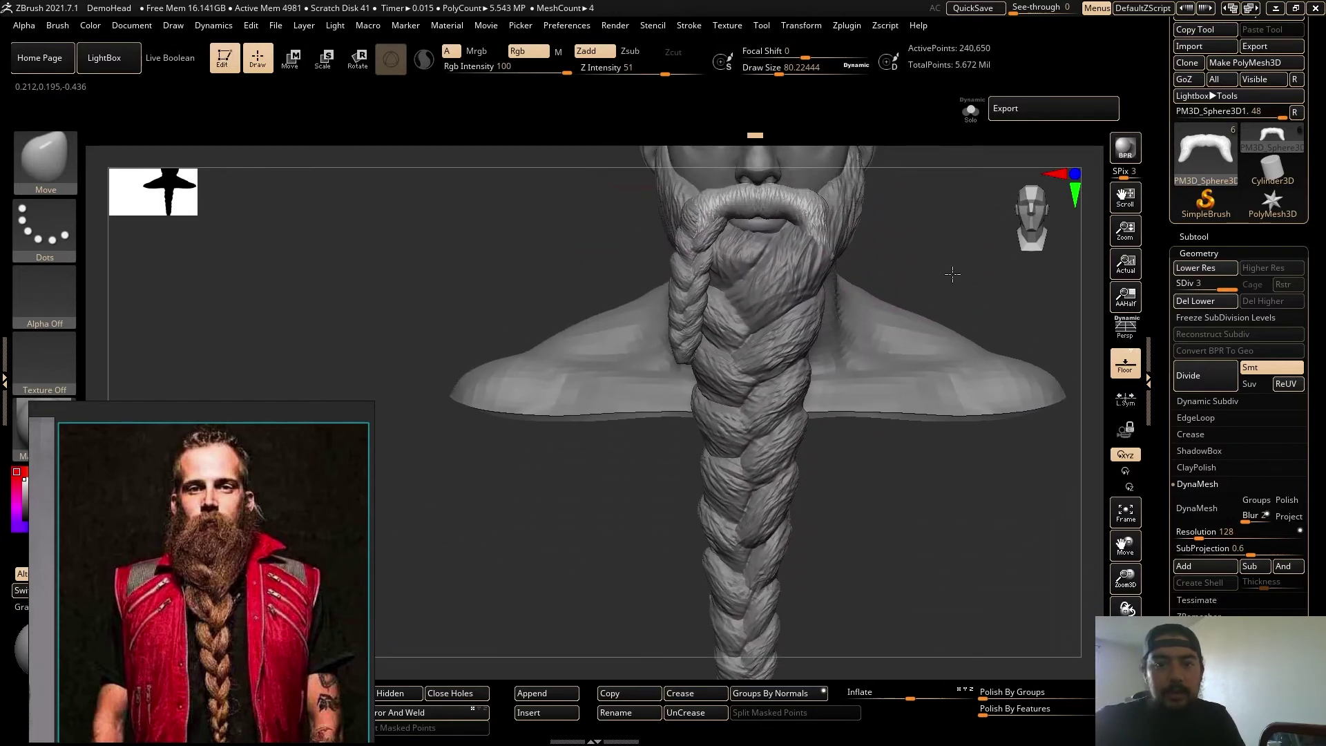
# Undo the mirror of the whole beard, split off the small side braid and mirror only that braid to the other side.
pyautogui.keyDown('alt'); pyautogui.moveTo(920, 500); pyautogui.dragTo(910, 524); pyautogui.keyUp('alt')
pyautogui.moveTo(279, 527); pyautogui.dragTo(377, 407)
pyautogui.keyDown('shift'); pyautogui.moveTo(567, 235); pyautogui.dragTo(621, 296); pyautogui.keyUp('shift')
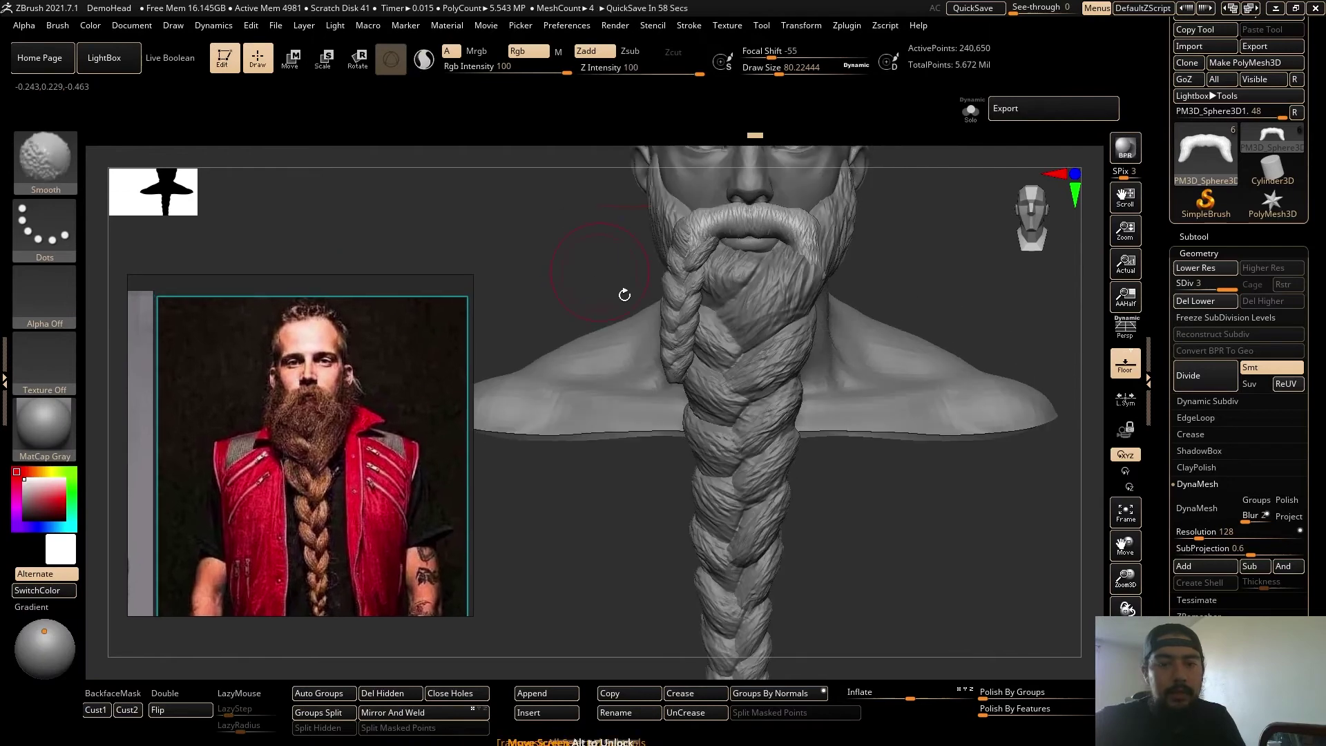
pyautogui.keyDown('alt'); pyautogui.click(671, 325); pyautogui.keyUp('alt')
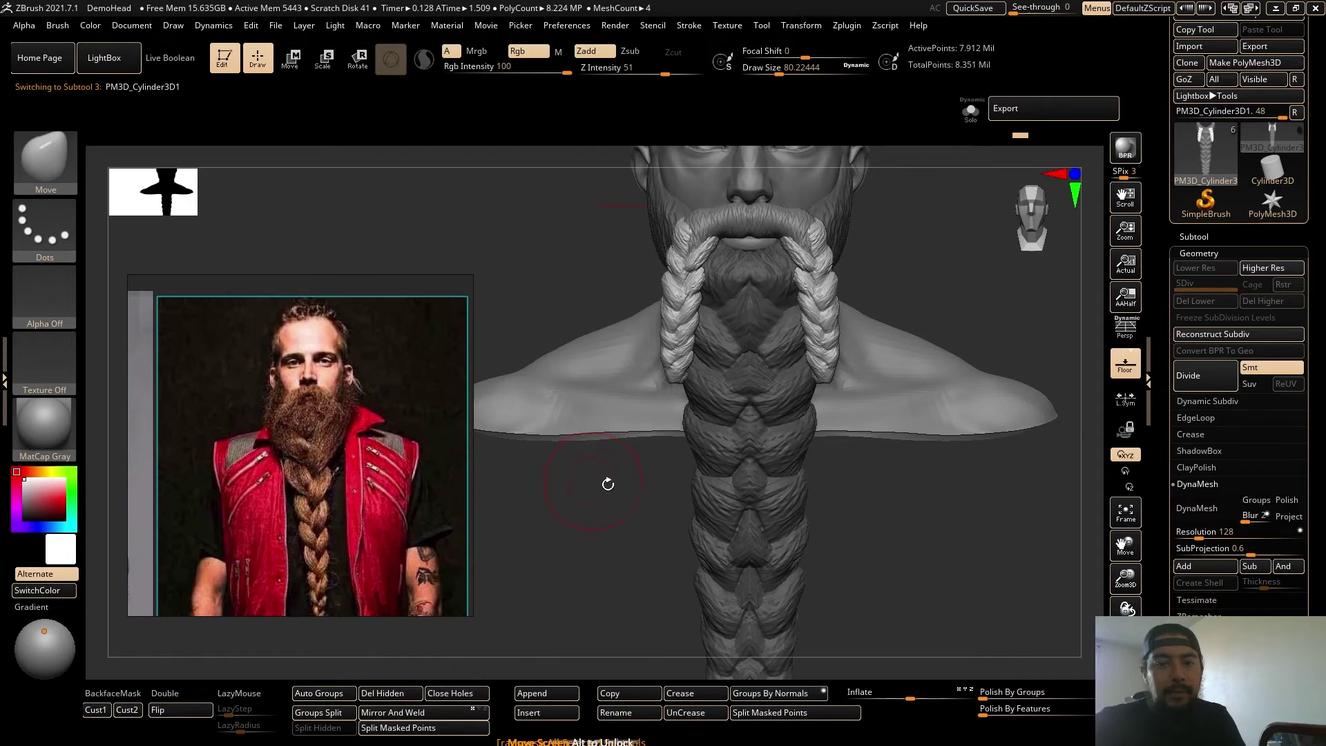
pyautogui.hotkey('ctrl', 'z')
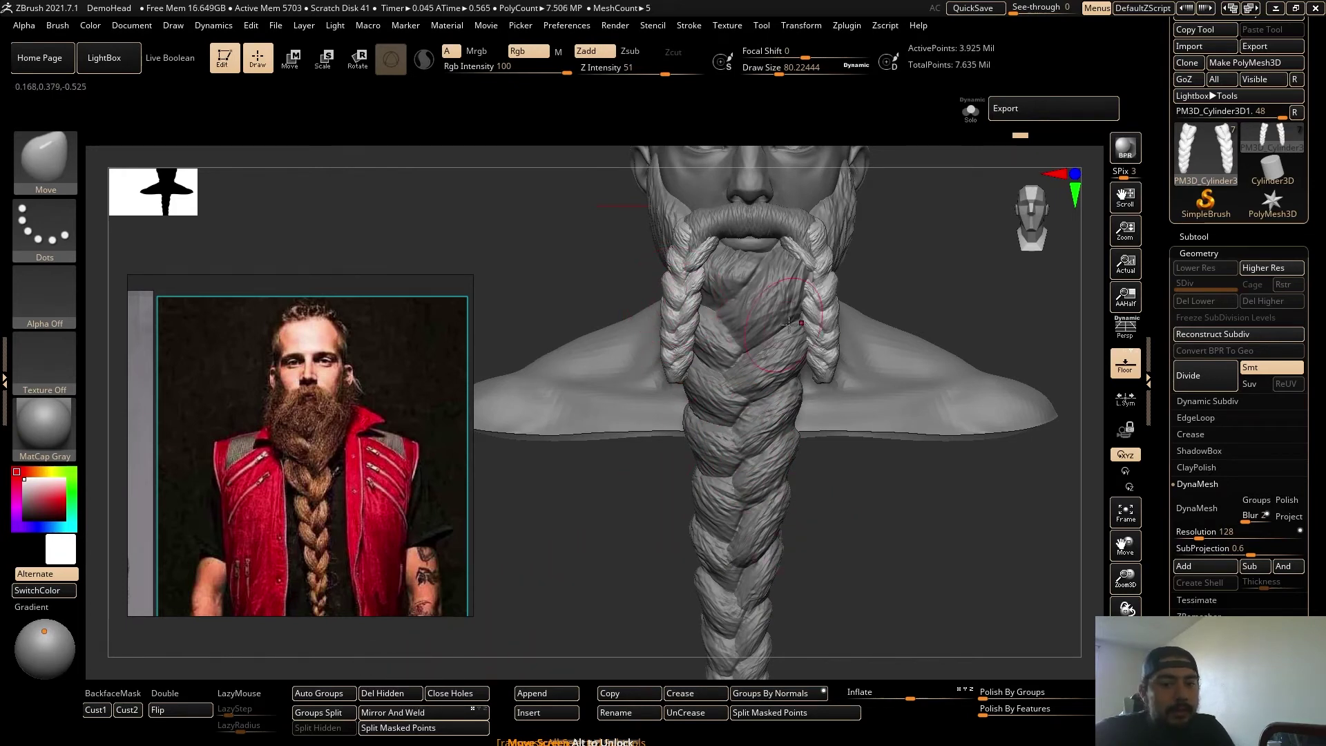
# Spread the lower parts of both side braids away from the beard with the Move brush at draw size about 268.
pyautogui.moveTo(868, 553)
pyautogui.mouseDown()
pyautogui.moveTo(806, 557)
pyautogui.moveTo(911, 568)
pyautogui.moveTo(844, 557)
pyautogui.moveTo(749, 577)
pyautogui.moveTo(836, 591)
pyautogui.moveTo(788, 585)
pyautogui.moveTo(814, 400)
pyautogui.moveTo(837, 489)
pyautogui.moveTo(835, 463)
pyautogui.mouseUp()
pyautogui.press('s')
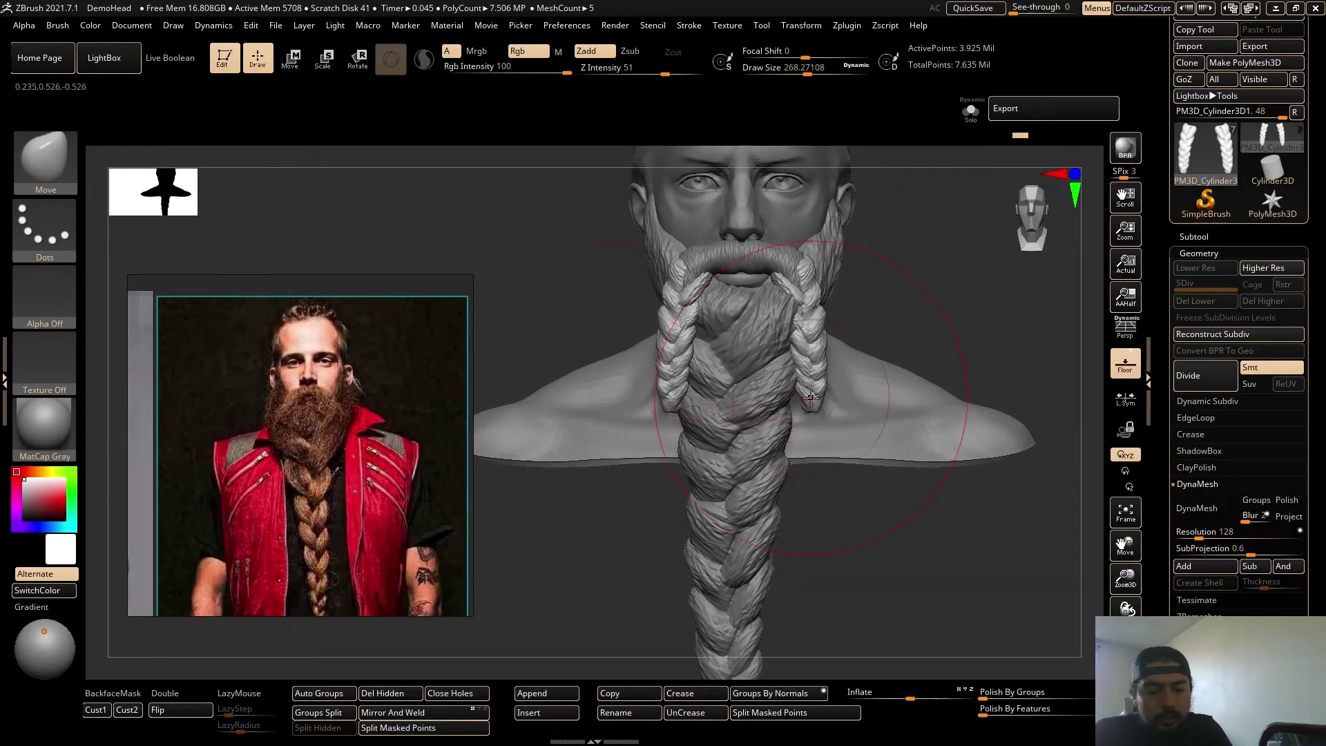
pyautogui.moveTo(813, 399); pyautogui.dragTo(828, 401)
pyautogui.moveTo(911, 314); pyautogui.dragTo(787, 307)
pyautogui.moveTo(715, 332); pyautogui.dragTo(846, 325)
# Fit the upper parts of the side braids against the moustache ends with the Move brush at draw size about 136.
pyautogui.press('s')
pyautogui.moveTo(819, 286); pyautogui.dragTo(801, 284)
pyautogui.keyDown('alt'); pyautogui.moveTo(919, 304); pyautogui.dragTo(918, 366); pyautogui.keyUp('alt')
pyautogui.moveTo(918, 311); pyautogui.dragTo(801, 279)
pyautogui.press('s')
pyautogui.moveTo(804, 275); pyautogui.dragTo(788, 275)
pyautogui.moveTo(801, 207); pyautogui.dragTo(780, 190)
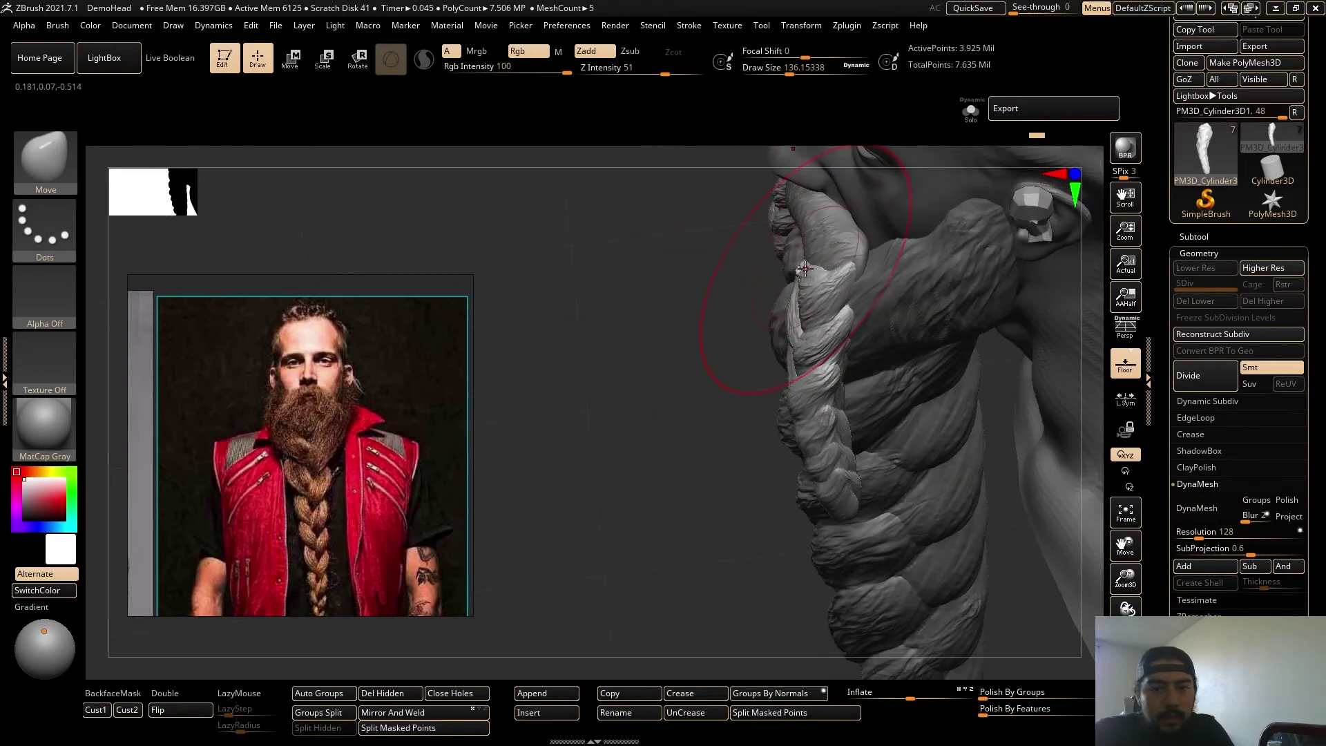
pyautogui.moveTo(649, 290); pyautogui.dragTo(794, 287)
pyautogui.moveTo(810, 275); pyautogui.dragTo(798, 270)
pyautogui.moveTo(881, 328); pyautogui.dragTo(903, 332)
# Refine the side braids' top ends where they meet the moustache with the Move brush at draw sizes of about 80 and 44.
pyautogui.press('s')
pyautogui.moveTo(819, 276); pyautogui.dragTo(803, 276)
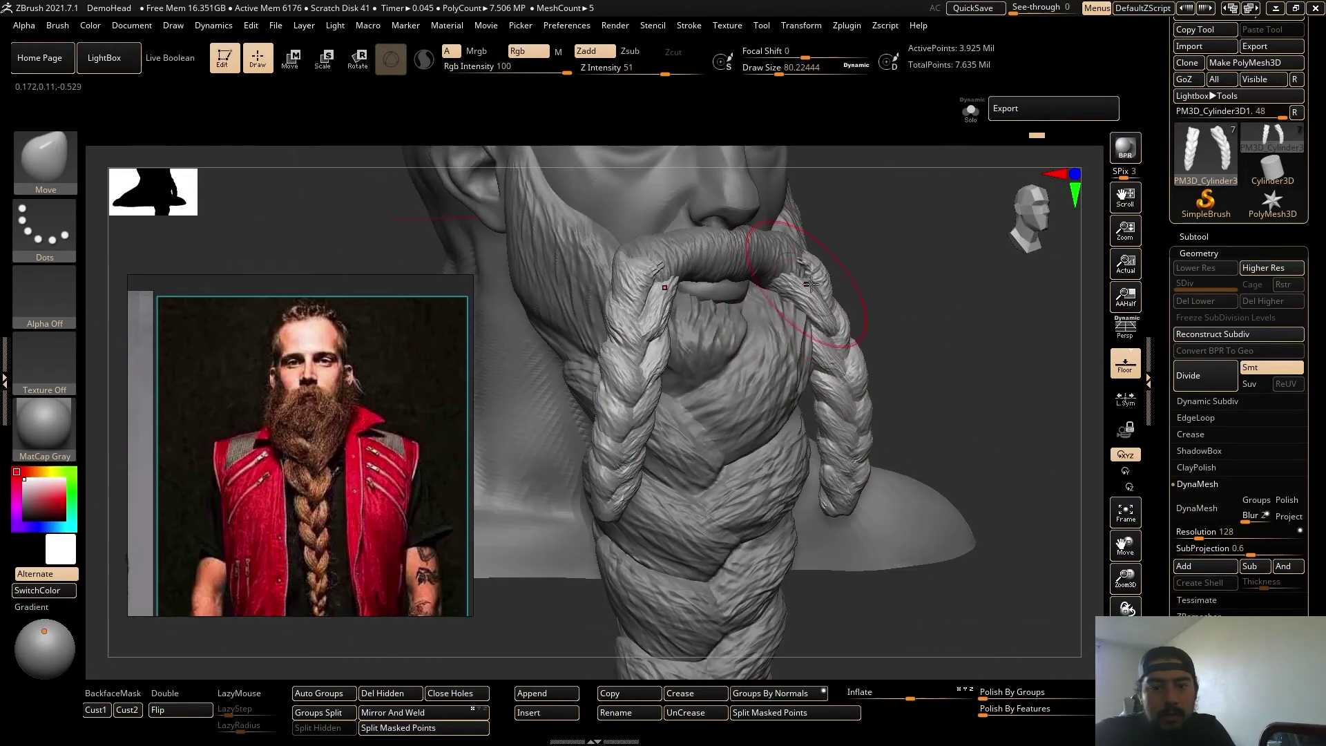
pyautogui.moveTo(922, 290); pyautogui.dragTo(849, 345)
pyautogui.keyDown('shift'); pyautogui.moveTo(667, 396); pyautogui.dragTo(801, 266); pyautogui.keyUp('shift')
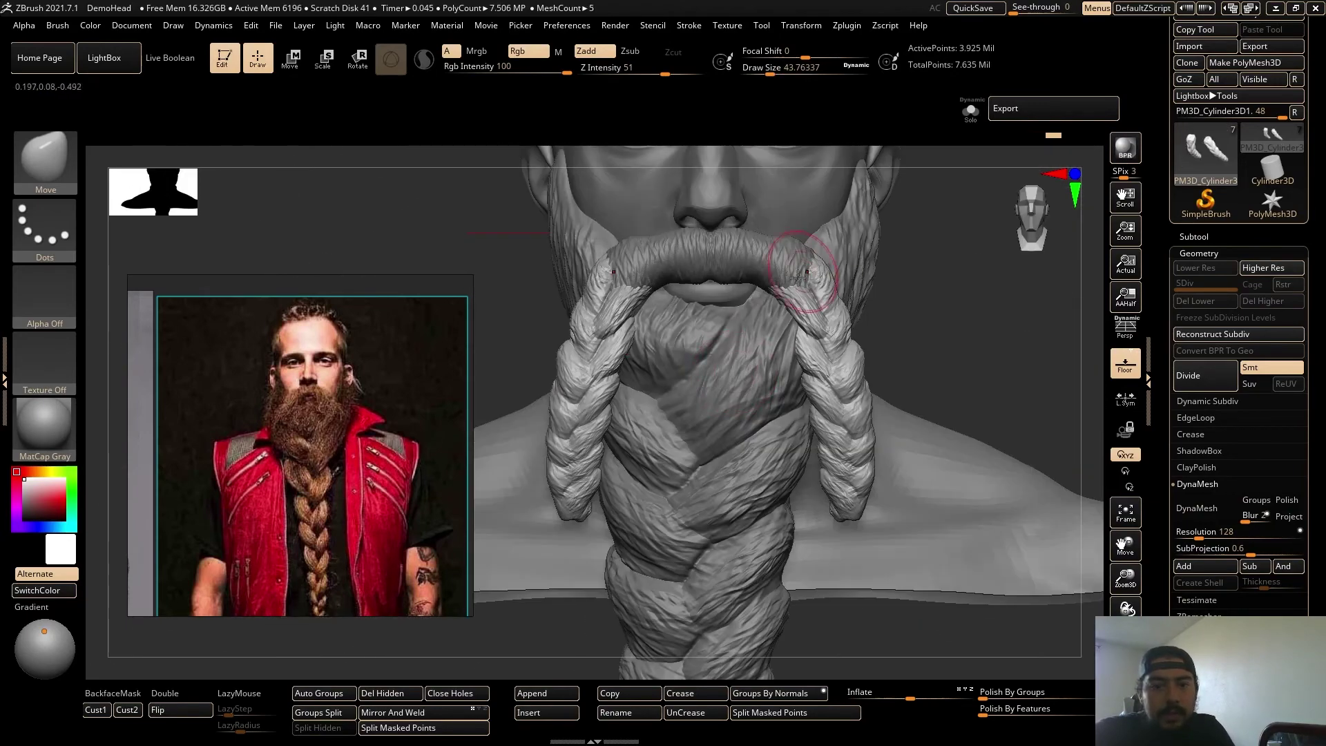
# Adjust the lower tips of the side braids with the Move brush at draw size about 71.
pyautogui.keyDown('alt'); pyautogui.moveTo(973, 367); pyautogui.dragTo(914, 464); pyautogui.keyUp('alt')
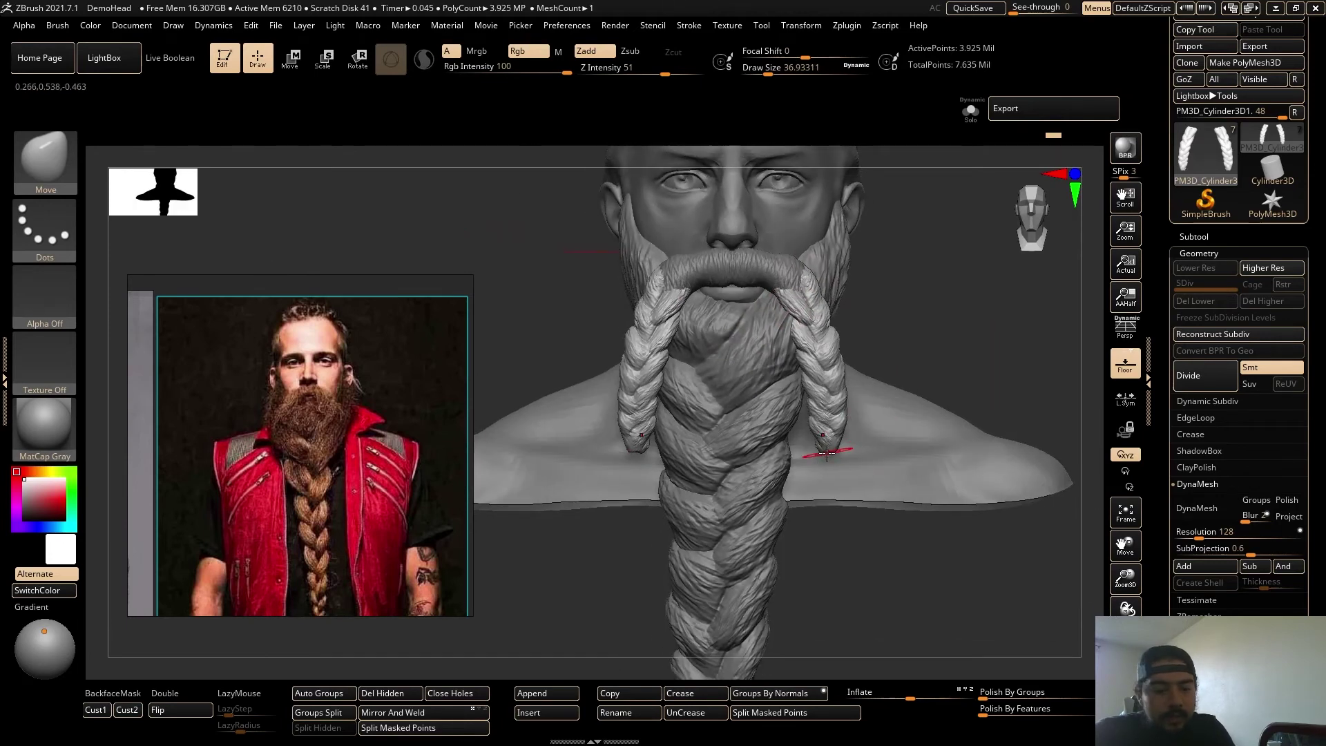
pyautogui.press('s')
pyautogui.moveTo(823, 458); pyautogui.dragTo(832, 457)
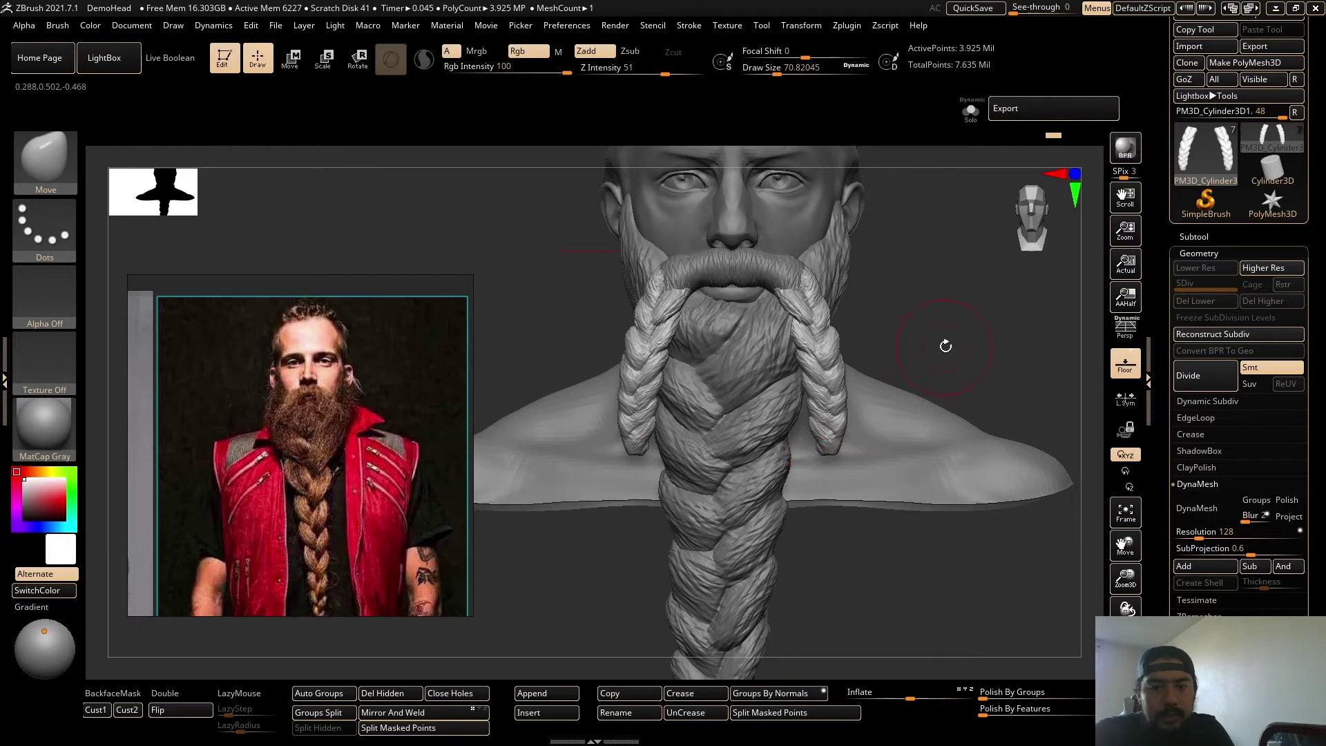
# Select the band at the end of the long braid and merge it with the hair-end subtool below it.
pyautogui.keyDown('alt'); pyautogui.moveTo(945, 346); pyautogui.dragTo(883, 366); pyautogui.keyUp('alt')
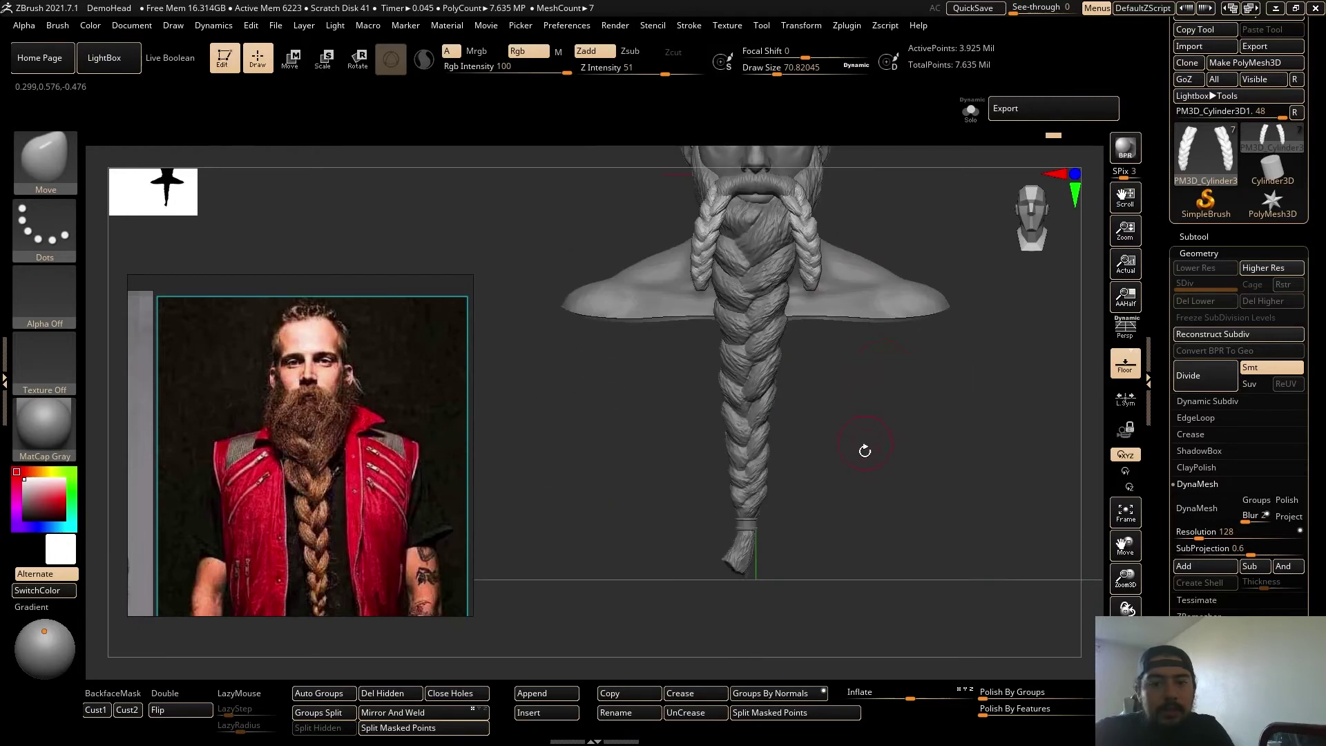
pyautogui.keyDown('alt'); pyautogui.moveTo(865, 451); pyautogui.dragTo(924, 339); pyautogui.keyUp('alt')
pyautogui.keyDown('alt'); pyautogui.click(705, 518); pyautogui.keyUp('alt')
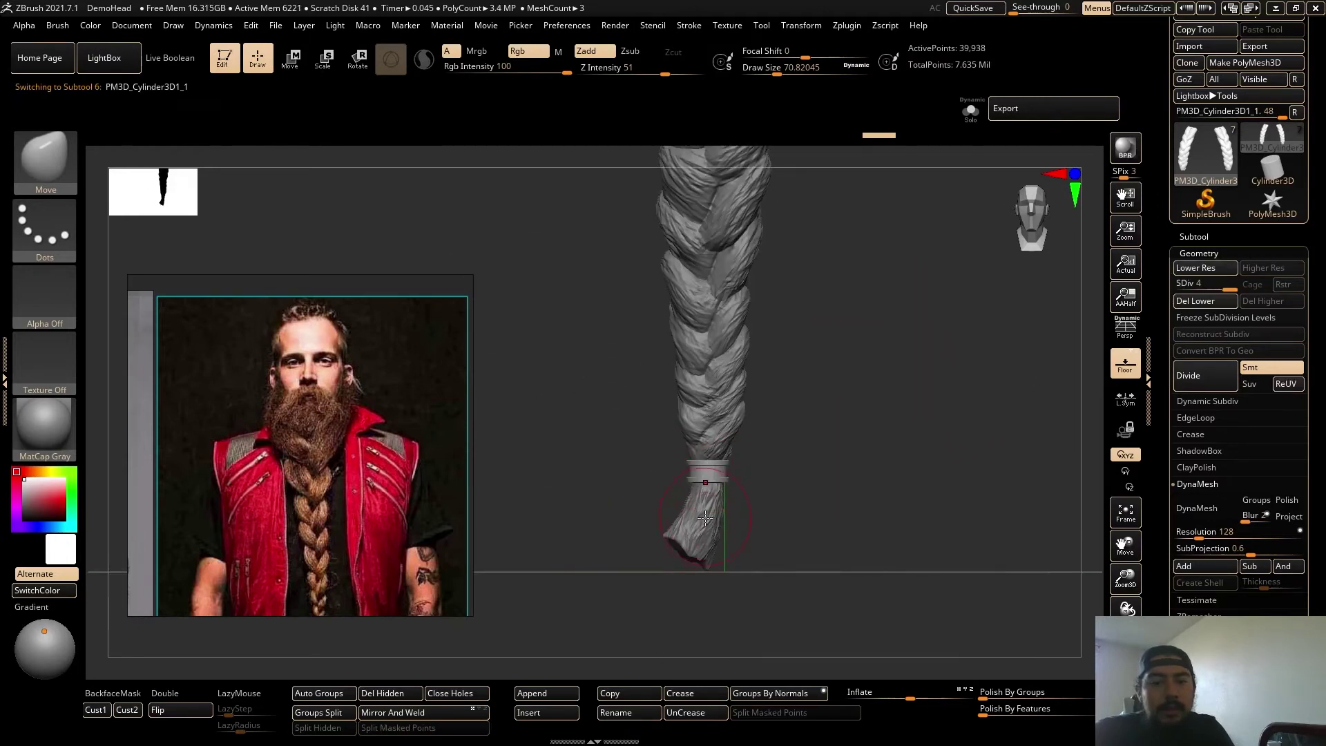
pyautogui.click(1193, 236)
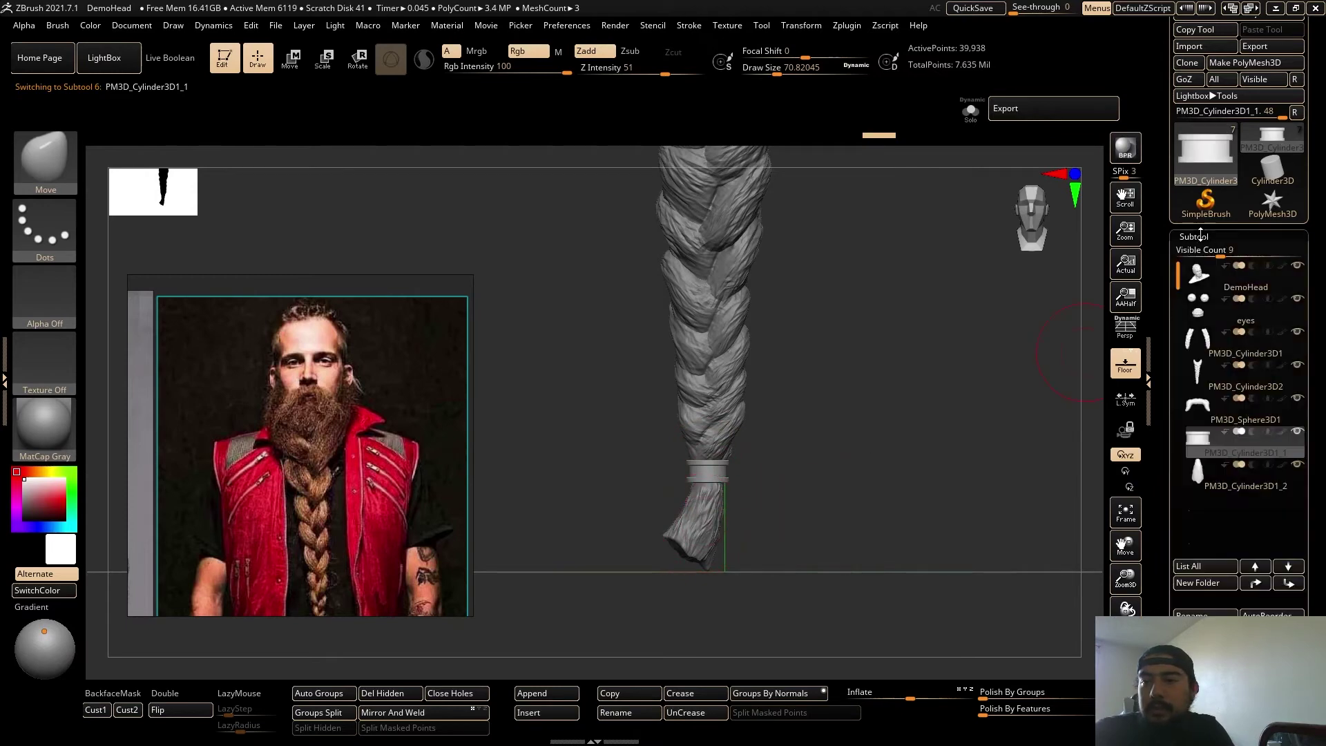
pyautogui.click(1206, 680)
pyautogui.click(1078, 709)
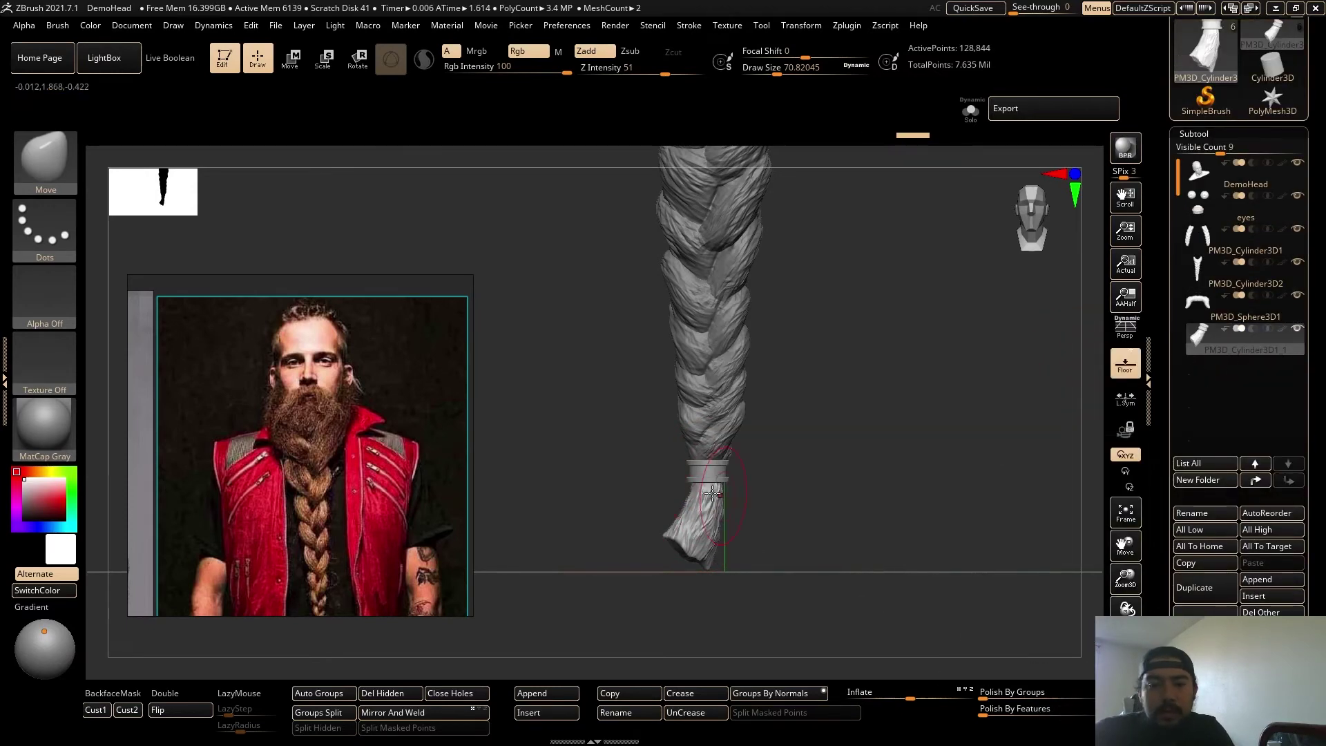
# Activate the Move gizmo on the banded hair end and delete the subtool's lower subdivision levels.
pyautogui.keyDown('alt'); pyautogui.moveTo(857, 442); pyautogui.dragTo(865, 594); pyautogui.keyUp('alt')
pyautogui.press('w')
pyautogui.click(732, 221)
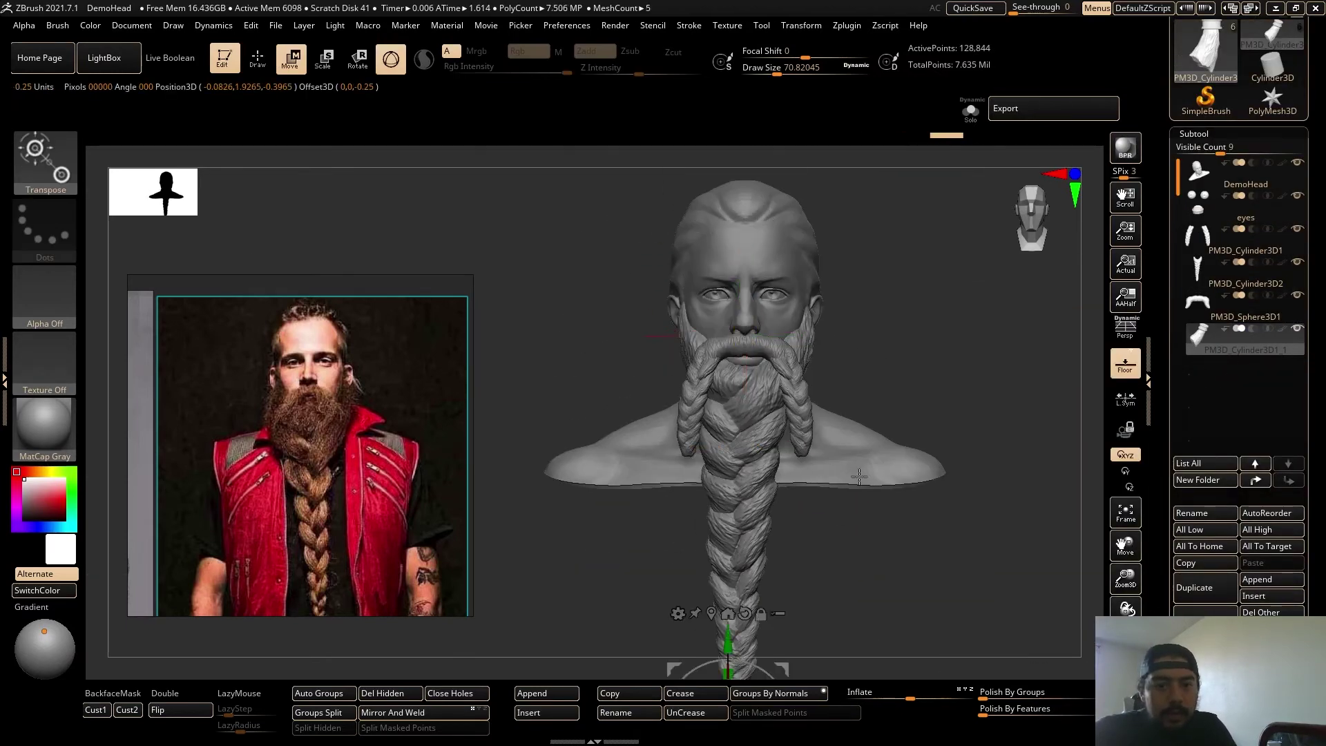
pyautogui.keyDown('alt'); pyautogui.moveTo(803, 676); pyautogui.dragTo(819, 462); pyautogui.keyUp('alt')
pyautogui.press('ctrl')
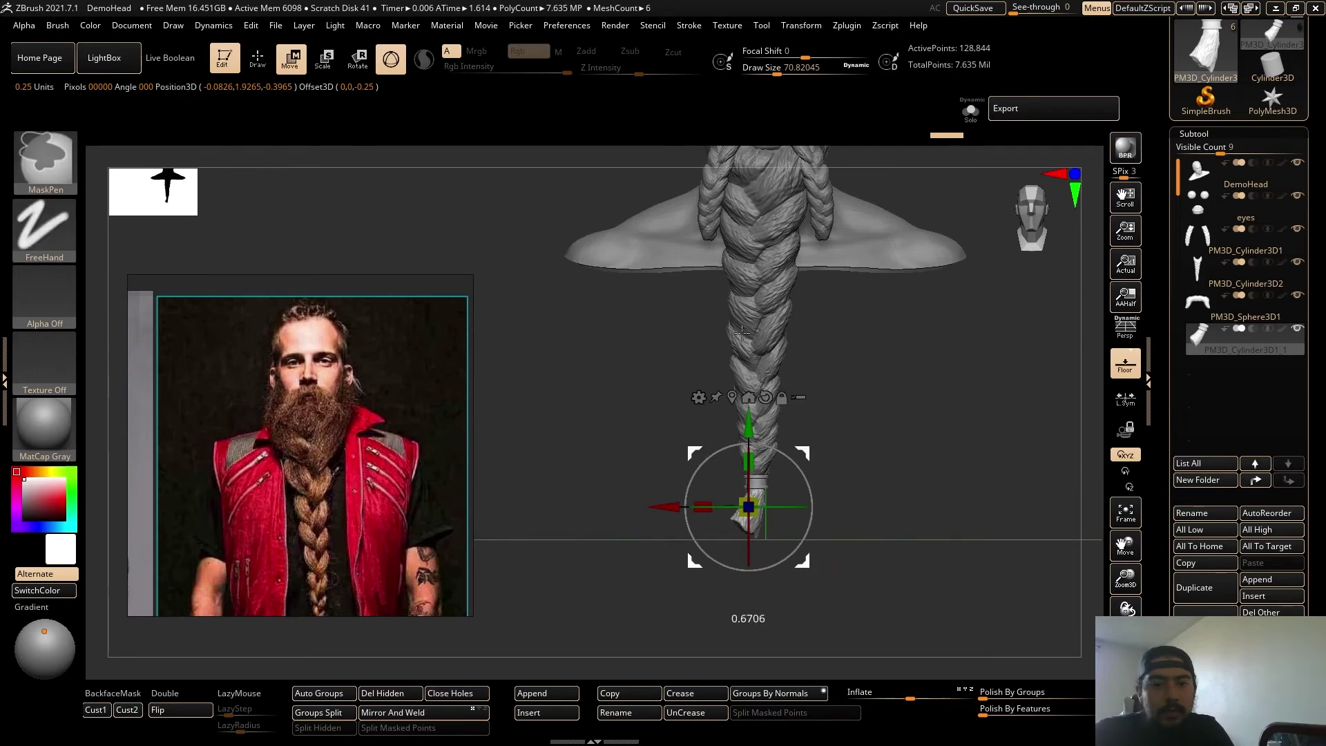
pyautogui.keyDown('ctrl'); pyautogui.moveTo(742, 333); pyautogui.dragTo(741, 331); pyautogui.keyUp('ctrl')
pyautogui.click(1193, 133)
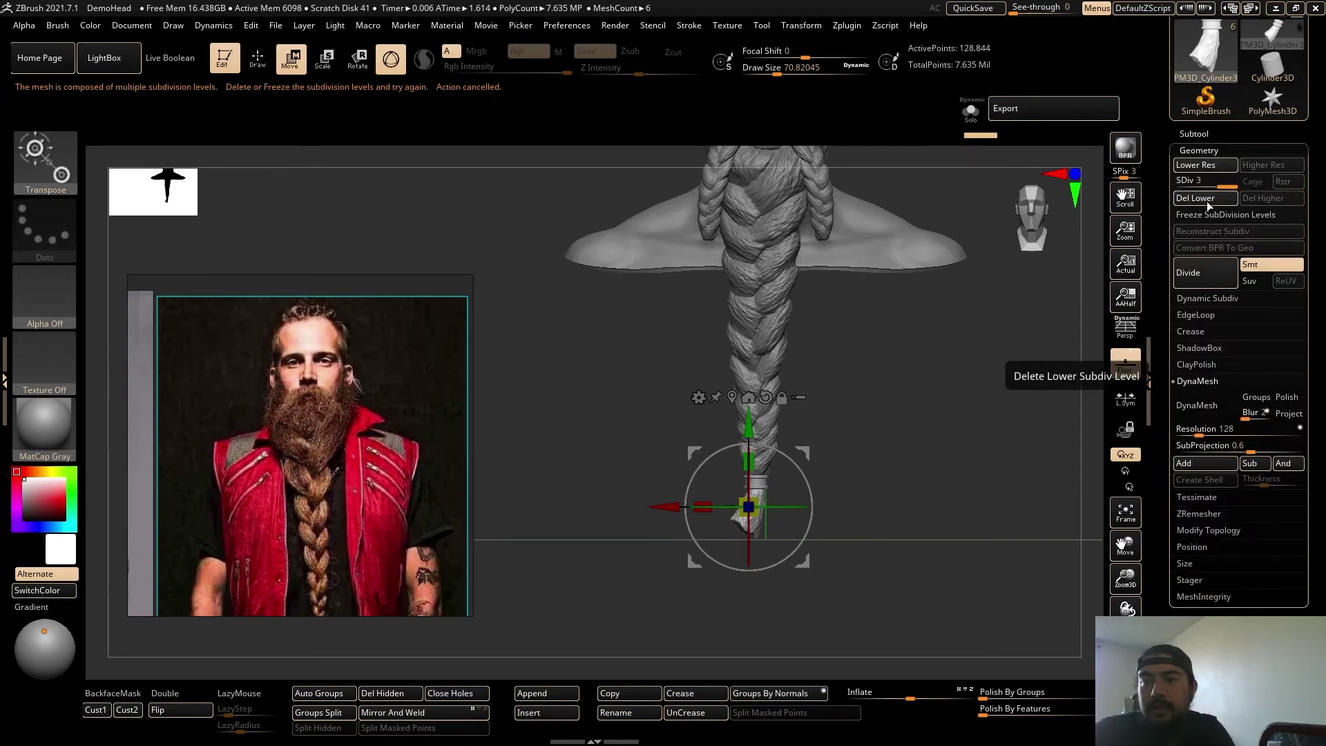
pyautogui.click(1195, 198)
# Duplicate the banded hair end with the gizmo and fit the copy onto the tip of one side braid.
pyautogui.keyDown('alt'); pyautogui.moveTo(892, 526); pyautogui.dragTo(889, 487); pyautogui.keyUp('alt')
pyautogui.keyDown('ctrl'); pyautogui.moveTo(808, 518); pyautogui.dragTo(748, 232); pyautogui.keyUp('ctrl')
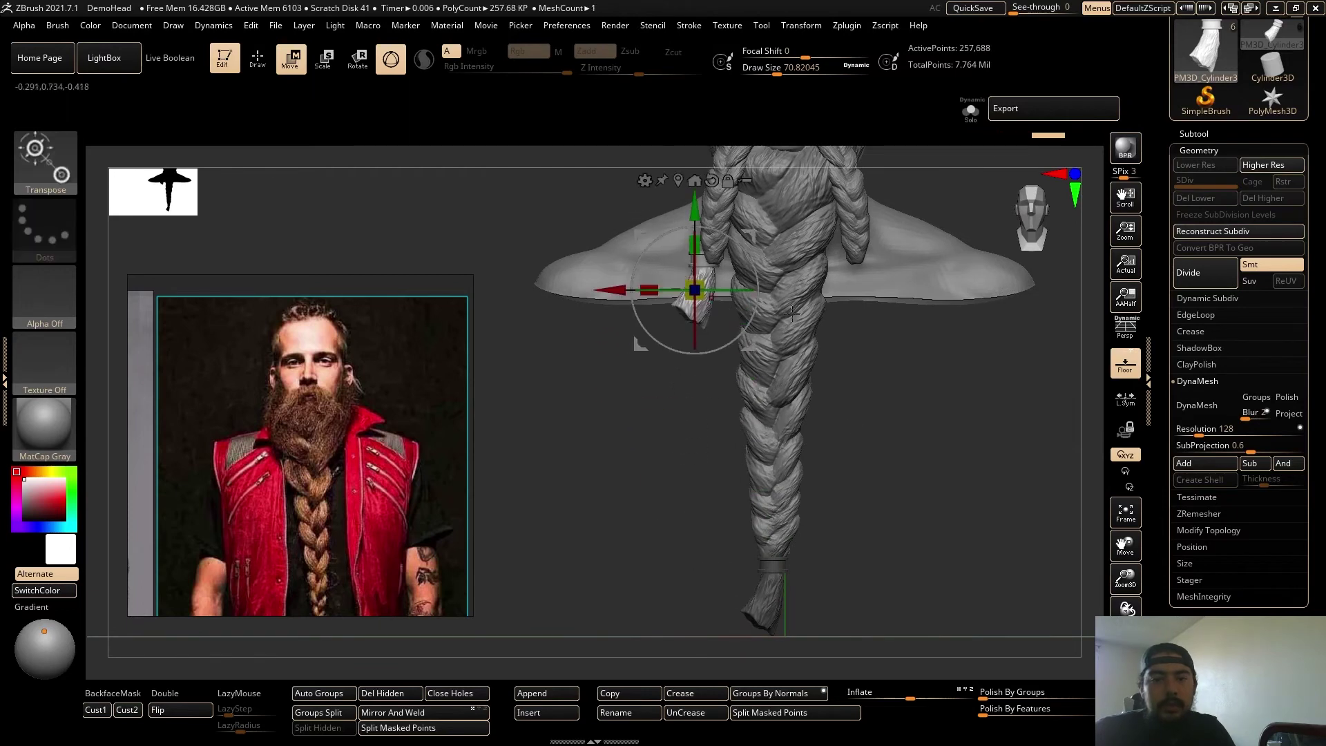
pyautogui.keyDown('alt'); pyautogui.moveTo(646, 442); pyautogui.dragTo(842, 553); pyautogui.keyUp('alt')
pyautogui.moveTo(735, 347); pyautogui.dragTo(773, 351)
pyautogui.keyDown('shift'); pyautogui.moveTo(843, 511); pyautogui.dragTo(702, 524); pyautogui.keyUp('shift')
pyautogui.moveTo(734, 424); pyautogui.dragTo(730, 430)
pyautogui.moveTo(790, 368); pyautogui.dragTo(820, 351)
pyautogui.keyDown('alt'); pyautogui.moveTo(716, 566); pyautogui.dragTo(768, 375); pyautogui.keyUp('alt')
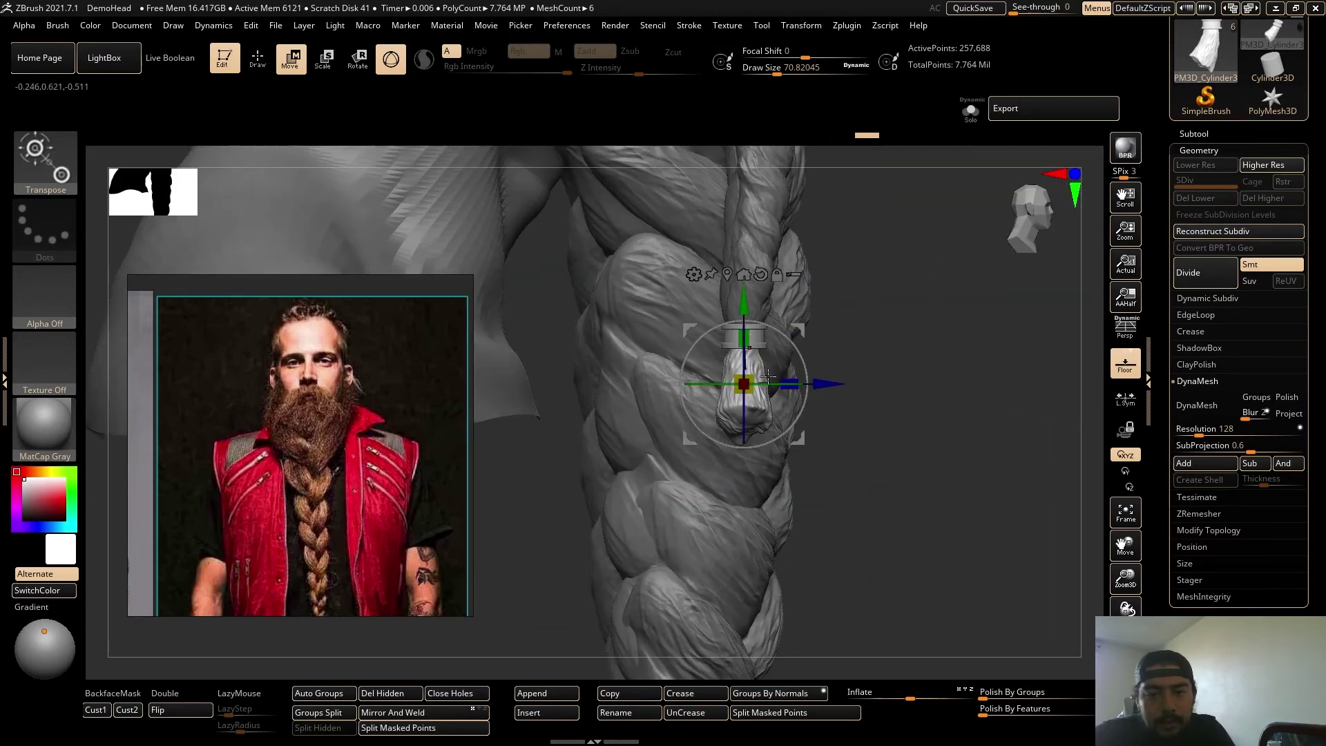
pyautogui.keyDown('shift'); pyautogui.moveTo(856, 429); pyautogui.dragTo(780, 442); pyautogui.keyUp('shift')
pyautogui.keyDown('alt'); pyautogui.moveTo(780, 442); pyautogui.dragTo(748, 469); pyautogui.keyUp('alt')
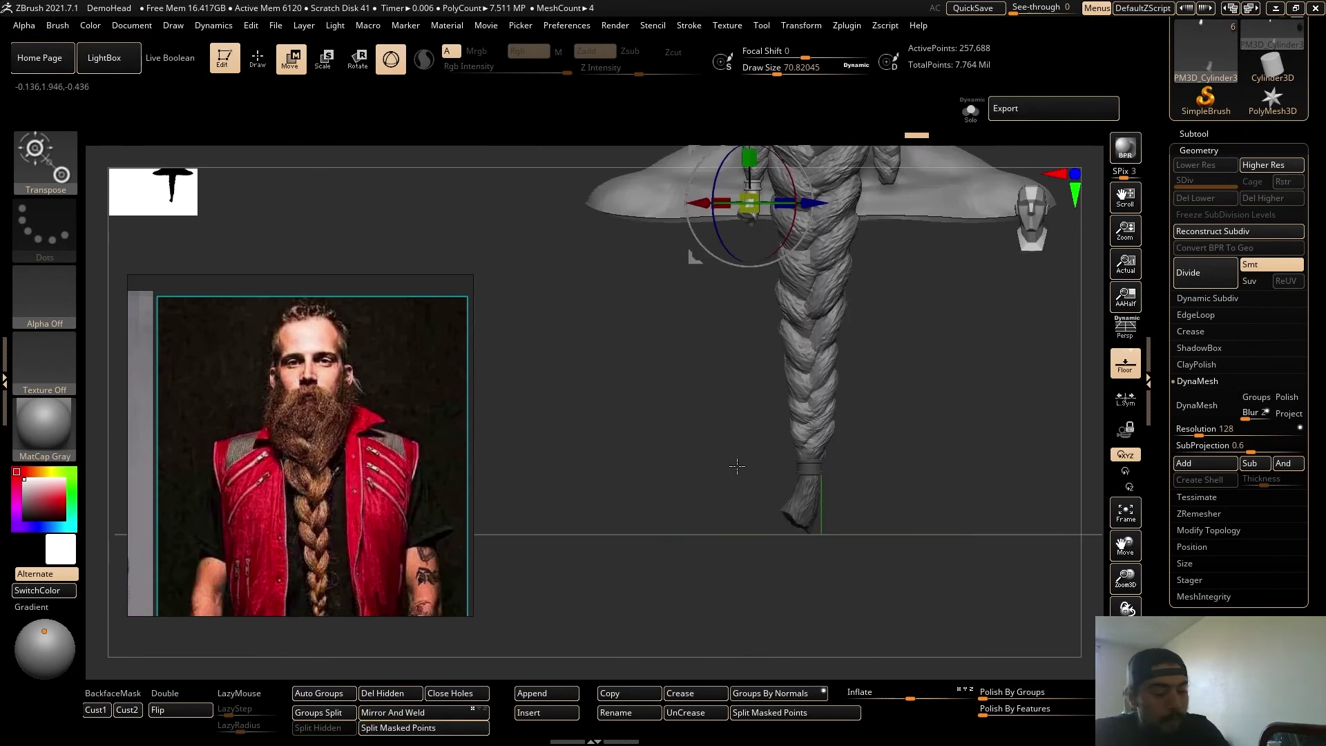
# Shape the lower end of the side braid's hair end with the Move brush at draw size about 56.
pyautogui.press('q')
pyautogui.moveTo(734, 382)
pyautogui.keyDown('alt'); pyautogui.mouseDown()
pyautogui.moveTo(725, 488)
pyautogui.moveTo(829, 449)
pyautogui.mouseUp(); pyautogui.keyUp('alt')
pyautogui.moveTo(829, 449); pyautogui.dragTo(769, 359, button='right')
pyautogui.press('s')
pyautogui.moveTo(769, 358); pyautogui.dragTo(763, 358)
pyautogui.moveTo(764, 373); pyautogui.dragTo(831, 405, button='right')
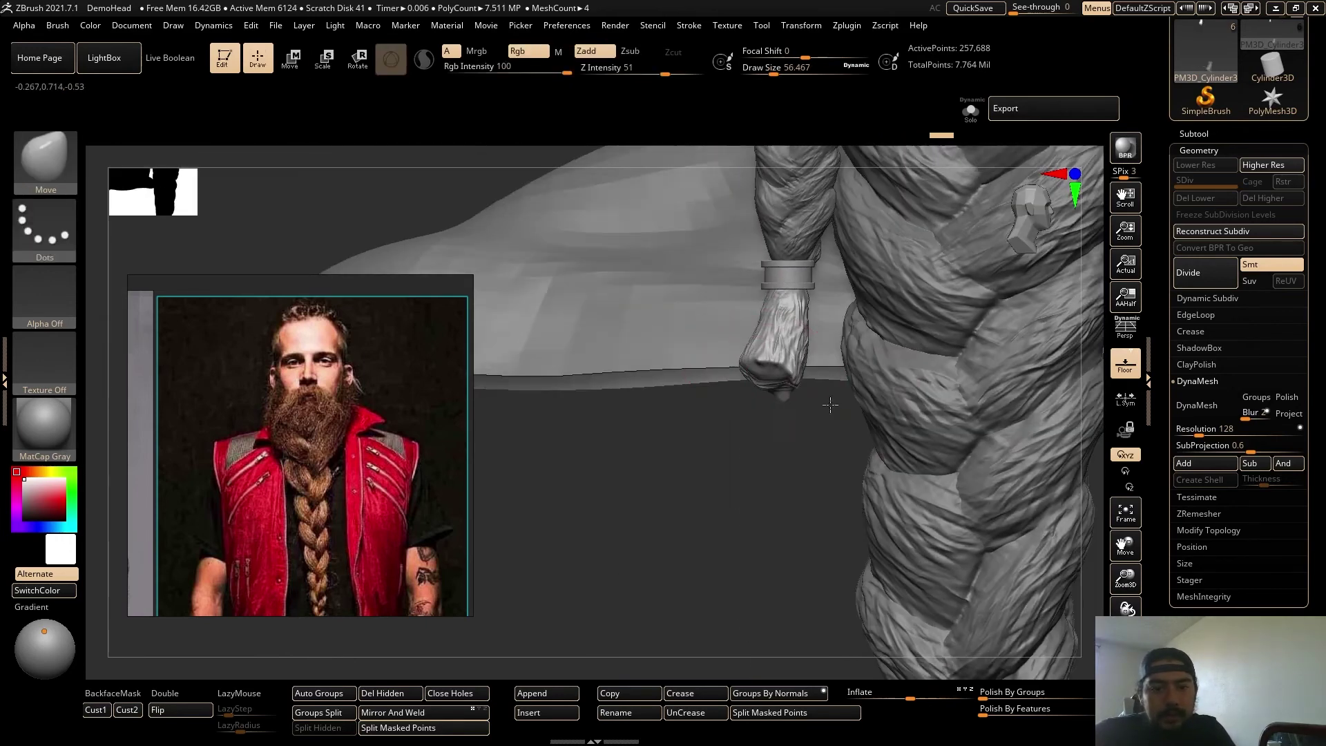
pyautogui.moveTo(804, 384); pyautogui.dragTo(775, 377)
# Refine the side braid's hair end from several angles with the Move brush, reducing the draw size to about 39.
pyautogui.press('s')
pyautogui.moveTo(776, 304); pyautogui.dragTo(758, 304)
pyautogui.moveTo(757, 355); pyautogui.dragTo(767, 377)
pyautogui.moveTo(725, 387); pyautogui.dragTo(863, 383, button='right')
pyautogui.press('s')
pyautogui.moveTo(750, 373); pyautogui.dragTo(772, 373)
pyautogui.moveTo(911, 387); pyautogui.dragTo(819, 395, button='right')
pyautogui.press('s')
pyautogui.moveTo(840, 352); pyautogui.dragTo(823, 352)
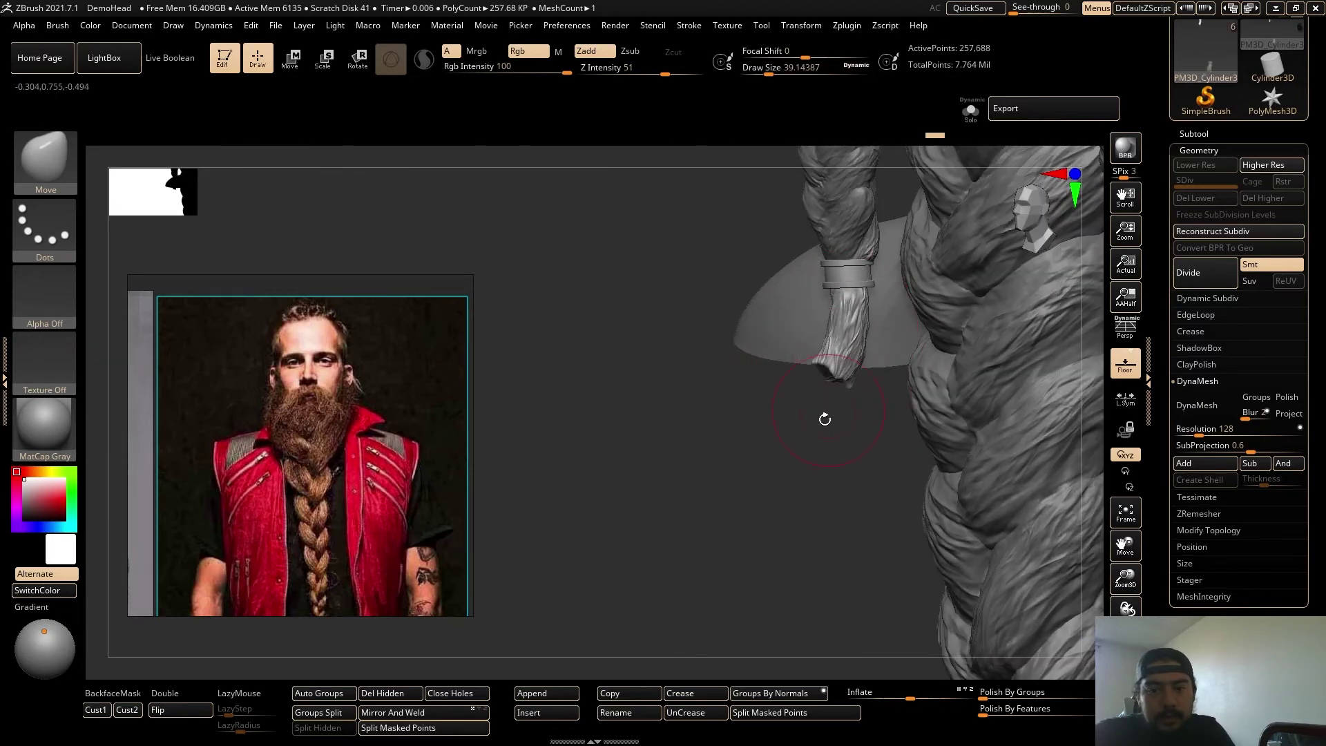
pyautogui.moveTo(825, 419); pyautogui.dragTo(751, 504)
# Try to mirror and weld the combined hair-end subtool so the opposite side braid also gets a banded tip.
pyautogui.press('w')
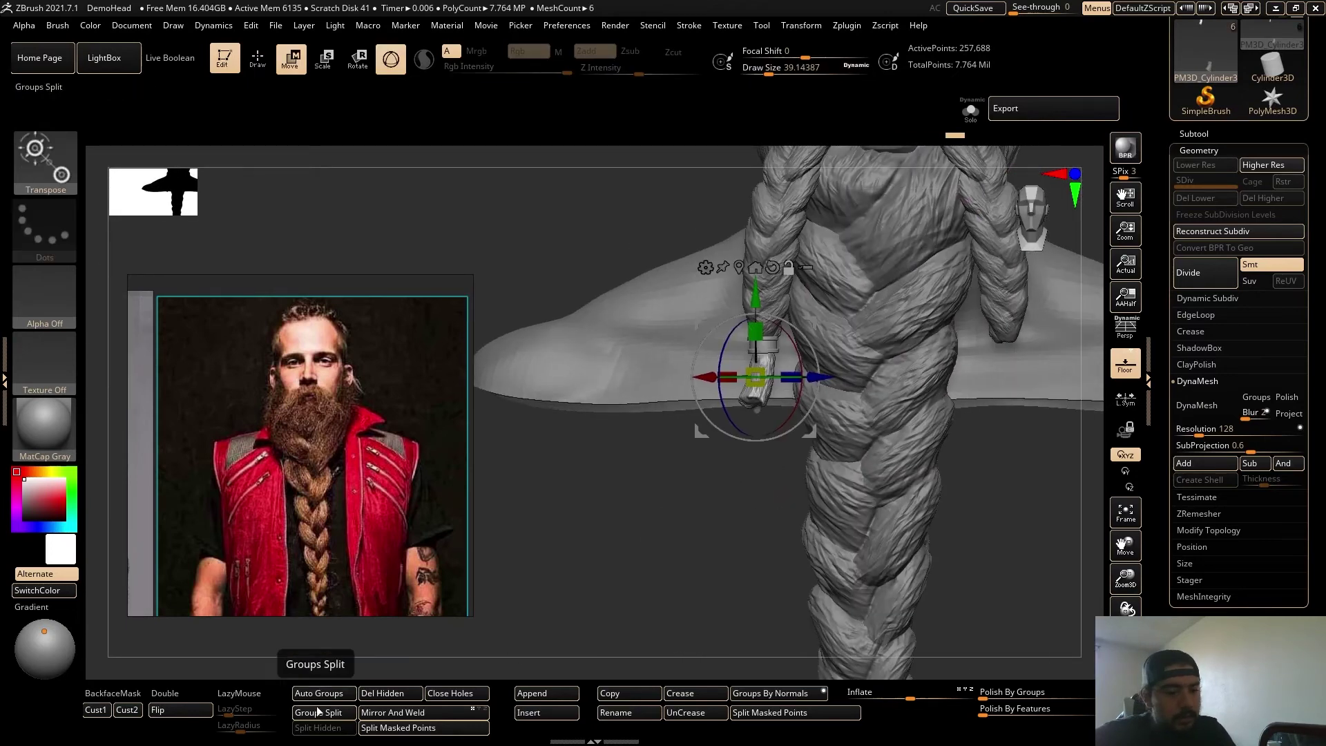
pyautogui.click(318, 712)
pyautogui.keyDown('alt'); pyautogui.moveTo(963, 572); pyautogui.dragTo(657, 388); pyautogui.keyUp('alt')
# Select the side braids and fit their lower ends into the bands with the Move brush at draw size about 29.
pyautogui.keyDown('alt'); pyautogui.click(632, 386); pyautogui.keyUp('alt')
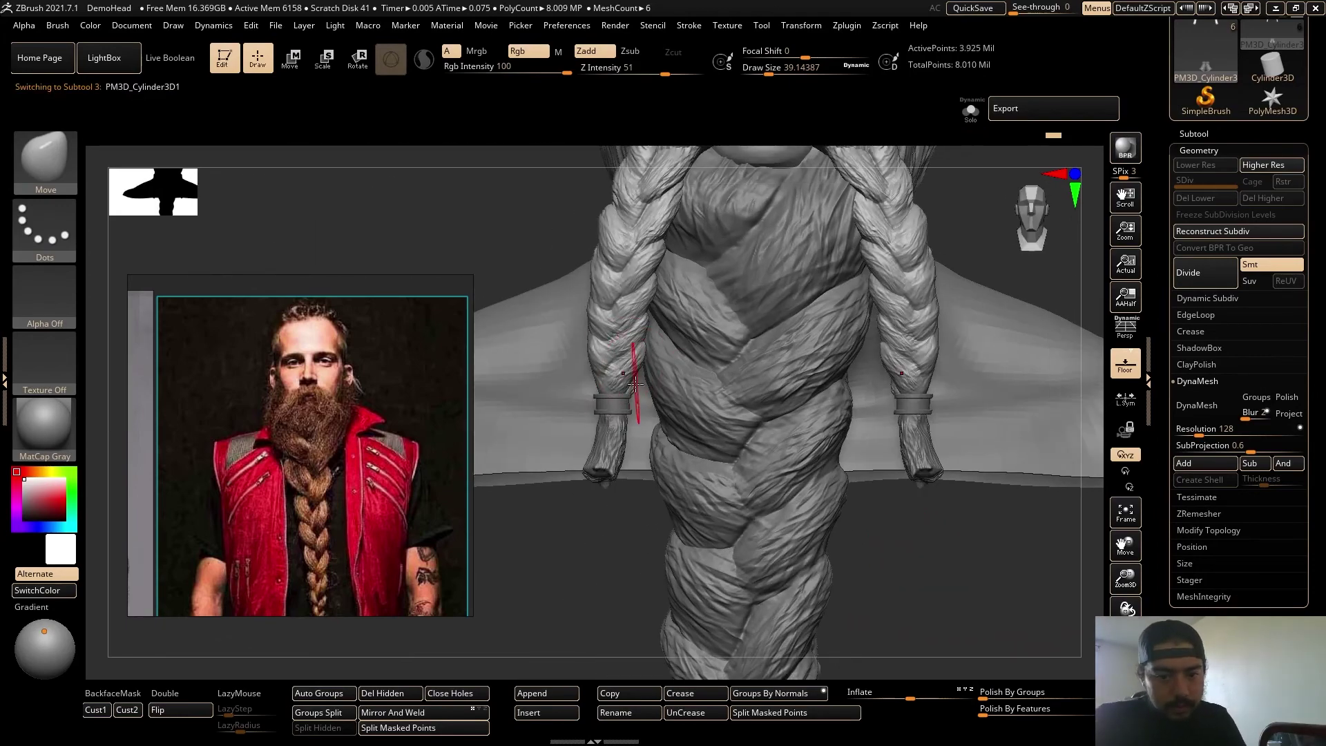
pyautogui.moveTo(538, 546); pyautogui.dragTo(622, 444)
pyautogui.moveTo(774, 442); pyautogui.dragTo(631, 468)
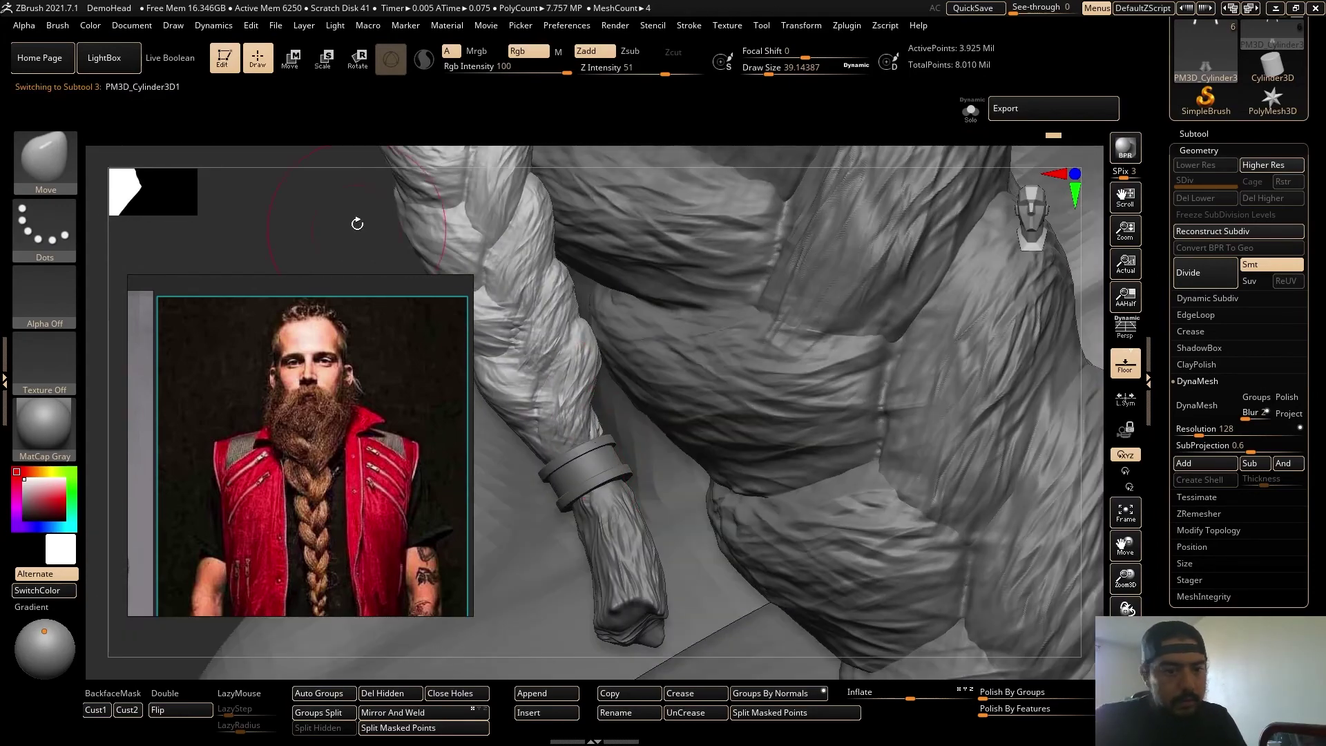
pyautogui.moveTo(355, 222)
pyautogui.keyDown('shift'); pyautogui.mouseDown()
pyautogui.moveTo(905, 489)
pyautogui.moveTo(861, 615)
pyautogui.moveTo(985, 188)
pyautogui.mouseUp(); pyautogui.keyUp('shift')
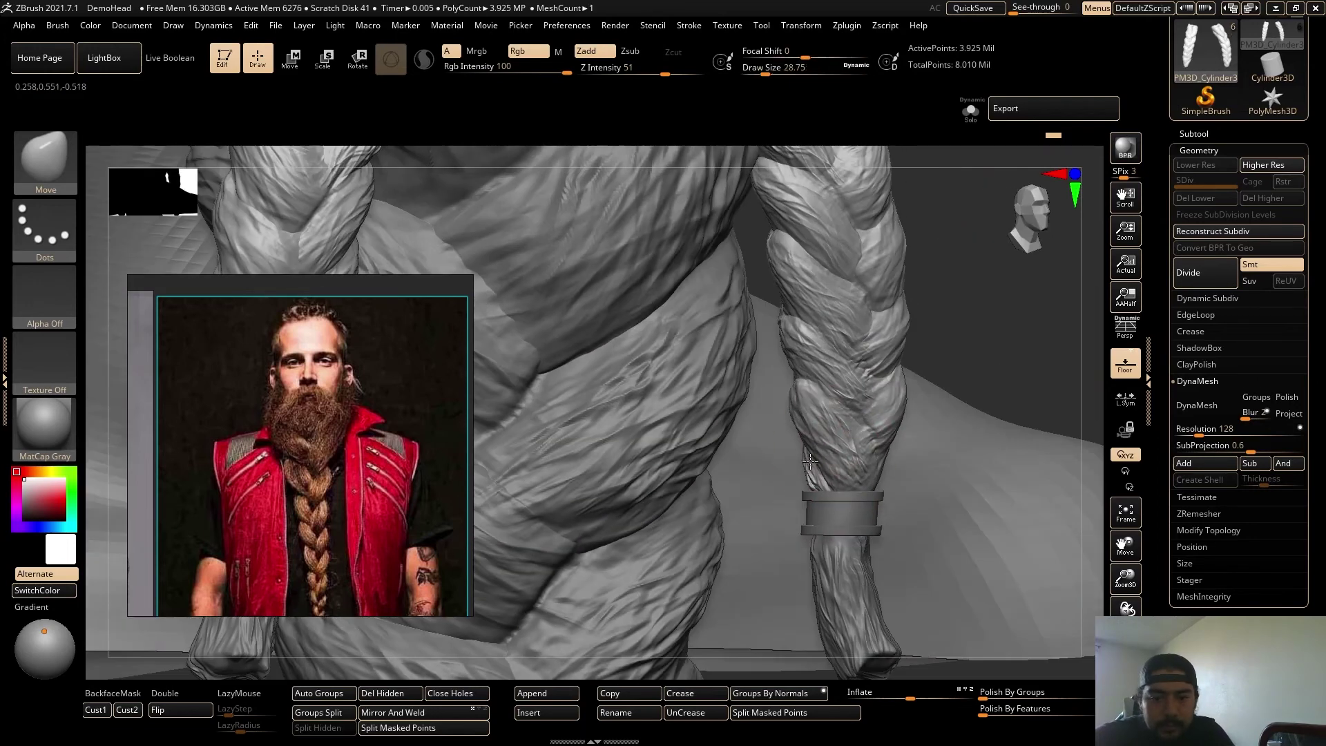
# Carve strand grooves into the lower part of the side braids with the DamStandard brush, reducing the draw size to about 20.
pyautogui.press('b')
pyautogui.press('d')
pyautogui.press('s')
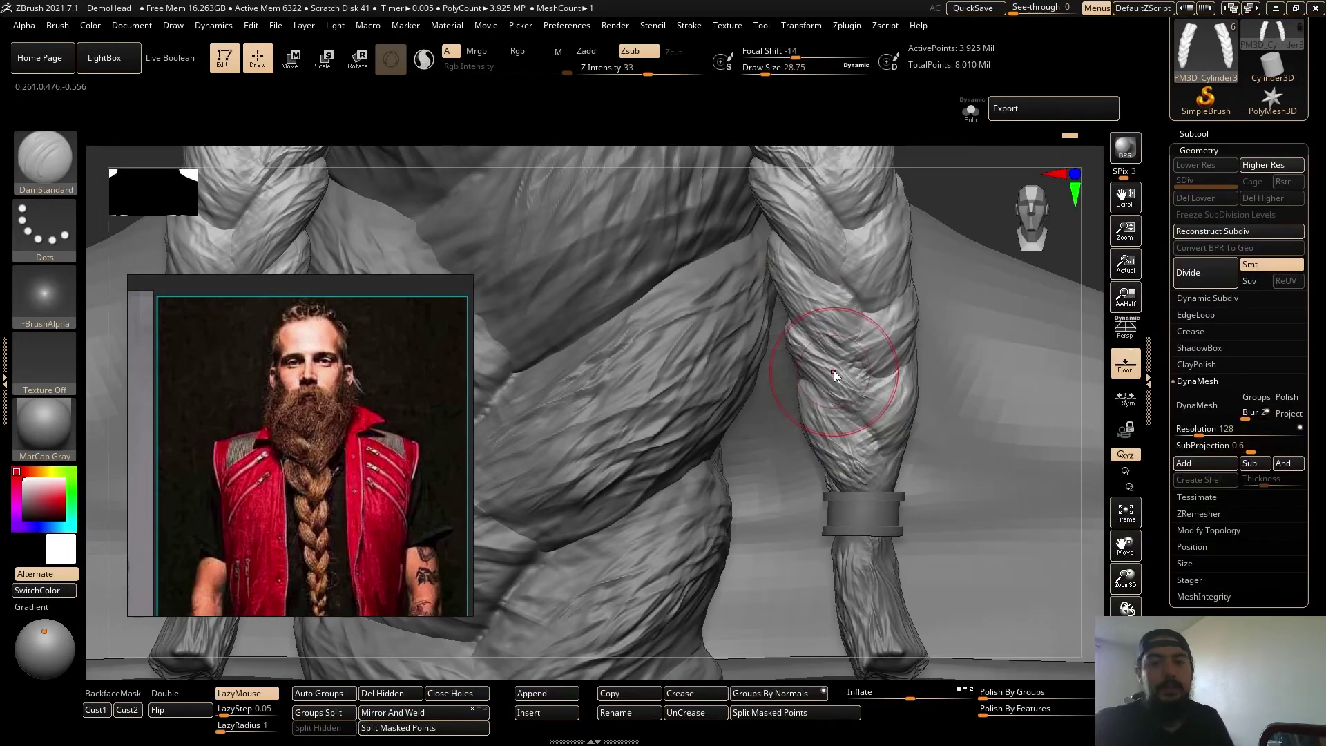
pyautogui.moveTo(801, 357)
pyautogui.mouseDown()
pyautogui.moveTo(863, 434)
pyautogui.moveTo(829, 387)
pyautogui.mouseUp()
pyautogui.press('[')
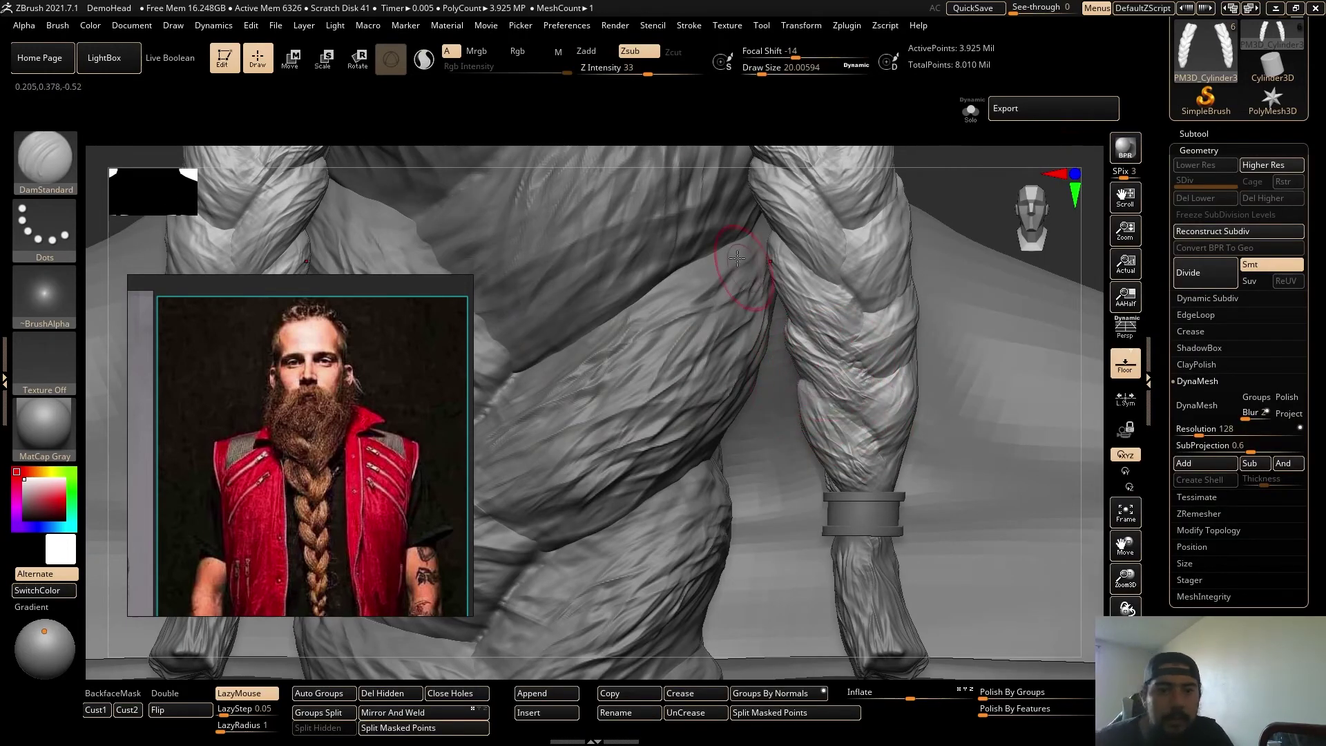
pyautogui.moveTo(647, 72); pyautogui.dragTo(628, 72)
pyautogui.moveTo(994, 181)
pyautogui.mouseDown()
pyautogui.moveTo(933, 200)
pyautogui.moveTo(984, 190)
pyautogui.mouseUp()
# Add hair texture along the side braids with the ZBGs_Fur_sculpt brush at draw size about 20 and intensity 22.
pyautogui.moveTo(811, 336)
pyautogui.mouseDown(button='right')
pyautogui.moveTo(942, 295)
pyautogui.moveTo(935, 231)
pyautogui.moveTo(946, 290)
pyautogui.moveTo(967, 201)
pyautogui.moveTo(959, 346)
pyautogui.mouseUp(button='right')
pyautogui.click(43, 157)
pyautogui.click(933, 417)
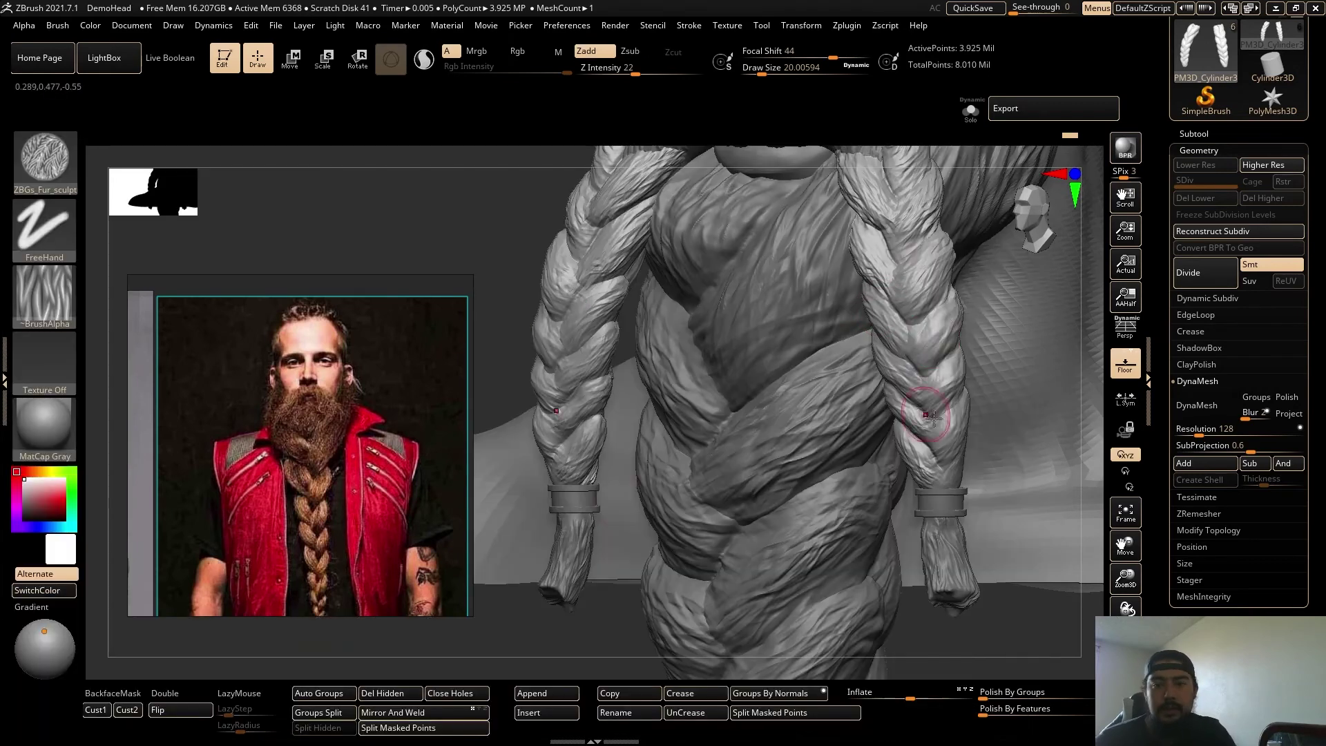
pyautogui.moveTo(939, 392); pyautogui.dragTo(939, 435)
pyautogui.moveTo(935, 304); pyautogui.dragTo(927, 236)
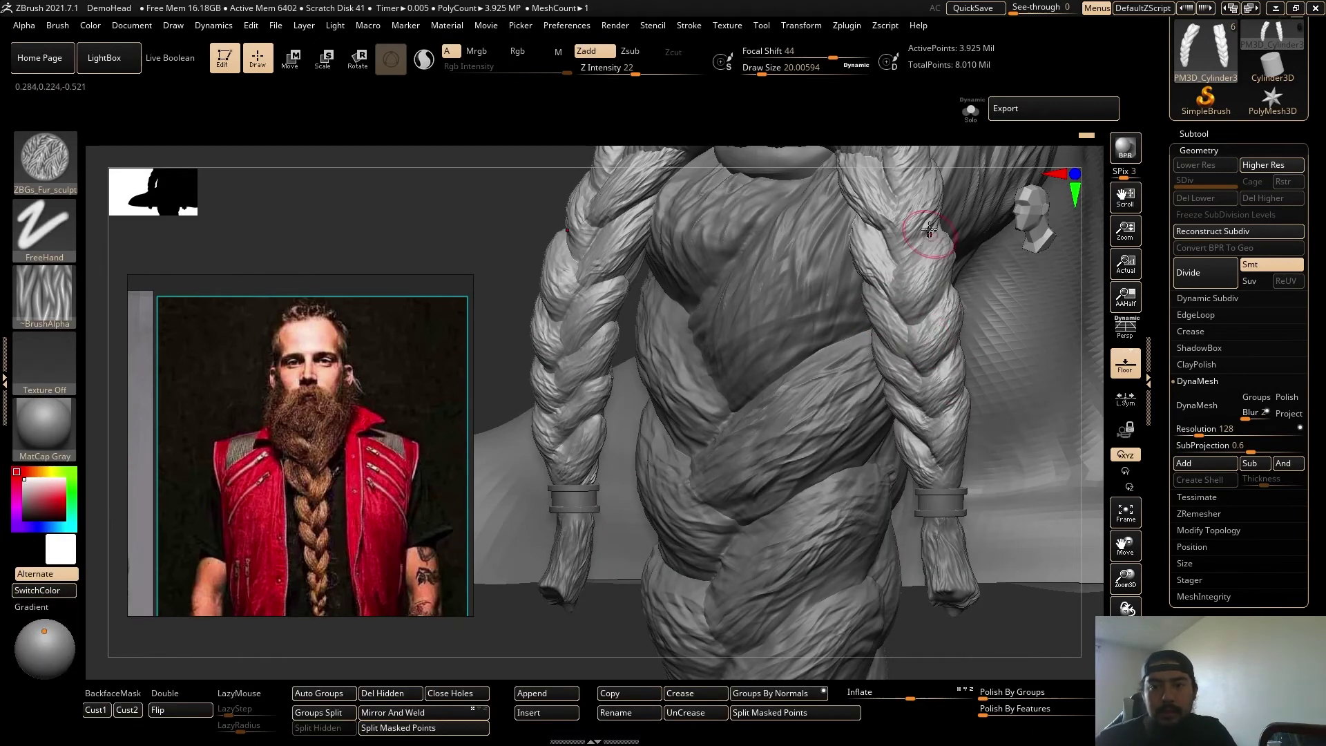
pyautogui.moveTo(925, 230)
pyautogui.keyDown('ctrl'); pyautogui.mouseDown(button='right')
pyautogui.moveTo(986, 438)
pyautogui.moveTo(892, 571)
pyautogui.mouseUp(button='right'); pyautogui.keyUp('ctrl')
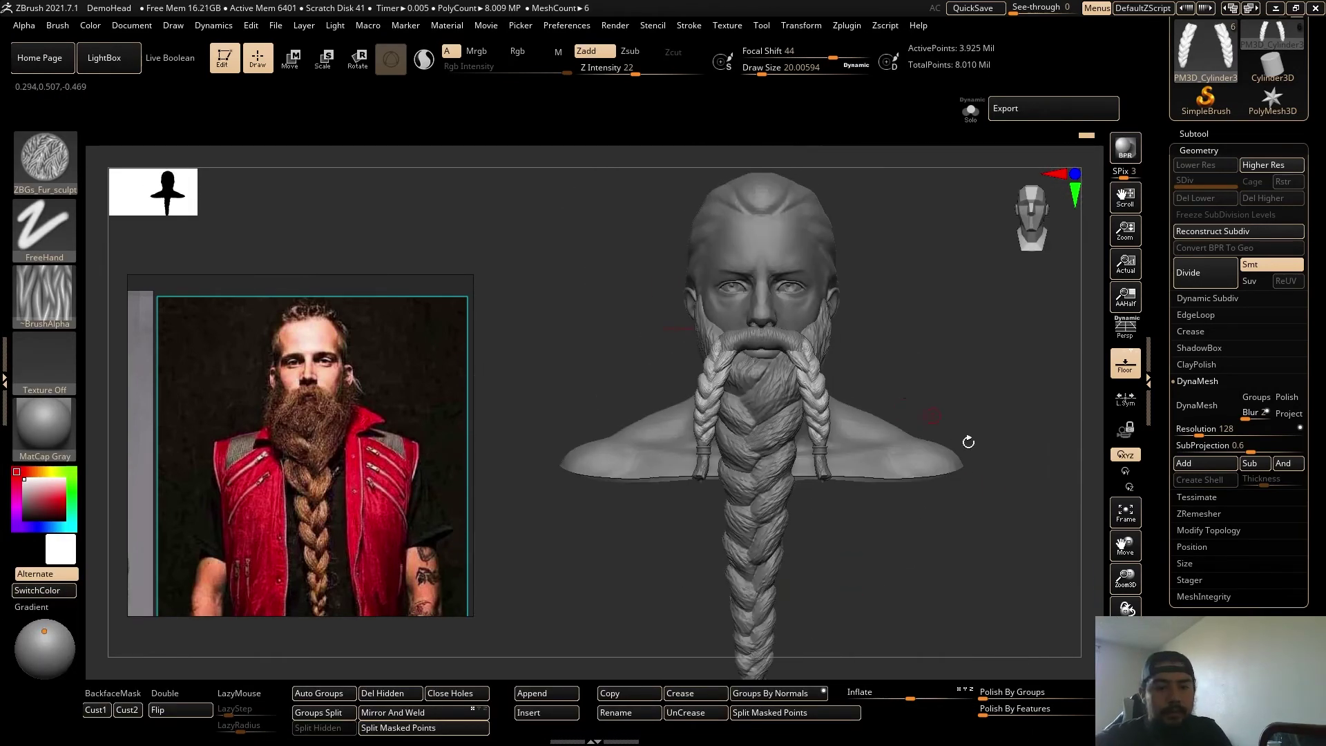
# Select the main beard and adjust its upper sides along the cheeks with the Move brush at draw size about 83.
pyautogui.keyDown('alt'); pyautogui.moveTo(968, 442); pyautogui.dragTo(974, 419, button='right'); pyautogui.keyUp('alt')
pyautogui.keyDown('alt'); pyautogui.click(831, 310); pyautogui.keyUp('alt')
pyautogui.press('b')
pyautogui.press('m')
pyautogui.press('v')
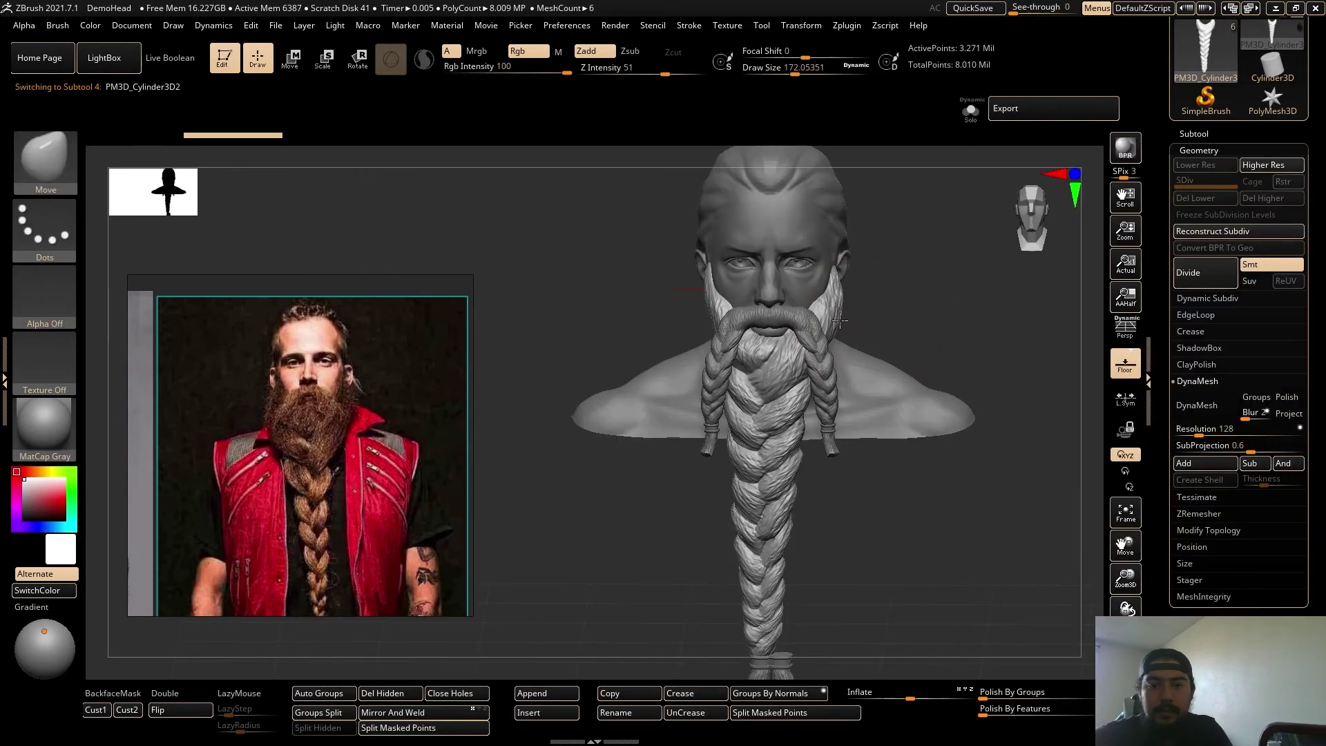
pyautogui.moveTo(930, 308)
pyautogui.mouseDown(button='right')
pyautogui.moveTo(838, 384)
pyautogui.moveTo(764, 397)
pyautogui.moveTo(1036, 341)
pyautogui.moveTo(760, 325)
pyautogui.moveTo(868, 325)
pyautogui.moveTo(711, 359)
pyautogui.moveTo(857, 373)
pyautogui.mouseUp(button='right')
pyautogui.press('ctrl')
pyautogui.press('s')
pyautogui.moveTo(863, 366); pyautogui.dragTo(828, 357)
pyautogui.keyDown('ctrl'); pyautogui.moveTo(828, 357); pyautogui.dragTo(956, 443, button='right'); pyautogui.keyUp('ctrl')
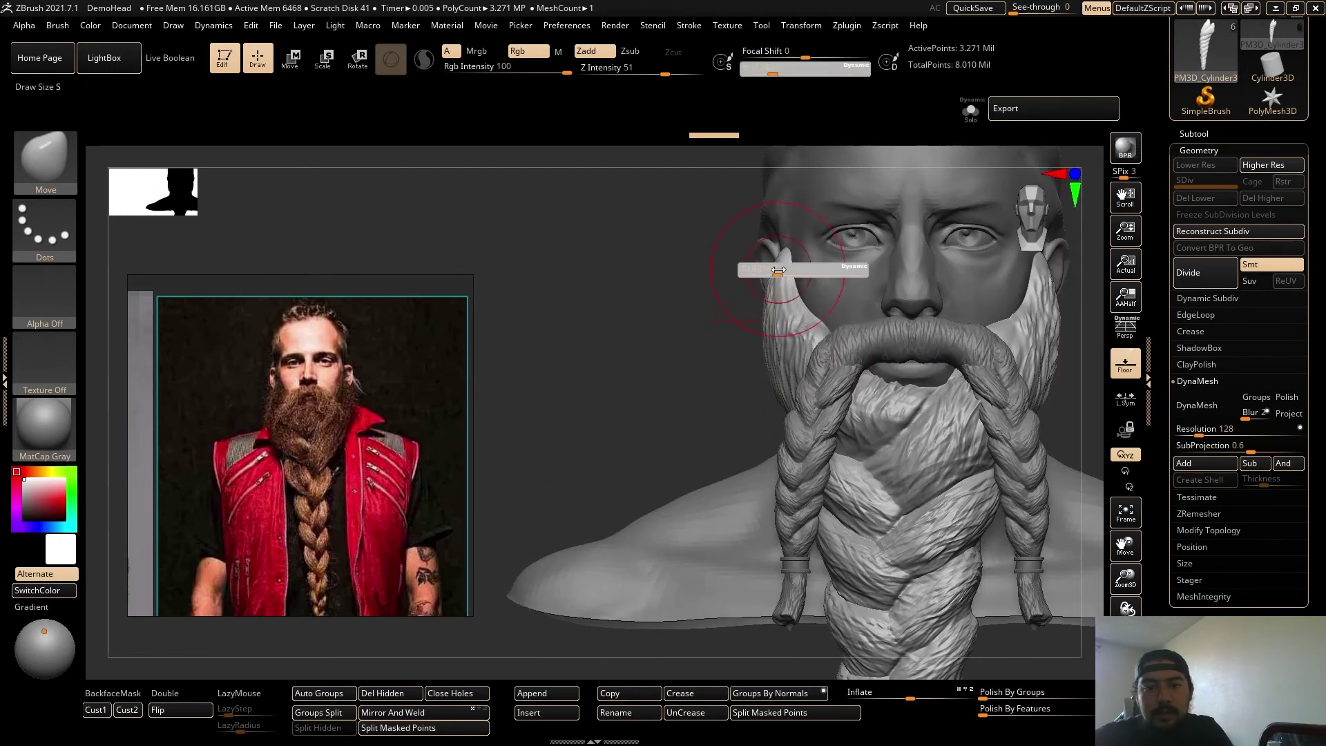
pyautogui.moveTo(981, 293); pyautogui.dragTo(622, 367, button='right')
pyautogui.keyDown('ctrl'); pyautogui.moveTo(621, 366); pyautogui.dragTo(471, 352, button='right'); pyautogui.keyUp('ctrl')
pyautogui.keyDown('ctrl'); pyautogui.moveTo(951, 373); pyautogui.dragTo(918, 377, button='right'); pyautogui.keyUp('ctrl')
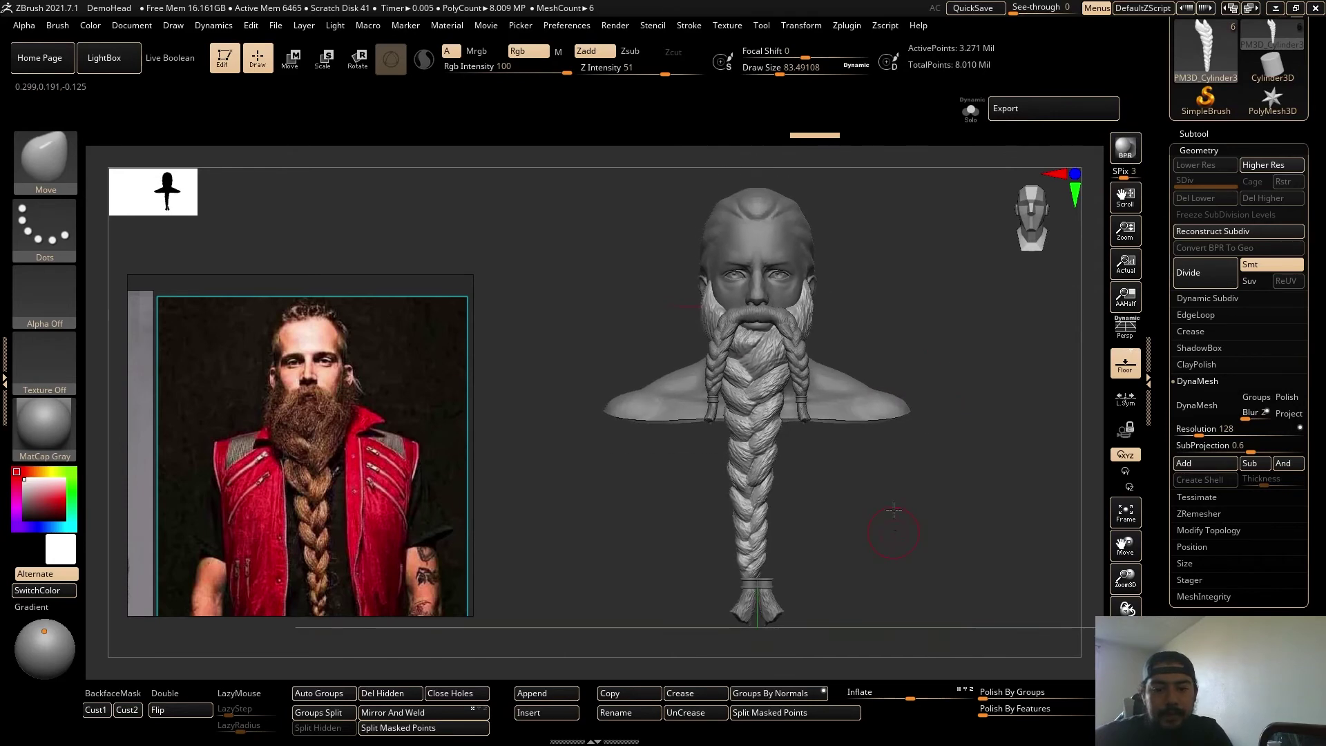
# Select the mirrored hair-end subtool, display its polygroups and assign a separate group to each part with Auto Groups.
pyautogui.moveTo(894, 509); pyautogui.dragTo(903, 399, button='right')
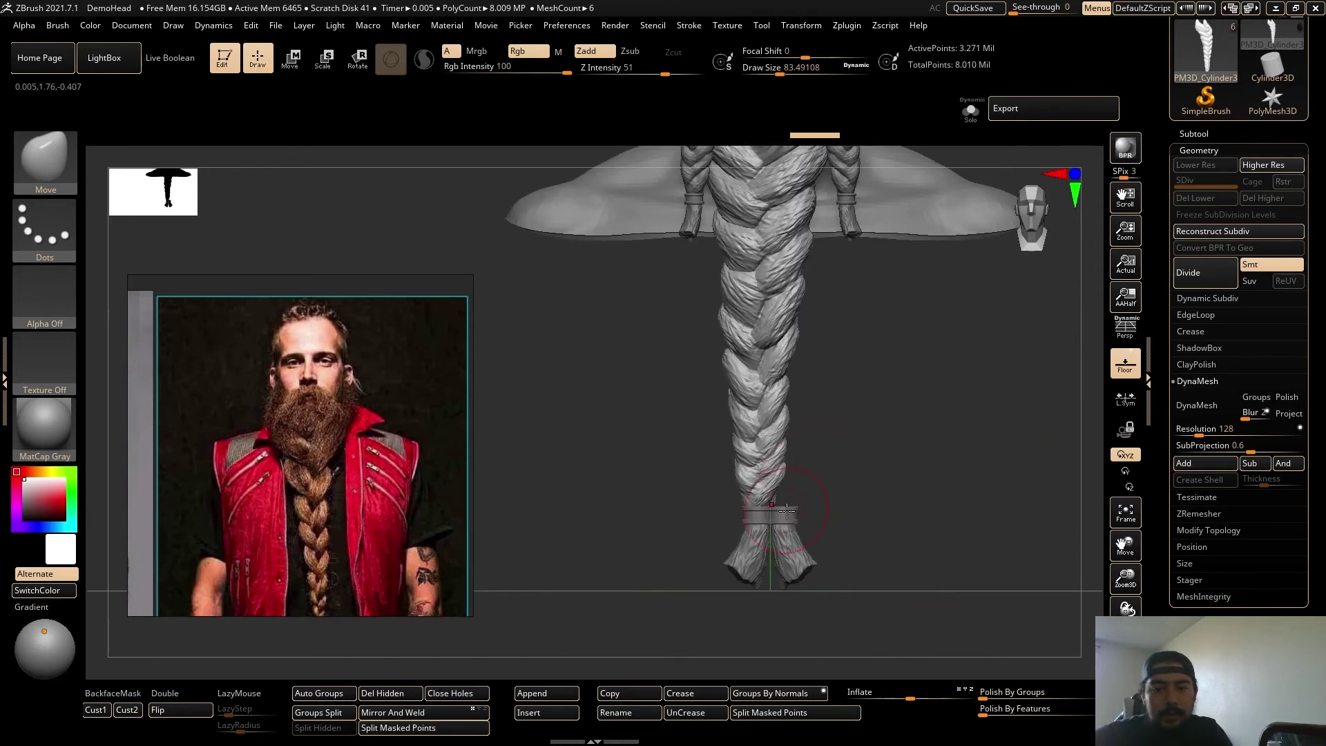
pyautogui.keyDown('alt'); pyautogui.click(846, 216); pyautogui.keyUp('alt')
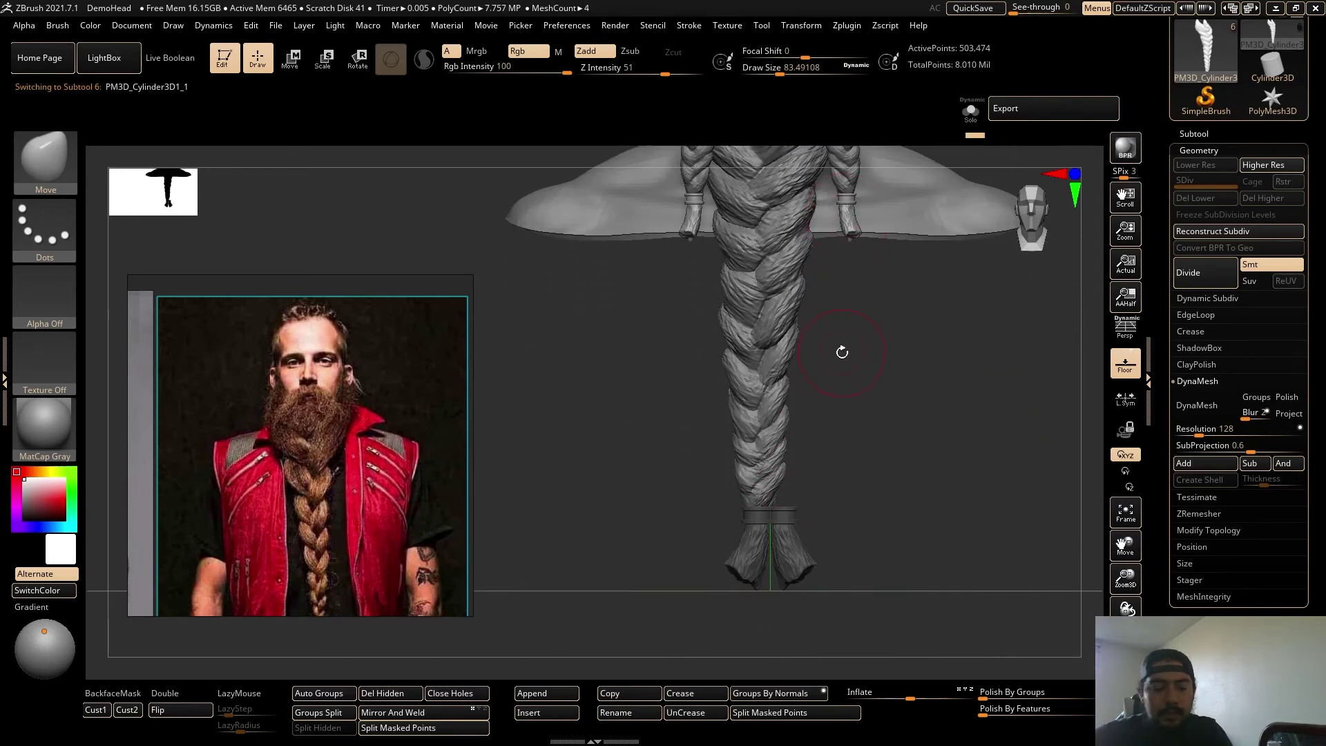
pyautogui.keyDown('alt'); pyautogui.moveTo(865, 434); pyautogui.dragTo(939, 207); pyautogui.keyUp('alt')
pyautogui.keyDown('alt'); pyautogui.moveTo(908, 435); pyautogui.dragTo(790, 527); pyautogui.keyUp('alt')
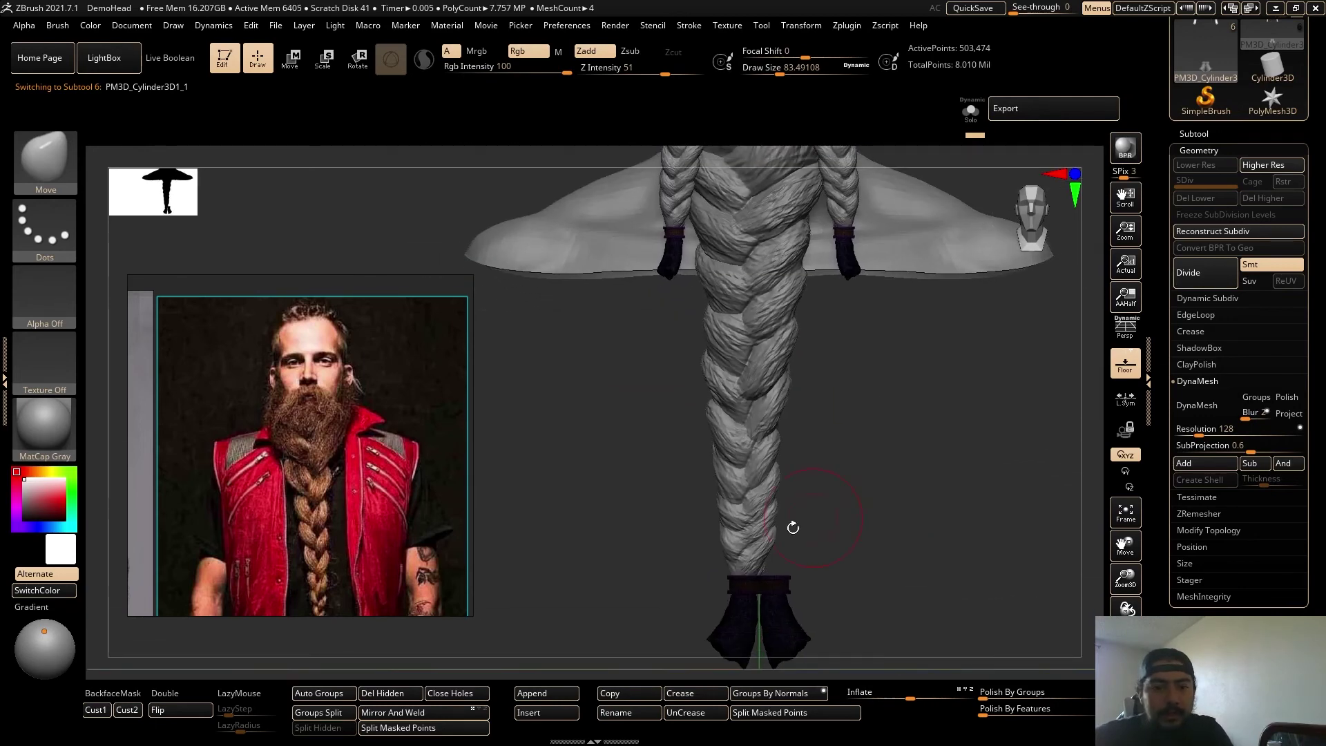
pyautogui.click(338, 694)
pyautogui.keyDown('alt'); pyautogui.moveTo(888, 553); pyautogui.dragTo(871, 324); pyautogui.keyUp('alt')
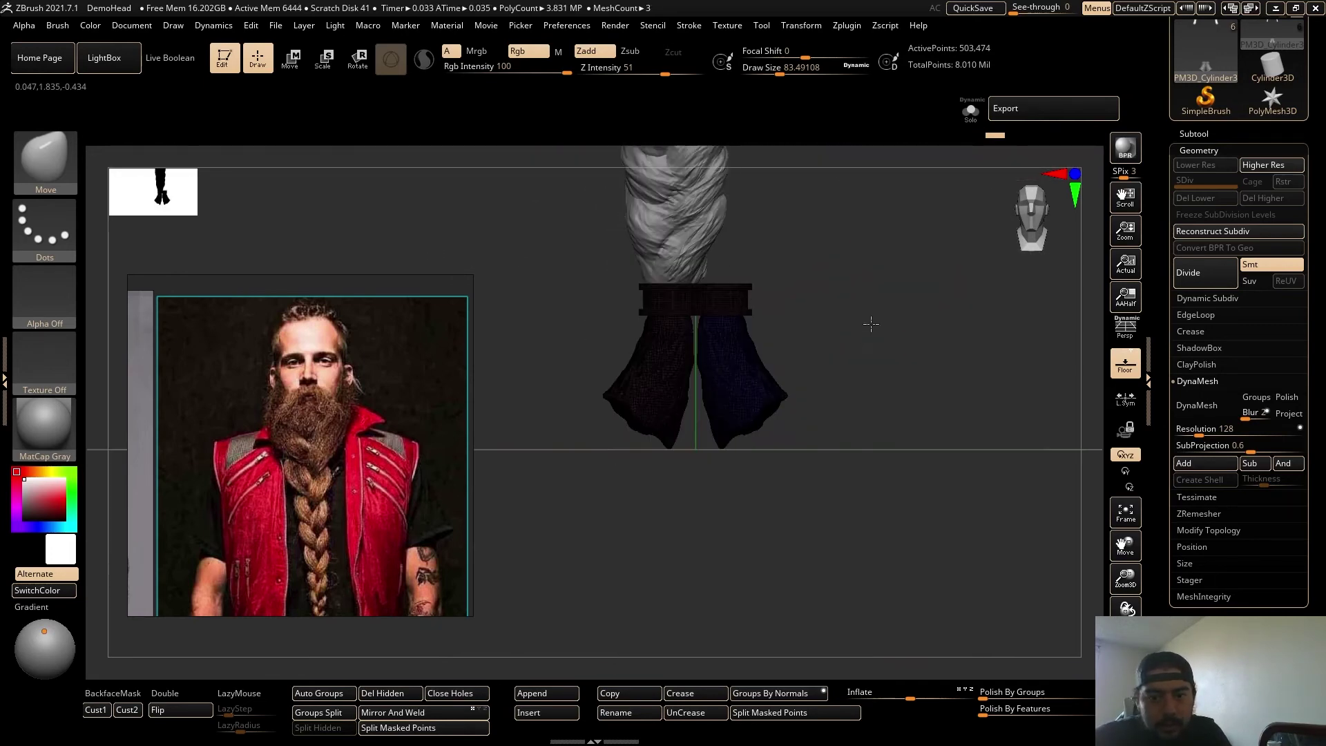
# Try to isolate one half of the long braid's doubled hair end by hiding the mirrored half and the band.
pyautogui.keyDown('ctrl'); pyautogui.keyDown('shift'); pyautogui.click(742, 376); pyautogui.keyUp('shift'); pyautogui.keyUp('ctrl')
pyautogui.keyDown('ctrl'); pyautogui.keyDown('shift'); pyautogui.click(731, 373); pyautogui.keyUp('shift'); pyautogui.keyUp('ctrl')
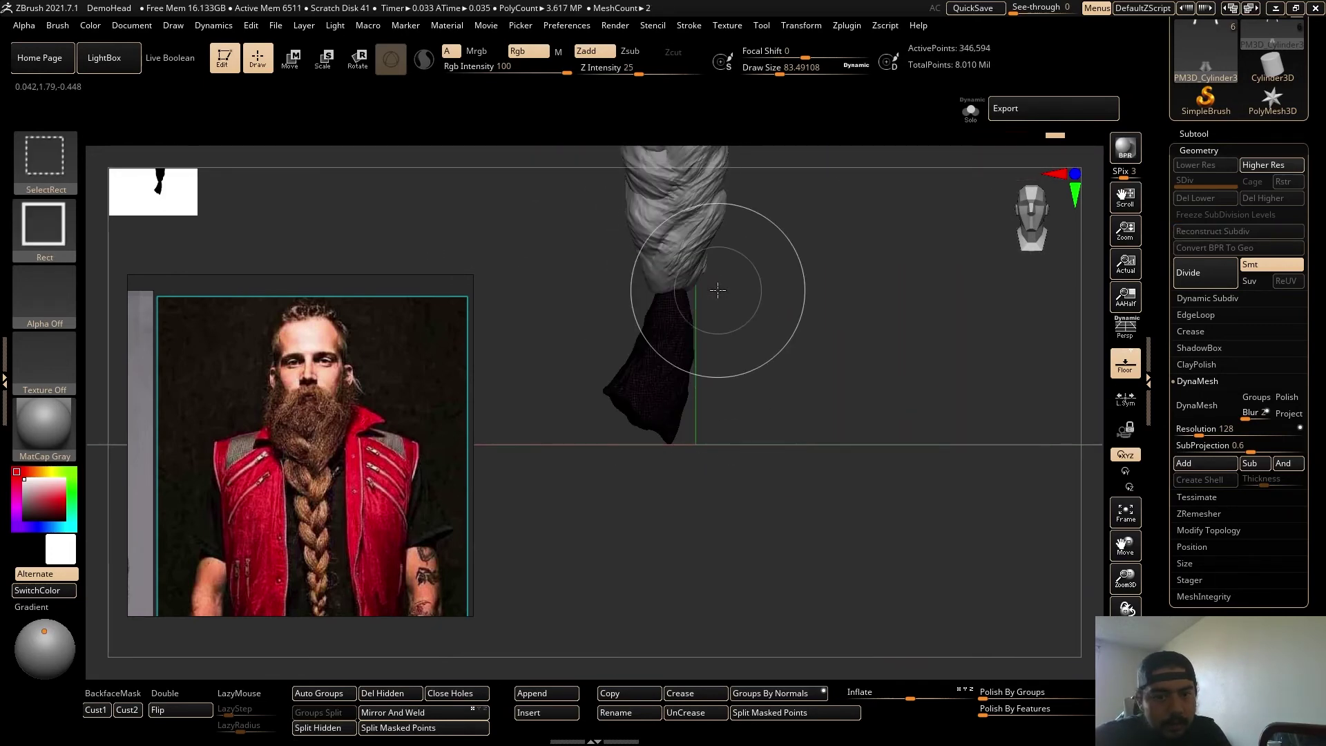
pyautogui.keyDown('ctrl'); pyautogui.keyDown('shift'); pyautogui.click(717, 290); pyautogui.keyUp('shift'); pyautogui.keyUp('ctrl')
pyautogui.press('f')
pyautogui.moveTo(881, 384)
pyautogui.keyDown('alt'); pyautogui.mouseDown()
pyautogui.moveTo(1028, 498)
pyautogui.moveTo(974, 532)
pyautogui.moveTo(968, 310)
pyautogui.moveTo(947, 433)
pyautogui.moveTo(935, 371)
pyautogui.moveTo(868, 407)
pyautogui.moveTo(486, 405)
pyautogui.moveTo(520, 381)
pyautogui.mouseUp(); pyautogui.keyUp('alt')
pyautogui.keyDown('shift'); pyautogui.moveTo(788, 392); pyautogui.dragTo(686, 467); pyautogui.keyUp('shift')
pyautogui.keyDown('alt'); pyautogui.moveTo(768, 503); pyautogui.dragTo(784, 475); pyautogui.keyUp('alt')
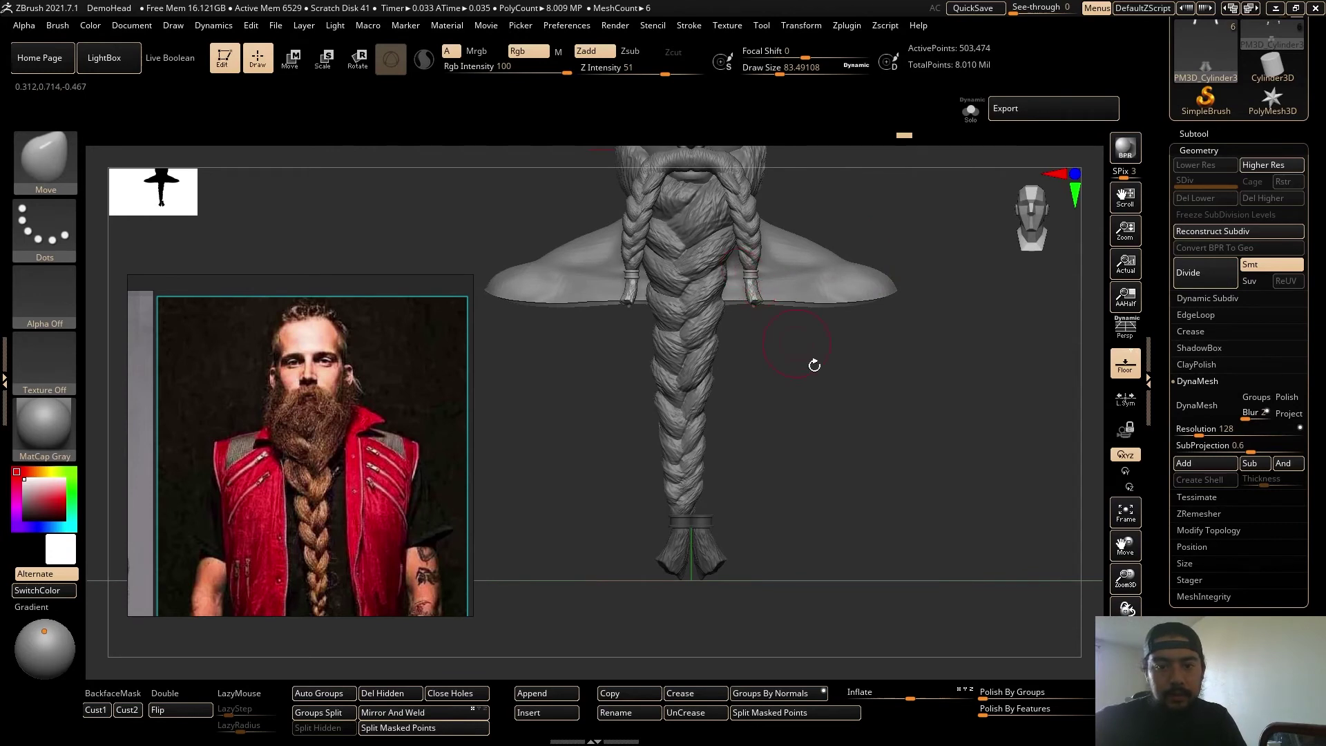
# Undo the grouping and the mirroring of the hair-end subtool.
pyautogui.hotkey('ctrl', 'z')
pyautogui.hotkey('ctrl', 'z')
pyautogui.hotkey('ctrl', 'z')
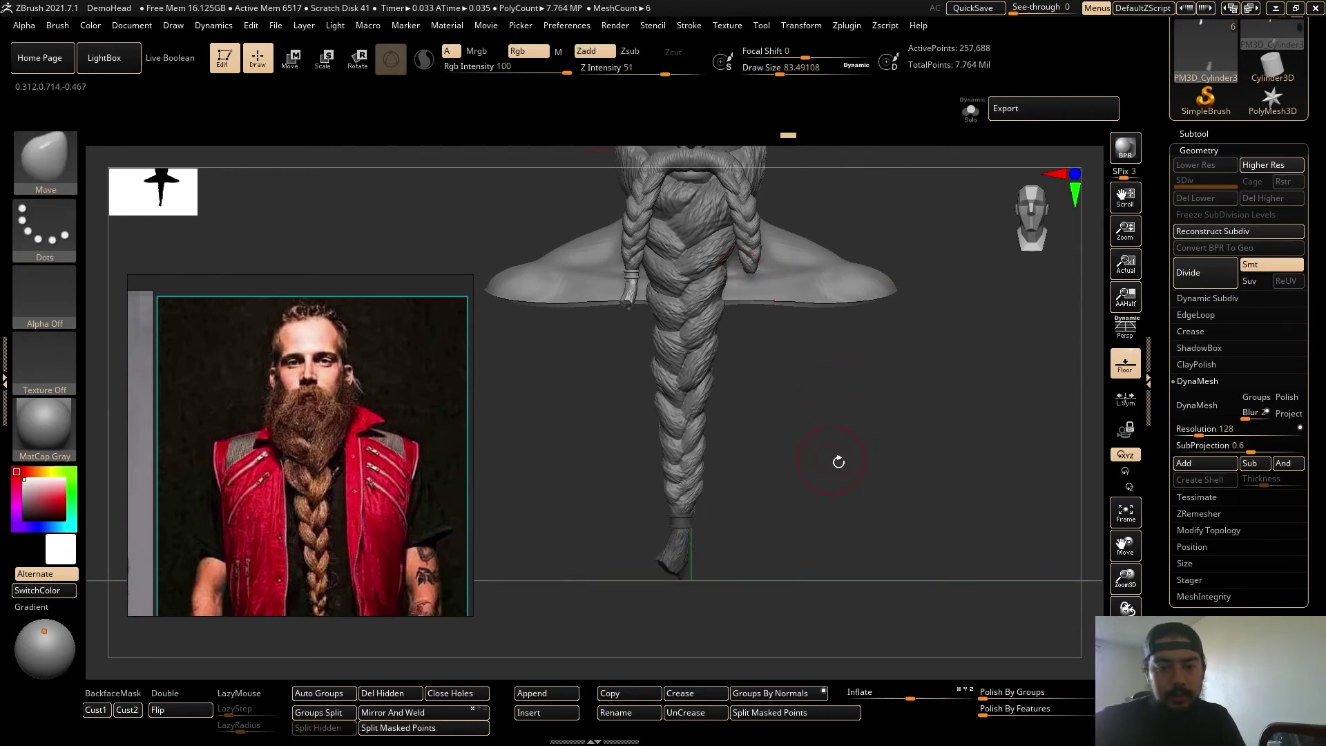
pyautogui.moveTo(838, 461); pyautogui.dragTo(818, 497)
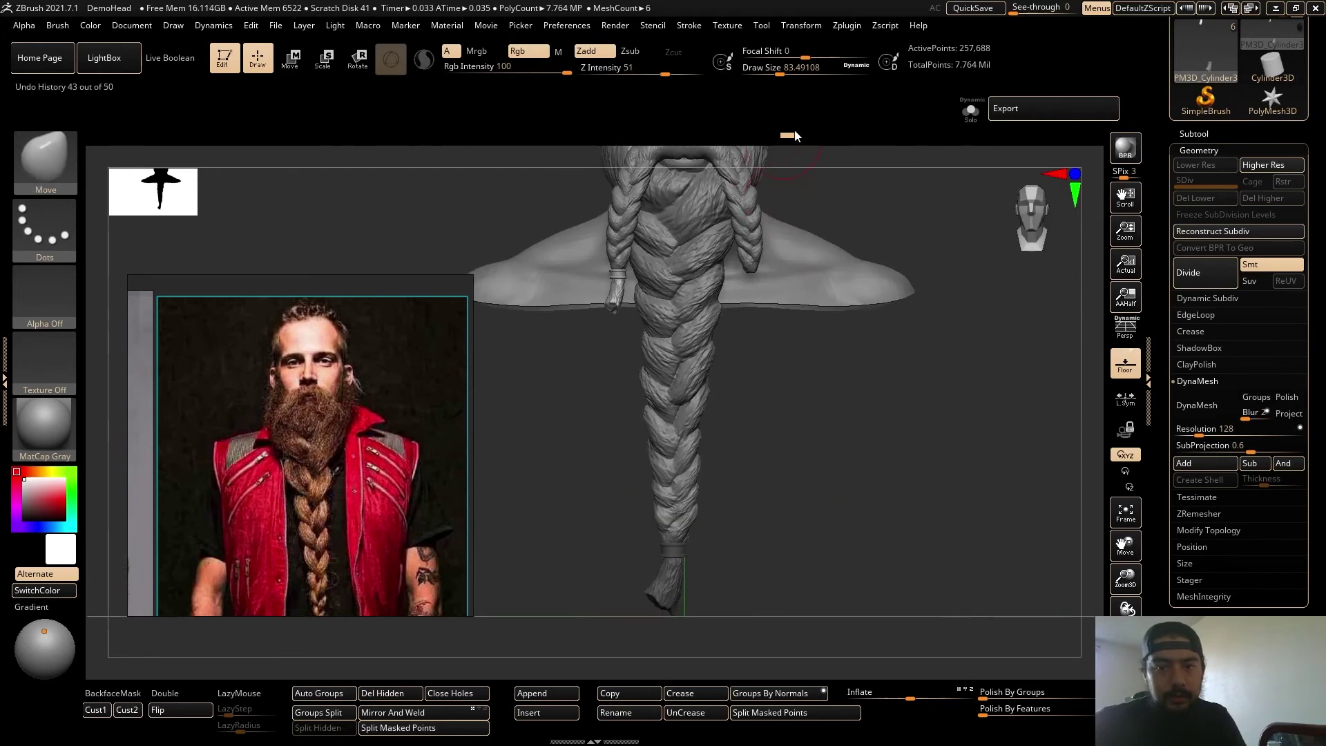
pyautogui.moveTo(807, 139)
pyautogui.mouseDown()
pyautogui.moveTo(824, 141)
pyautogui.moveTo(800, 144)
pyautogui.moveTo(811, 146)
pyautogui.mouseUp()
pyautogui.hotkey('ctrl', 'shift', 'z')
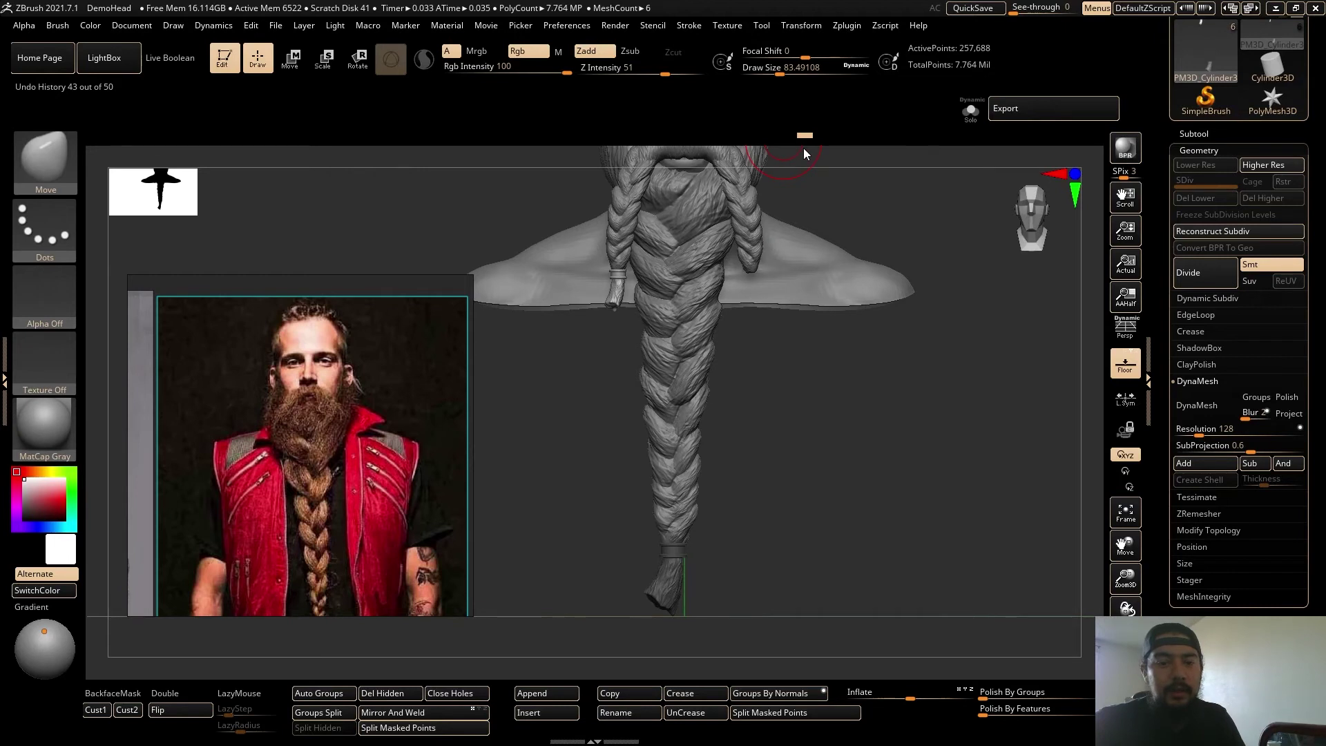
pyautogui.hotkey('ctrl', 'z')
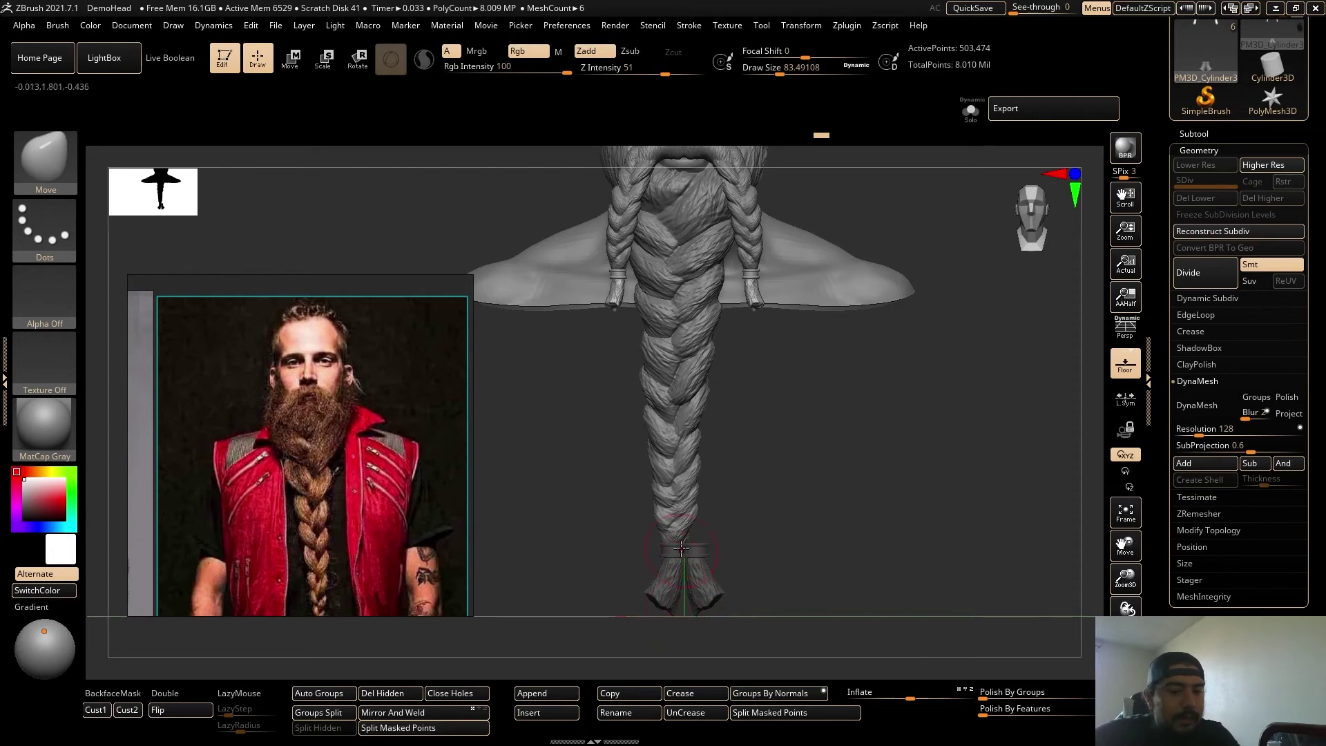
pyautogui.hotkey('ctrl', 'z')
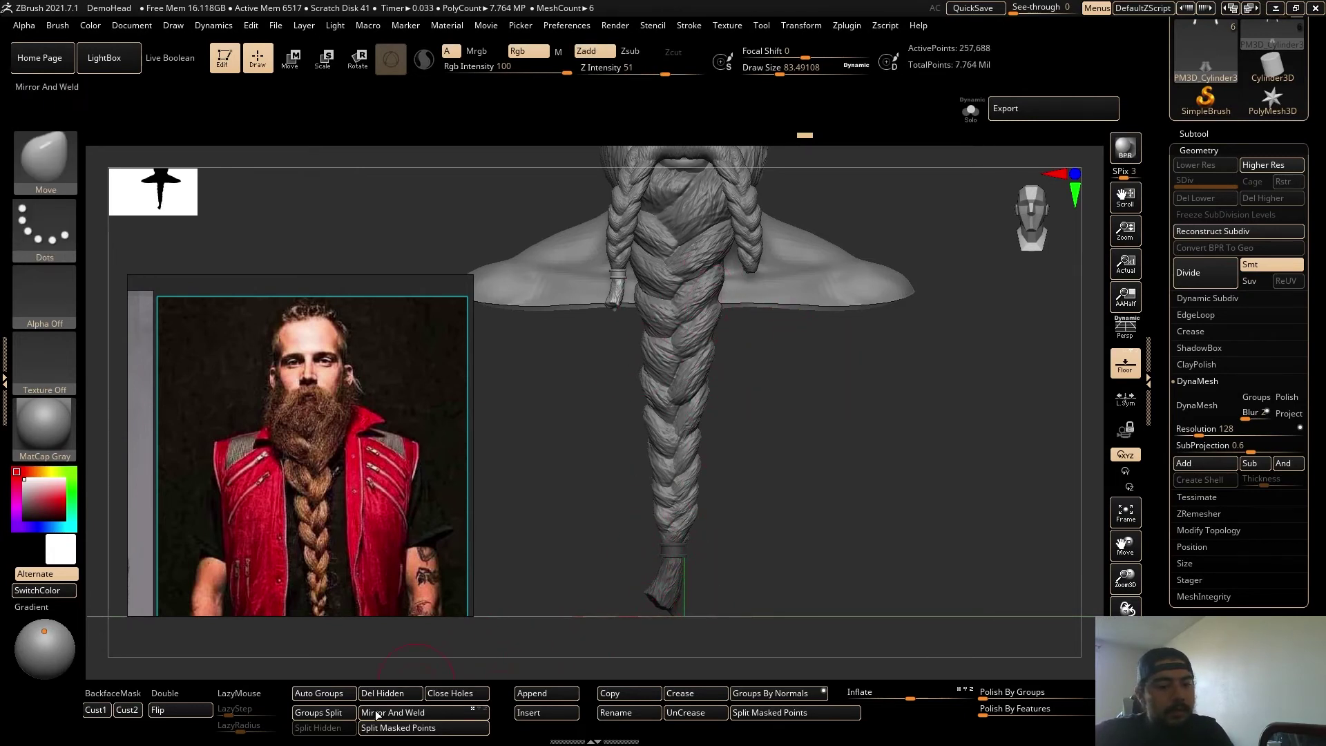
# Split the side braid's hair end into its own subtool with Split Masked Points and mirror it onto the opposite side braid.
pyautogui.click(408, 728)
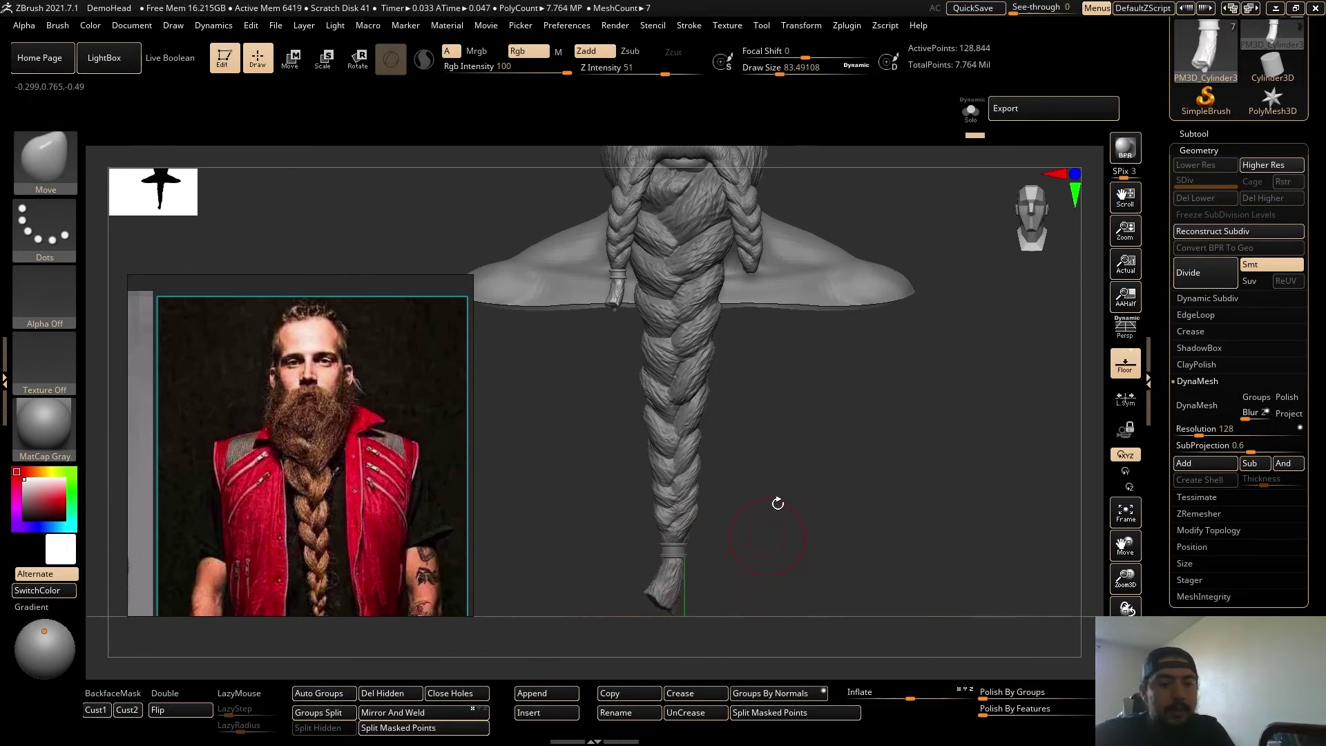
pyautogui.moveTo(777, 503); pyautogui.dragTo(640, 312)
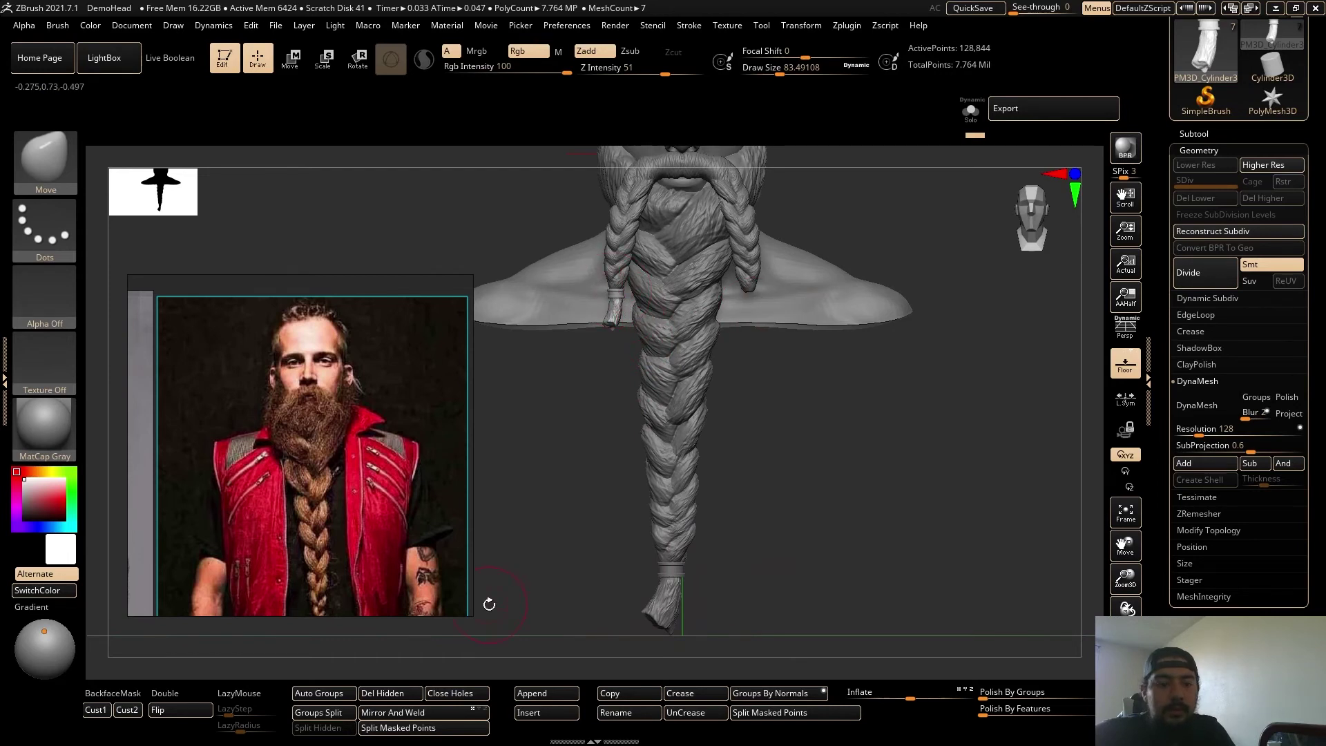
pyautogui.press('shift')
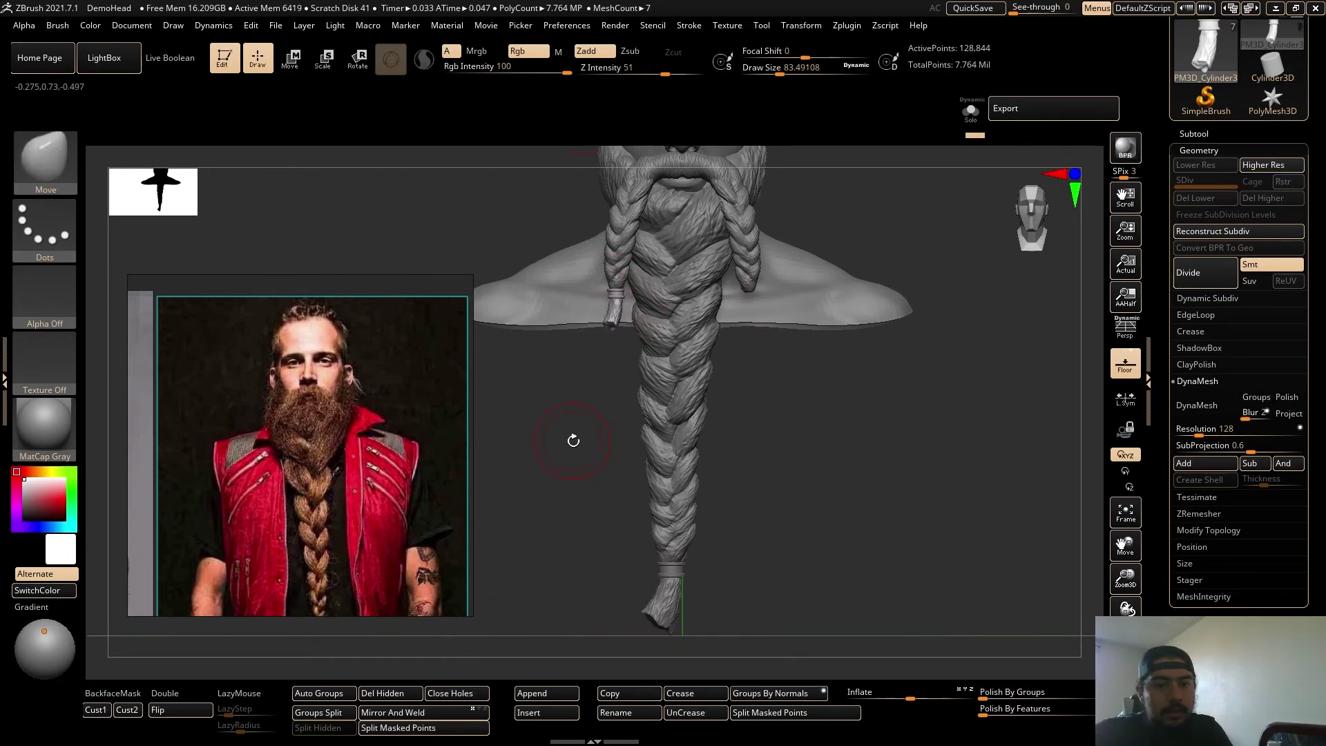
pyautogui.click(391, 713)
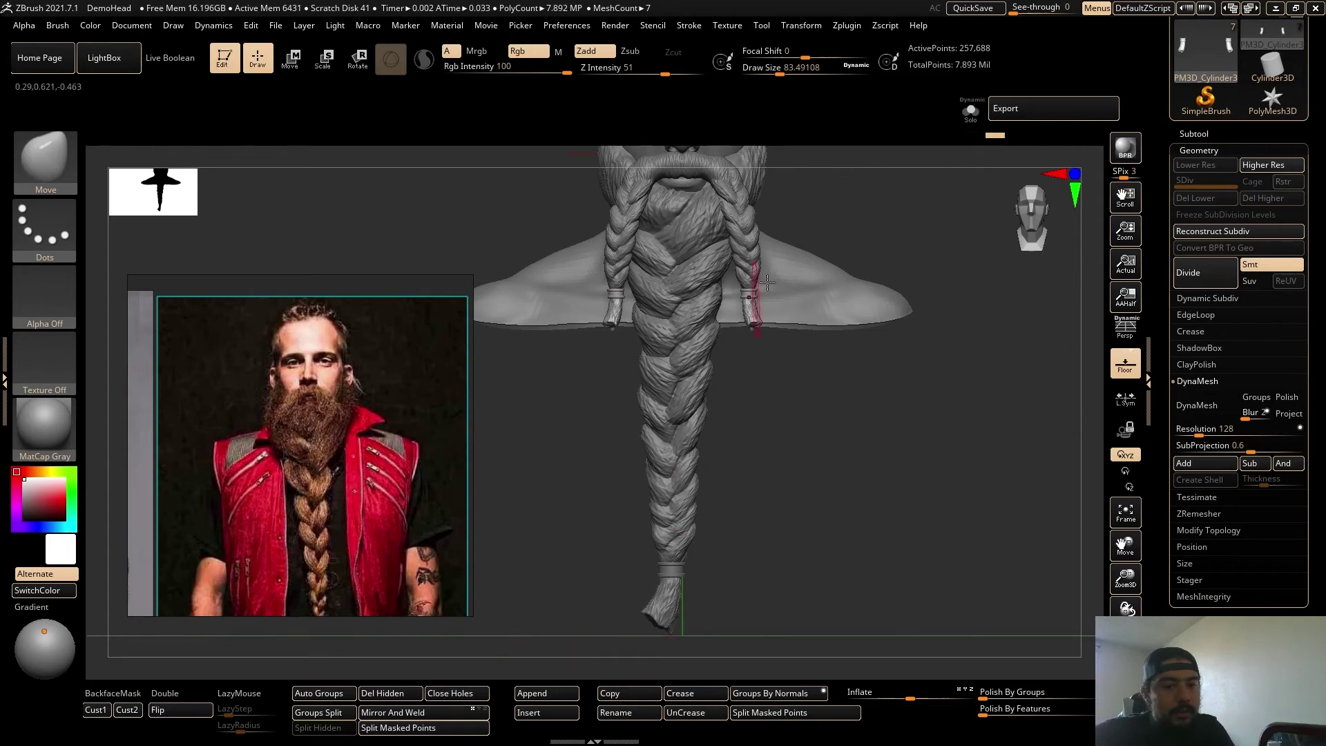
# Select the long central braid and reshape its side profile with the Move brush at a draw size of about 344.
pyautogui.keyDown('alt'); pyautogui.moveTo(888, 459); pyautogui.dragTo(875, 386); pyautogui.keyUp('alt')
pyautogui.keyDown('alt'); pyautogui.moveTo(867, 518); pyautogui.dragTo(765, 419); pyautogui.keyUp('alt')
pyautogui.press('b')
pyautogui.press('m')
pyautogui.press('v')
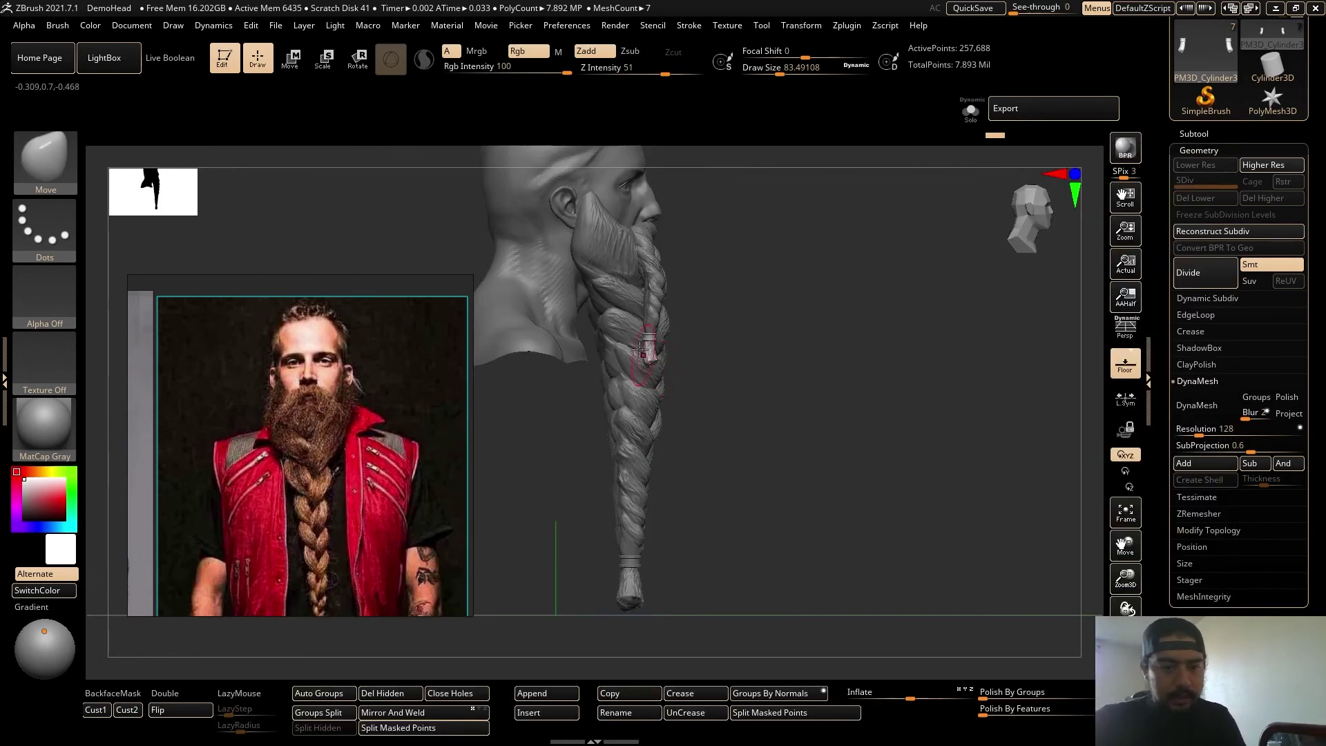
pyautogui.press('s')
pyautogui.moveTo(623, 335); pyautogui.dragTo(643, 334)
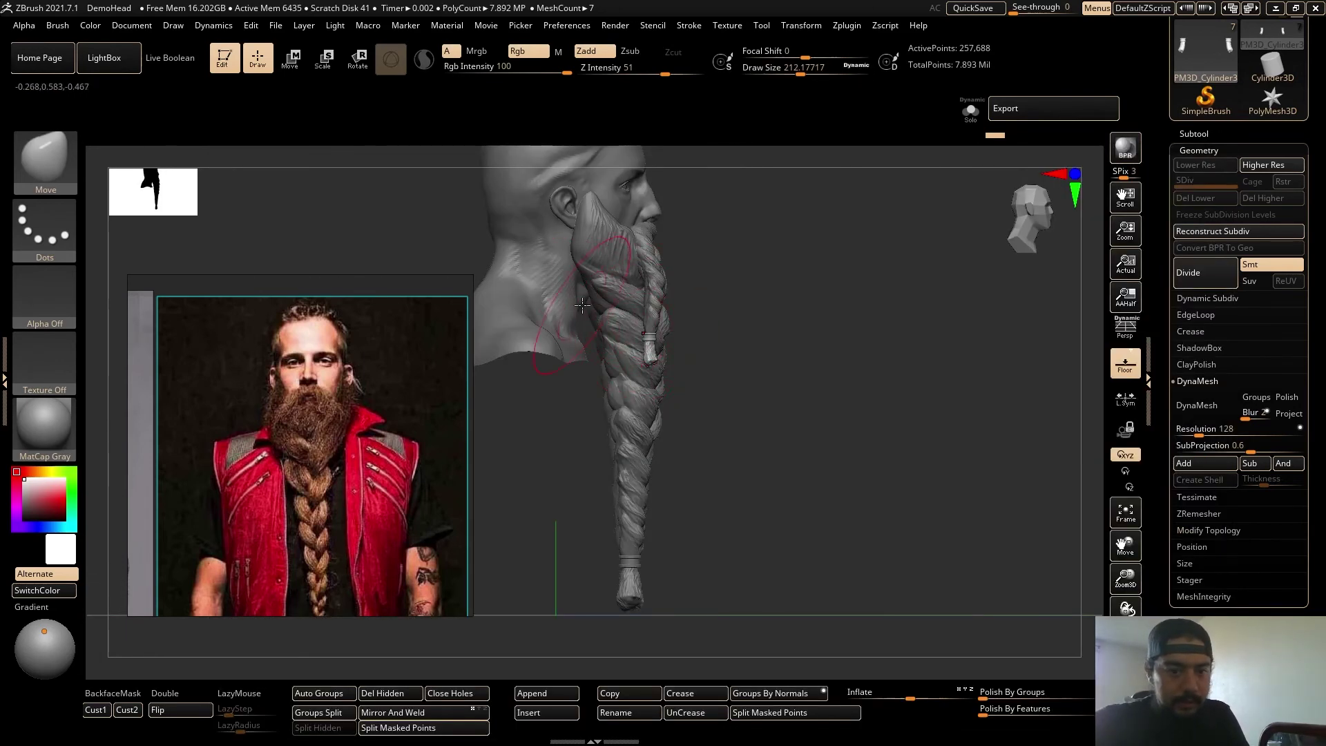
pyautogui.keyDown('alt'); pyautogui.click(601, 303); pyautogui.keyUp('alt')
pyautogui.press('s')
pyautogui.moveTo(581, 309); pyautogui.dragTo(597, 309)
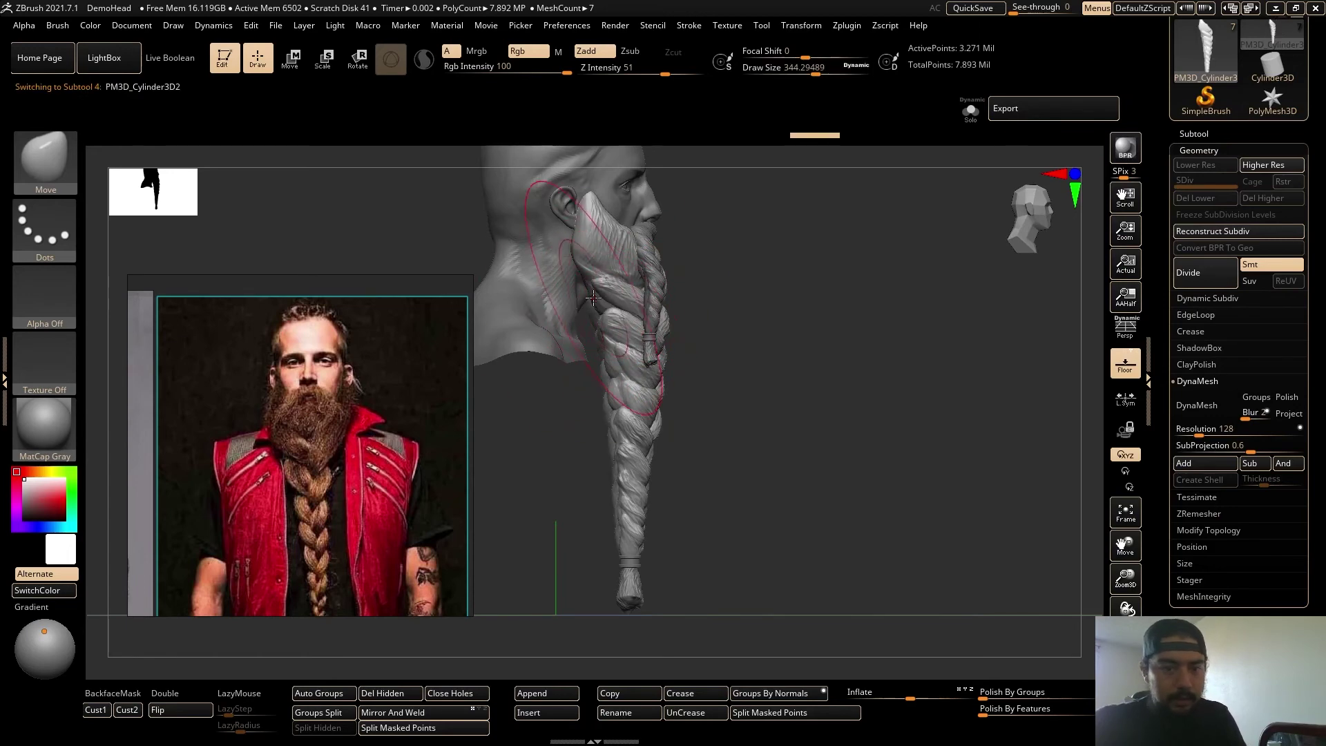
pyautogui.moveTo(773, 414)
pyautogui.mouseDown()
pyautogui.moveTo(622, 435)
pyautogui.moveTo(752, 414)
pyautogui.mouseUp()
# Adjust the central braid's outline from the front with the Move brush at draw sizes of about 212 and 187.
pyautogui.press('s')
pyautogui.moveTo(526, 373); pyautogui.dragTo(511, 374)
pyautogui.moveTo(511, 375)
pyautogui.mouseDown(button='right')
pyautogui.moveTo(452, 383)
pyautogui.moveTo(585, 347)
pyautogui.mouseUp(button='right')
pyautogui.moveTo(594, 399); pyautogui.dragTo(532, 396)
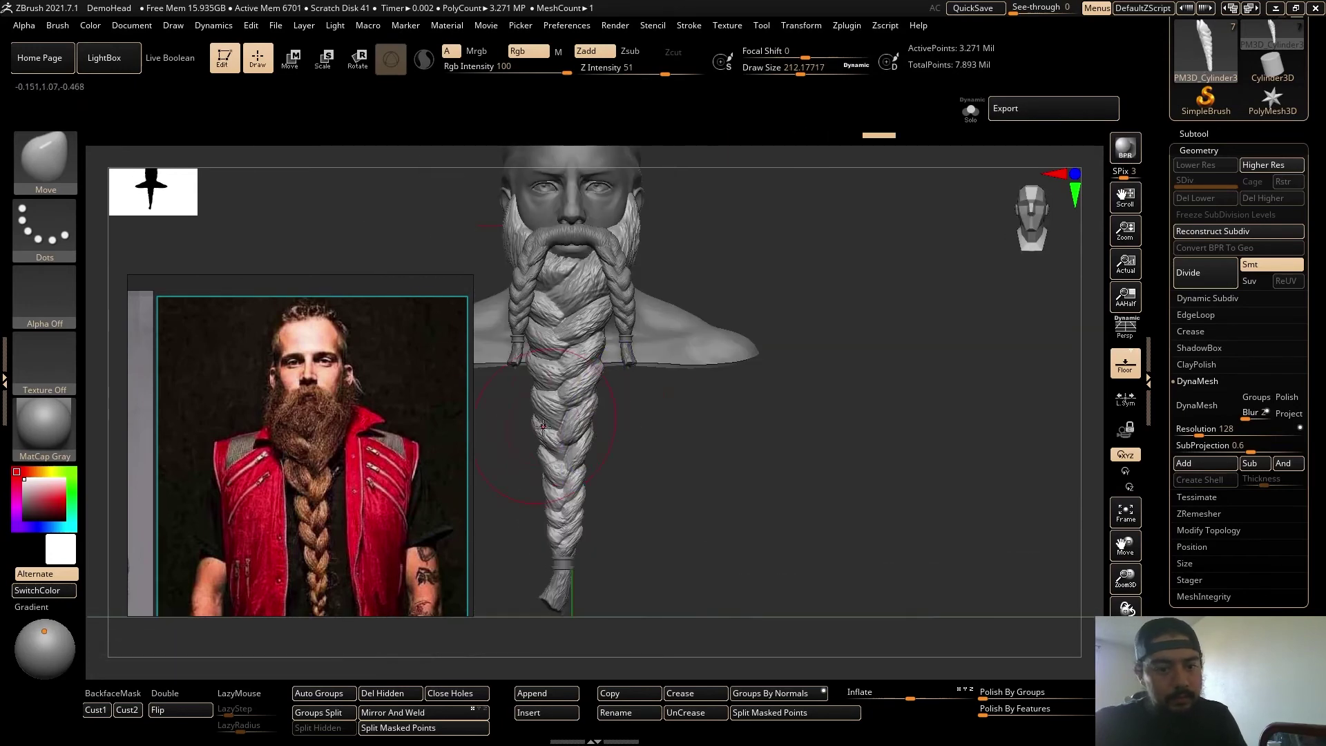
pyautogui.press('s')
pyautogui.moveTo(543, 486); pyautogui.dragTo(538, 486)
pyautogui.keyDown('ctrl'); pyautogui.moveTo(739, 527); pyautogui.dragTo(880, 491, button='right'); pyautogui.keyUp('ctrl')
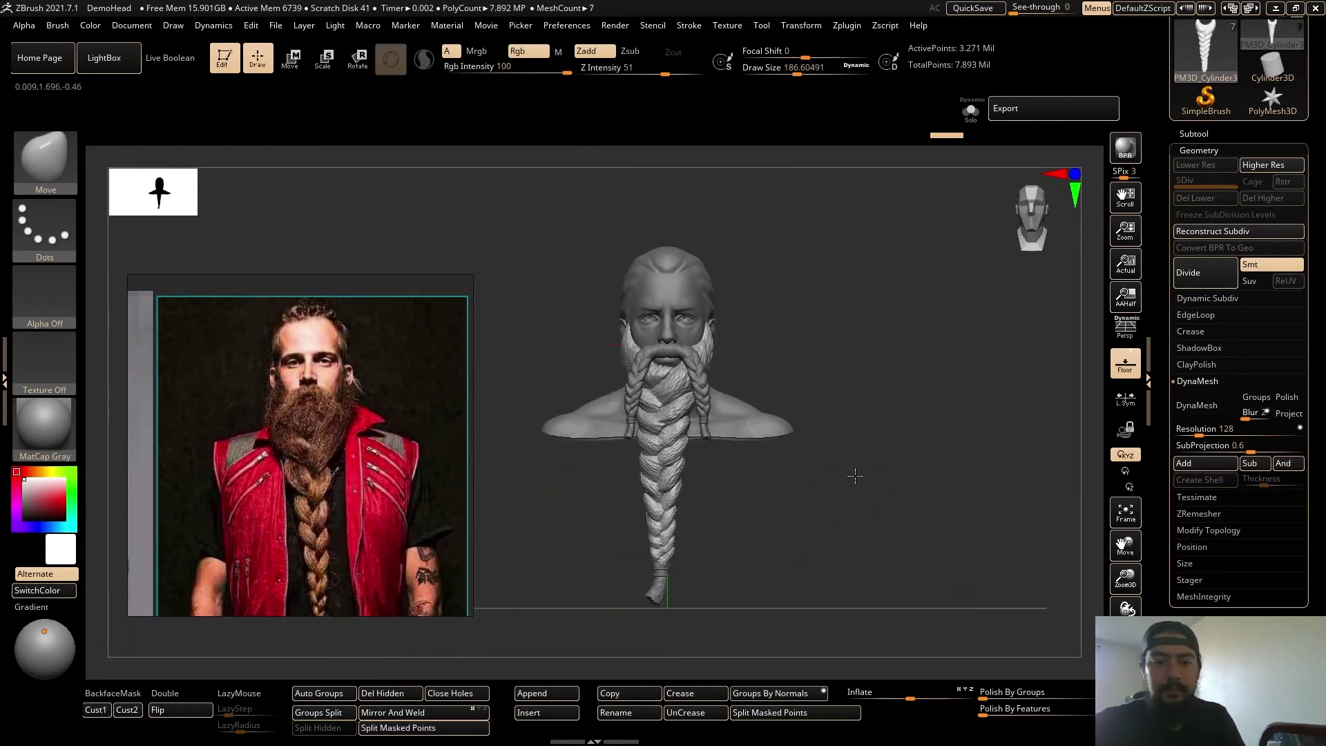
# Examine the moustache, side braids and long central braid together with the bust from the front.
pyautogui.moveTo(855, 476)
pyautogui.keyDown('alt'); pyautogui.mouseDown()
pyautogui.moveTo(879, 483)
pyautogui.moveTo(884, 503)
pyautogui.moveTo(856, 512)
pyautogui.moveTo(911, 512)
pyautogui.moveTo(826, 538)
pyautogui.moveTo(861, 548)
pyautogui.moveTo(826, 557)
pyautogui.moveTo(857, 574)
pyautogui.mouseUp(); pyautogui.keyUp('alt')
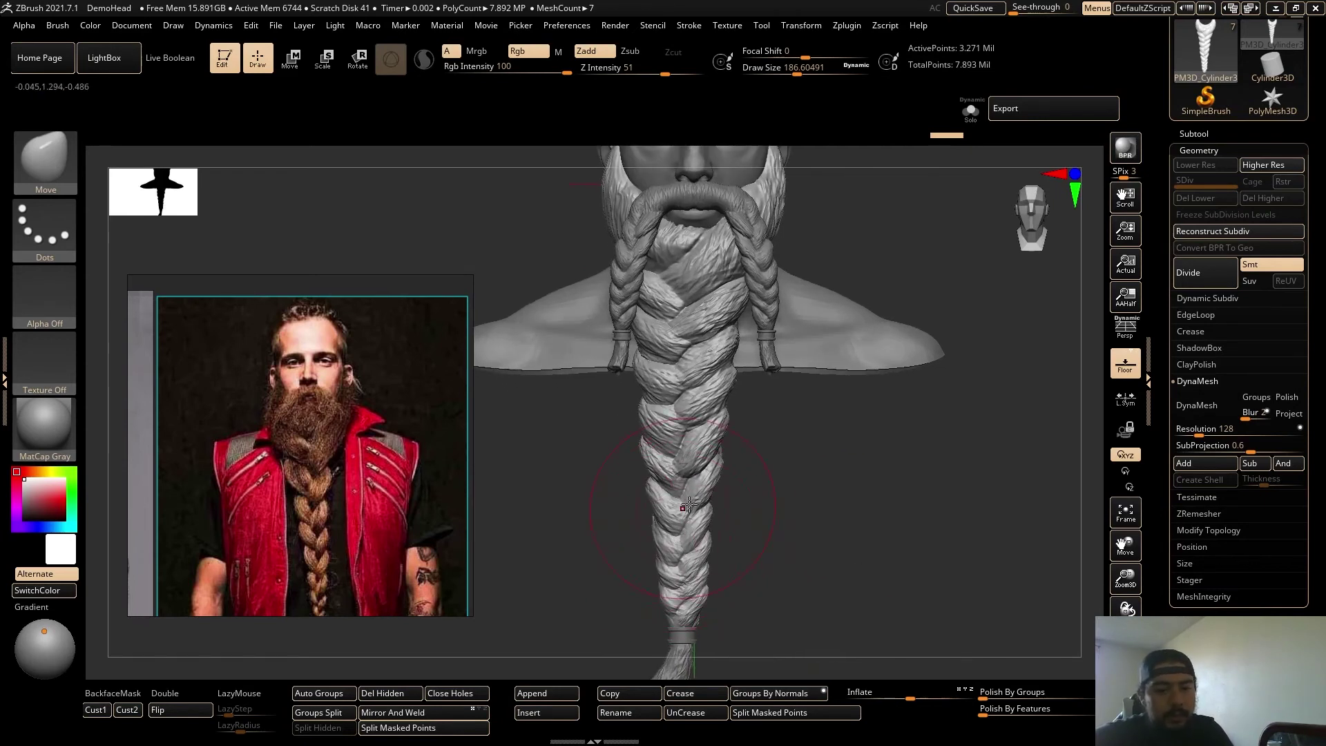
pyautogui.moveTo(814, 503)
pyautogui.keyDown('alt'); pyautogui.mouseDown()
pyautogui.moveTo(813, 569)
pyautogui.moveTo(716, 381)
pyautogui.mouseUp(); pyautogui.keyUp('alt')
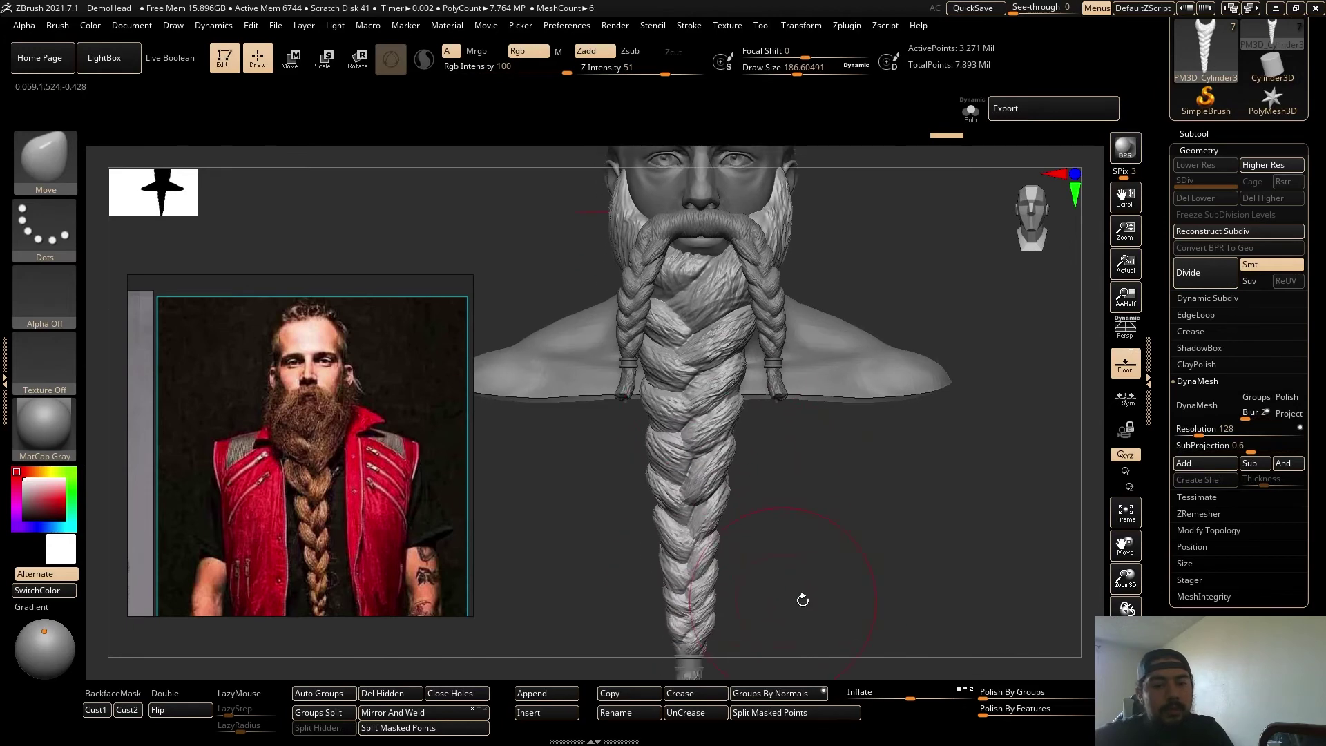
pyautogui.keyDown('alt'); pyautogui.moveTo(802, 600); pyautogui.dragTo(837, 574); pyautogui.keyUp('alt')
pyautogui.keyDown('alt'); pyautogui.moveTo(928, 523); pyautogui.dragTo(899, 405); pyautogui.keyUp('alt')
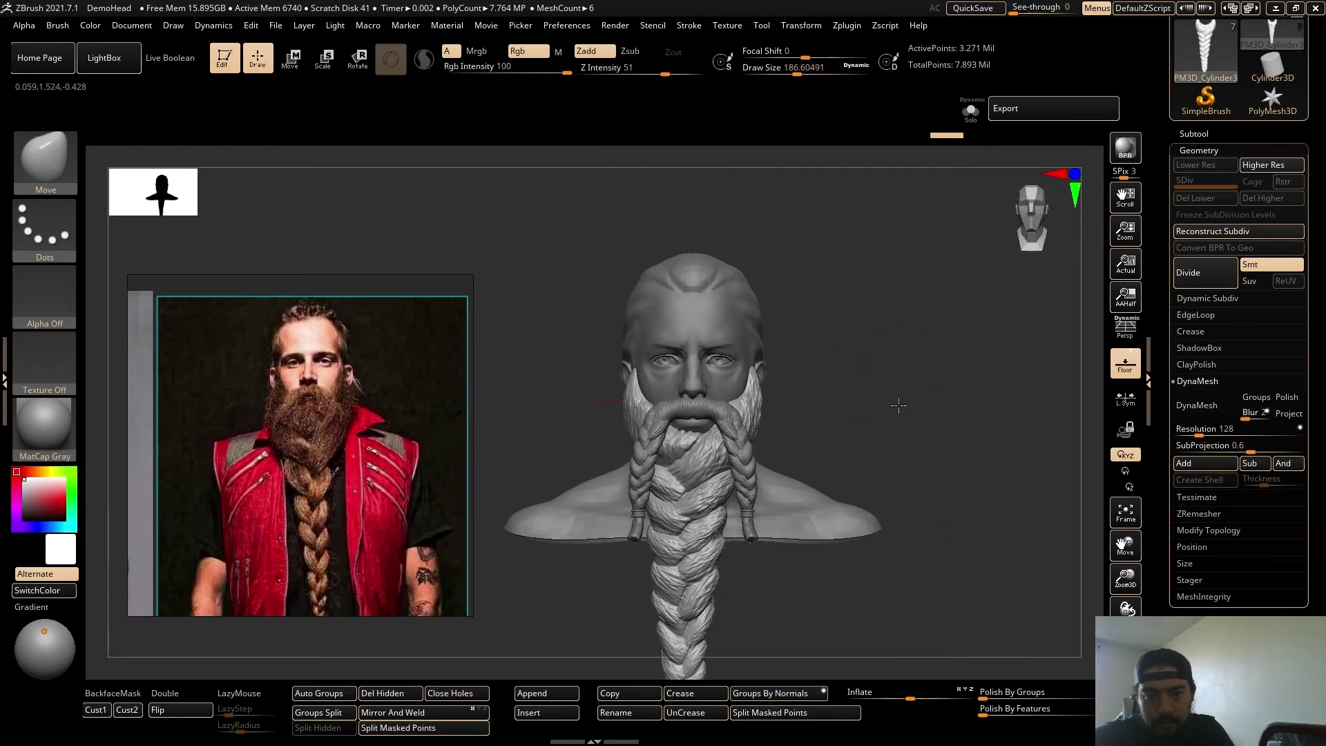
pyautogui.moveTo(850, 363)
pyautogui.mouseDown()
pyautogui.moveTo(859, 424)
pyautogui.moveTo(852, 403)
pyautogui.moveTo(788, 366)
pyautogui.moveTo(807, 292)
pyautogui.moveTo(864, 332)
pyautogui.mouseUp()
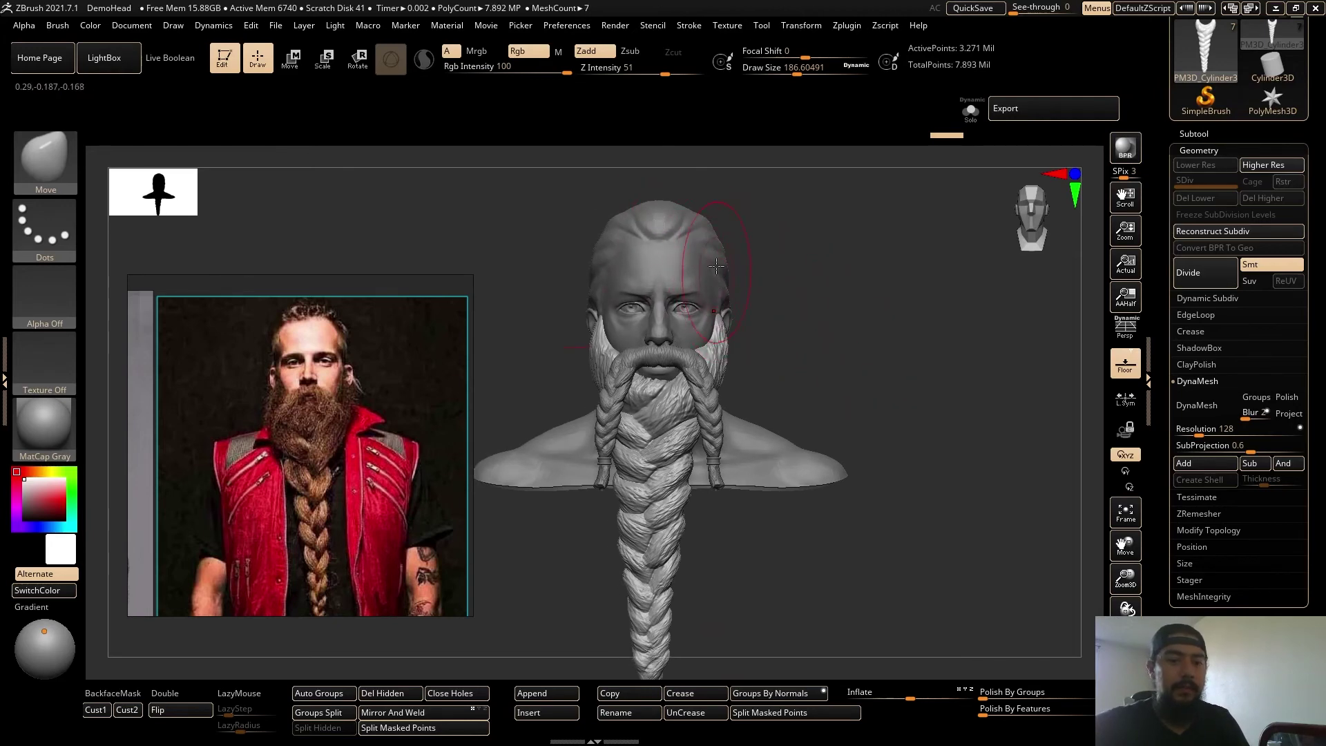
pyautogui.moveTo(757, 278)
pyautogui.mouseDown()
pyautogui.moveTo(868, 341)
pyautogui.moveTo(781, 331)
pyautogui.mouseUp()
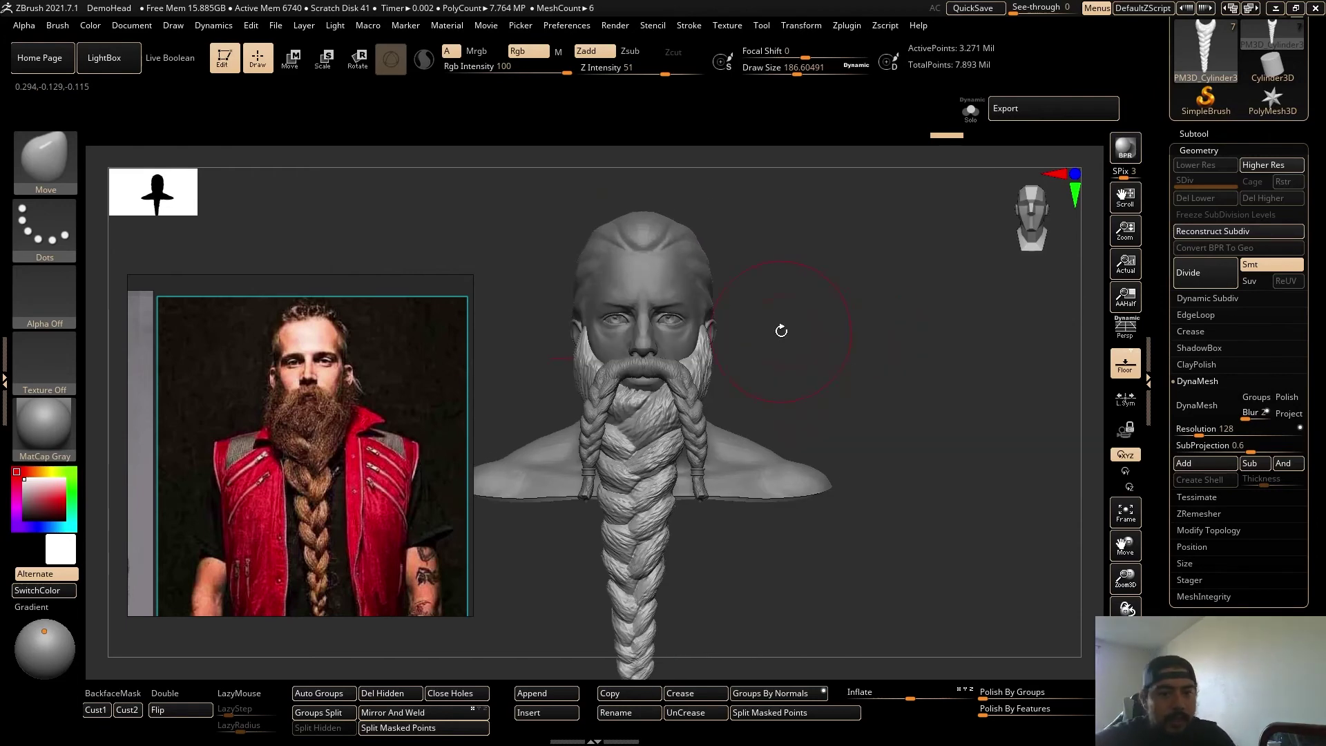
# Select the head at subdivision level 4 and set up the ZBGs_Fur_sculpt brush with a draw size of about 74.
pyautogui.press('b')
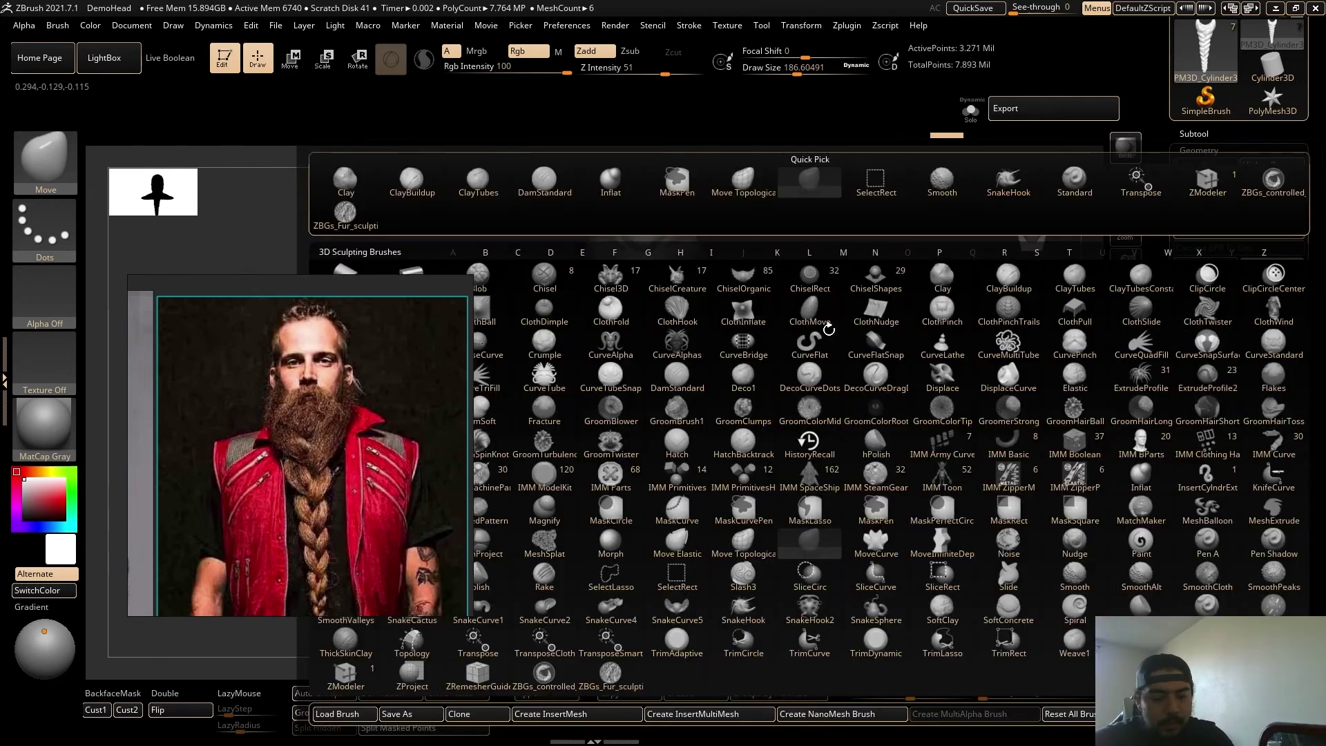
pyautogui.click(805, 177)
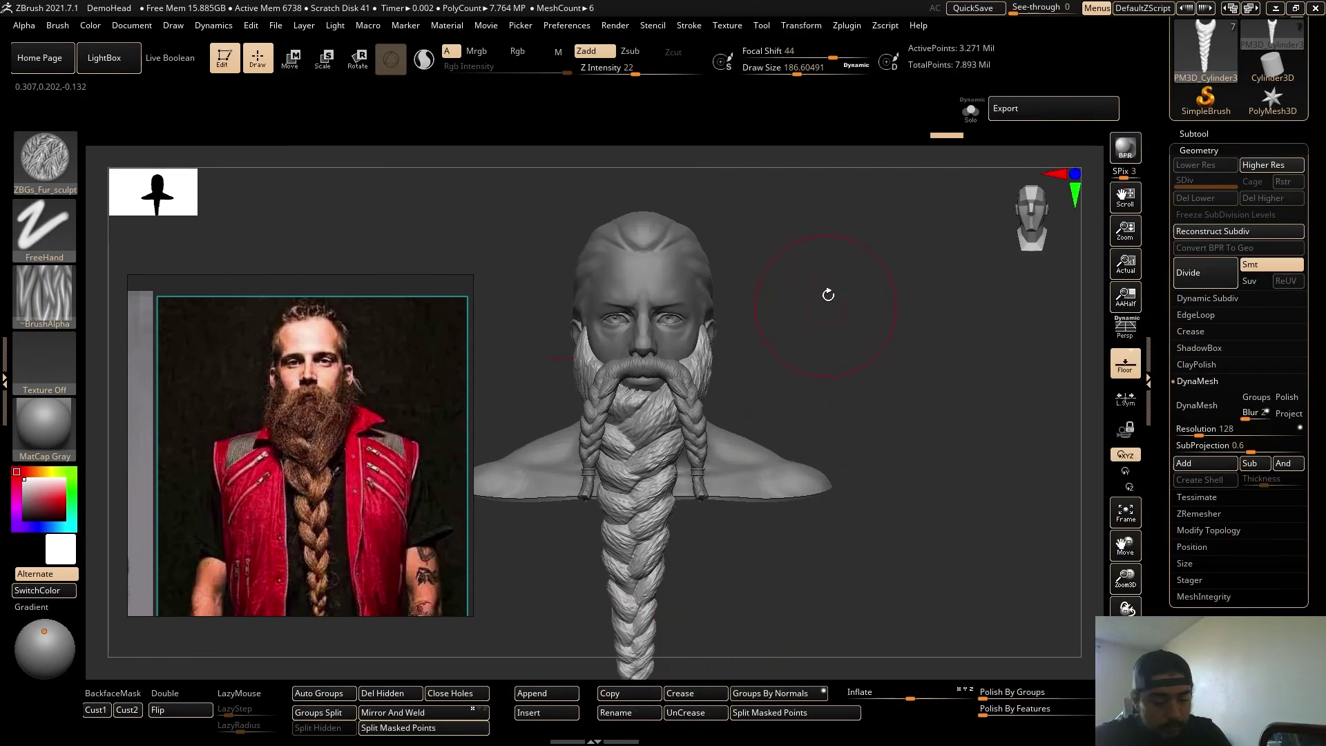
pyautogui.keyDown('alt'); pyautogui.click(666, 271); pyautogui.keyUp('alt')
pyautogui.keyDown('alt'); pyautogui.moveTo(861, 317); pyautogui.dragTo(986, 413); pyautogui.keyUp('alt')
pyautogui.press('d')
pyautogui.press('ctrl')
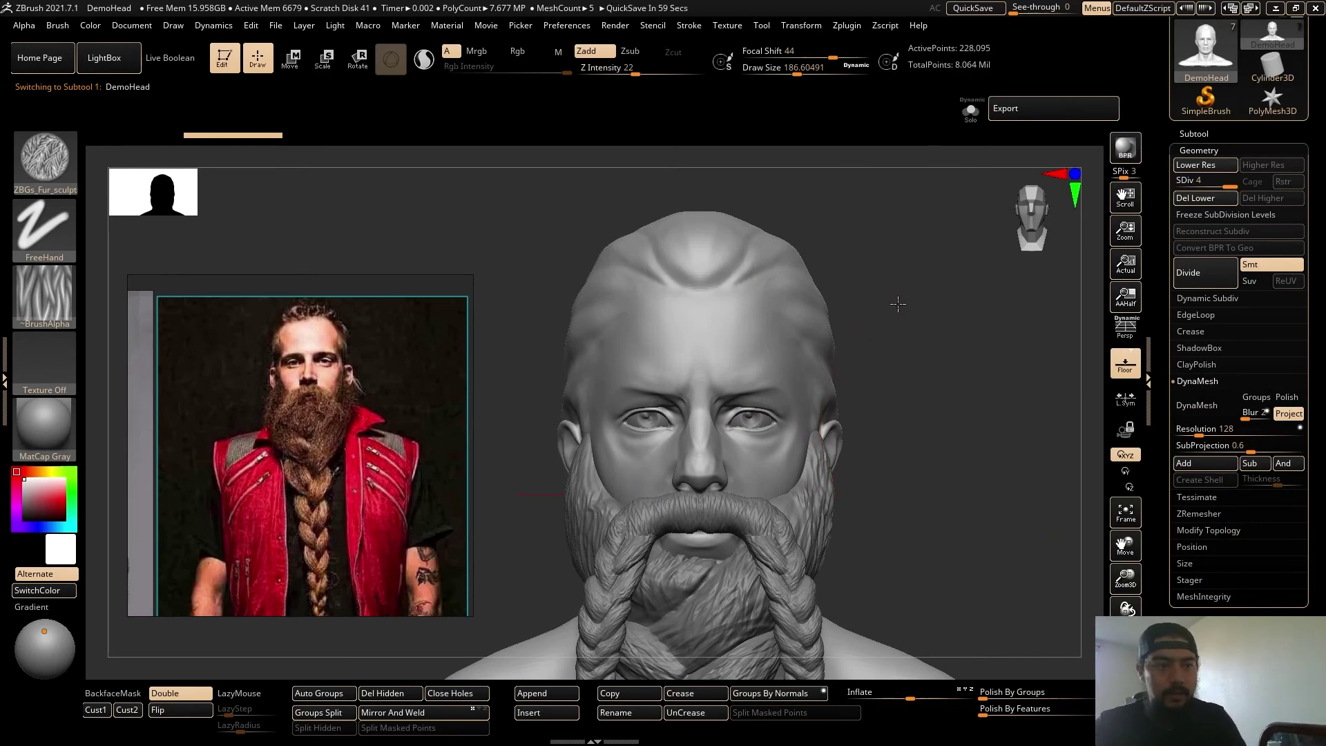
pyautogui.moveTo(898, 304); pyautogui.dragTo(861, 370)
pyautogui.press('s')
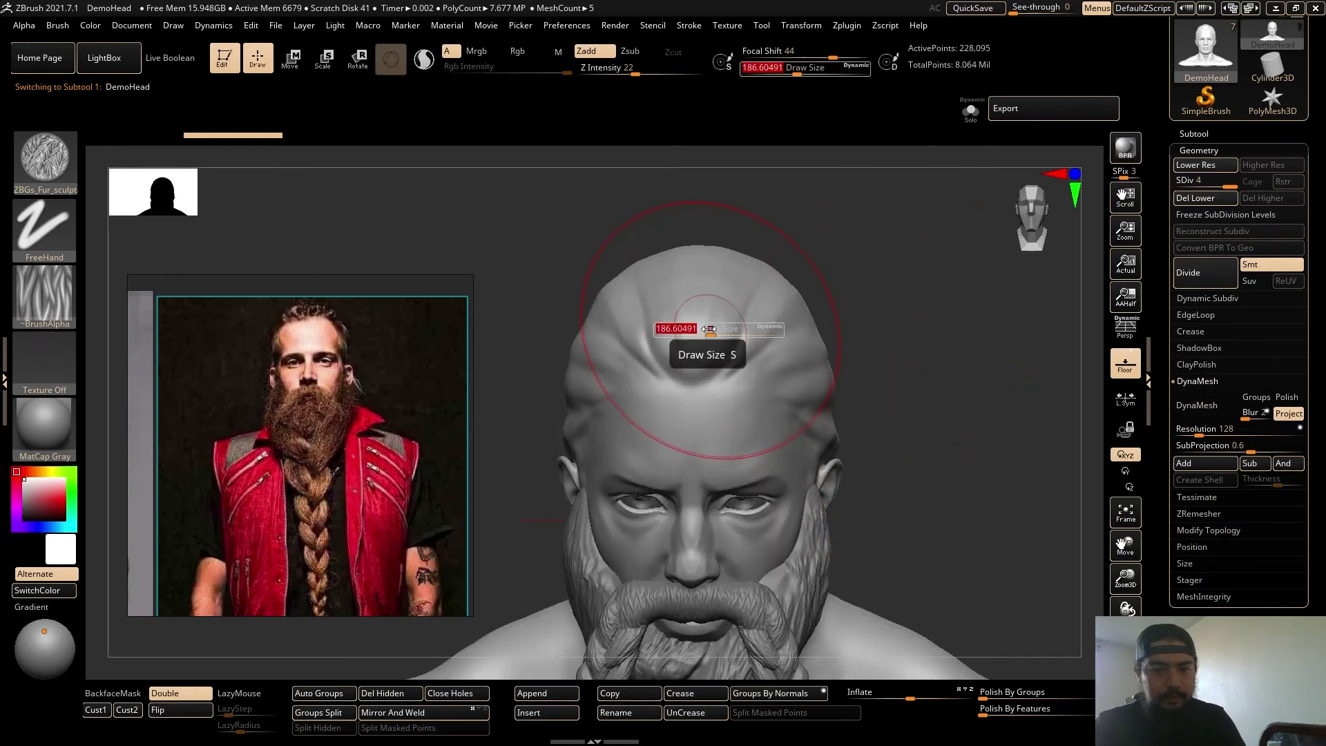
pyautogui.moveTo(708, 330); pyautogui.dragTo(683, 330)
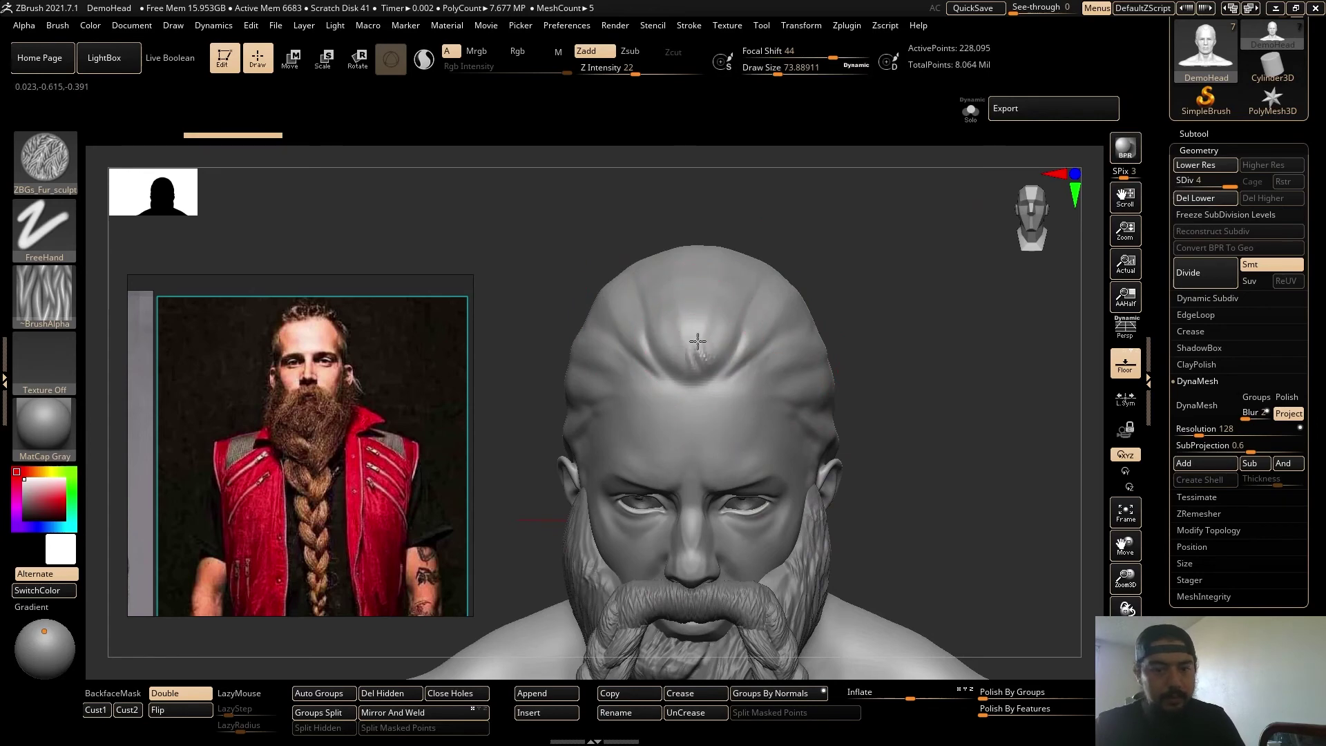
# Undo the trial strokes and carve swept-back hair strands across the front hairline and crown at a draw size of about 132.
pyautogui.hotkey('ctrl', 'z')
pyautogui.moveTo(872, 243)
pyautogui.keyDown('alt'); pyautogui.mouseDown()
pyautogui.moveTo(814, 255)
pyautogui.moveTo(717, 352)
pyautogui.moveTo(771, 253)
pyautogui.mouseUp(); pyautogui.keyUp('alt')
pyautogui.press('s')
pyautogui.click(813, 255)
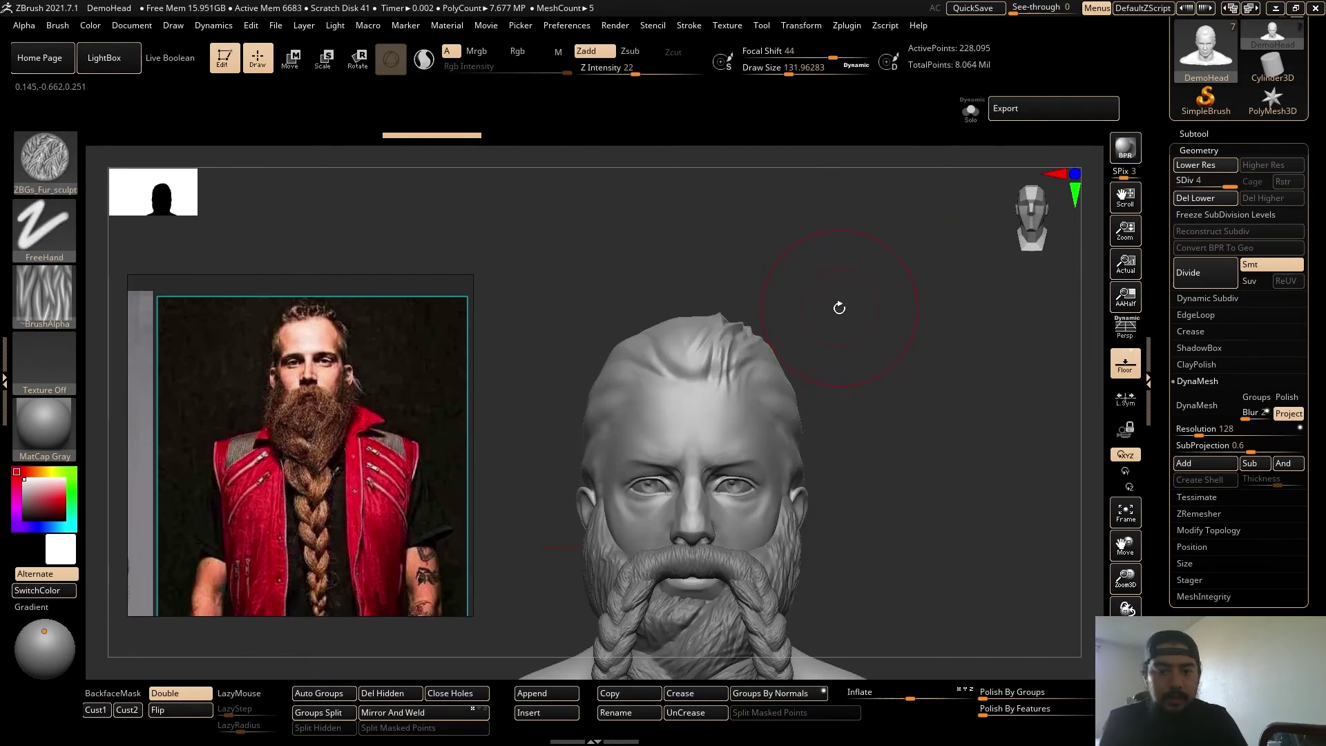
pyautogui.hotkey('ctrl', 'z')
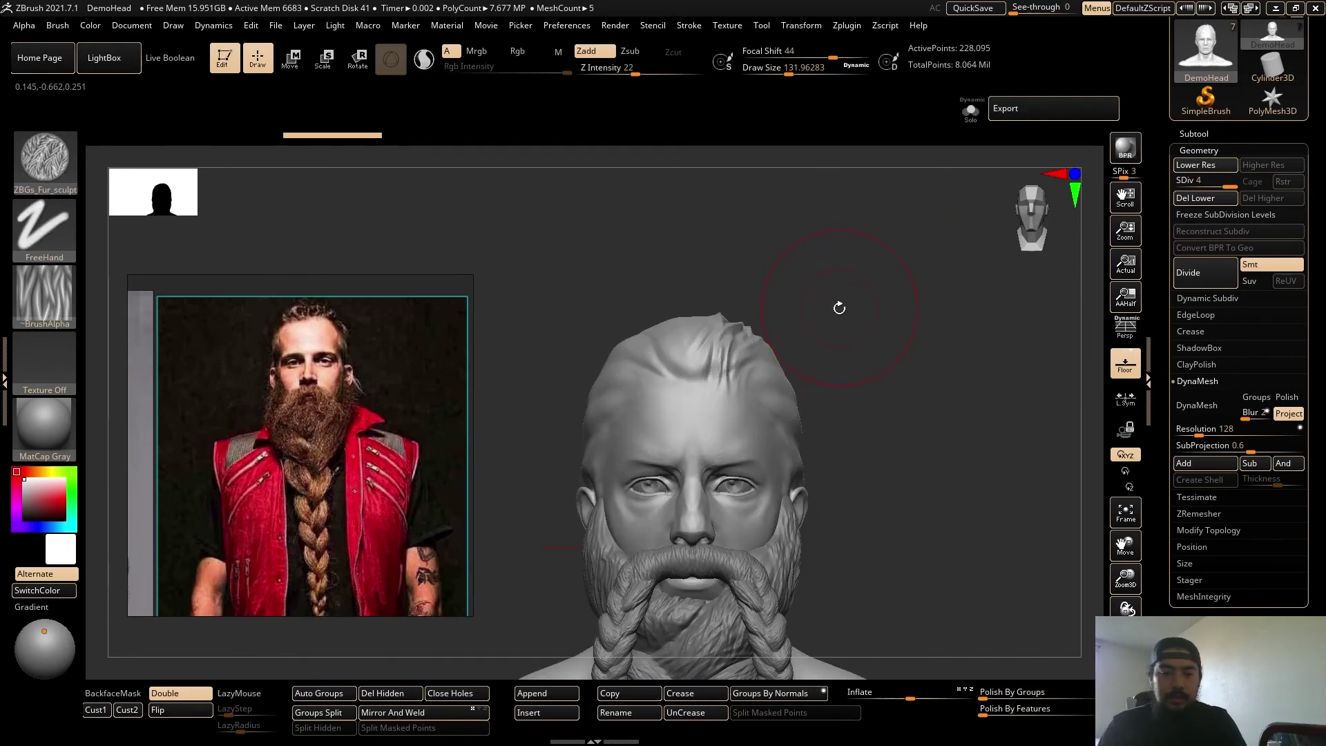
pyautogui.moveTo(908, 359)
pyautogui.mouseDown()
pyautogui.moveTo(893, 272)
pyautogui.moveTo(856, 253)
pyautogui.moveTo(729, 397)
pyautogui.mouseUp()
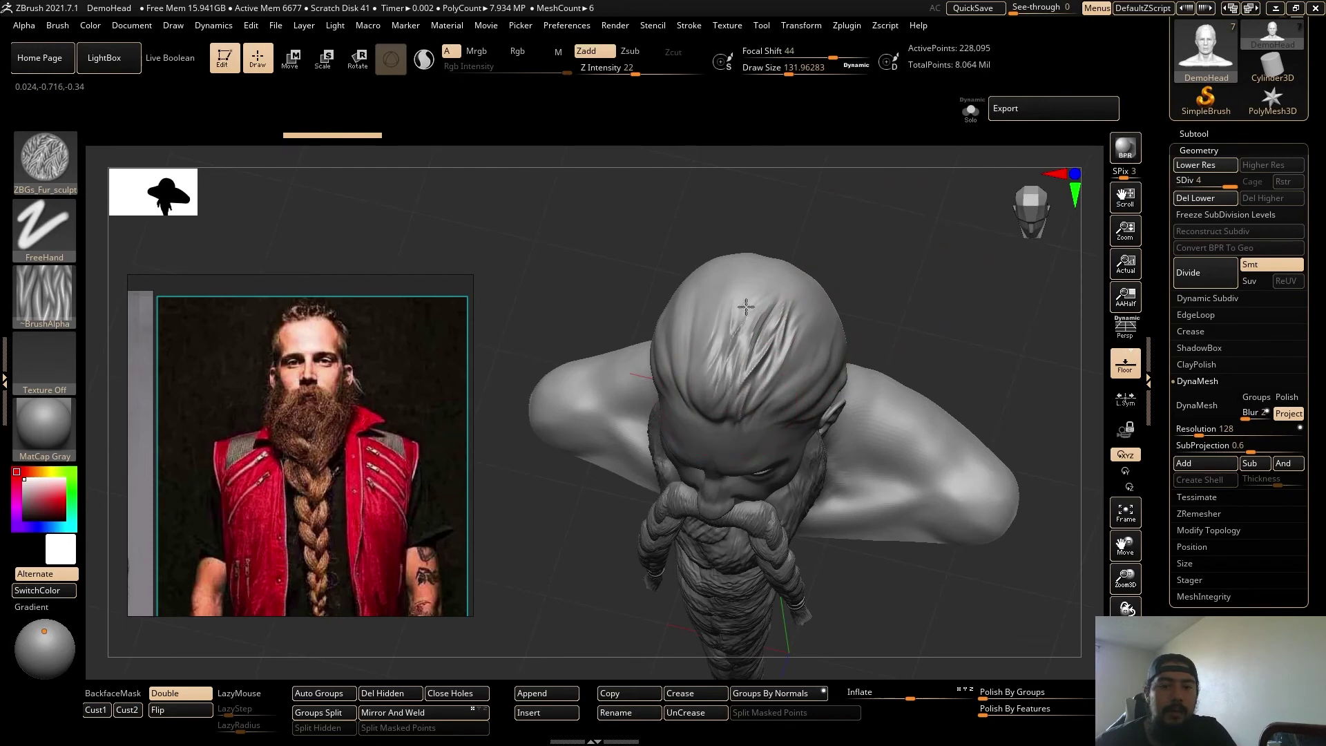
pyautogui.moveTo(843, 279); pyautogui.dragTo(781, 356)
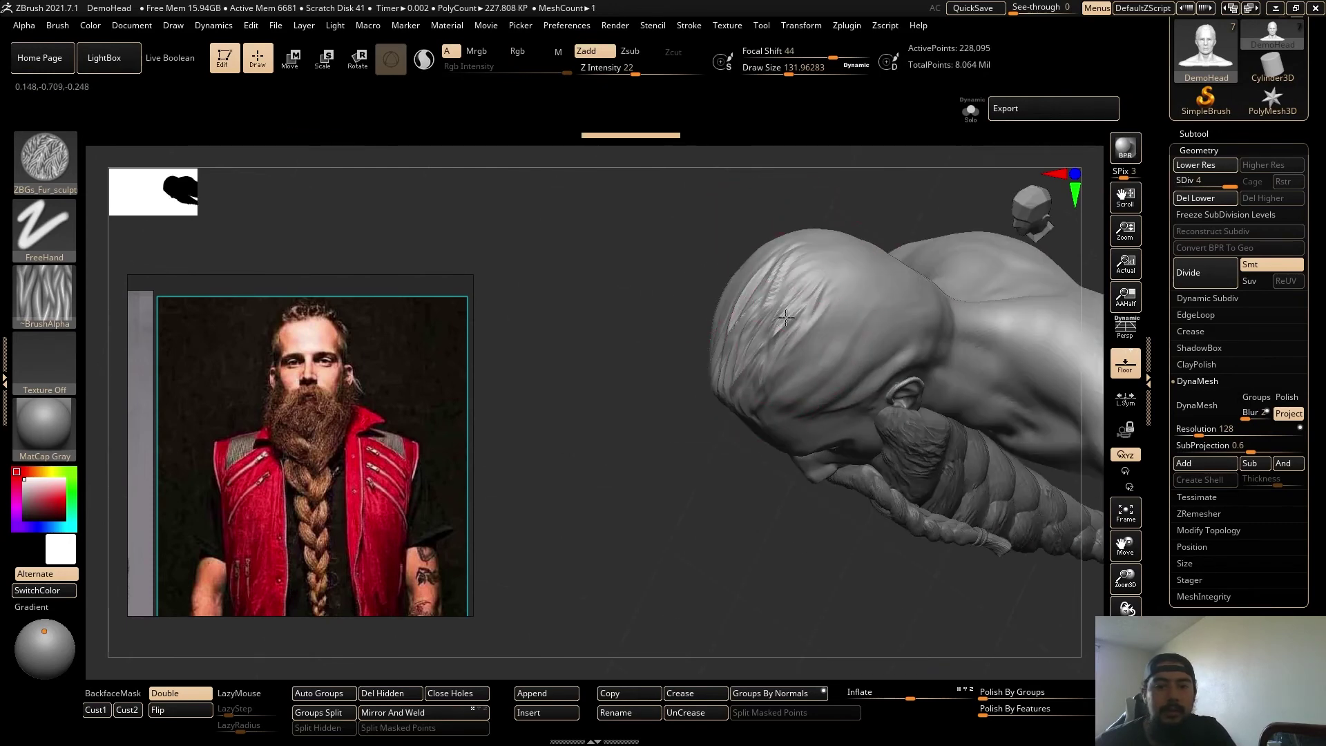
pyautogui.moveTo(887, 261); pyautogui.dragTo(750, 390)
pyautogui.moveTo(662, 480); pyautogui.dragTo(696, 436)
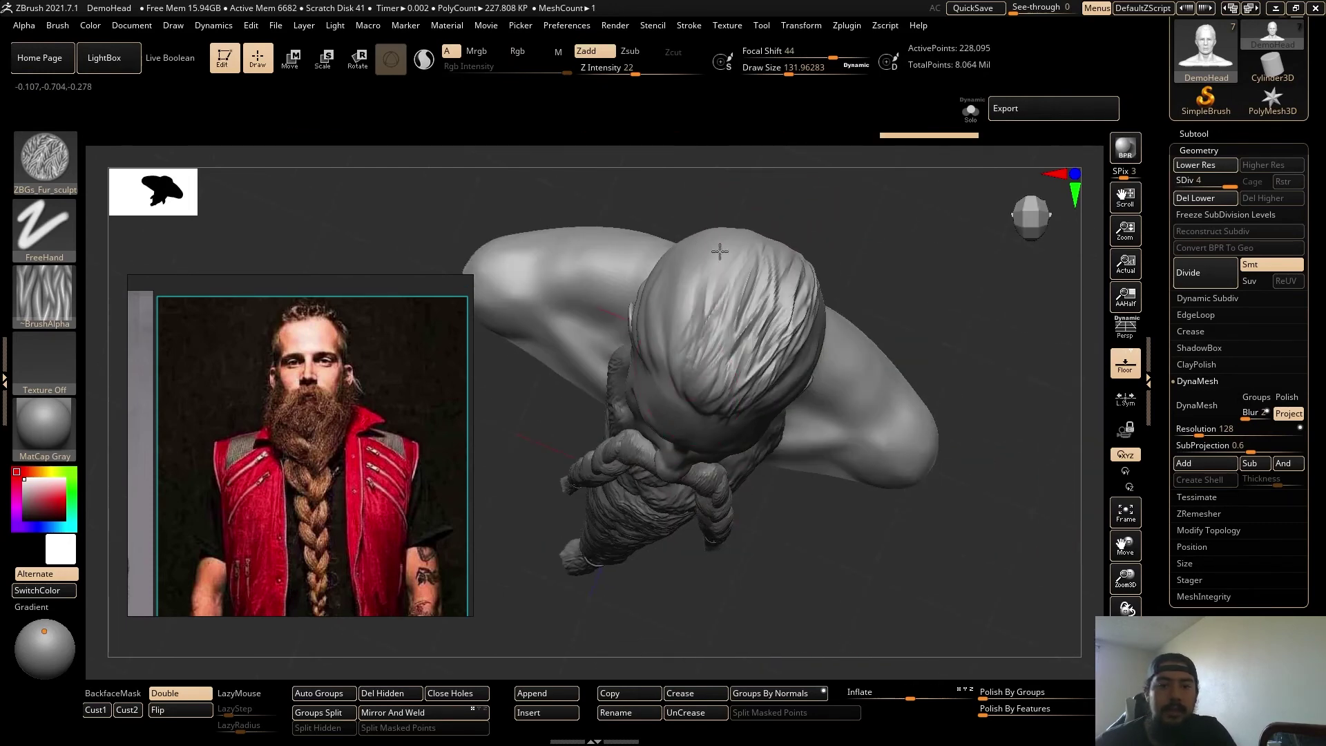
pyautogui.moveTo(692, 291); pyautogui.dragTo(678, 338)
pyautogui.moveTo(906, 214)
pyautogui.mouseDown()
pyautogui.moveTo(864, 321)
pyautogui.moveTo(711, 392)
pyautogui.mouseUp()
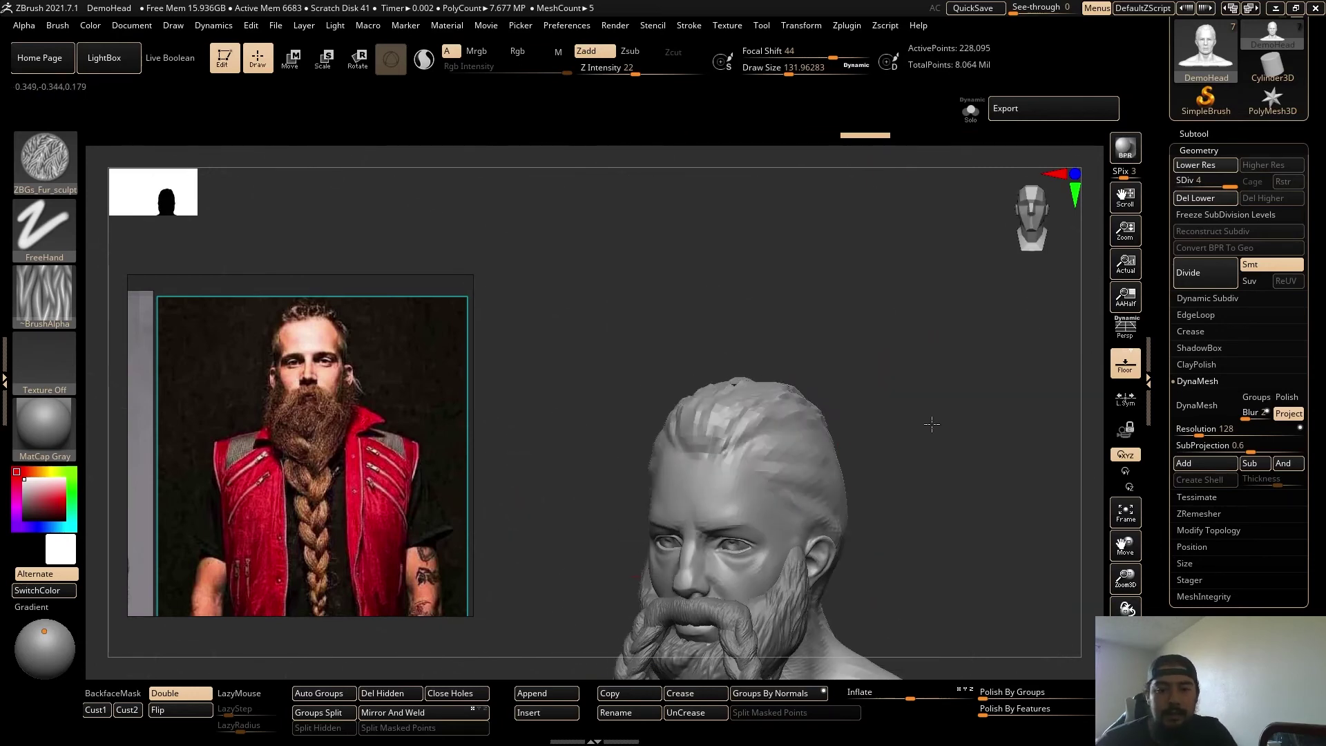
# Extend the fur-brush strands over the back of the head down to the nape and along the upper sides.
pyautogui.press('ctrl')
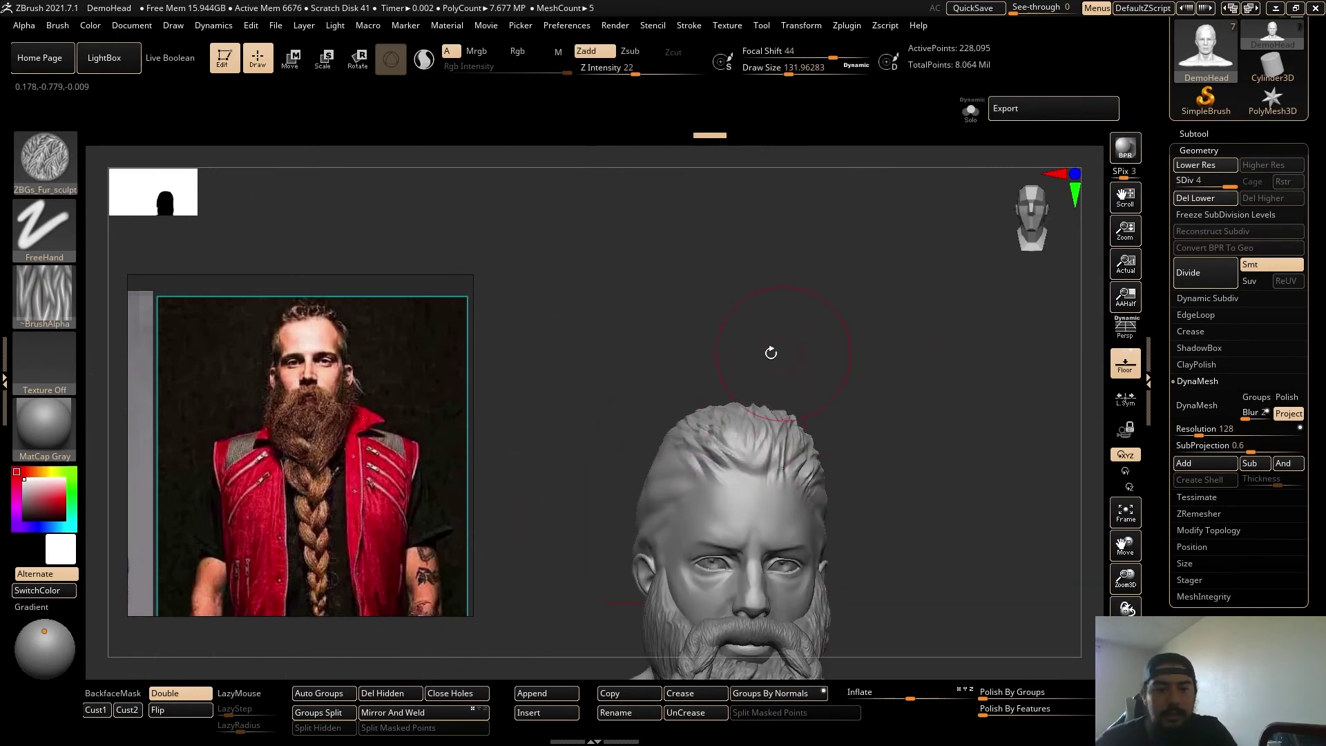
pyautogui.moveTo(767, 349)
pyautogui.mouseDown()
pyautogui.moveTo(758, 313)
pyautogui.moveTo(598, 397)
pyautogui.moveTo(592, 458)
pyautogui.moveTo(787, 293)
pyautogui.moveTo(617, 524)
pyautogui.mouseUp()
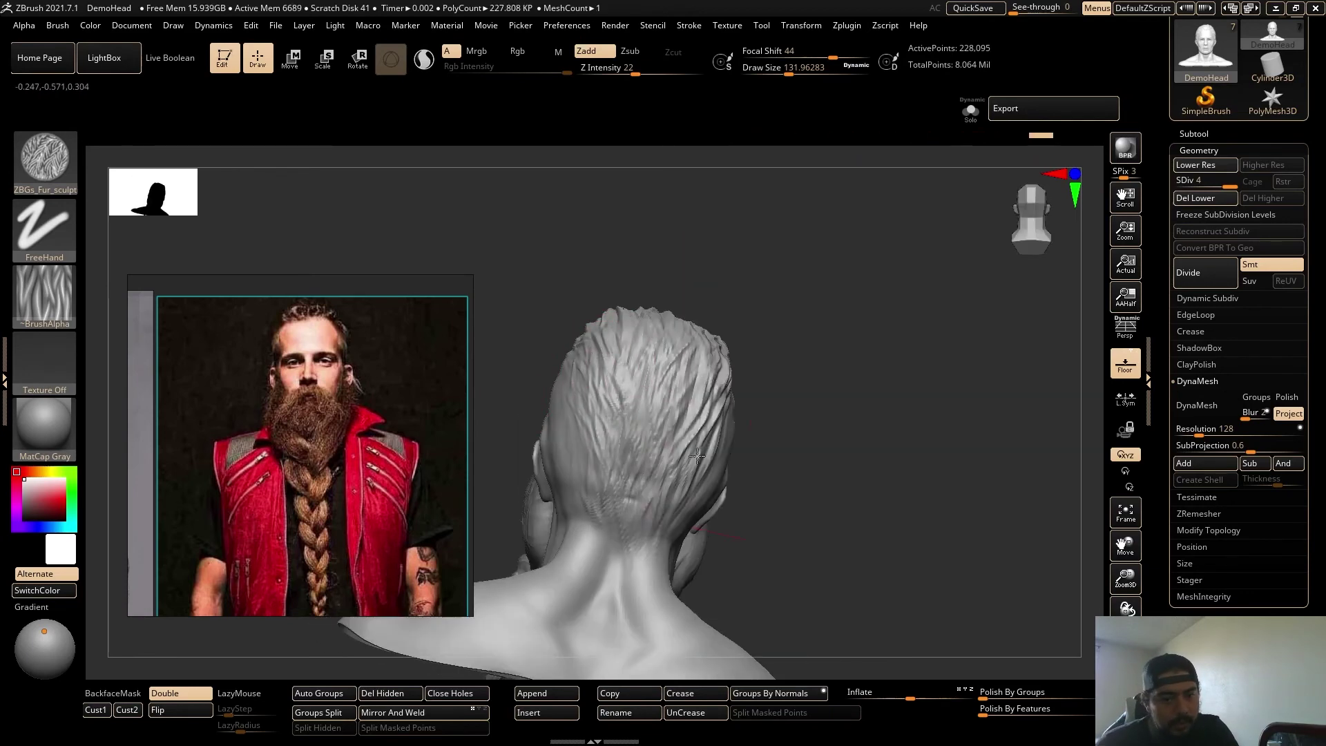
pyautogui.moveTo(697, 455); pyautogui.dragTo(743, 353)
pyautogui.moveTo(683, 304); pyautogui.dragTo(573, 367)
pyautogui.moveTo(547, 313)
pyautogui.mouseDown()
pyautogui.moveTo(568, 272)
pyautogui.moveTo(944, 353)
pyautogui.moveTo(545, 393)
pyautogui.moveTo(947, 355)
pyautogui.moveTo(946, 392)
pyautogui.moveTo(897, 373)
pyautogui.mouseUp()
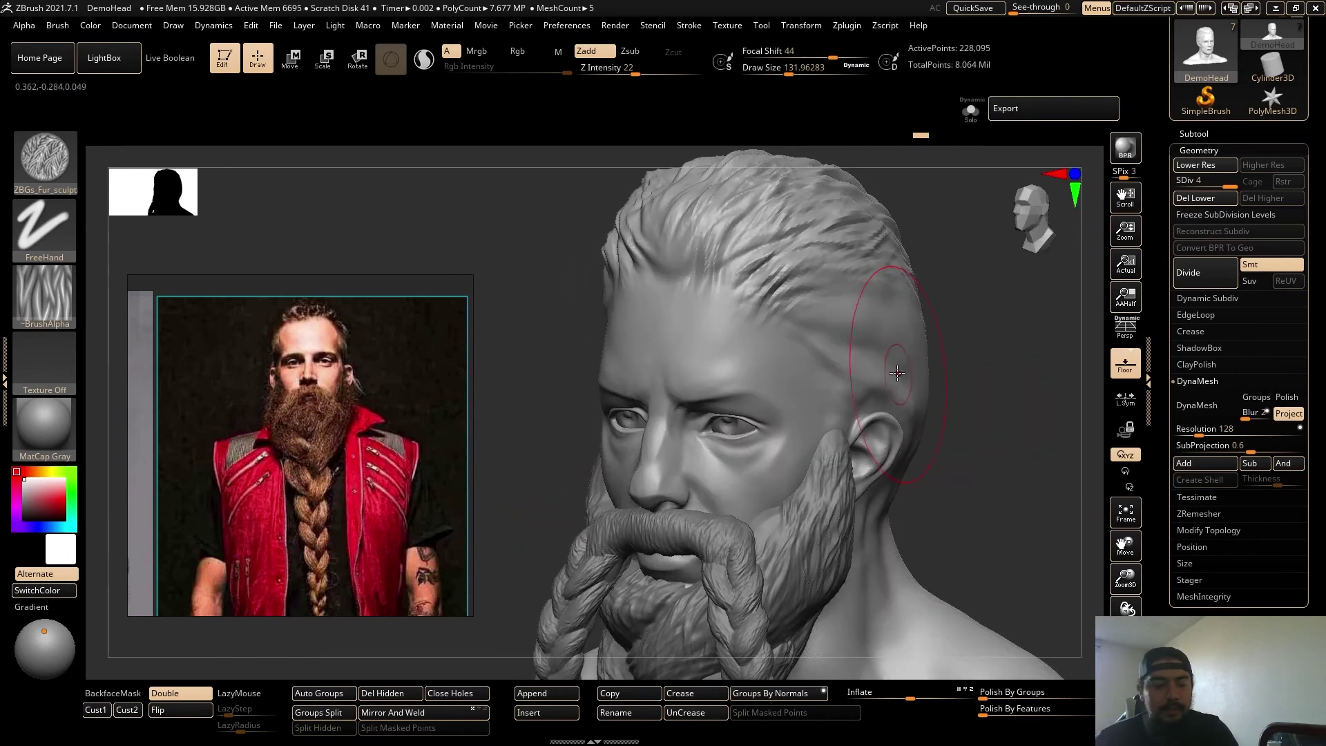
# Fill the temple area below the hair strands with the Clay brush, reducing the draw size to about 68.
pyautogui.press('b')
pyautogui.press('c')
pyautogui.press('l')
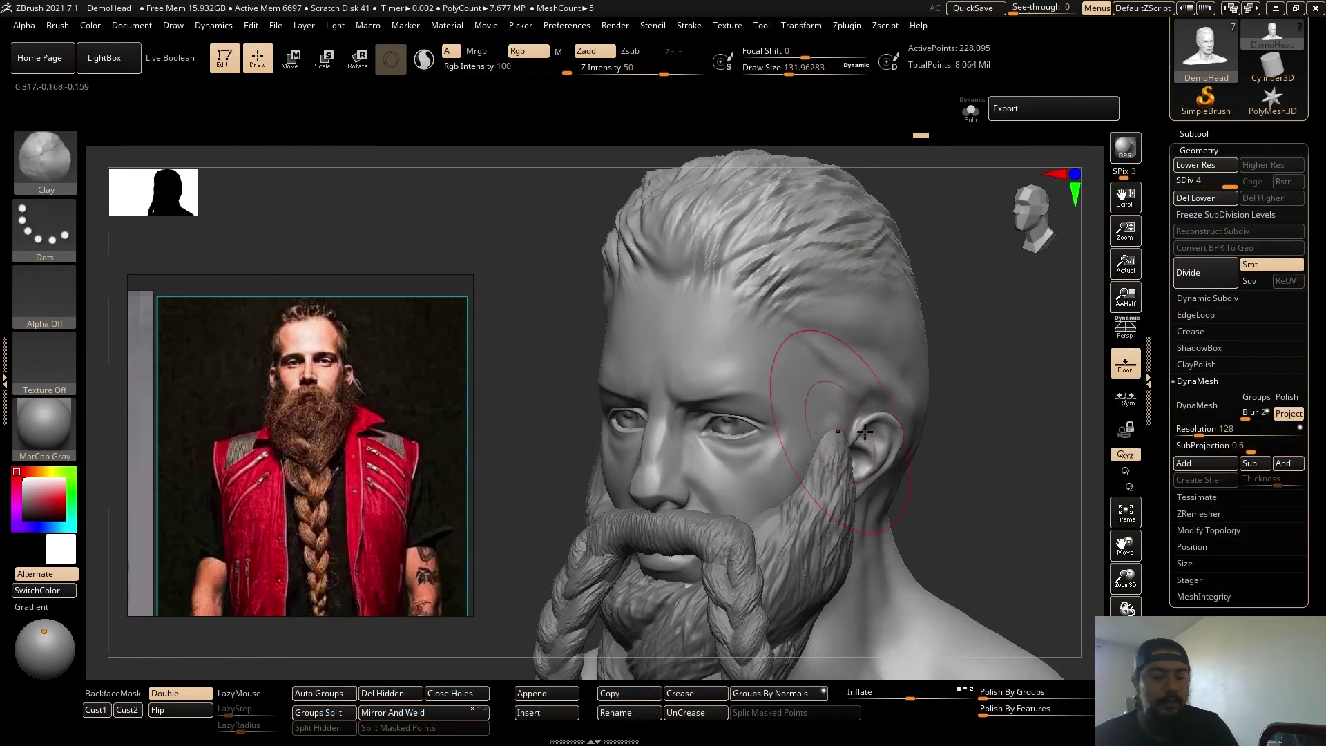
pyautogui.moveTo(854, 333); pyautogui.dragTo(871, 316)
pyautogui.moveTo(847, 359)
pyautogui.mouseDown()
pyautogui.moveTo(877, 387)
pyautogui.moveTo(981, 361)
pyautogui.mouseUp()
pyautogui.moveTo(815, 302); pyautogui.dragTo(787, 346)
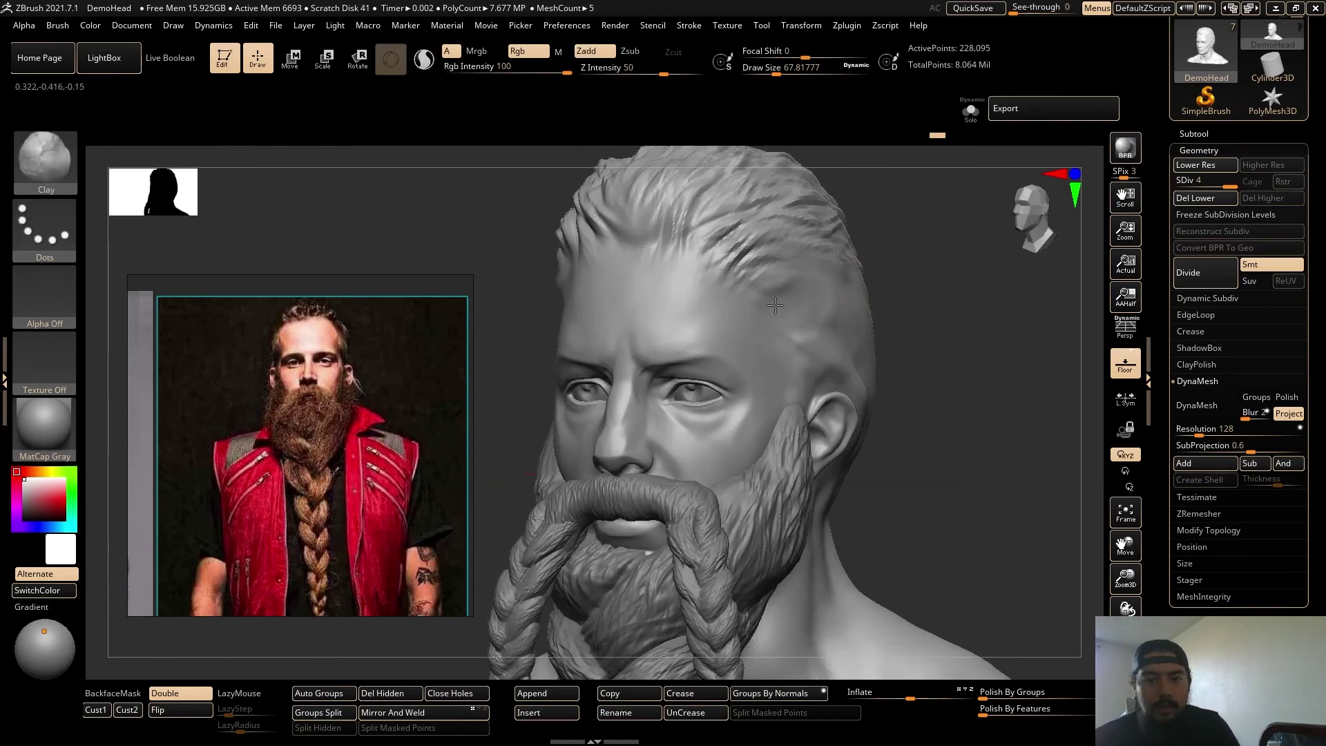
# Build up and smooth the shaved side of the head above and behind the ear.
pyautogui.moveTo(963, 353); pyautogui.dragTo(873, 361)
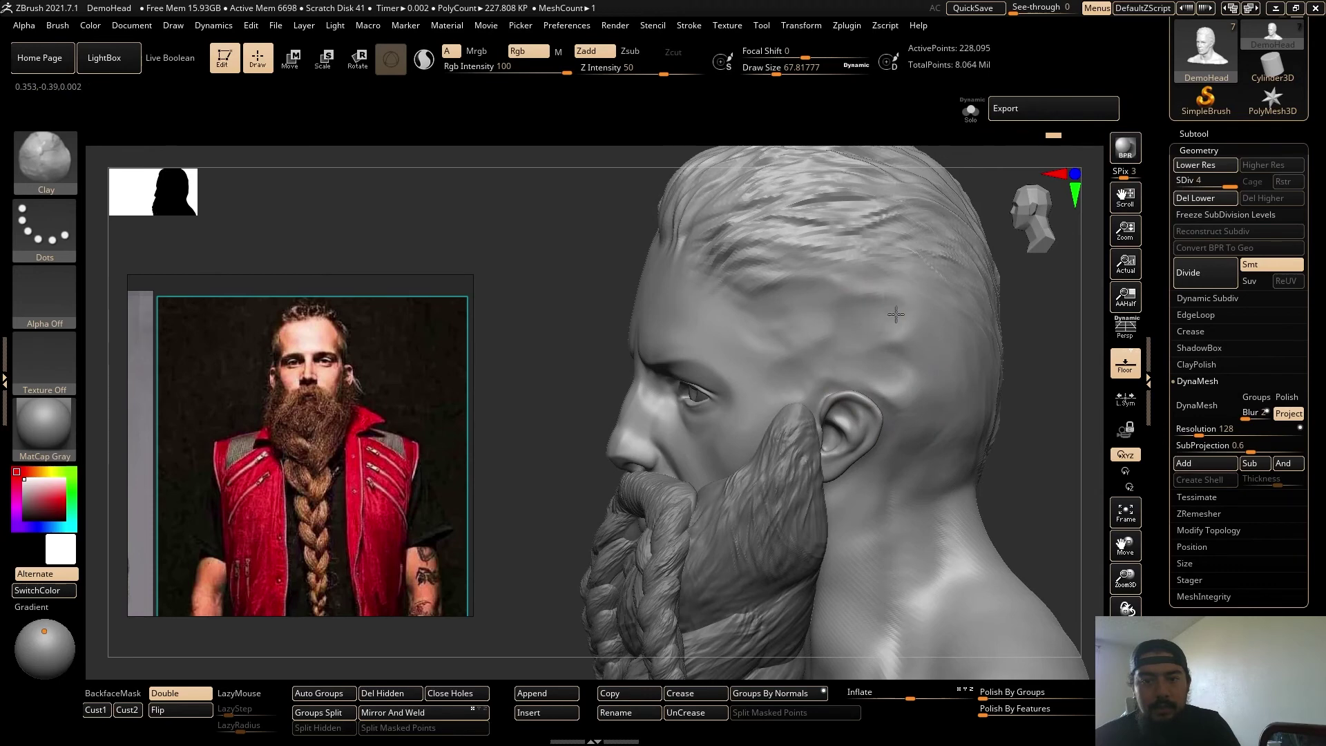
pyautogui.keyDown('shift'); pyautogui.moveTo(914, 339); pyautogui.dragTo(837, 312); pyautogui.keyUp('shift')
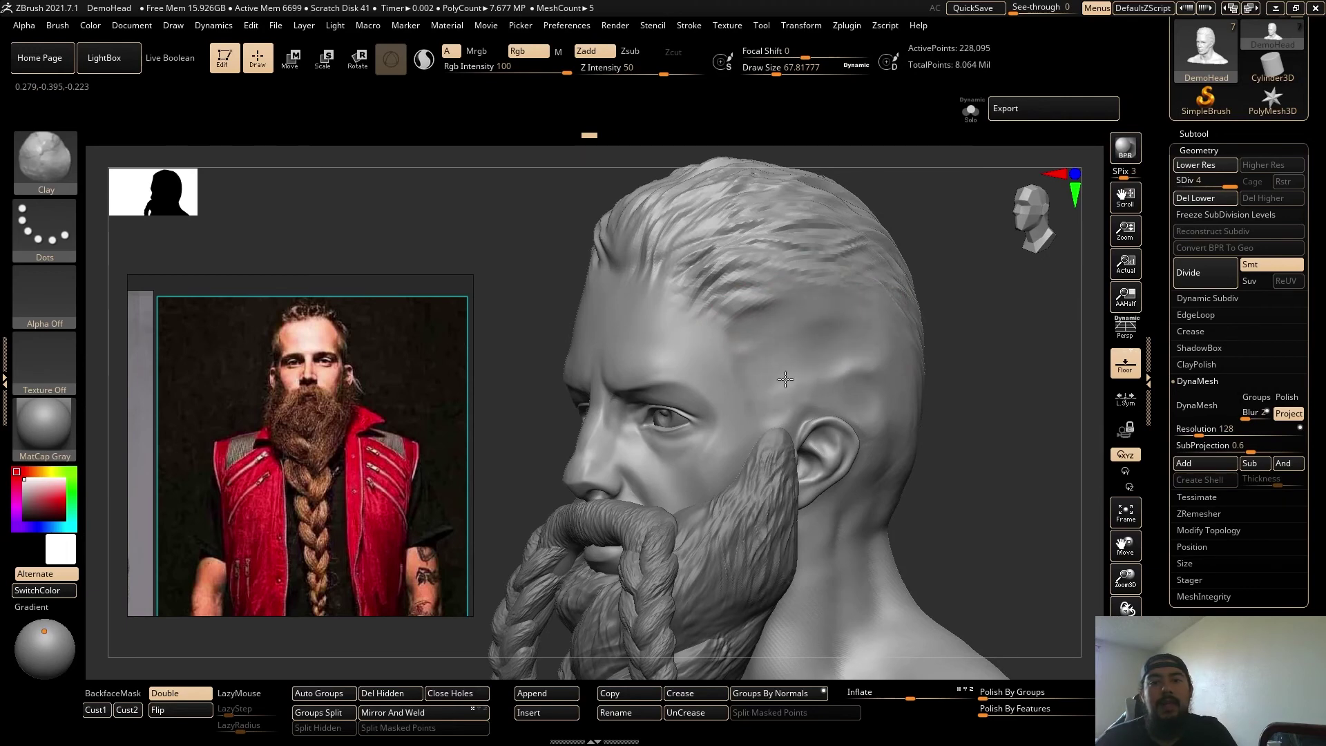
pyautogui.moveTo(1017, 342); pyautogui.dragTo(858, 356)
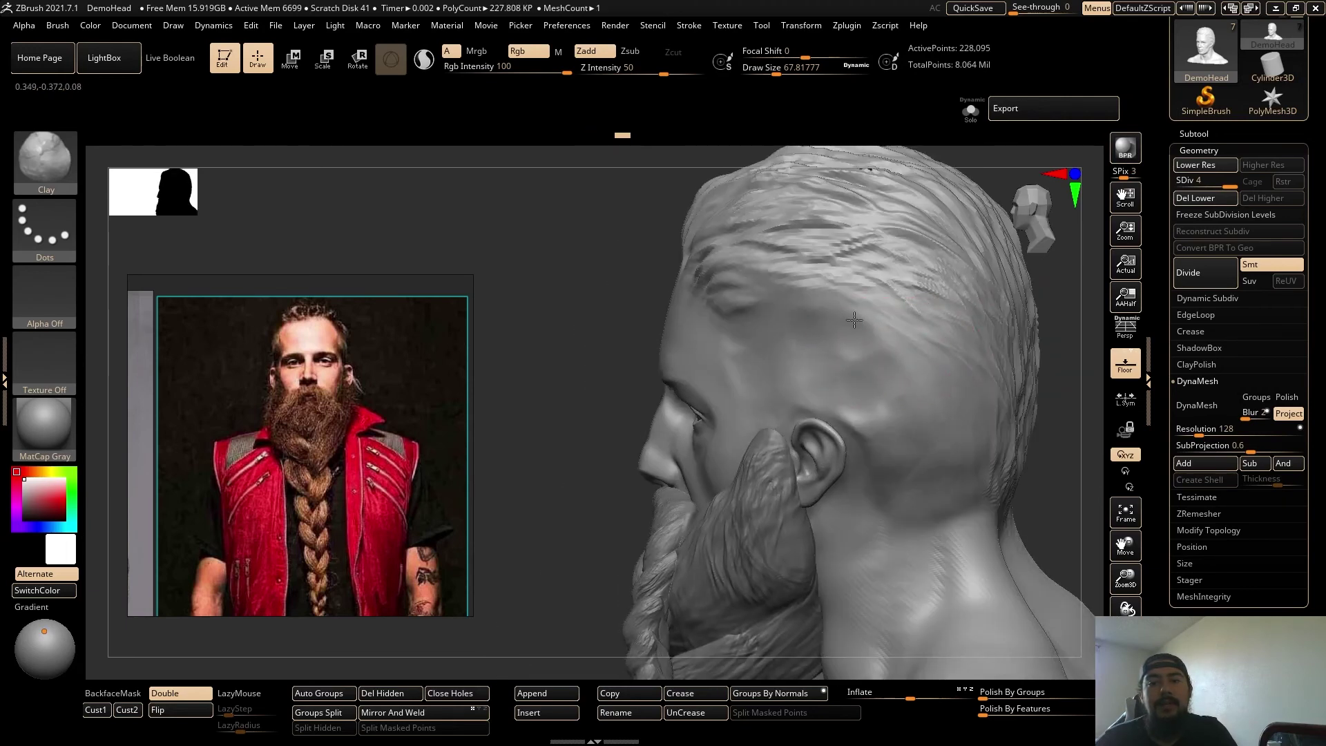
# Flatten the shaved side of the head from temple to nape with the hPolish brush at a draw size of about 74.
pyautogui.keyDown('shift'); pyautogui.moveTo(792, 379); pyautogui.dragTo(962, 359, button='right'); pyautogui.keyUp('shift')
pyautogui.press('b')
pyautogui.press('h')
pyautogui.press('p')
pyautogui.moveTo(924, 346); pyautogui.dragTo(753, 378)
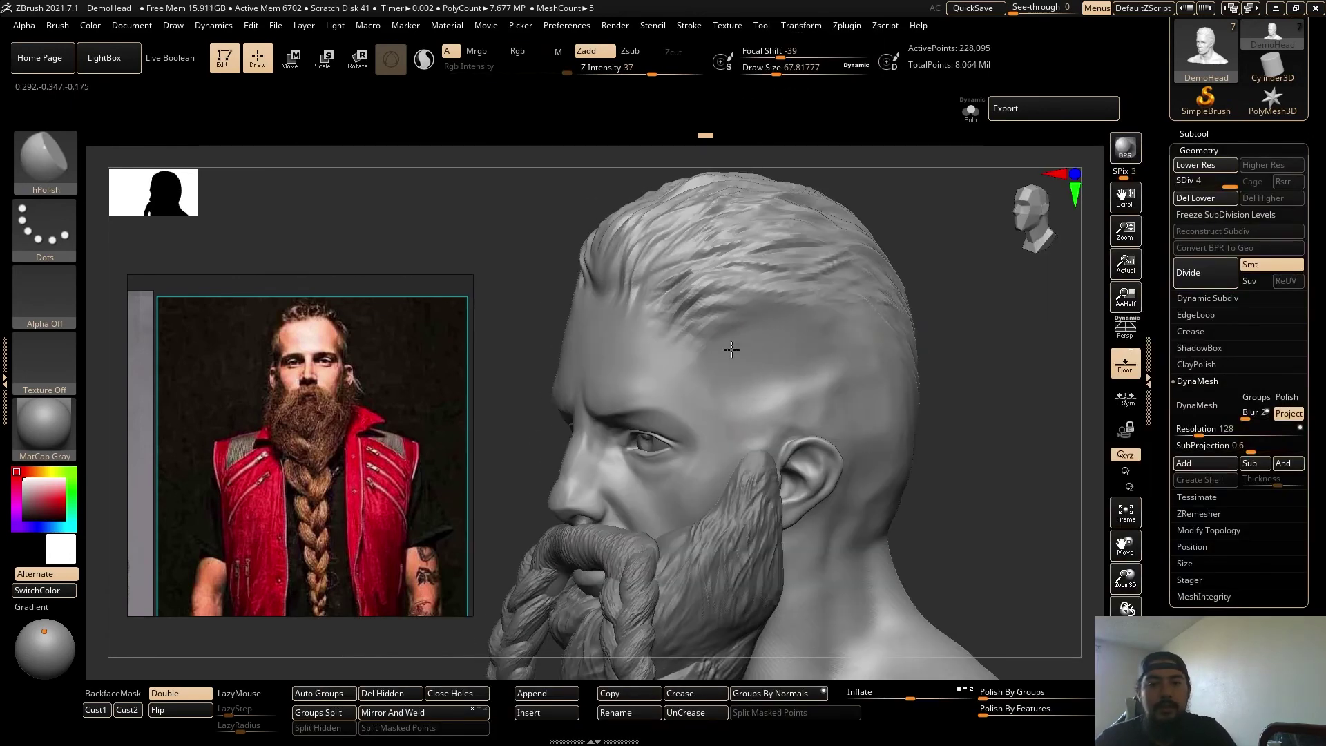
pyautogui.keyDown('shift'); pyautogui.moveTo(861, 386); pyautogui.dragTo(1021, 358, button='right'); pyautogui.keyUp('shift')
pyautogui.moveTo(1021, 358)
pyautogui.mouseDown()
pyautogui.moveTo(1015, 412)
pyautogui.moveTo(844, 412)
pyautogui.mouseUp()
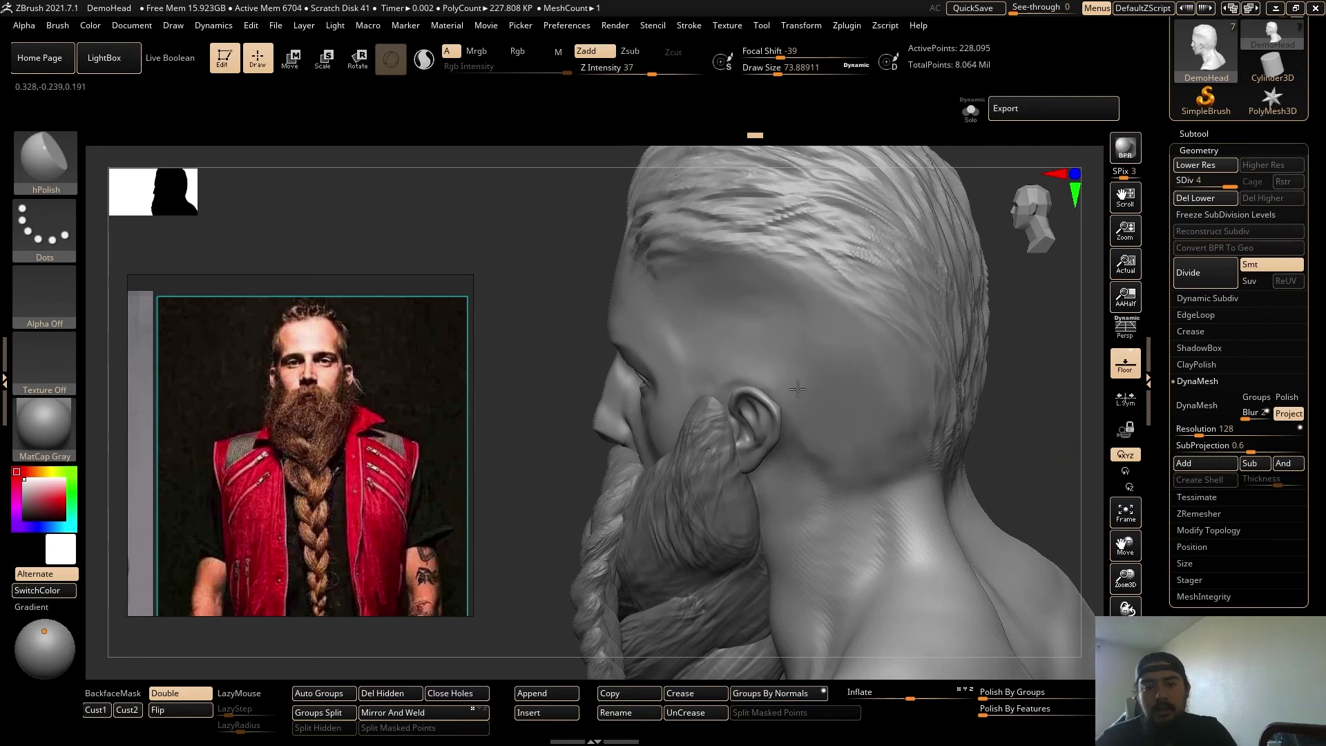
# Adjust the silhouette of the temples and sides of the head with the Move brush at a draw size of about 104.
pyautogui.moveTo(848, 384); pyautogui.dragTo(968, 379, button='right')
pyautogui.moveTo(968, 379)
pyautogui.keyDown('alt'); pyautogui.mouseDown()
pyautogui.moveTo(898, 411)
pyautogui.moveTo(931, 390)
pyautogui.moveTo(912, 370)
pyautogui.mouseUp(); pyautogui.keyUp('alt')
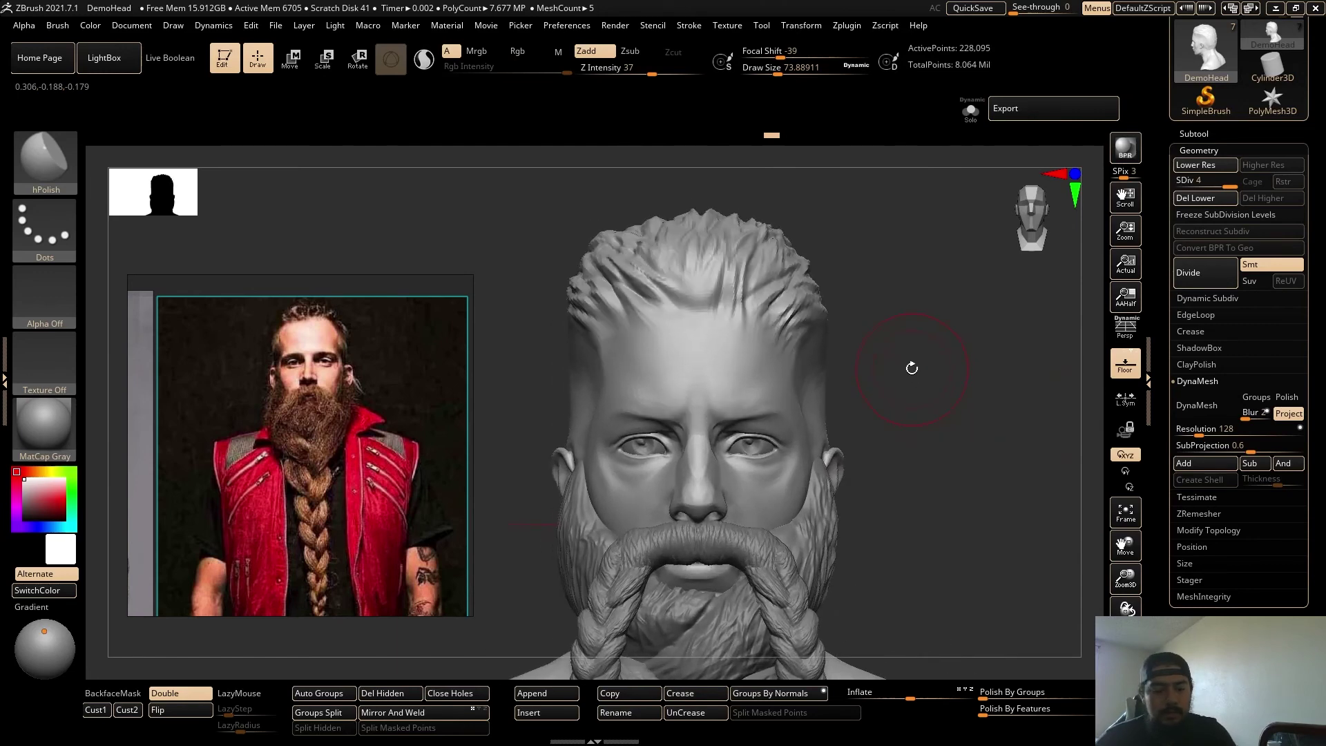
pyautogui.press('b')
pyautogui.press('m')
pyautogui.press('v')
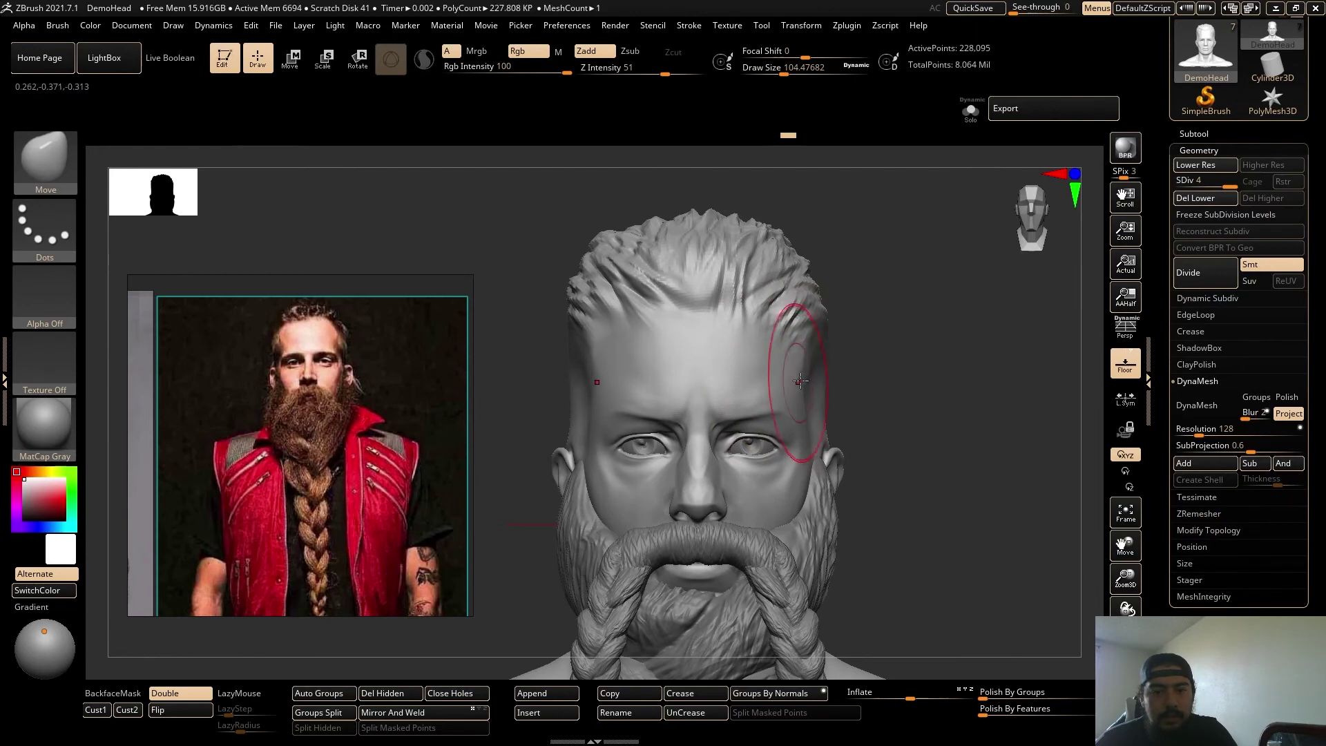
pyautogui.moveTo(891, 373); pyautogui.dragTo(832, 404)
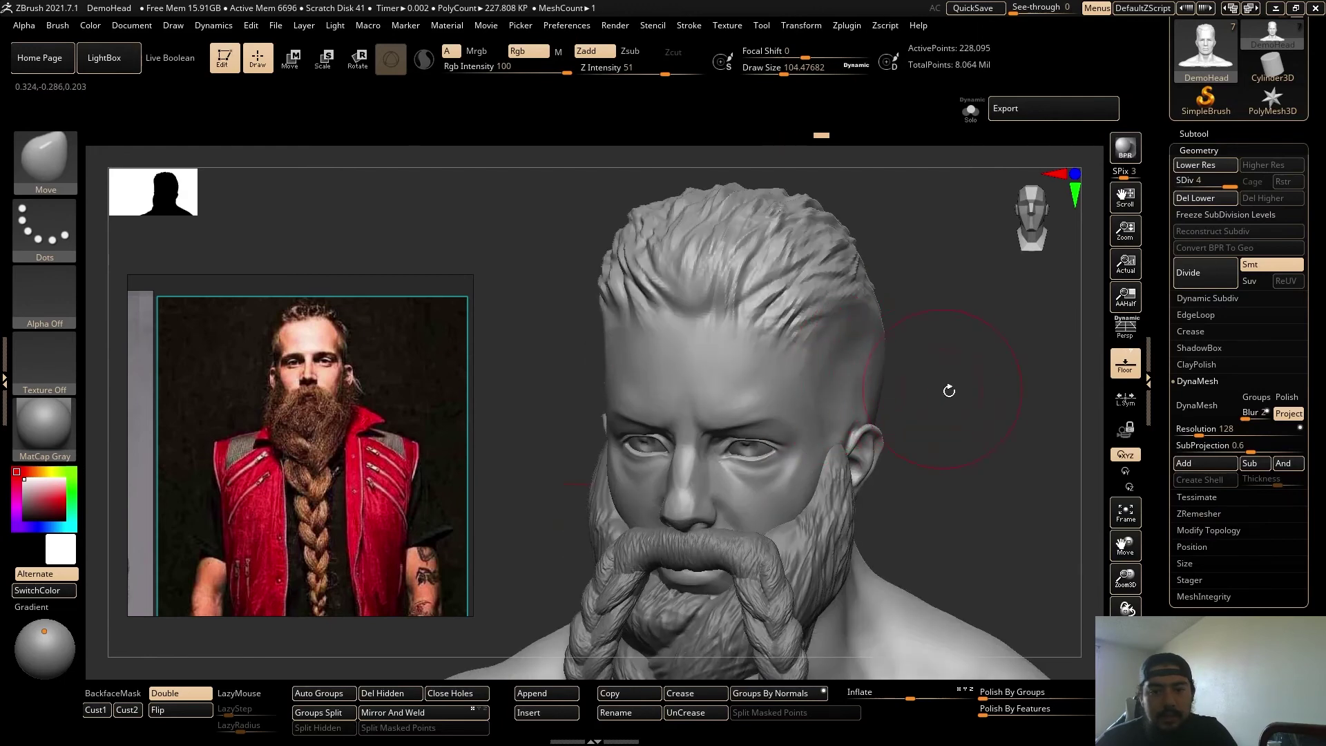
pyautogui.moveTo(949, 391); pyautogui.dragTo(835, 381, button='right')
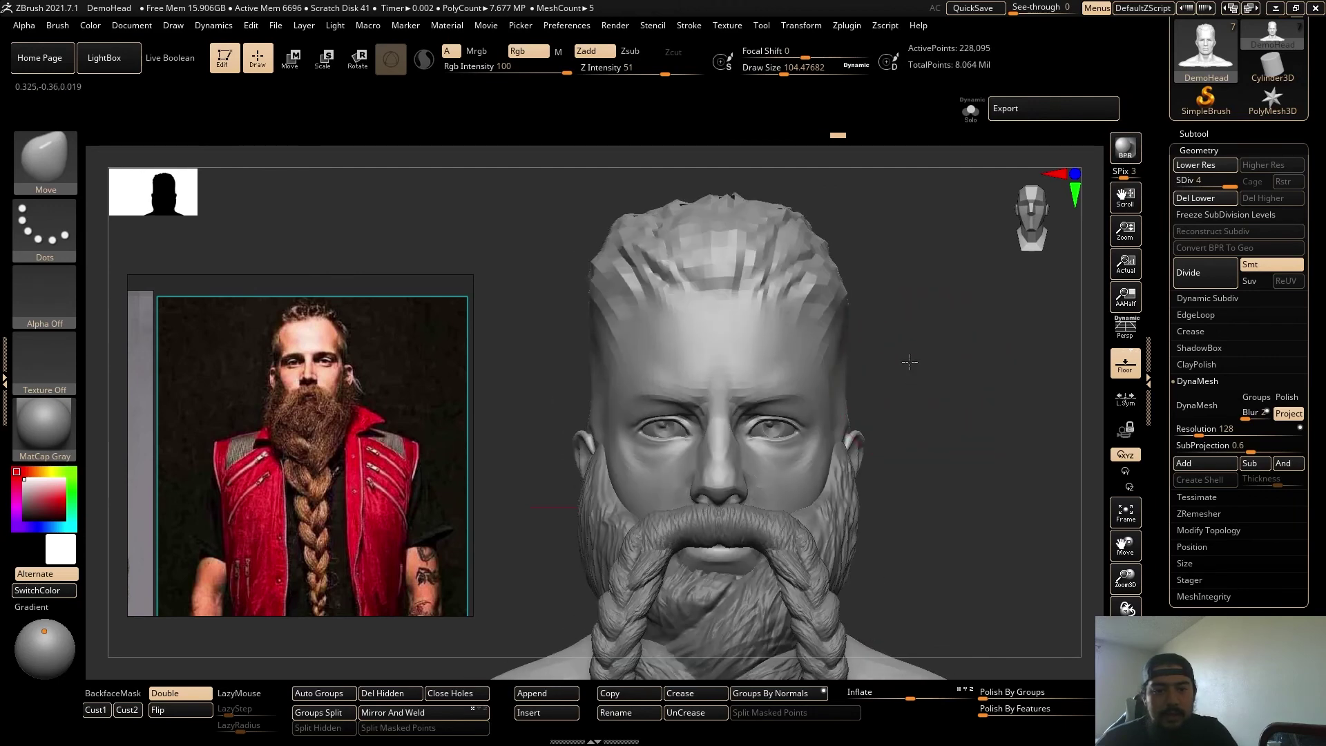
# Refine the shape of the back and side of the head with the Move brush at a draw size of about 80.
pyautogui.moveTo(921, 364)
pyautogui.mouseDown(button='right')
pyautogui.moveTo(868, 371)
pyautogui.moveTo(574, 343)
pyautogui.moveTo(785, 385)
pyautogui.mouseUp(button='right')
pyautogui.press('s')
pyautogui.moveTo(866, 367); pyautogui.dragTo(861, 368)
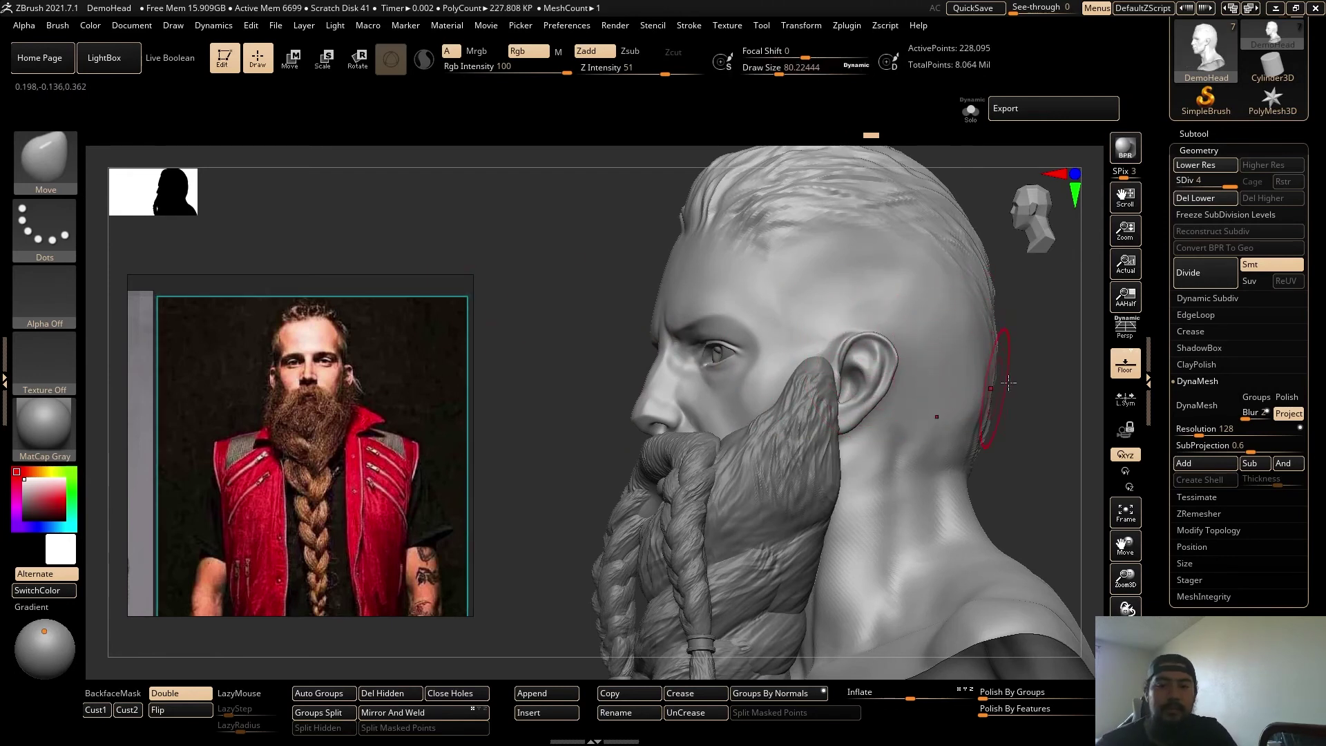
pyautogui.moveTo(897, 336)
pyautogui.mouseDown(button='right')
pyautogui.moveTo(962, 457)
pyautogui.moveTo(651, 417)
pyautogui.moveTo(836, 375)
pyautogui.mouseUp(button='right')
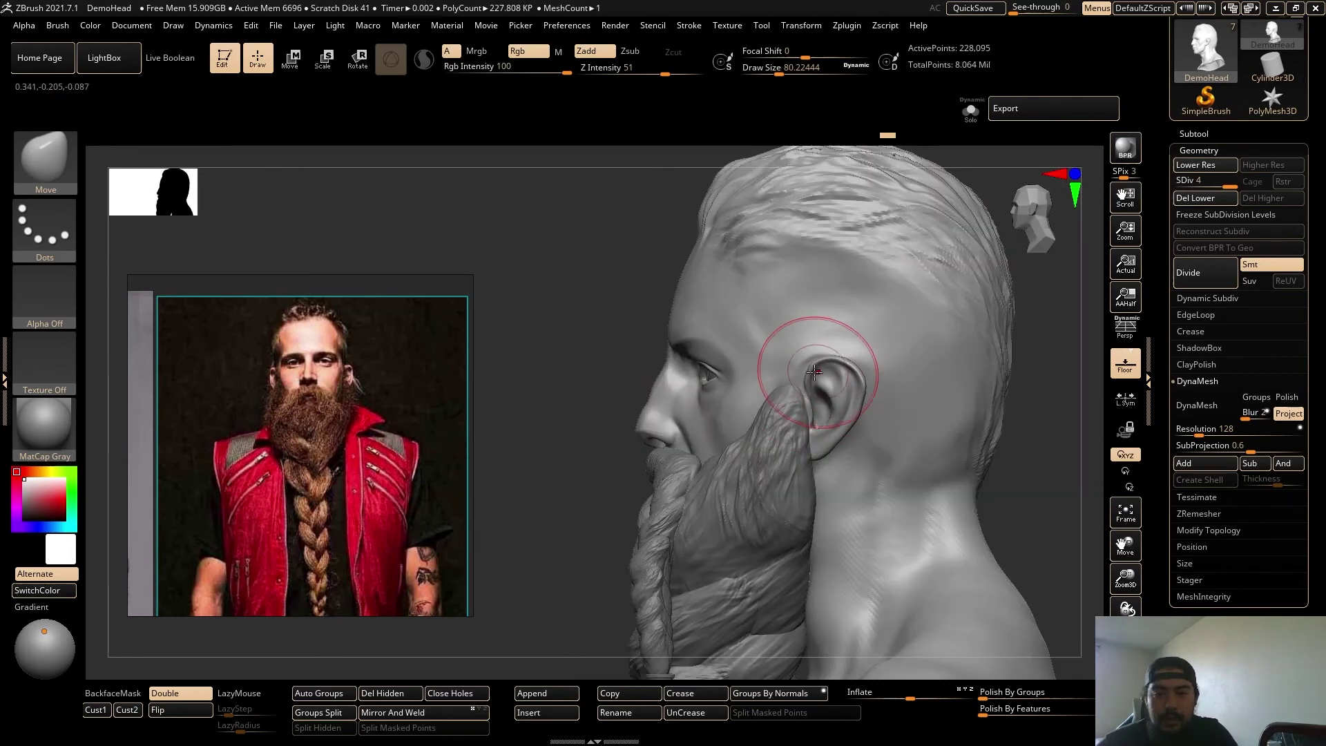
# Build up and smooth the transition above and in front of the ear with the ClayTubes brush at a draw size of about 22.
pyautogui.moveTo(613, 364)
pyautogui.mouseDown(button='right')
pyautogui.moveTo(909, 352)
pyautogui.moveTo(962, 398)
pyautogui.moveTo(829, 414)
pyautogui.mouseUp(button='right')
pyautogui.press('b')
pyautogui.press('c')
pyautogui.press('t')
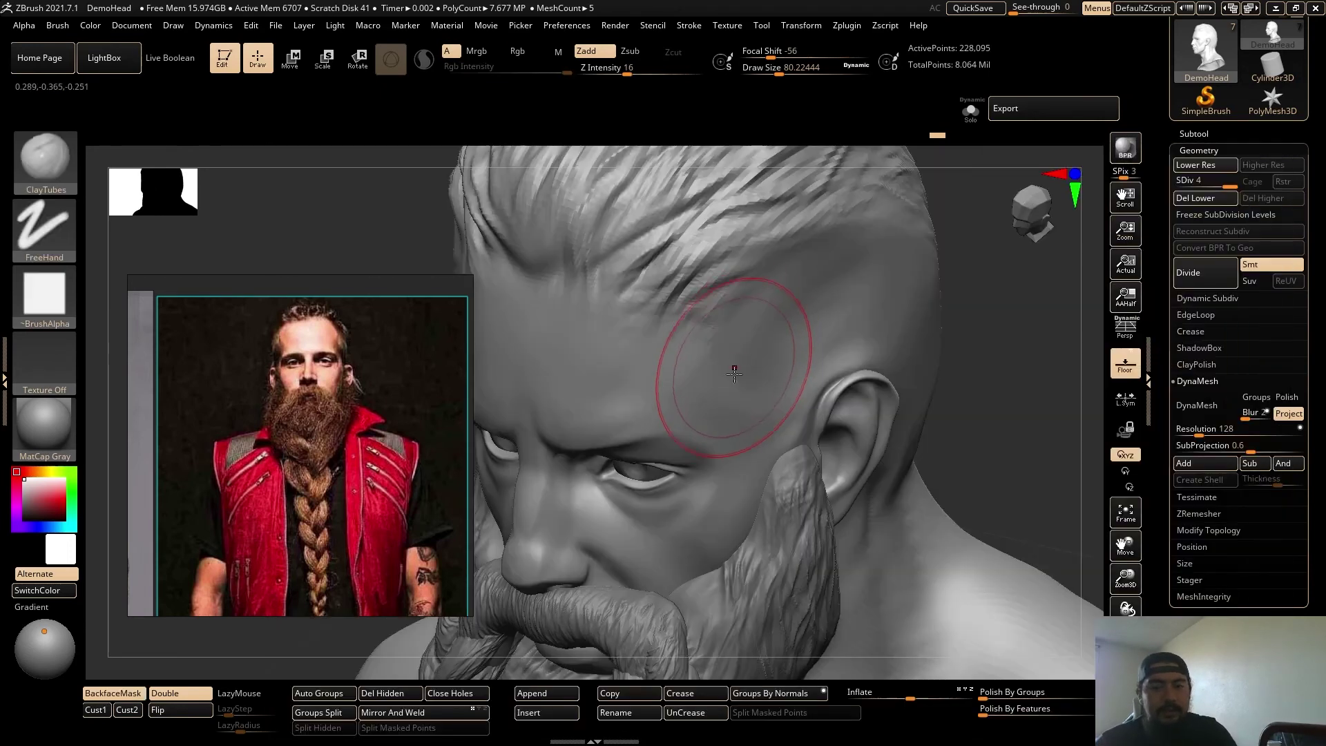
pyautogui.press('s')
pyautogui.moveTo(774, 380); pyautogui.dragTo(757, 380)
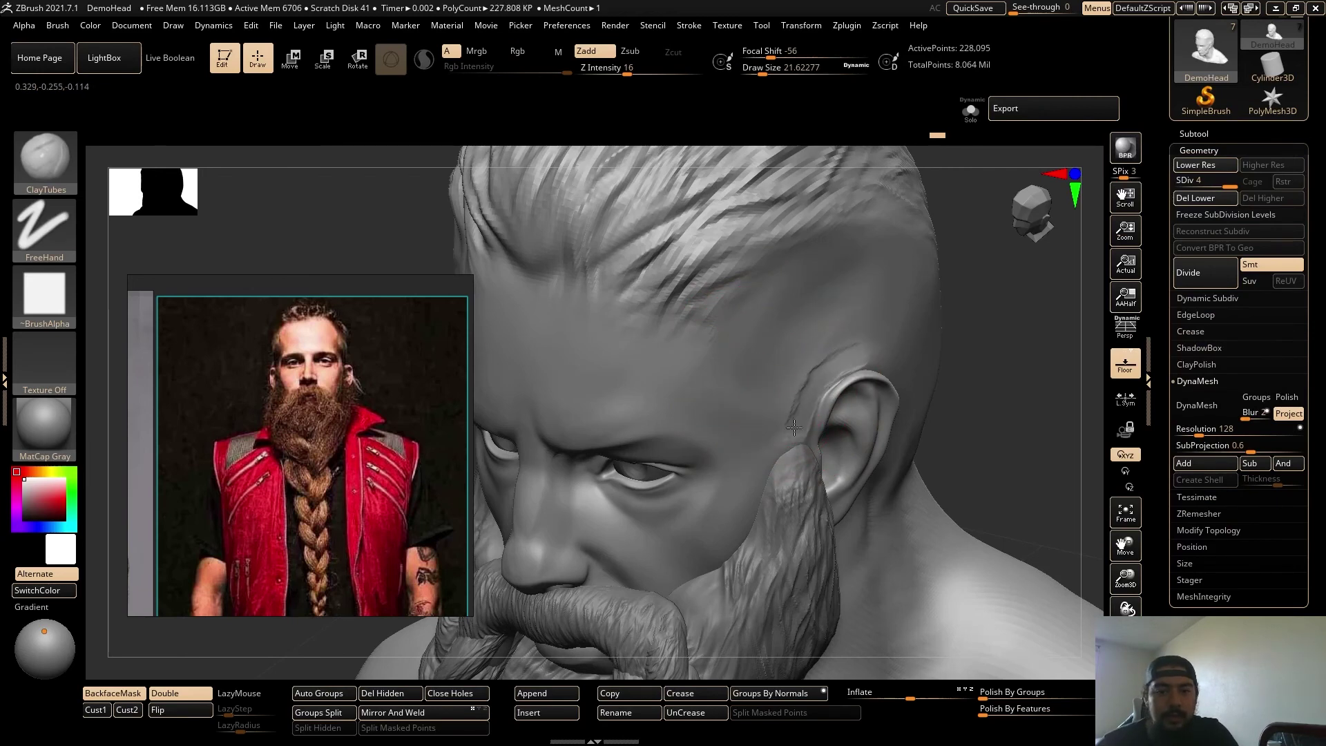
pyautogui.moveTo(794, 428)
pyautogui.mouseDown(button='right')
pyautogui.moveTo(853, 371)
pyautogui.moveTo(770, 402)
pyautogui.mouseUp(button='right')
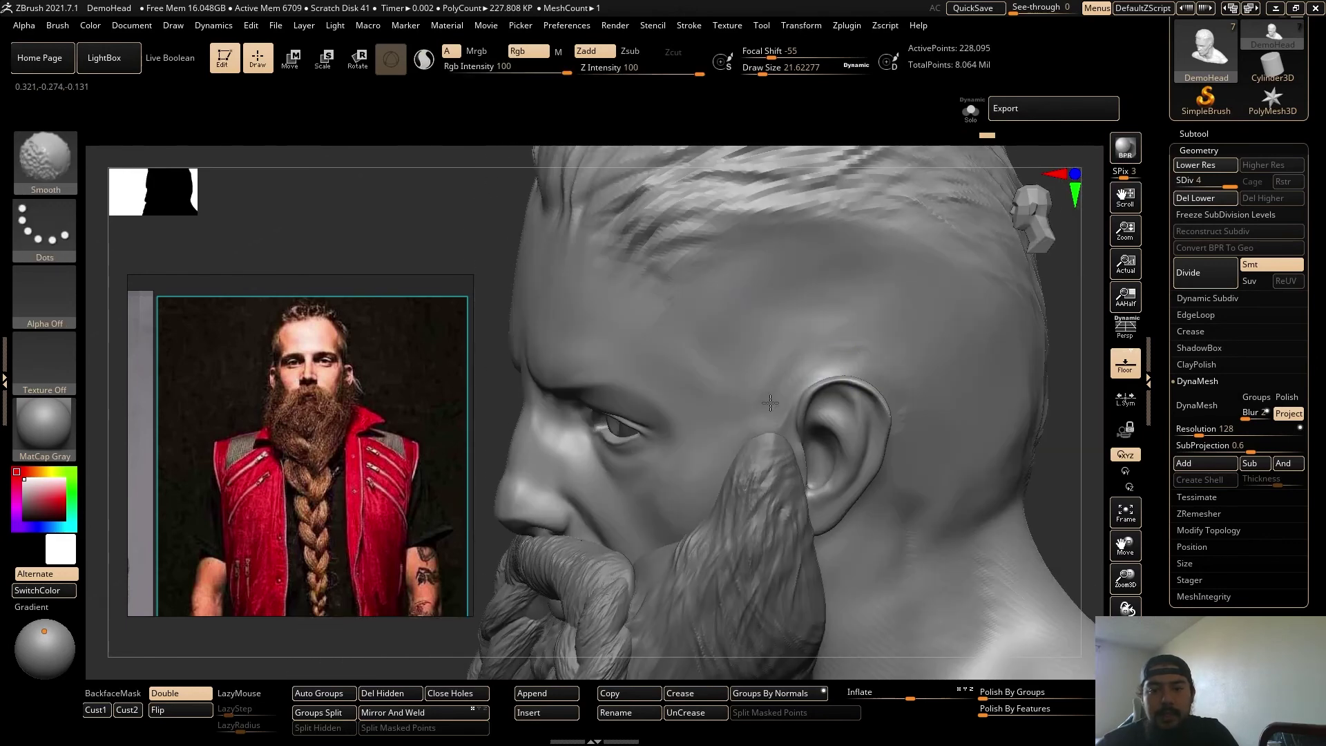
# Adjust the side and back of the head around the ear with the Move brush at a draw size of about 56.
pyautogui.moveTo(907, 413); pyautogui.dragTo(802, 350, button='right')
pyautogui.press('b')
pyautogui.press('m')
pyautogui.press('v')
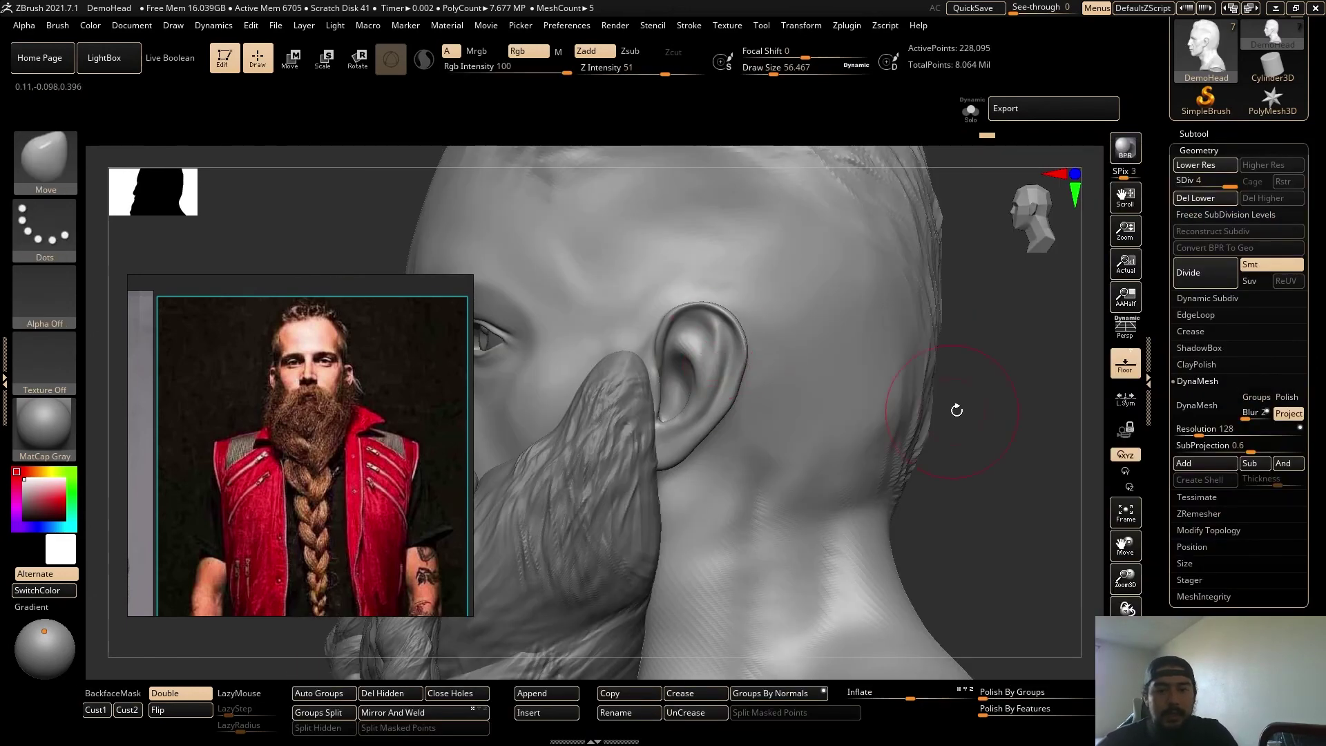
pyautogui.moveTo(956, 408); pyautogui.dragTo(1002, 404, button='right')
pyautogui.moveTo(721, 317)
pyautogui.mouseDown(button='right')
pyautogui.moveTo(919, 381)
pyautogui.moveTo(1069, 381)
pyautogui.moveTo(1056, 432)
pyautogui.moveTo(861, 409)
pyautogui.moveTo(940, 337)
pyautogui.mouseUp(button='right')
# Build up the back of the ear where it meets the head with the ClayTubes brush, reducing the draw size to about 8.
pyautogui.press('b')
pyautogui.press('c')
pyautogui.press('t')
pyautogui.moveTo(981, 470)
pyautogui.mouseDown(button='right')
pyautogui.moveTo(882, 276)
pyautogui.moveTo(980, 158)
pyautogui.mouseUp(button='right')
pyautogui.press('[')
pyautogui.moveTo(779, 240); pyautogui.dragTo(783, 266)
pyautogui.moveTo(783, 266)
pyautogui.mouseDown(button='right')
pyautogui.moveTo(838, 178)
pyautogui.moveTo(806, 271)
pyautogui.moveTo(828, 305)
pyautogui.moveTo(961, 309)
pyautogui.moveTo(919, 212)
pyautogui.moveTo(863, 297)
pyautogui.moveTo(757, 370)
pyautogui.mouseUp(button='right')
pyautogui.press('ctrl')
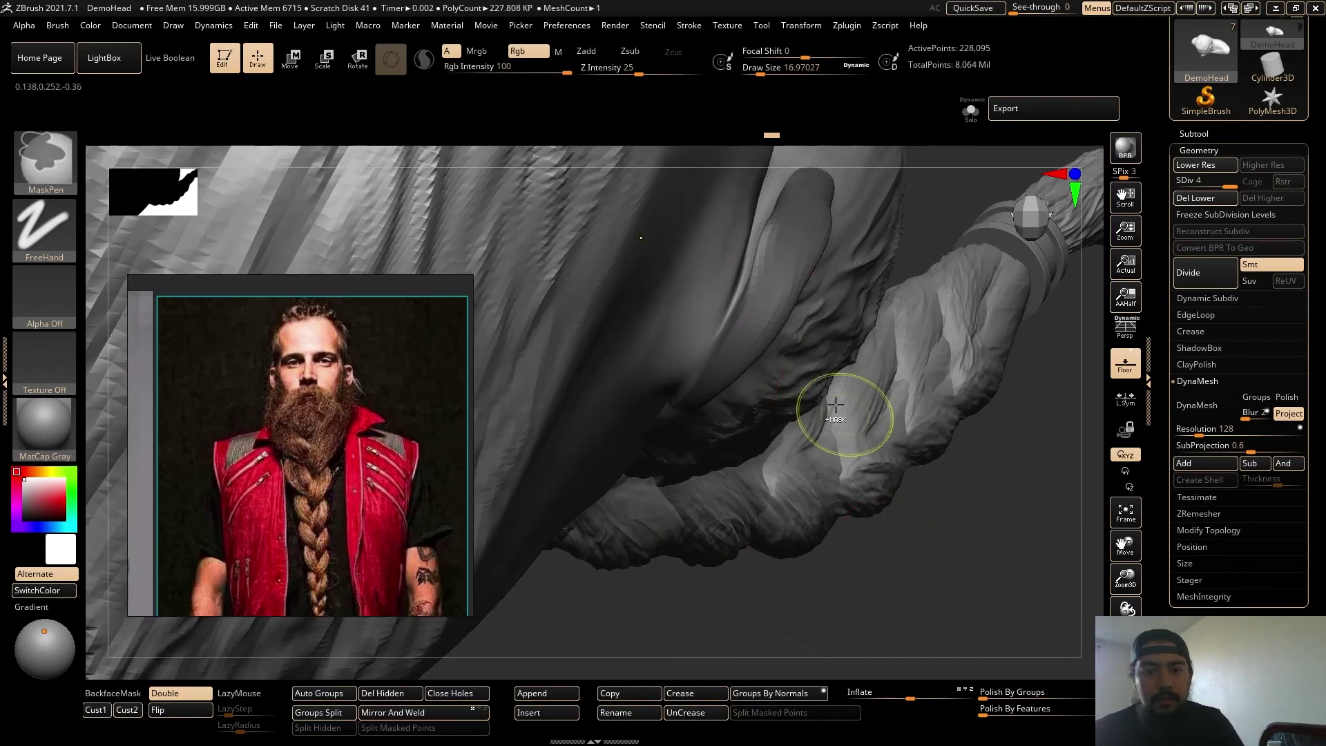
pyautogui.moveTo(938, 207); pyautogui.dragTo(747, 250, button='right')
pyautogui.press('ctrl')
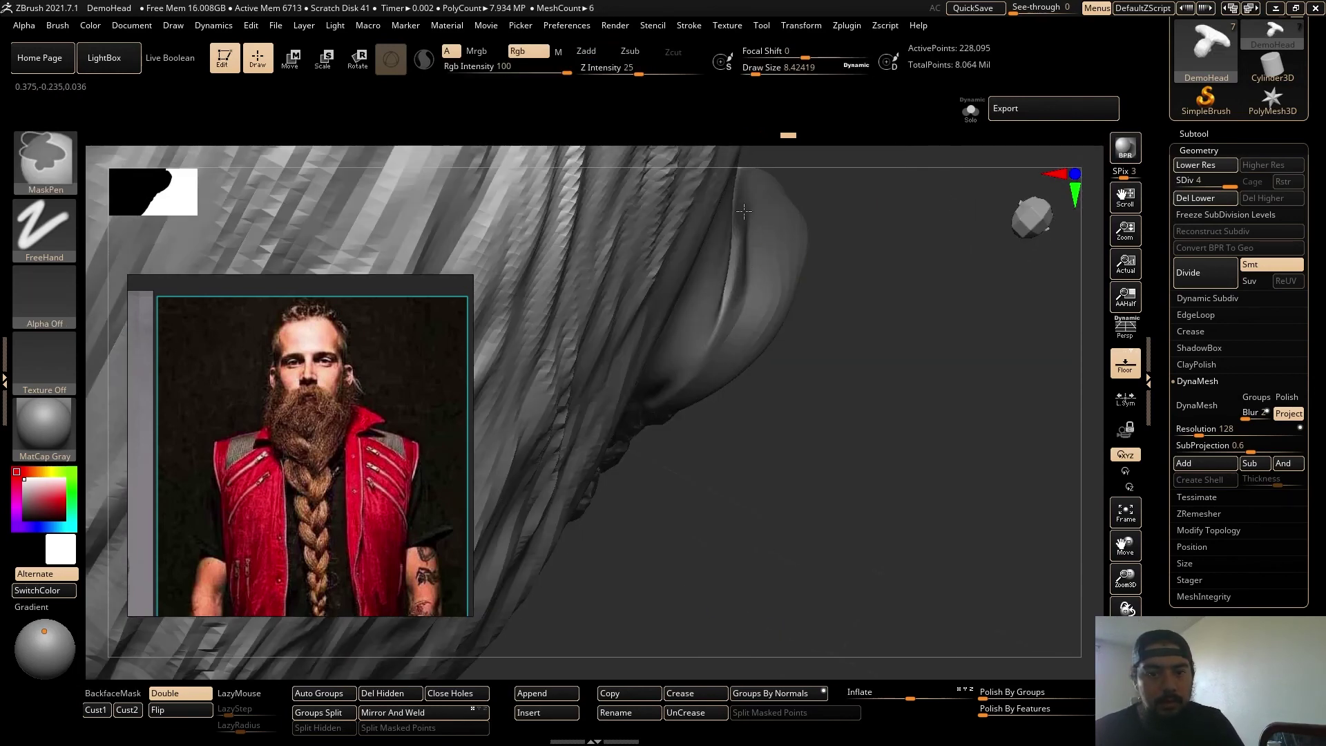
pyautogui.moveTo(870, 325)
pyautogui.mouseDown(button='right')
pyautogui.moveTo(918, 468)
pyautogui.moveTo(903, 574)
pyautogui.moveTo(784, 392)
pyautogui.mouseUp(button='right')
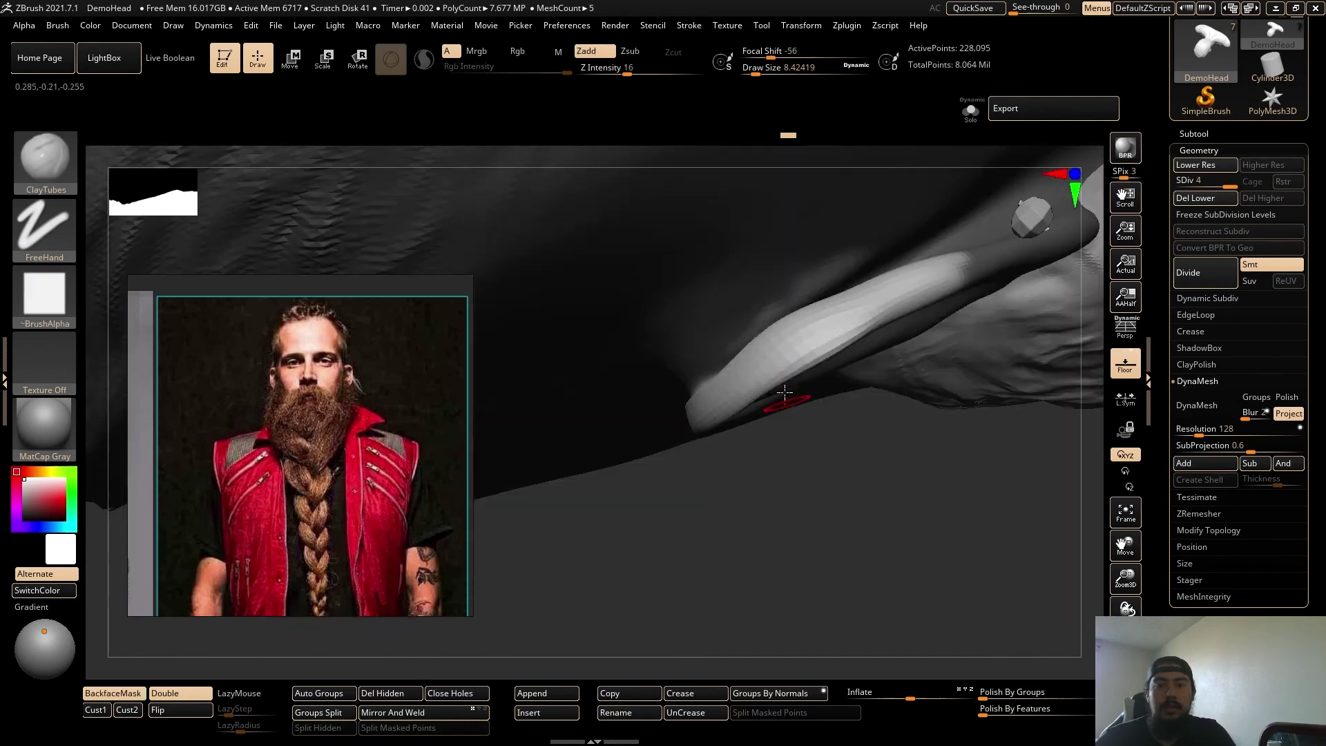
pyautogui.keyDown('ctrl'); pyautogui.moveTo(821, 505); pyautogui.dragTo(838, 577); pyautogui.keyUp('ctrl')
pyautogui.moveTo(838, 578); pyautogui.dragTo(831, 417, button='right')
# Reshape the upper ear and its angle to the head with the Move brush at a draw size of about 25.
pyautogui.press('b')
pyautogui.press('m')
pyautogui.press('v')
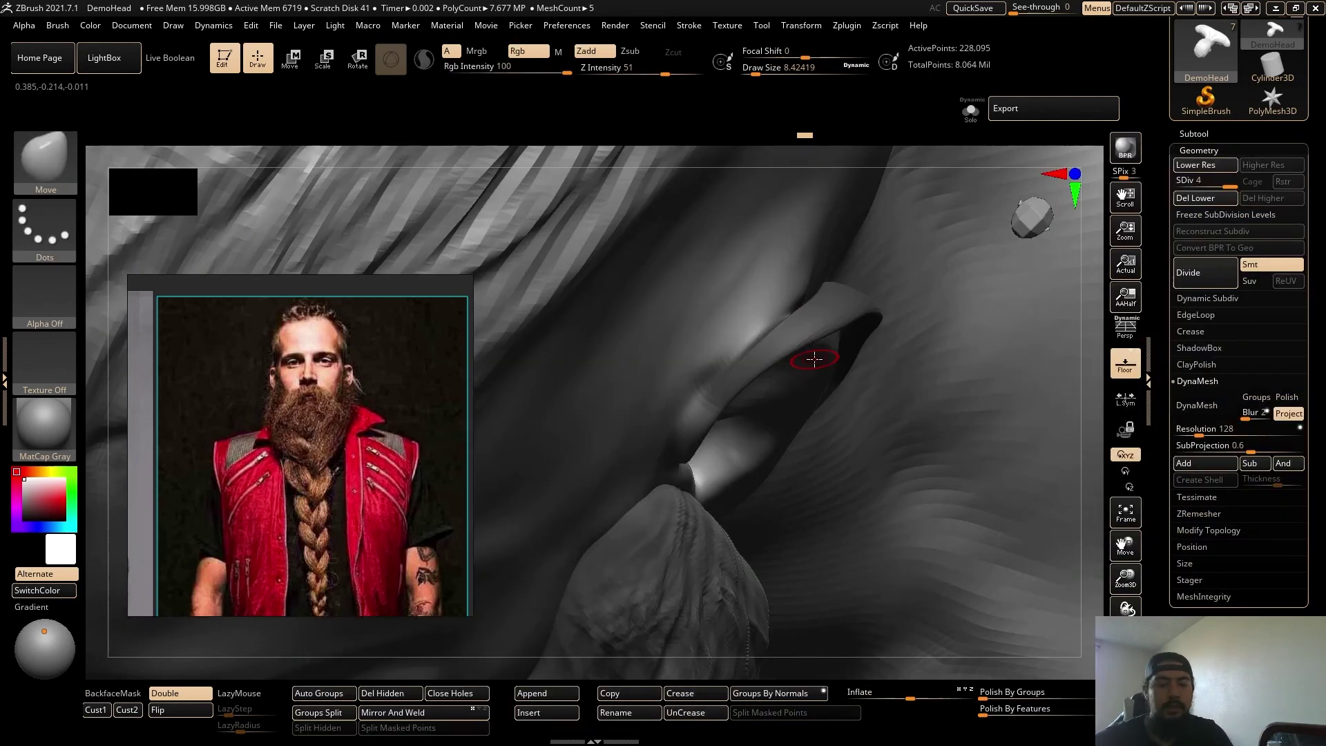
pyautogui.moveTo(814, 358); pyautogui.dragTo(904, 404, button='right')
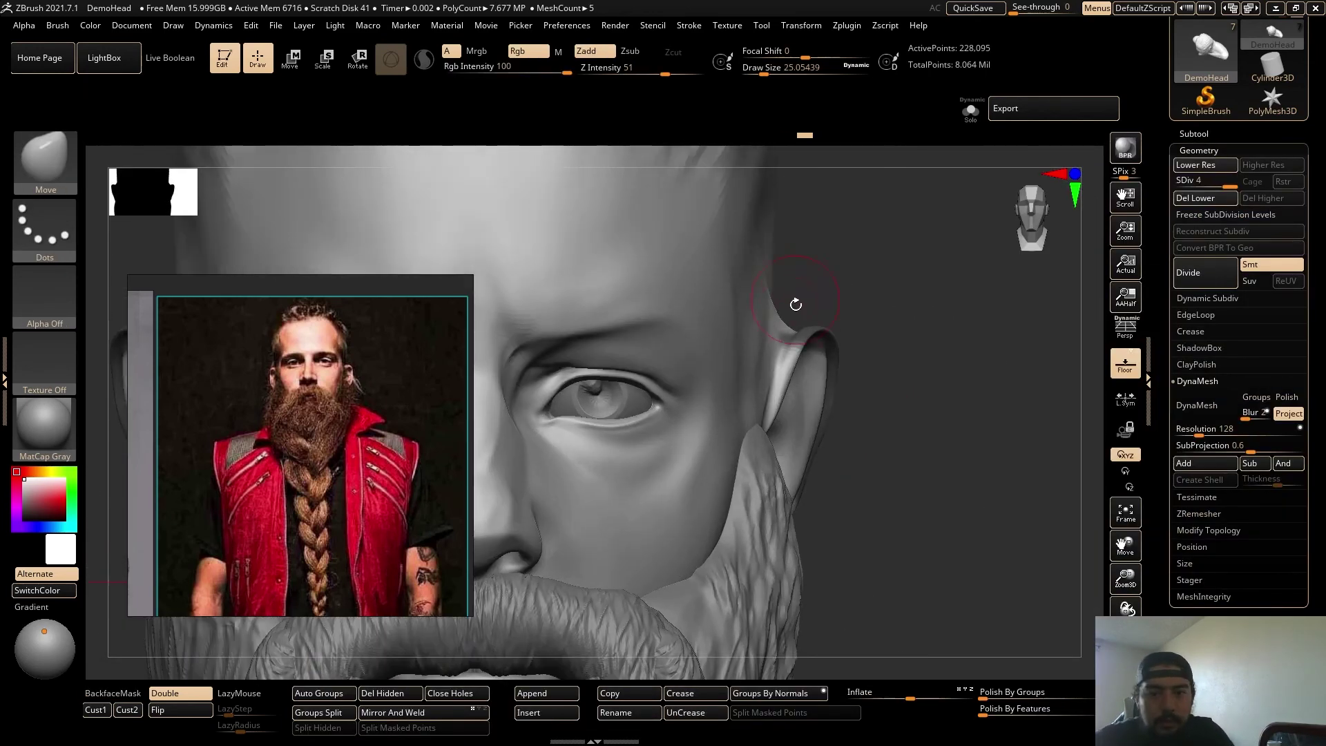
pyautogui.moveTo(790, 310)
pyautogui.mouseDown(button='right')
pyautogui.moveTo(770, 319)
pyautogui.moveTo(788, 386)
pyautogui.moveTo(855, 258)
pyautogui.moveTo(793, 349)
pyautogui.moveTo(810, 367)
pyautogui.mouseUp(button='right')
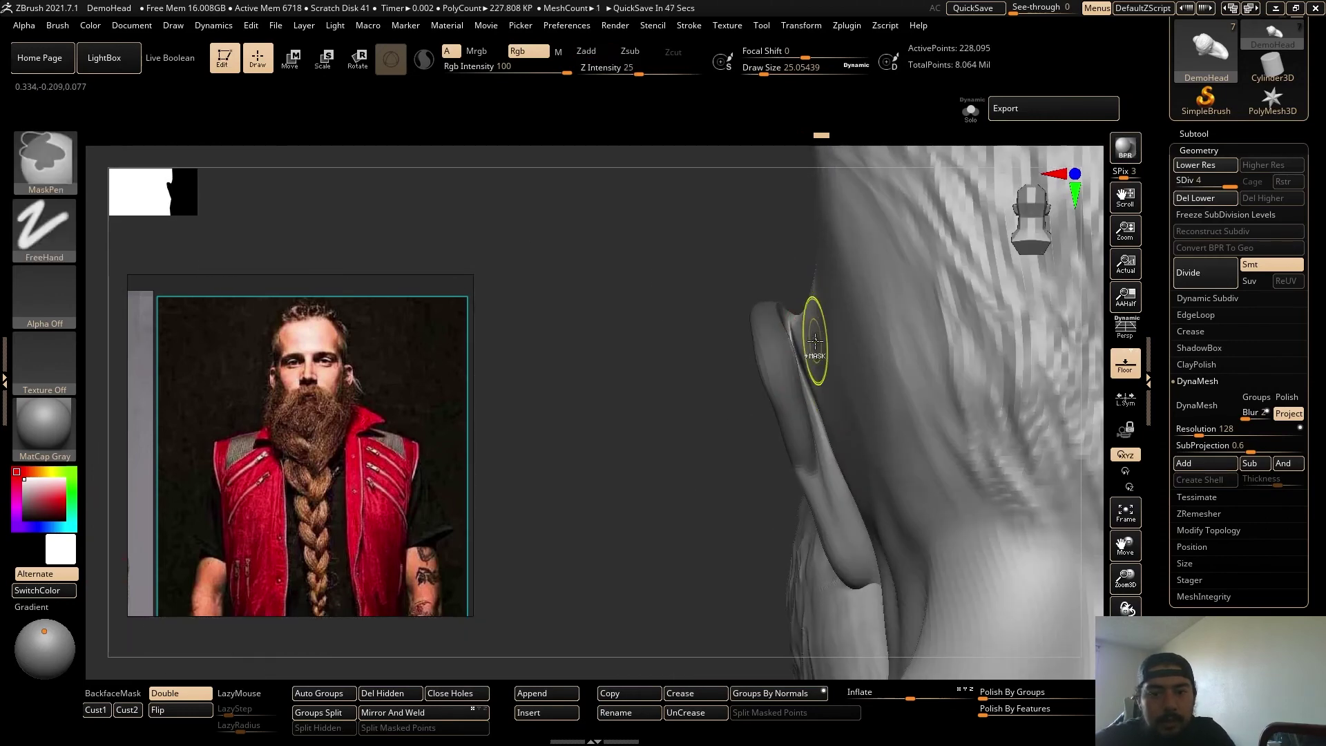
# Refine the ear with the ClayTubes brush, and thicken its thin parts with the Inflat brush at a draw size of about 14.
pyautogui.moveTo(764, 296); pyautogui.dragTo(853, 461, button='right')
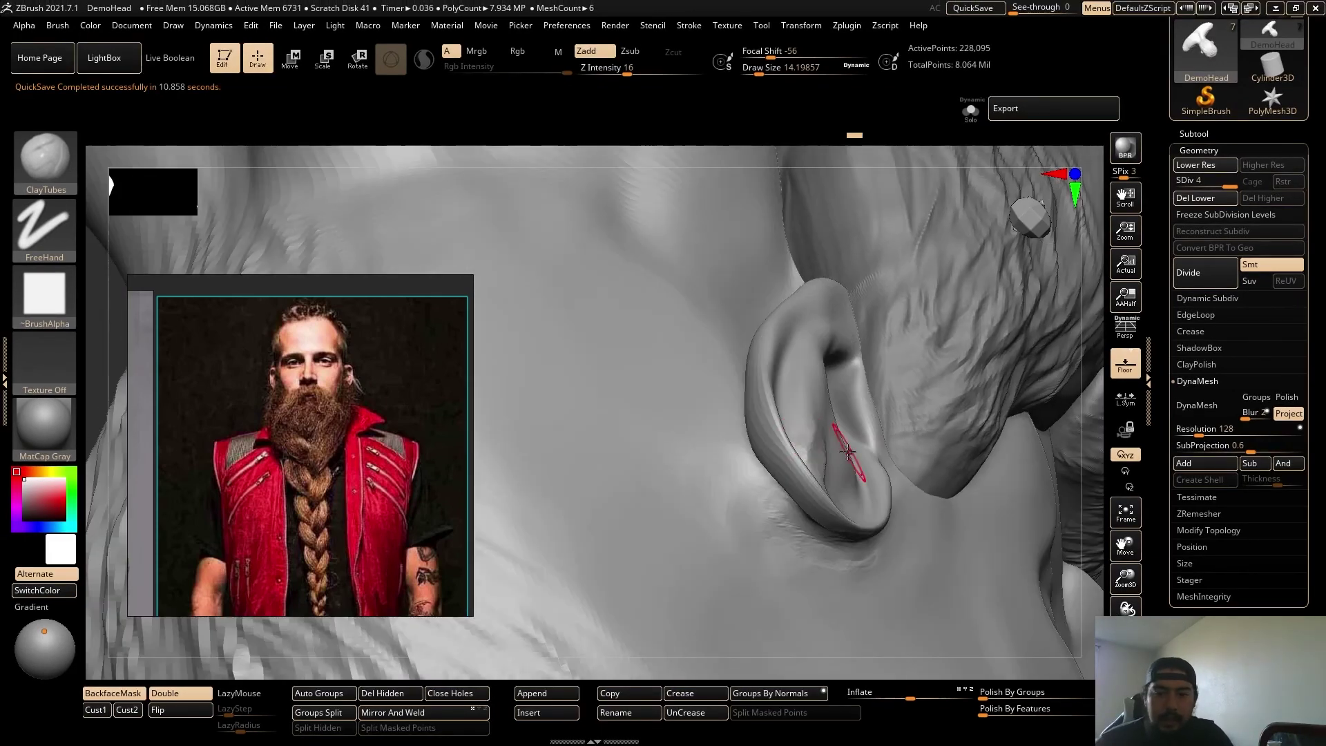
pyautogui.moveTo(1063, 382); pyautogui.dragTo(888, 435)
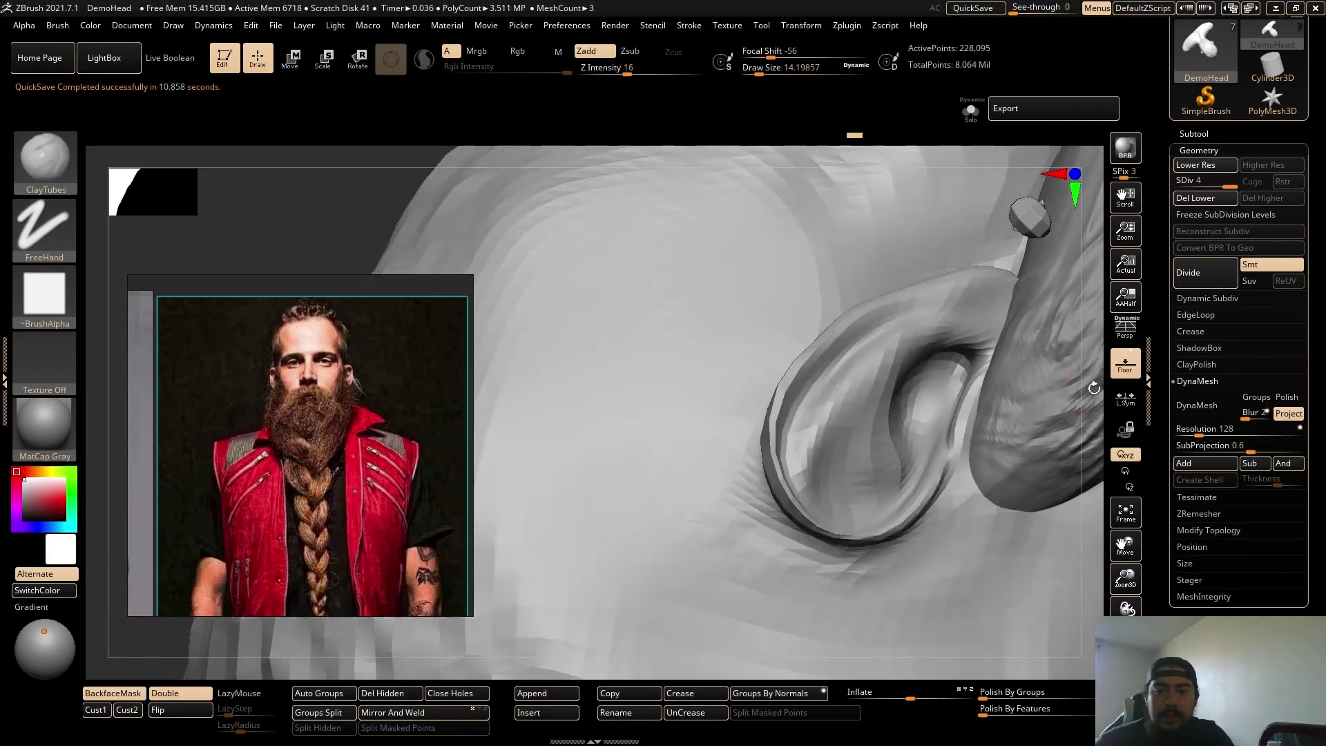
pyautogui.moveTo(1092, 382); pyautogui.dragTo(772, 446)
pyautogui.press('b')
pyautogui.press('i')
pyautogui.press('n')
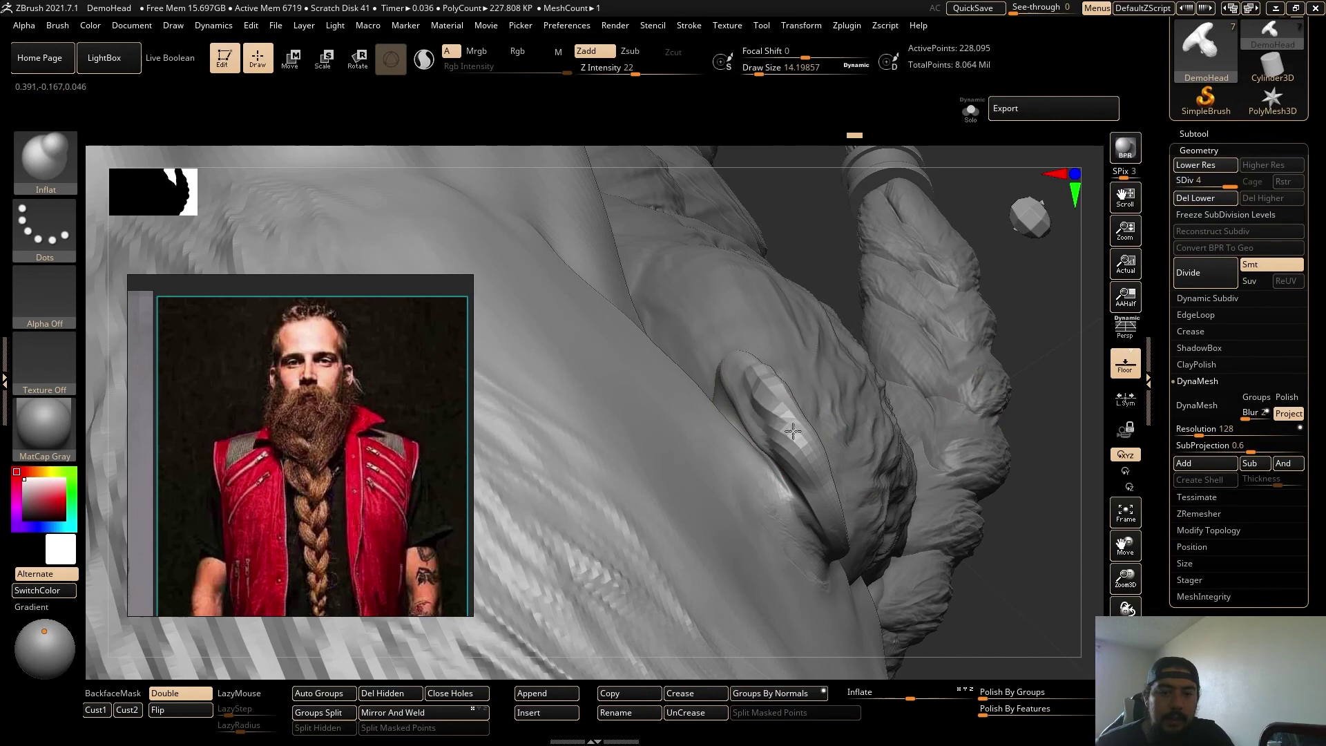
pyautogui.moveTo(793, 432); pyautogui.dragTo(746, 186, button='right')
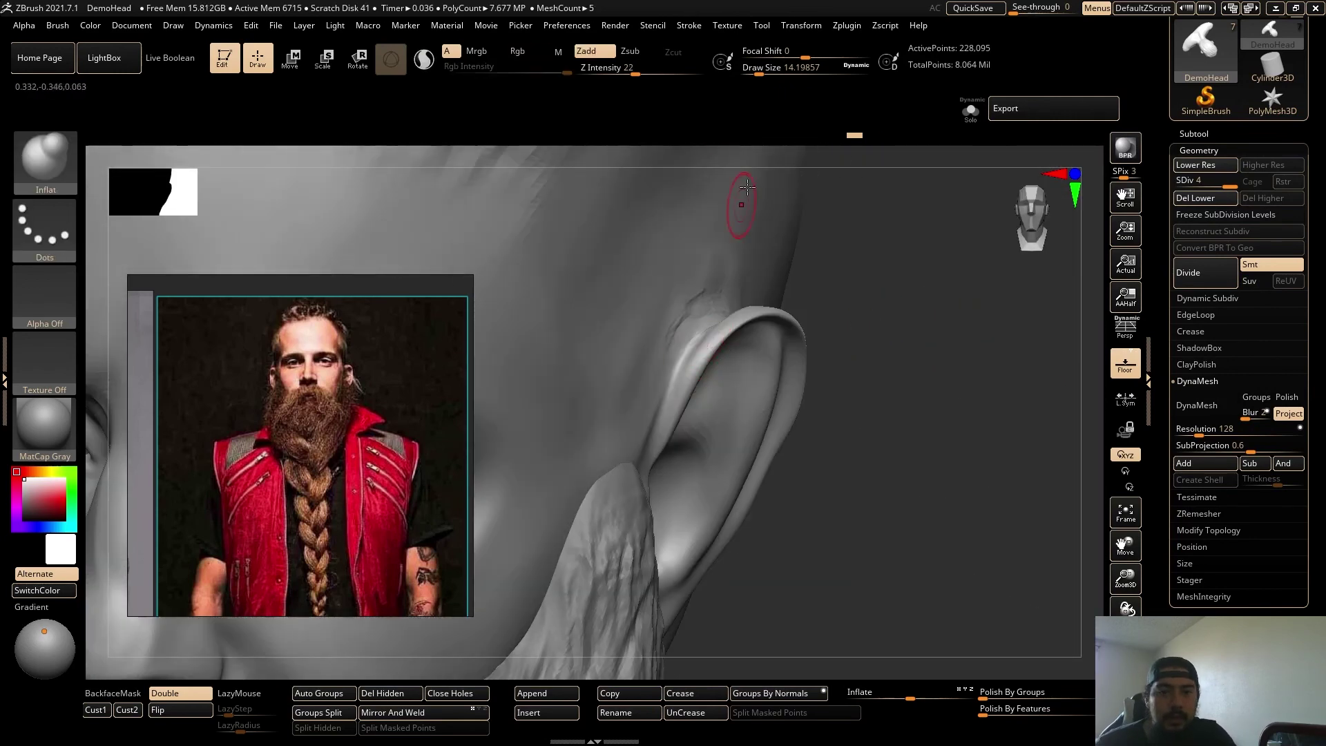
# Inflate the upper ear rim at a draw size of about 23 and Z Intensity 6, and smooth the seam above the ear.
pyautogui.press('s')
pyautogui.moveTo(702, 379); pyautogui.dragTo(752, 317)
pyautogui.moveTo(753, 317); pyautogui.dragTo(726, 325, button='right')
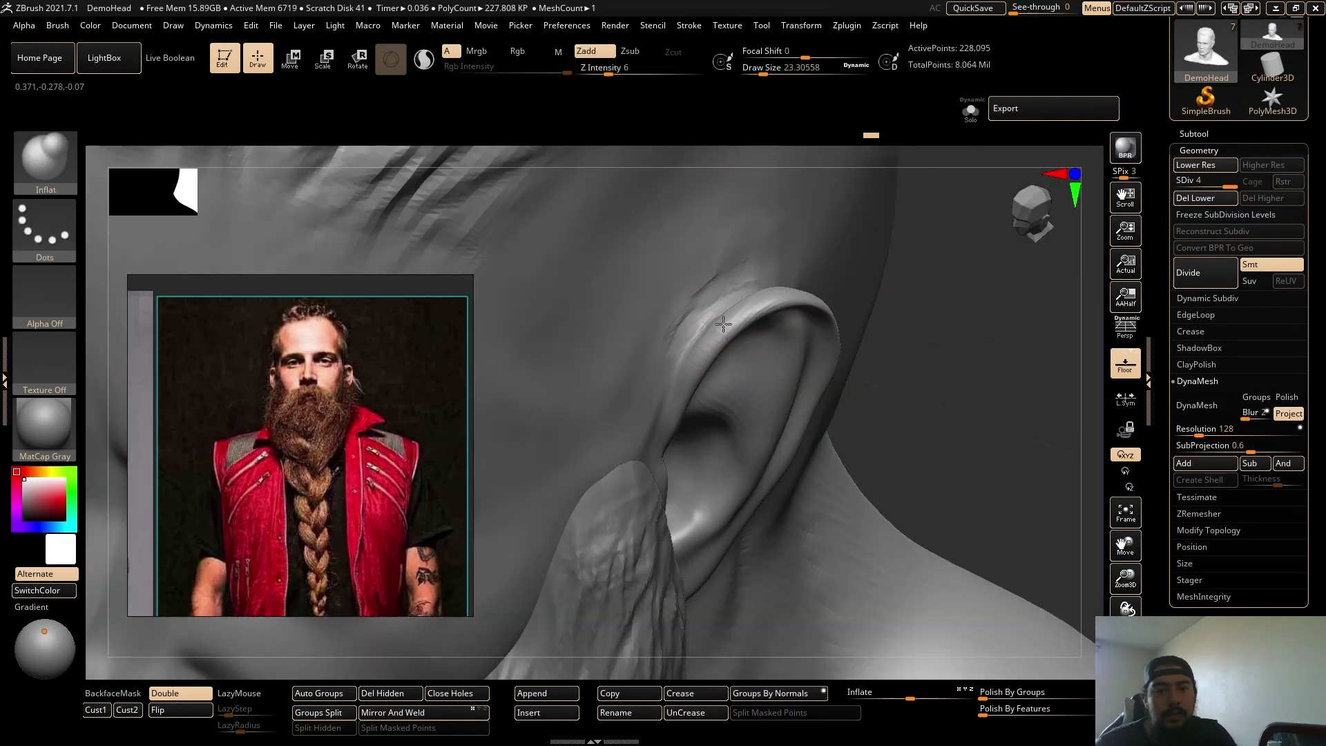
pyautogui.moveTo(742, 319); pyautogui.dragTo(801, 307)
pyautogui.moveTo(801, 307); pyautogui.dragTo(823, 350, button='right')
pyautogui.moveTo(920, 394); pyautogui.dragTo(842, 337, button='right')
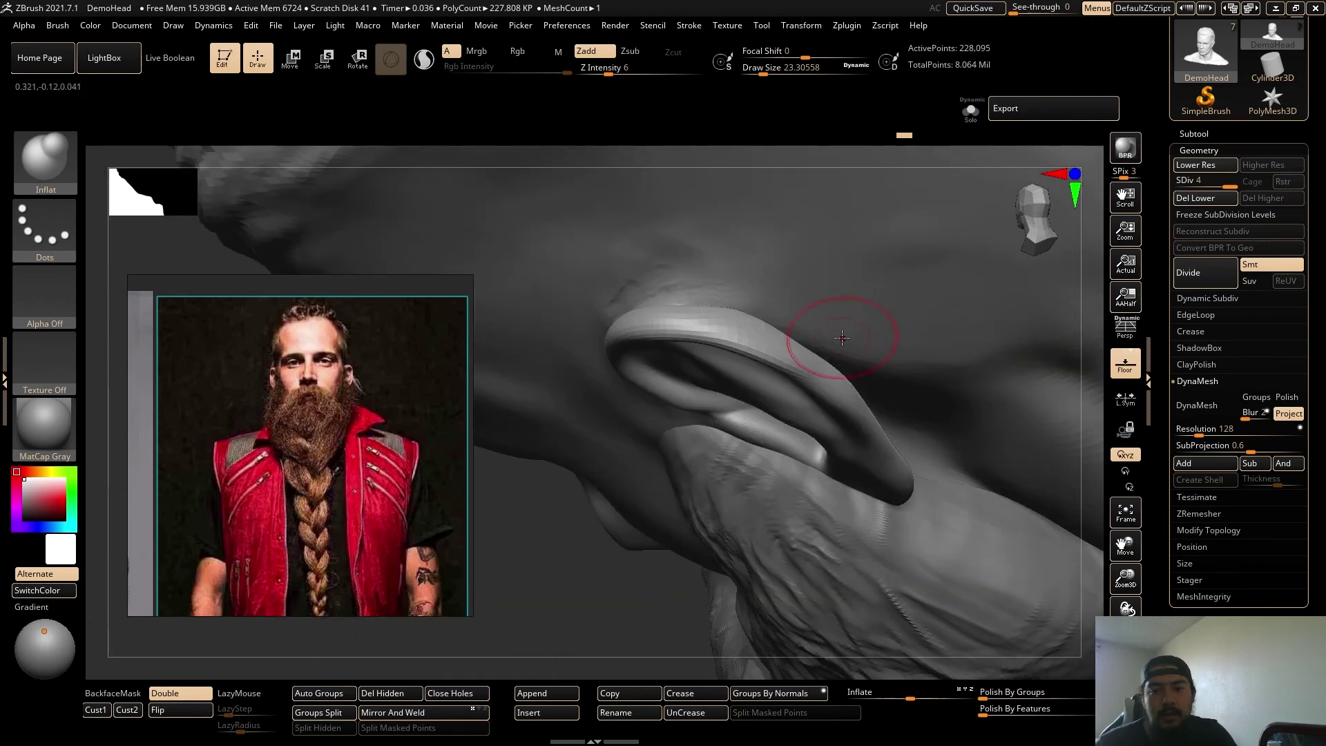
pyautogui.moveTo(698, 345)
pyautogui.mouseDown(button='right')
pyautogui.moveTo(815, 414)
pyautogui.moveTo(918, 444)
pyautogui.moveTo(898, 483)
pyautogui.mouseUp(button='right')
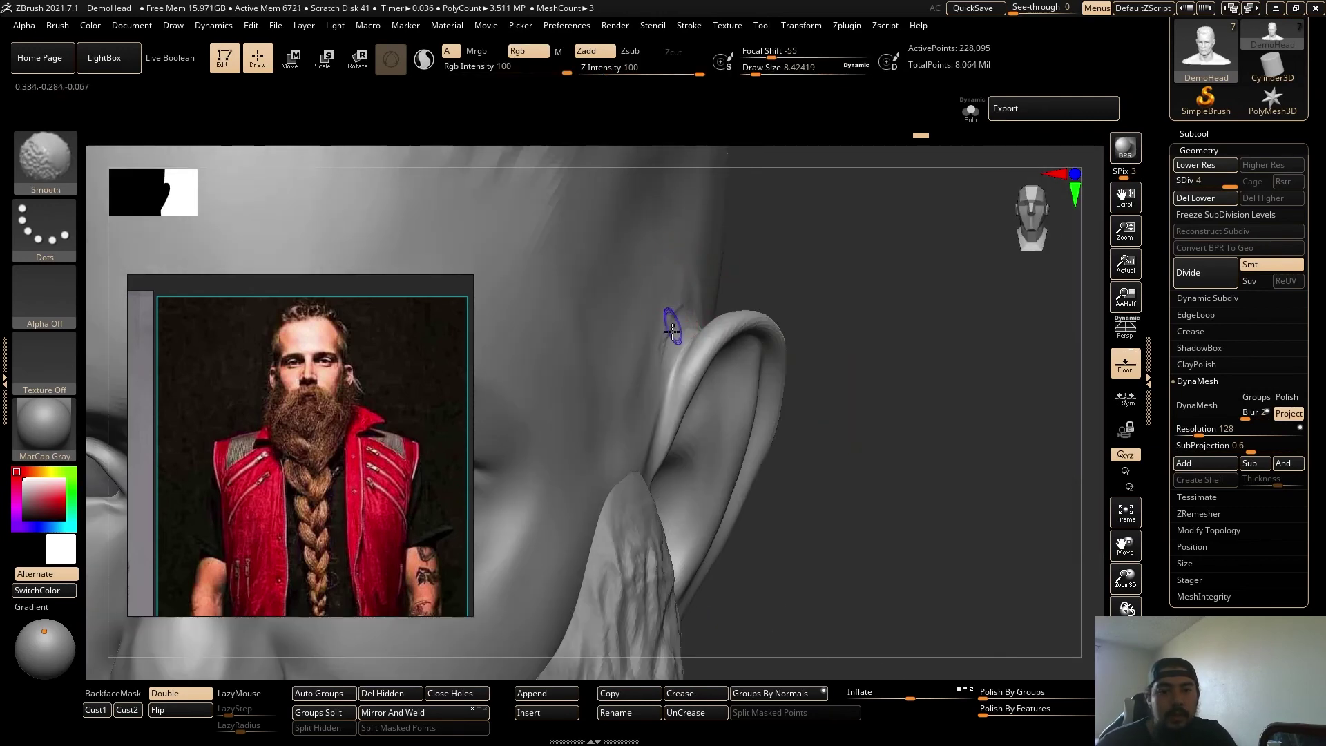
pyautogui.moveTo(698, 293)
pyautogui.mouseDown(button='right')
pyautogui.moveTo(805, 252)
pyautogui.moveTo(906, 275)
pyautogui.mouseUp(button='right')
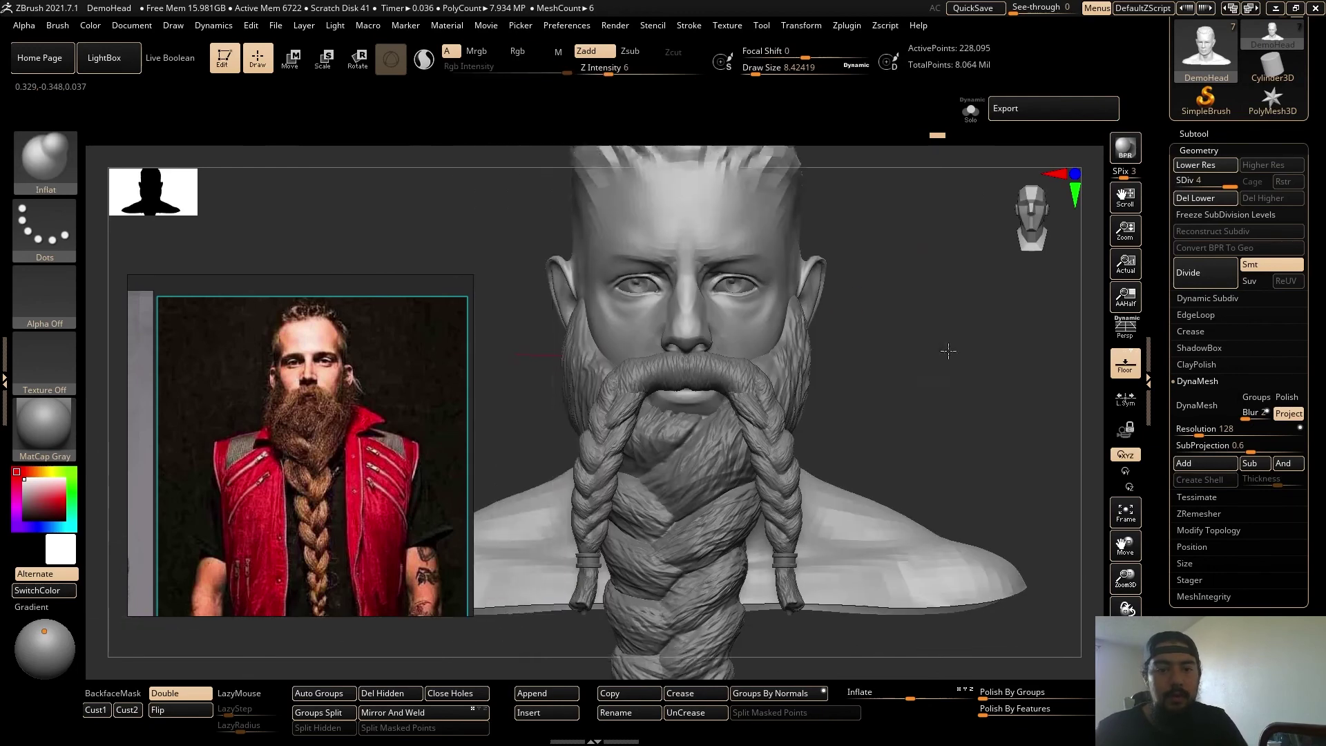
pyautogui.moveTo(948, 350)
pyautogui.mouseDown(button='right')
pyautogui.moveTo(918, 321)
pyautogui.moveTo(933, 364)
pyautogui.mouseUp(button='right')
pyautogui.keyDown('ctrl'); pyautogui.moveTo(889, 270); pyautogui.dragTo(947, 414, button='right'); pyautogui.keyUp('ctrl')
pyautogui.moveTo(947, 414); pyautogui.dragTo(890, 388, button='right')
pyautogui.keyDown('ctrl'); pyautogui.moveTo(561, 312); pyautogui.dragTo(623, 319, button='right'); pyautogui.keyUp('ctrl')
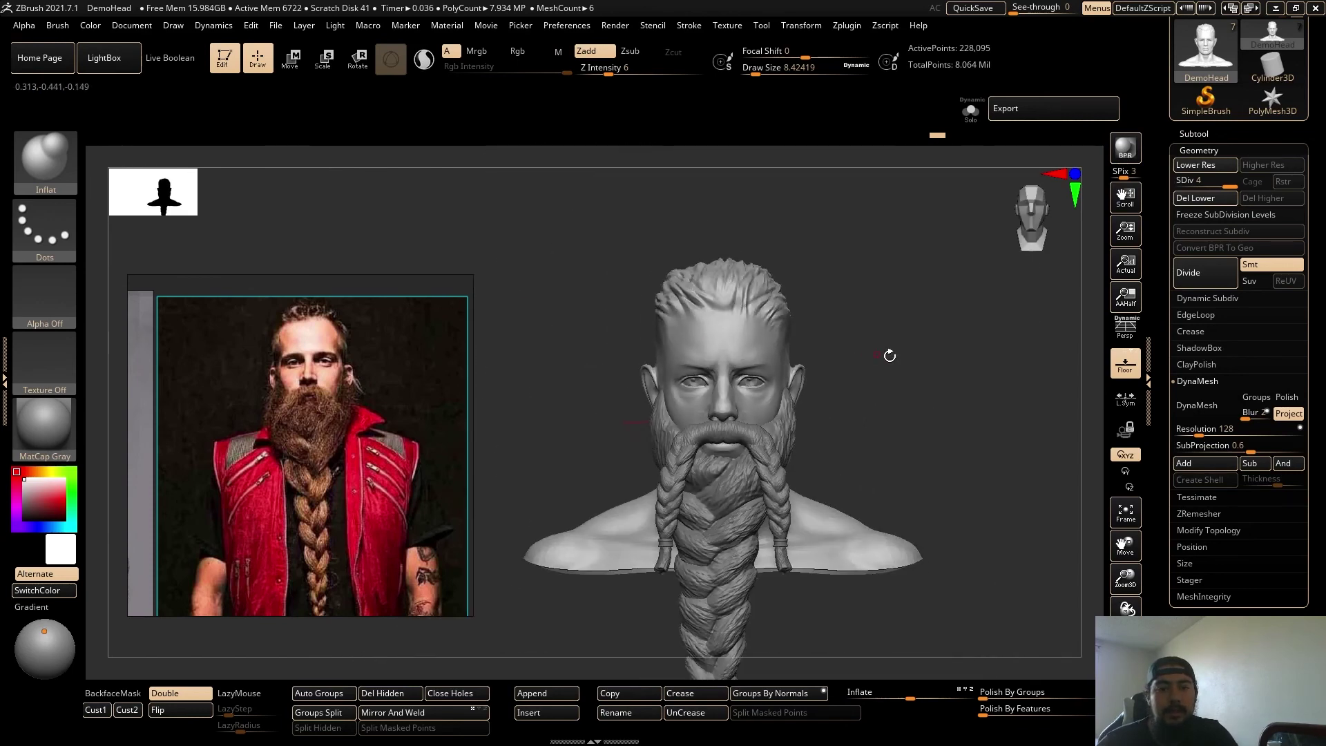
# Sculpt hair strands along both eyebrows with the ZBGs_Fur_sculpt brush at a draw size of about 16.
pyautogui.moveTo(888, 355); pyautogui.dragTo(1000, 398, button='right')
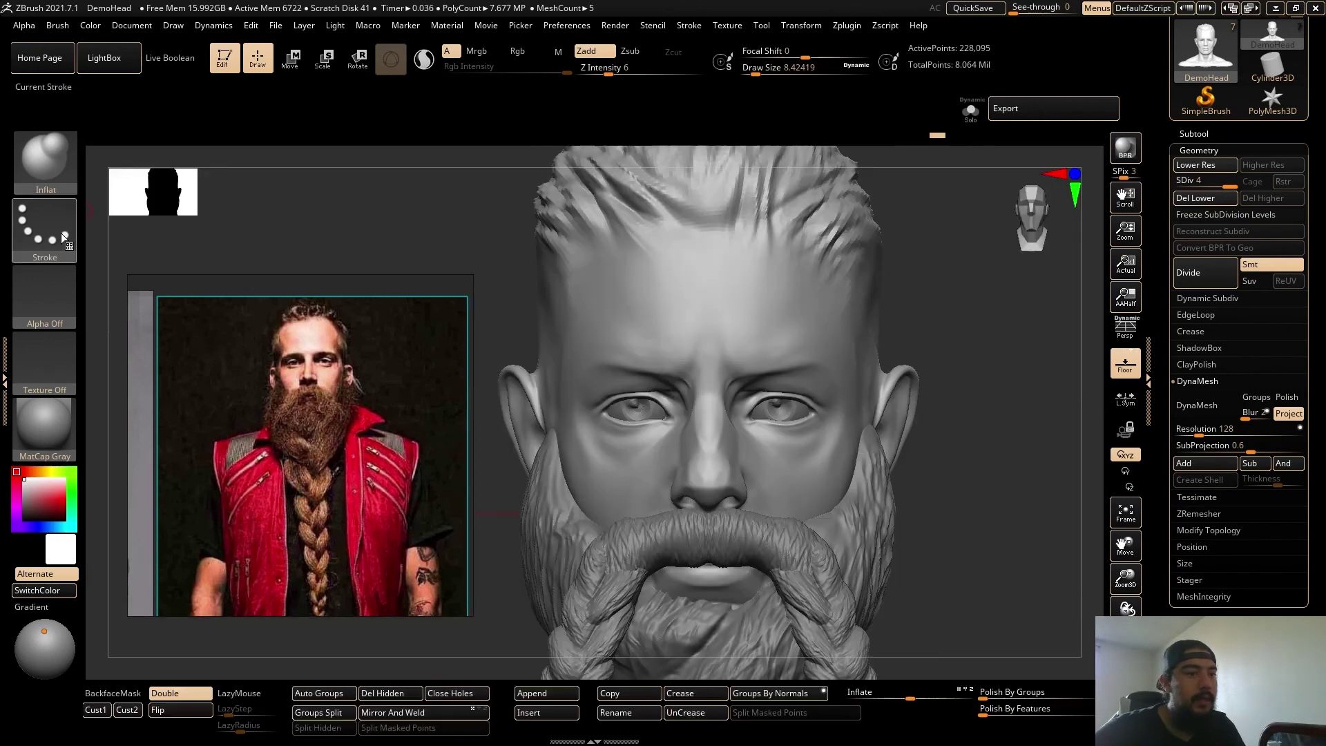
pyautogui.click(51, 164)
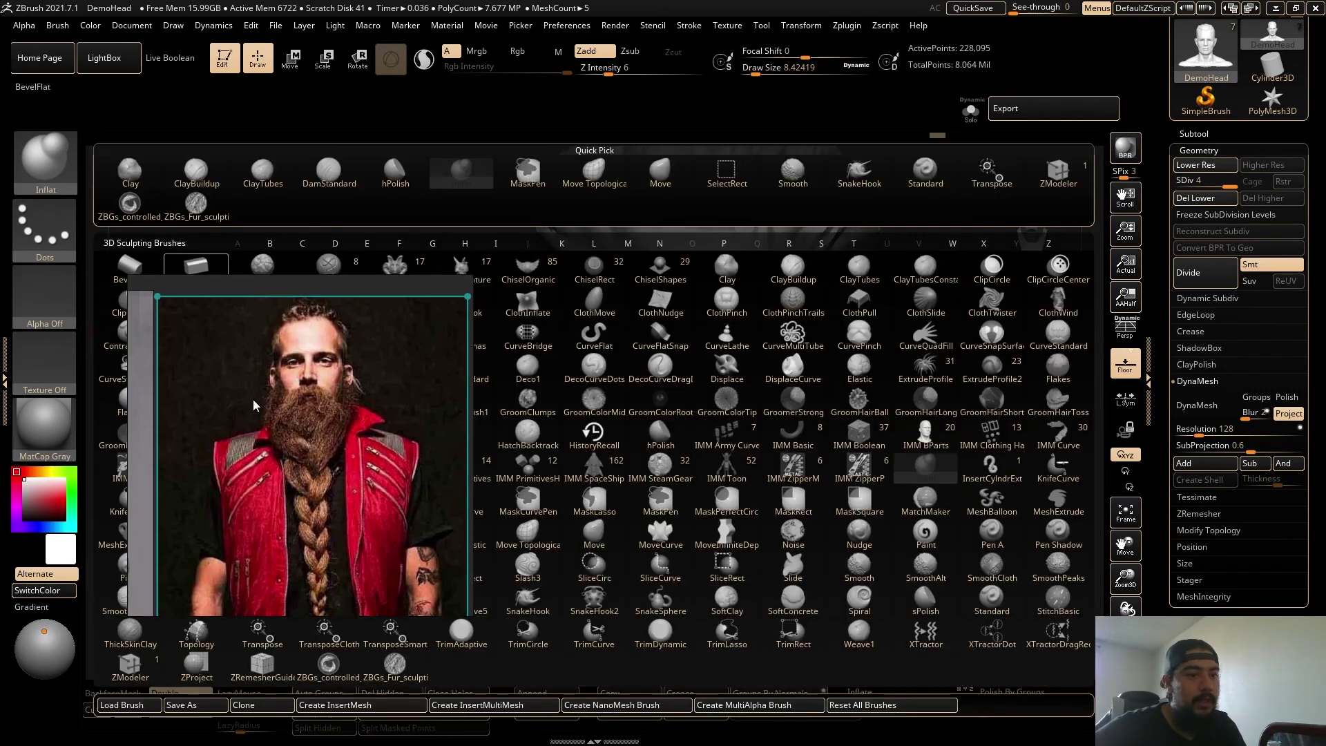
pyautogui.click(410, 670)
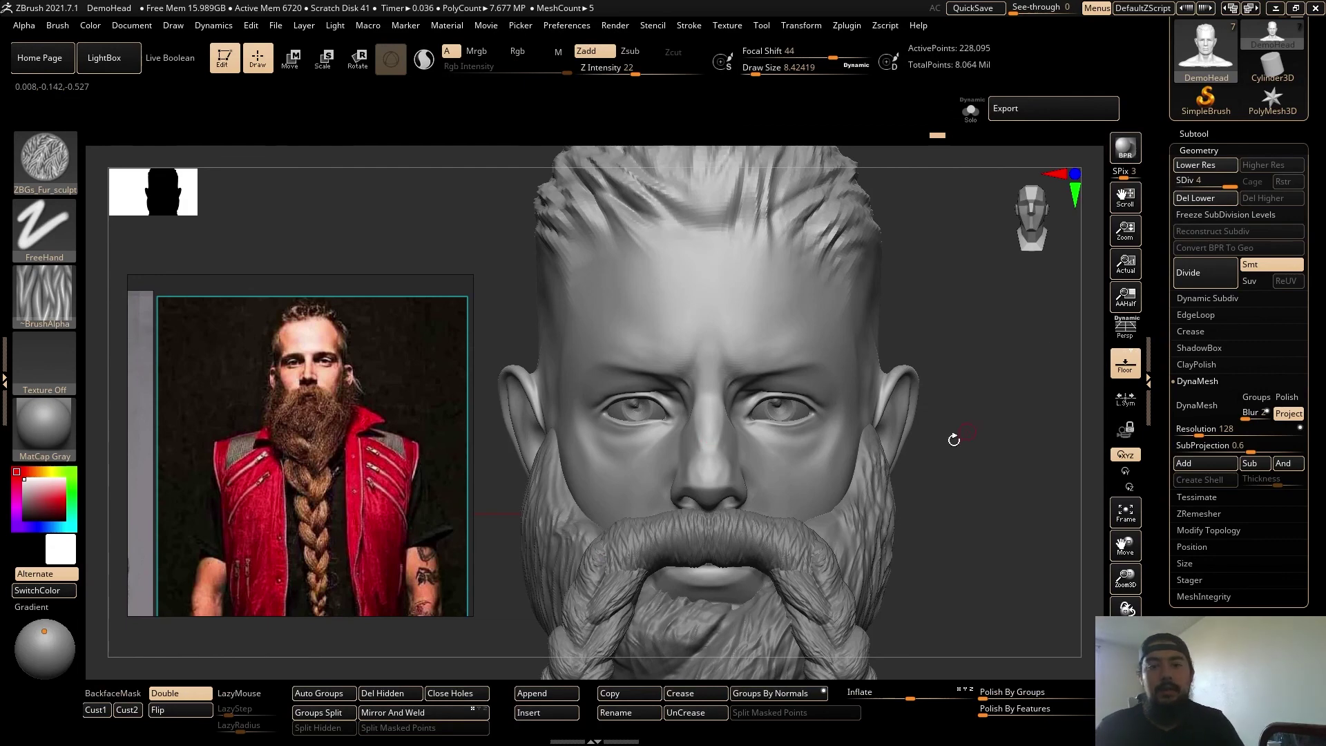
pyautogui.keyDown('ctrl'); pyautogui.moveTo(966, 323); pyautogui.dragTo(1002, 345, button='right'); pyautogui.keyUp('ctrl')
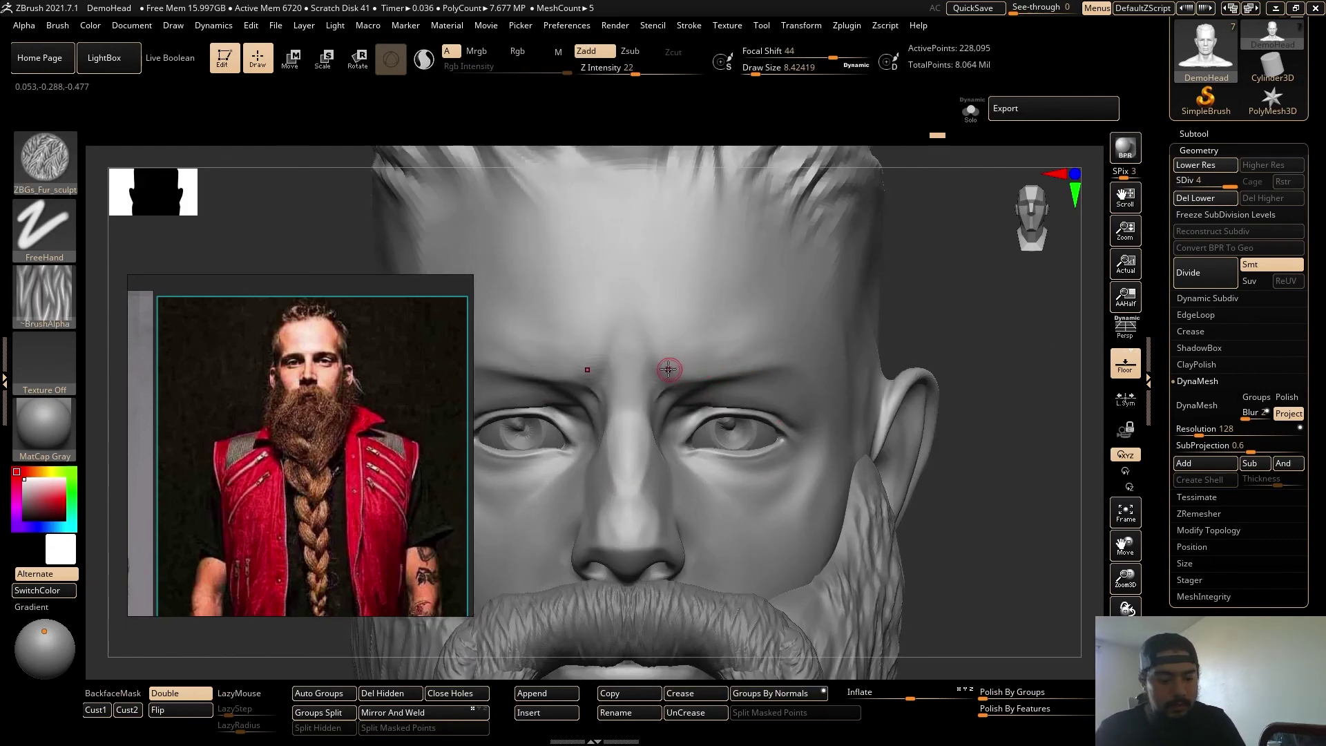
pyautogui.press('s')
pyautogui.click(669, 369)
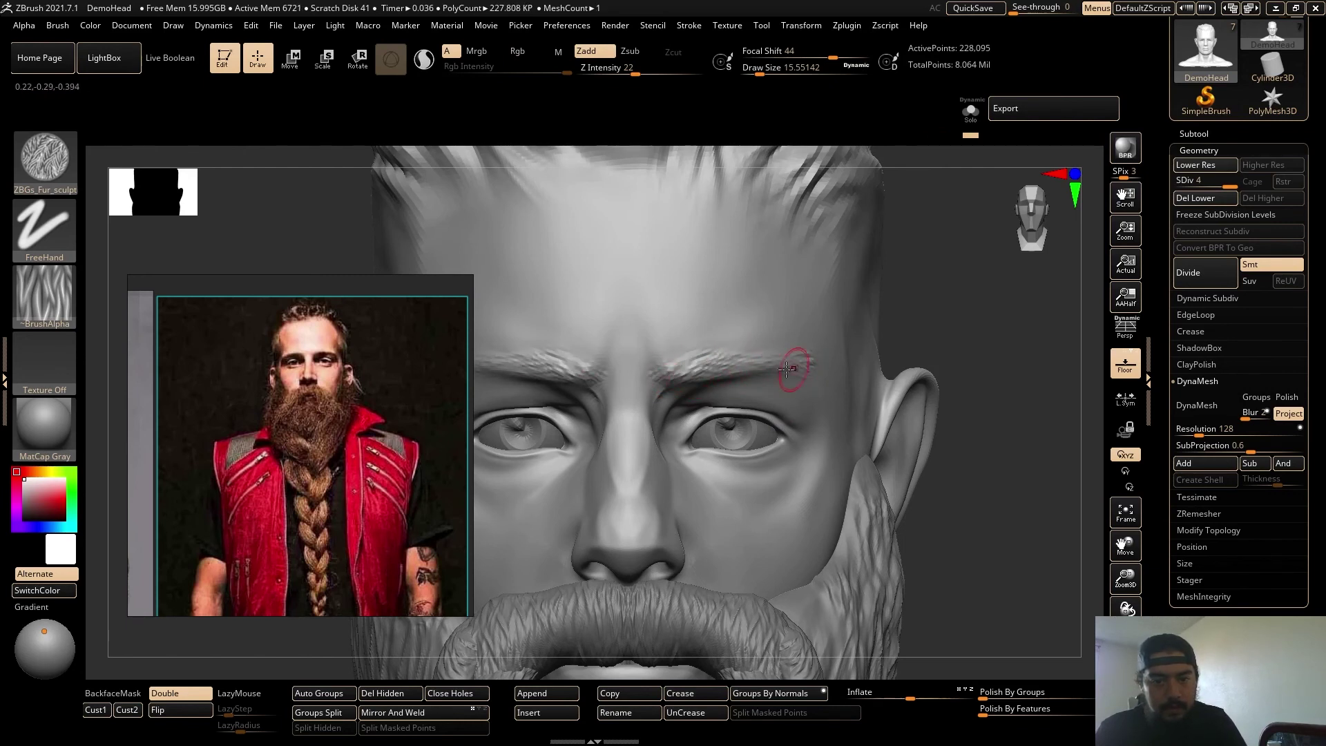
pyautogui.moveTo(746, 350)
pyautogui.keyDown('ctrl'); pyautogui.mouseDown(button='right')
pyautogui.moveTo(884, 323)
pyautogui.moveTo(822, 342)
pyautogui.moveTo(961, 375)
pyautogui.mouseUp(button='right'); pyautogui.keyUp('ctrl')
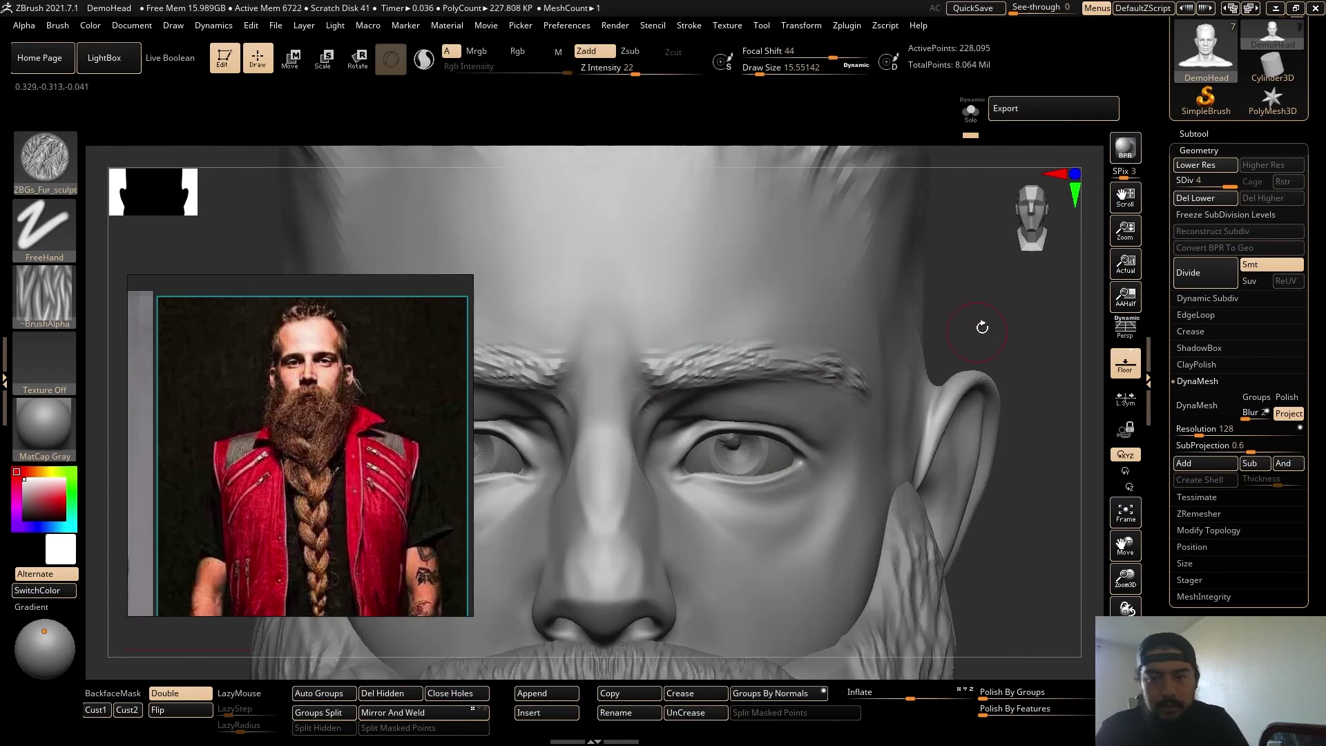
pyautogui.moveTo(982, 327); pyautogui.dragTo(872, 380, button='right')
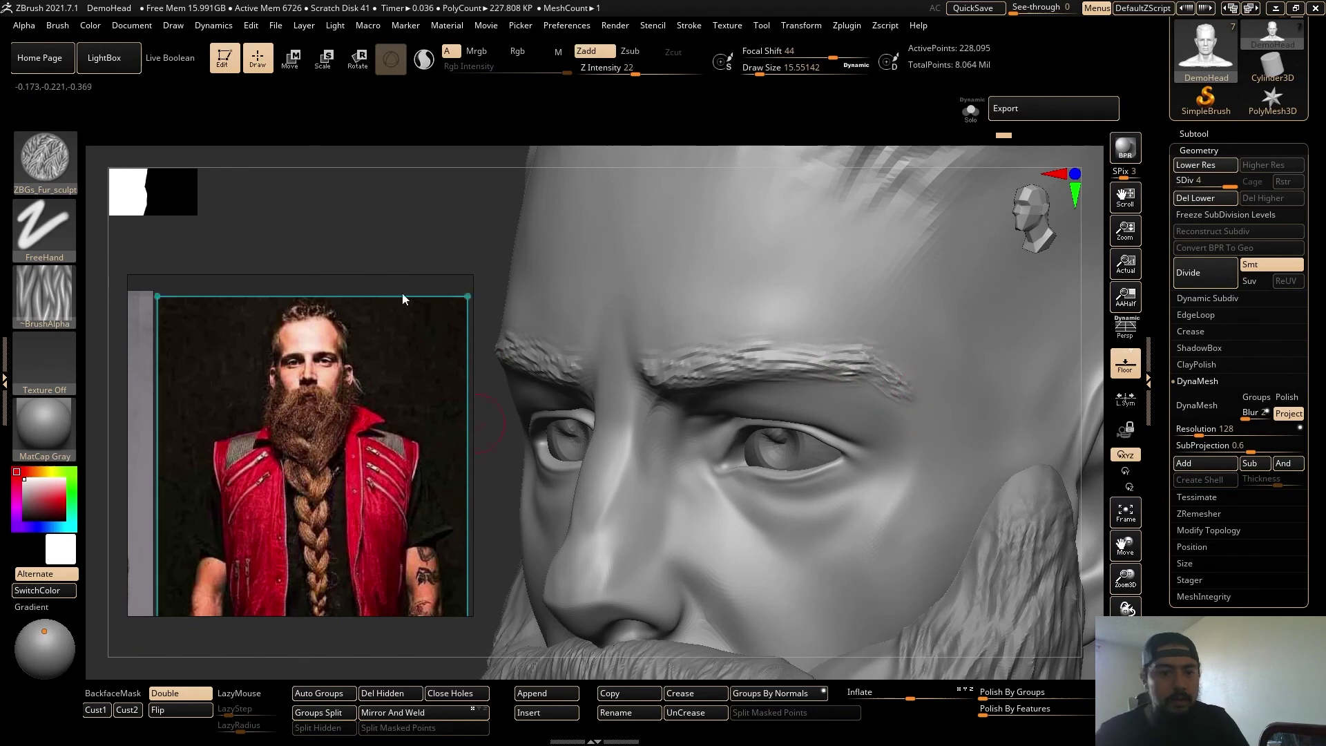
pyautogui.moveTo(404, 298); pyautogui.dragTo(684, 375, button='right')
pyautogui.keyDown('ctrl'); pyautogui.moveTo(933, 344); pyautogui.dragTo(799, 326, button='right'); pyautogui.keyUp('ctrl')
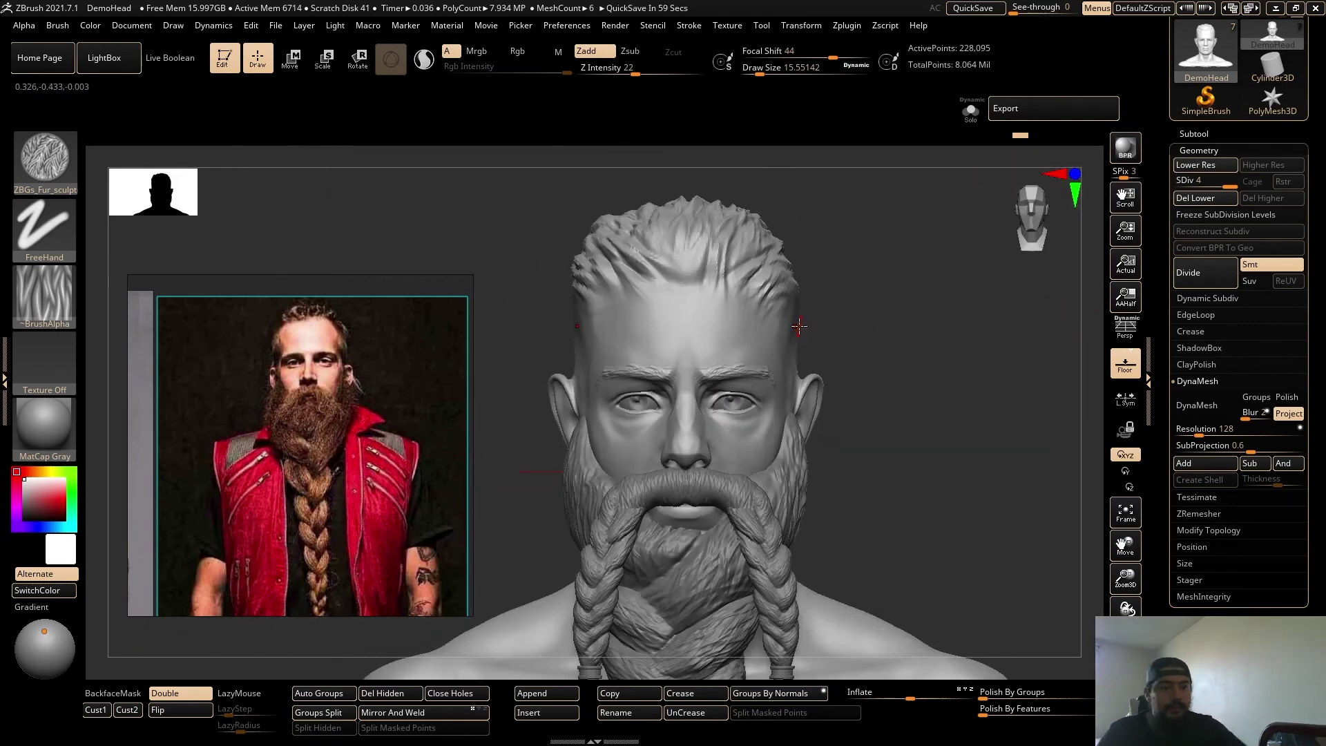
pyautogui.keyDown('ctrl'); pyautogui.moveTo(956, 415); pyautogui.dragTo(1063, 465, button='right'); pyautogui.keyUp('ctrl')
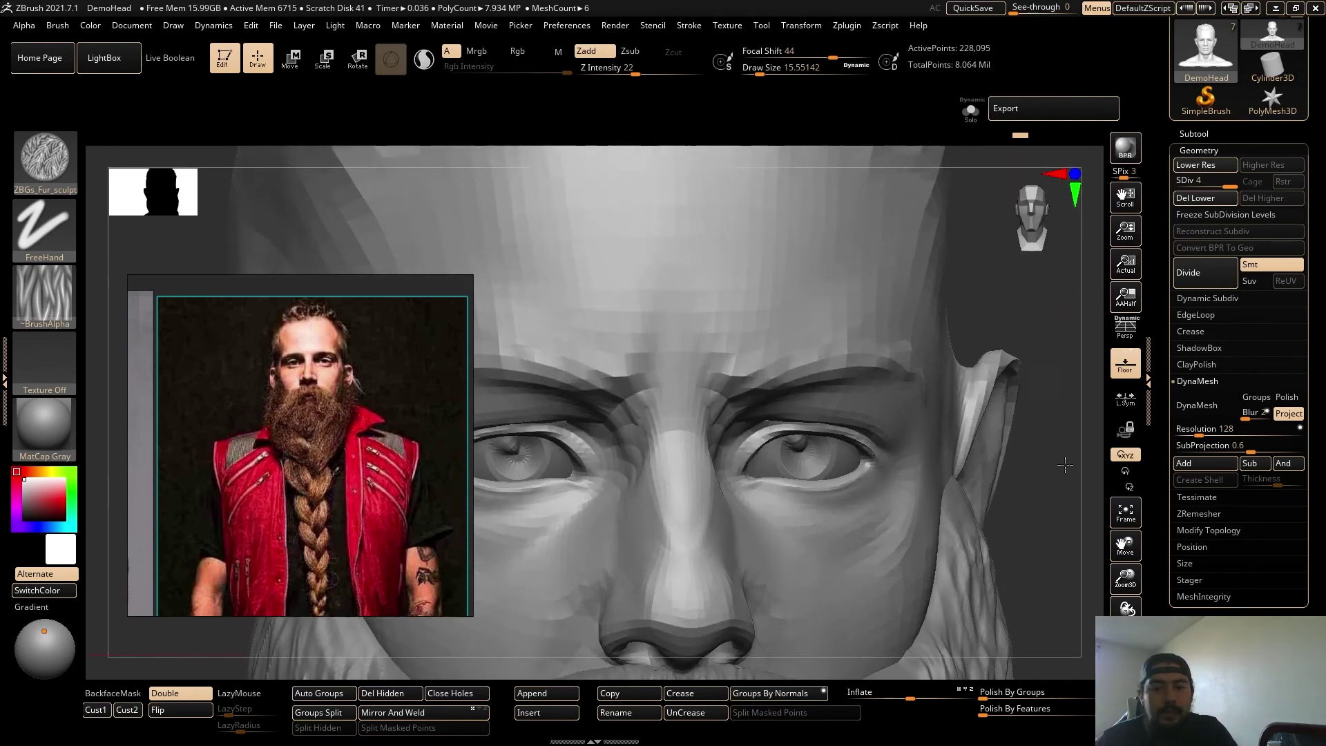
pyautogui.keyDown('ctrl'); pyautogui.moveTo(778, 364); pyautogui.dragTo(913, 351, button='right'); pyautogui.keyUp('ctrl')
pyautogui.moveTo(782, 516); pyautogui.dragTo(863, 422, button='right')
pyautogui.moveTo(863, 421)
pyautogui.keyDown('ctrl'); pyautogui.mouseDown(button='right')
pyautogui.moveTo(1174, 518)
pyautogui.moveTo(1015, 430)
pyautogui.moveTo(941, 485)
pyautogui.moveTo(885, 414)
pyautogui.mouseUp(button='right'); pyautogui.keyUp('ctrl')
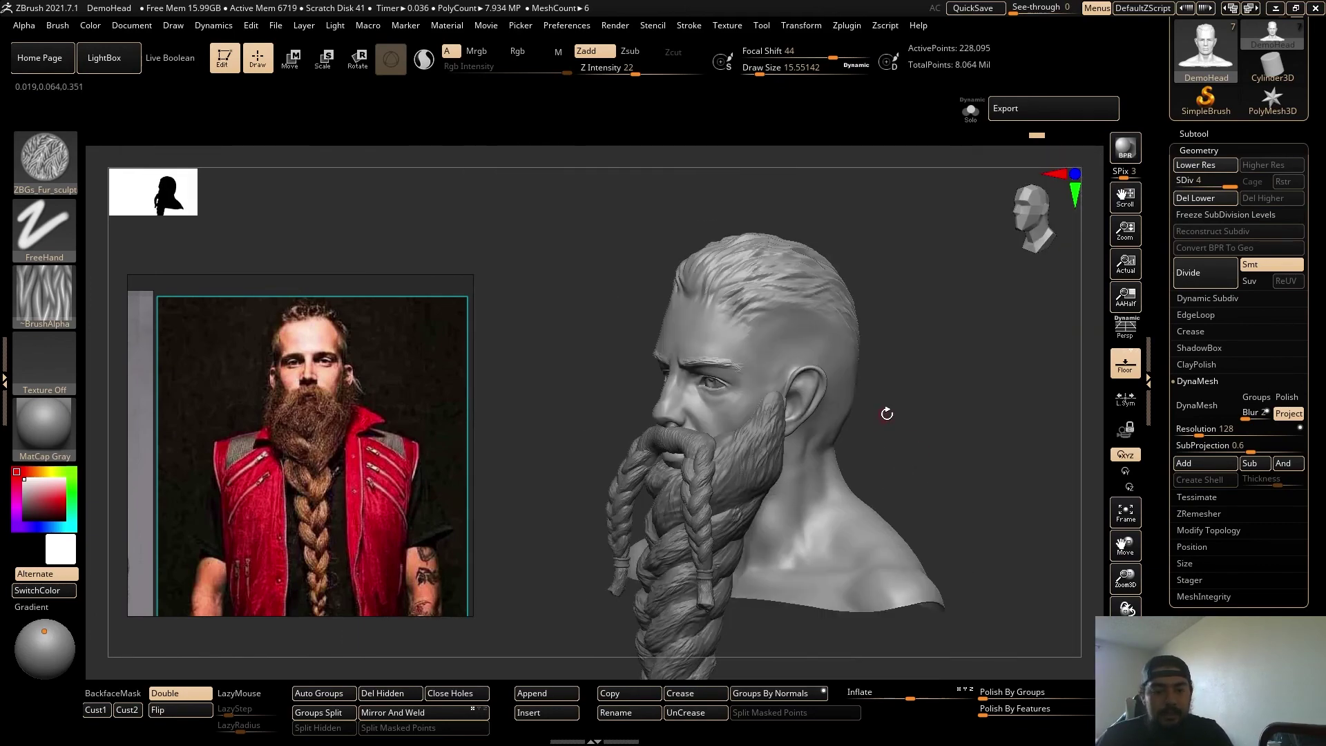
# Select the beard subtool and adjust its sideburns and sides with the Move brush at a draw size of about 128, repositioning the reference photo.
pyautogui.keyDown('alt'); pyautogui.click(740, 418); pyautogui.keyUp('alt')
pyautogui.press('b')
pyautogui.press('m')
pyautogui.press('v')
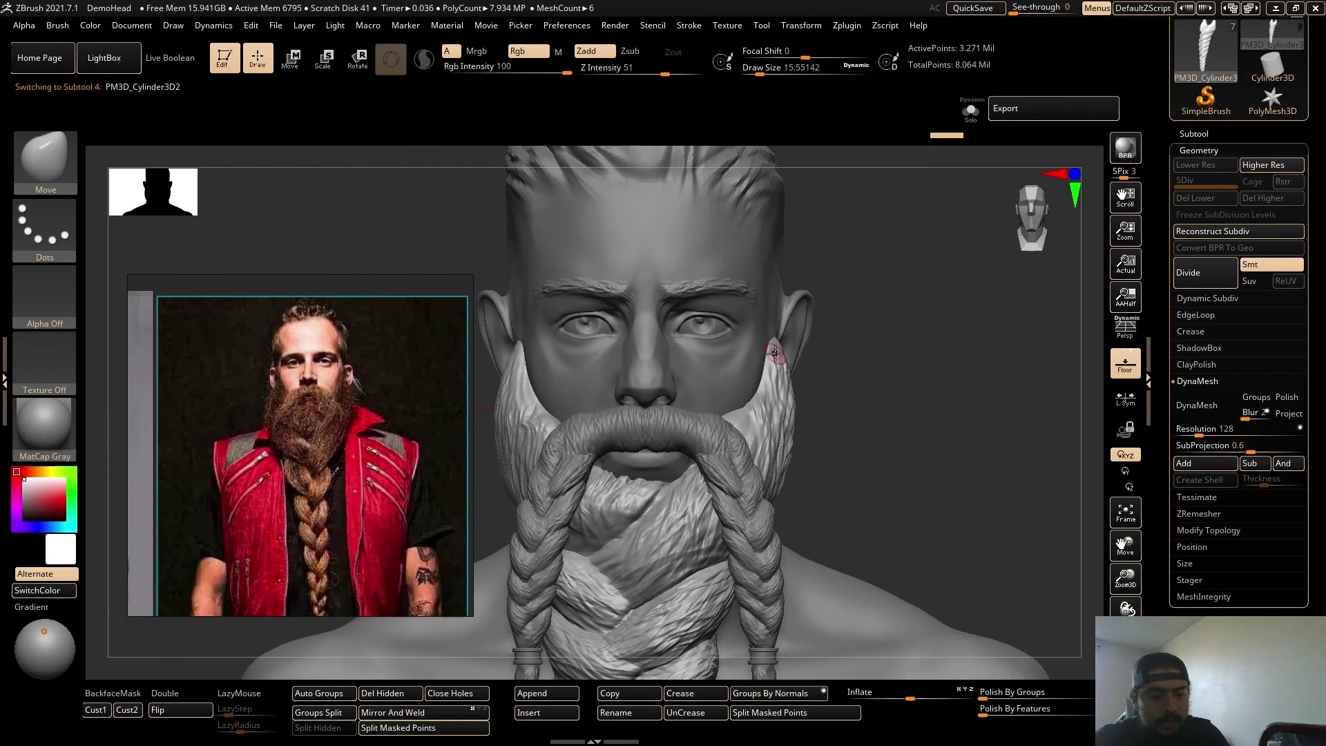
pyautogui.moveTo(876, 379)
pyautogui.mouseDown()
pyautogui.moveTo(784, 364)
pyautogui.moveTo(814, 434)
pyautogui.mouseUp()
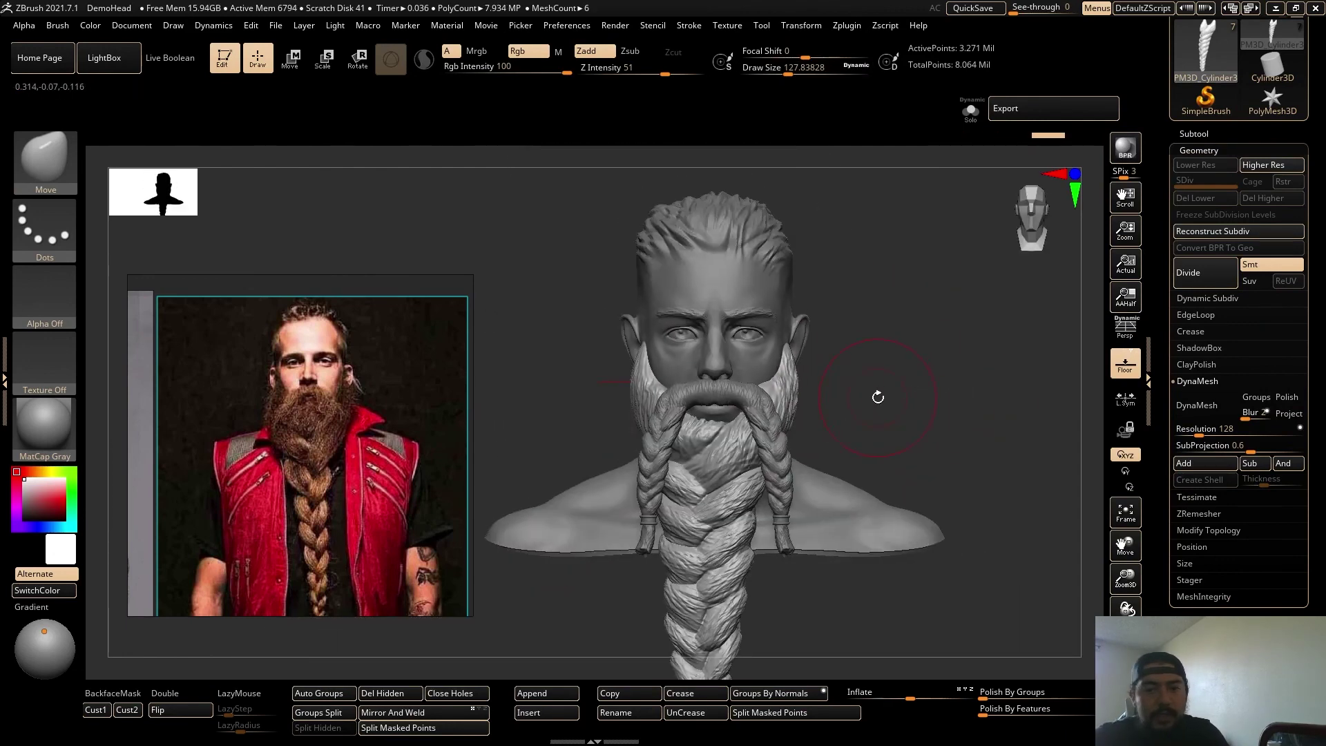
pyautogui.keyDown('alt'); pyautogui.moveTo(876, 396); pyautogui.dragTo(926, 435); pyautogui.keyUp('alt')
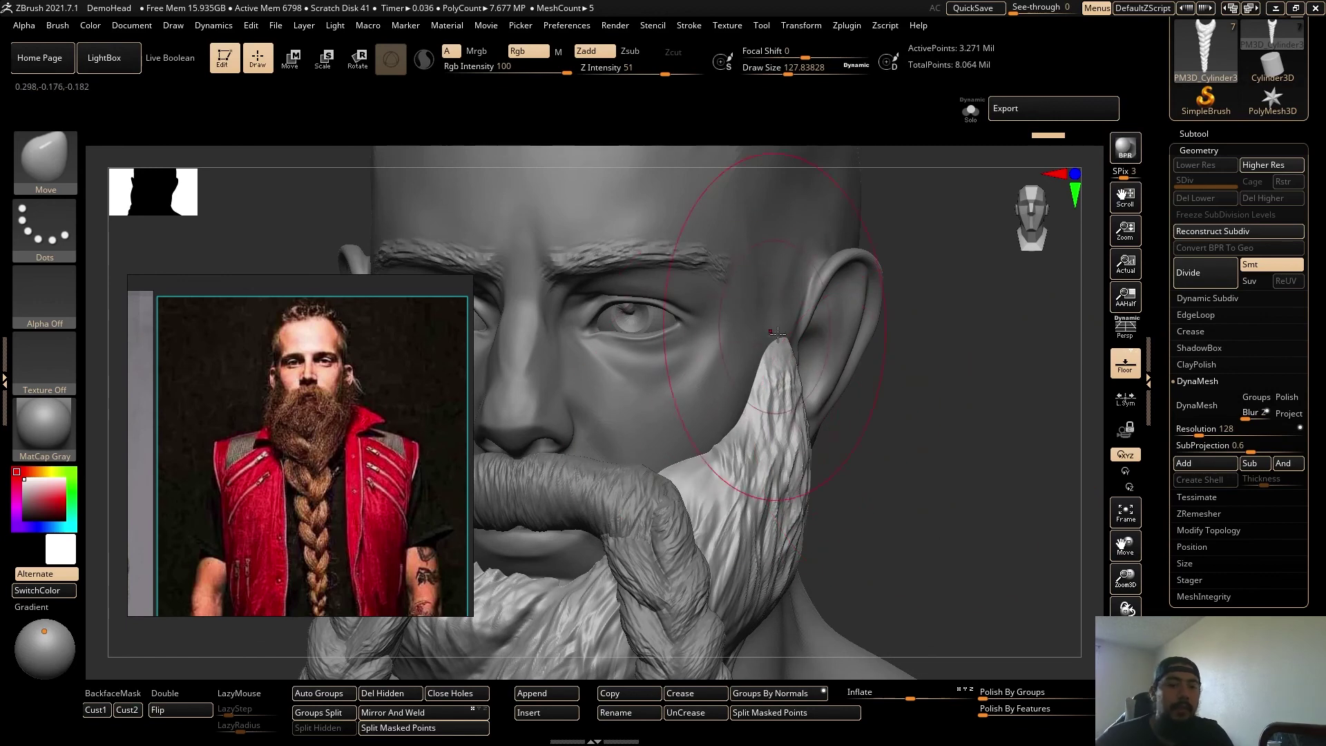
pyautogui.keyDown('alt'); pyautogui.moveTo(821, 460); pyautogui.dragTo(877, 339); pyautogui.keyUp('alt')
pyautogui.moveTo(442, 463); pyautogui.dragTo(471, 428, button='right')
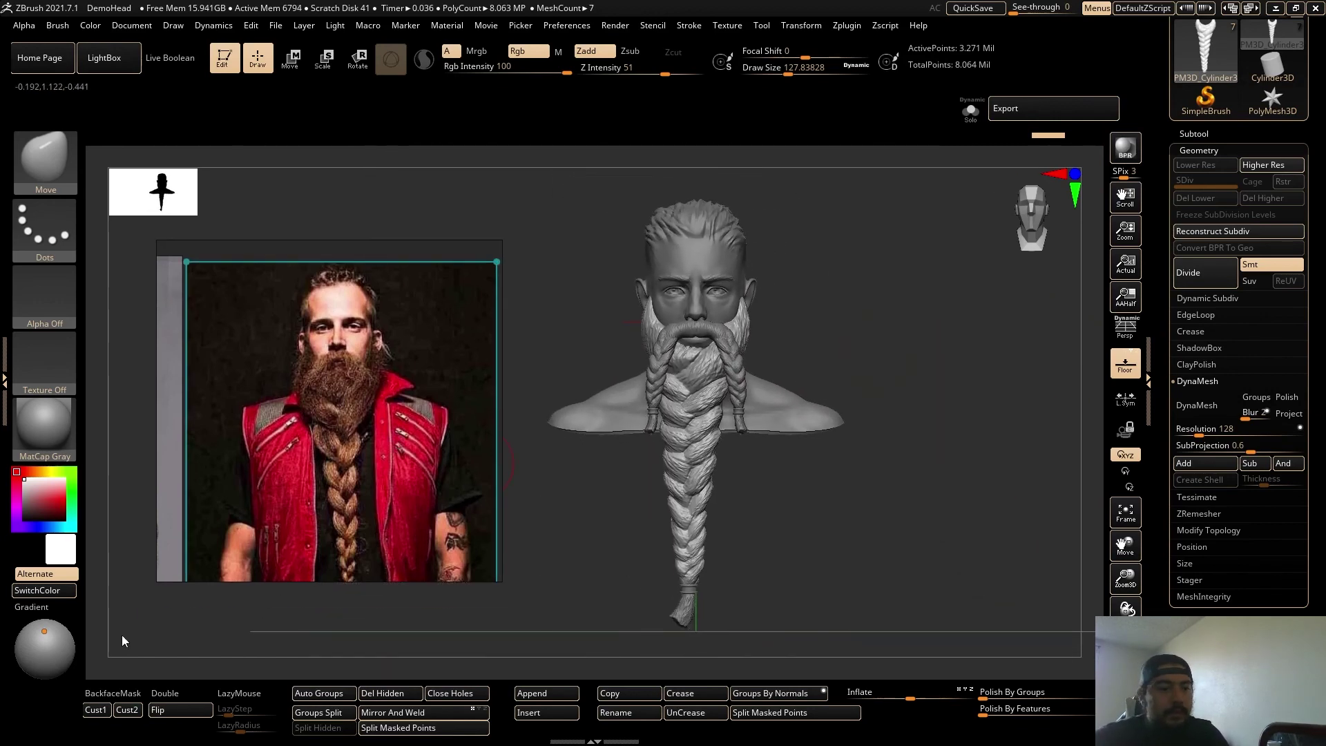
# Apply BasicMaterial to the bust and centre the light so it shines straight from the front.
pyautogui.click(37, 661)
pyautogui.click(45, 424)
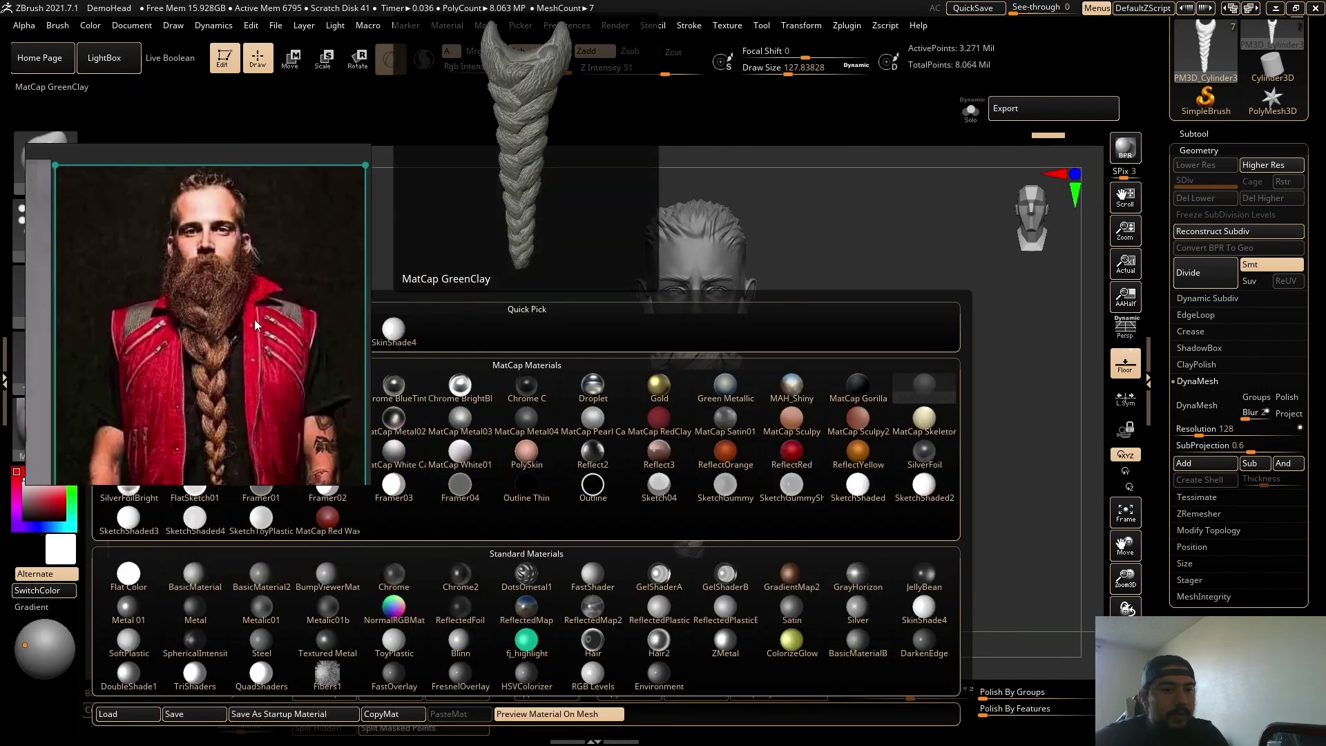
pyautogui.click(193, 575)
pyautogui.click(69, 436)
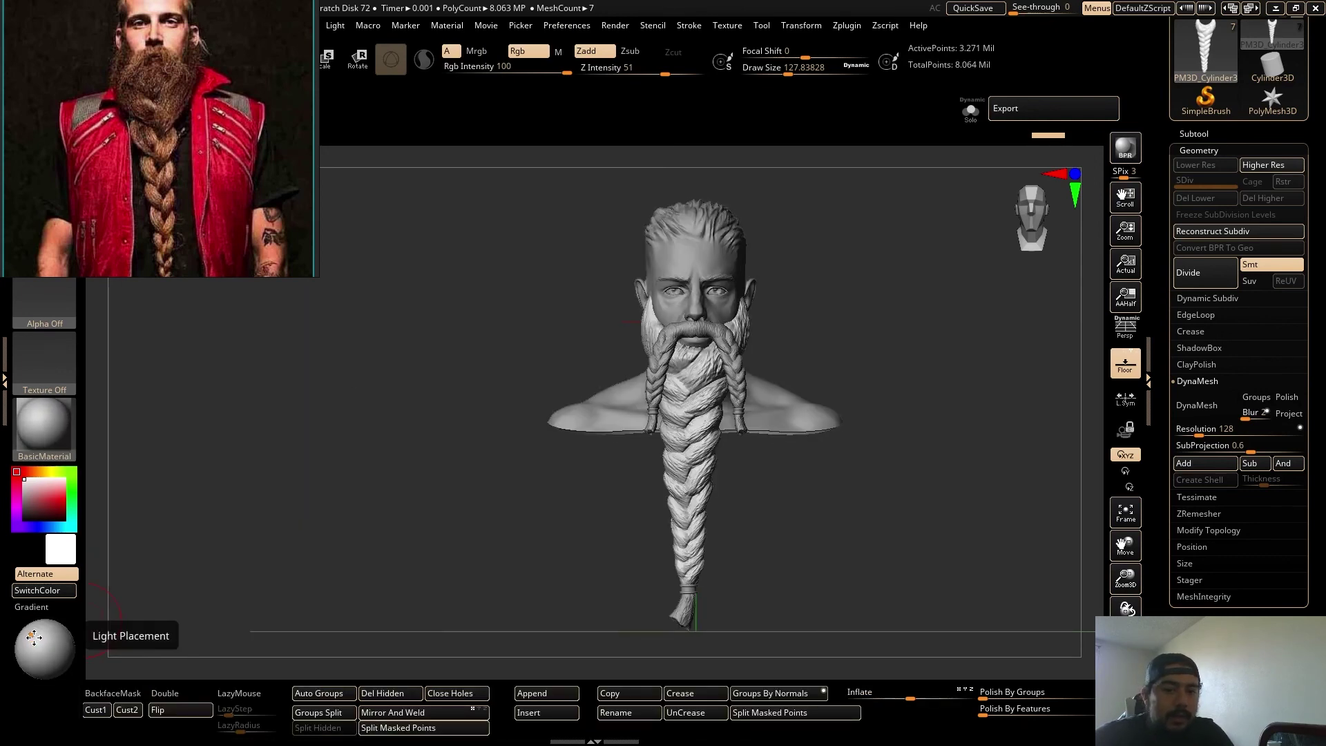
pyautogui.moveTo(33, 636); pyautogui.dragTo(45, 649)
pyautogui.click(45, 424)
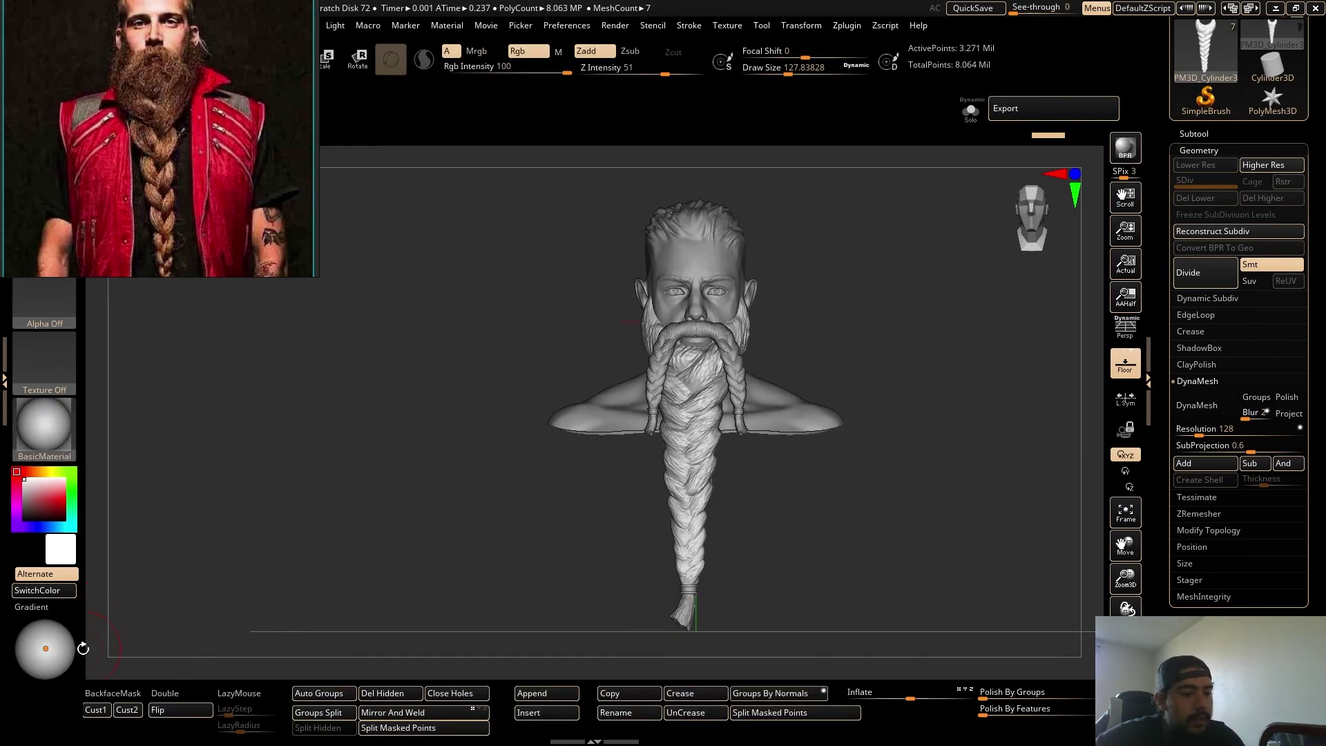
pyautogui.click(44, 425)
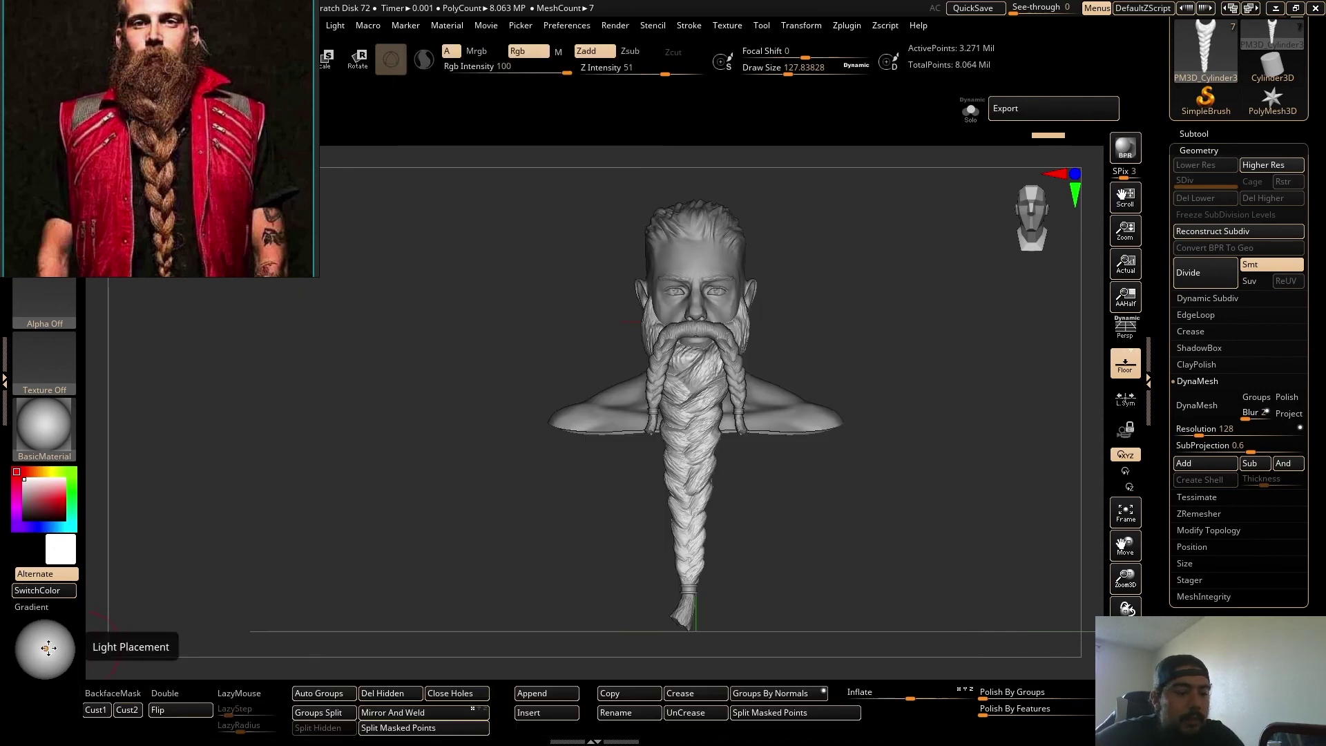
# Try BasicMaterial2 on the bust and switch back to BasicMaterial.
pyautogui.click(44, 425)
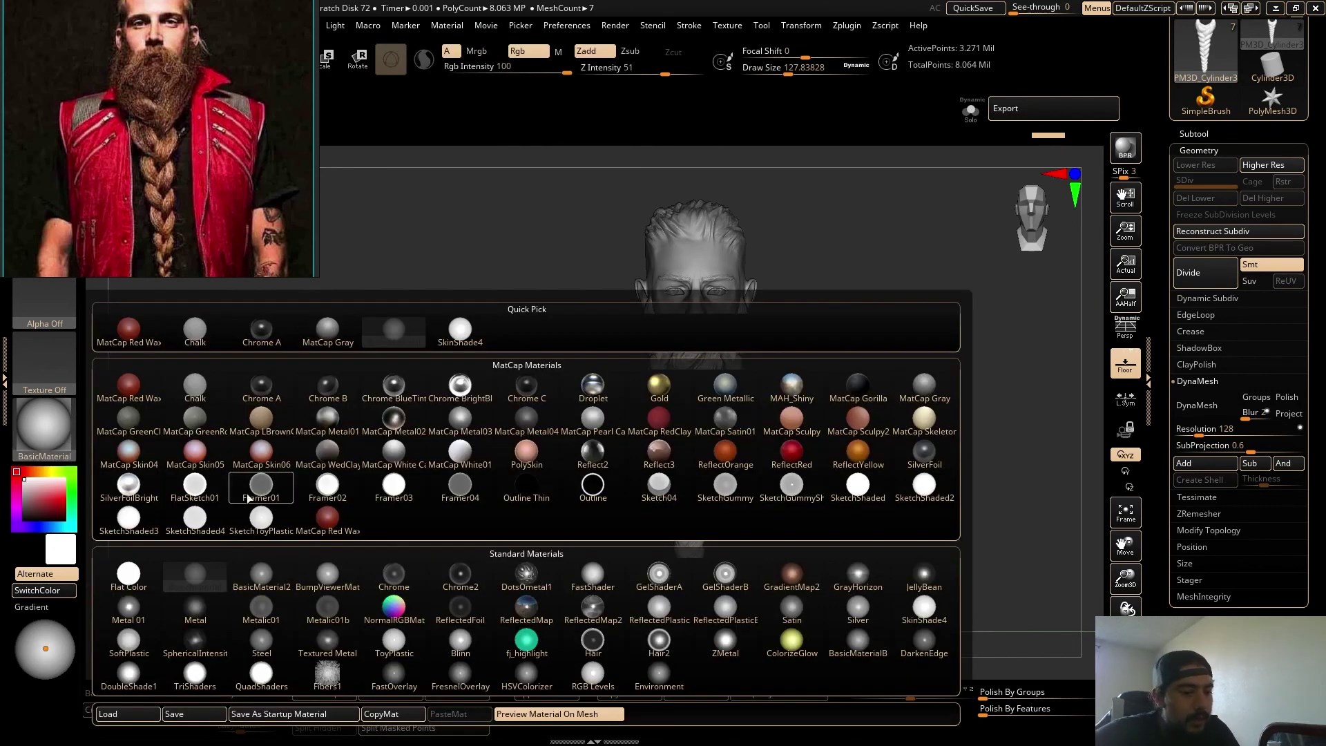
pyautogui.click(261, 574)
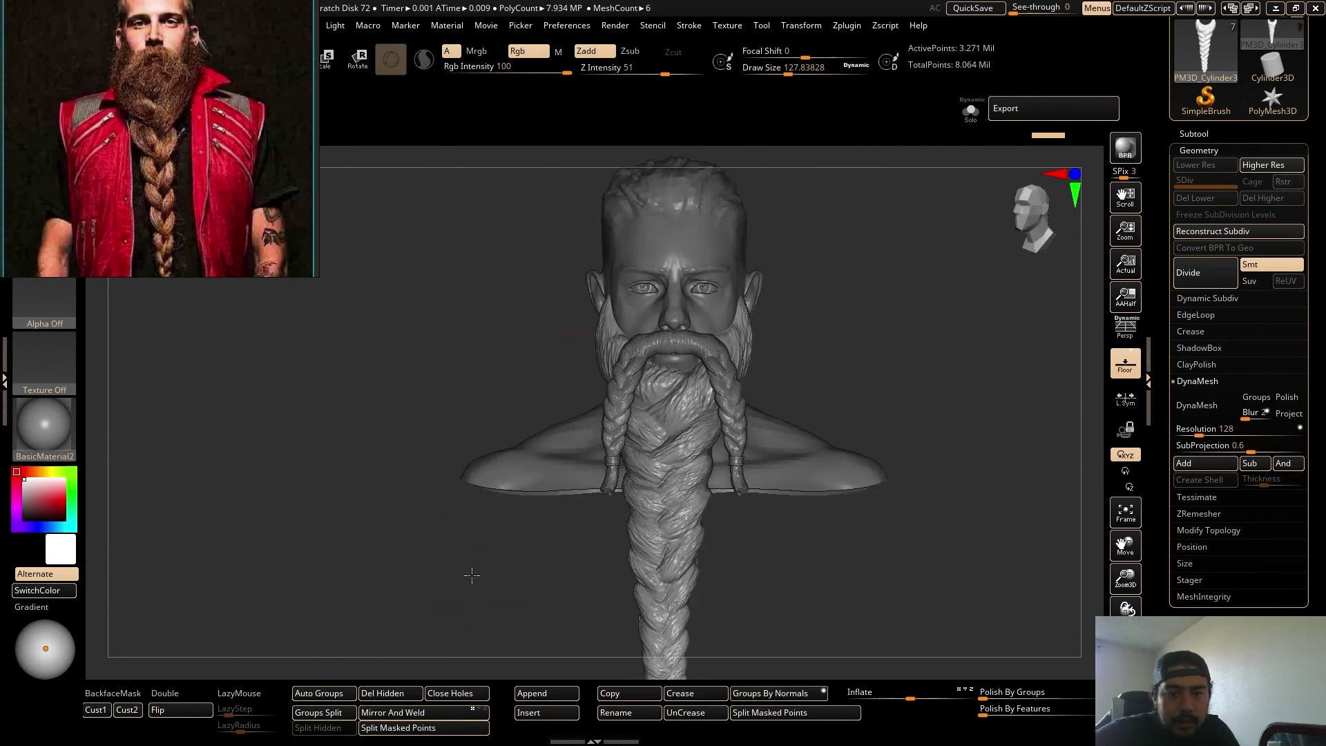
pyautogui.click(45, 425)
pyautogui.click(194, 574)
# Compare BPR renders of the front view with the light placed slightly above centre, at the upper right and at the lower left.
pyautogui.moveTo(560, 569)
pyautogui.mouseDown()
pyautogui.moveTo(483, 580)
pyautogui.moveTo(450, 483)
pyautogui.moveTo(846, 345)
pyautogui.moveTo(935, 367)
pyautogui.moveTo(876, 362)
pyautogui.moveTo(893, 355)
pyautogui.moveTo(877, 329)
pyautogui.moveTo(888, 338)
pyautogui.moveTo(854, 337)
pyautogui.moveTo(873, 325)
pyautogui.moveTo(859, 355)
pyautogui.moveTo(835, 330)
pyautogui.mouseUp()
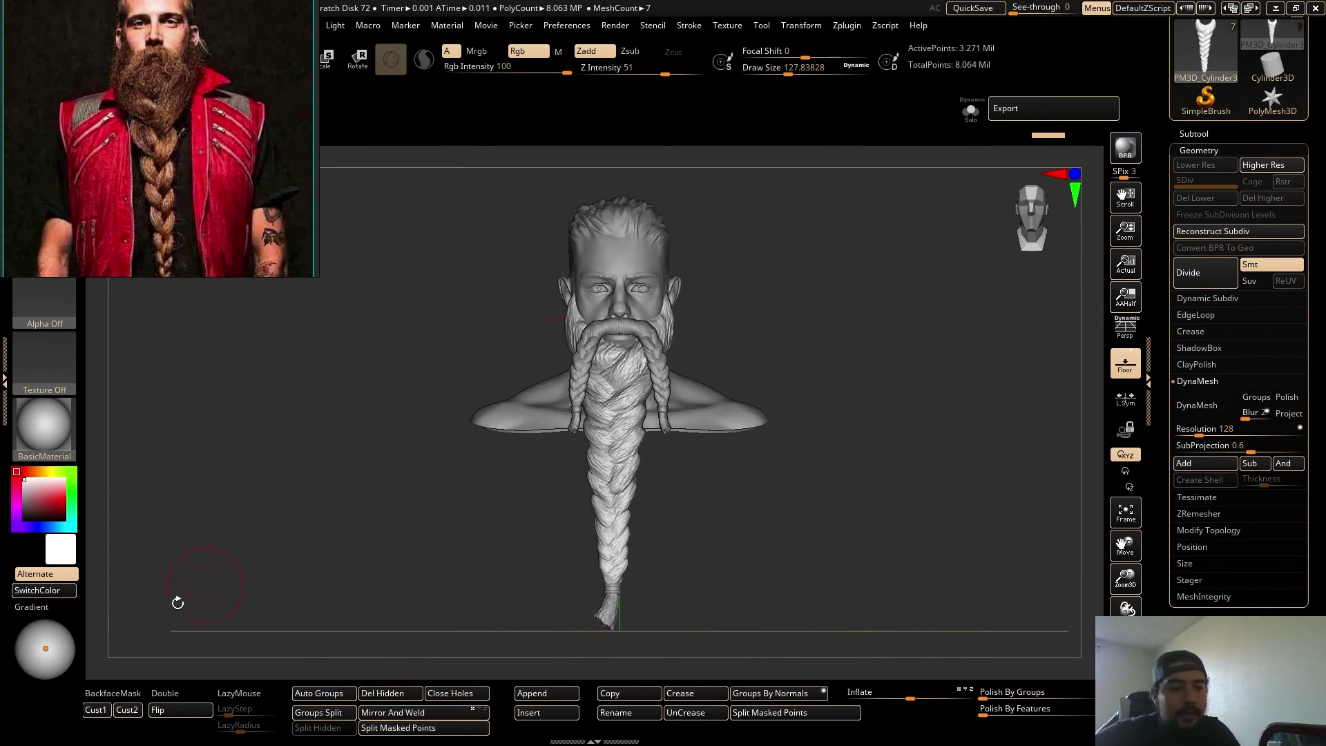
pyautogui.moveTo(46, 648); pyautogui.dragTo(46, 643)
pyautogui.click(43, 639)
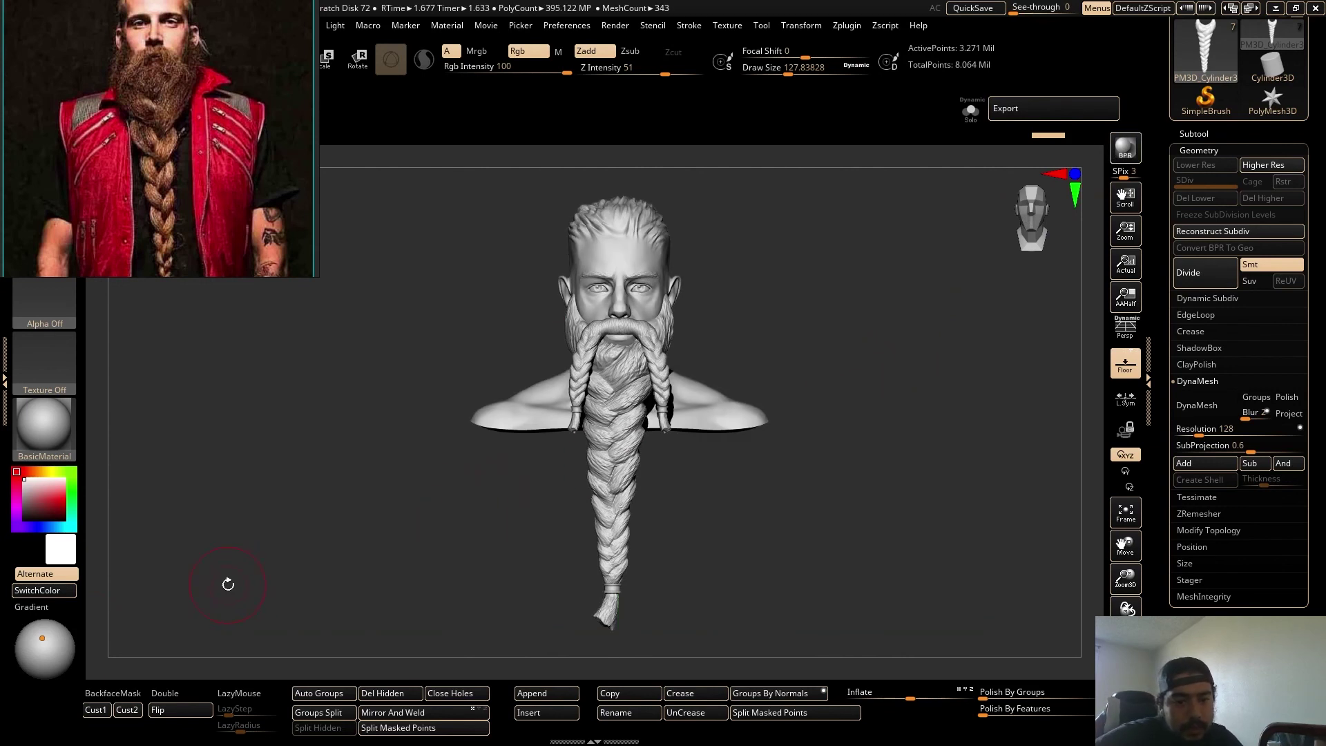
pyautogui.moveTo(30, 651); pyautogui.dragTo(59, 641)
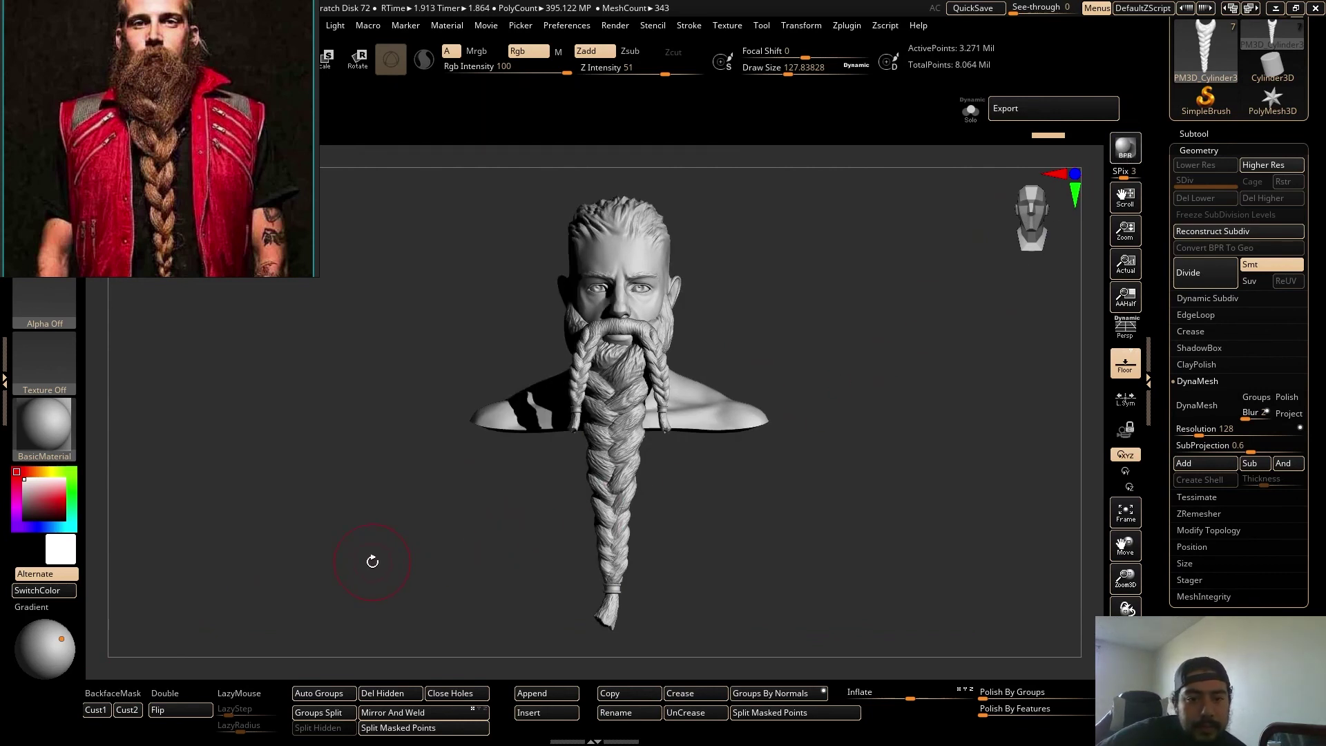
pyautogui.click(36, 644)
pyautogui.click(25, 662)
pyautogui.click(28, 655)
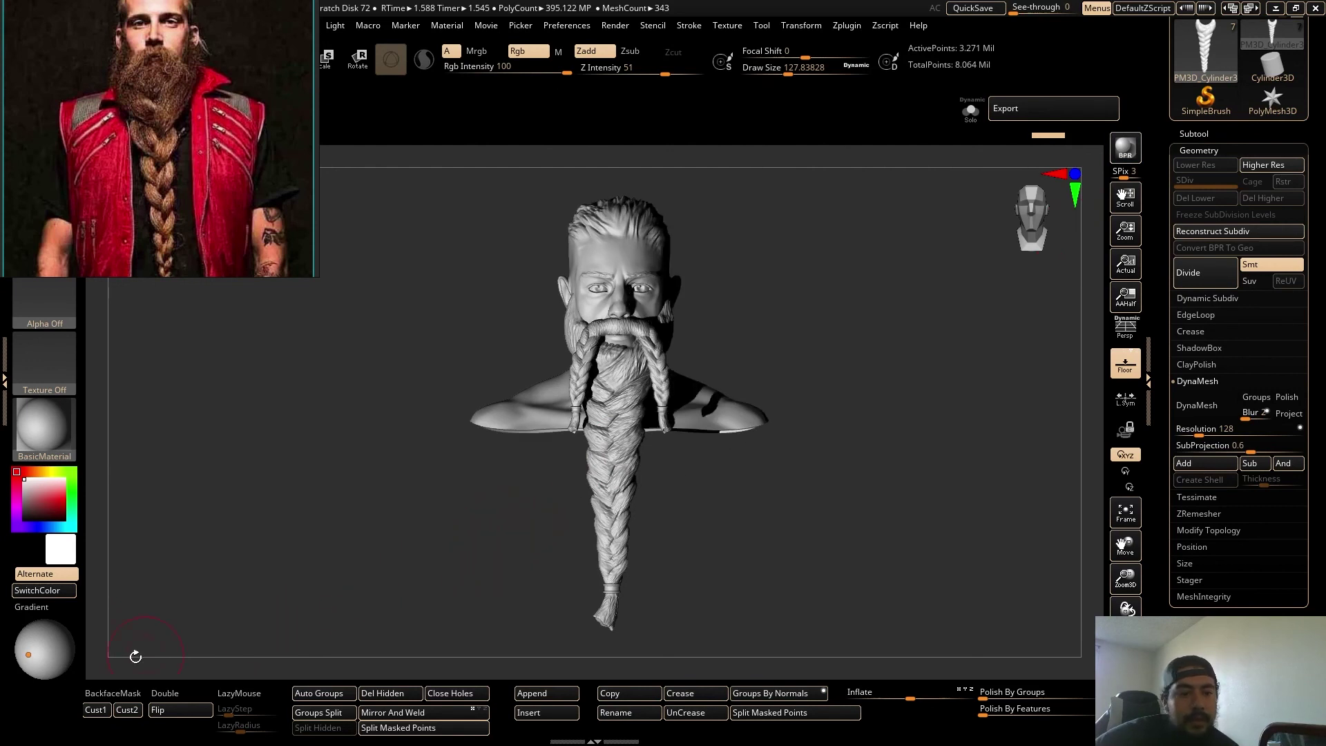
# Place the light above and slightly left of centre and render the bust with BPR.
pyautogui.click(49, 636)
pyautogui.click(38, 632)
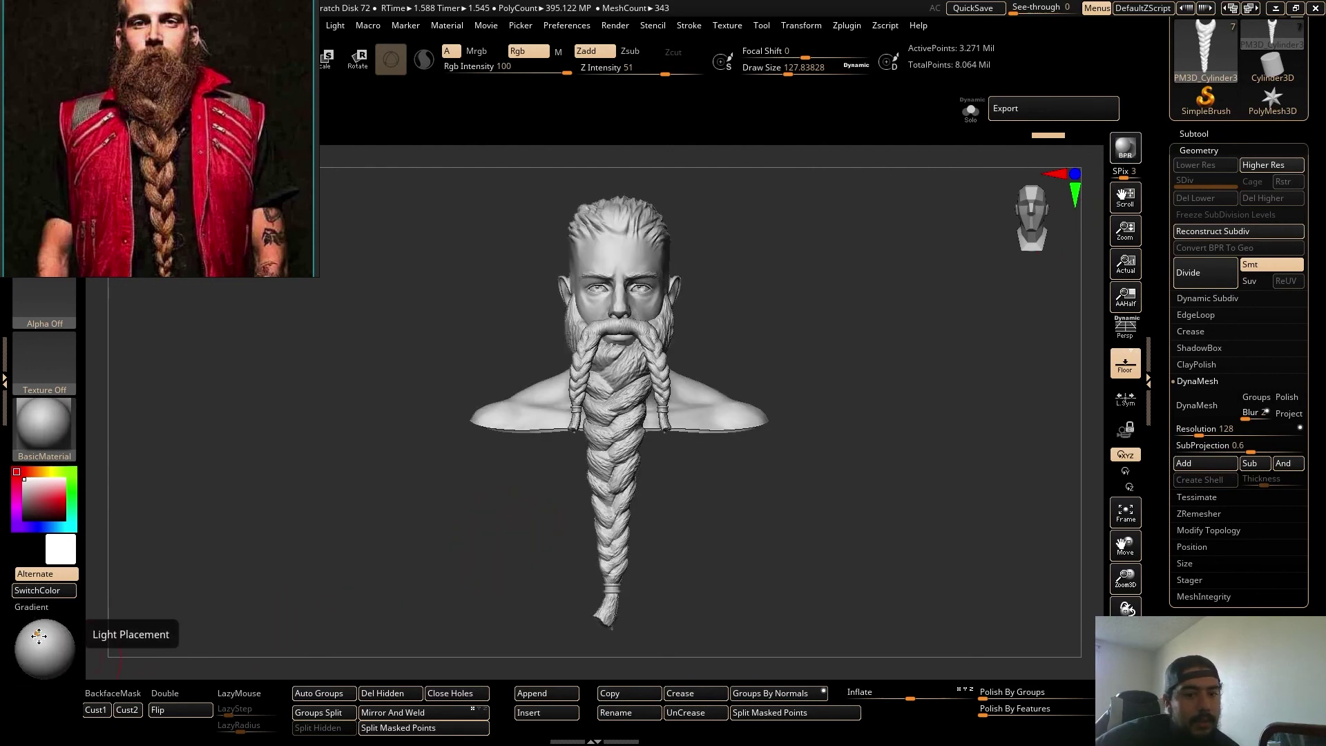
pyautogui.click(1126, 152)
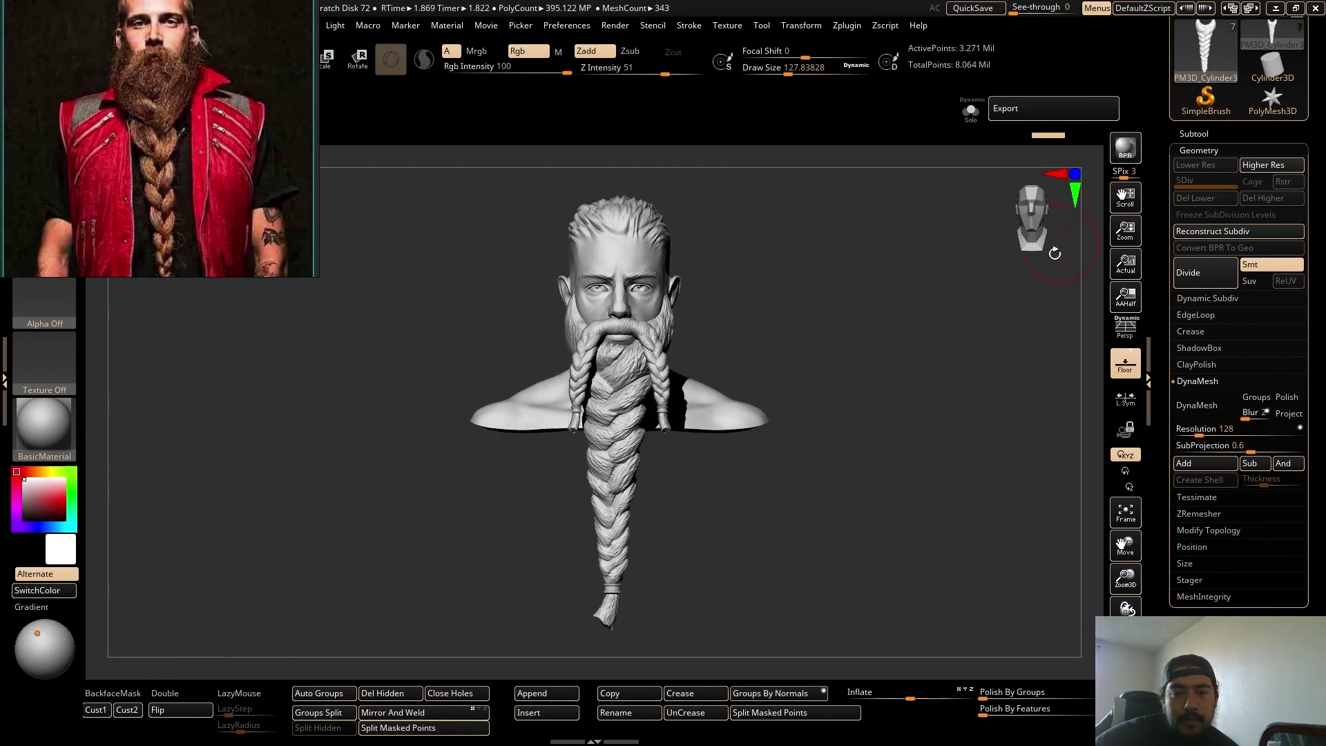